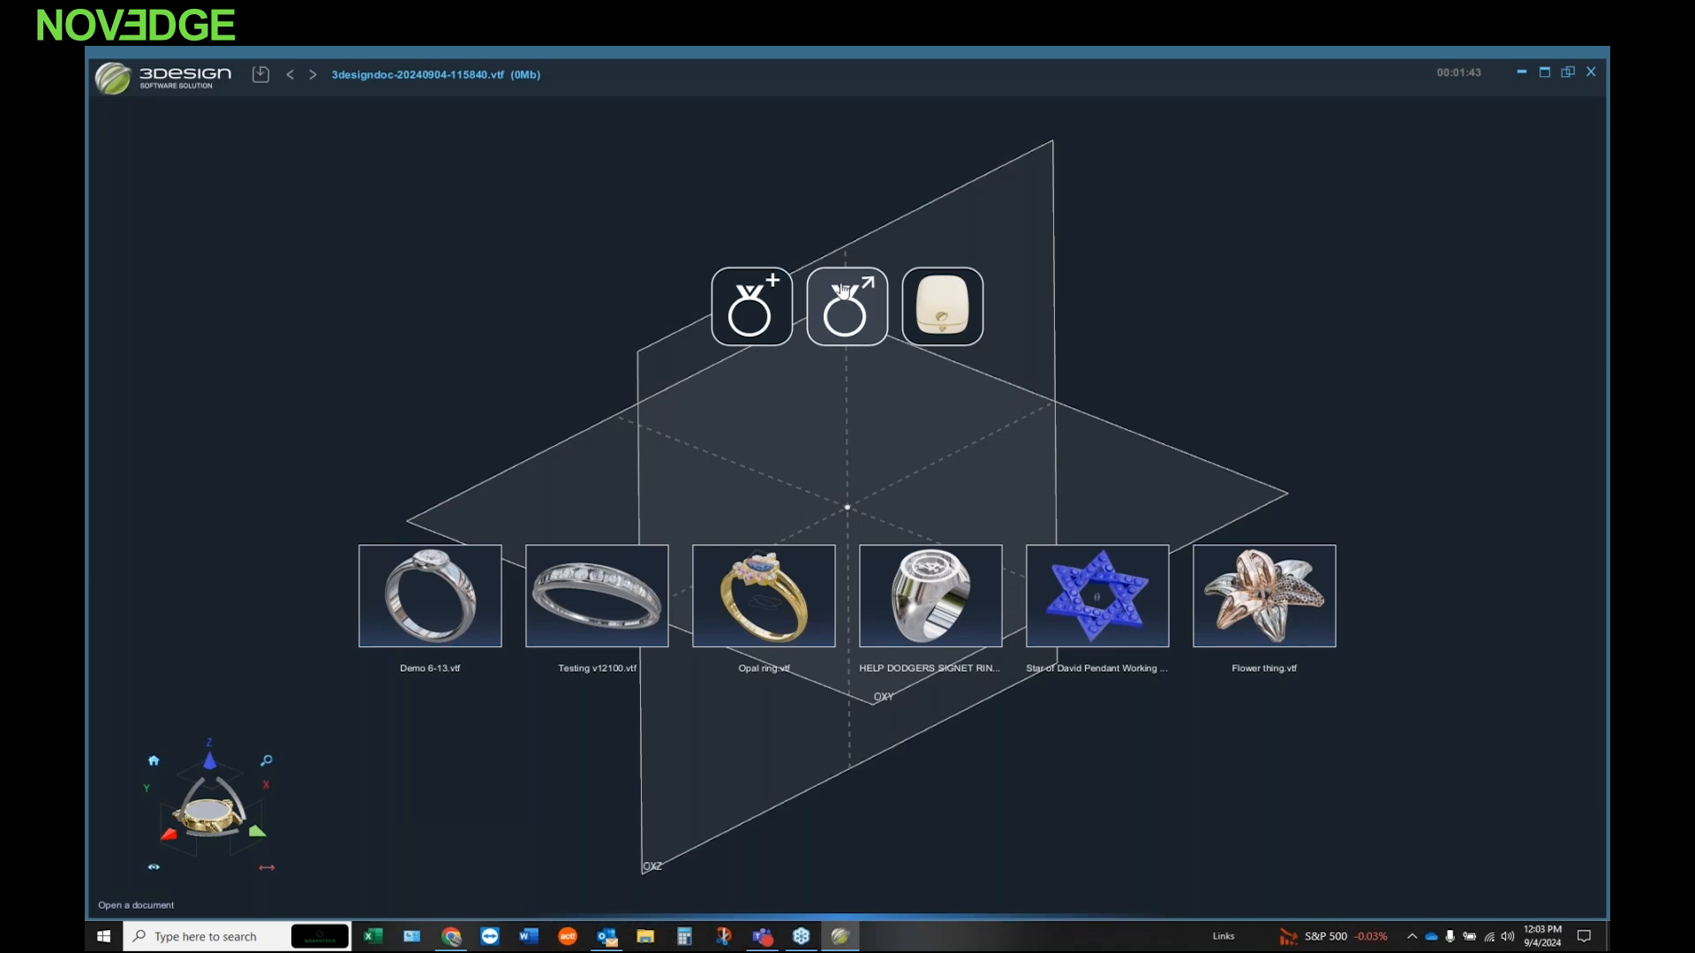
left_click(847, 306)
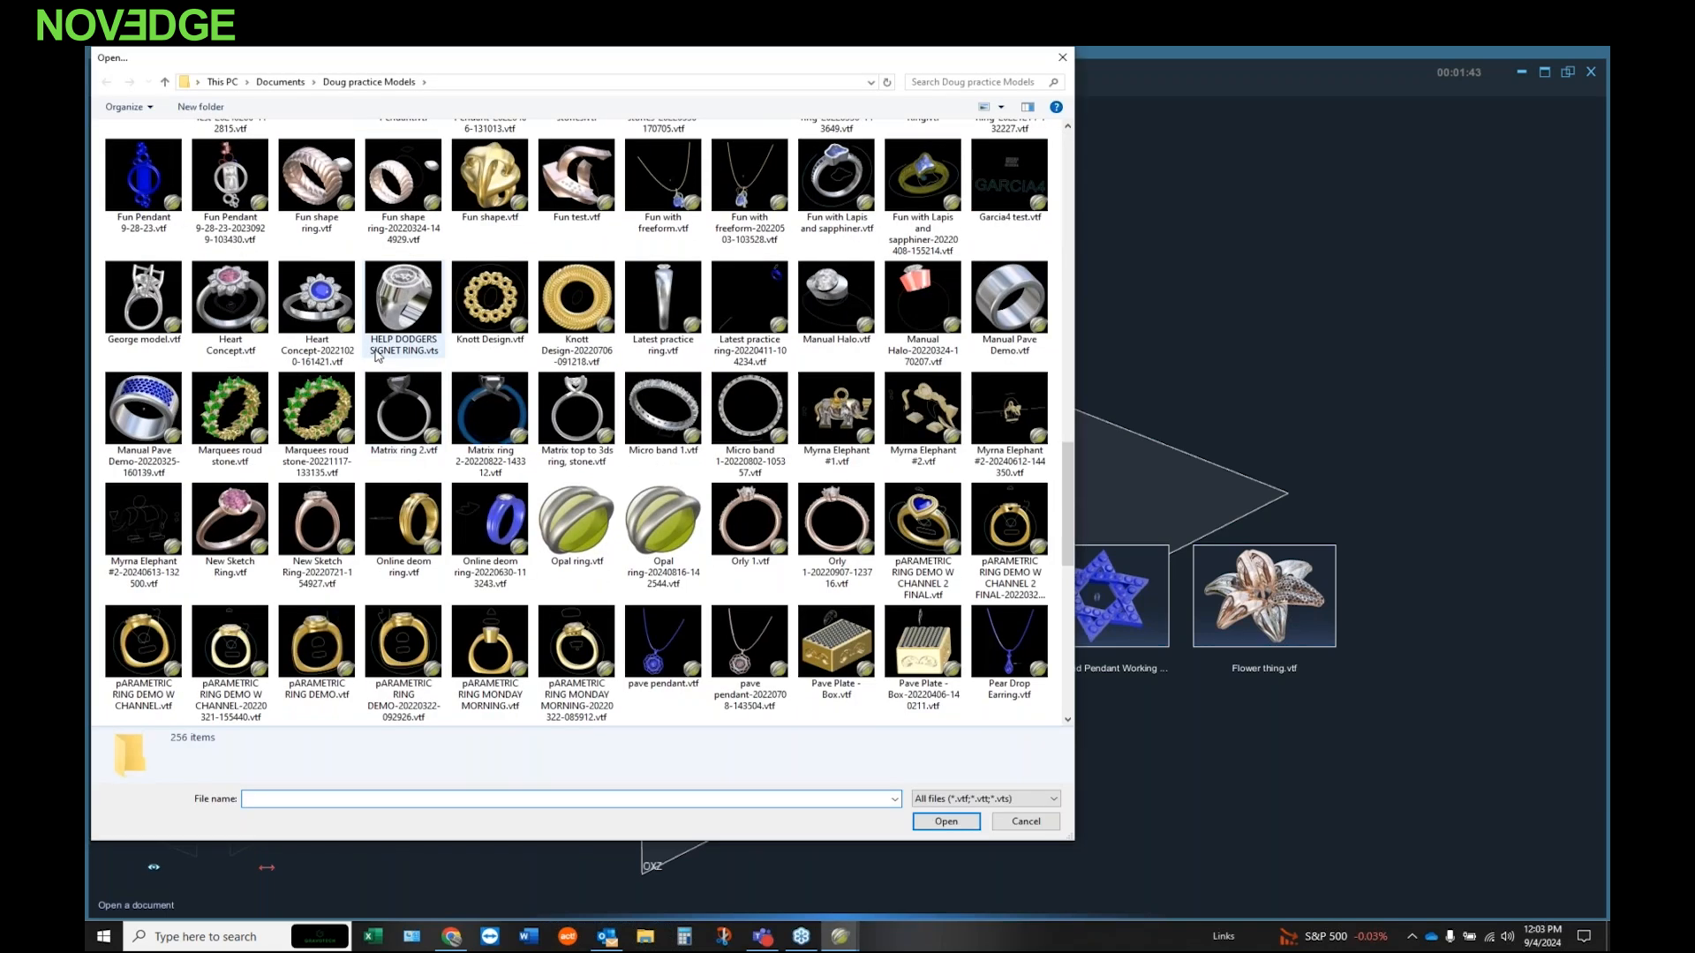
scroll(375, 355, "up", 10)
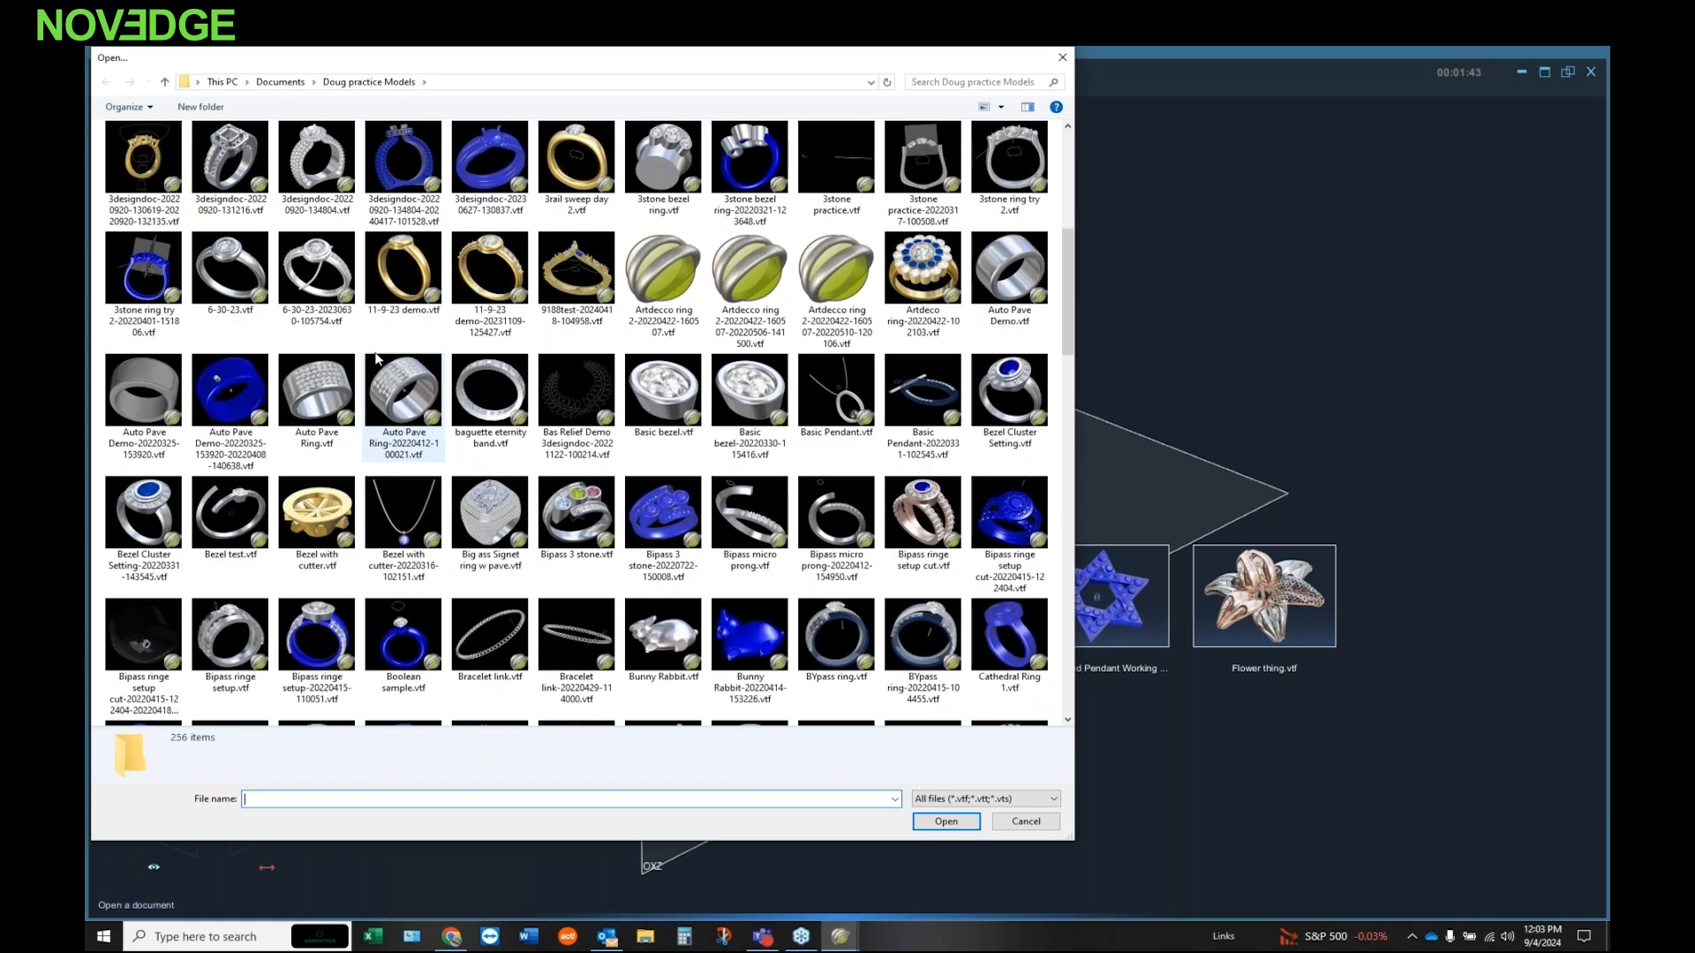
scroll(375, 360, "up", 1)
left_click(1062, 58)
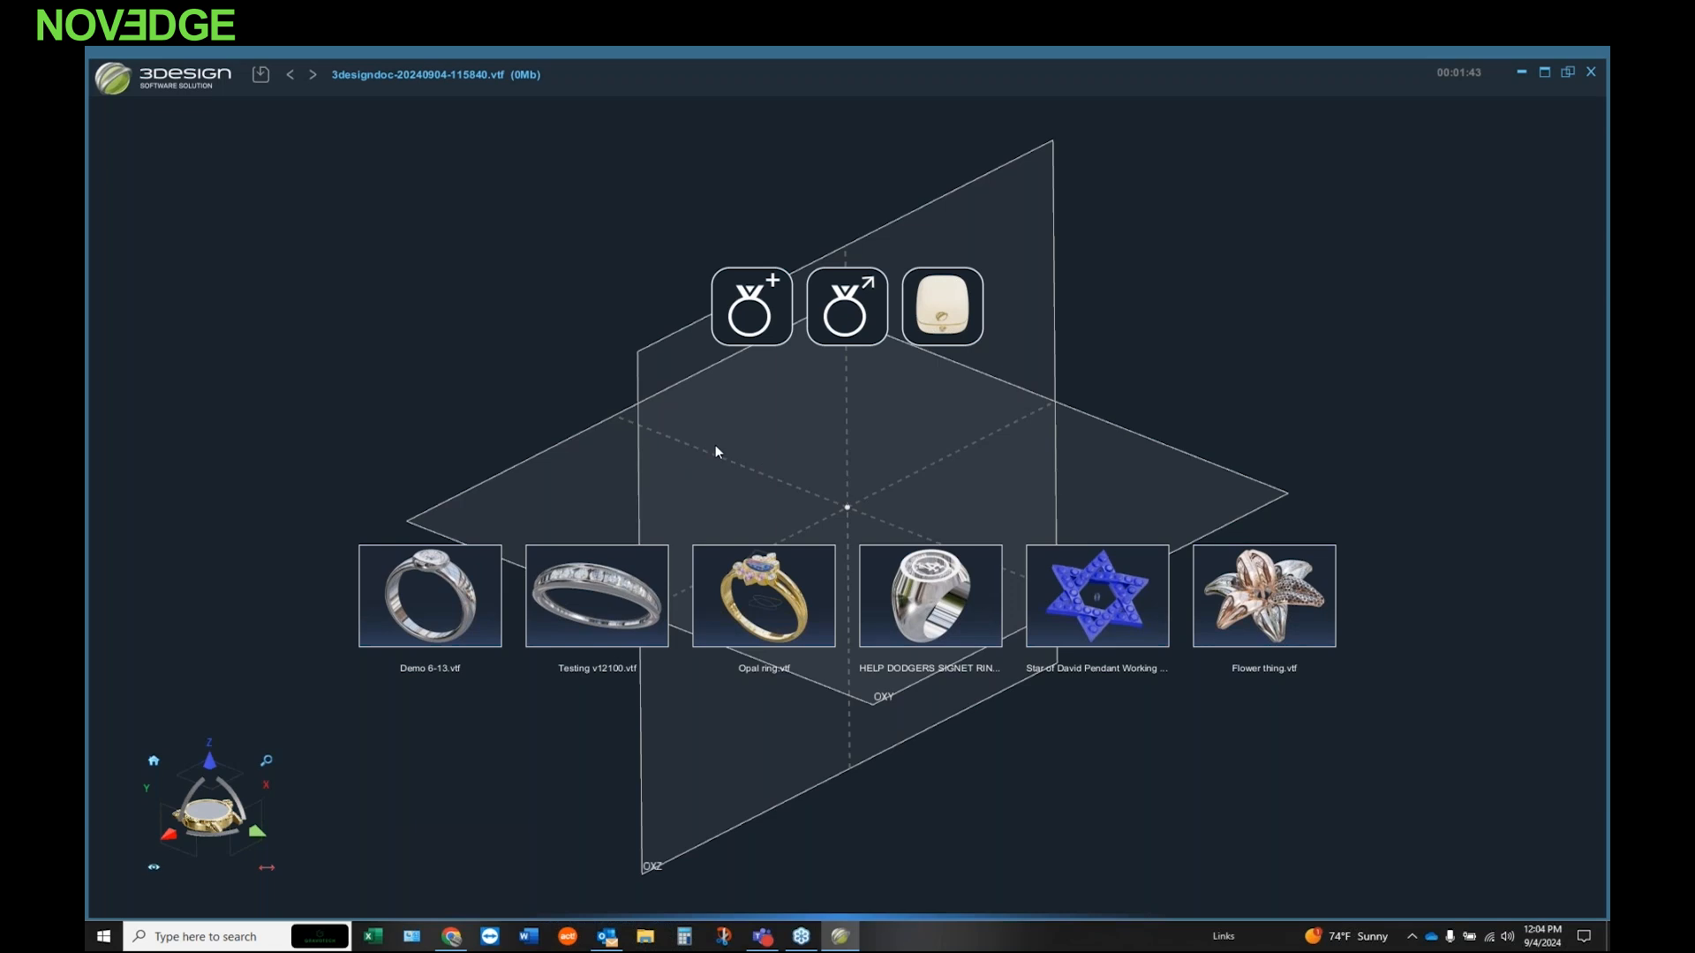
Step: Create a new part and look over the jeweler's bench tool set before returning to the general modelling tools
left_click(767, 326)
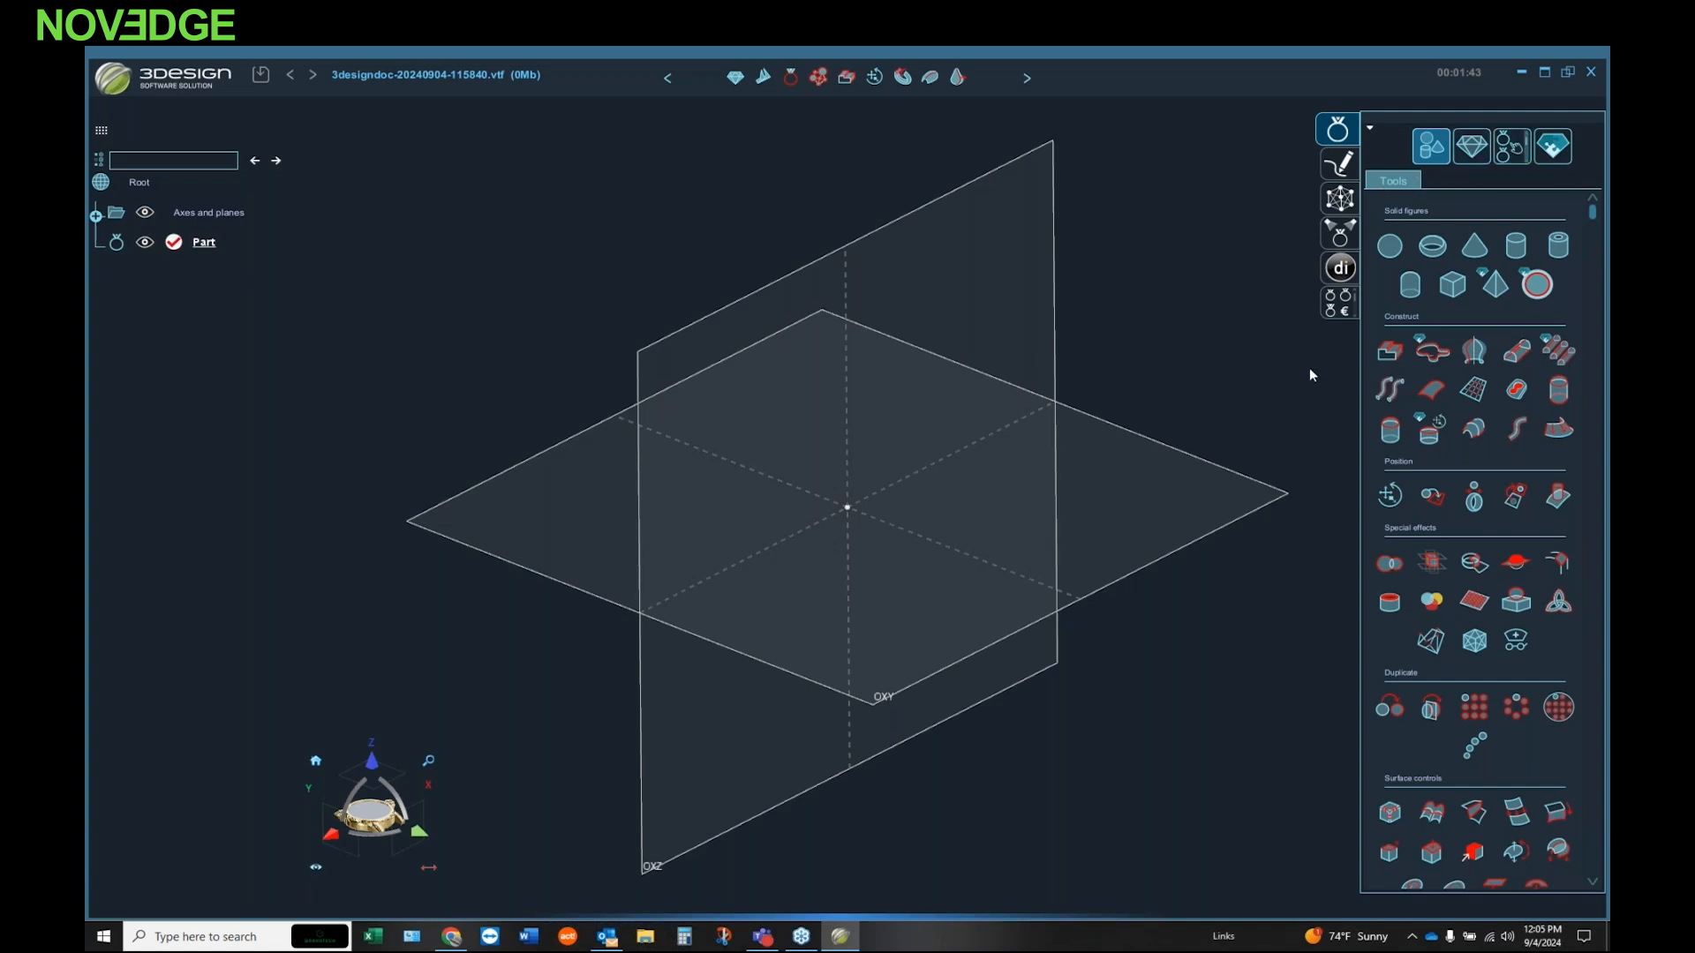
left_click(1472, 148)
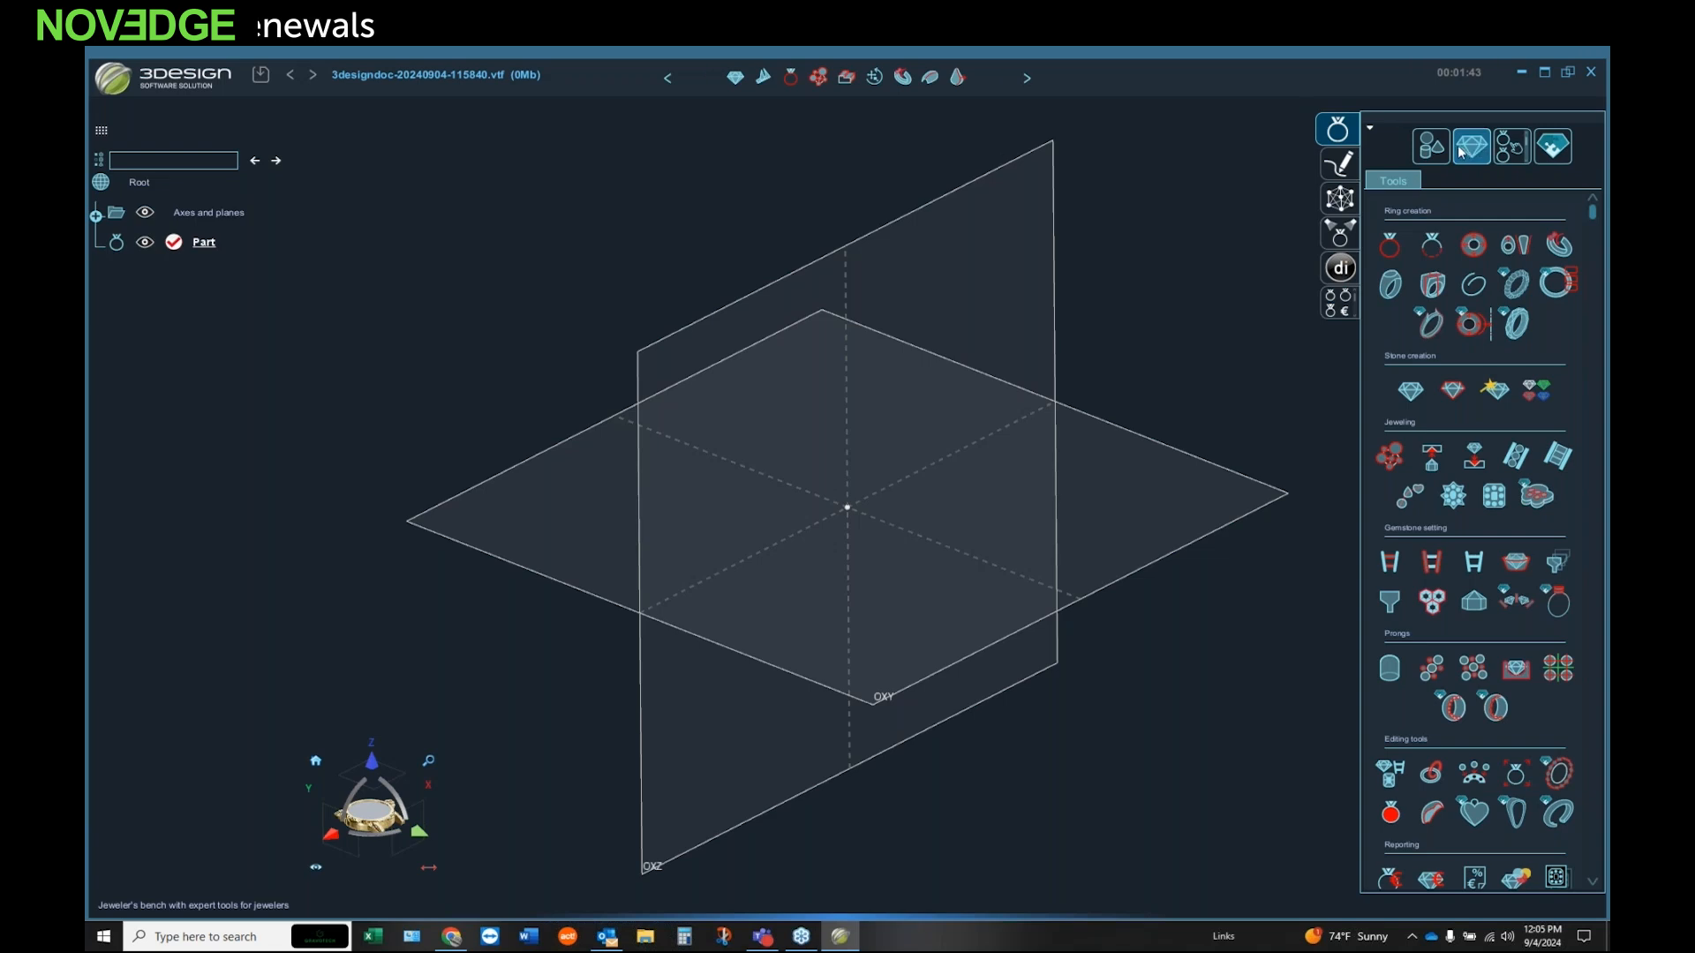
left_click(1435, 147)
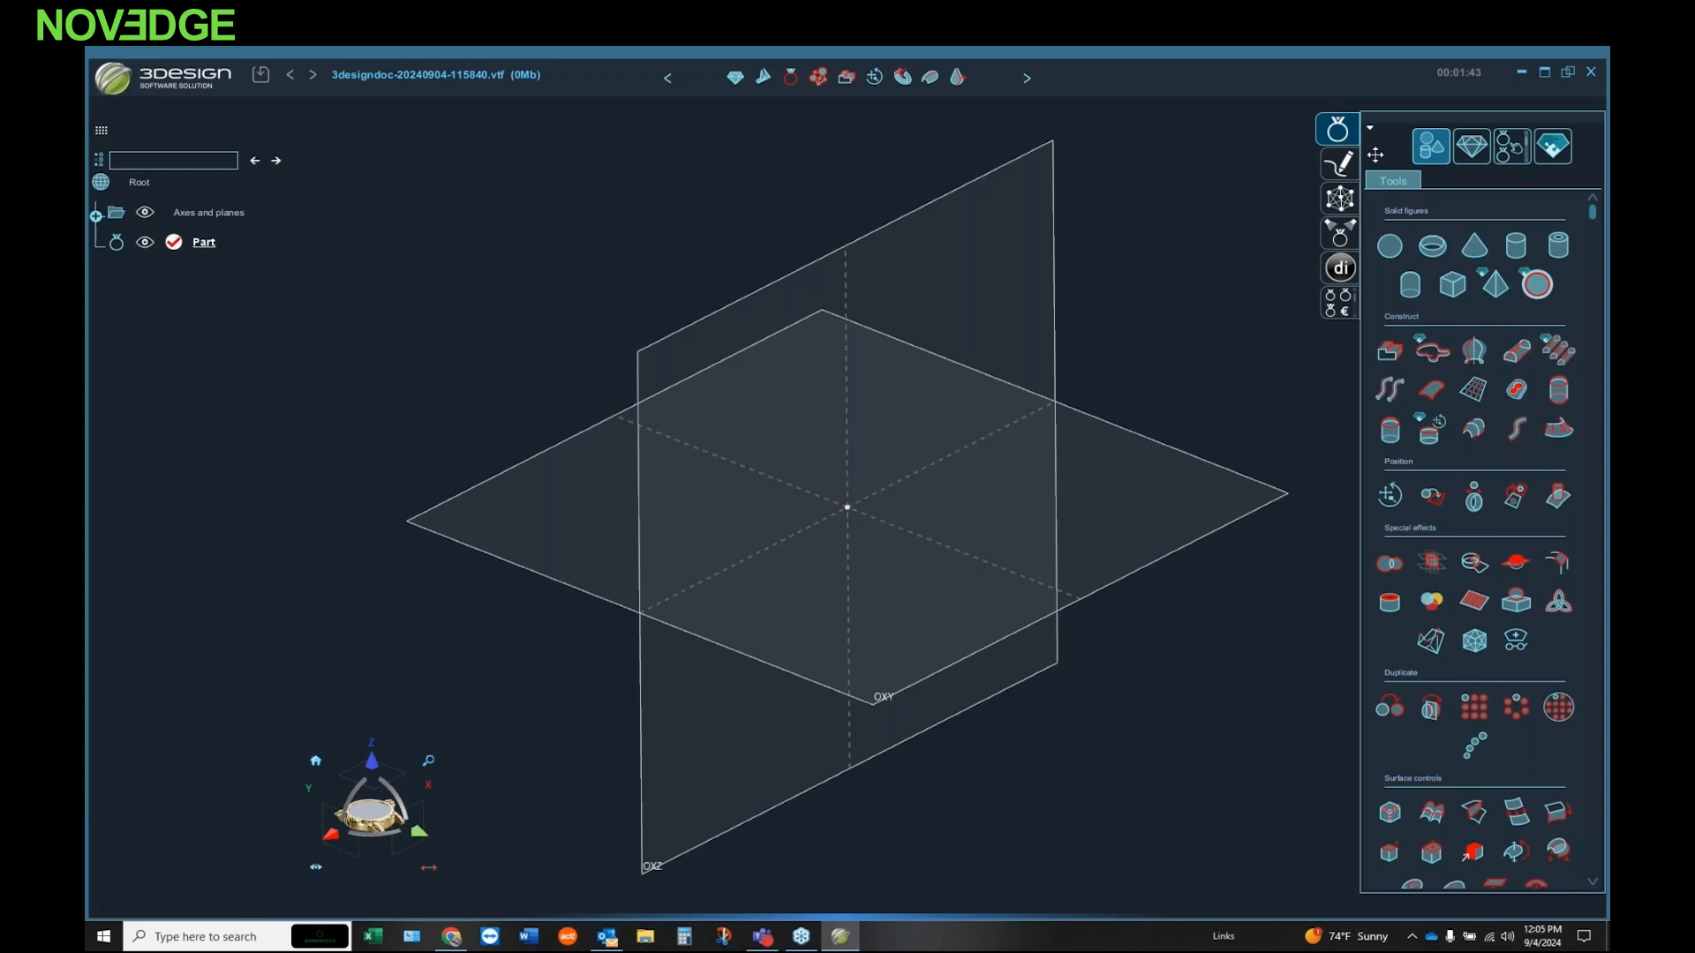
Step: Start a sketch on the OXY plane and draw an open S-shaped spline running downward across the centre
left_click(1338, 165)
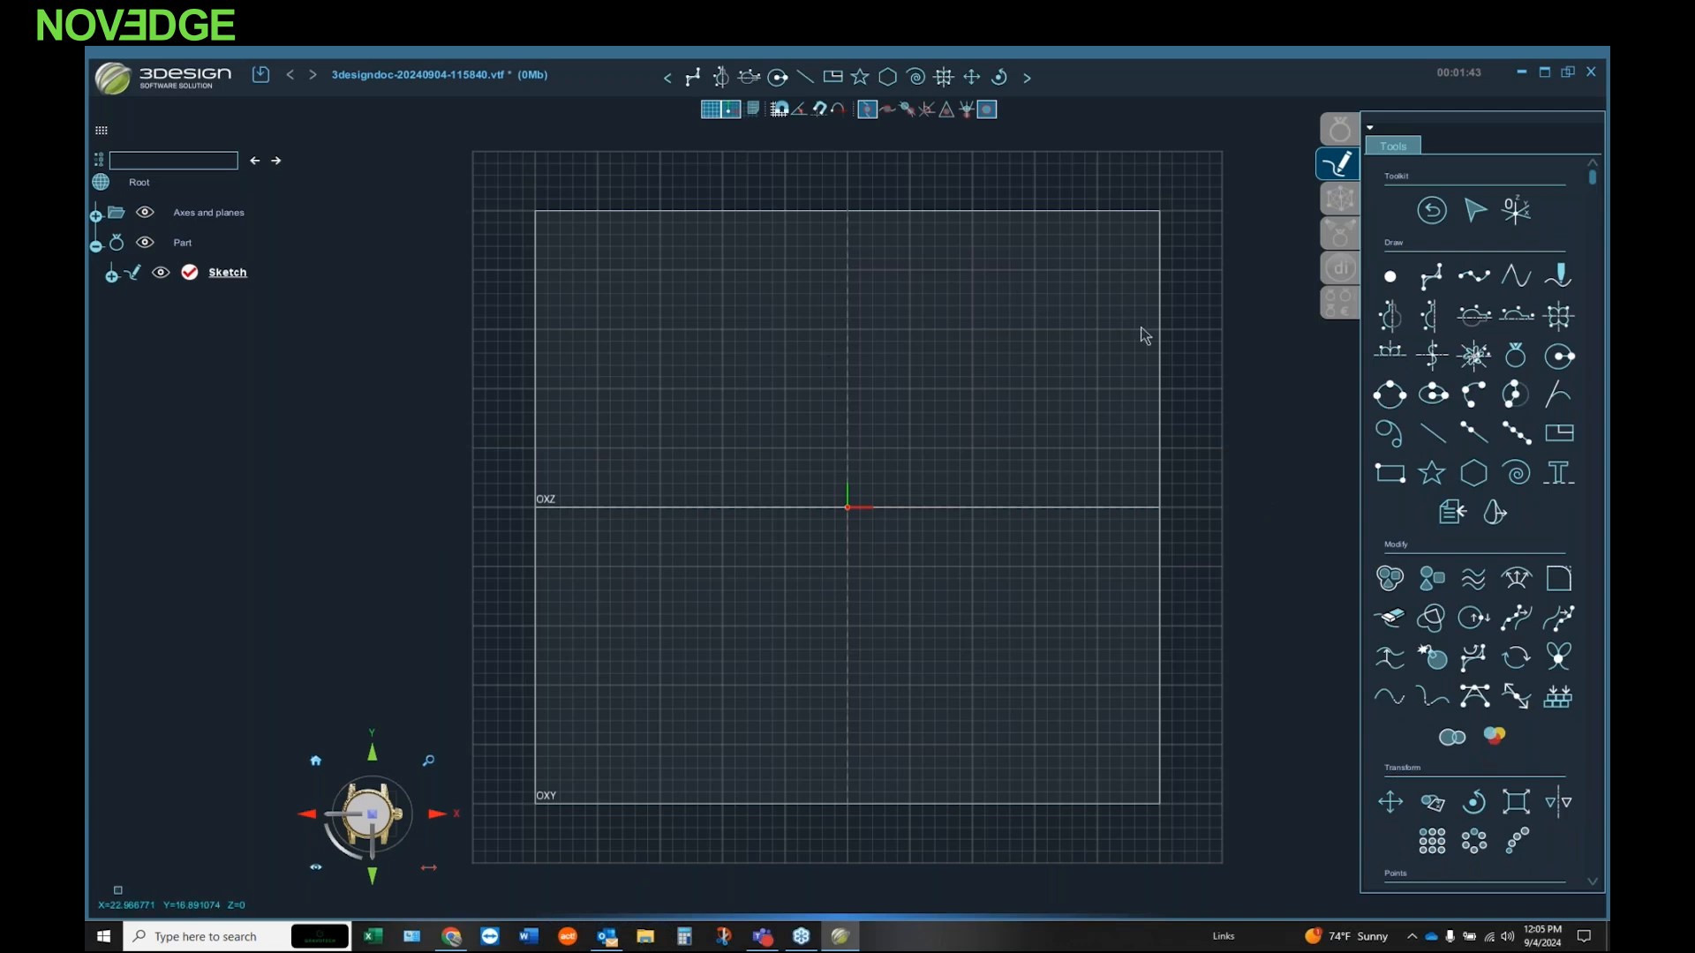
left_click(1473, 277)
left_click(852, 390)
left_click(823, 432)
left_click(862, 475)
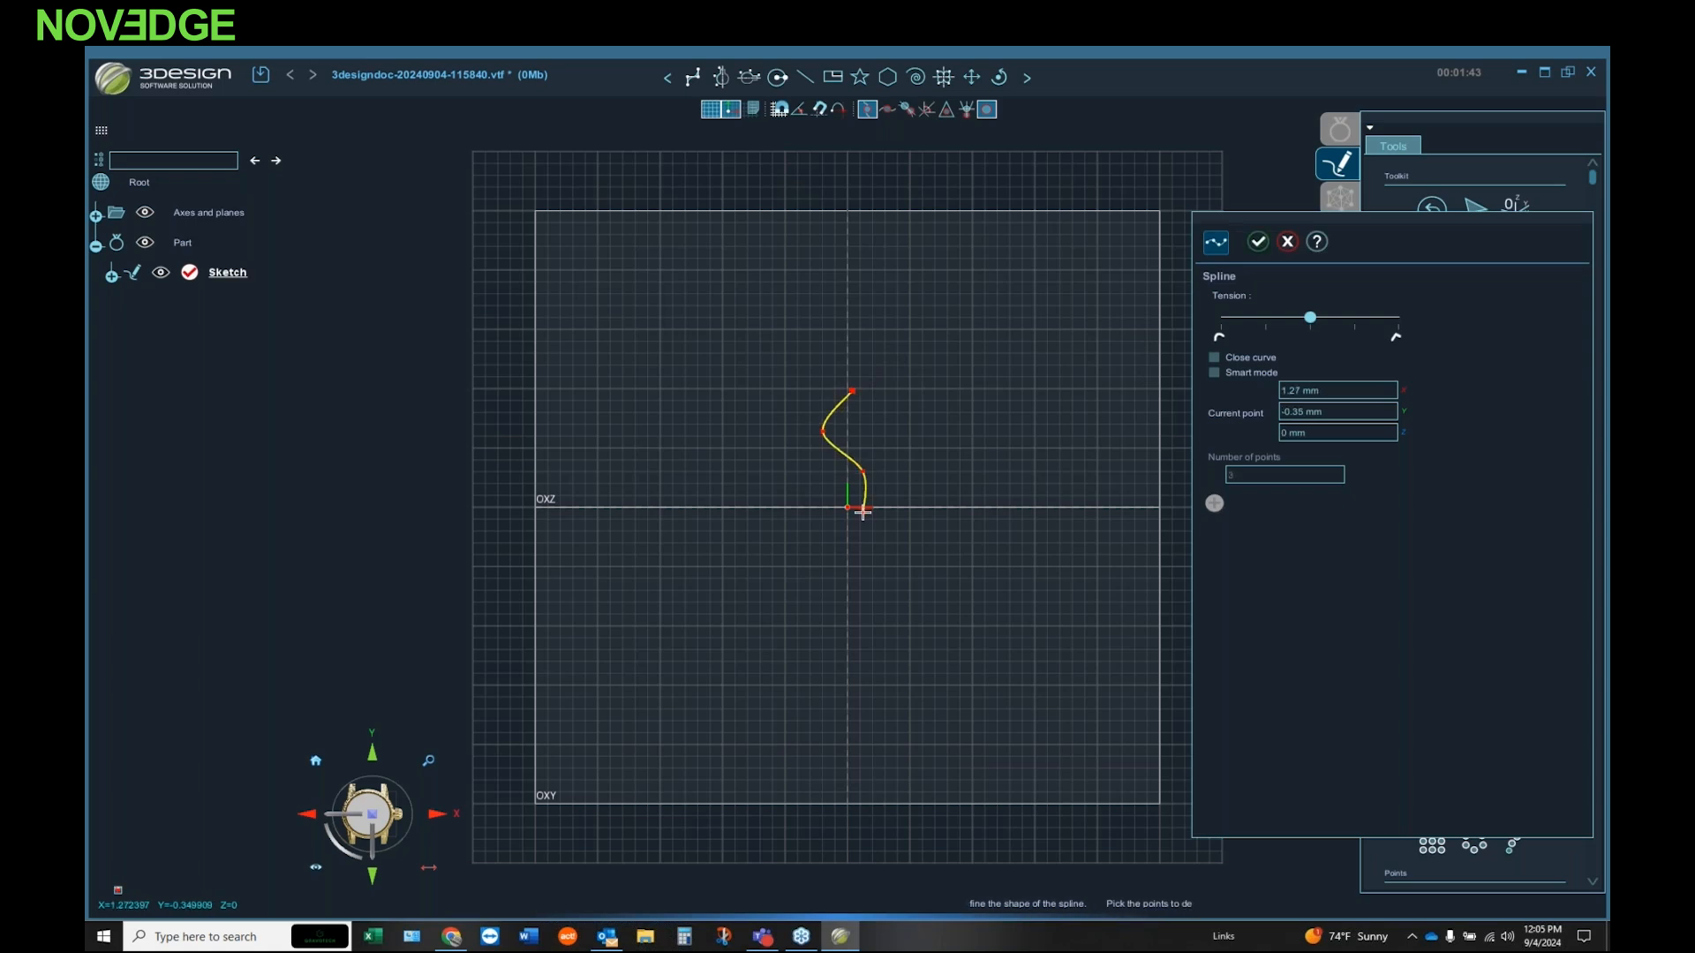
left_click(855, 518)
left_click(820, 550)
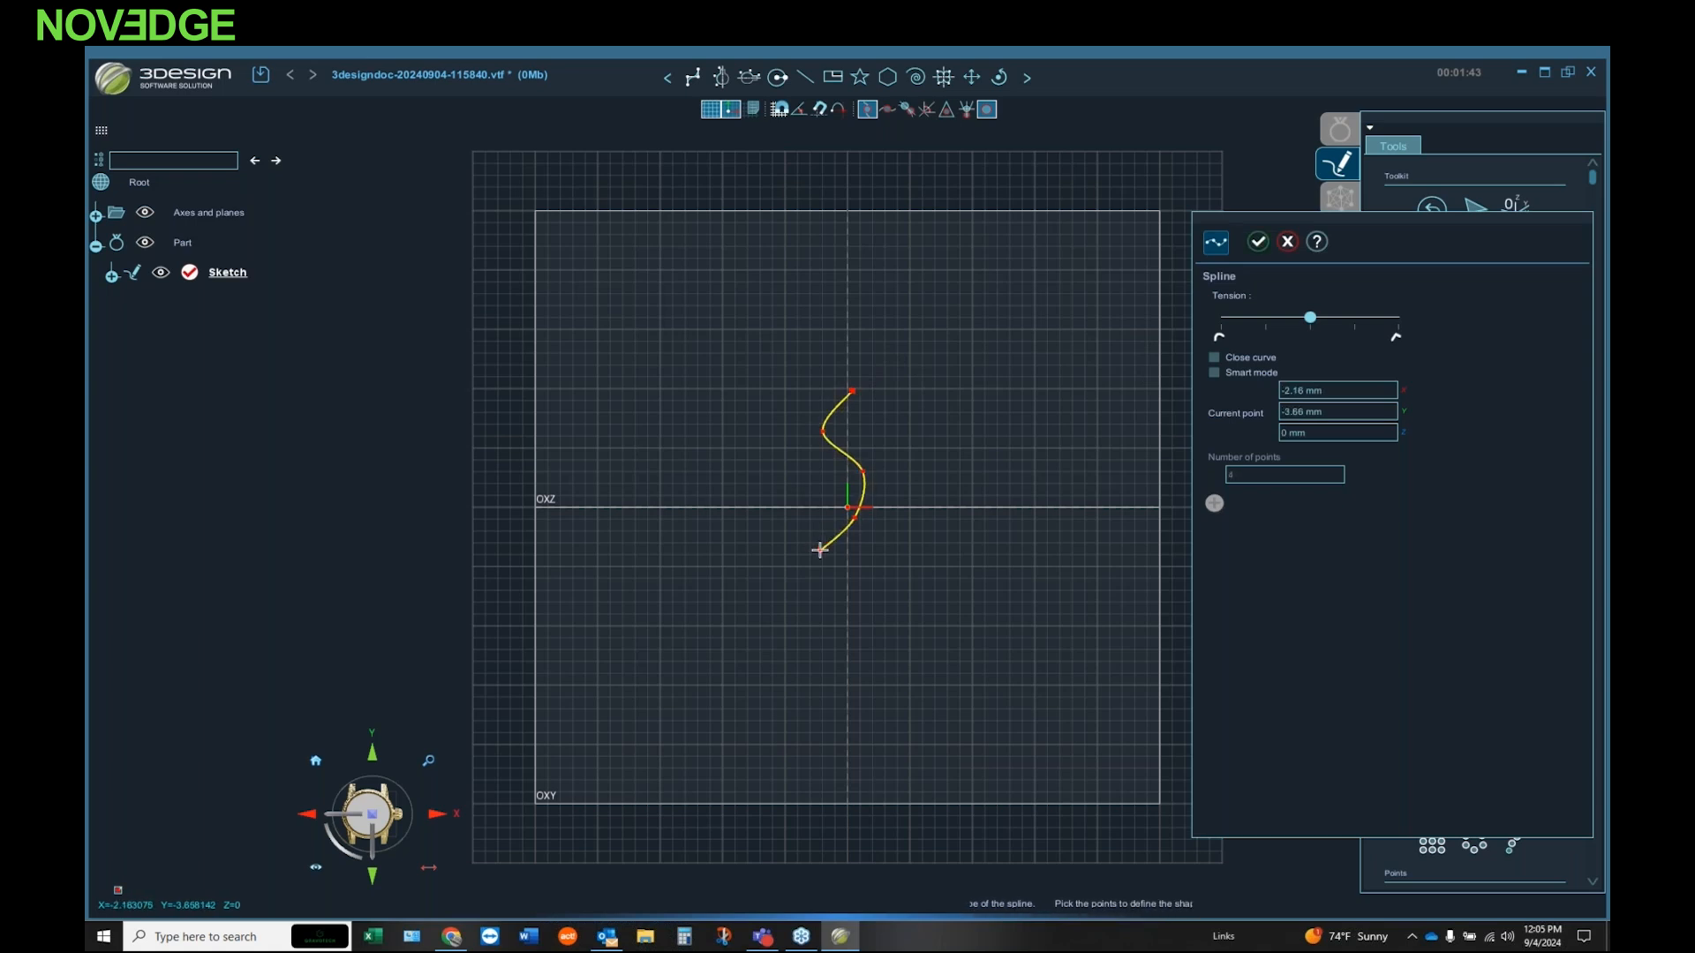
left_click(1258, 242)
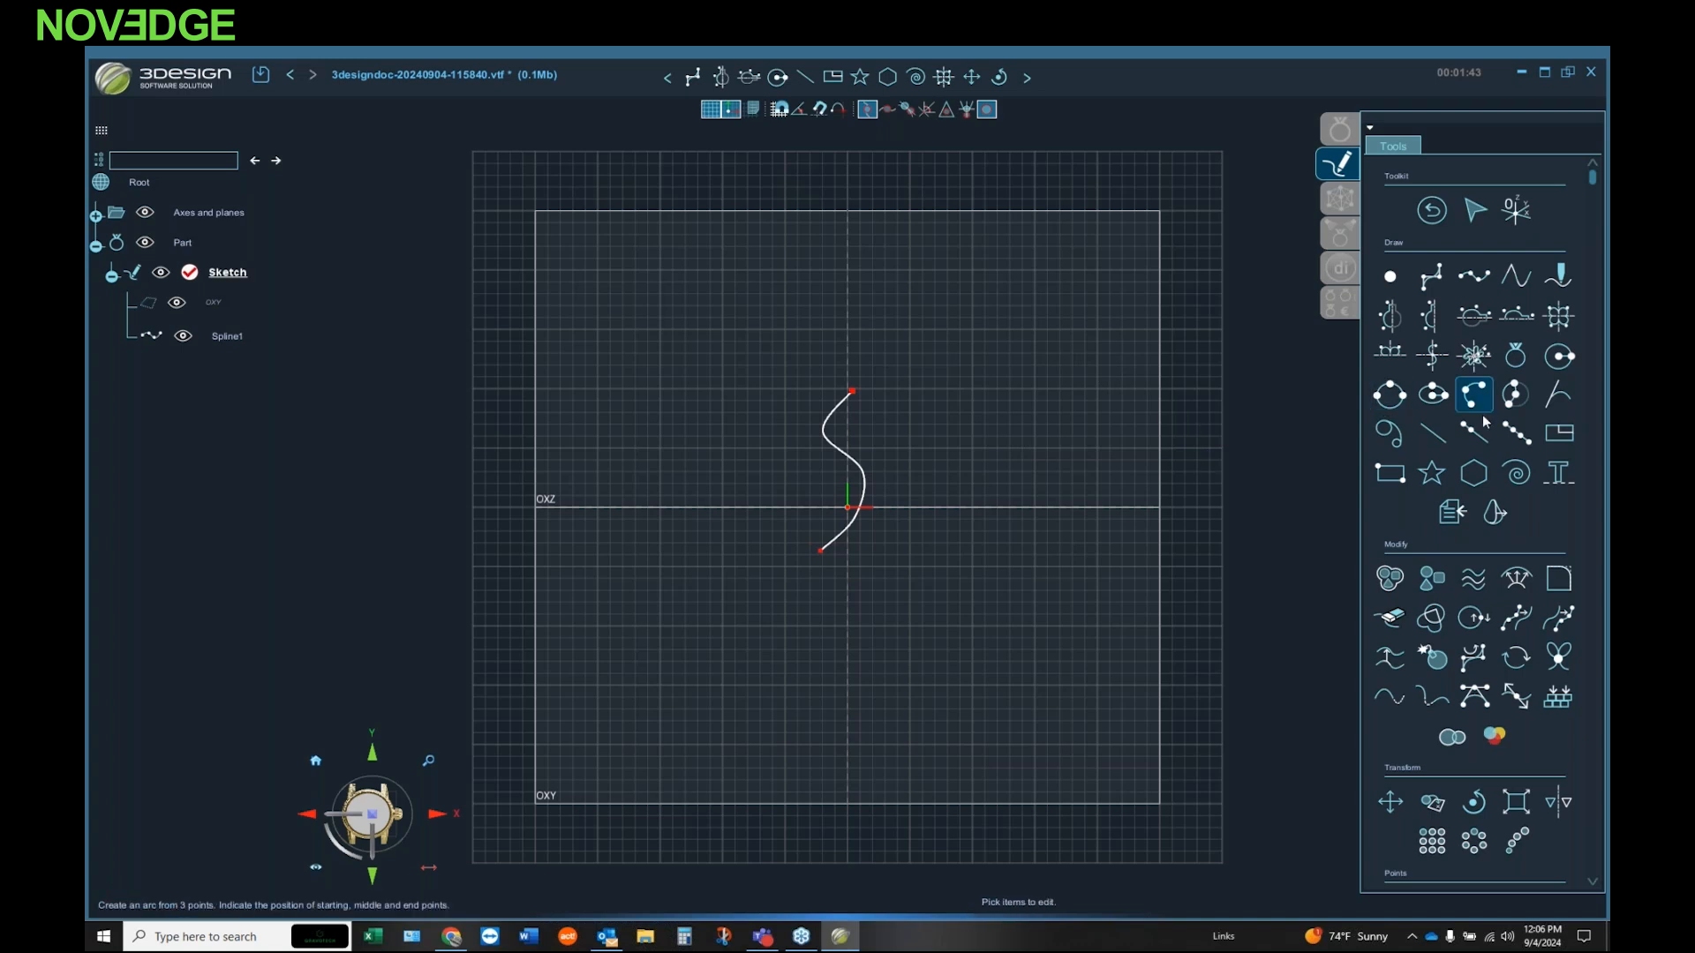
Step: Draw a closed crown-shaped curve above the spline from four control points, symmetrical about the vertical axis
left_click(1433, 324)
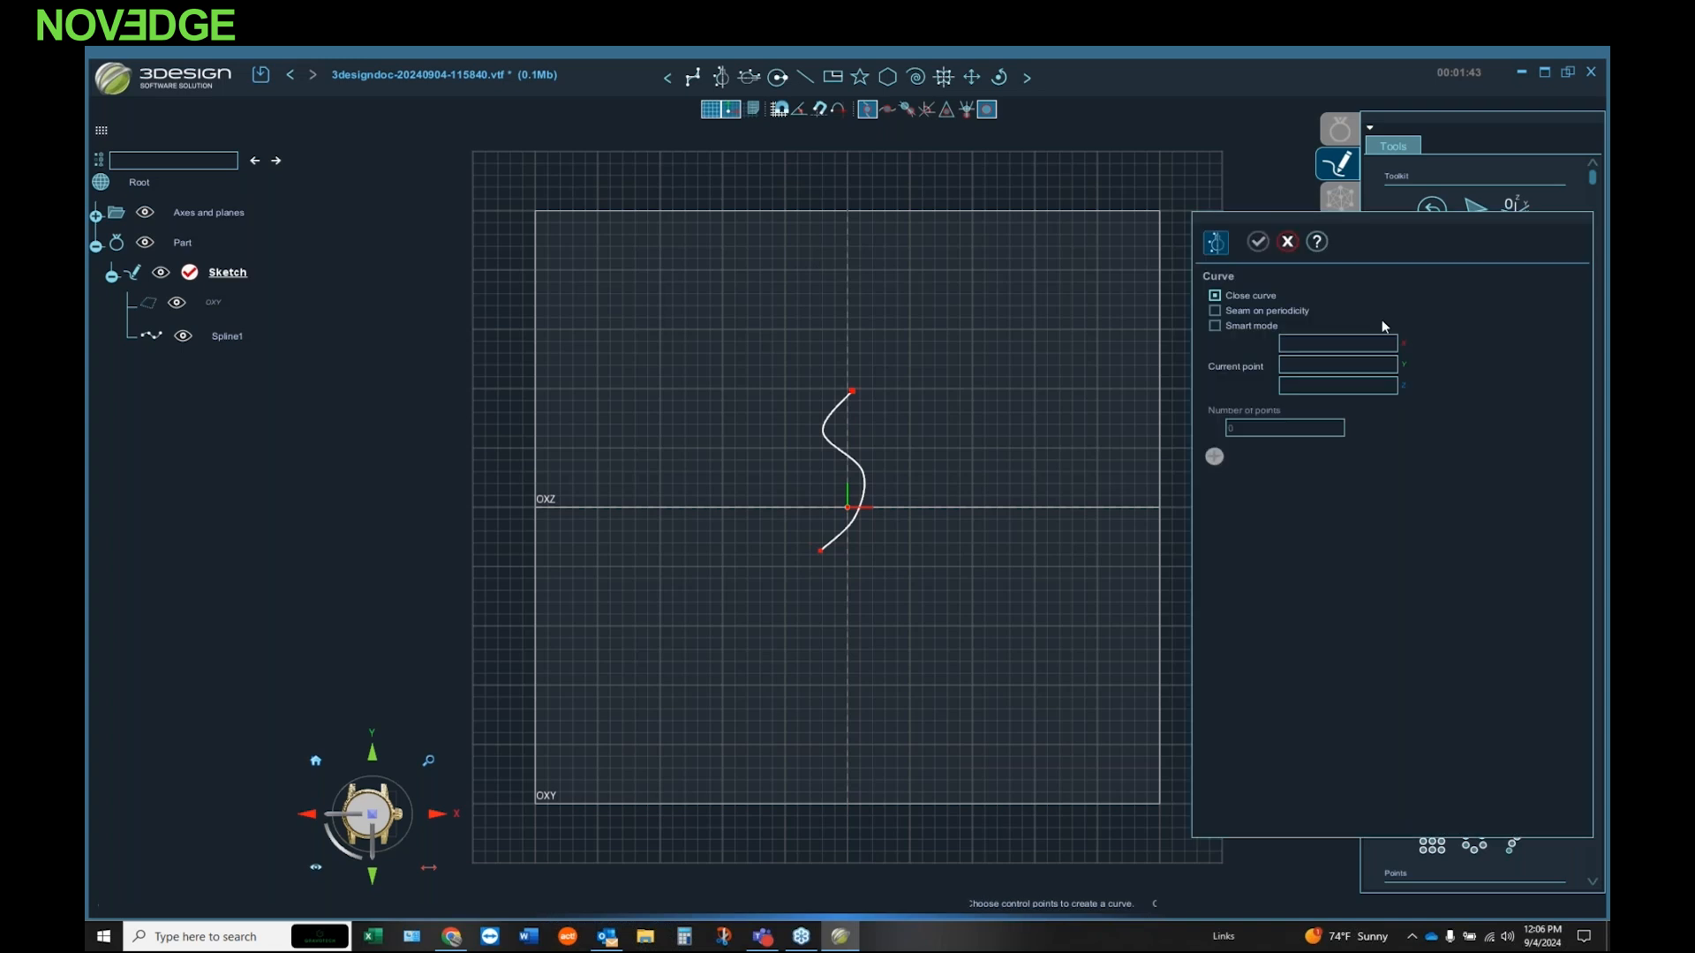
left_click(864, 251)
left_click(890, 293)
left_click(932, 231)
left_click(937, 316)
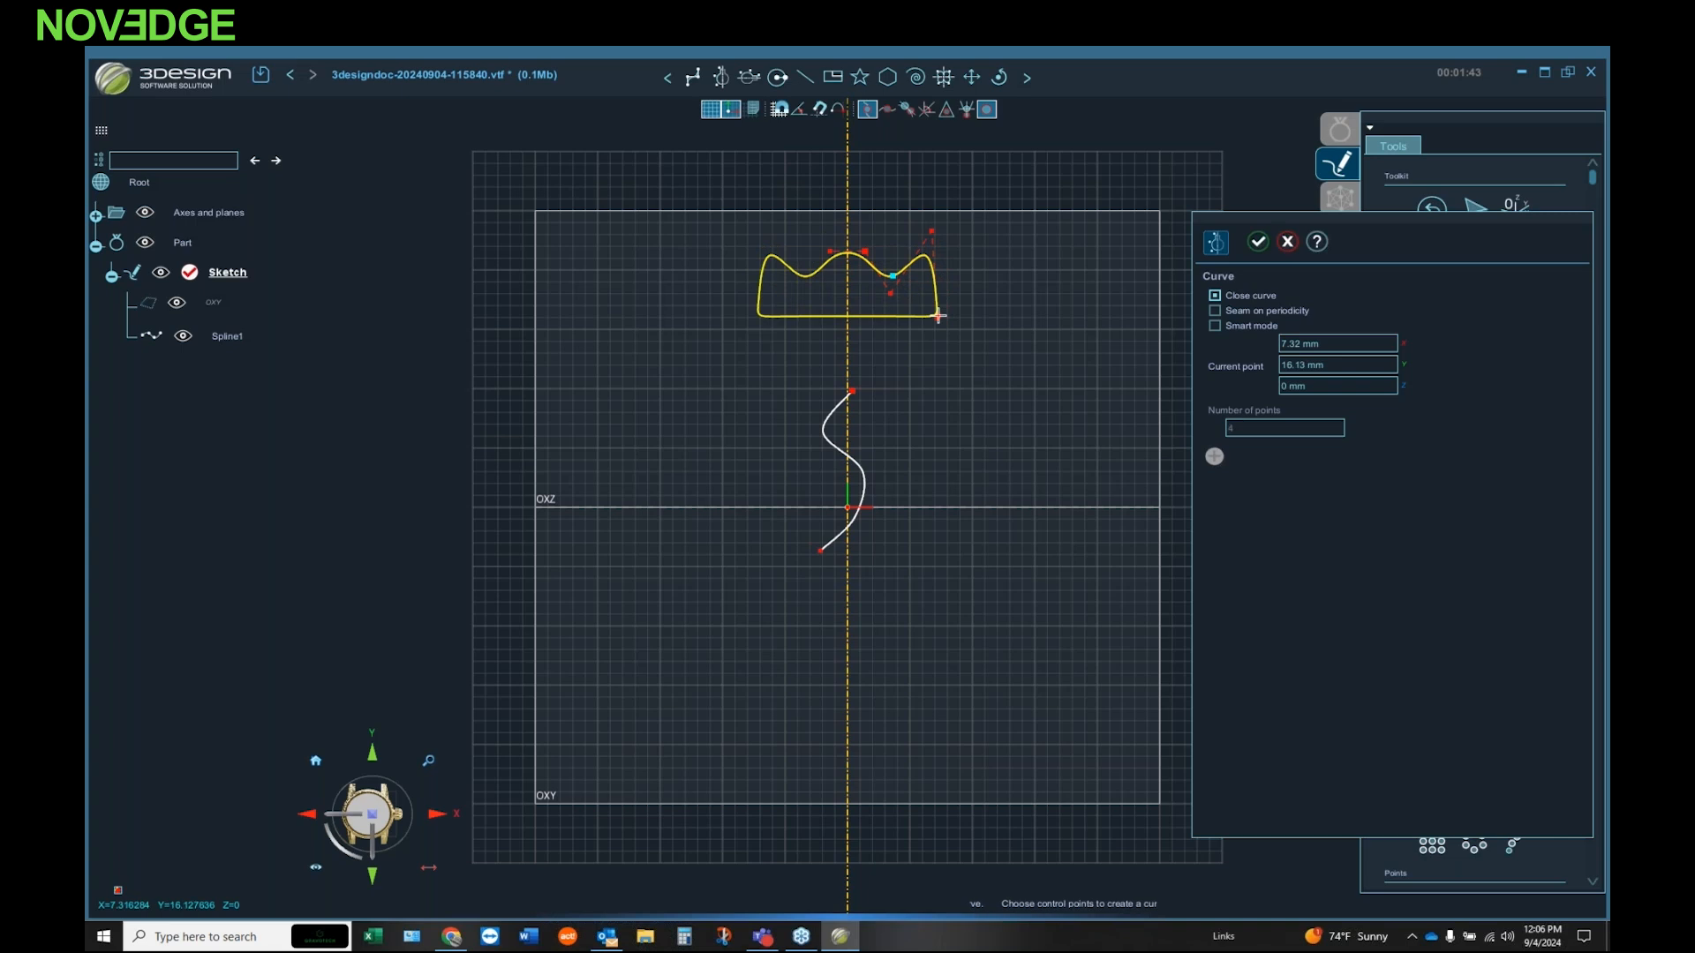
left_click(1255, 244)
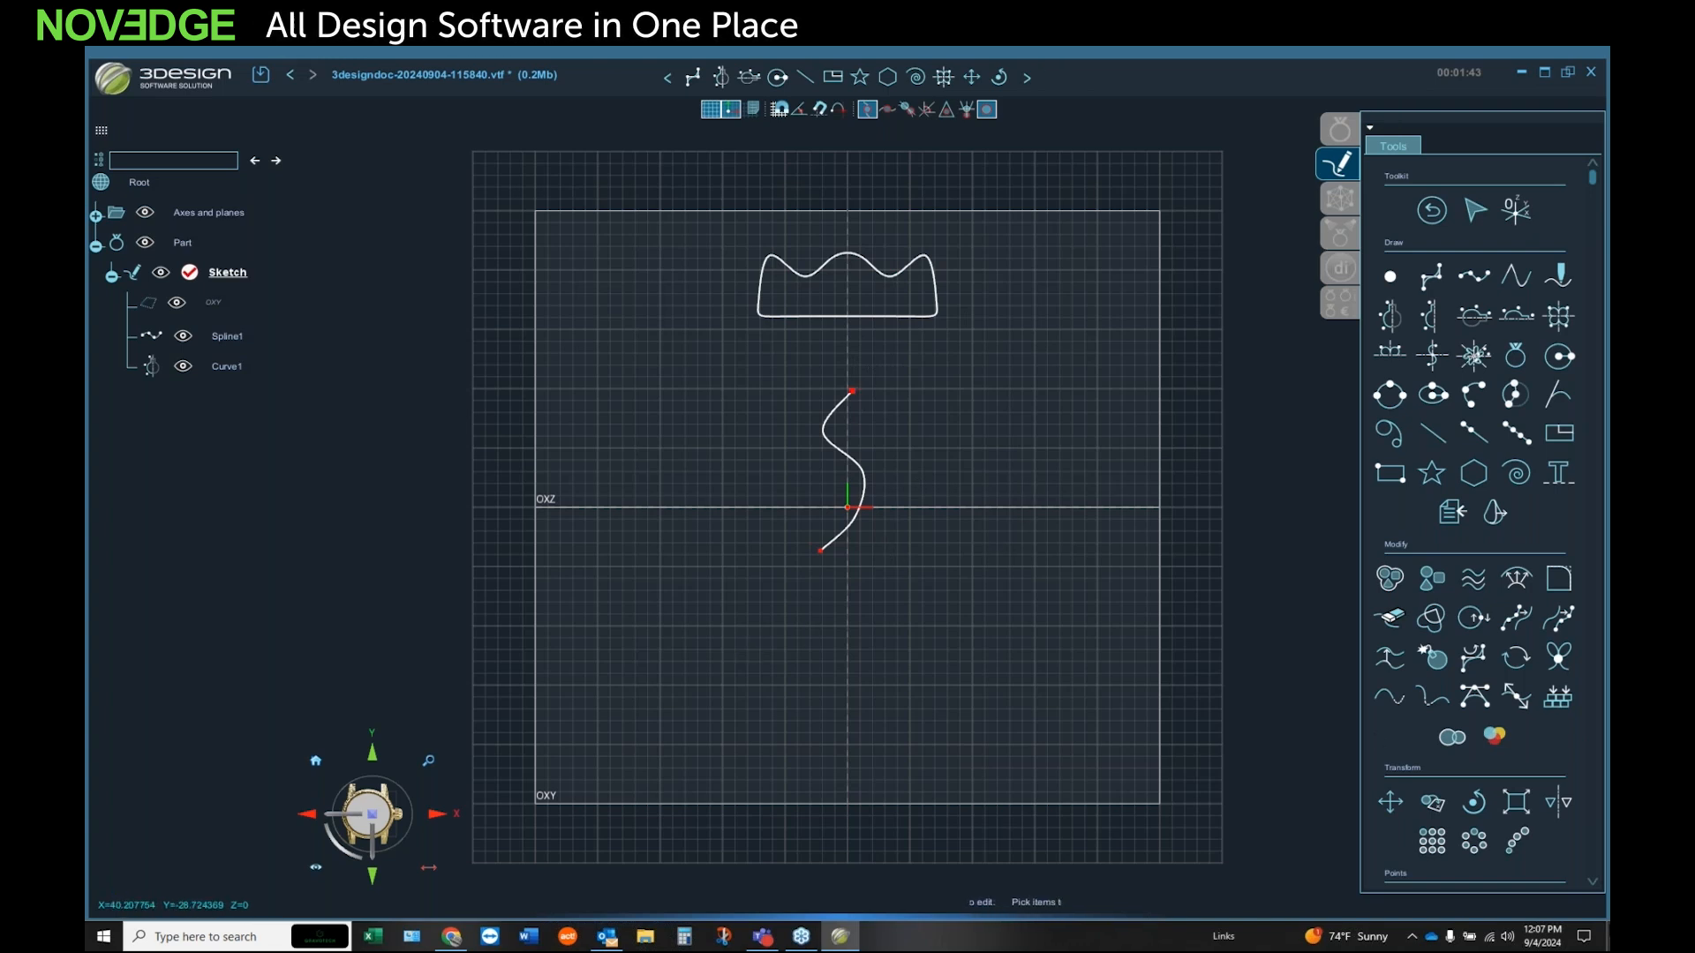
Step: Hide the spline and the symmetrical curve, collapse the sketch in the tree, and exit the sketch editor
left_click(215, 364)
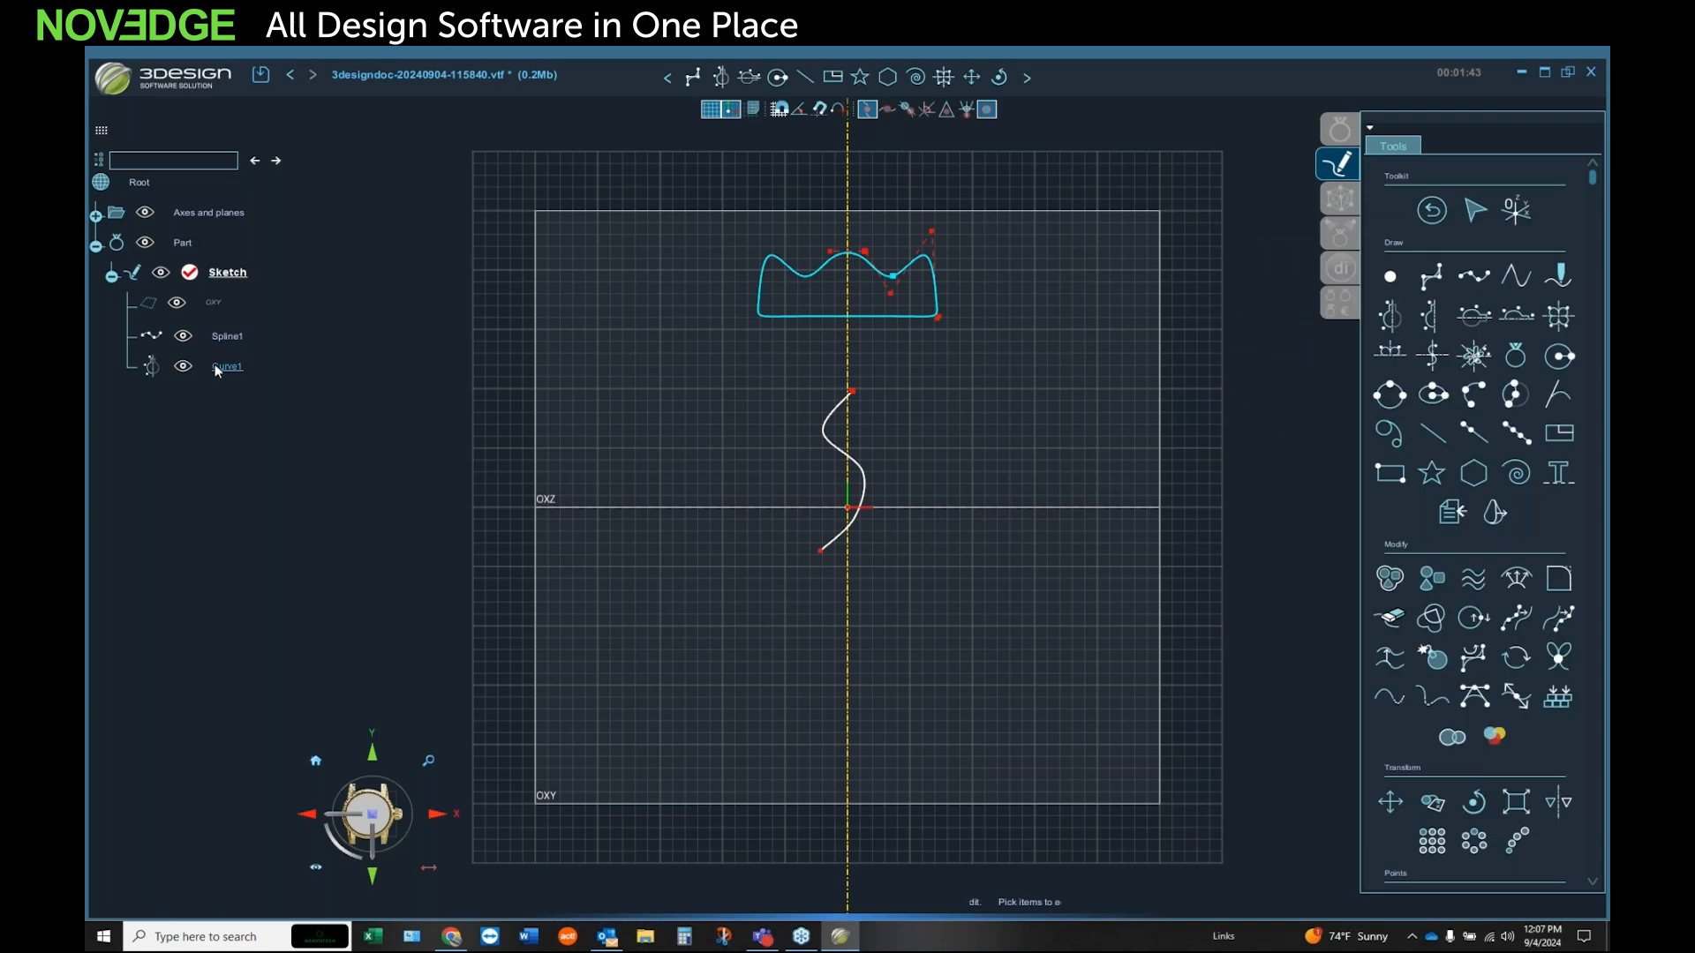
double_click(224, 337)
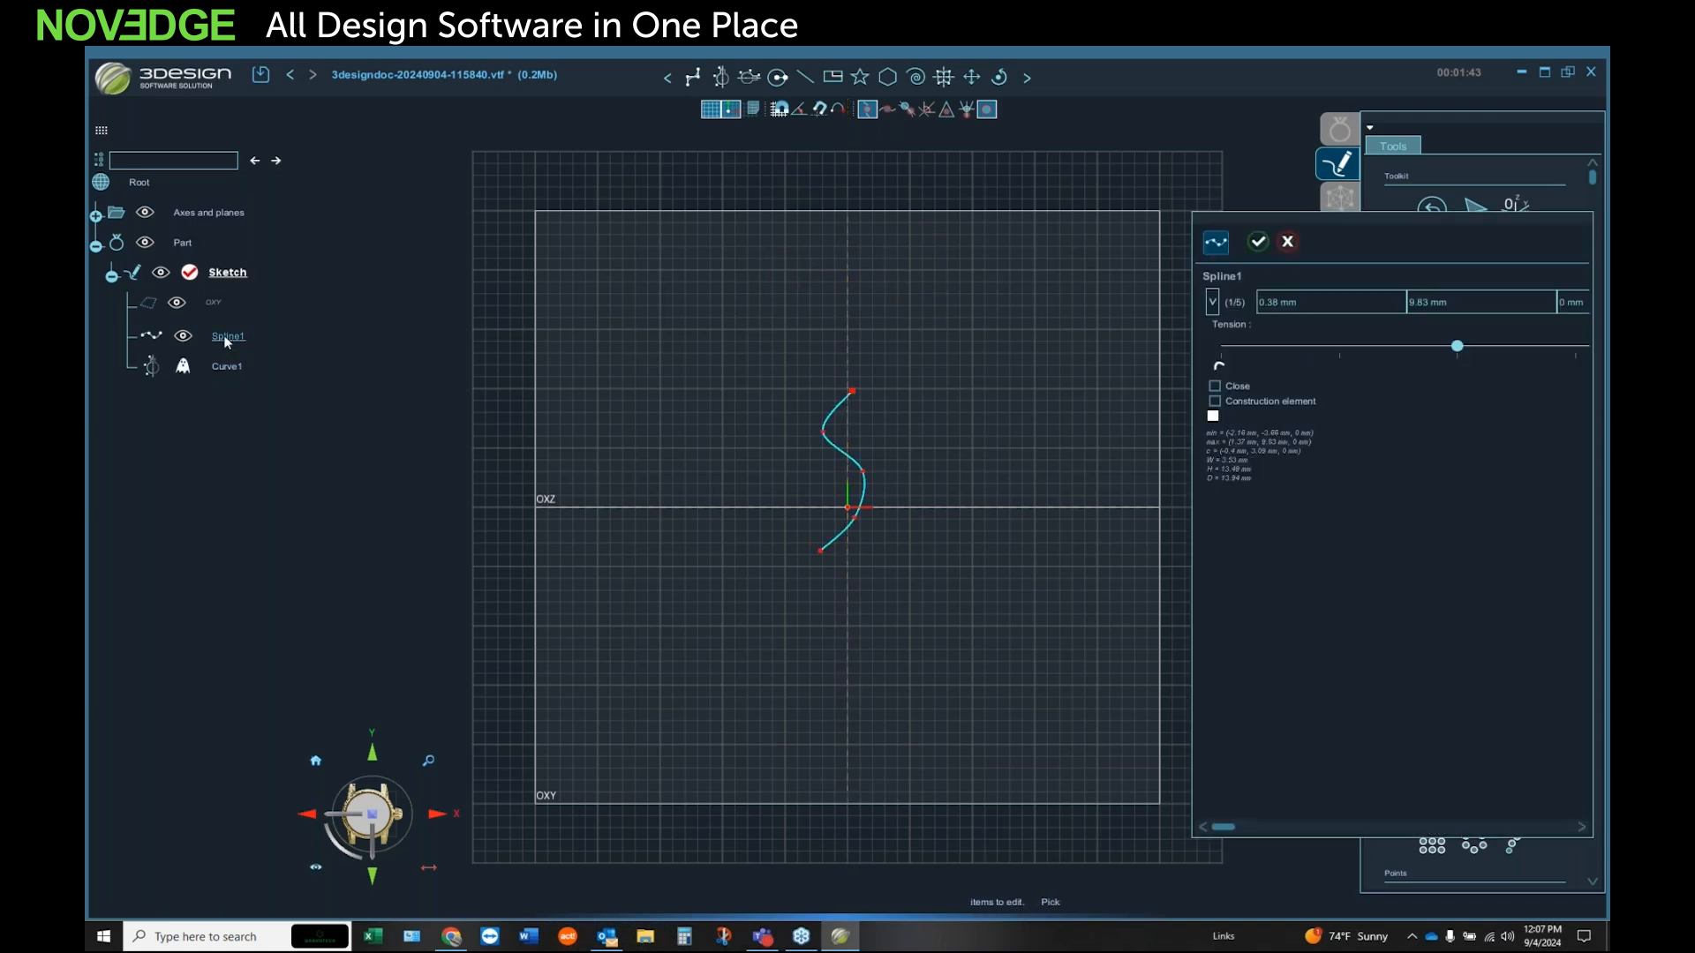
left_click(112, 275)
mouse_move(954, 654)
middle_mouse_down()
mouse_move(982, 392)
mouse_move(971, 289)
middle_mouse_up()
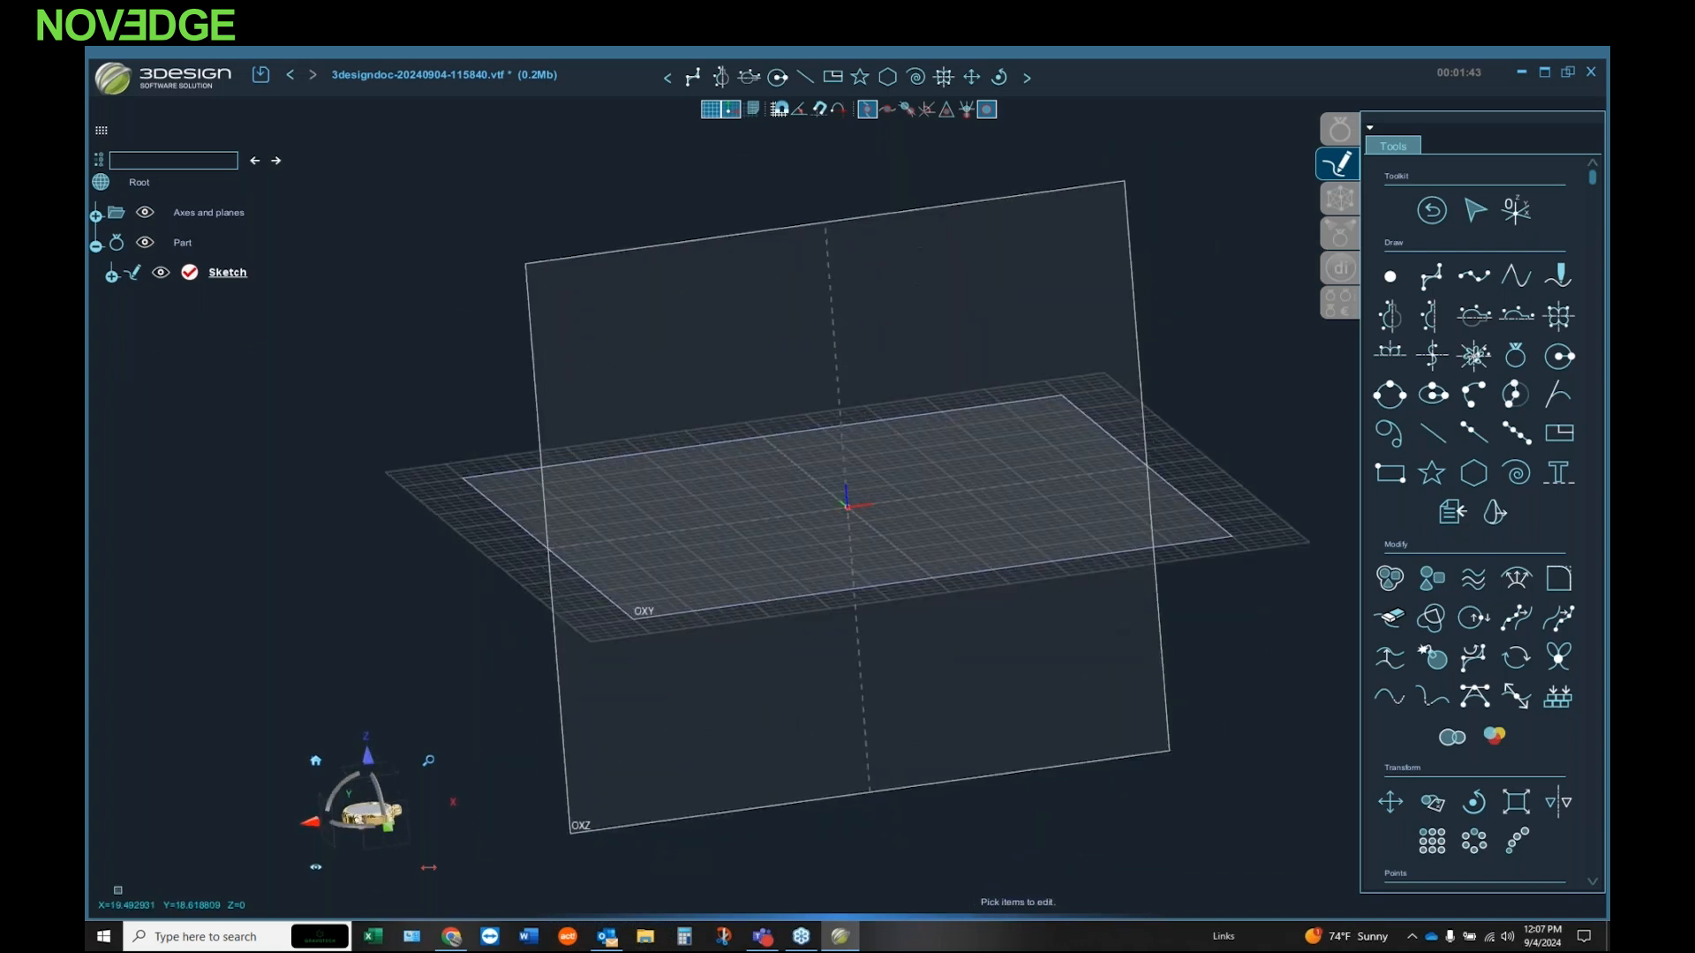
middle_click_drag(699, 477, 742, 447)
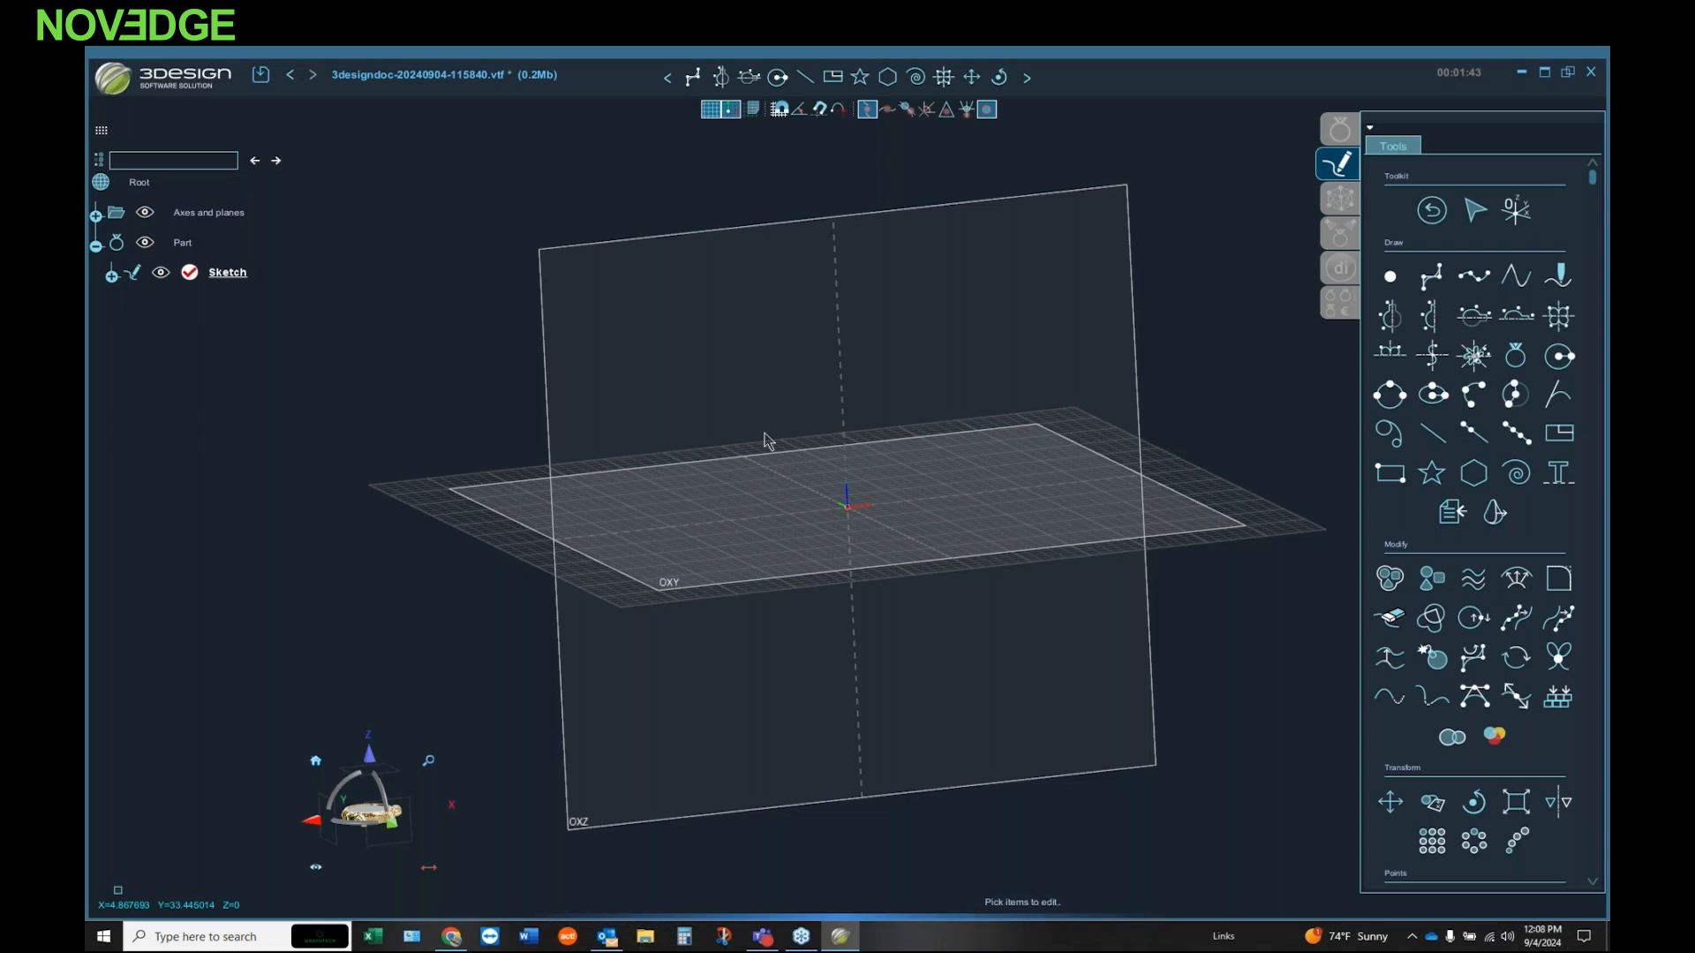
middle_click_drag(797, 448, 847, 442)
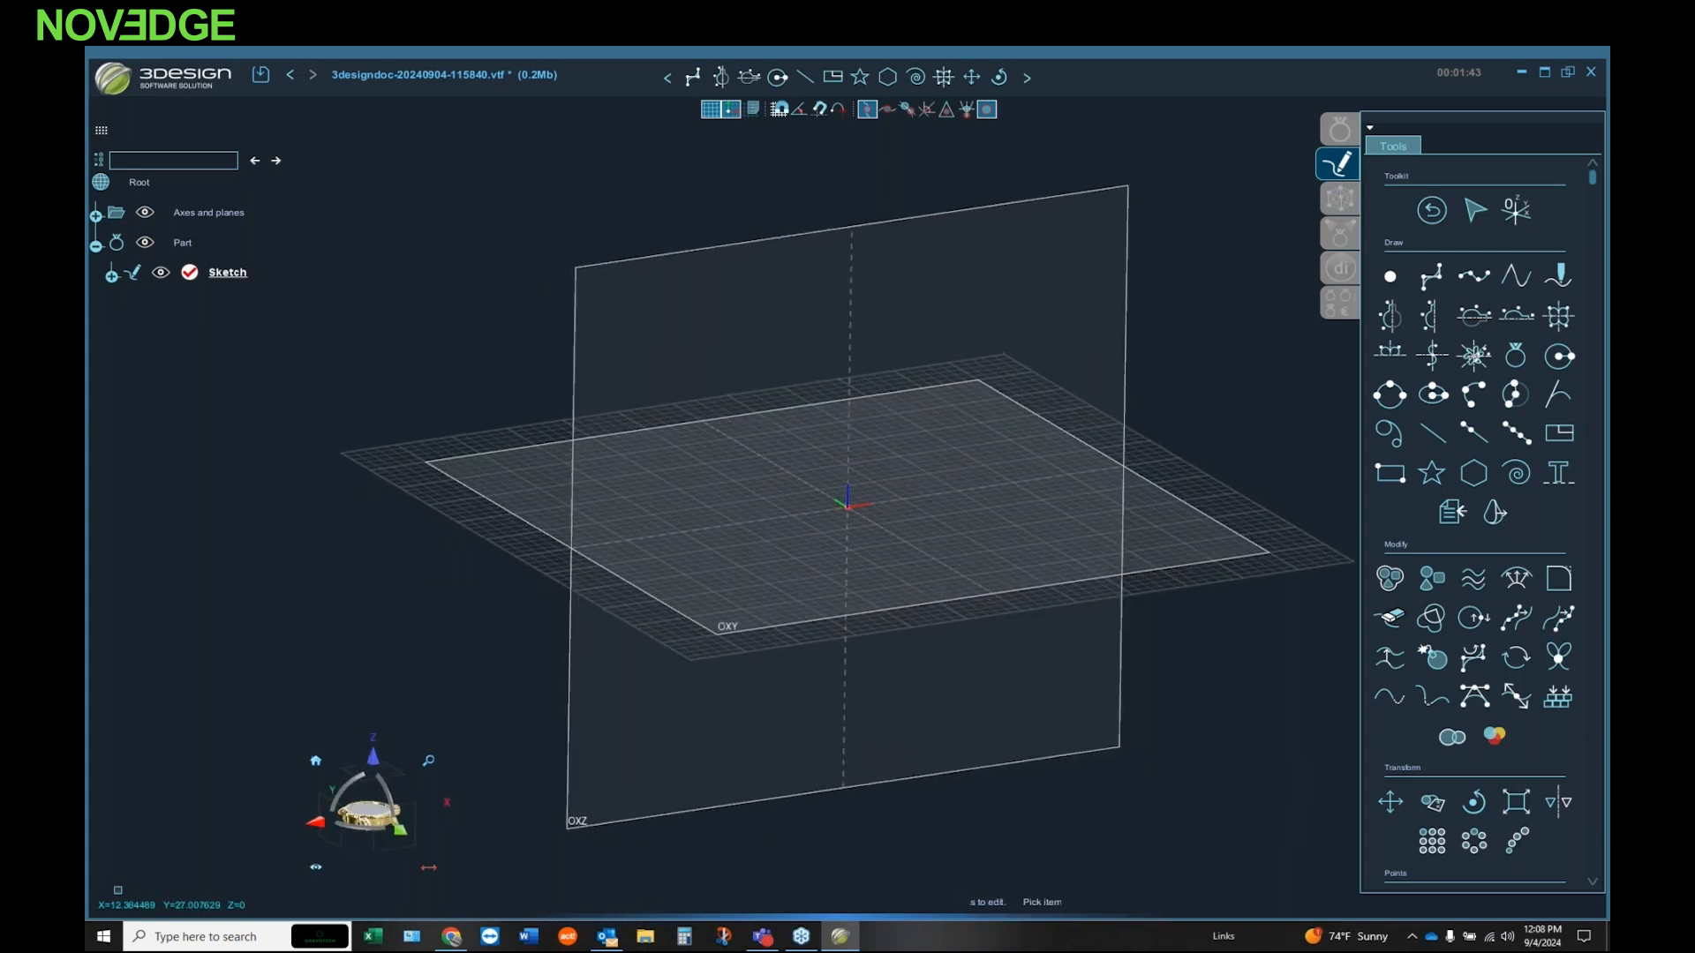
middle_click_drag(874, 534, 853, 481)
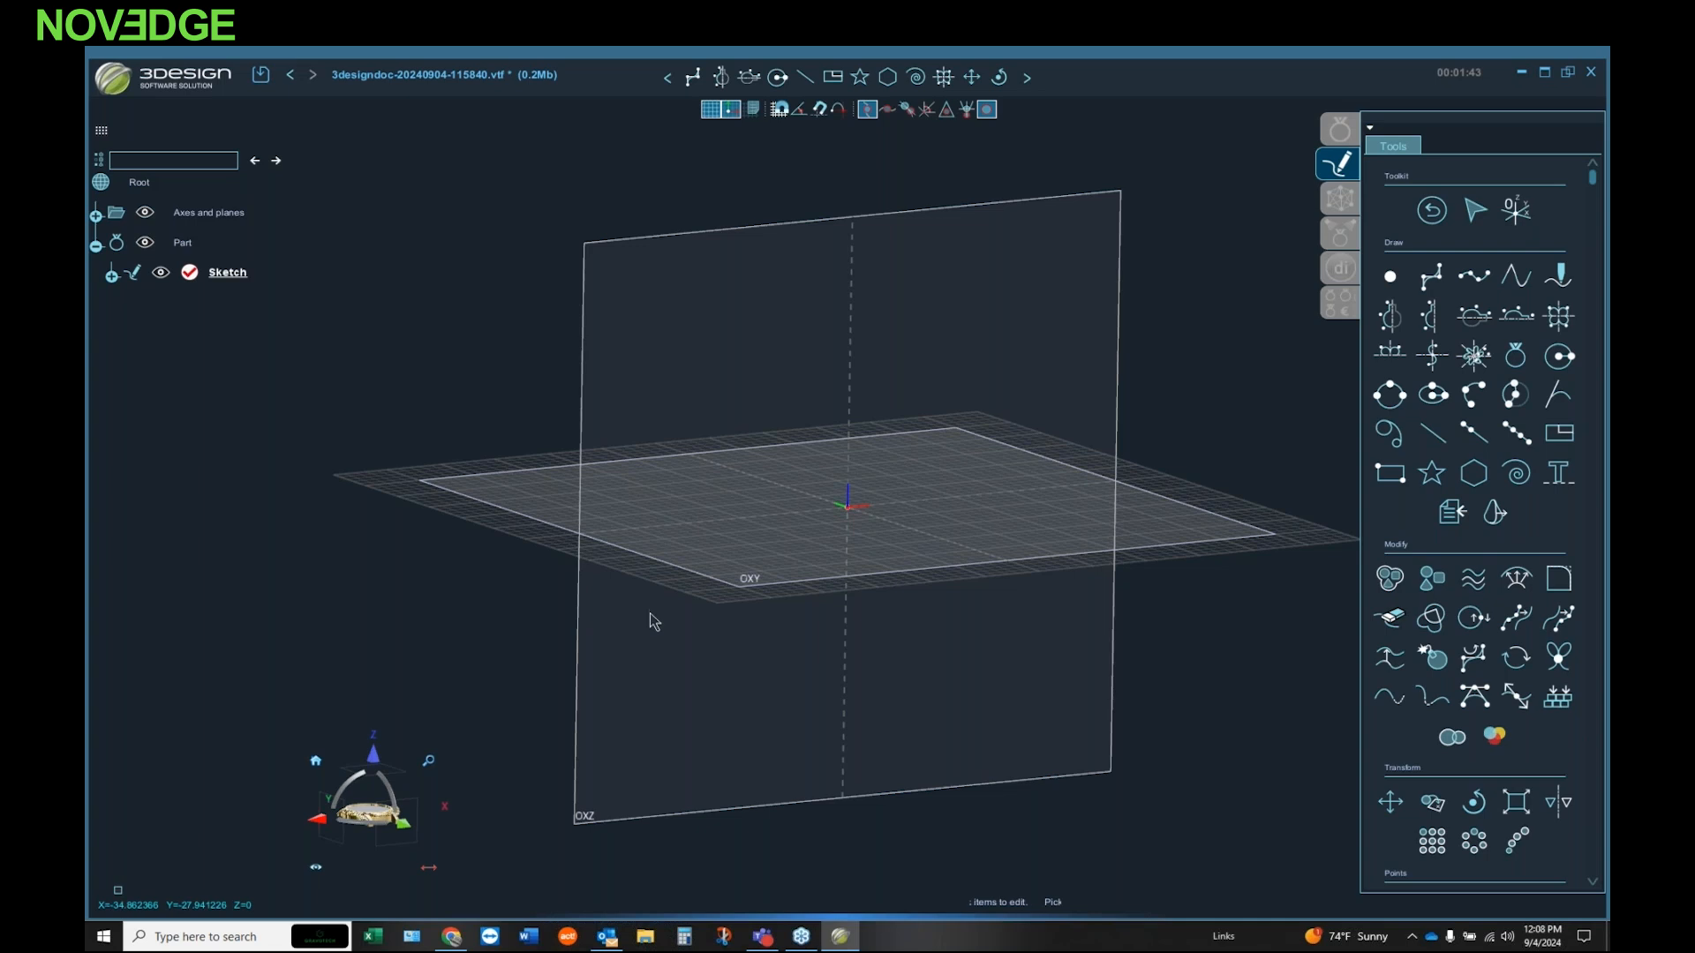
left_click(1433, 213)
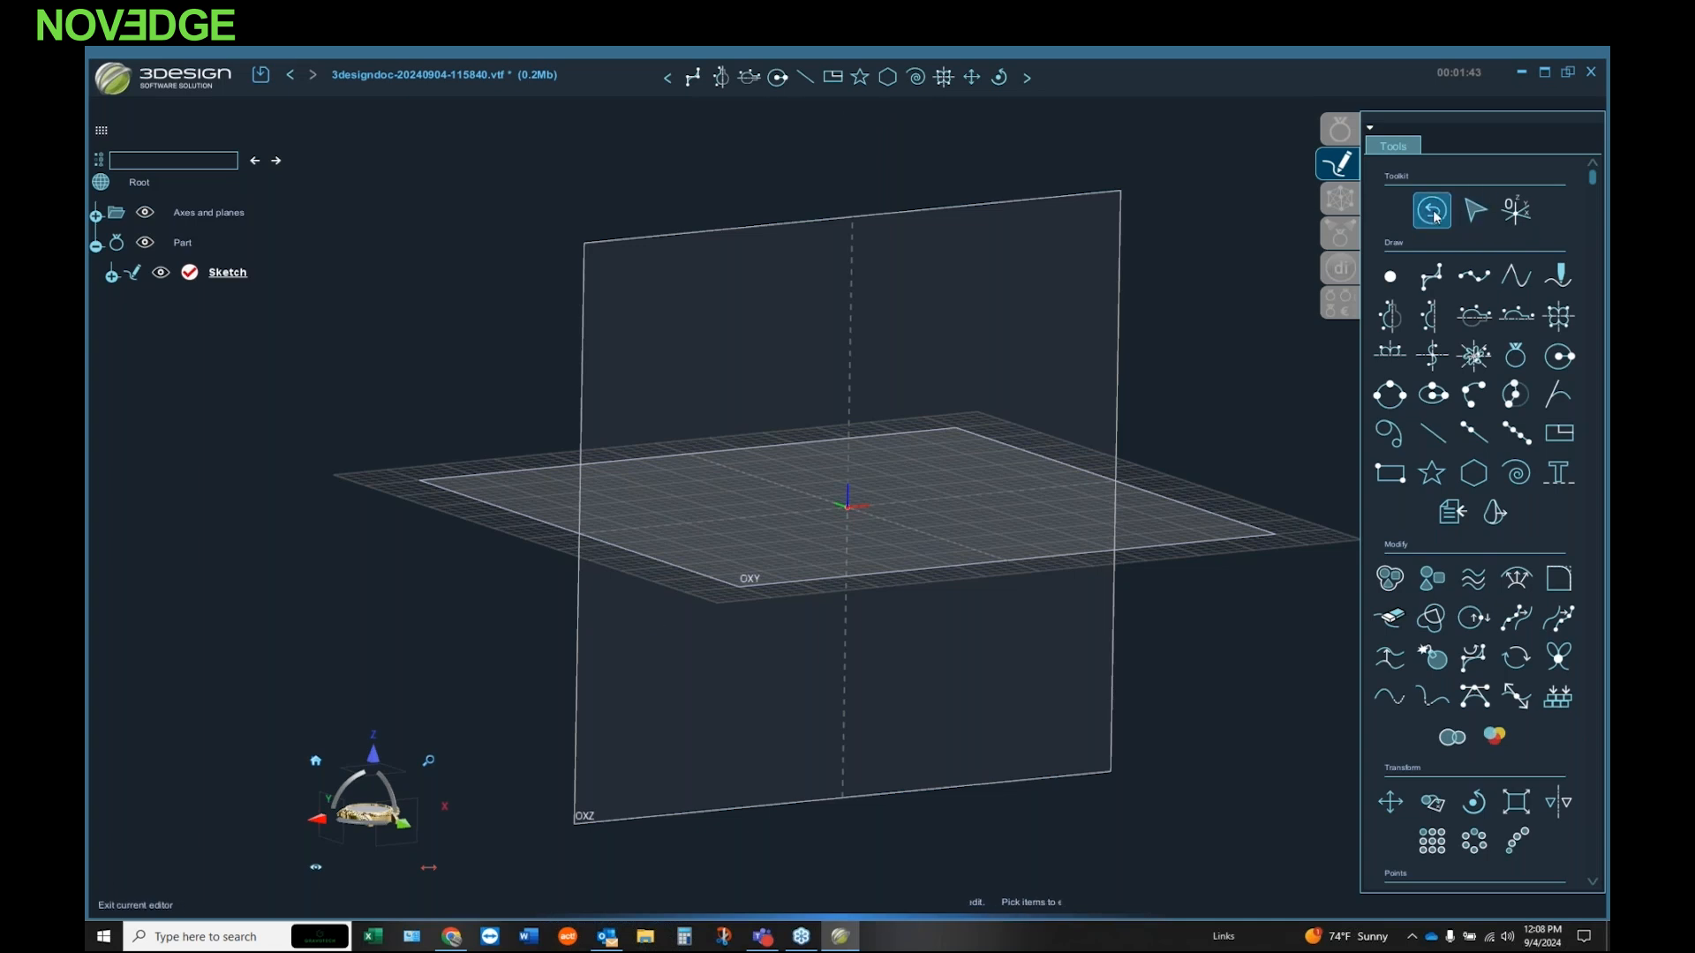
middle_click_drag(796, 476, 796, 506)
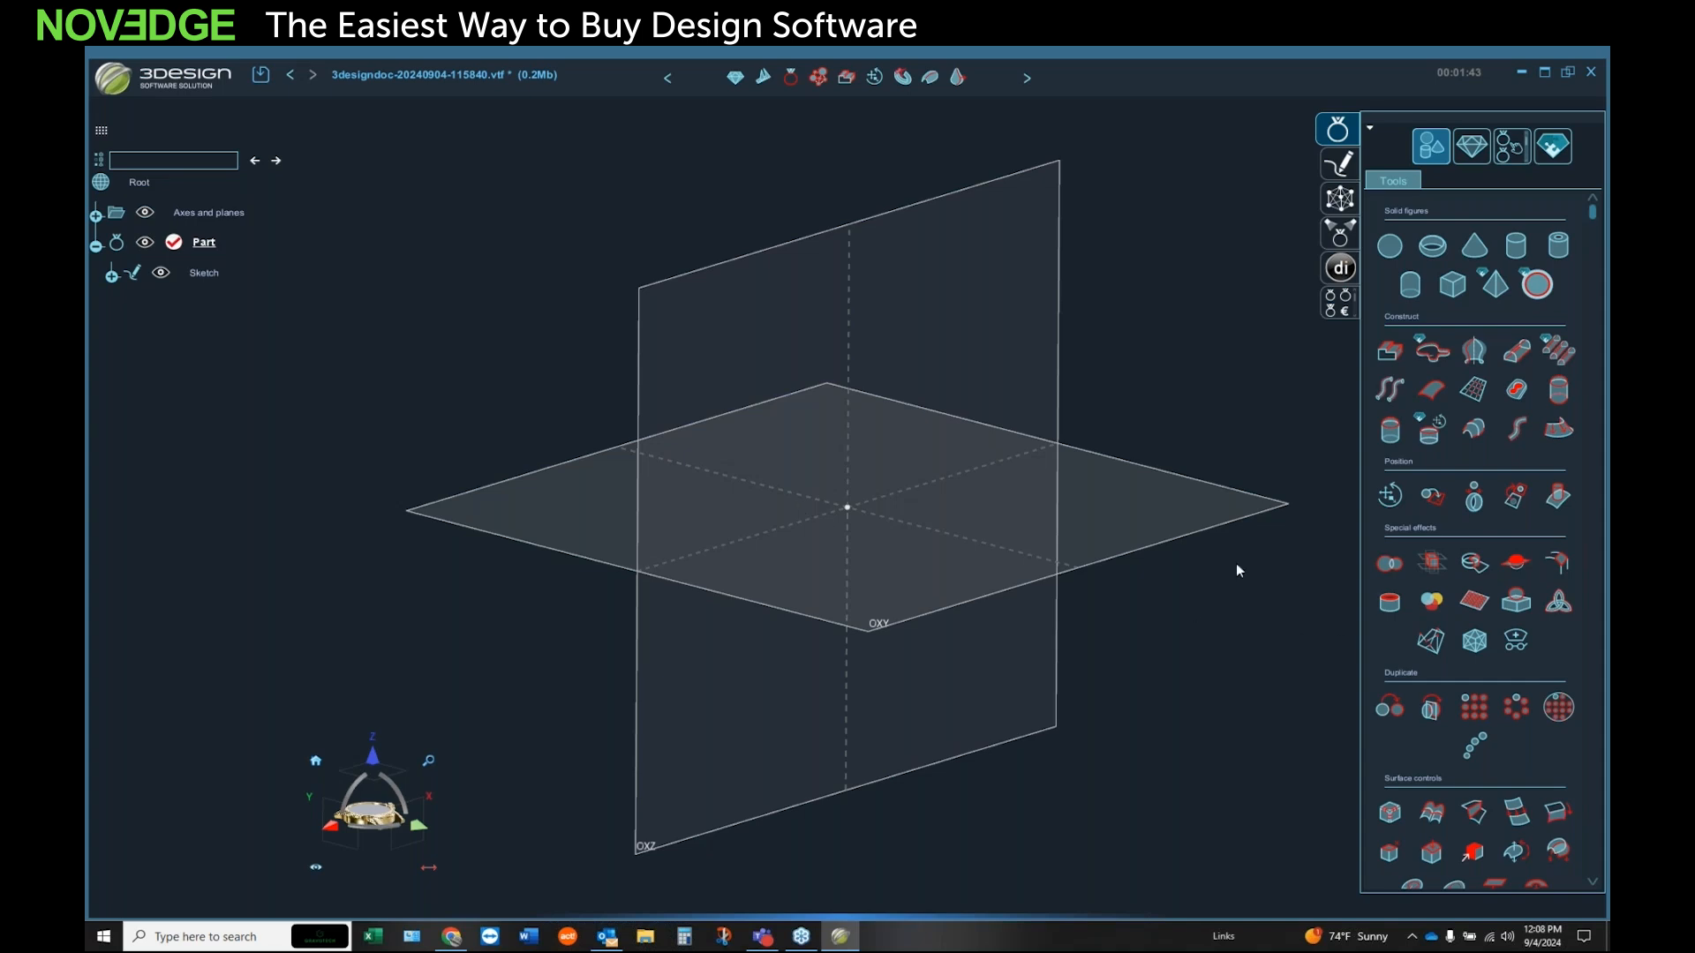
Step: Start a Draft kit that creates three sketch planes and load the image DraftKitDemo.png into it
scroll(1496, 388, "down", 10)
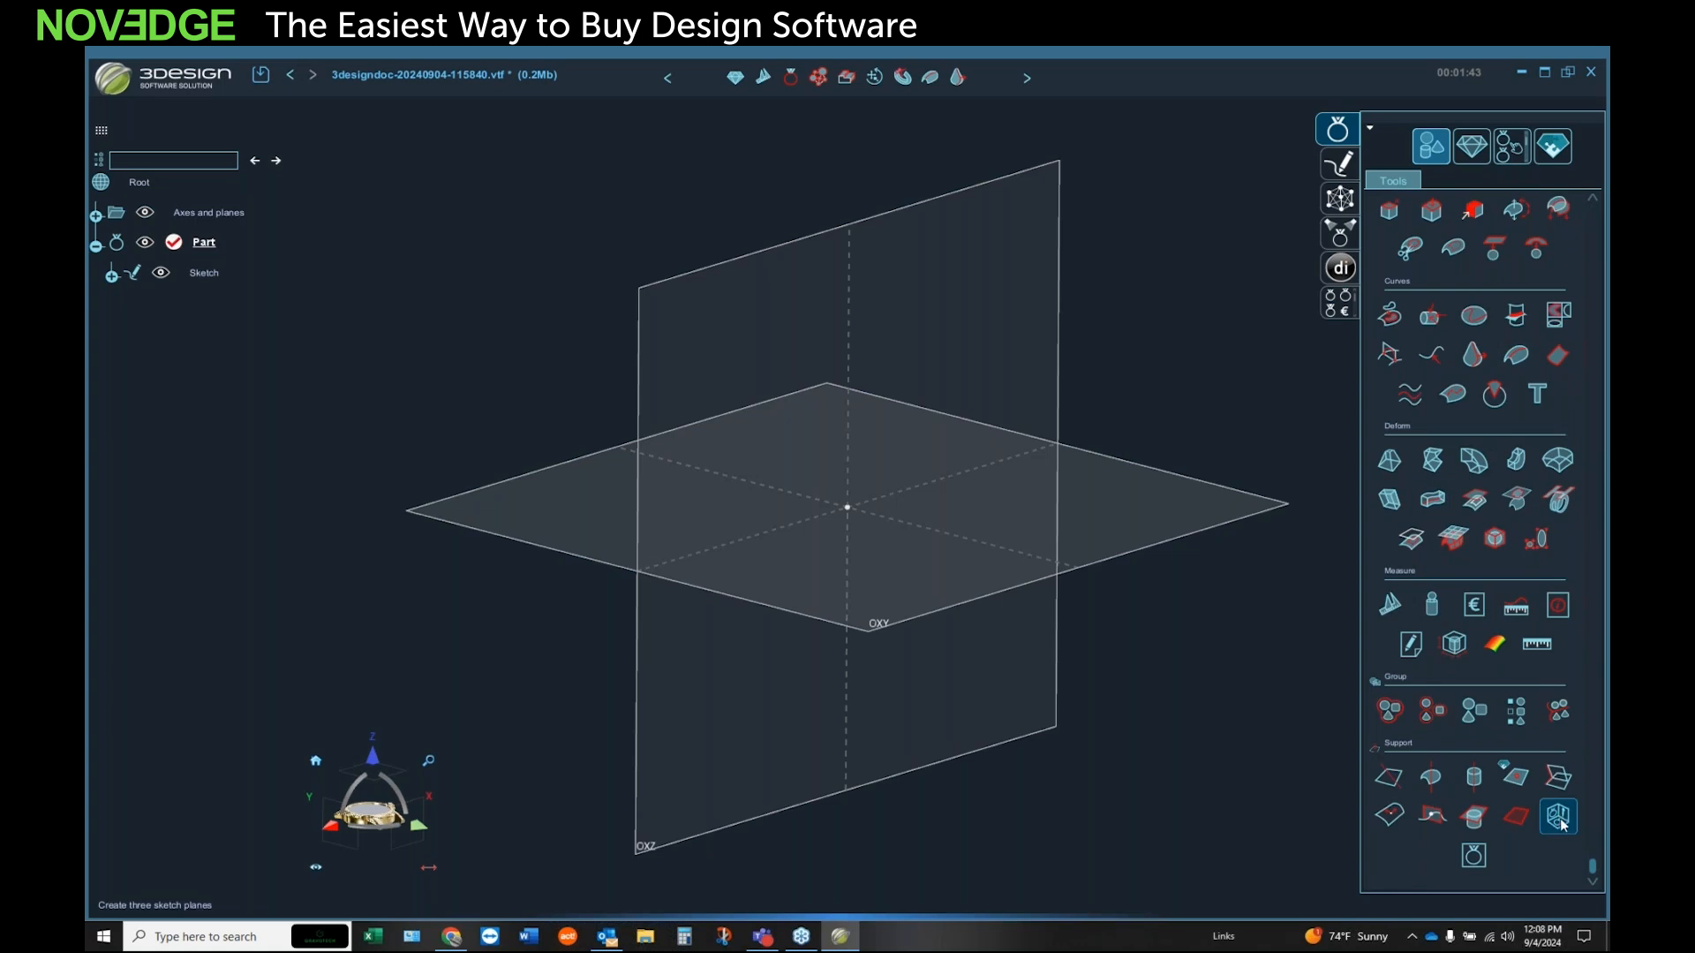
left_click(1557, 821)
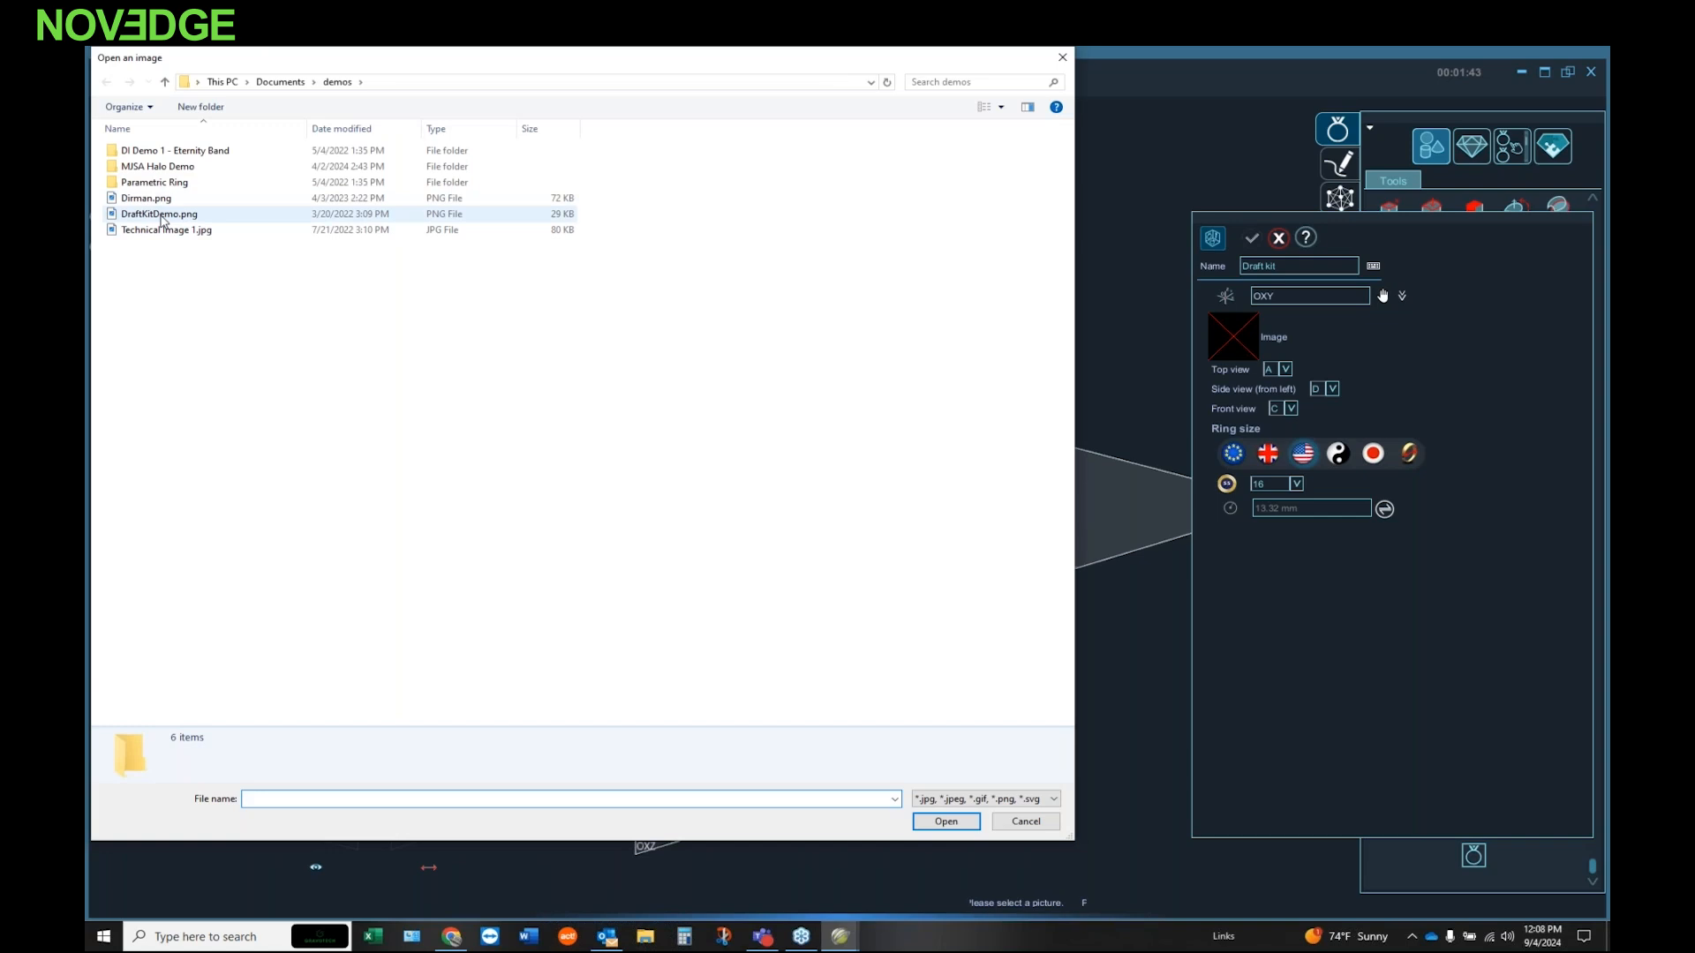
double_click(162, 214)
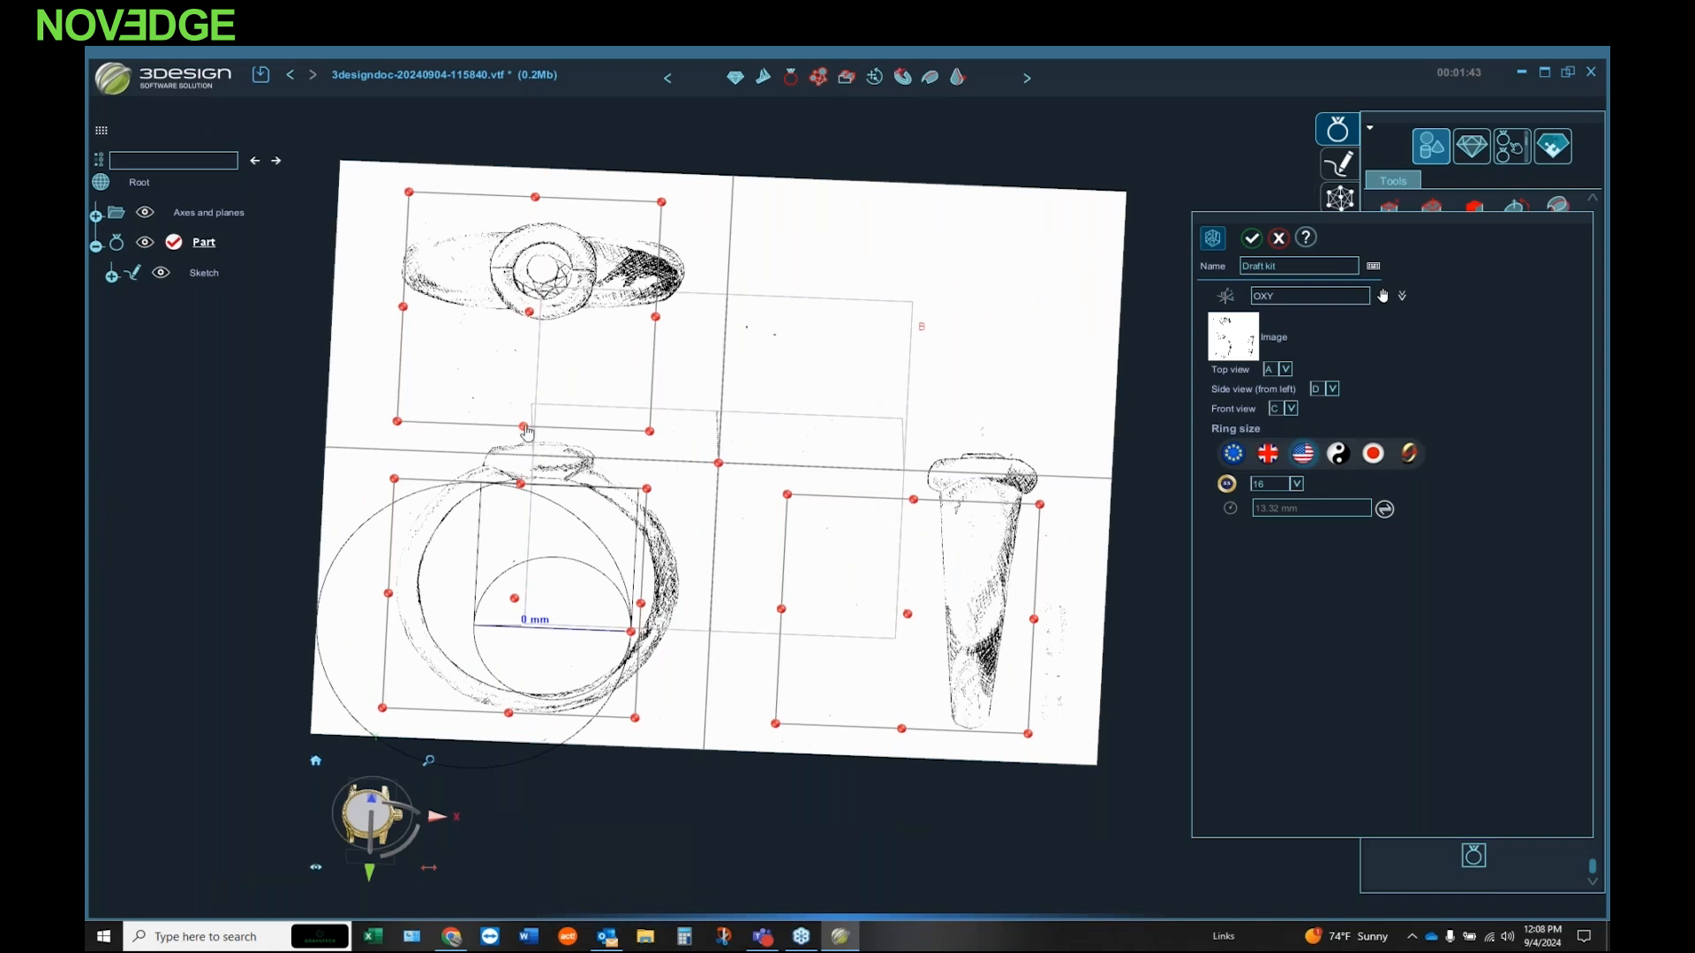
Step: Resize the top-view frame on all sides so it encloses the ring's top-view drawing
left_click_drag(524, 427, 527, 329)
left_click_drag(667, 272, 697, 273)
left_click_drag(408, 258, 406, 258)
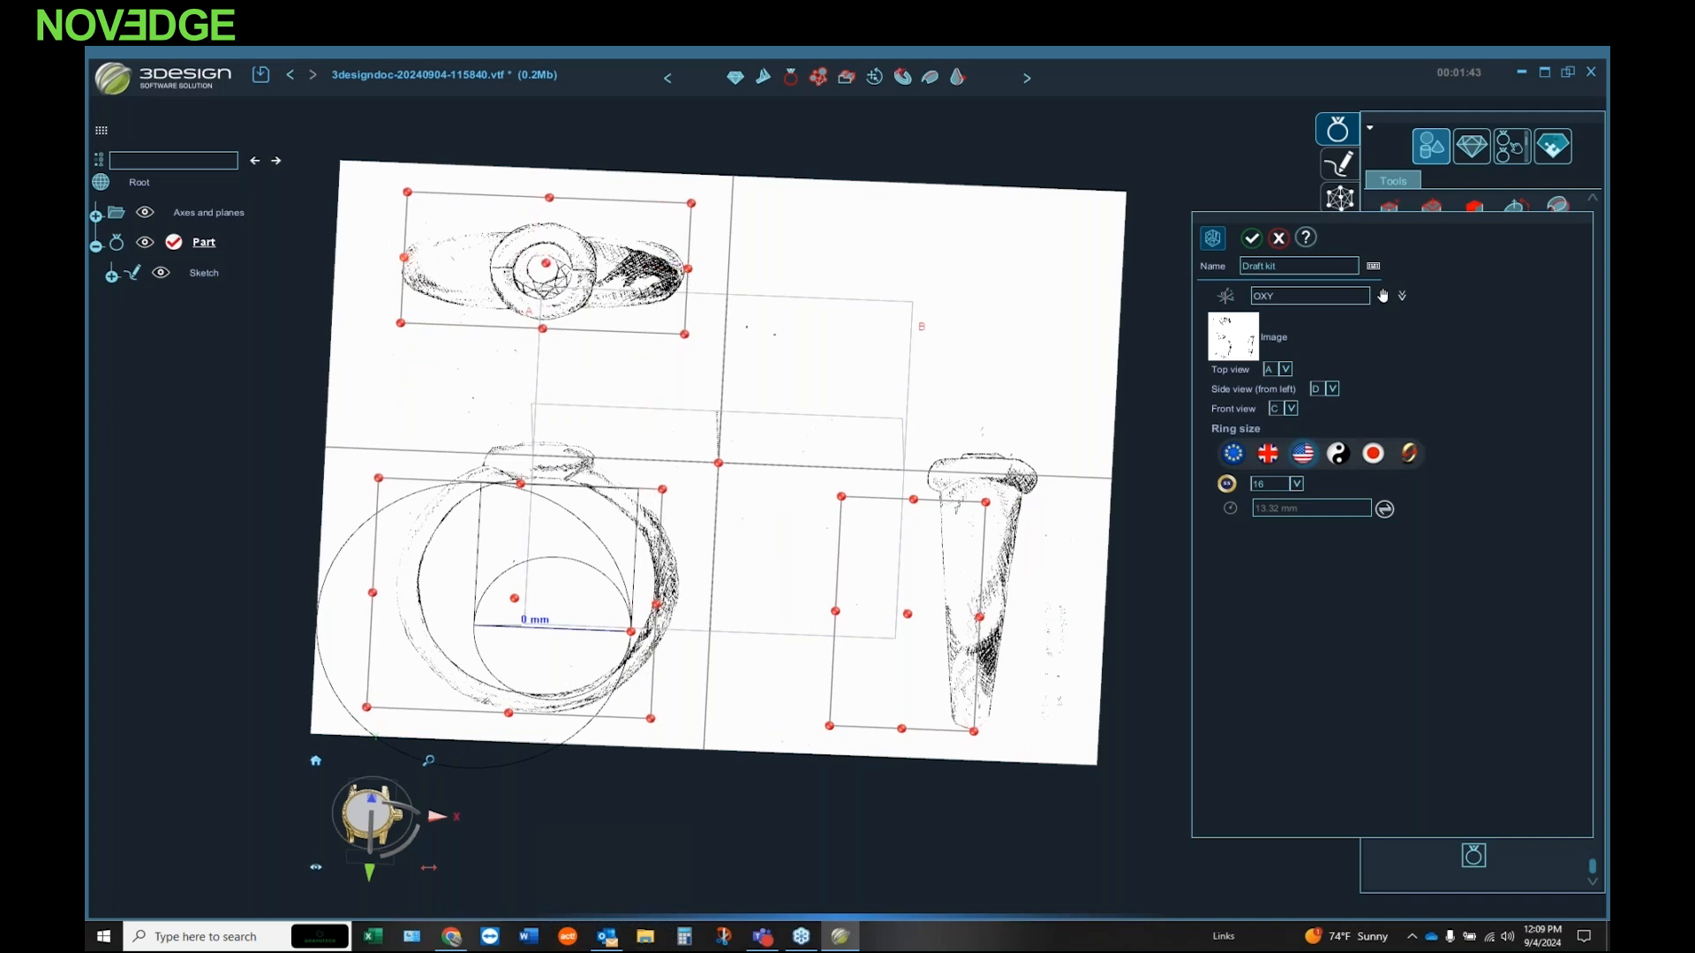
left_click_drag(549, 198, 548, 220)
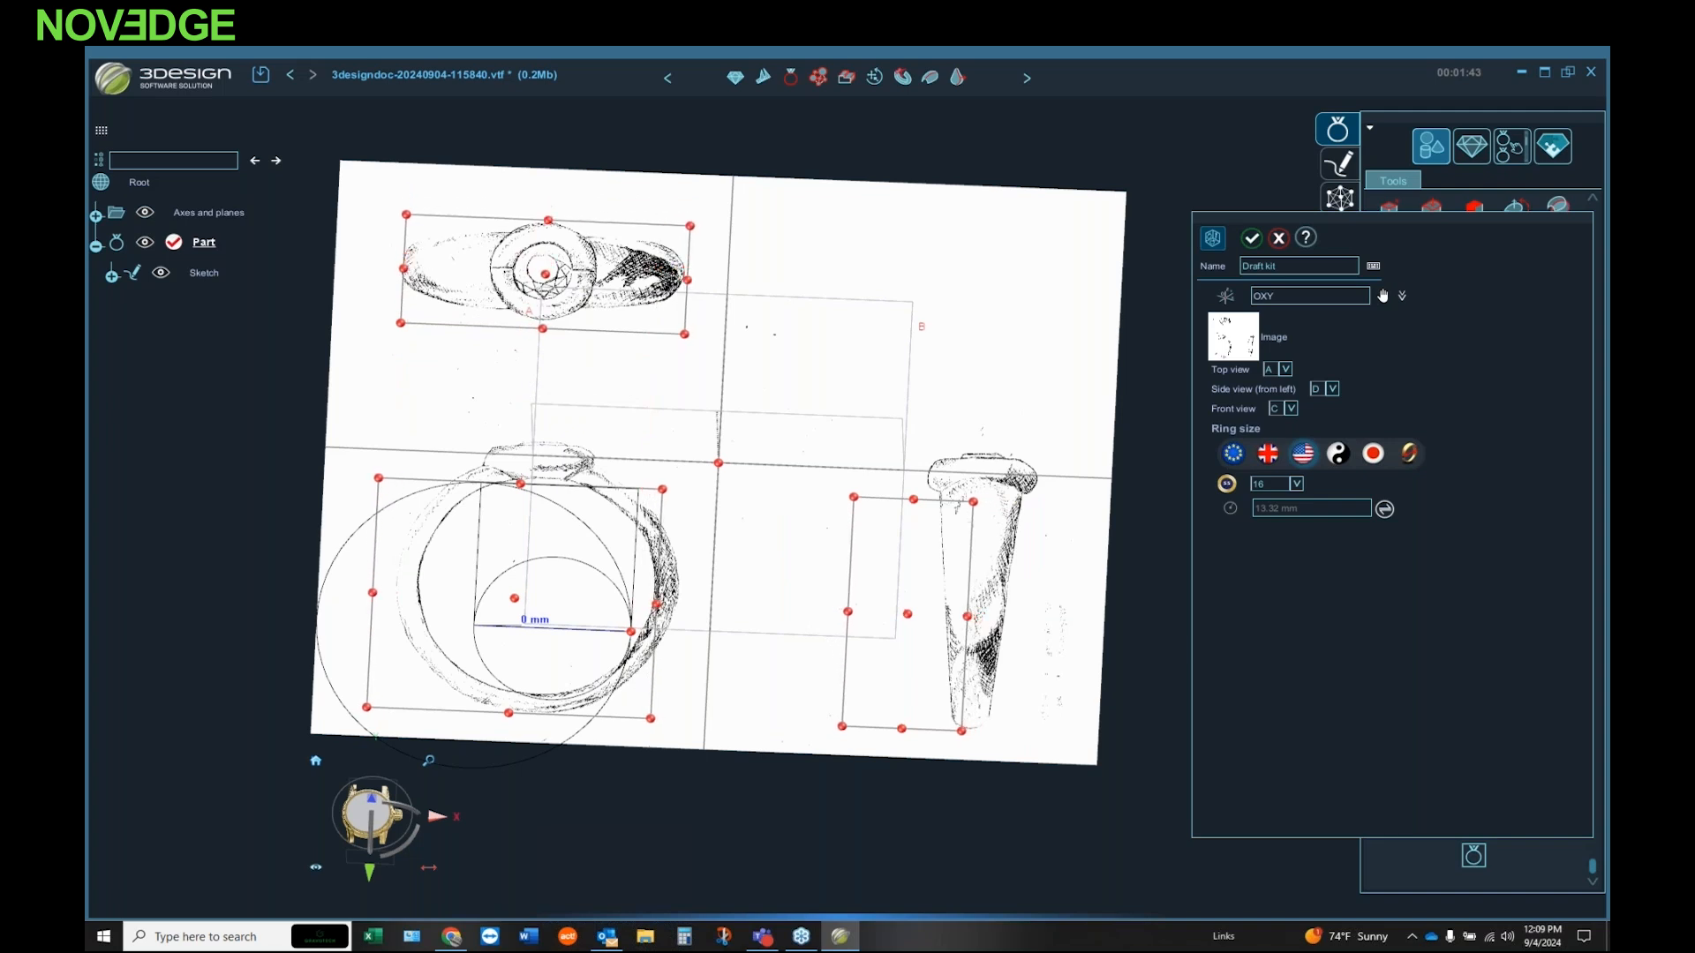
left_click_drag(542, 333, 544, 322)
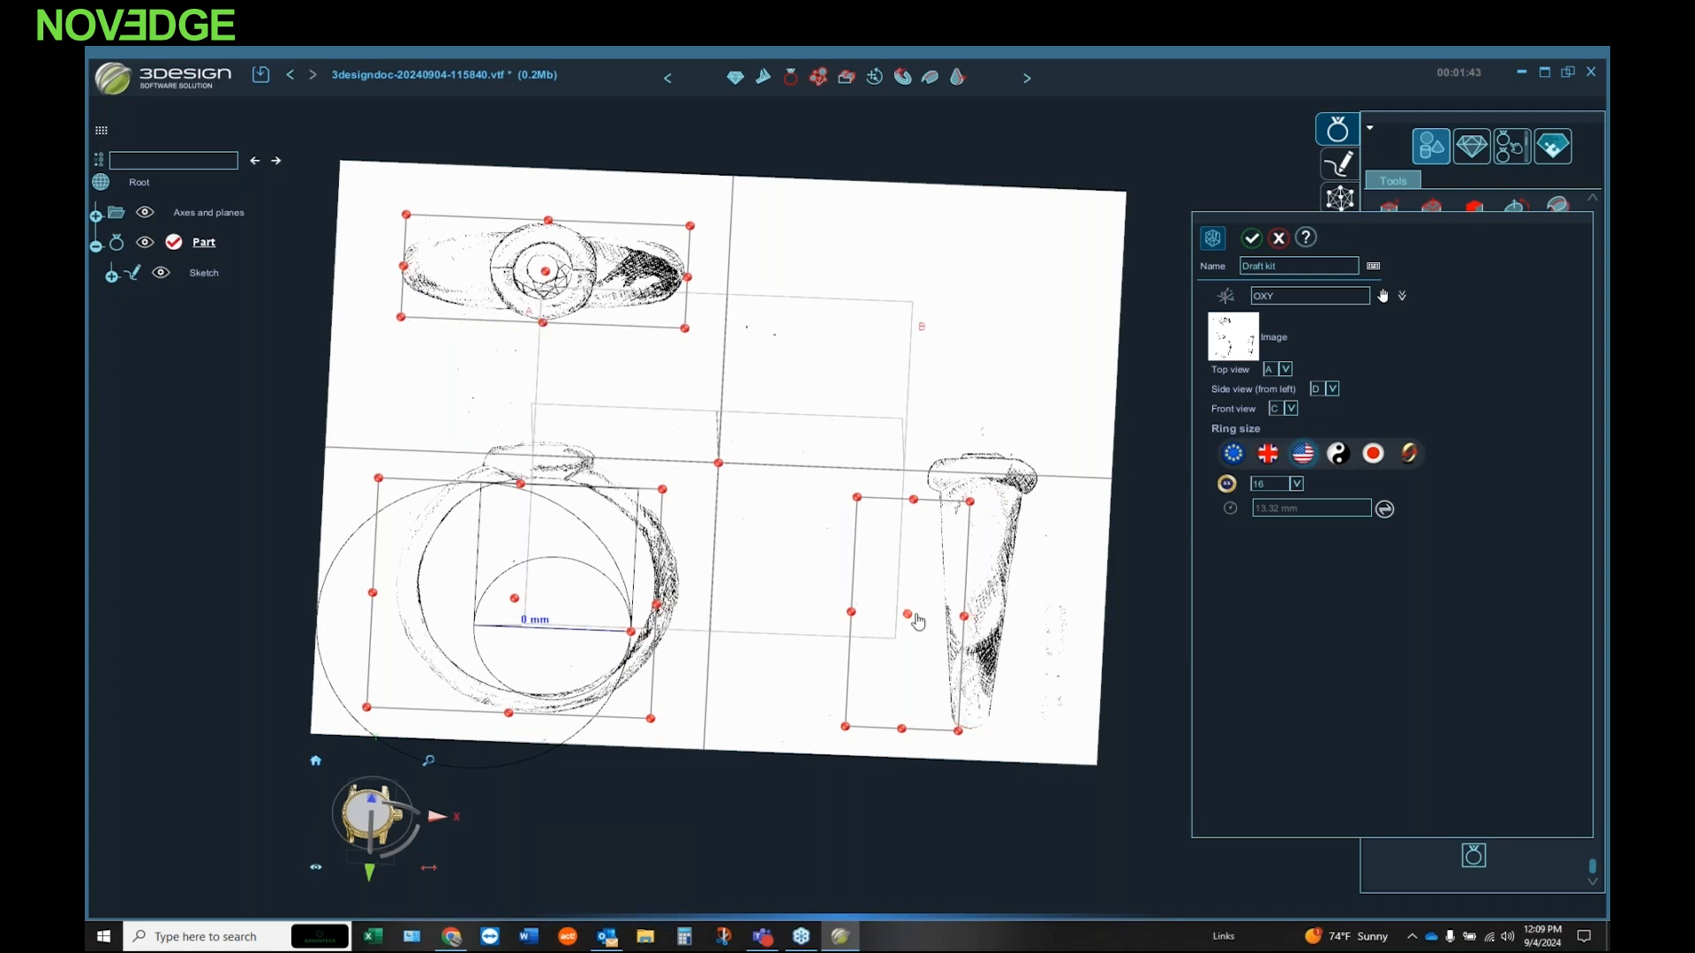
Step: Raise the view divider above the front and side drawings and fit the side-view frame tightly around the ring's side drawing
mouse_move(914, 620)
left_mouse_down()
mouse_move(996, 585)
mouse_move(980, 594)
left_mouse_up()
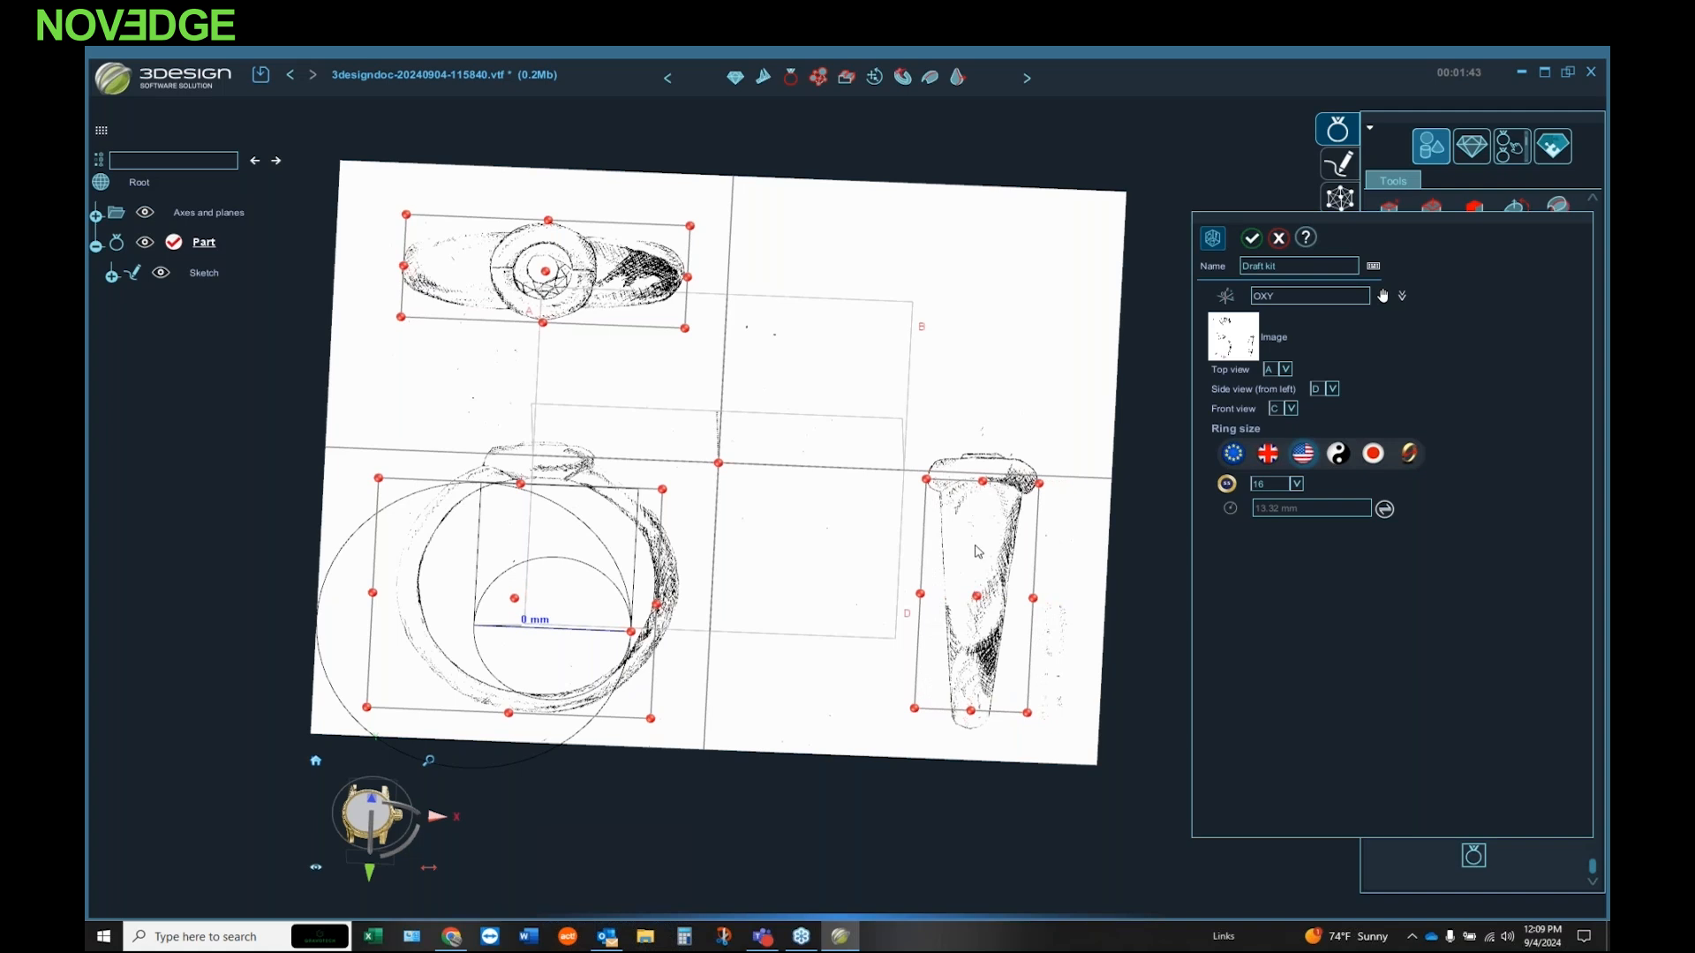
left_click_drag(989, 486, 988, 479)
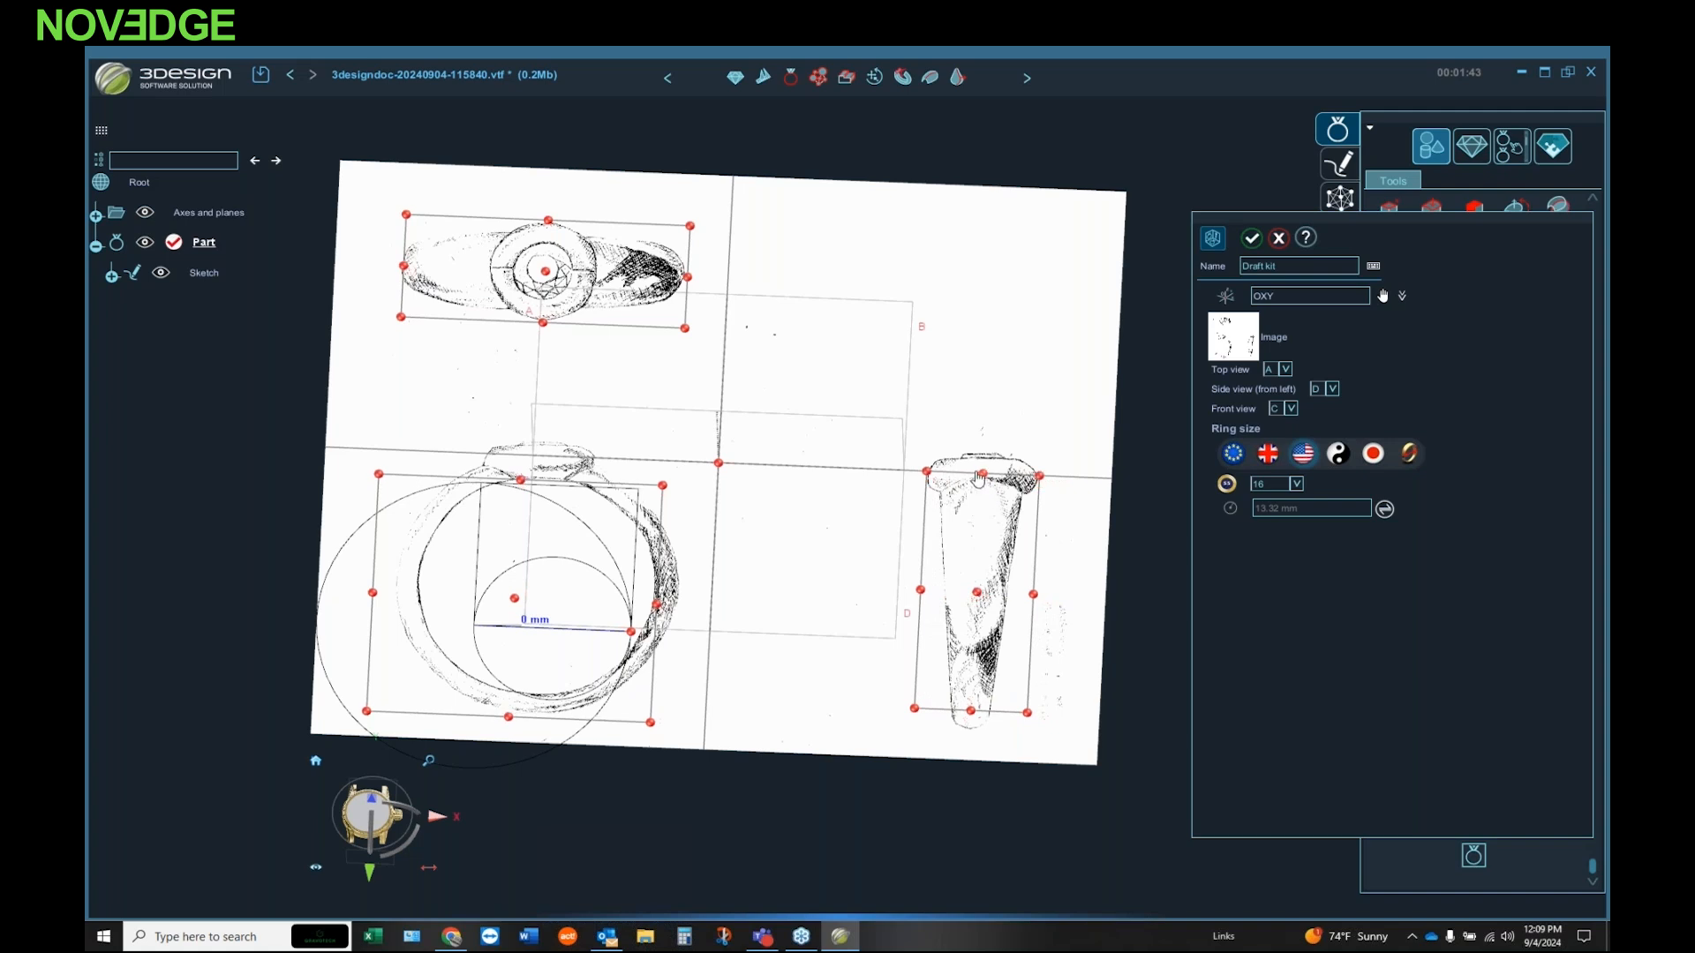
left_click_drag(717, 463, 720, 404)
left_click_drag(909, 585, 974, 589)
left_click_drag(985, 498, 977, 457)
left_click_drag(968, 683, 965, 733)
left_click_drag(1071, 597, 1025, 599)
left_click_drag(871, 590, 917, 604)
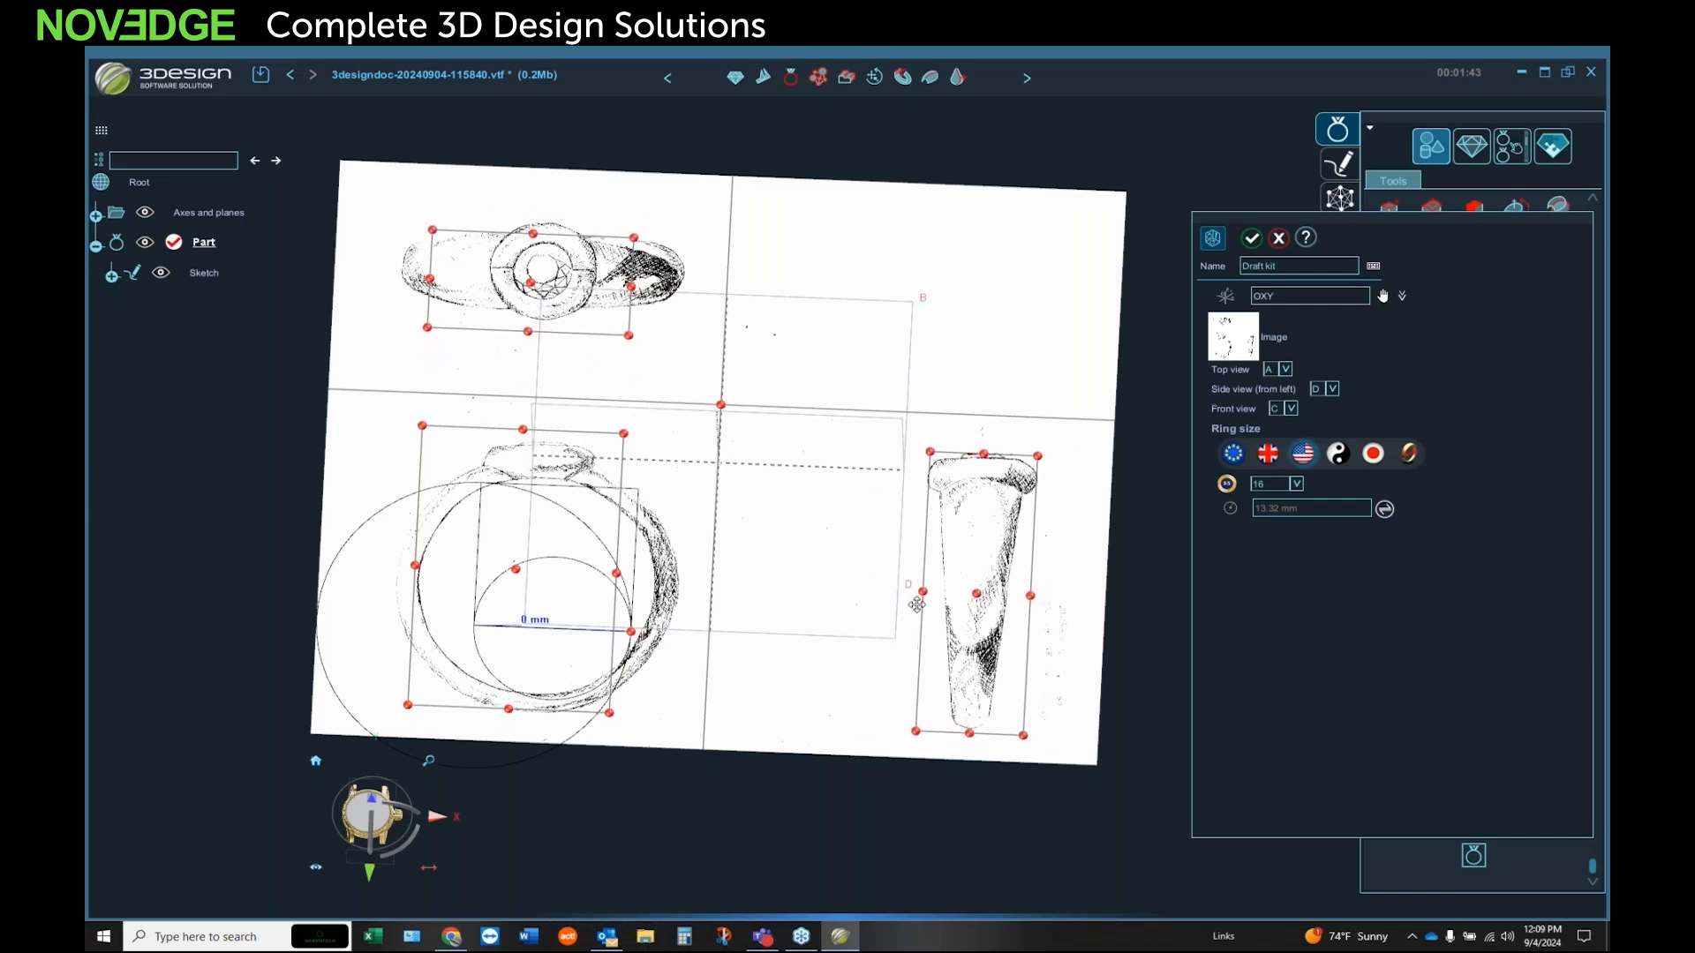
Step: Recentre the top-view frame on the ring's stone and widen it to both ends of the top-view drawing
left_click_drag(530, 284, 540, 272)
left_click_drag(641, 281, 682, 273)
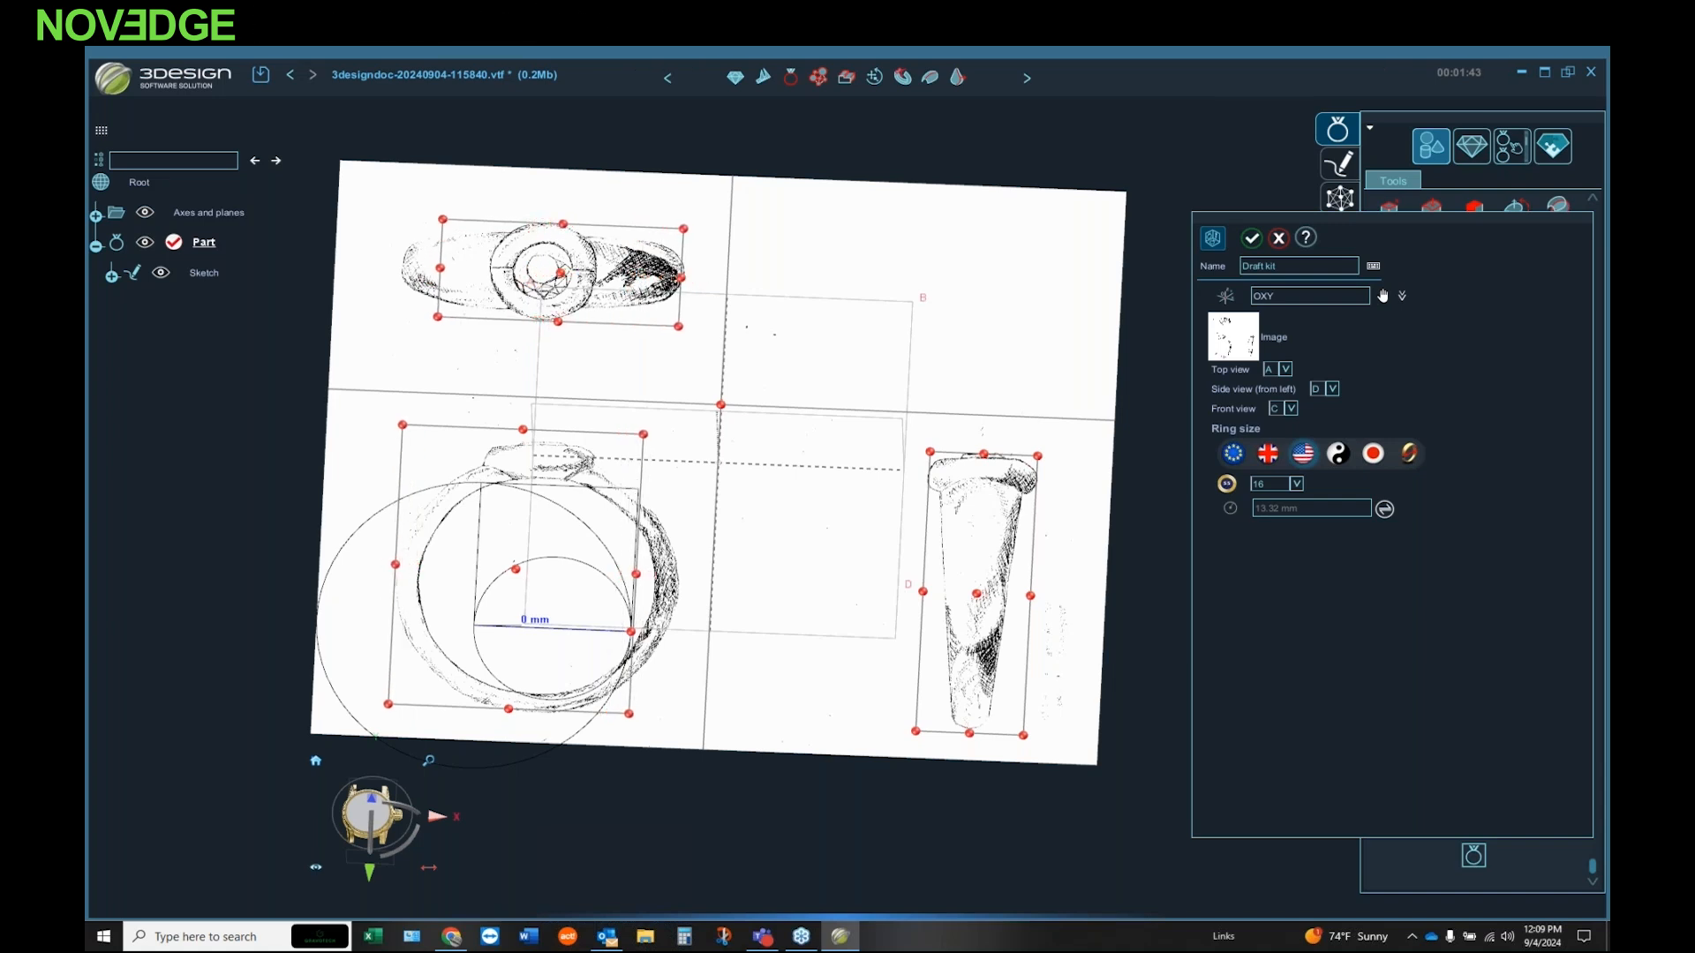
left_click_drag(441, 267, 402, 273)
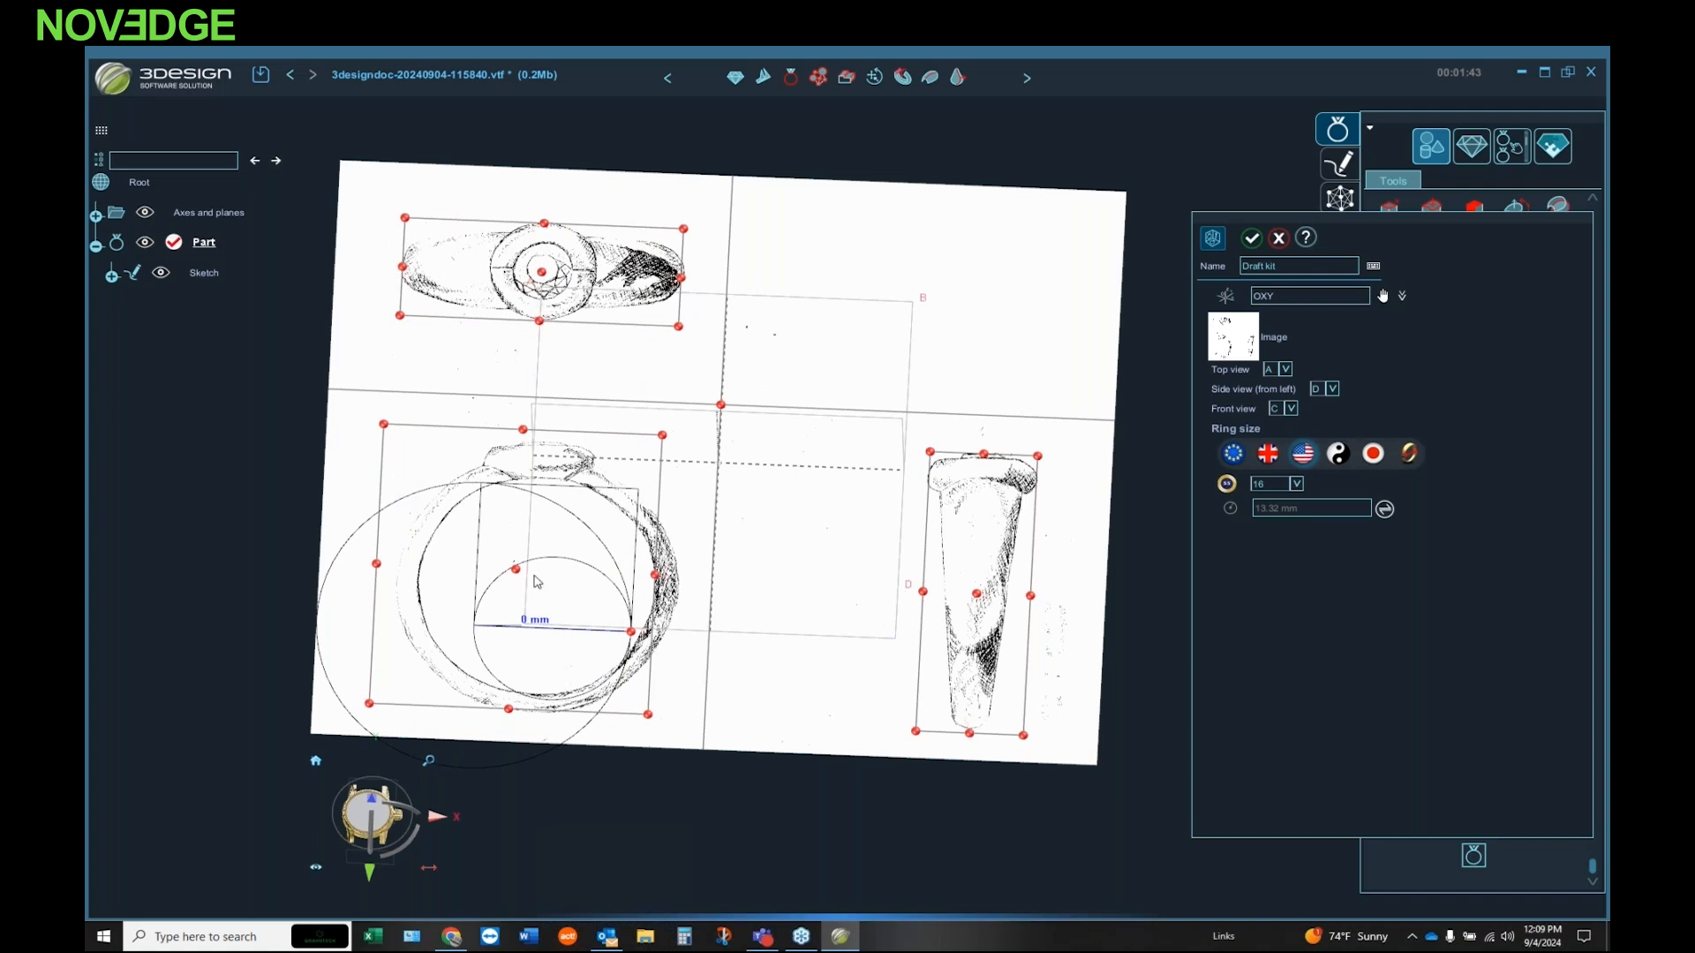
Step: Move the ring-size circle off the front drawing and fit the front-view frame around the ring's outer outline
left_click_drag(547, 563, 954, 316)
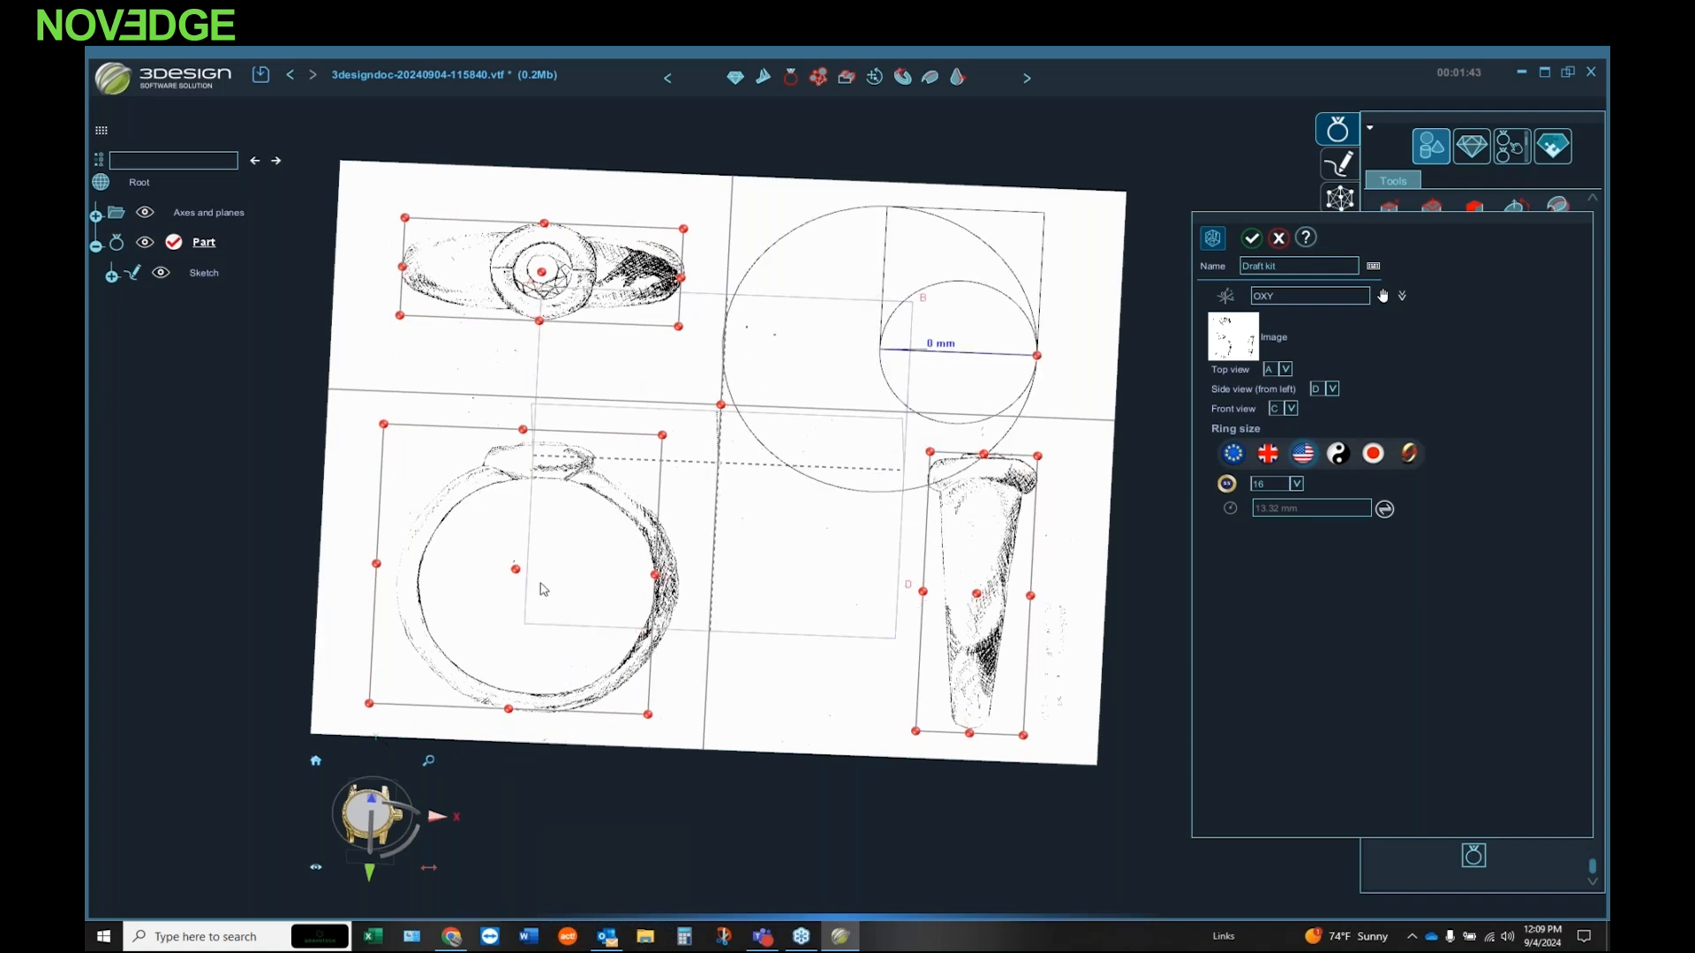
left_click_drag(516, 568, 529, 579)
left_click_drag(675, 589, 679, 590)
left_click_drag(531, 722, 533, 717)
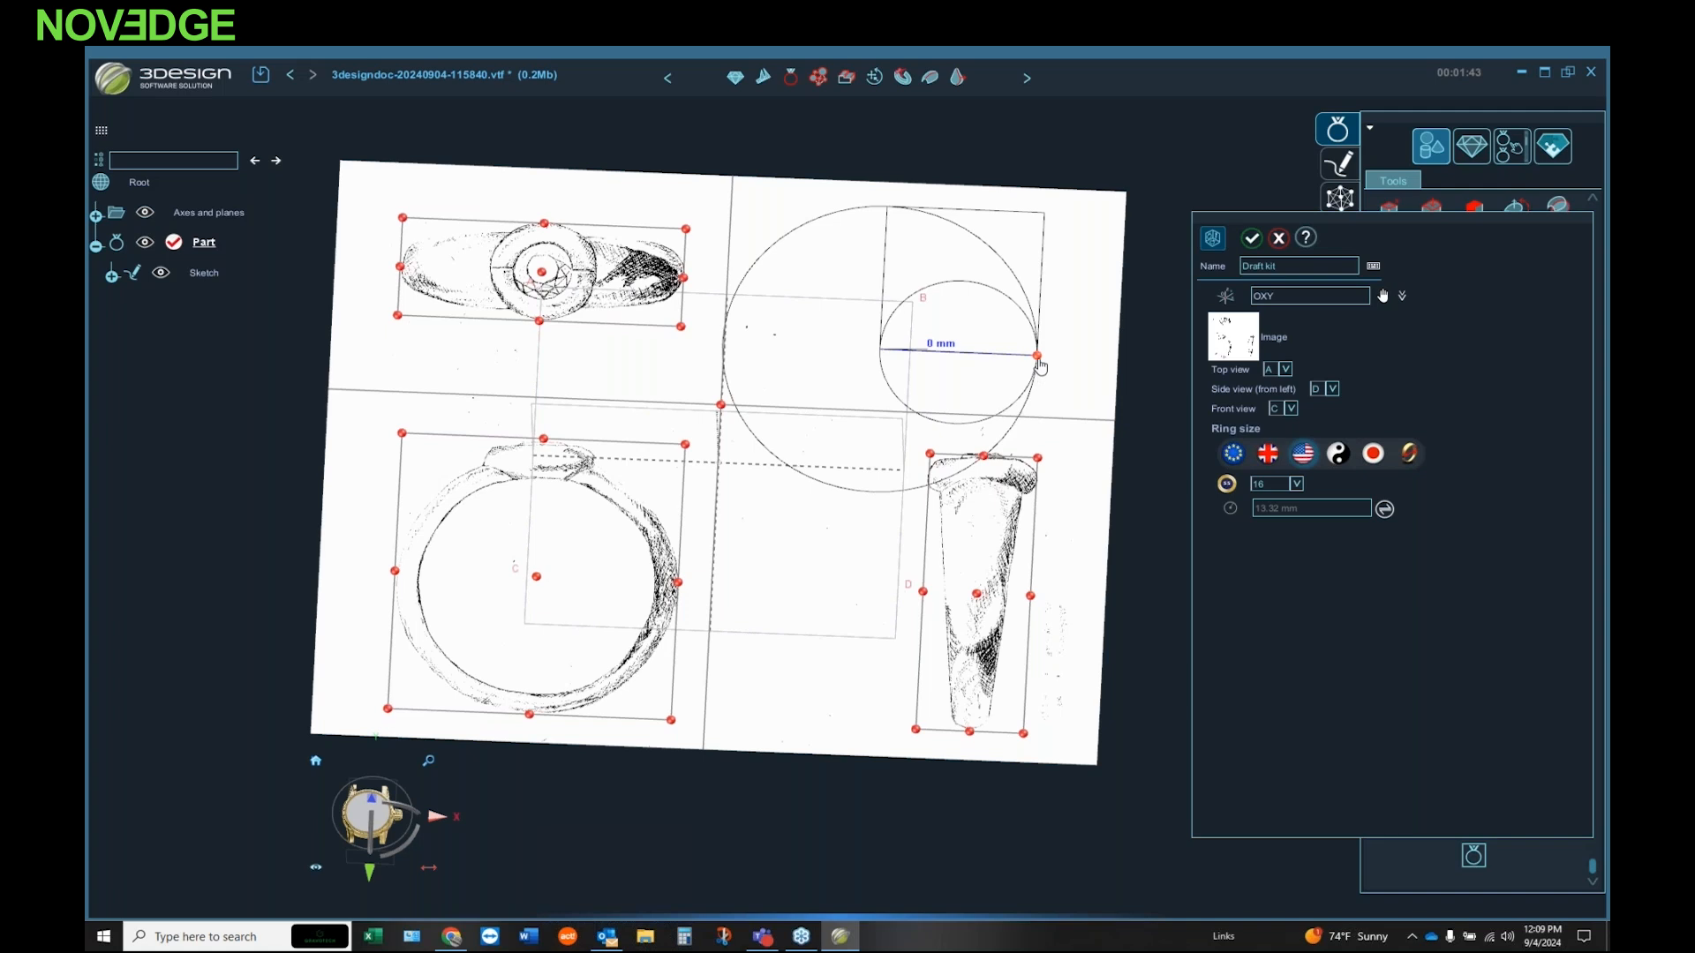
Step: Shrink the ring-size circle and align it with the inner finger hole of the ring's front-view drawing
left_click_drag(1038, 362, 1001, 354)
mouse_move(805, 256)
left_mouse_down()
mouse_move(453, 508)
mouse_move(458, 481)
mouse_move(473, 496)
left_mouse_up()
left_click_drag(659, 590, 654, 589)
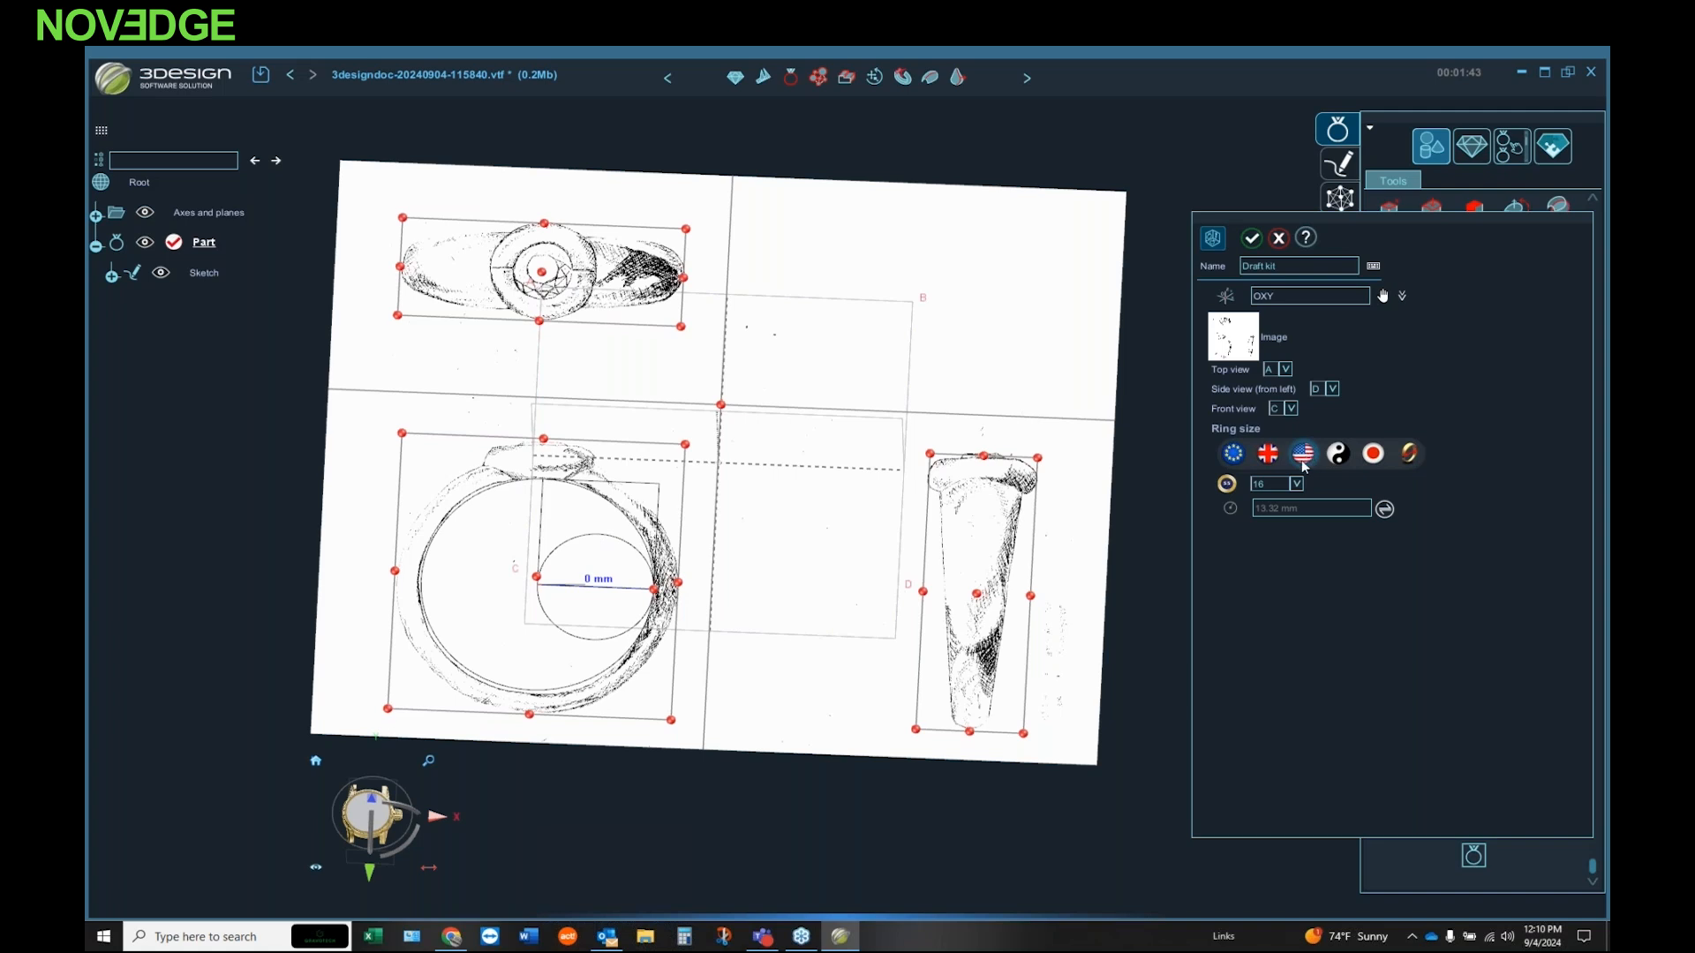
Step: Set the Draft kit's US ring size to 7 and create the aligned view images
left_click(1295, 484)
left_click_drag(1298, 584, 1296, 547)
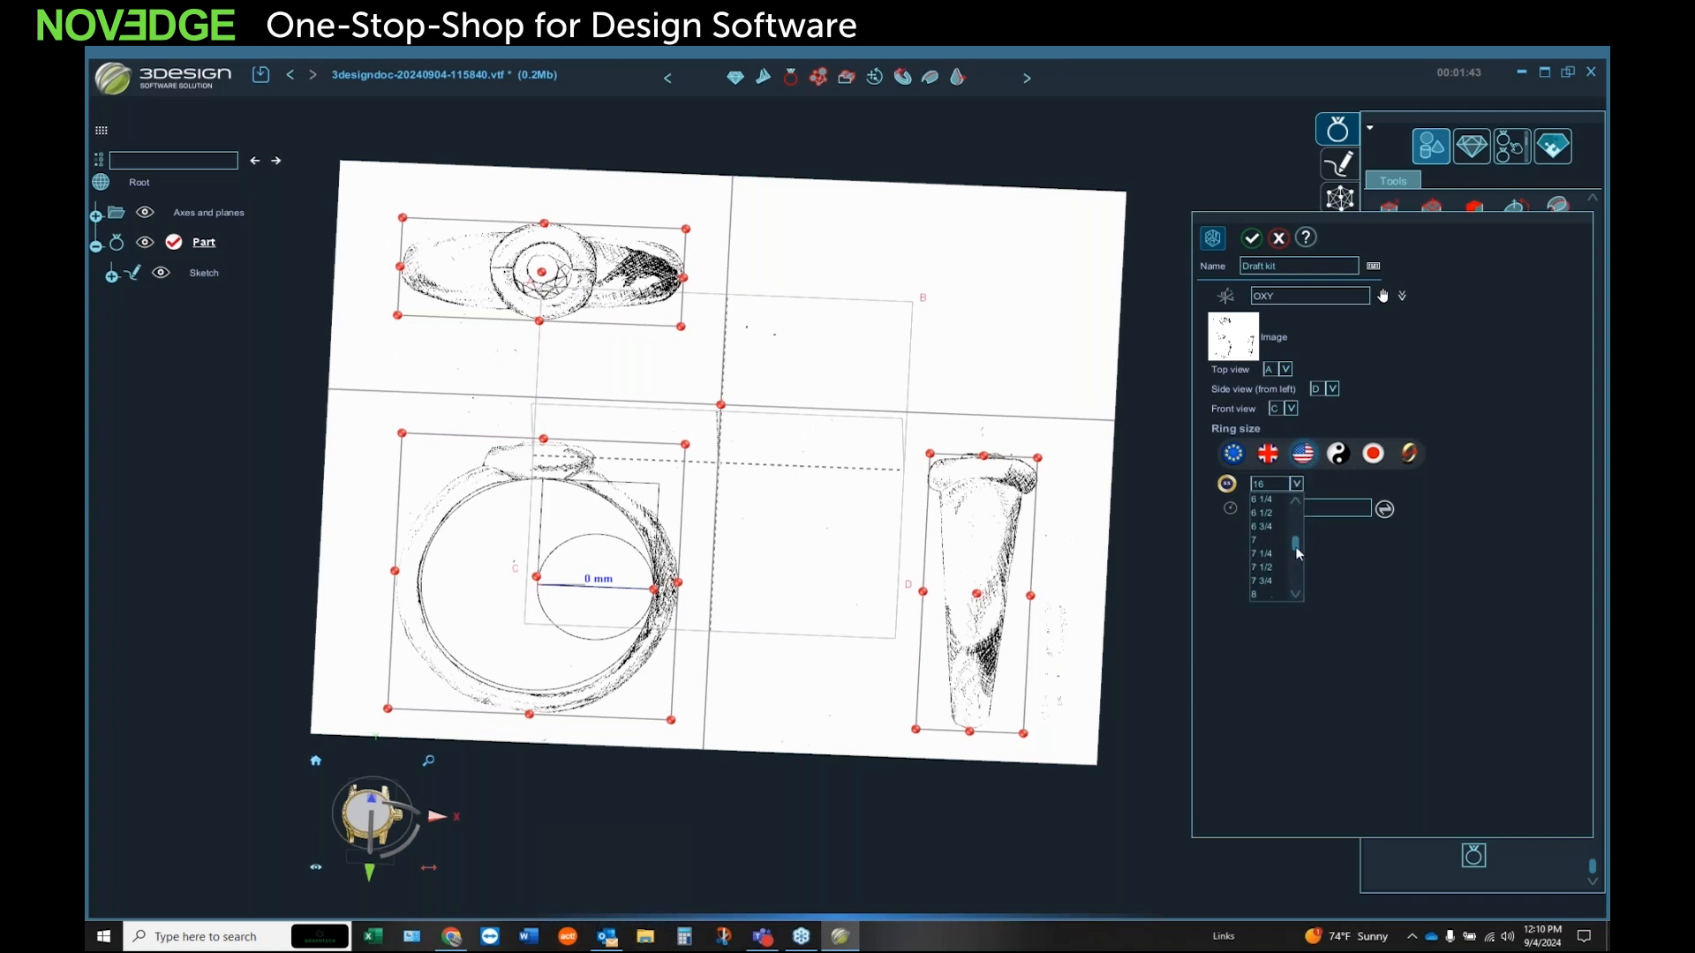
left_click(1275, 542)
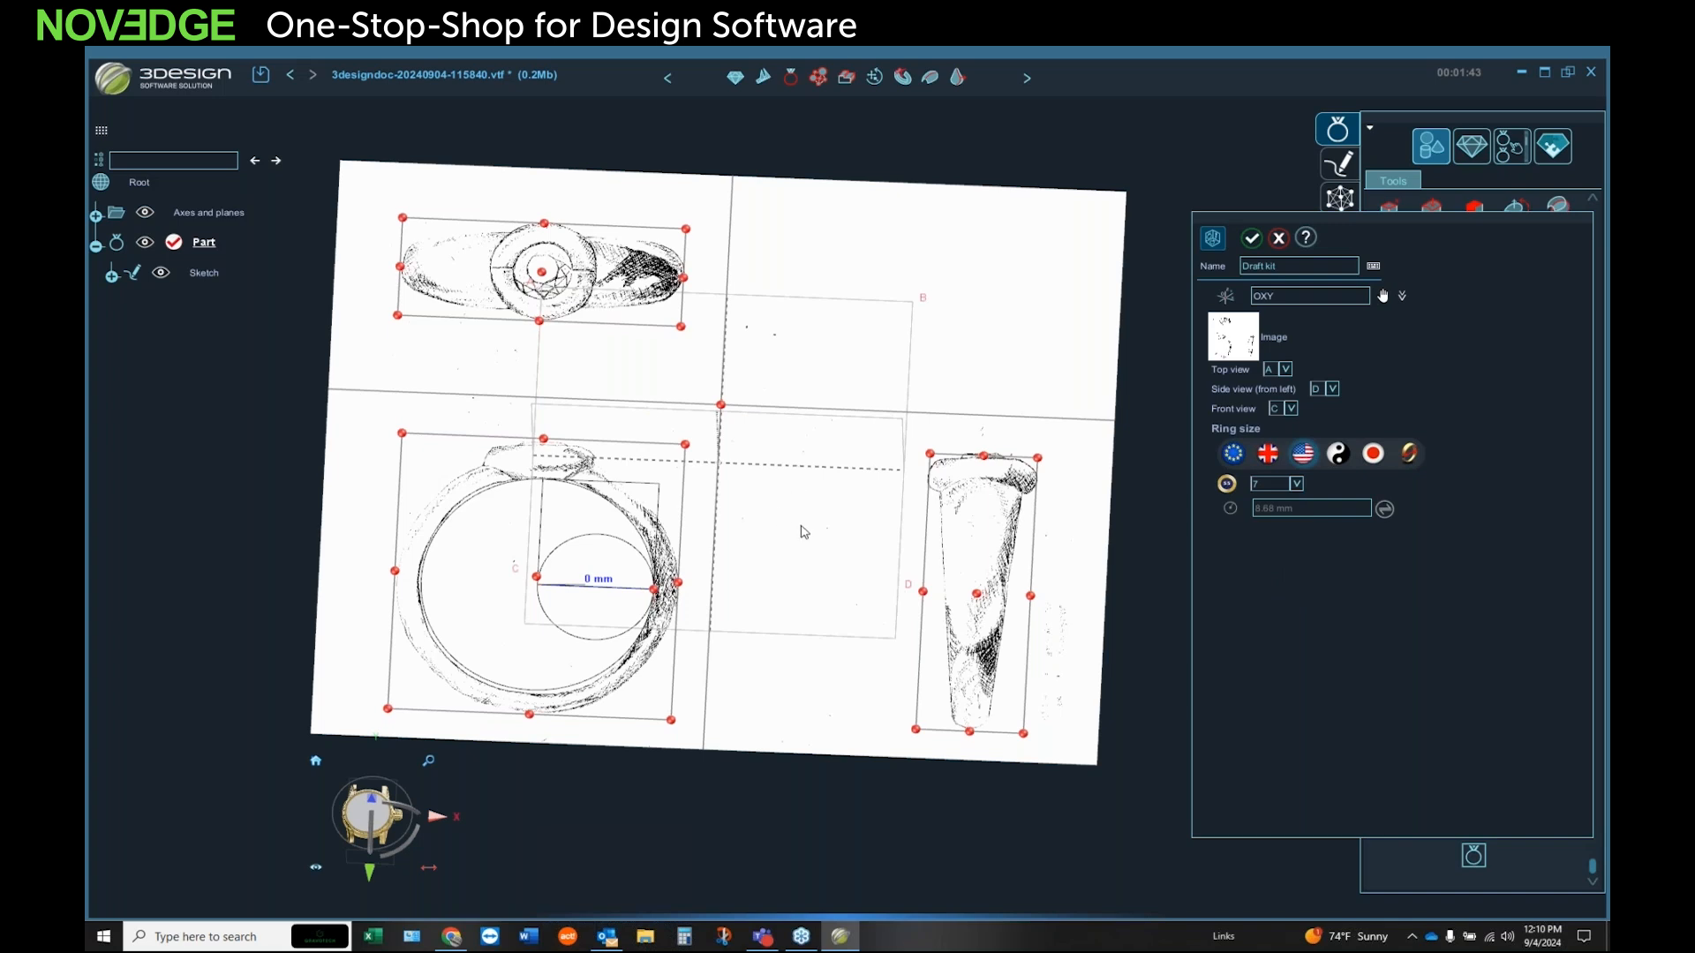
left_click(1251, 238)
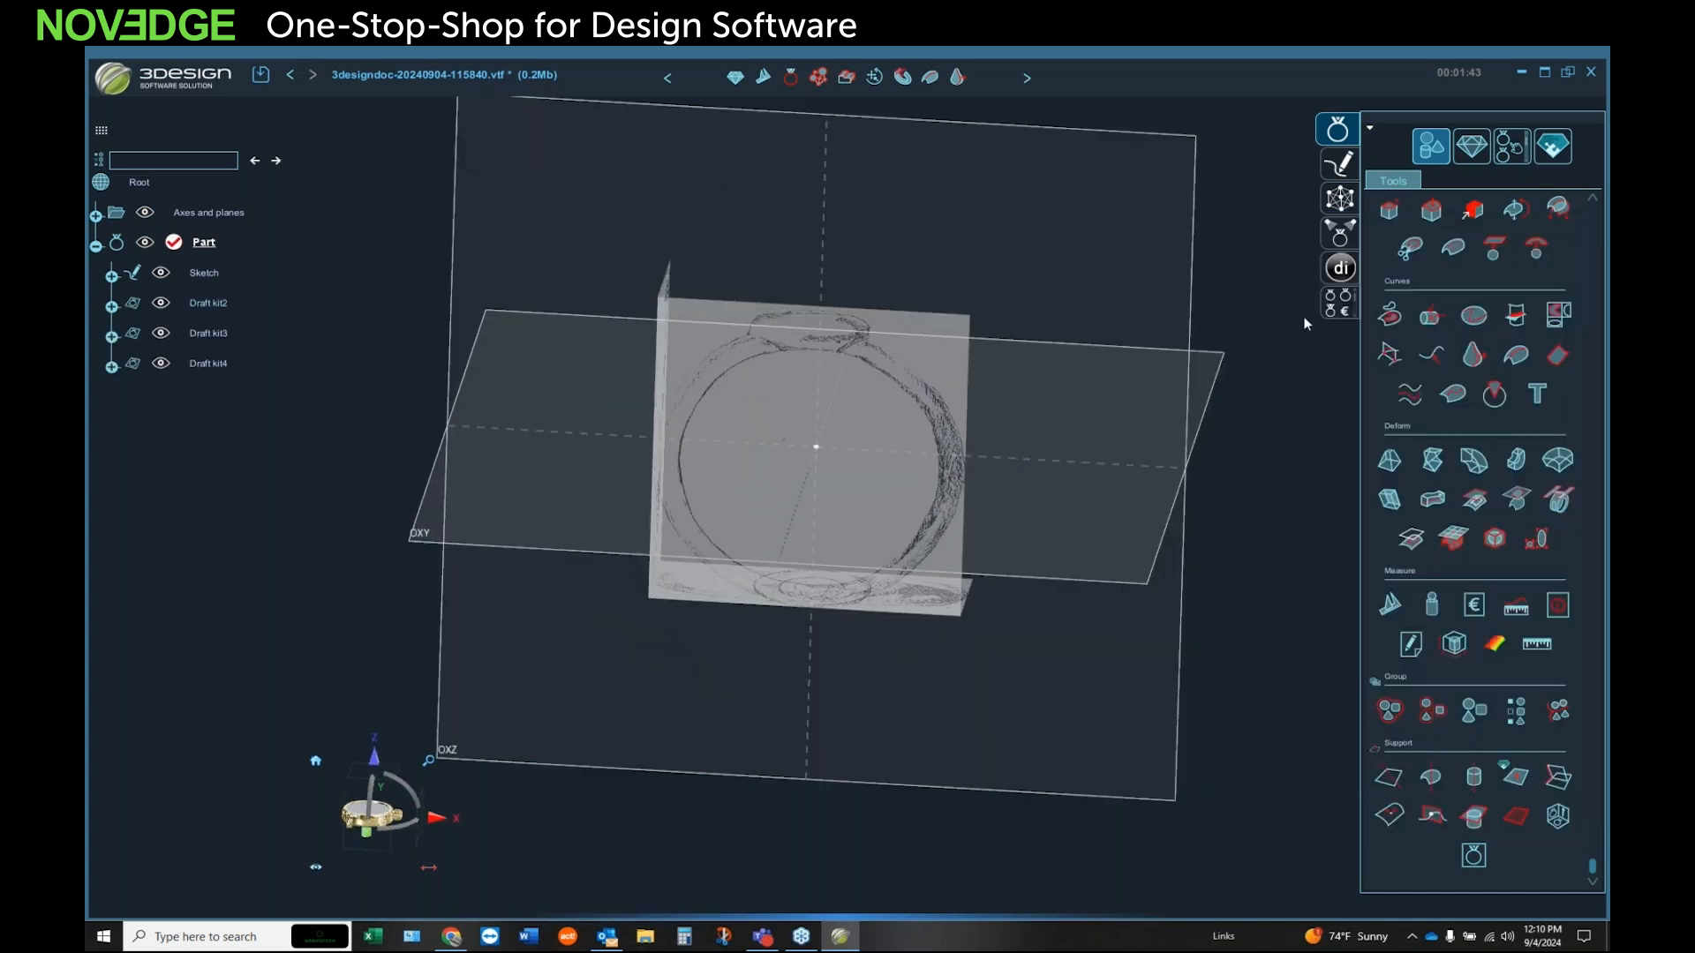
Step: Build a US size 7 ring-size curve on the OXZ plane with the top plane offset about 2.05 mm
mouse_move(1127, 598)
middle_mouse_down()
mouse_move(619, 574)
mouse_move(841, 558)
mouse_move(841, 462)
mouse_move(909, 435)
middle_mouse_up()
scroll(826, 486, "up", 3)
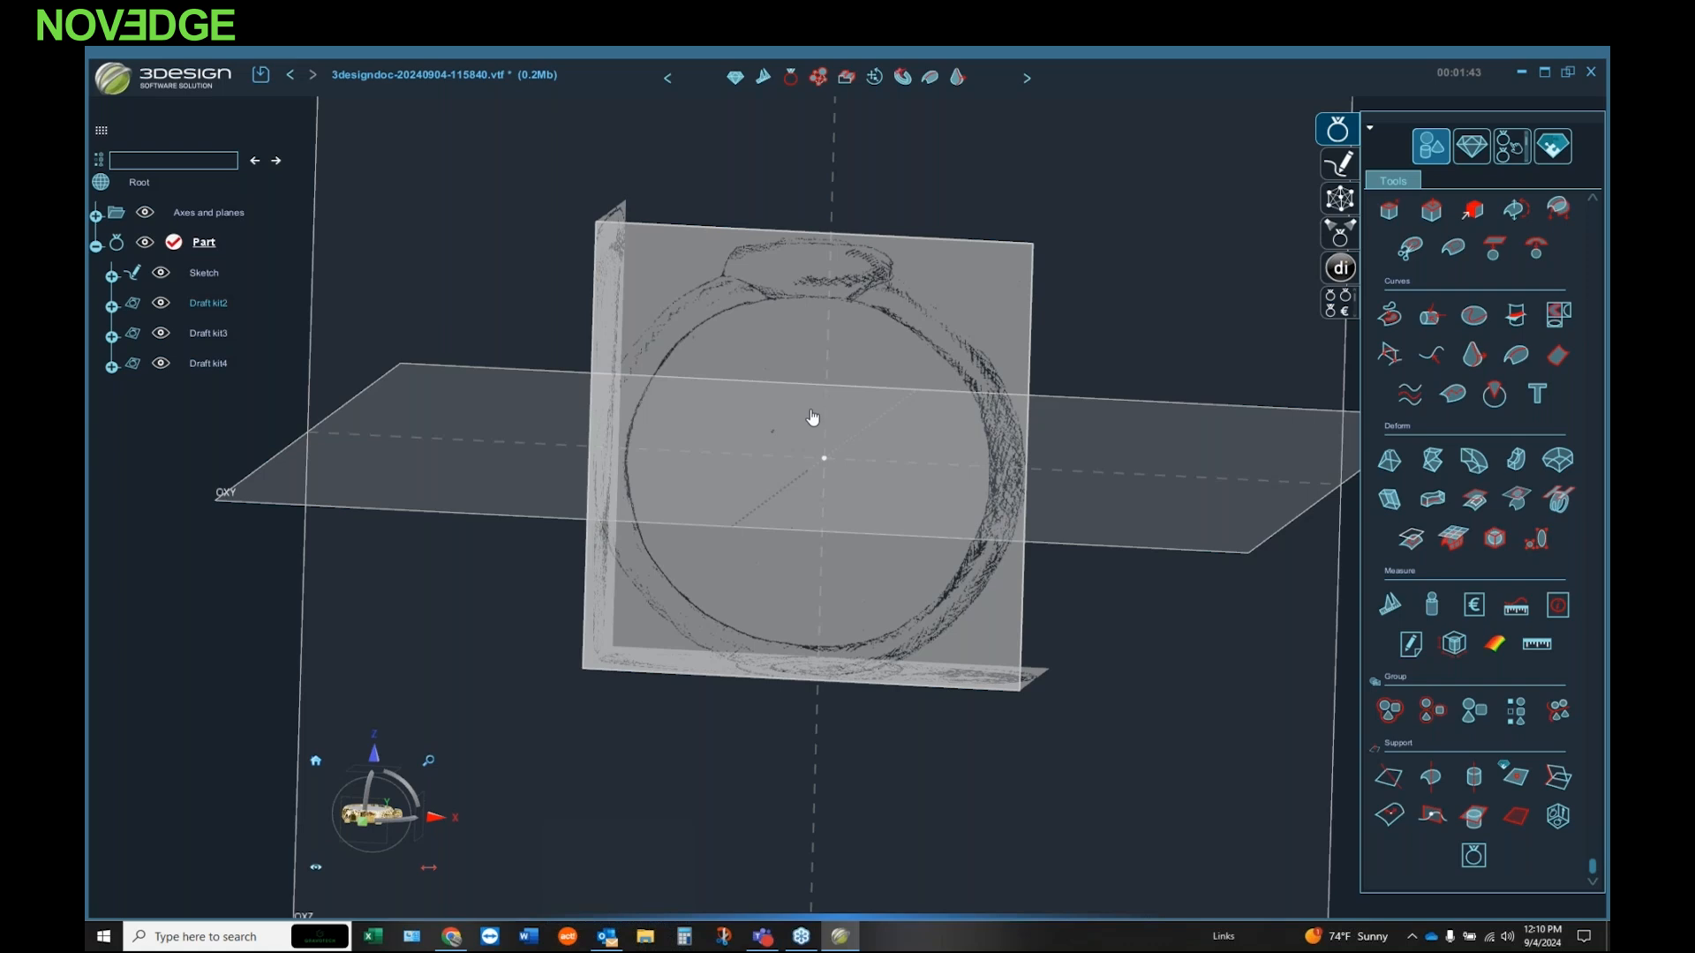
mouse_move(810, 412)
middle_mouse_down()
mouse_move(783, 522)
mouse_move(802, 442)
mouse_move(838, 444)
mouse_move(835, 404)
mouse_move(777, 444)
mouse_move(846, 476)
mouse_move(872, 434)
middle_mouse_up()
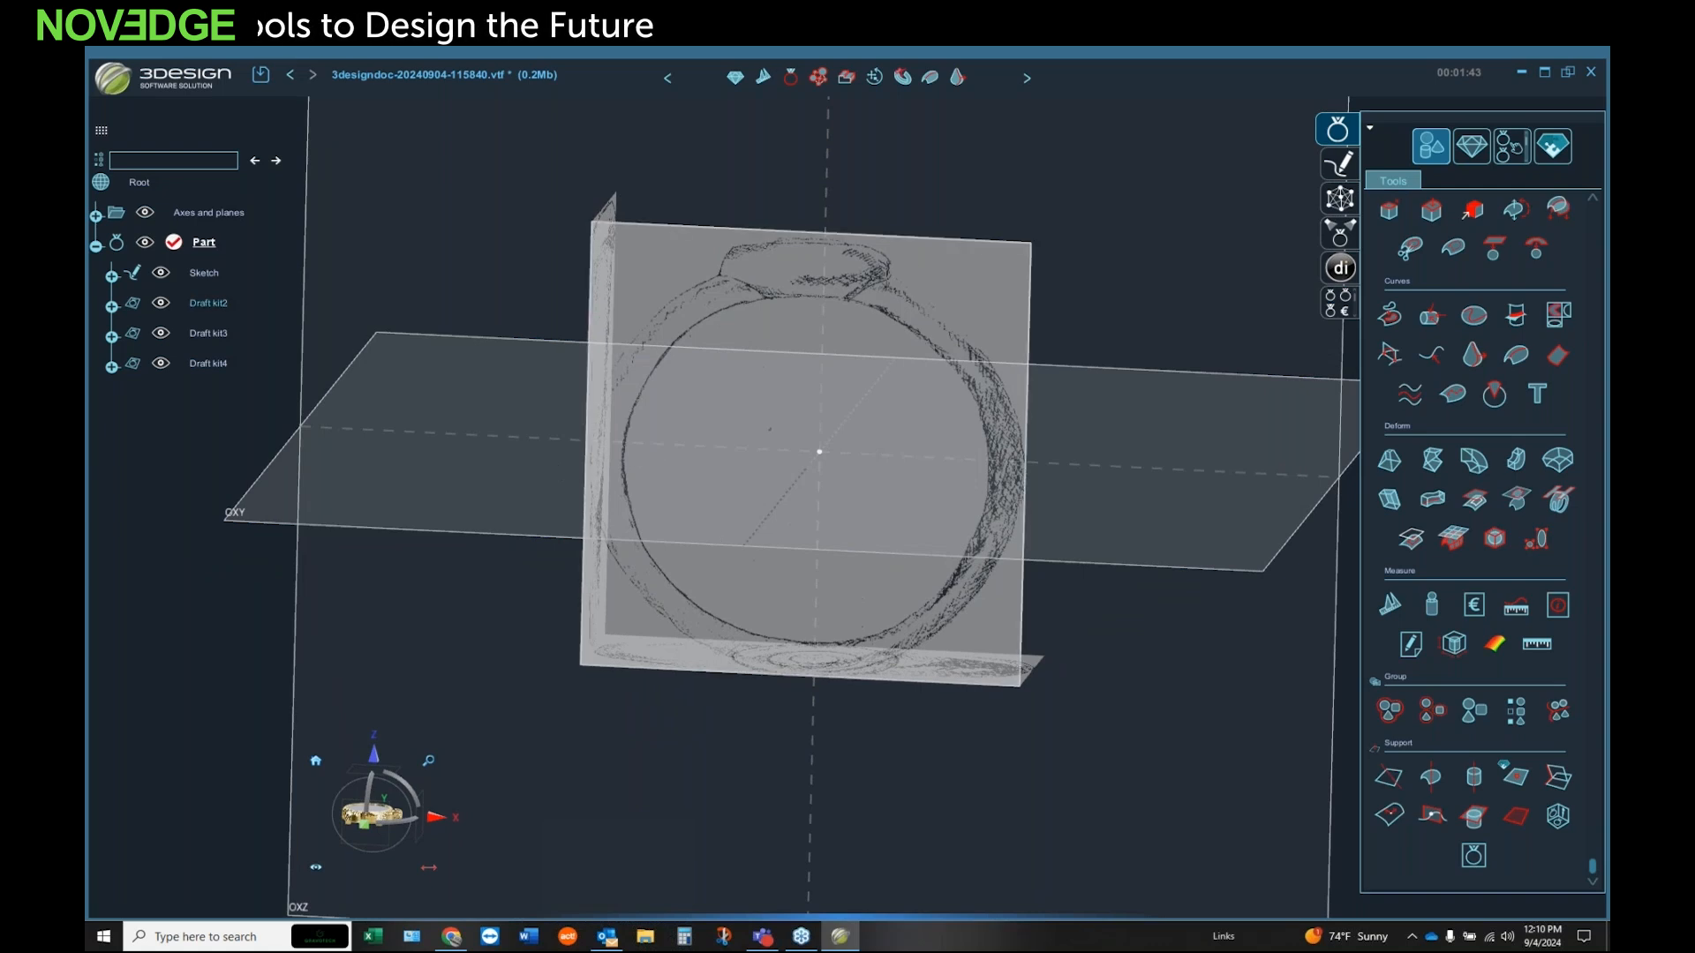
mouse_move(992, 447)
middle_mouse_down()
mouse_move(701, 533)
mouse_move(724, 521)
mouse_move(697, 477)
middle_mouse_up()
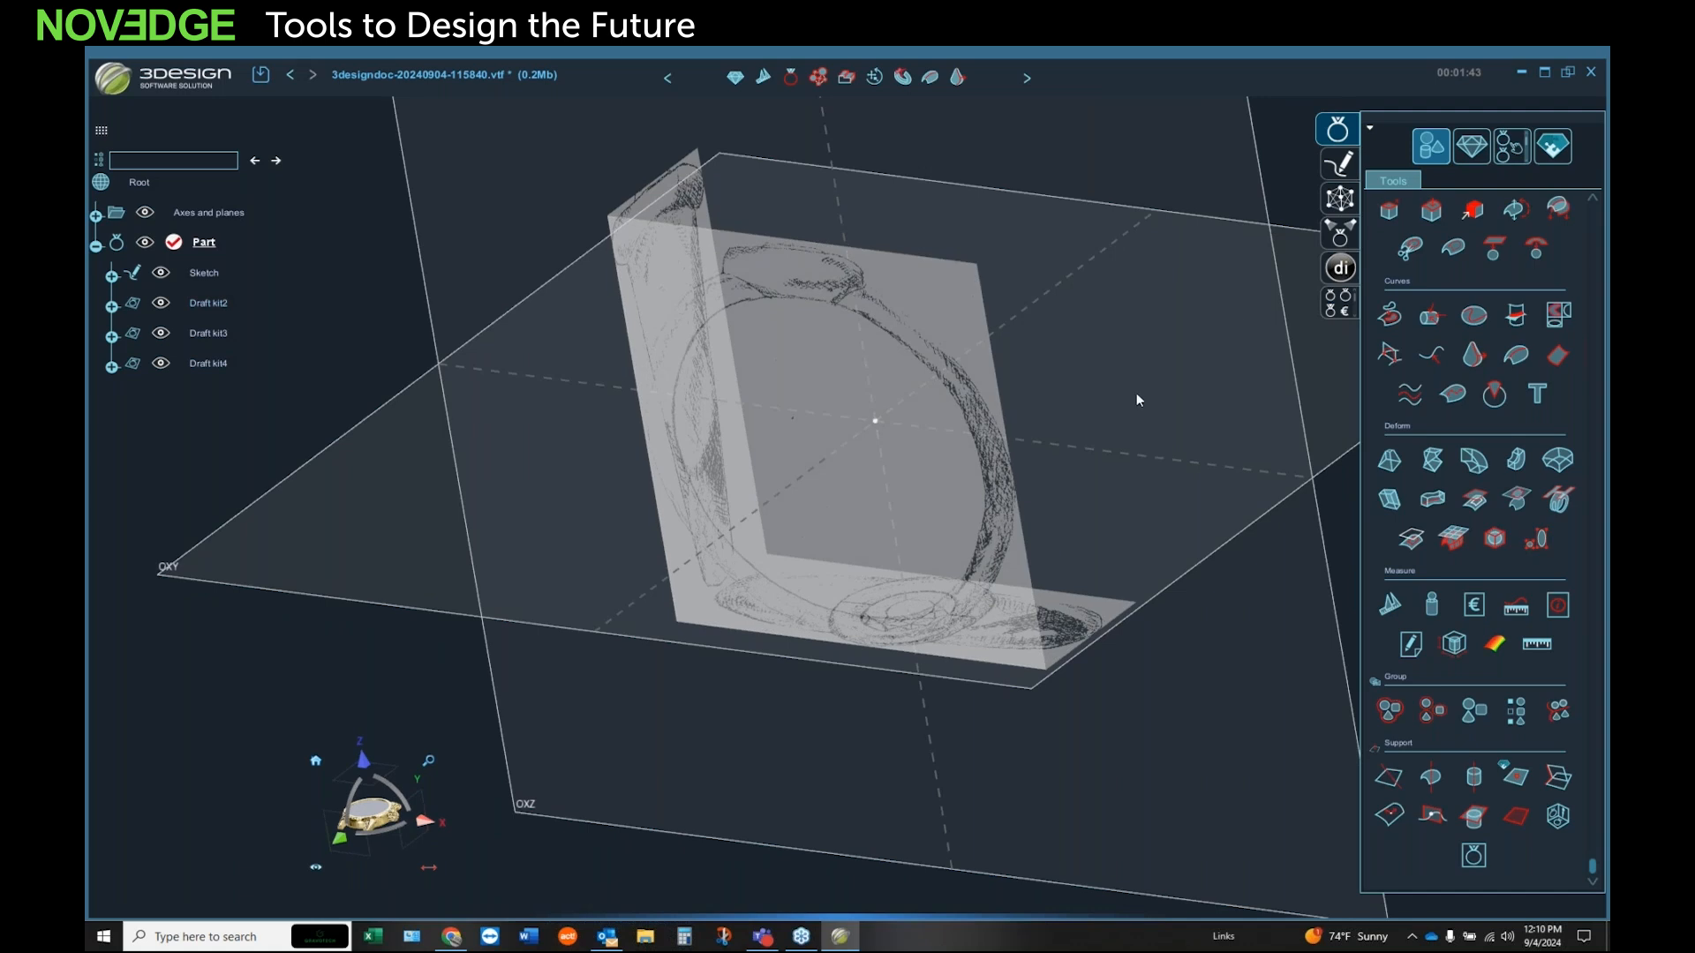
left_click(1472, 151)
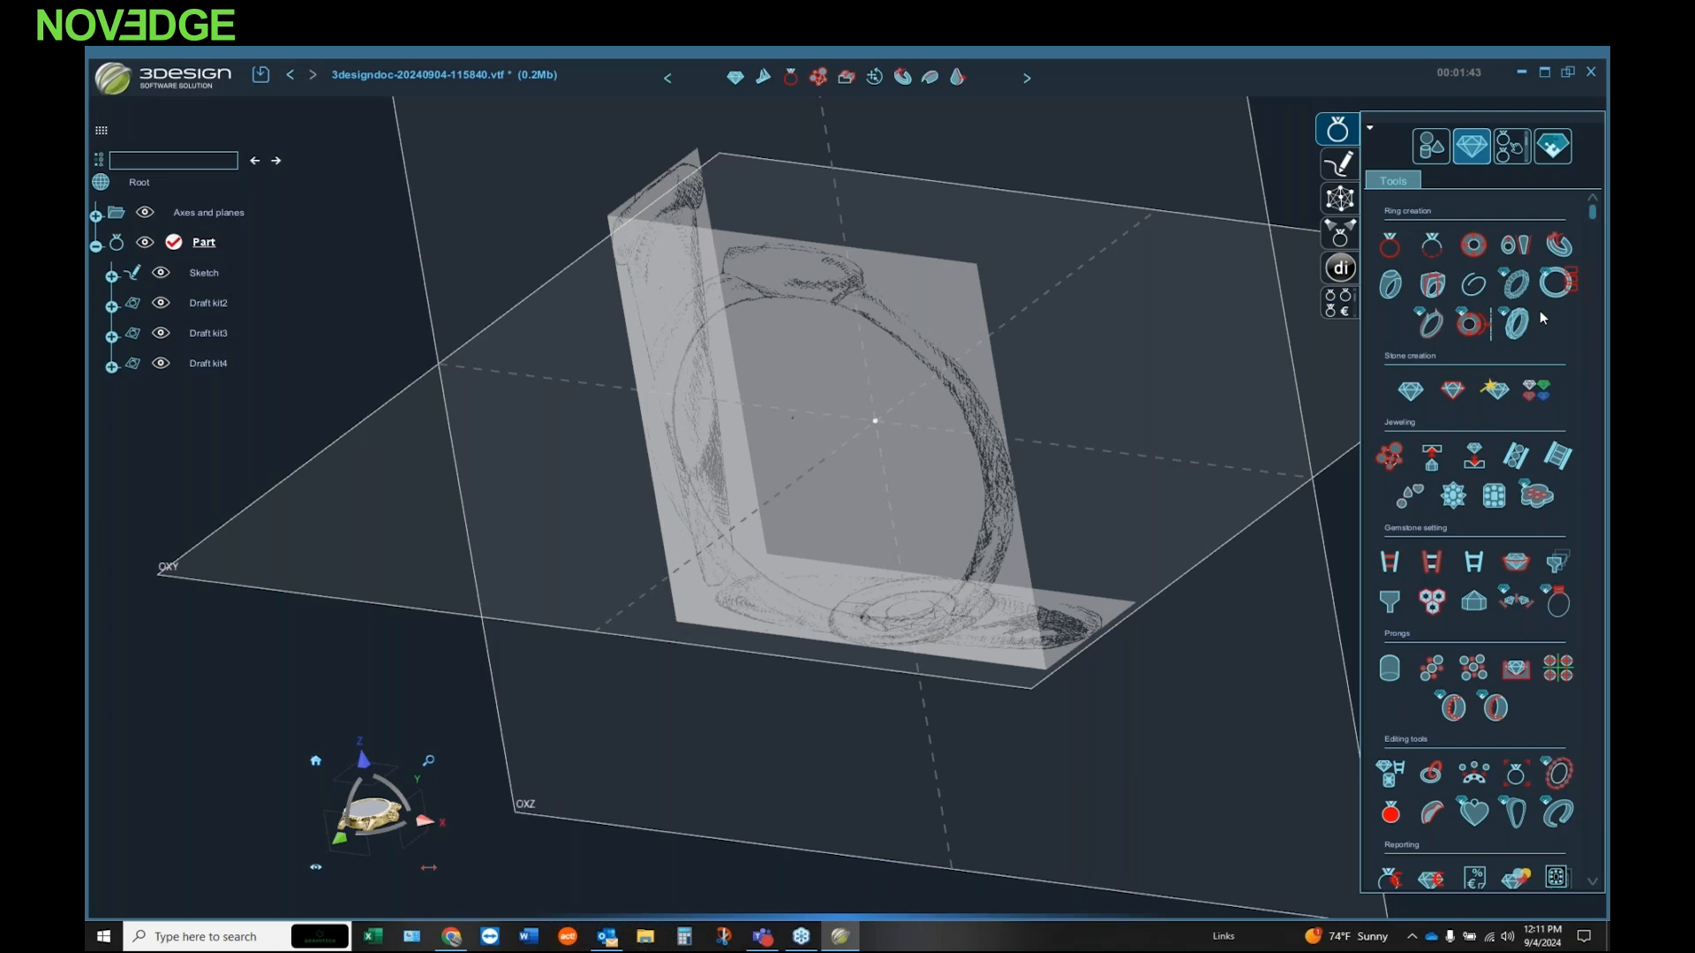
middle_click_drag(1031, 427, 1008, 369)
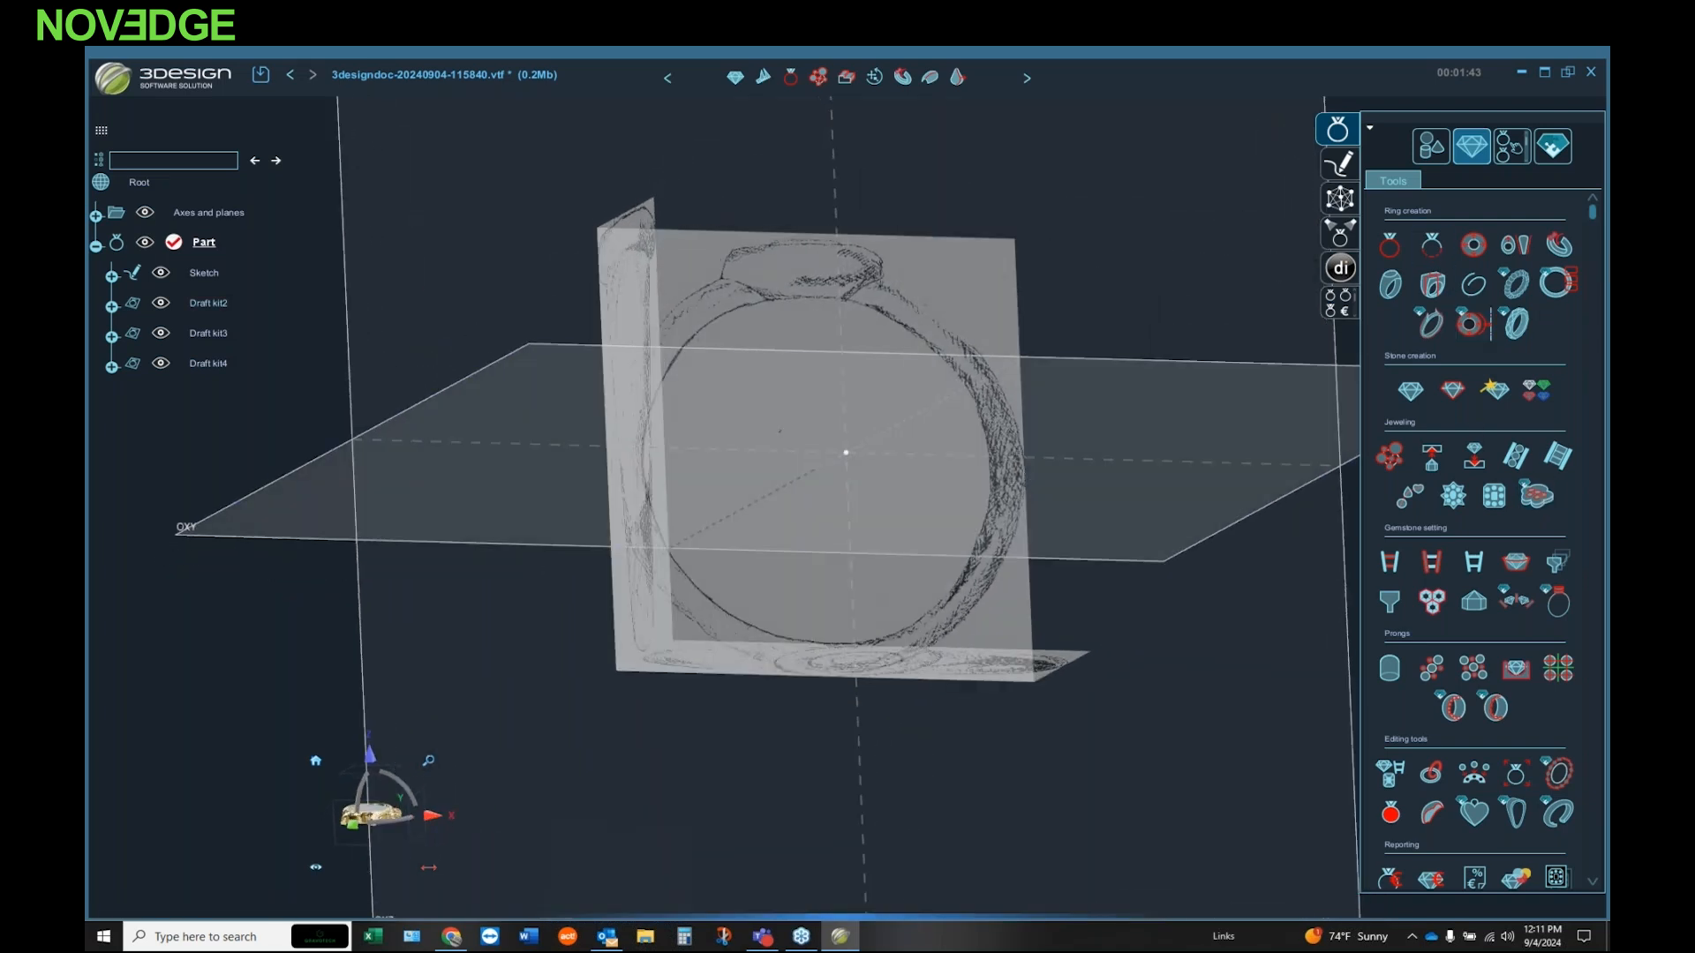
left_click(1391, 247)
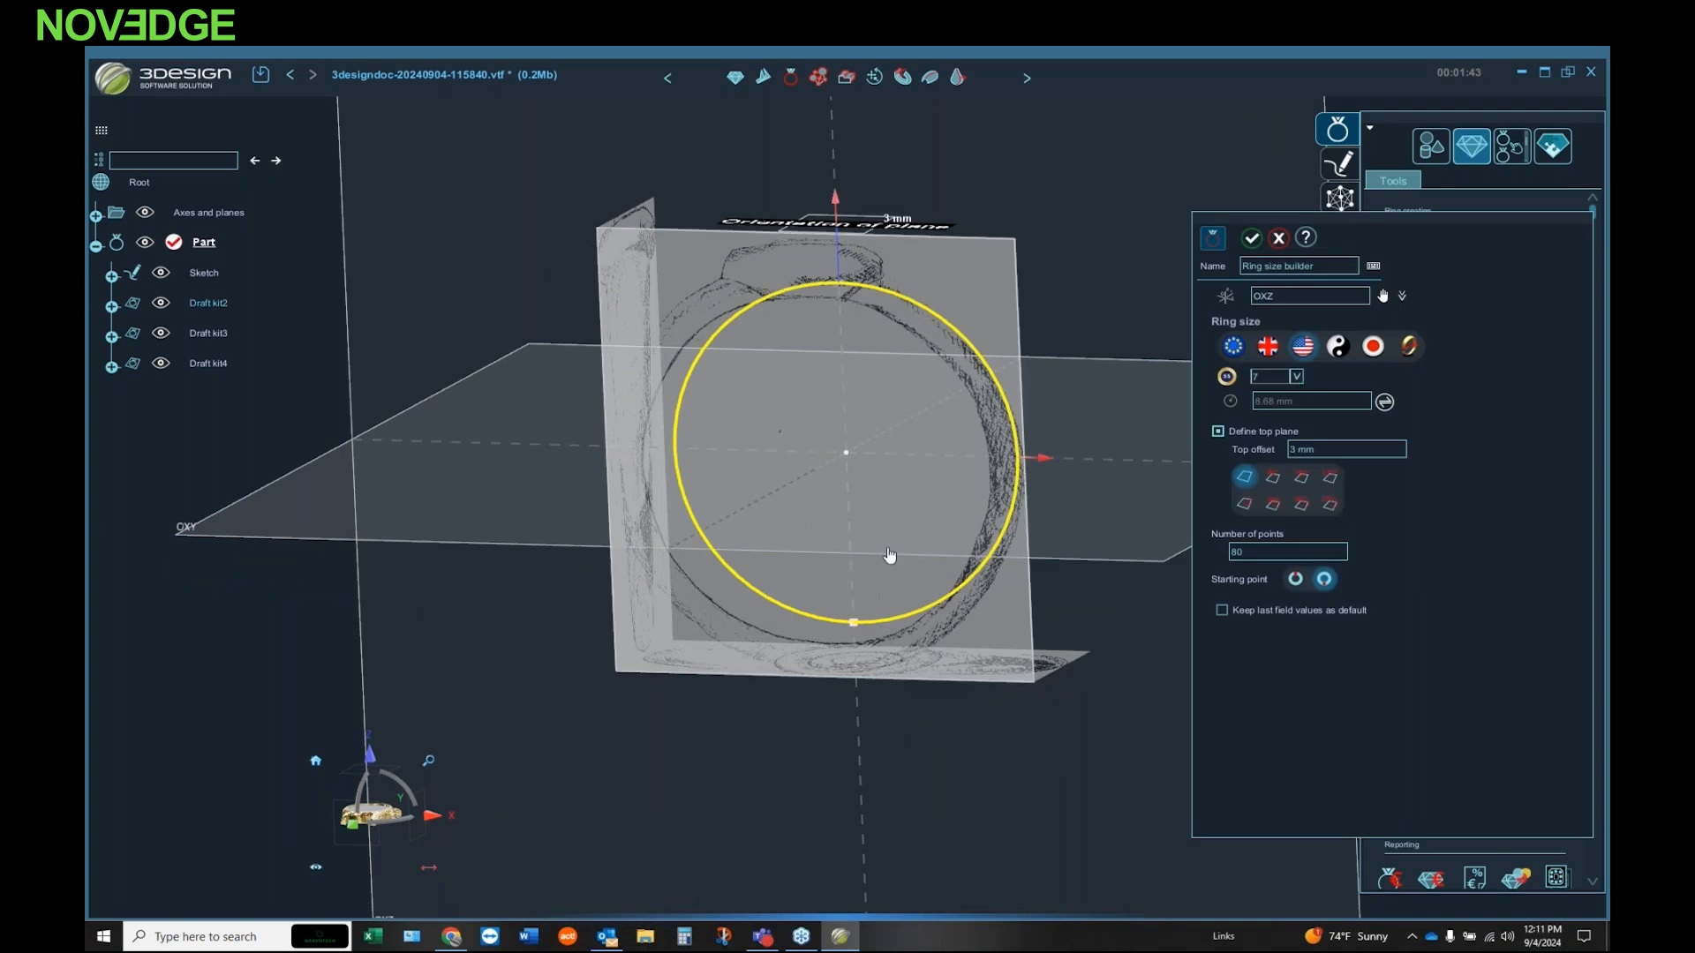
left_click(315, 762)
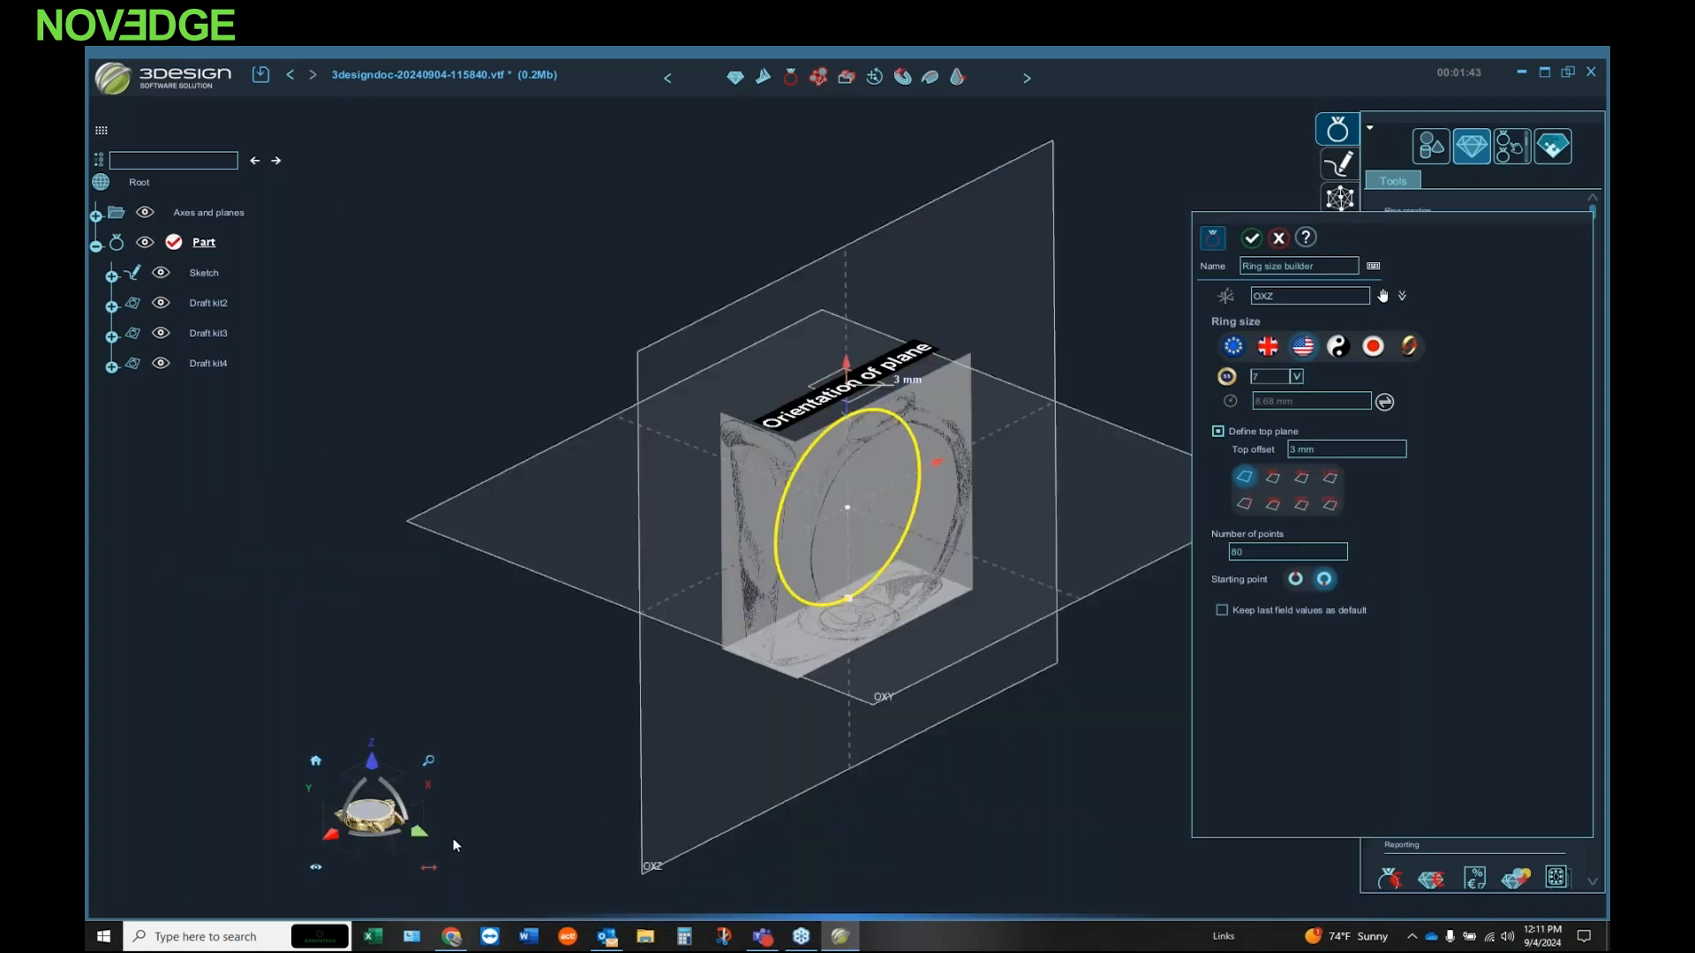
left_click(420, 835)
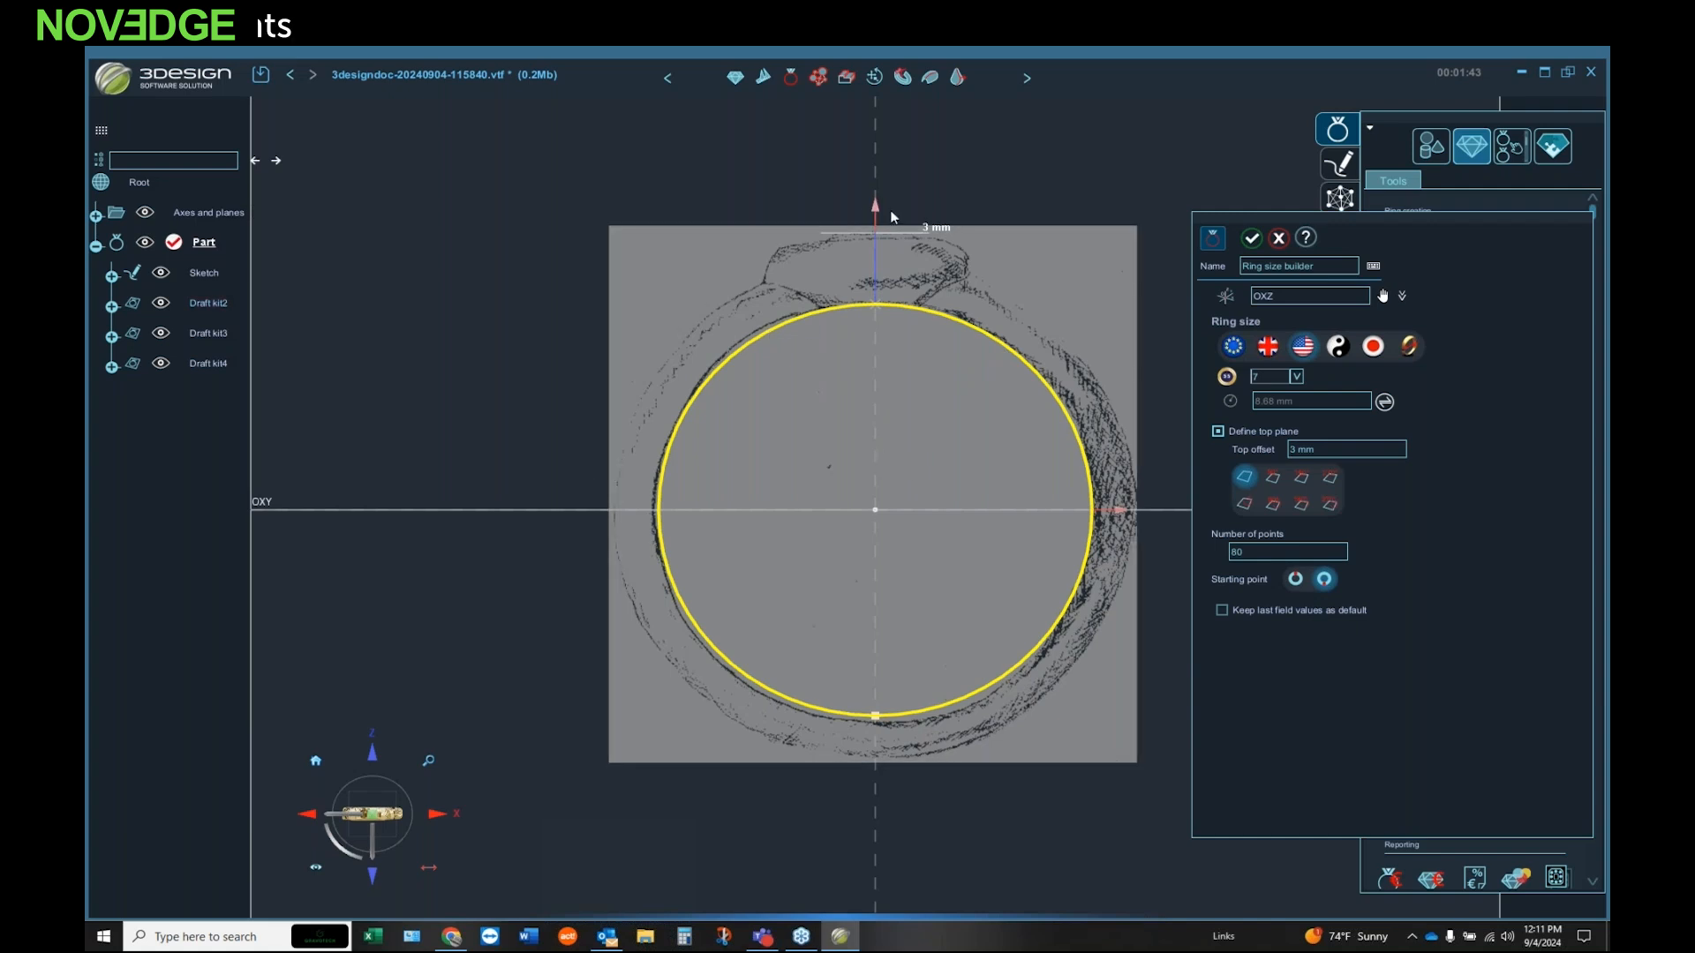
mouse_move(880, 215)
left_mouse_down()
mouse_move(875, 157)
mouse_move(891, 232)
left_mouse_up()
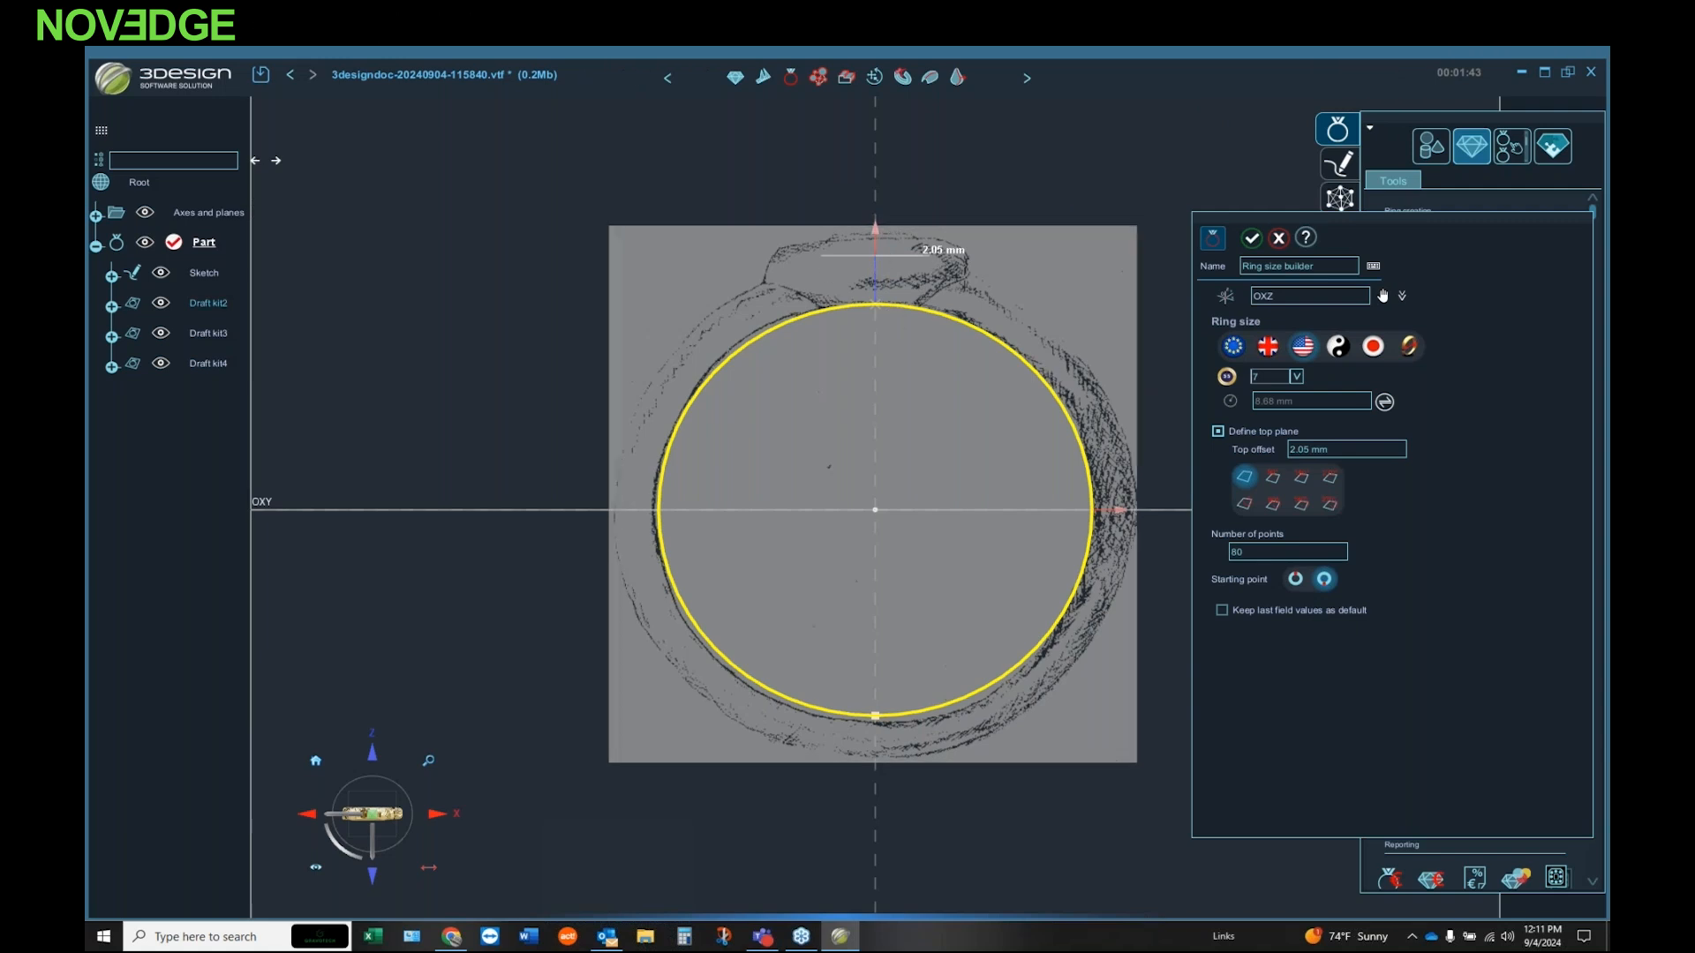
left_click(1253, 238)
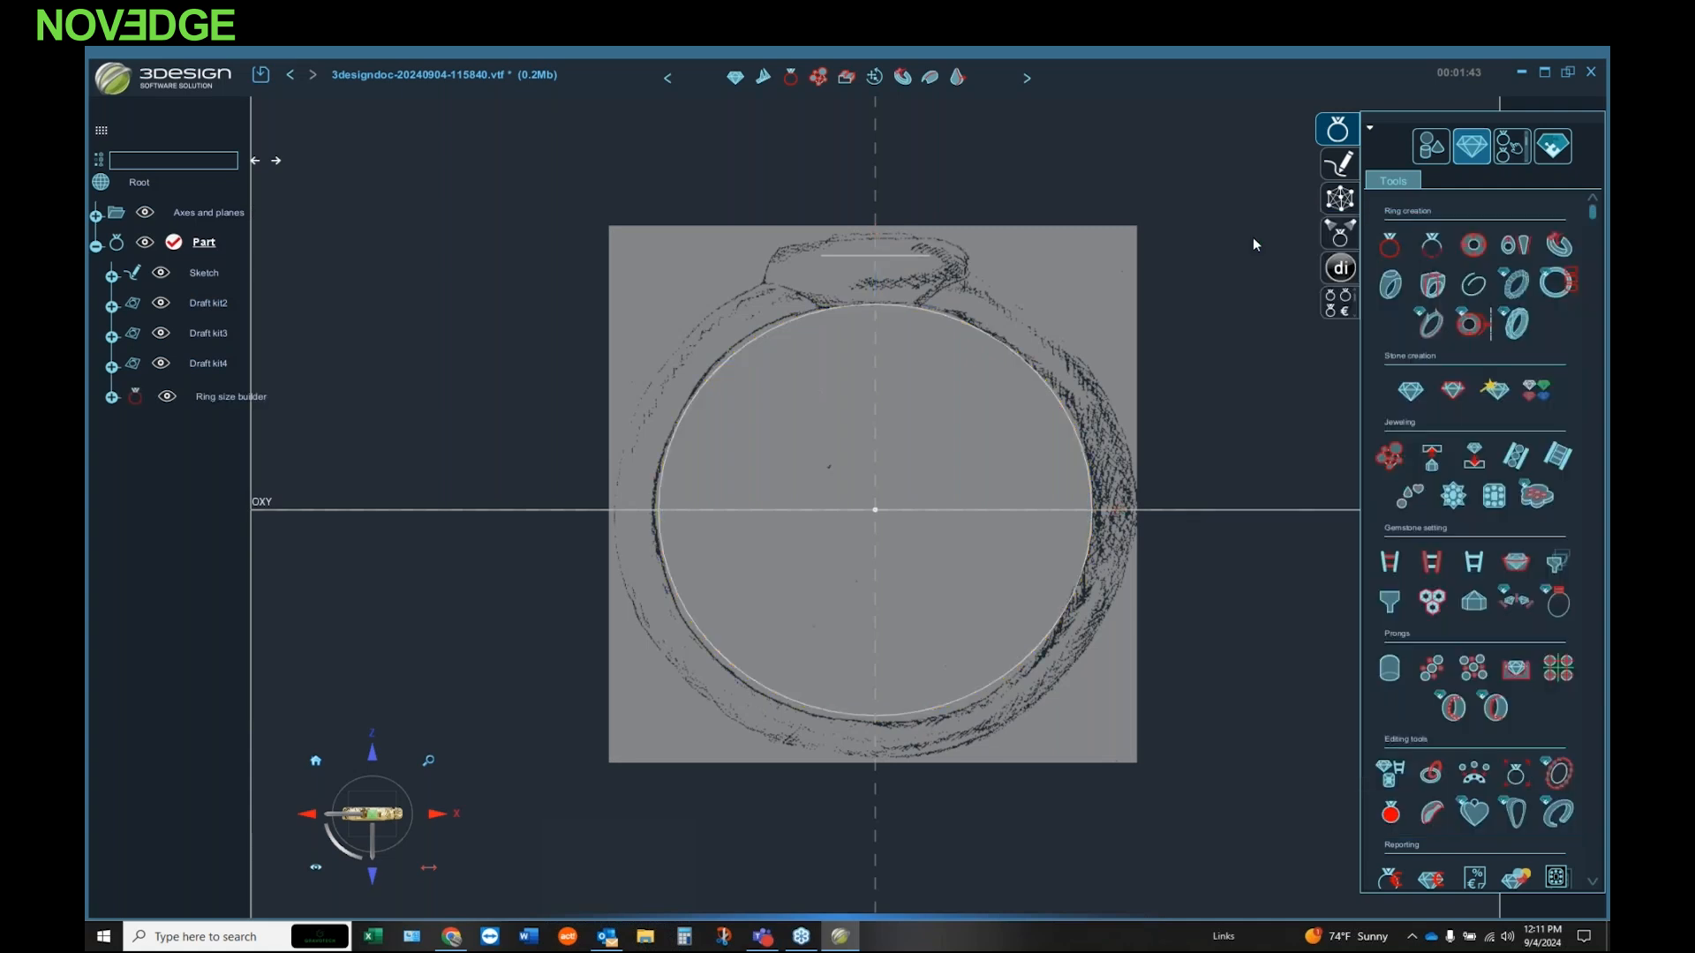
Step: Start a ring rail from the ring-size curve and match its thickness to the front drawing: about 1.83 mm top, 1.84 mm bottom, 1.86 mm sides
mouse_move(1137, 427)
middle_mouse_down()
mouse_move(973, 558)
mouse_move(1086, 476)
mouse_move(976, 484)
mouse_move(1029, 533)
middle_mouse_up()
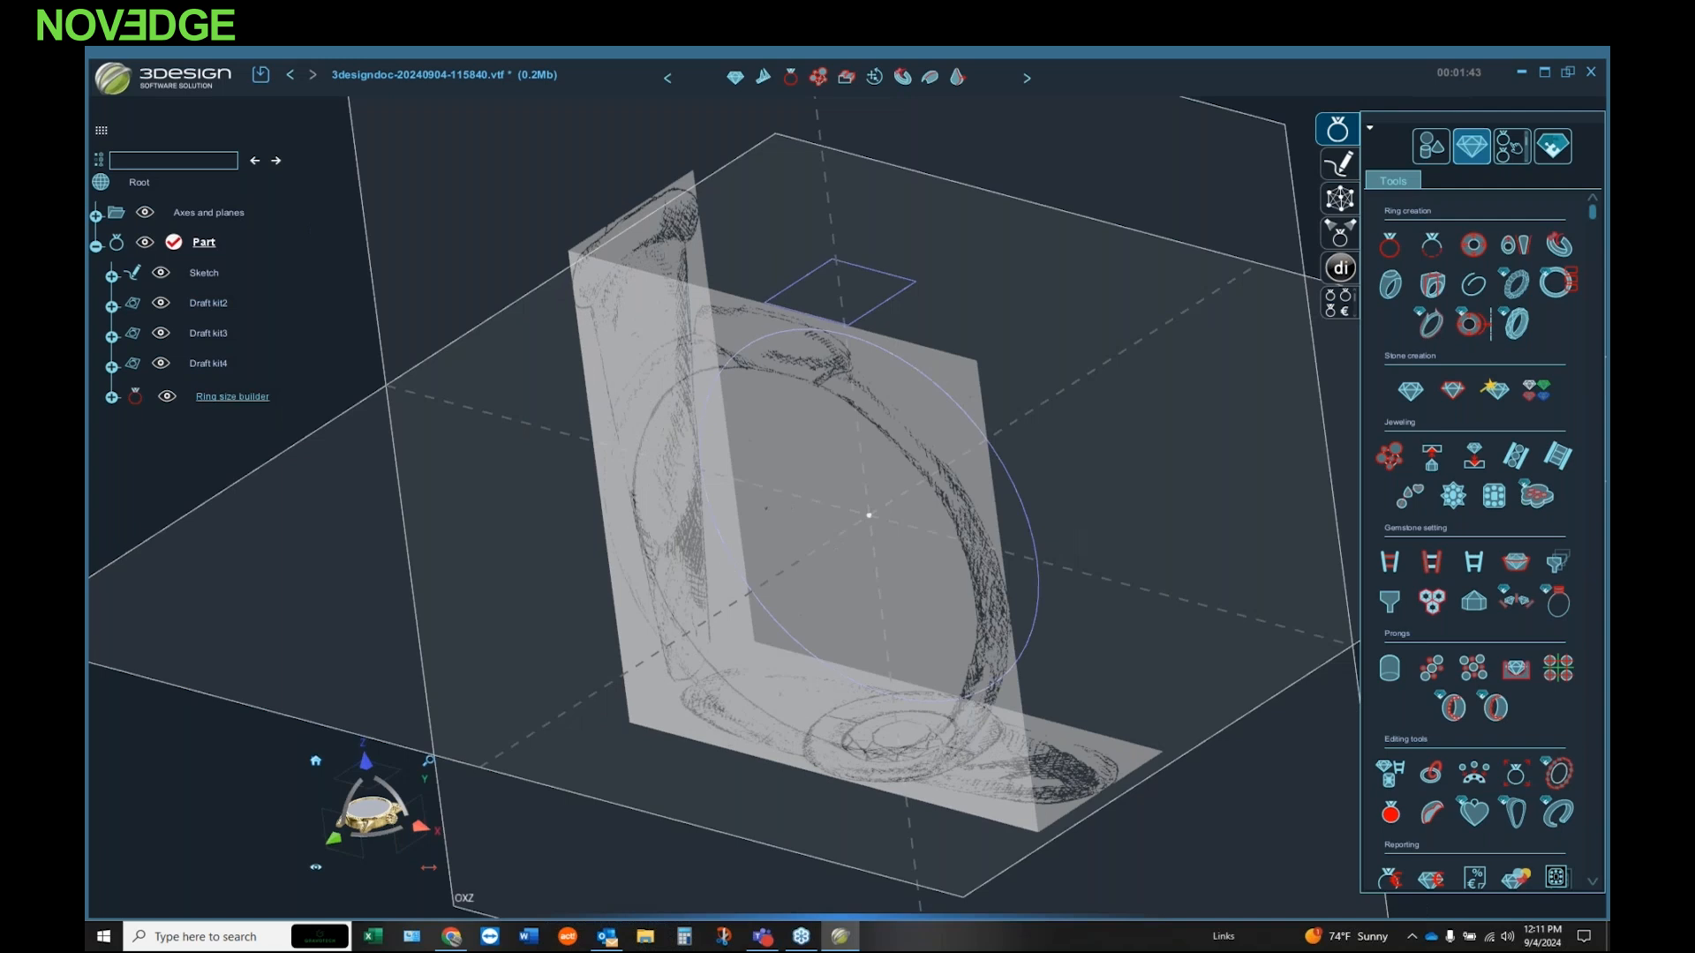
mouse_move(947, 597)
middle_mouse_down()
mouse_move(1018, 547)
mouse_move(1174, 503)
mouse_move(1025, 427)
mouse_move(1156, 402)
middle_mouse_up()
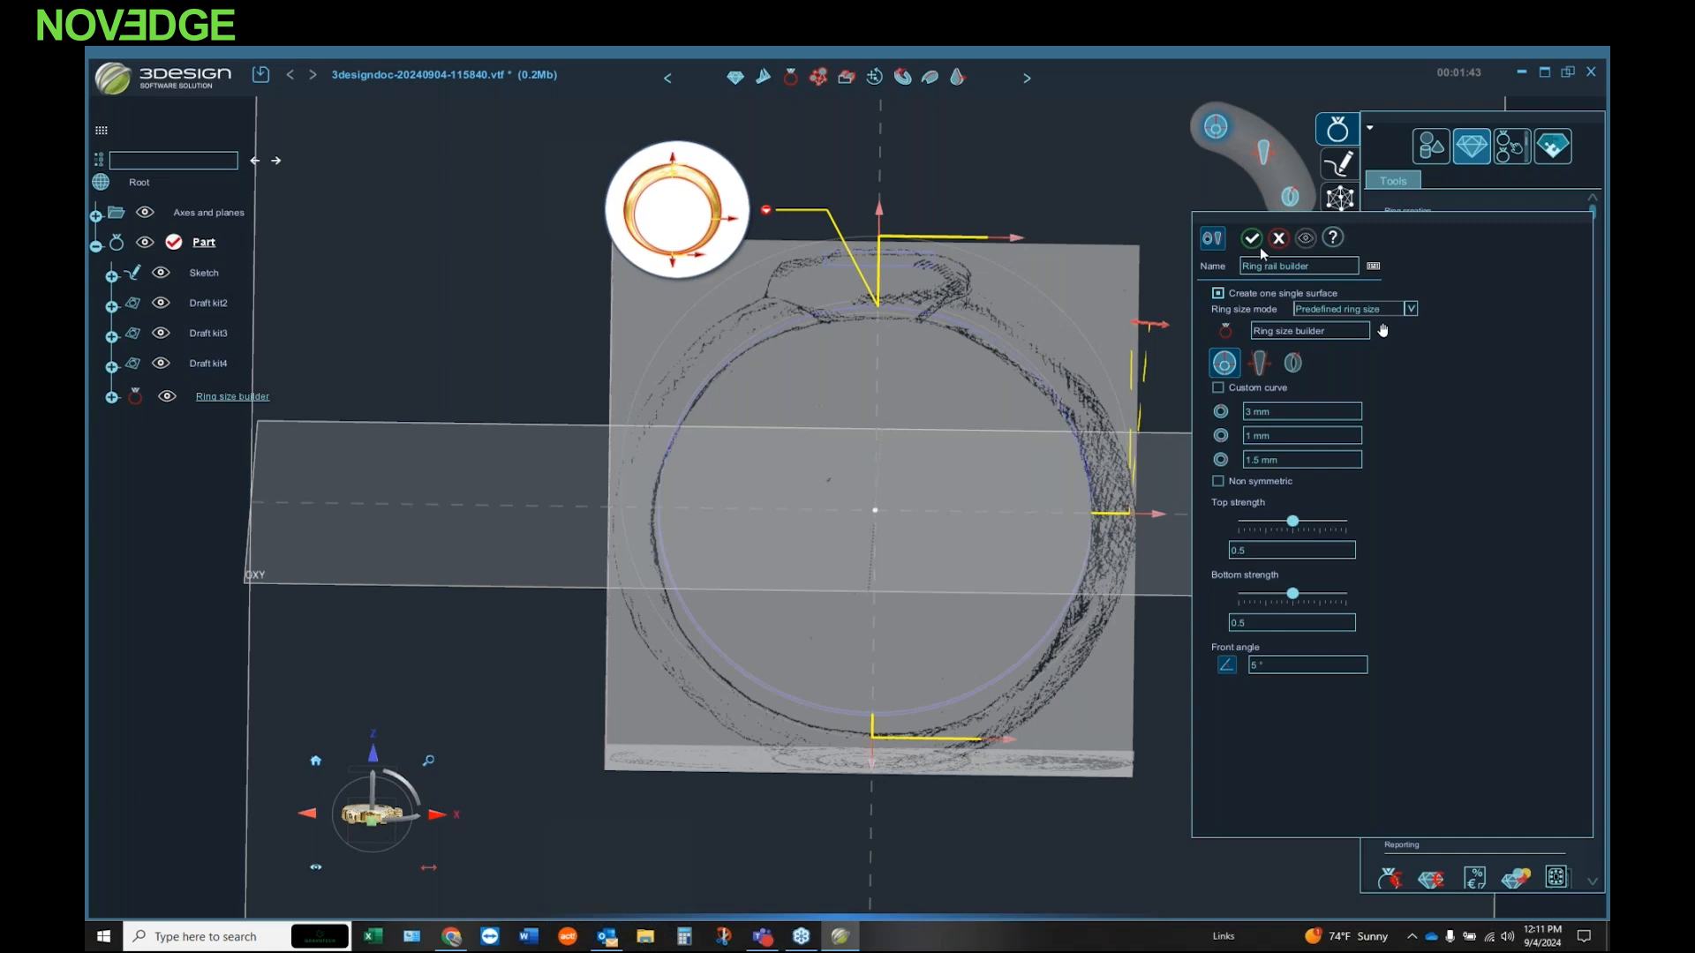
key("f")
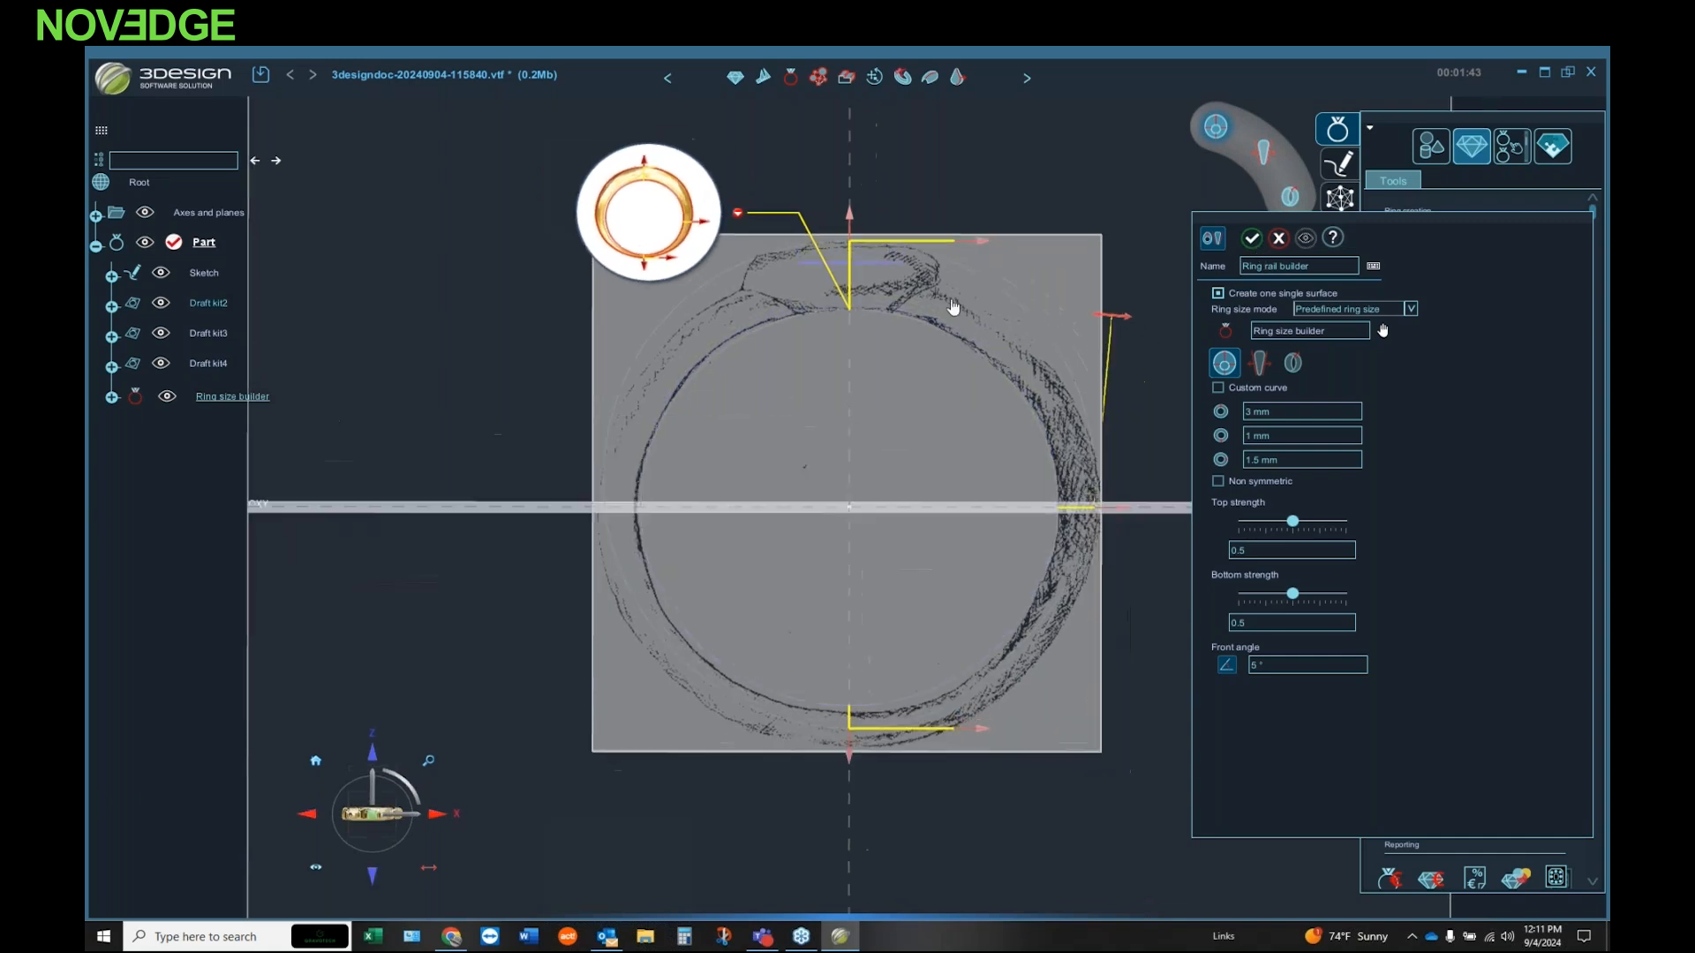
scroll(868, 337, "up", 4)
scroll(868, 336, "down", 3)
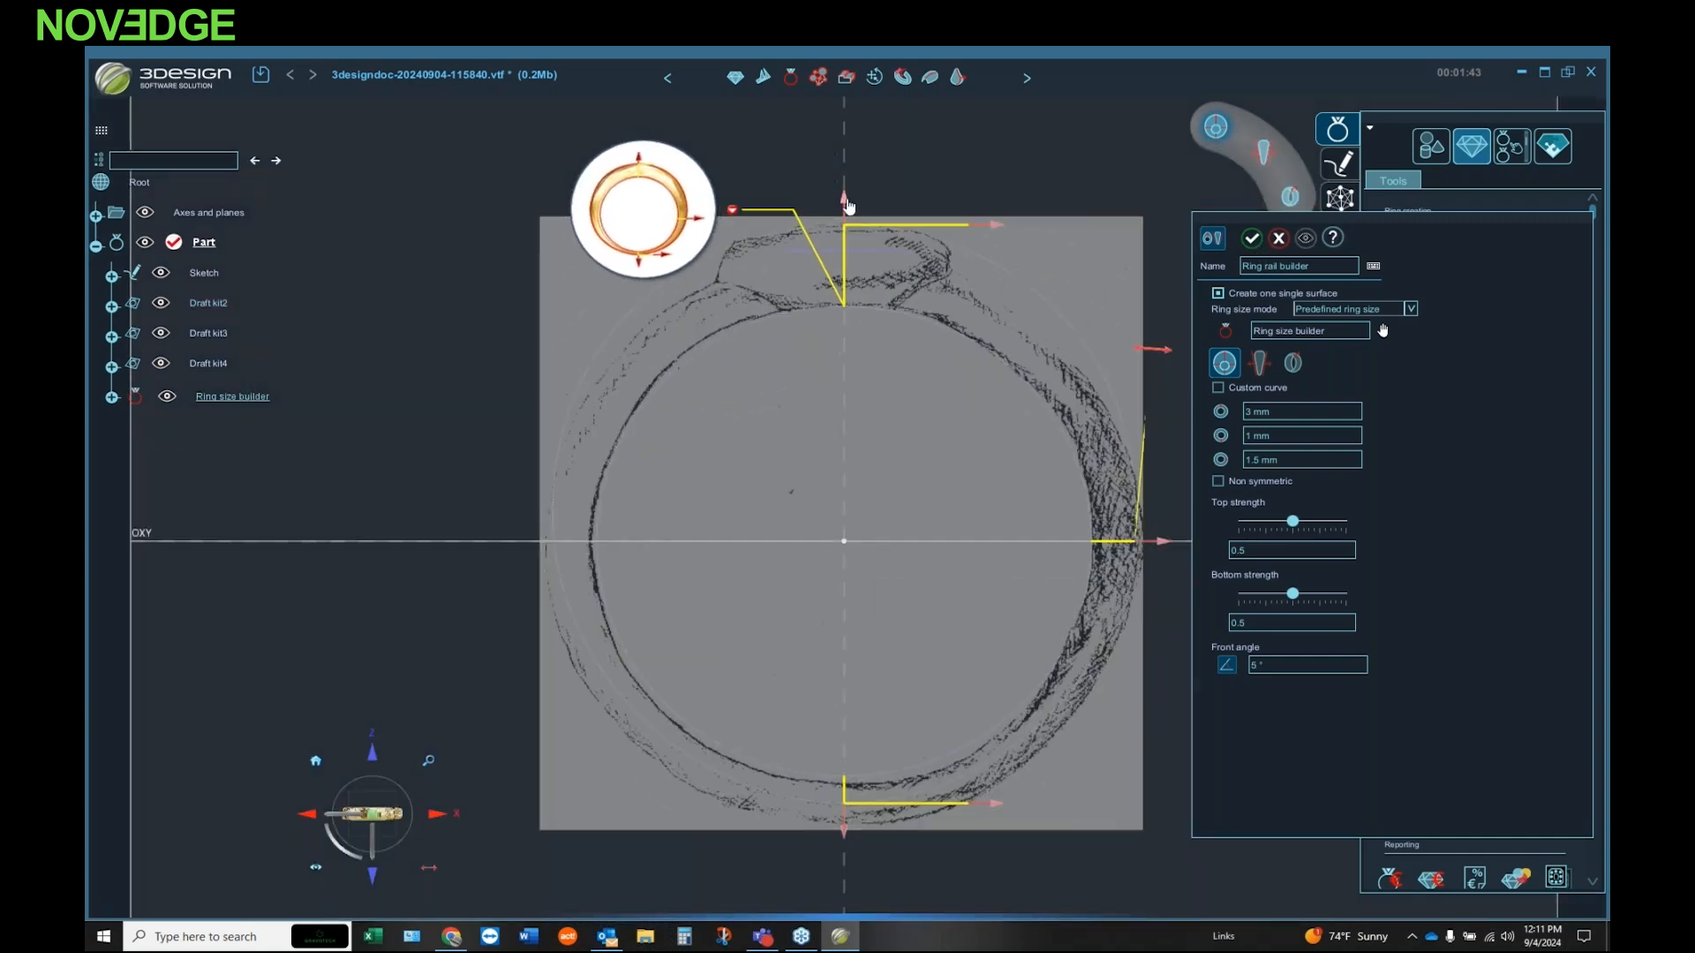
left_click_drag(1162, 546, 1172, 549)
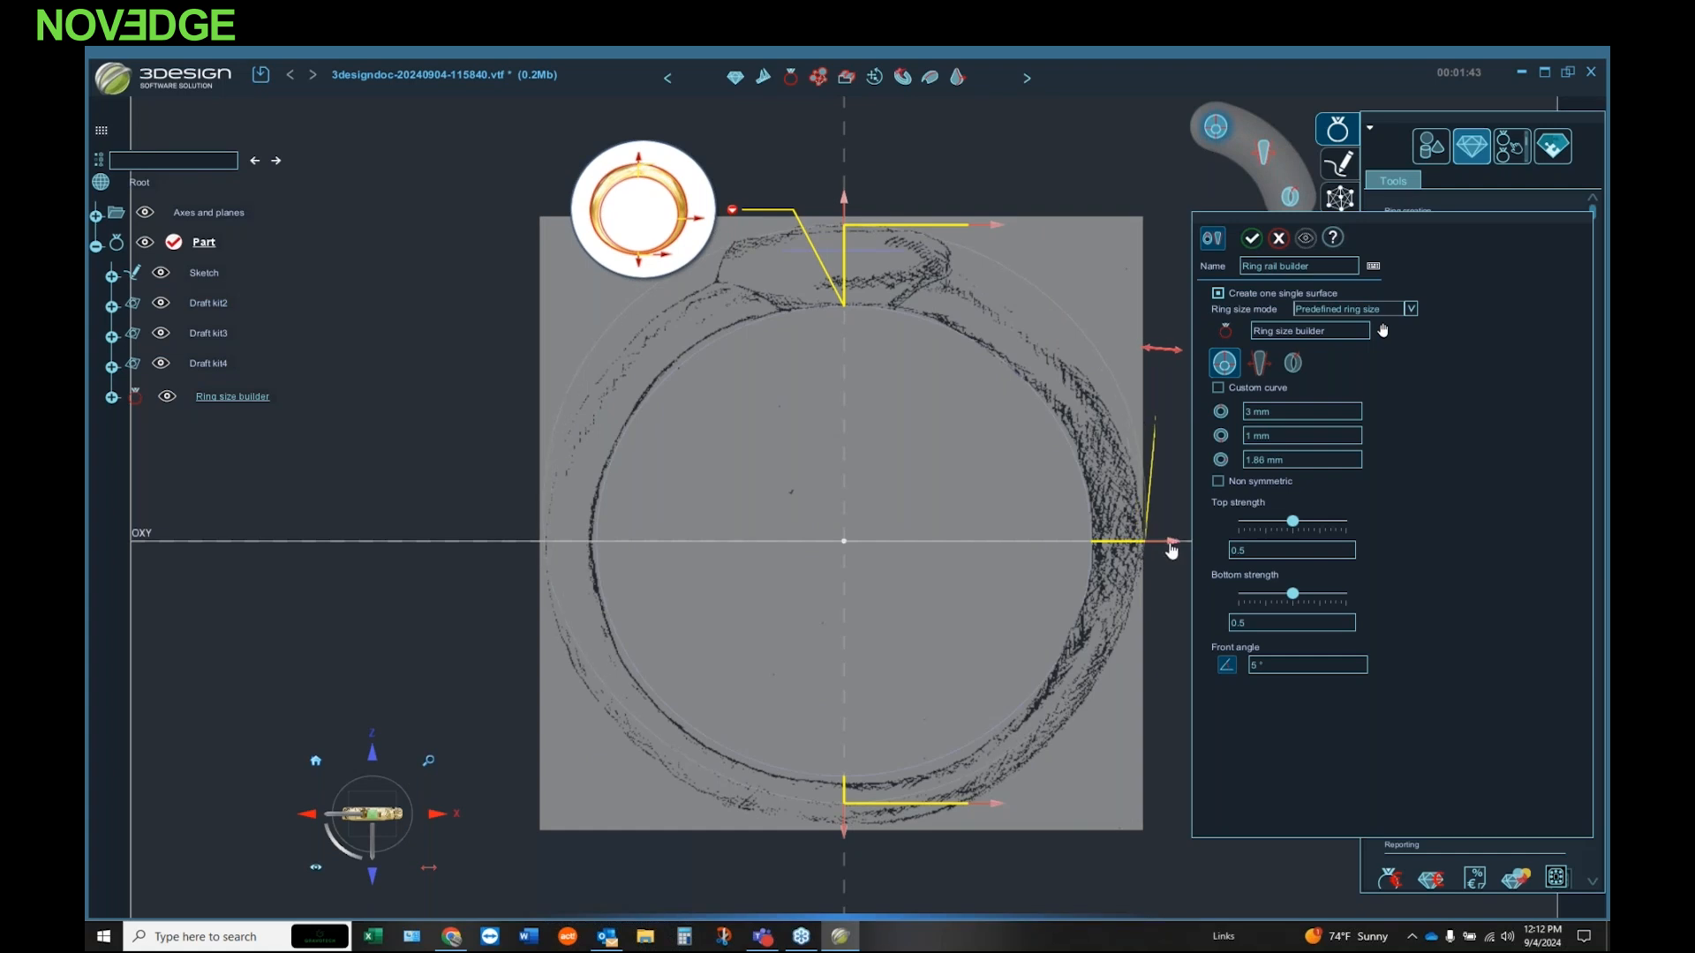
left_click_drag(845, 212, 845, 232)
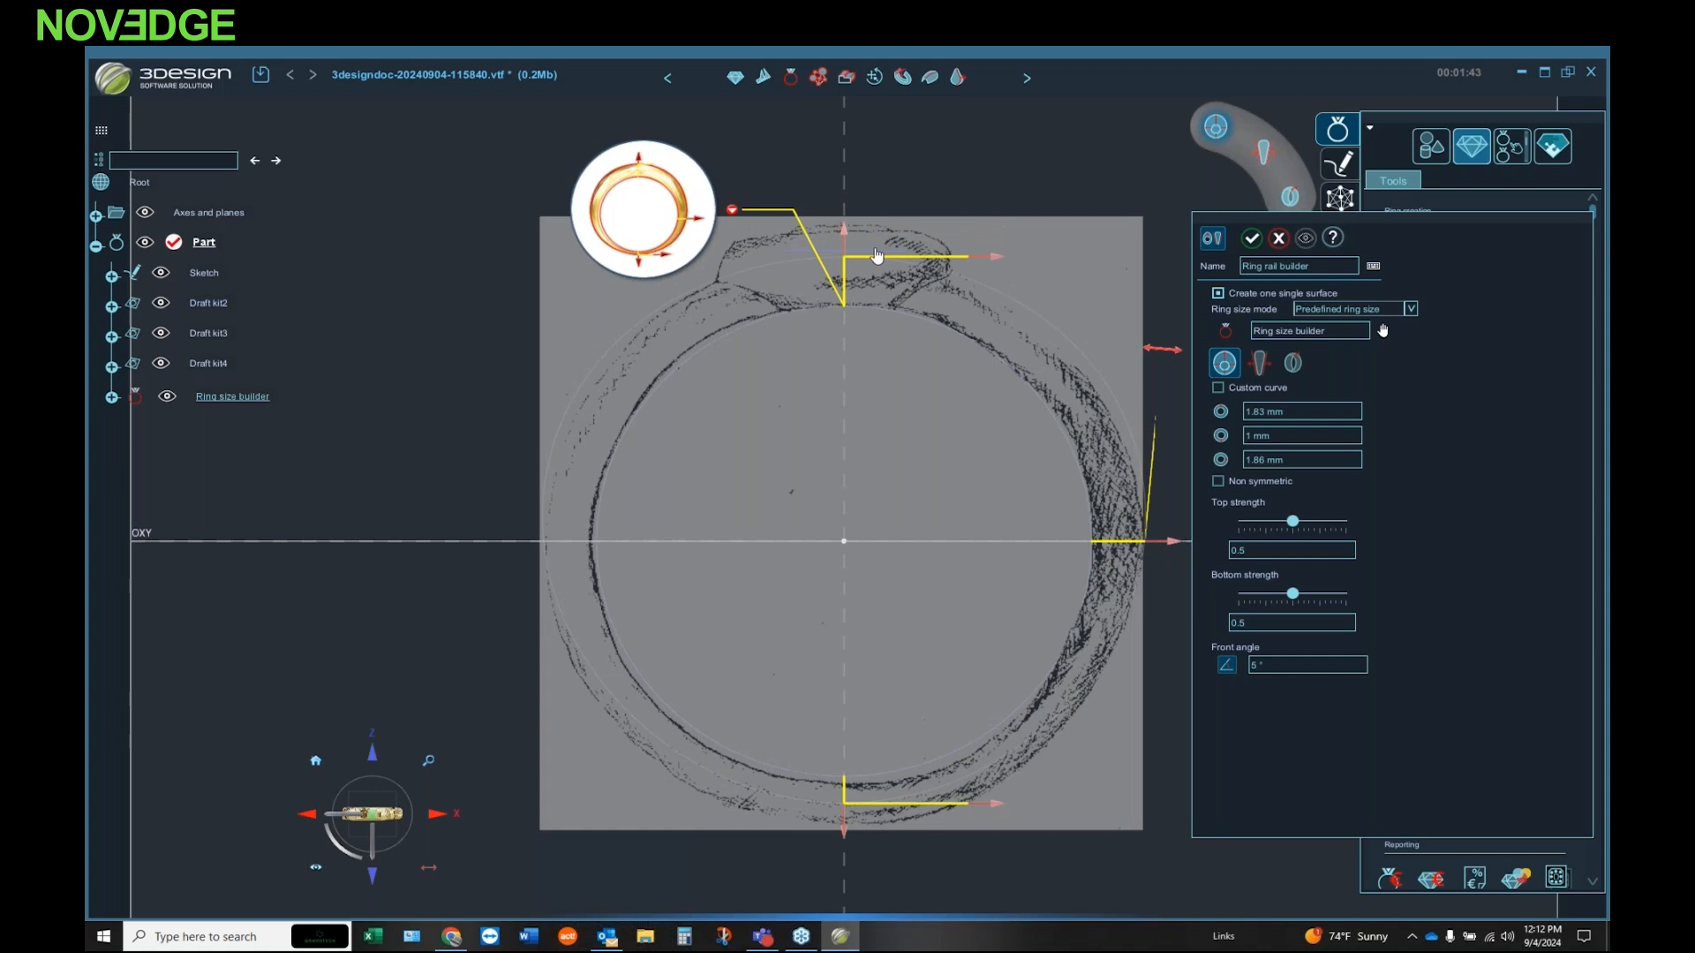
left_click_drag(845, 835, 845, 856)
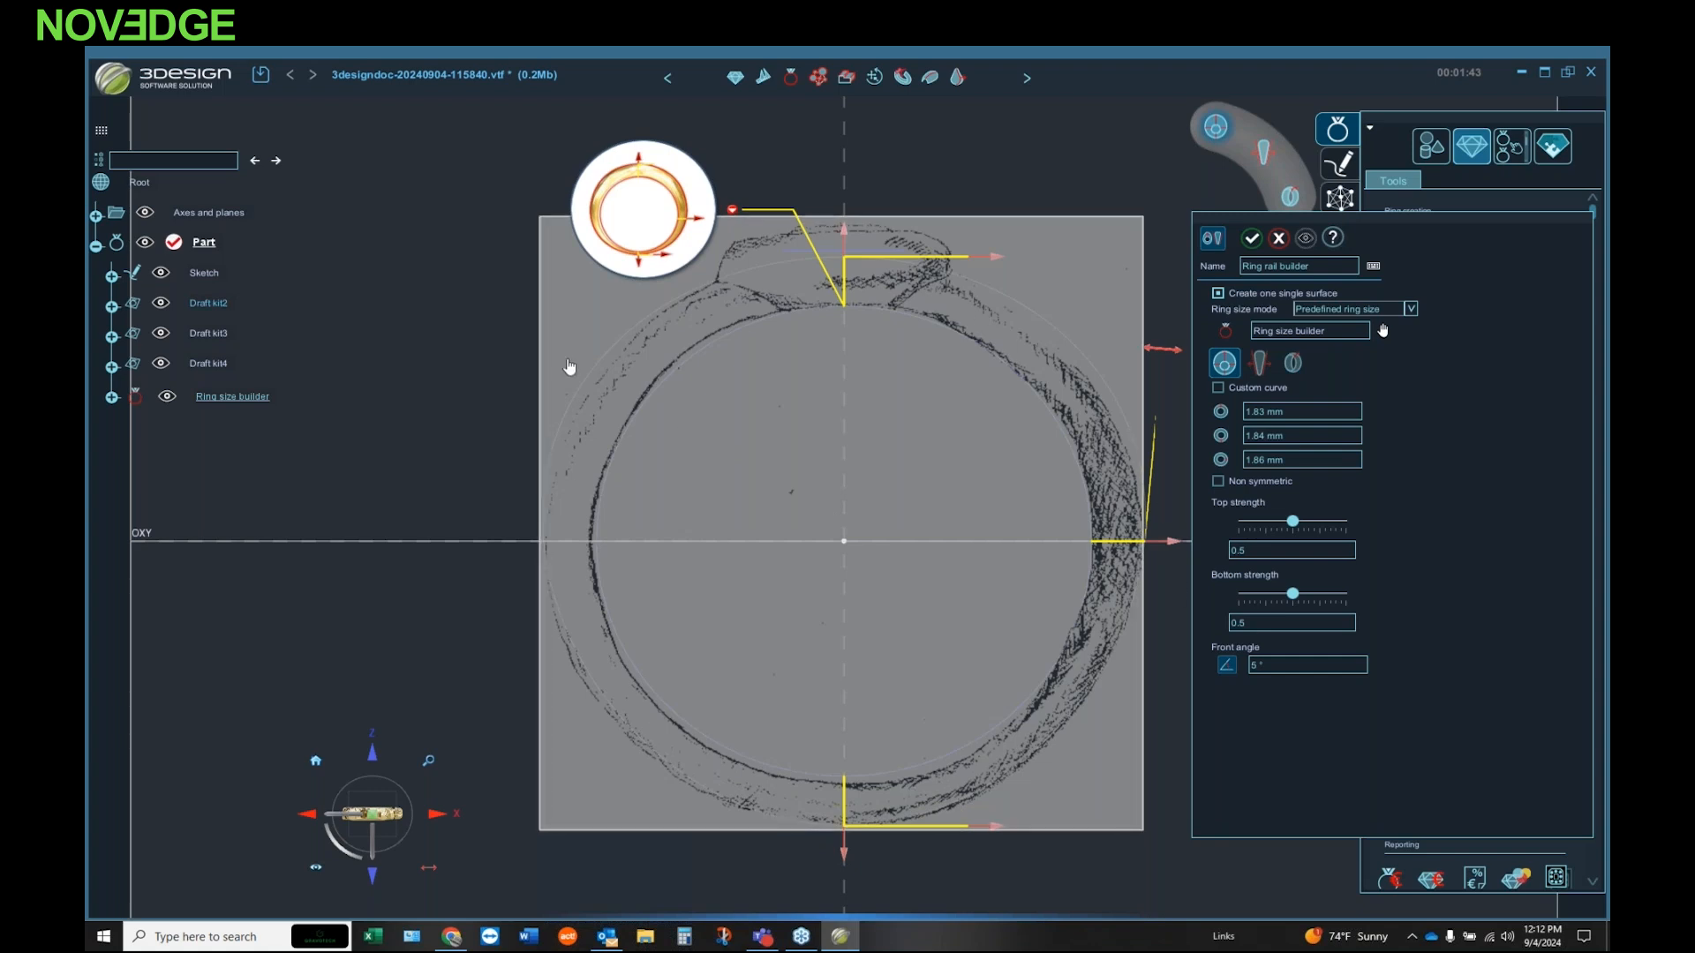
Step: Set the ring rail's top, bottom and side thicknesses to 1.75 mm each
left_click(1296, 410)
type("1.75")
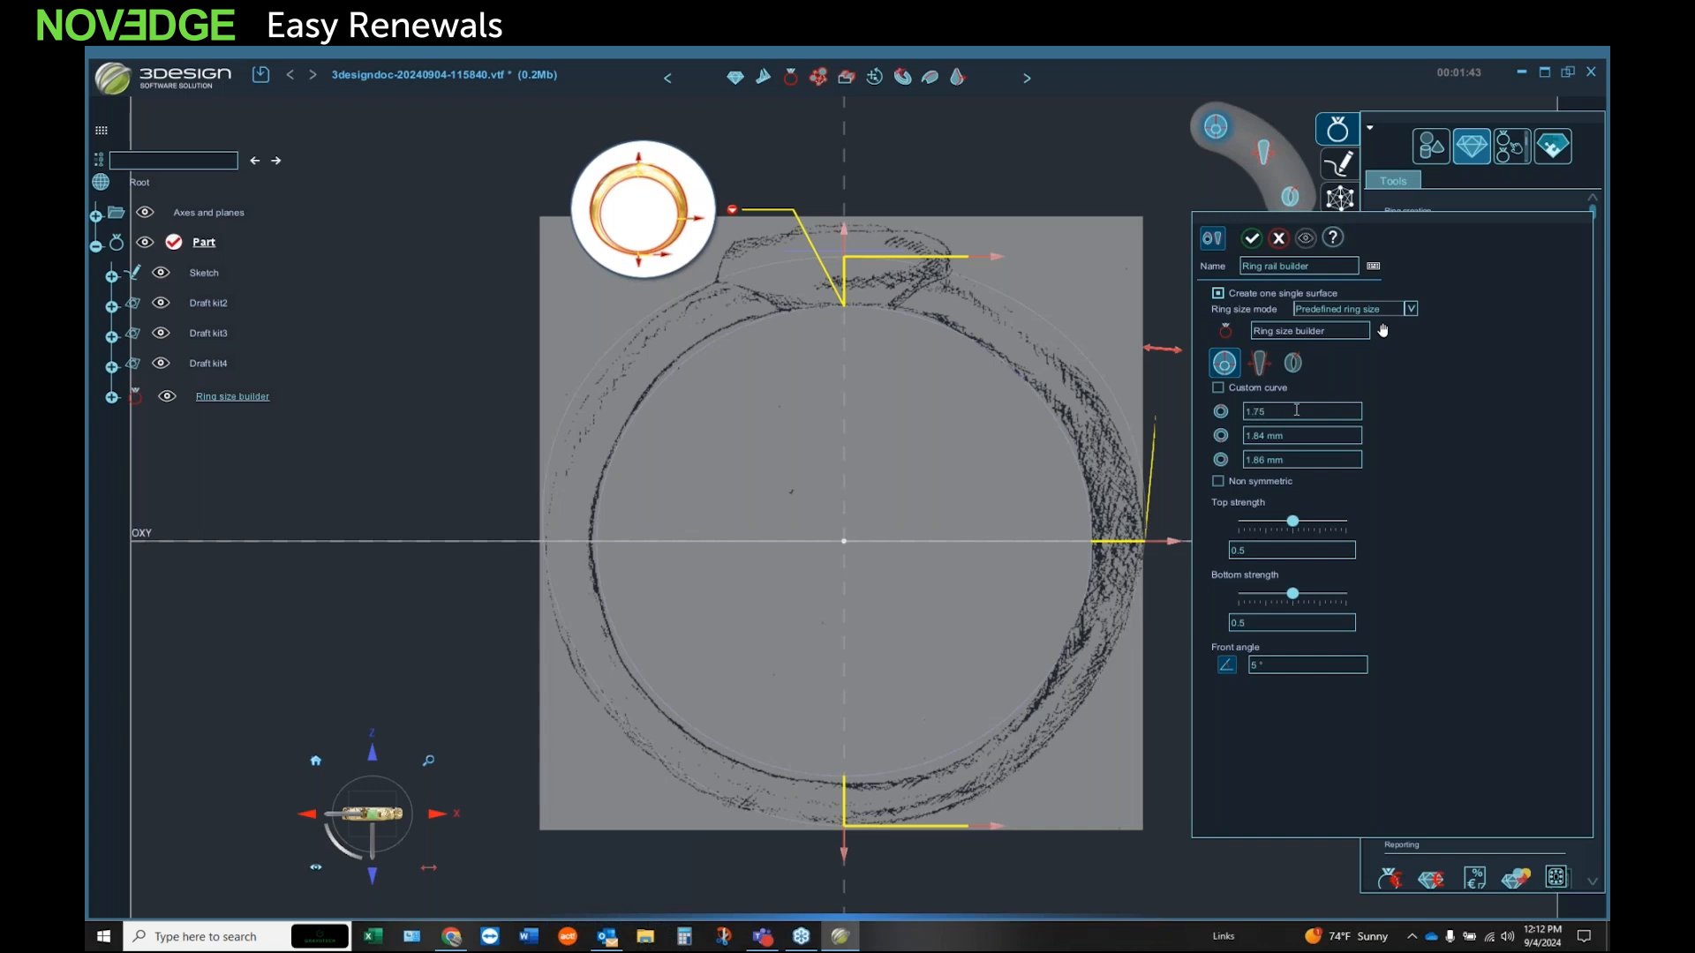
key("Tab")
type("1.75")
key("Tab")
type("1")
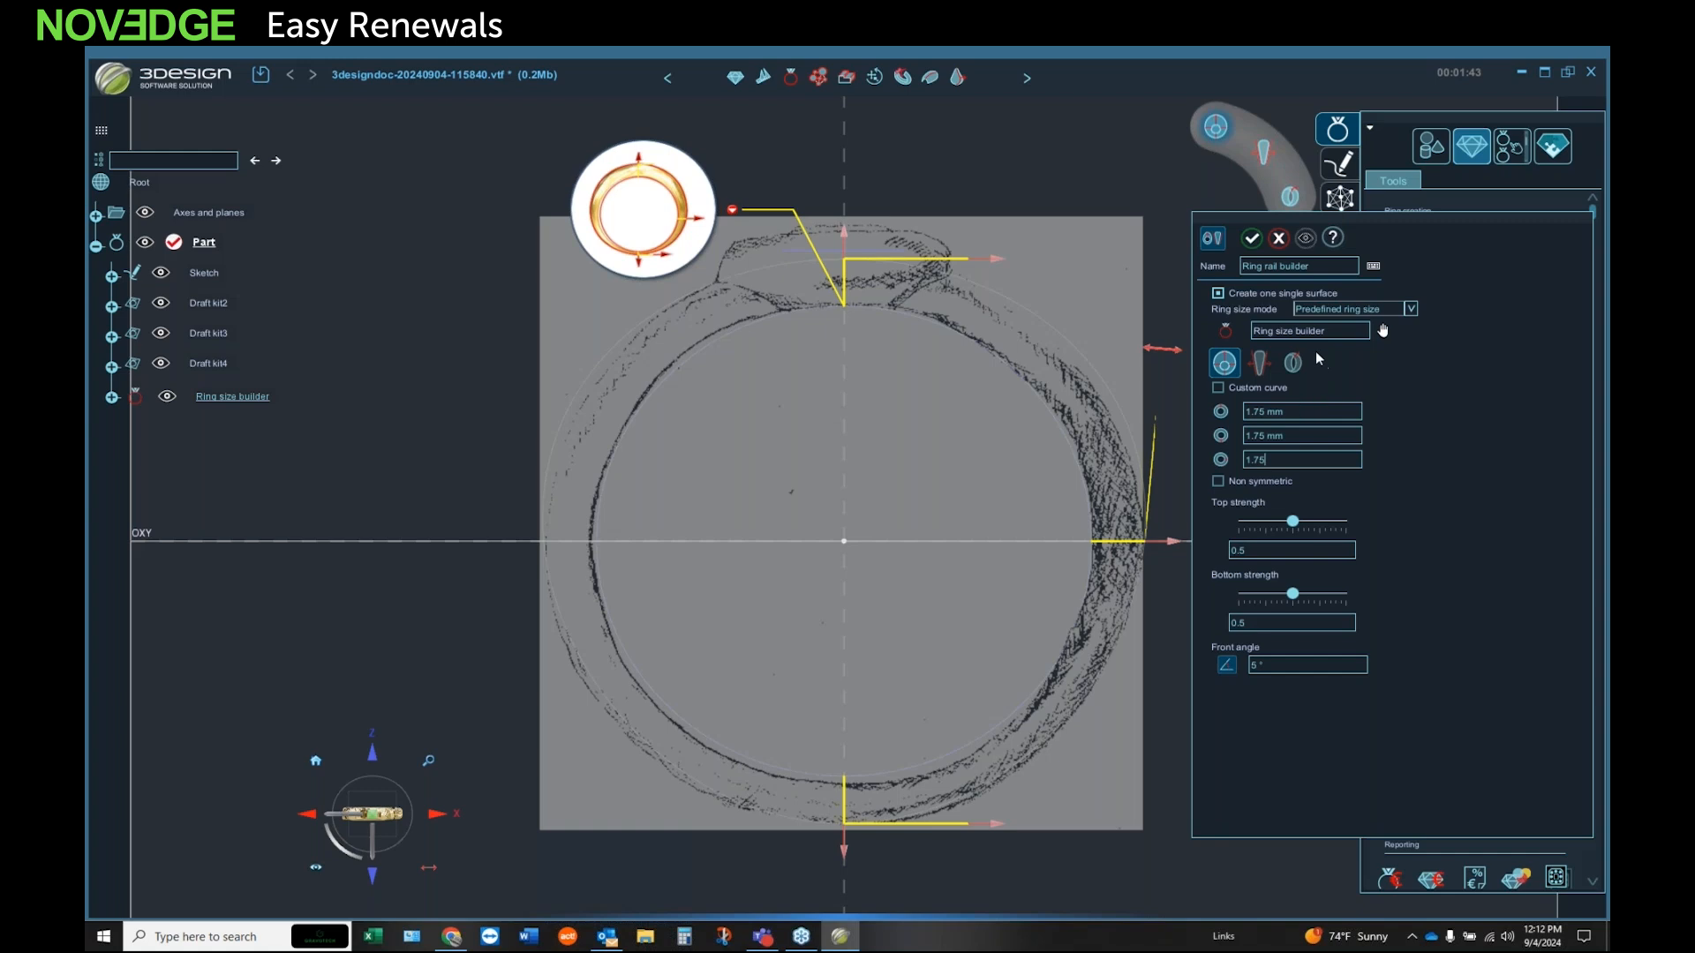
Step: Fit the rail's side profile to the side drawing with offsets of about 6.15 mm top, 4.53 mm middle and 2.62 mm bottom
left_click(1258, 363)
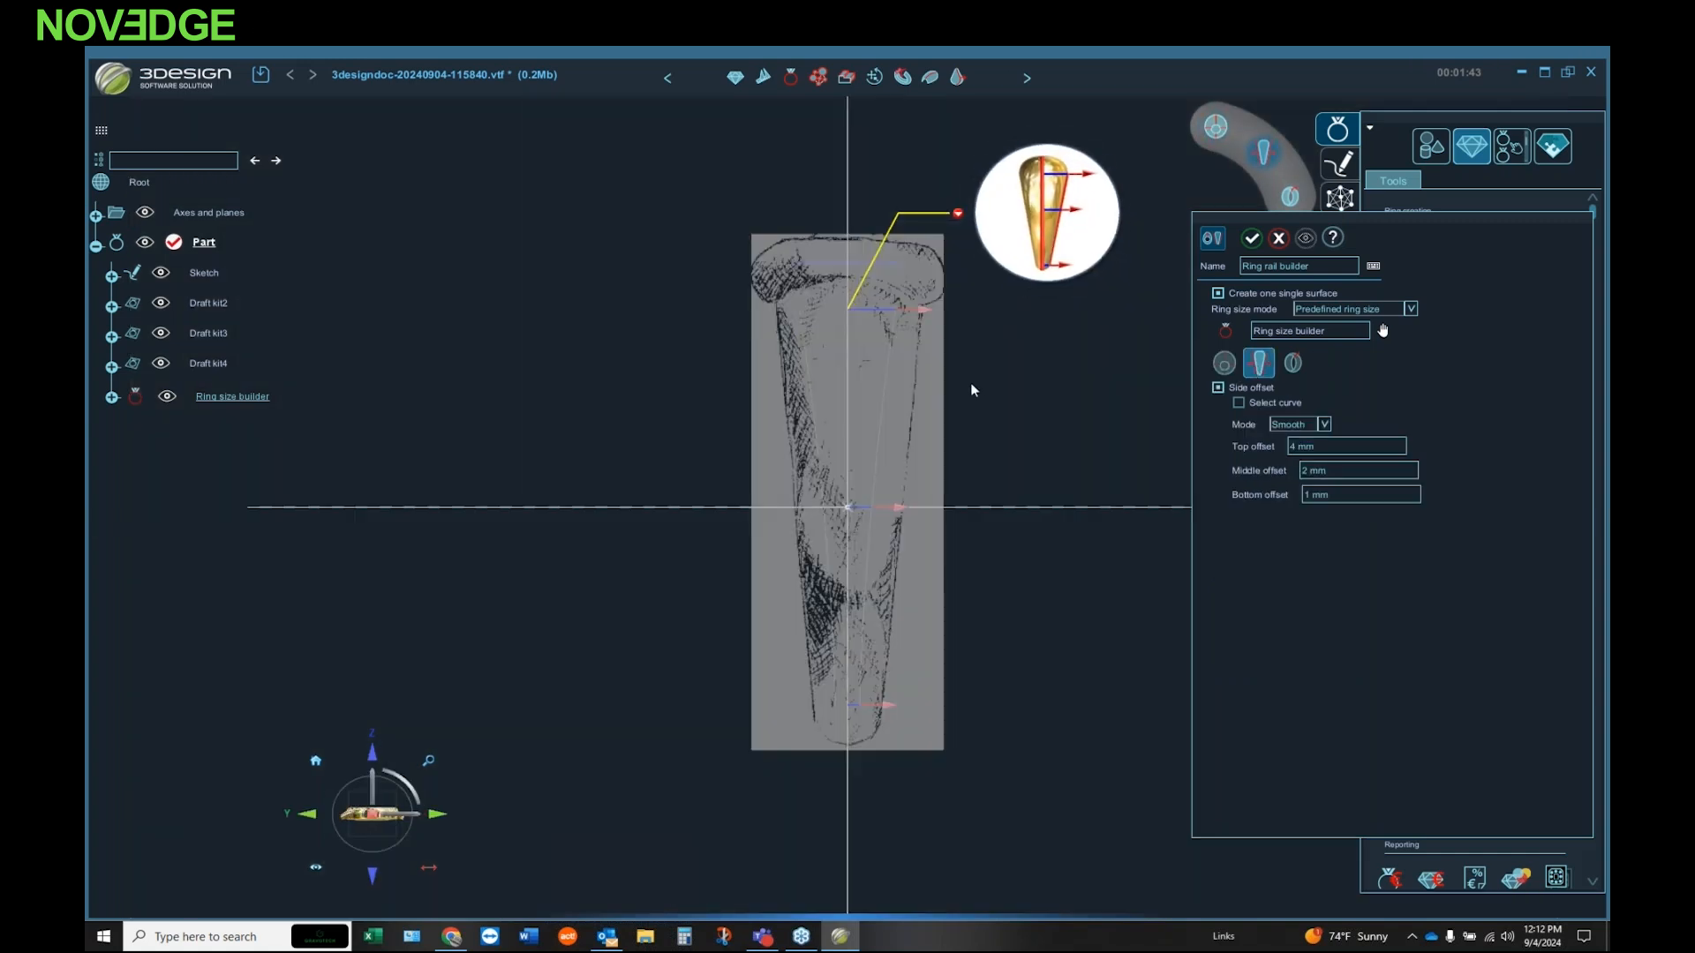
scroll(900, 306, "up", 3)
left_click_drag(943, 318, 966, 324)
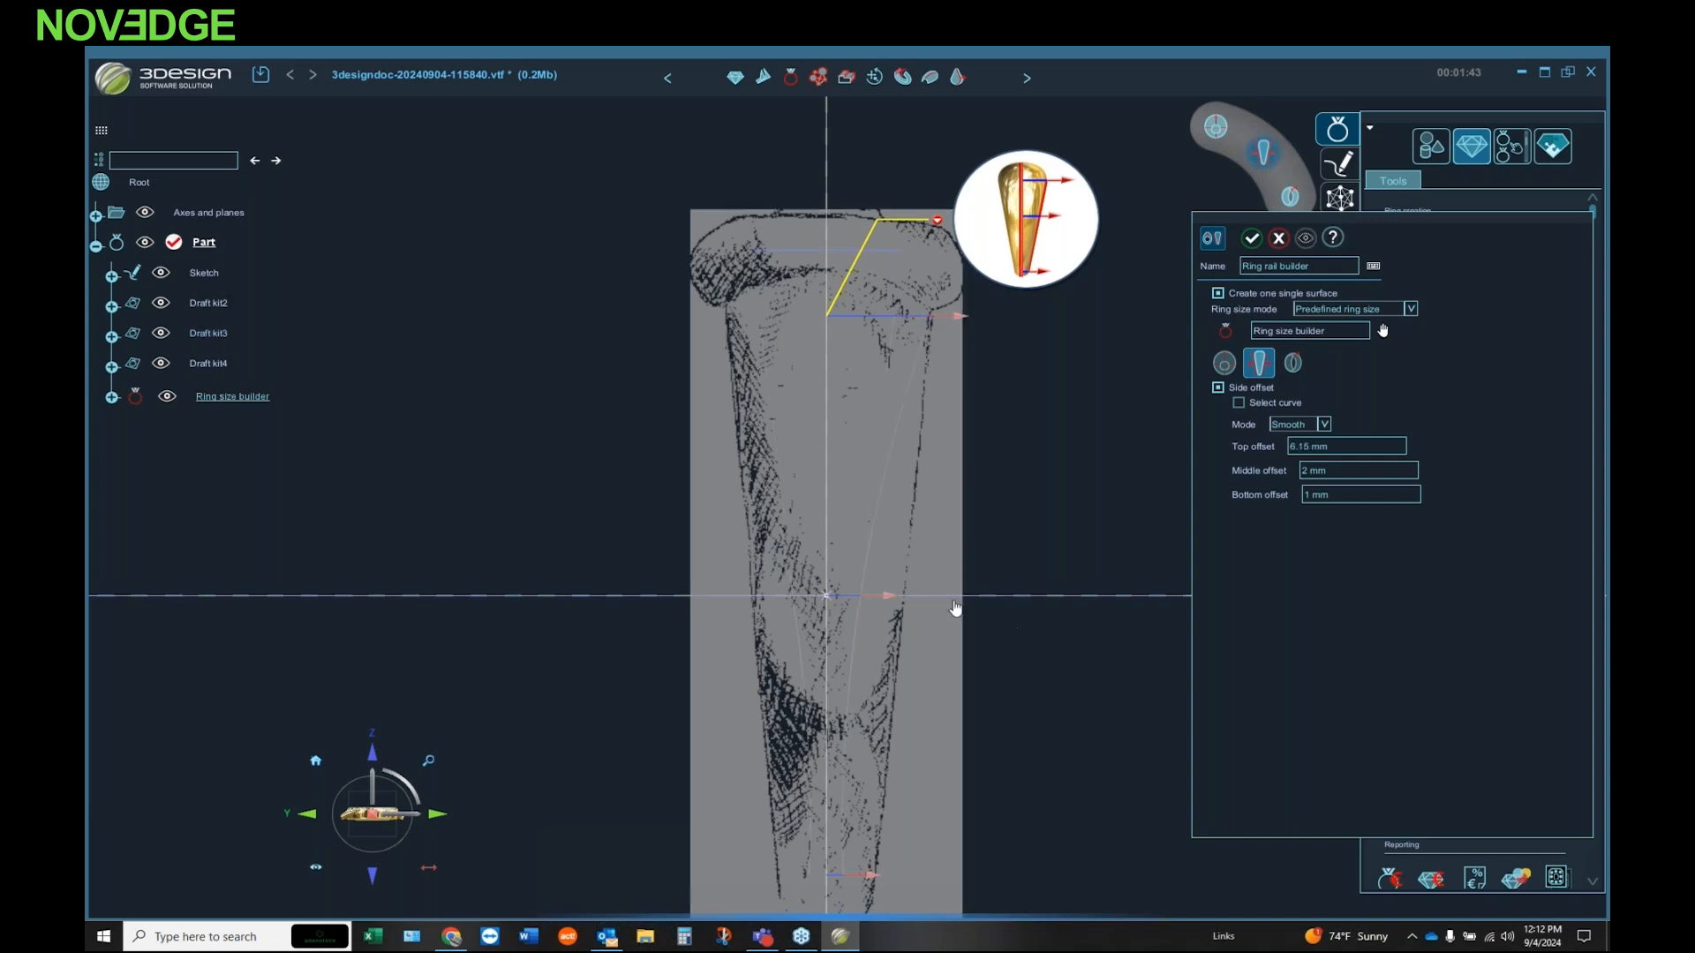
left_click_drag(893, 597, 937, 598)
scroll(878, 596, "down", 2)
left_click_drag(878, 834, 908, 831)
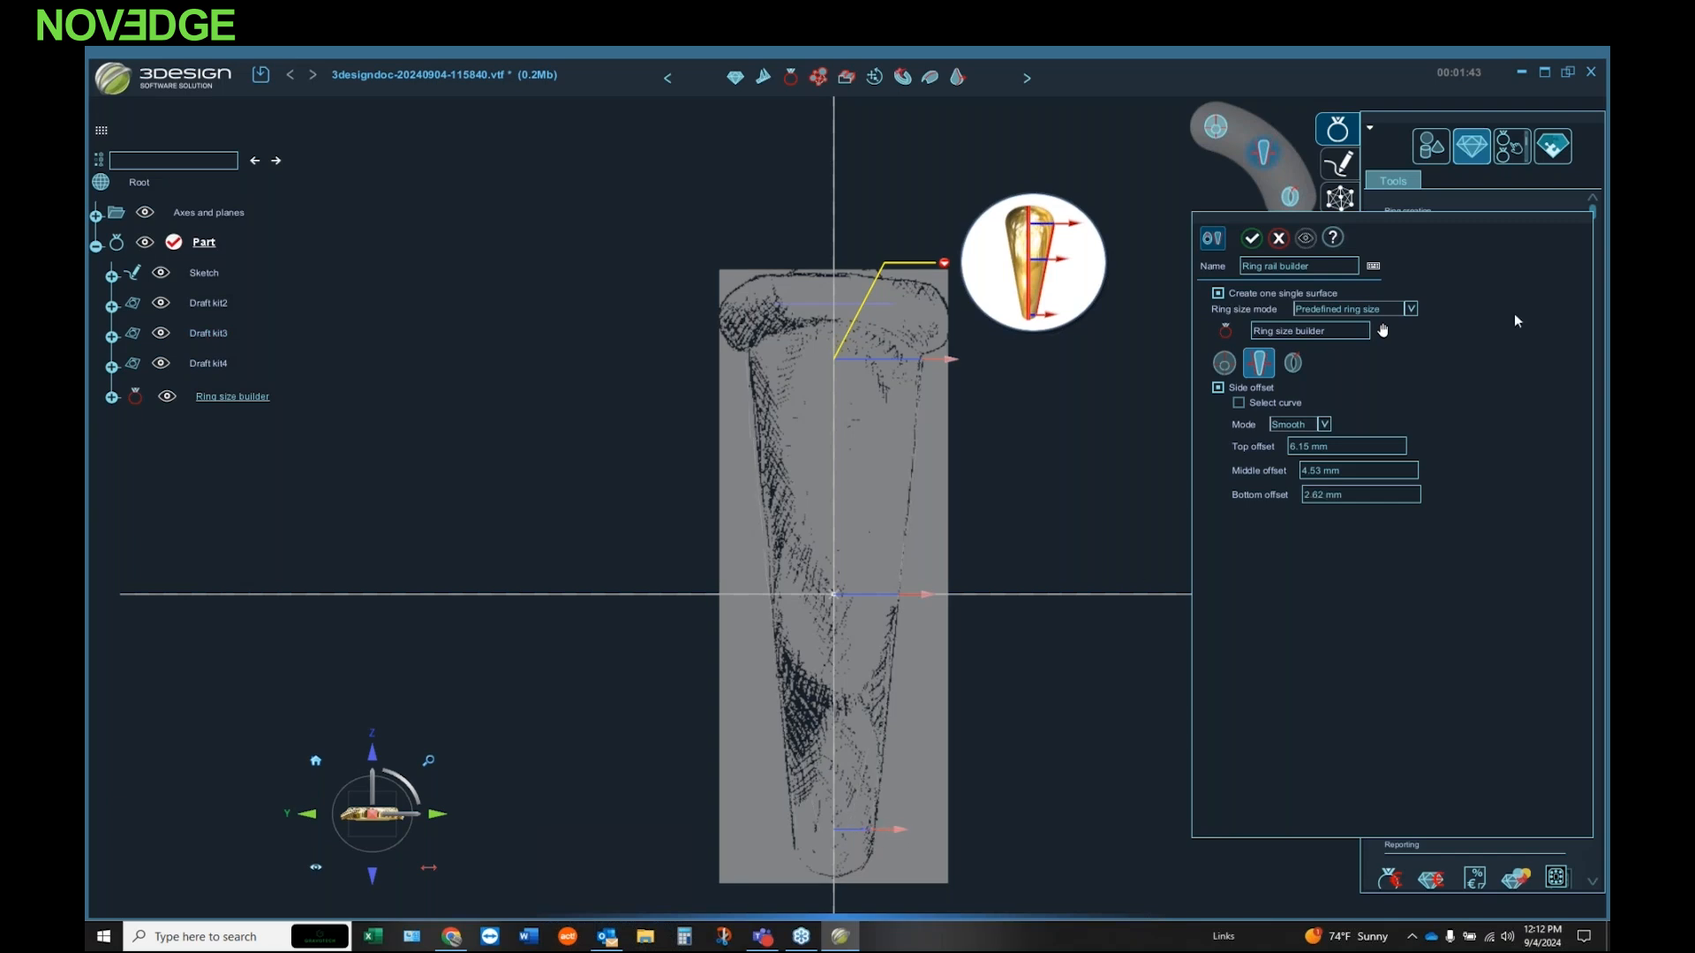
Step: Set the rail's side offsets to 6 mm top, 5 mm middle and 3 mm bottom
left_click(1359, 441)
type("6")
left_click(1358, 470)
type("5")
left_click(1353, 495)
type("3")
Step: Enable a section for the ring rail and open the symbol library, enlarged, to choose its profile
left_click(1287, 363)
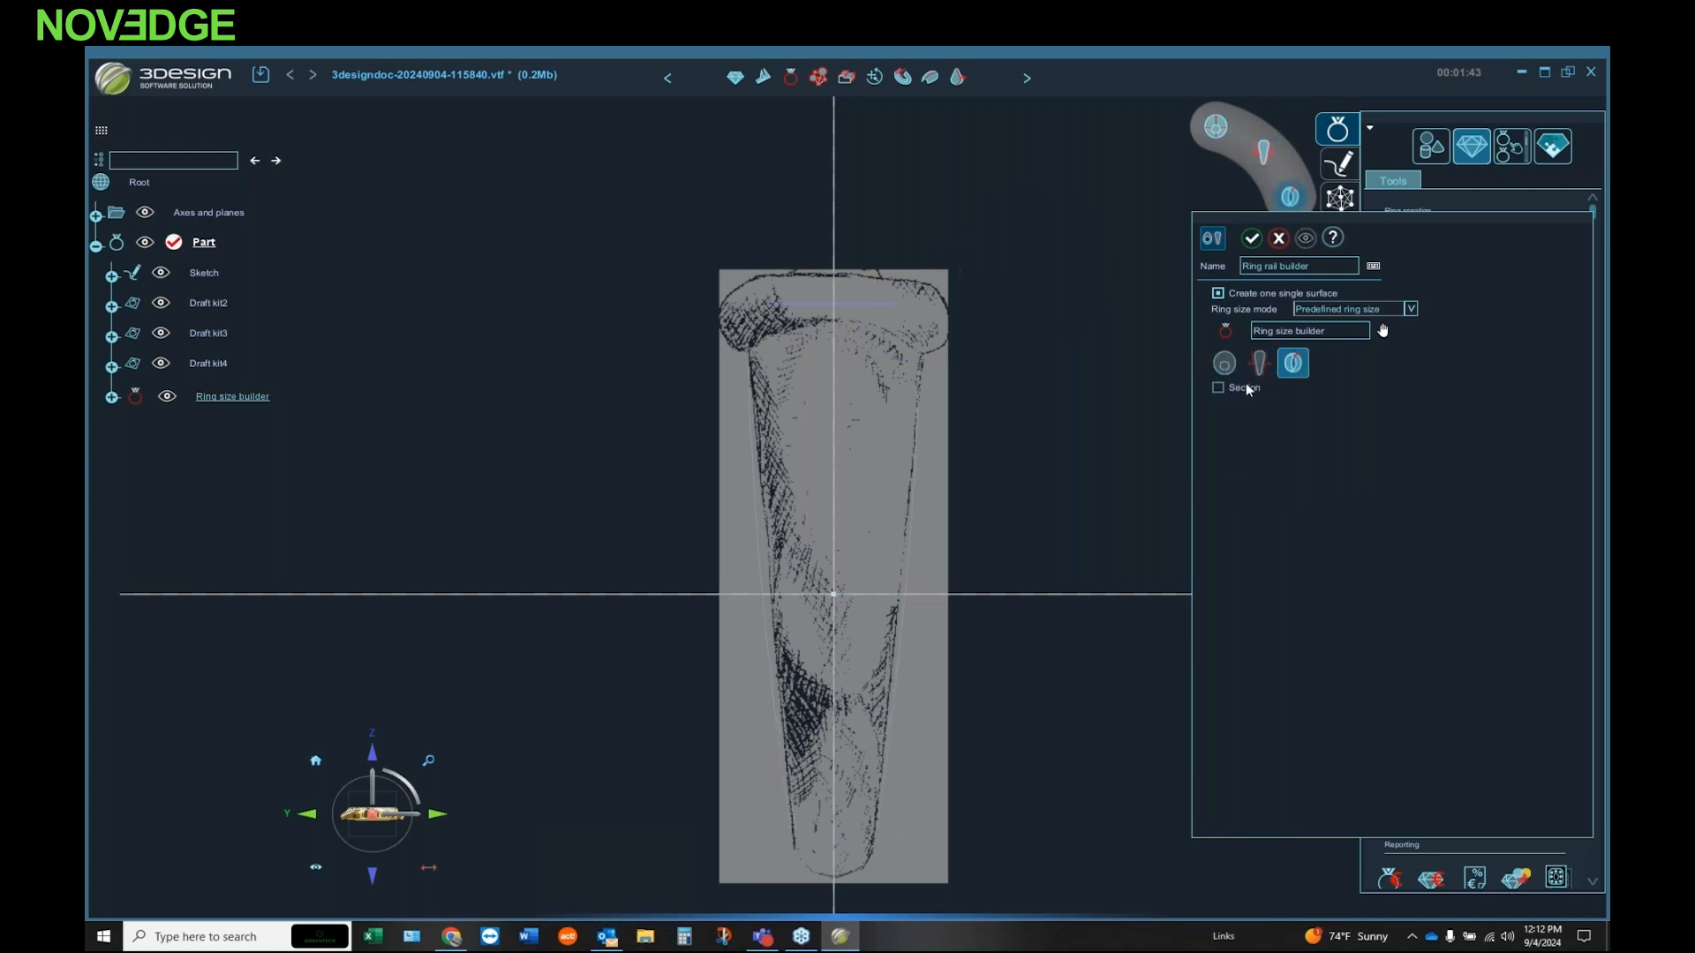
left_click(1218, 388)
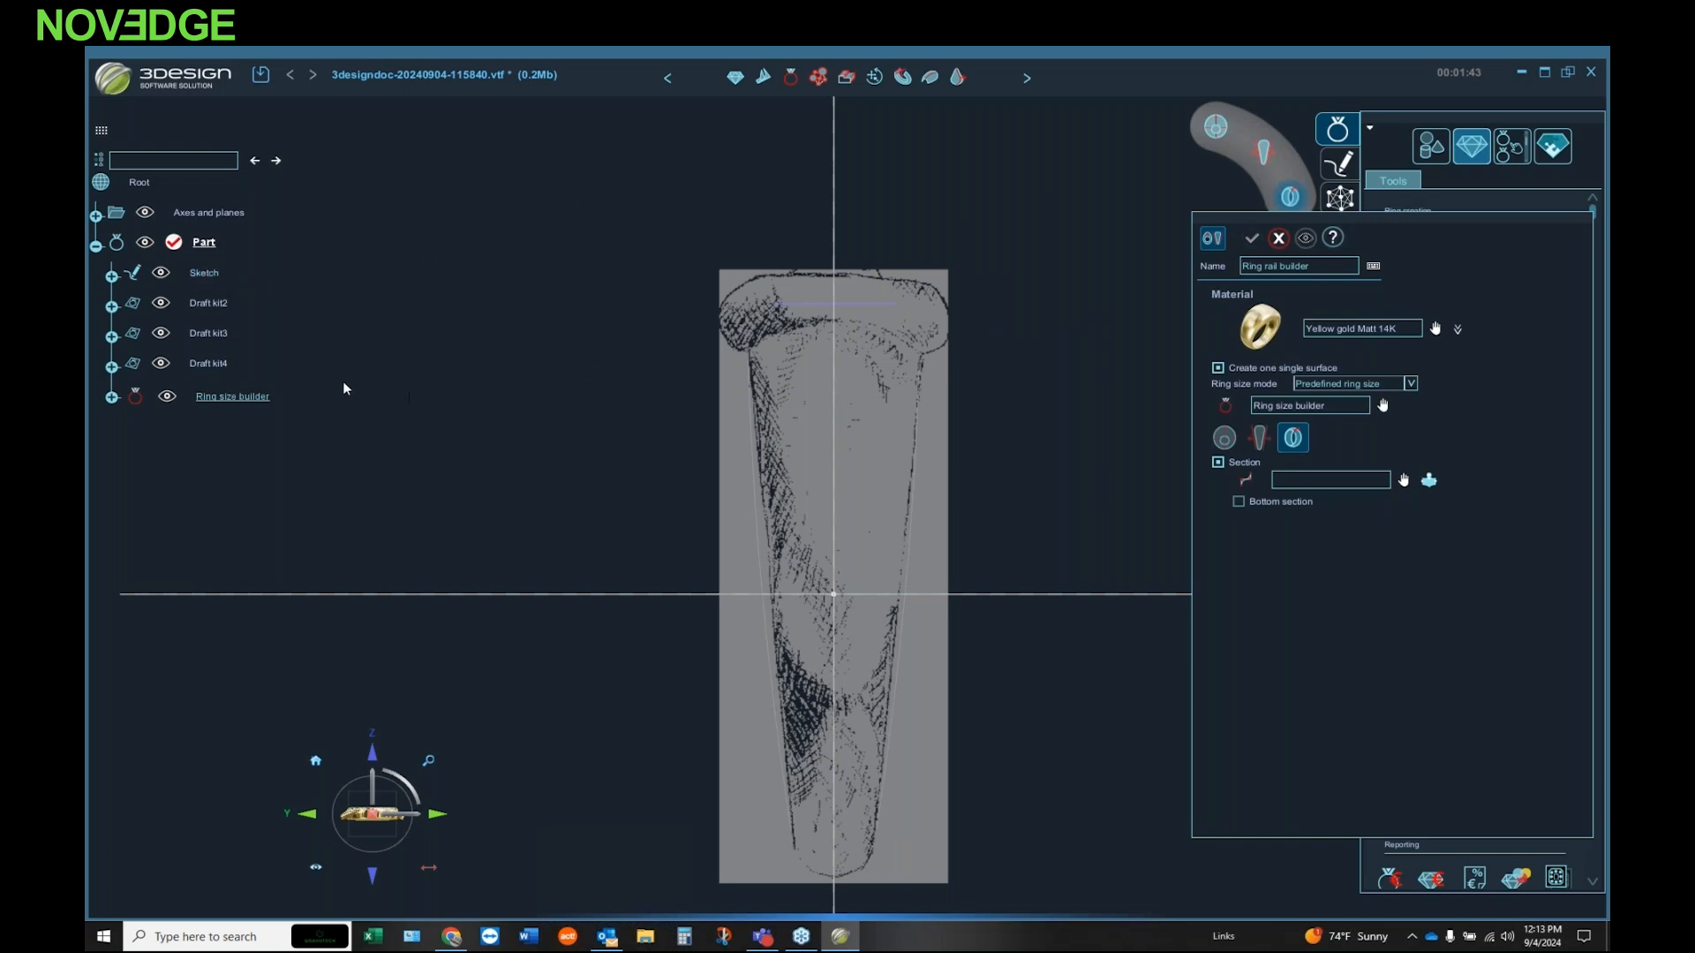
left_click(1429, 480)
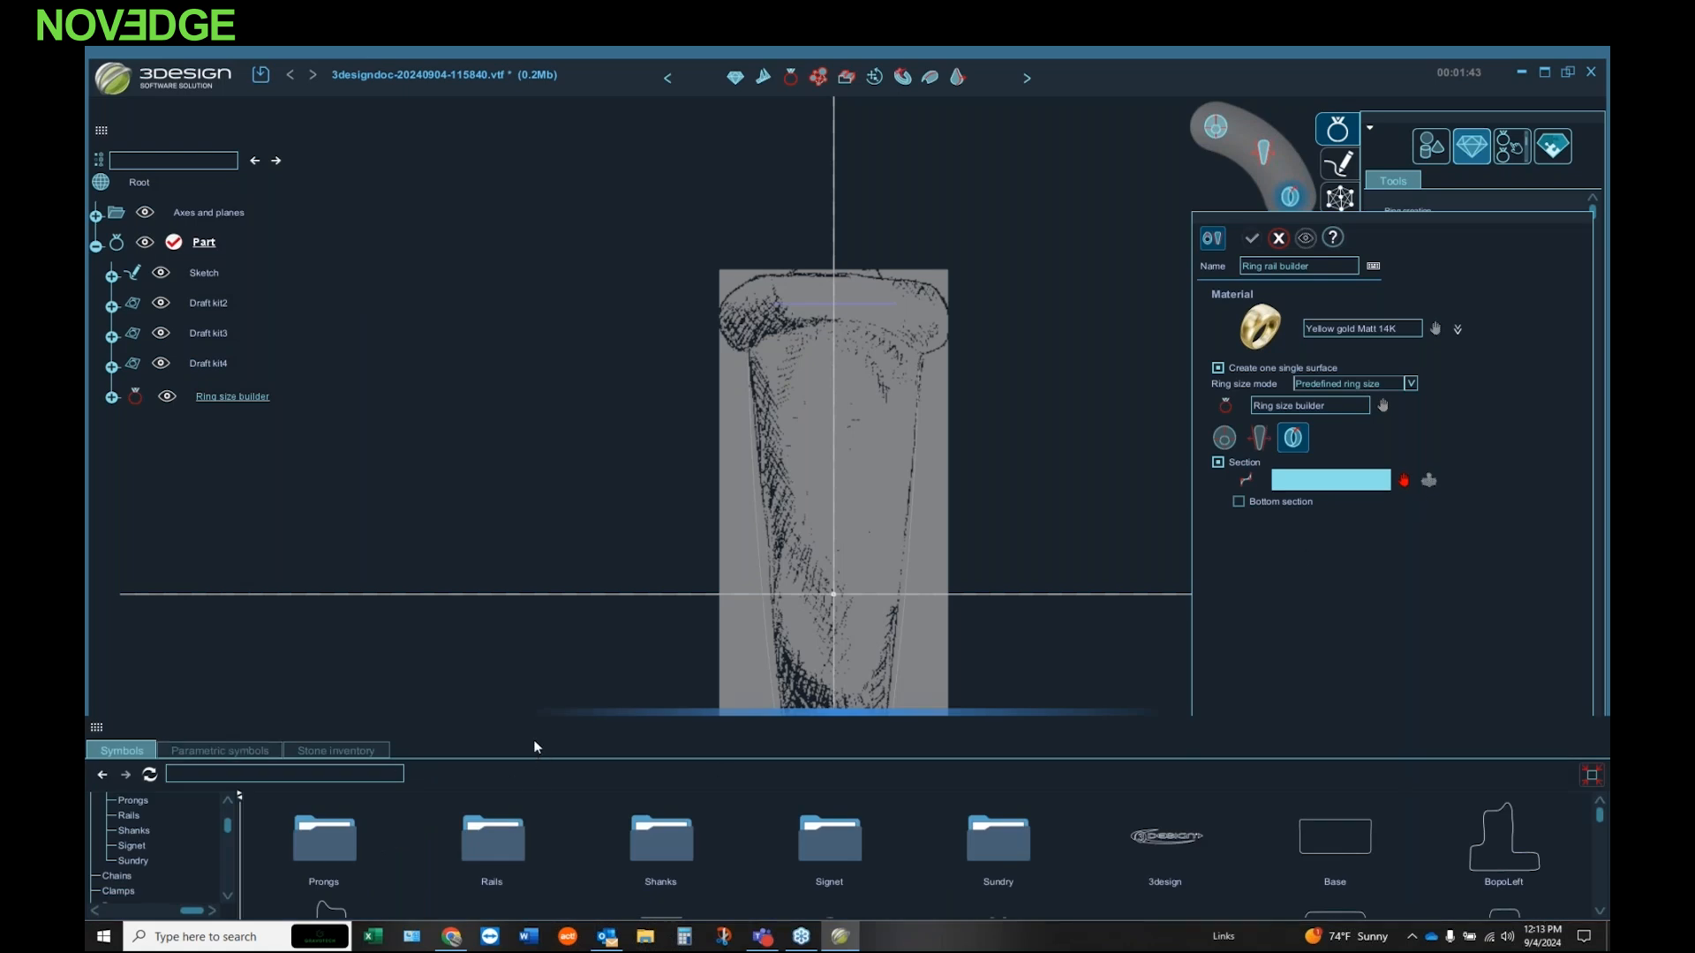
left_click_drag(568, 703, 552, 529)
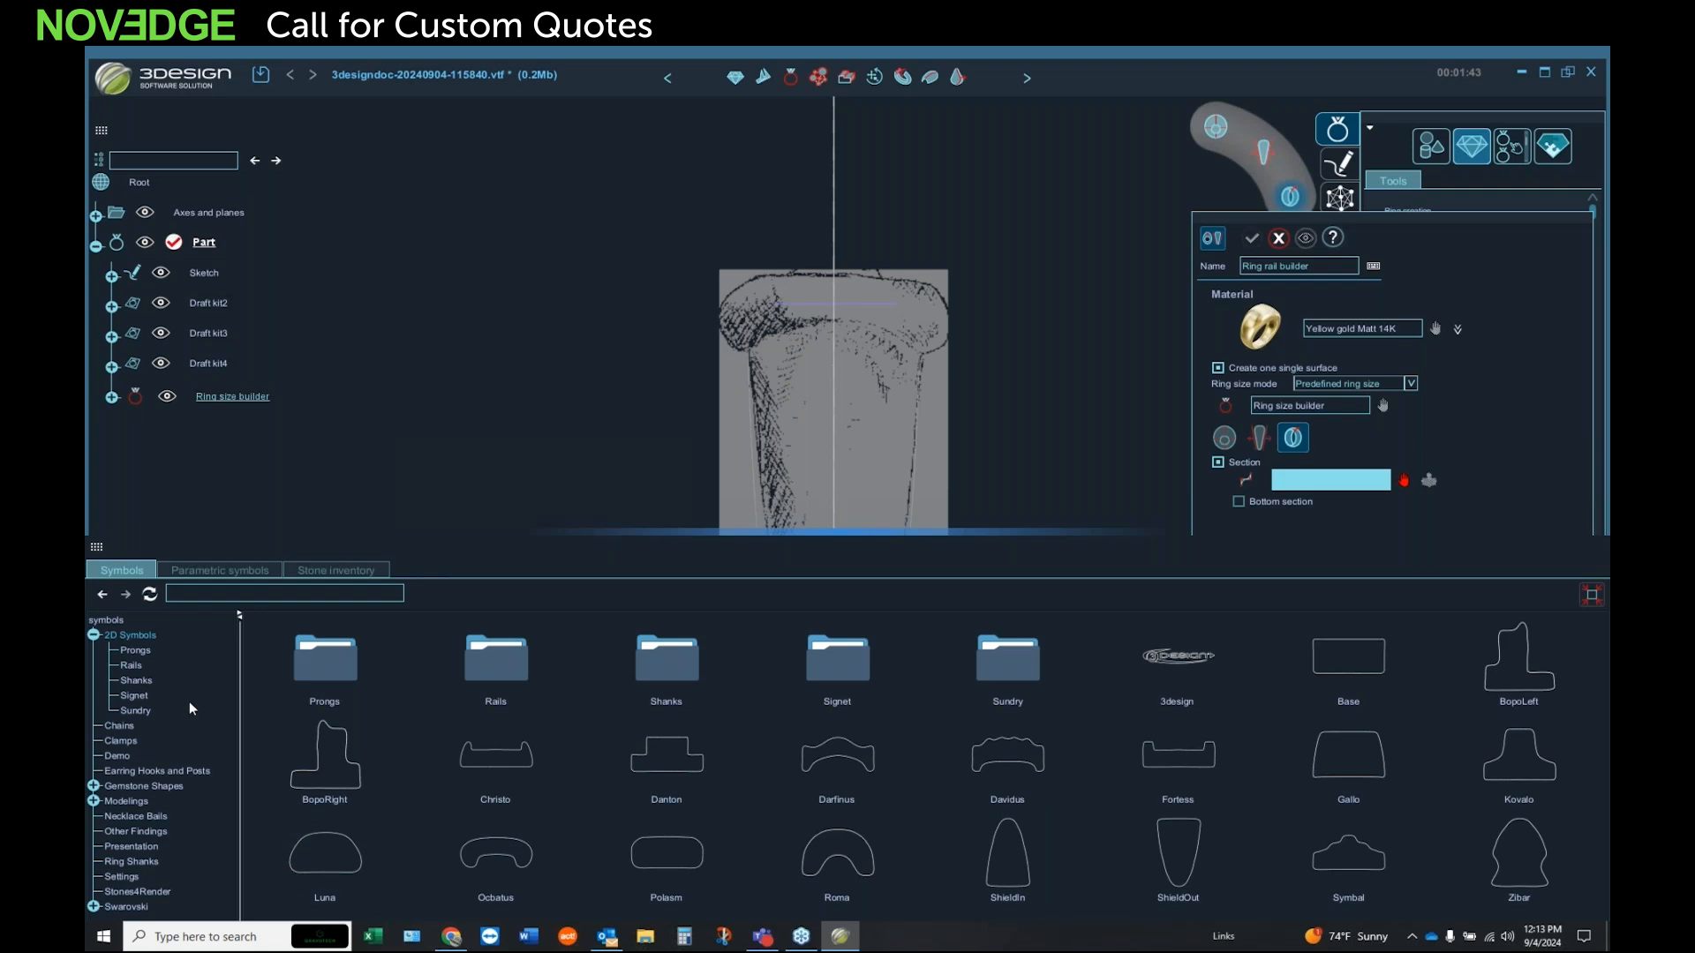
Step: Browse the symbol library's categories, from the 2D prong, rail, shank and signet profiles to chains, clamps, findings, ring shanks and settings
left_click(130, 651)
left_click(135, 664)
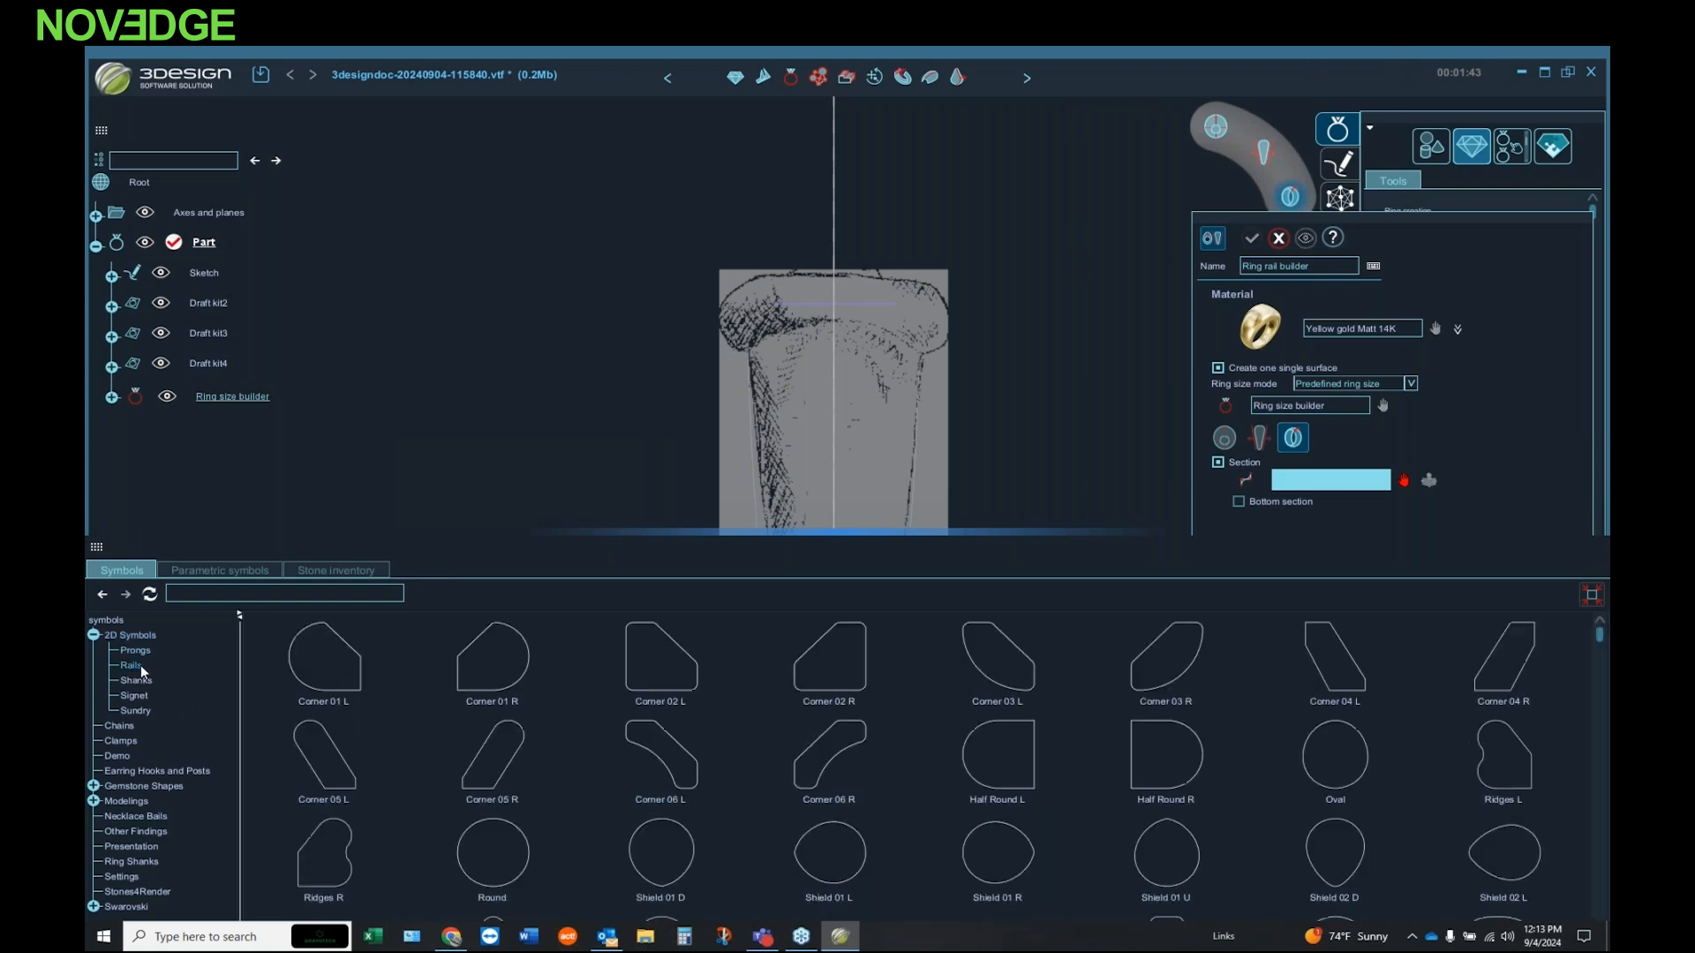
left_click(136, 681)
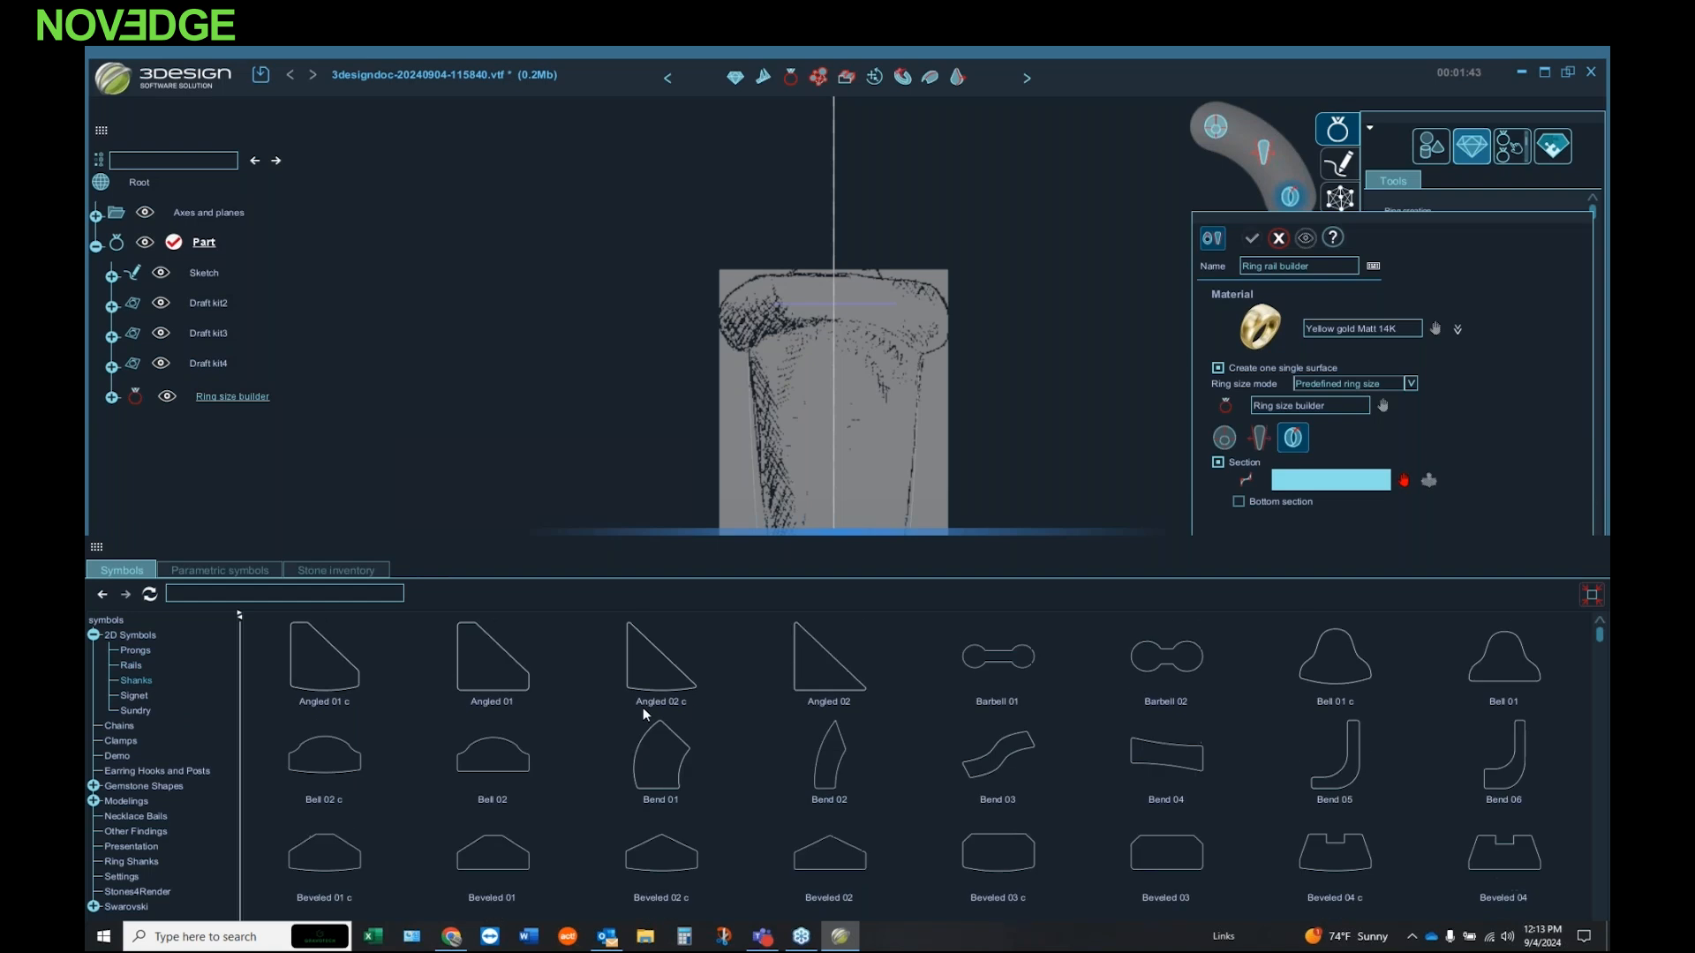
left_click(134, 696)
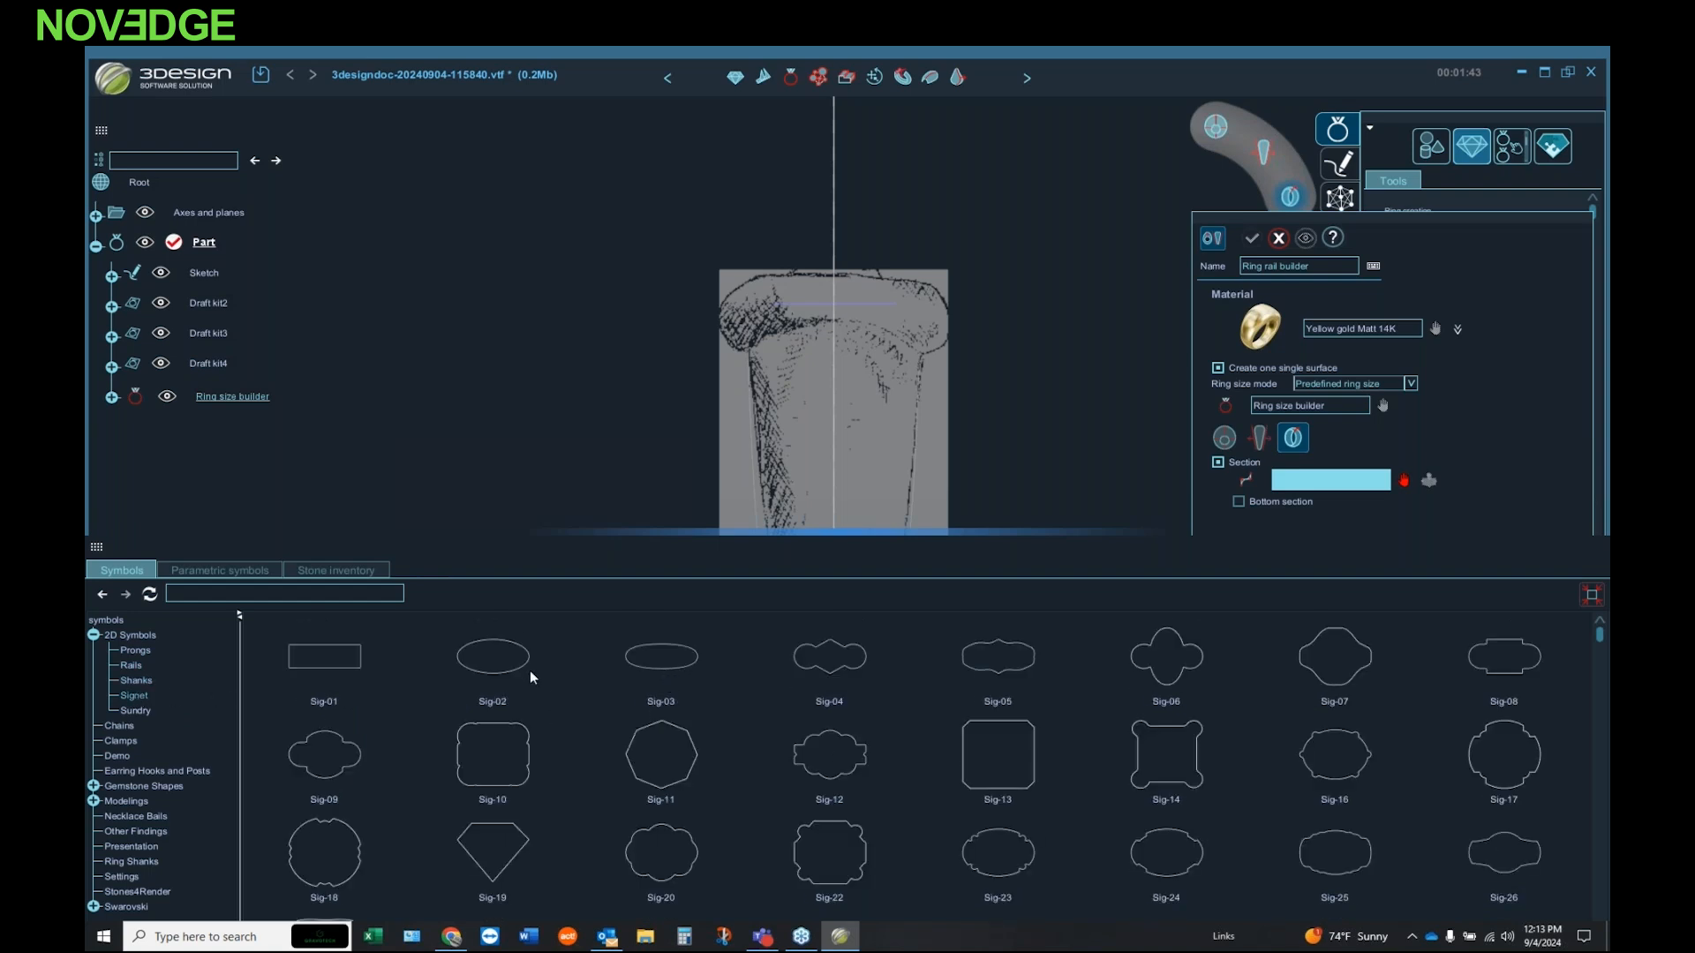
left_click(125, 725)
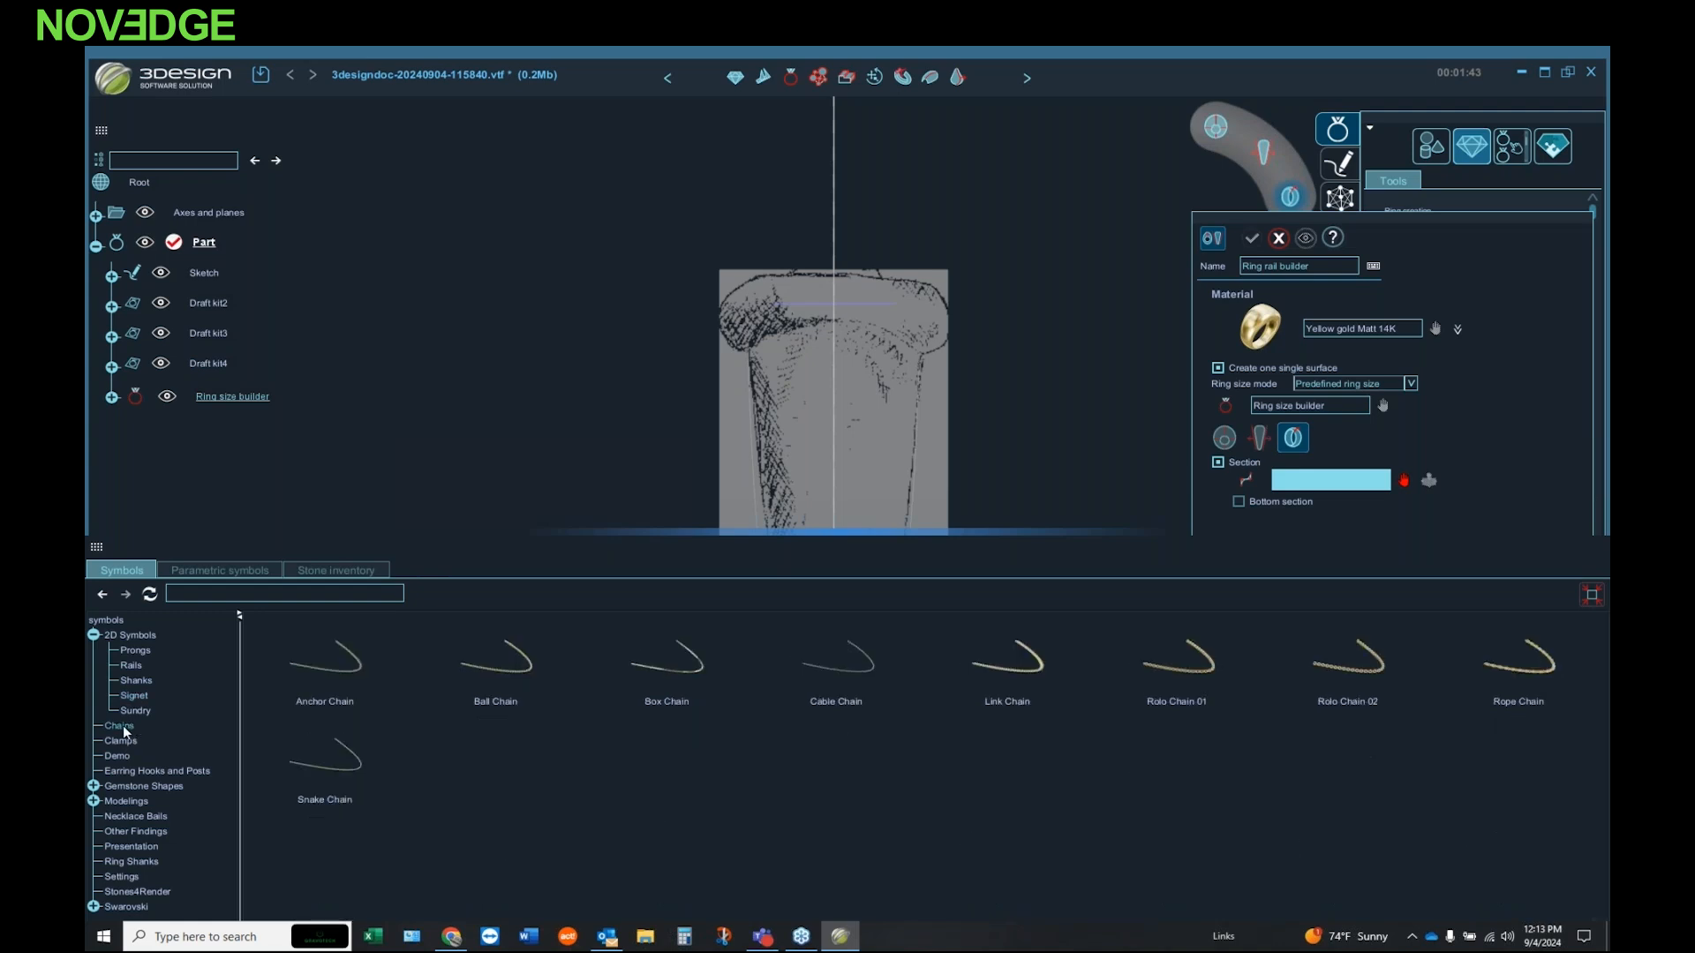
left_click(130, 744)
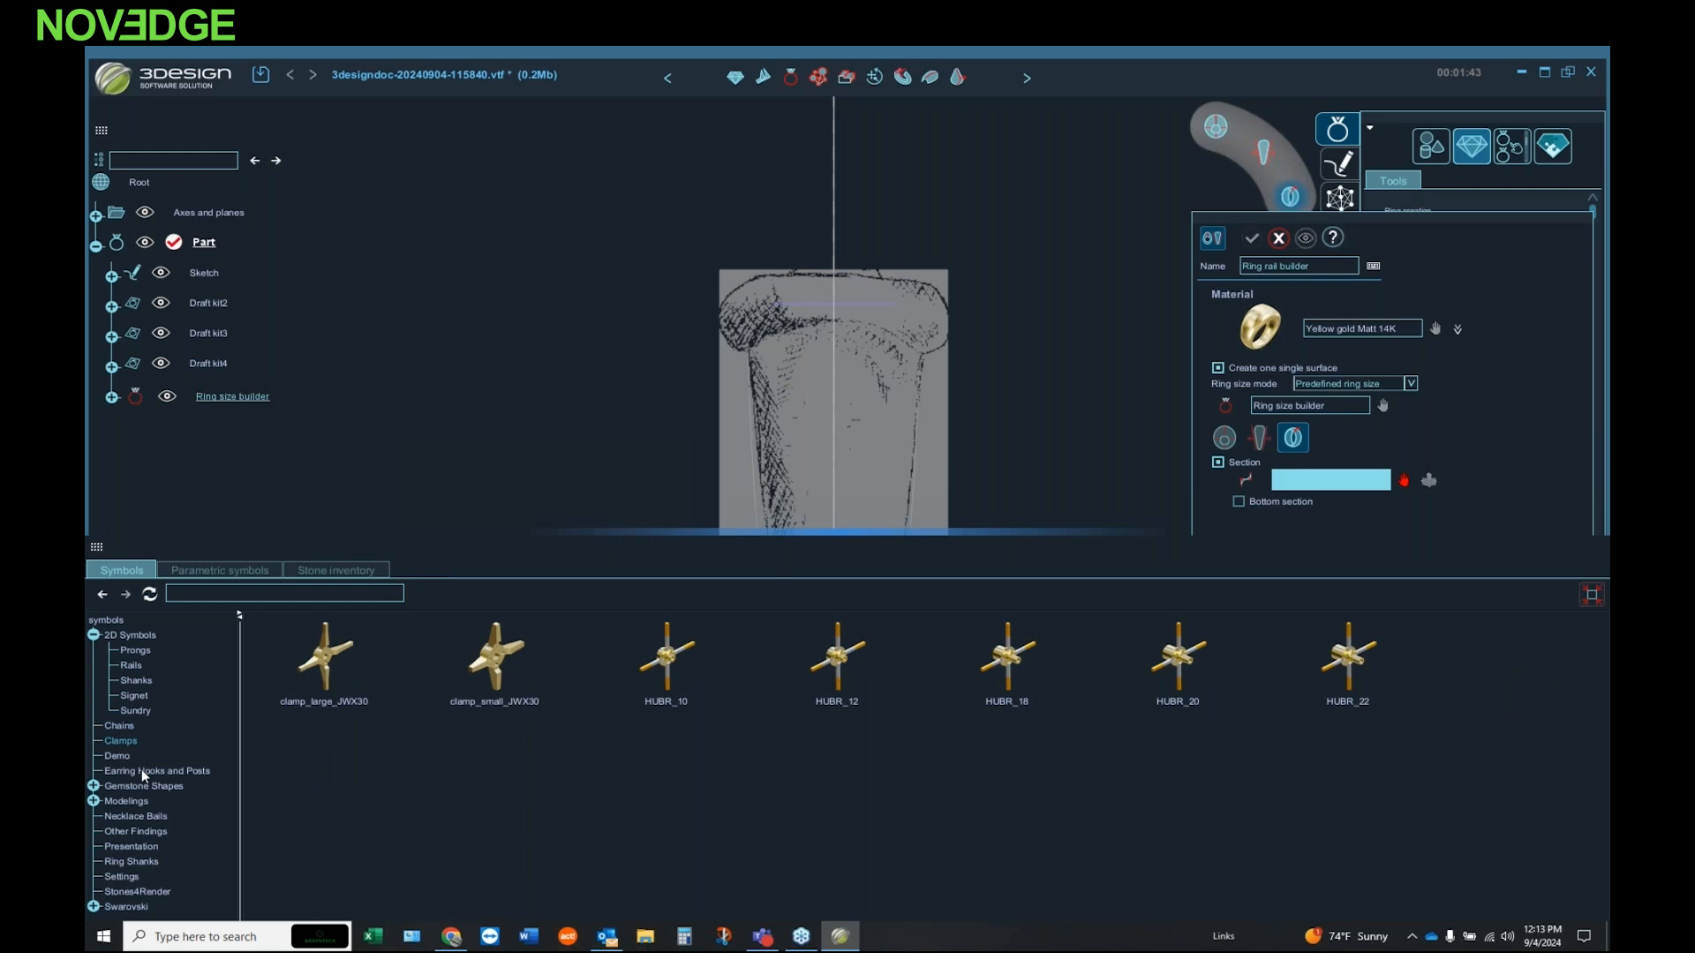
left_click(141, 771)
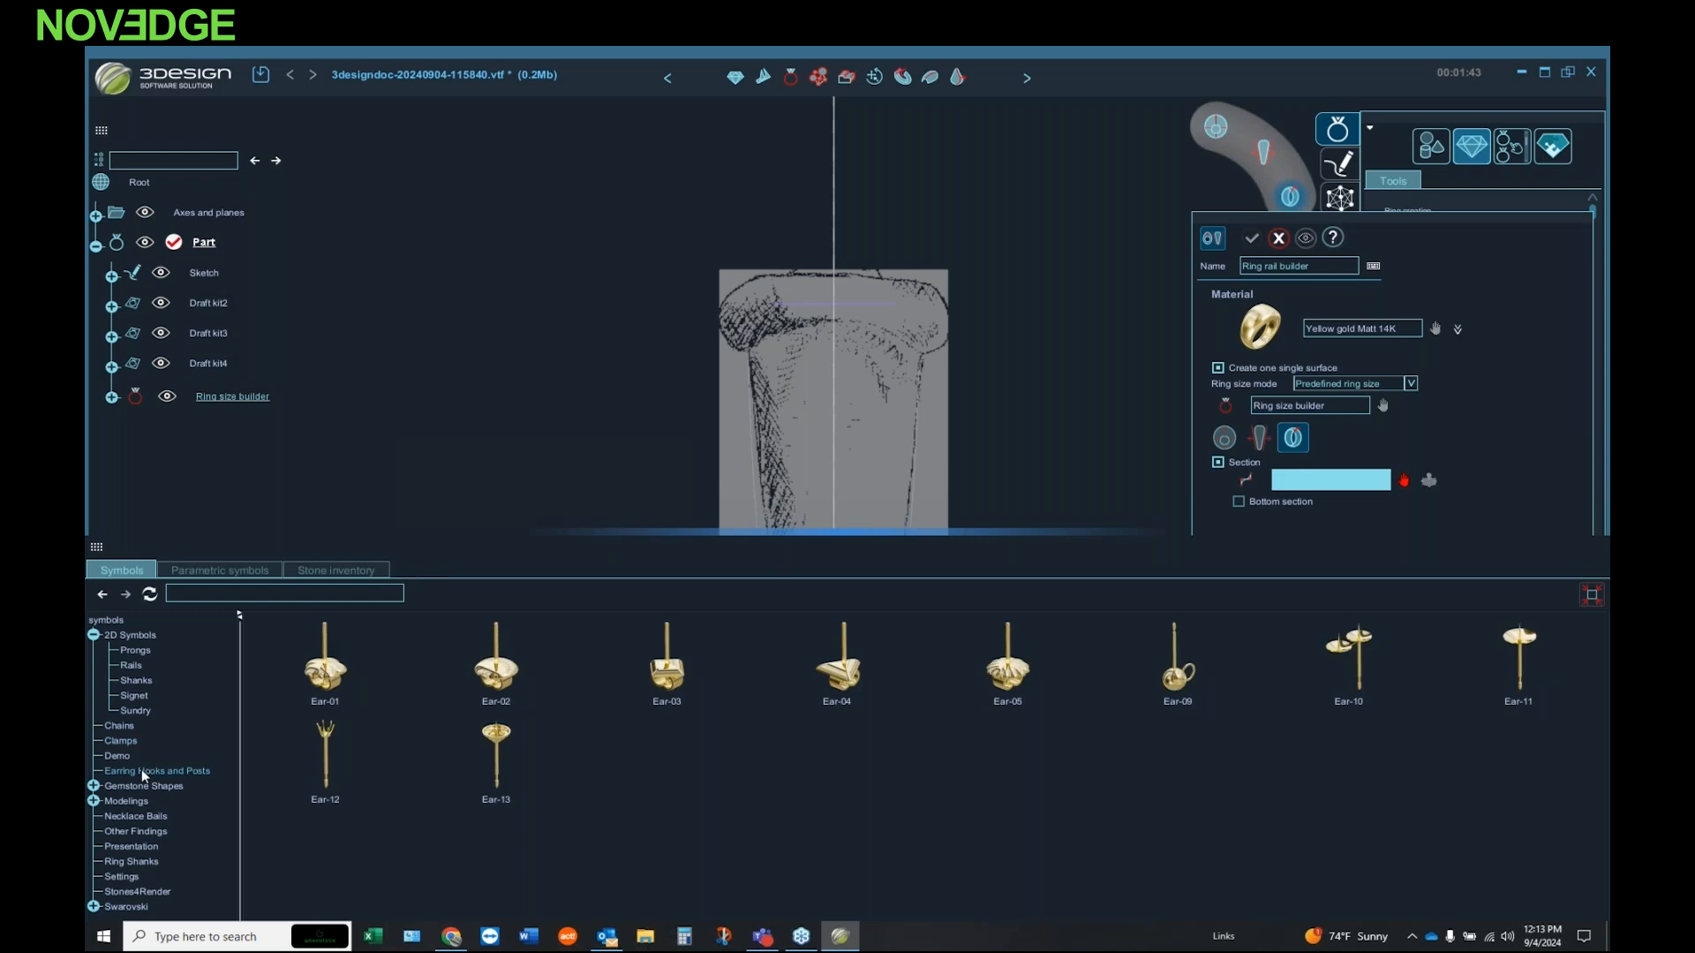
left_click(150, 817)
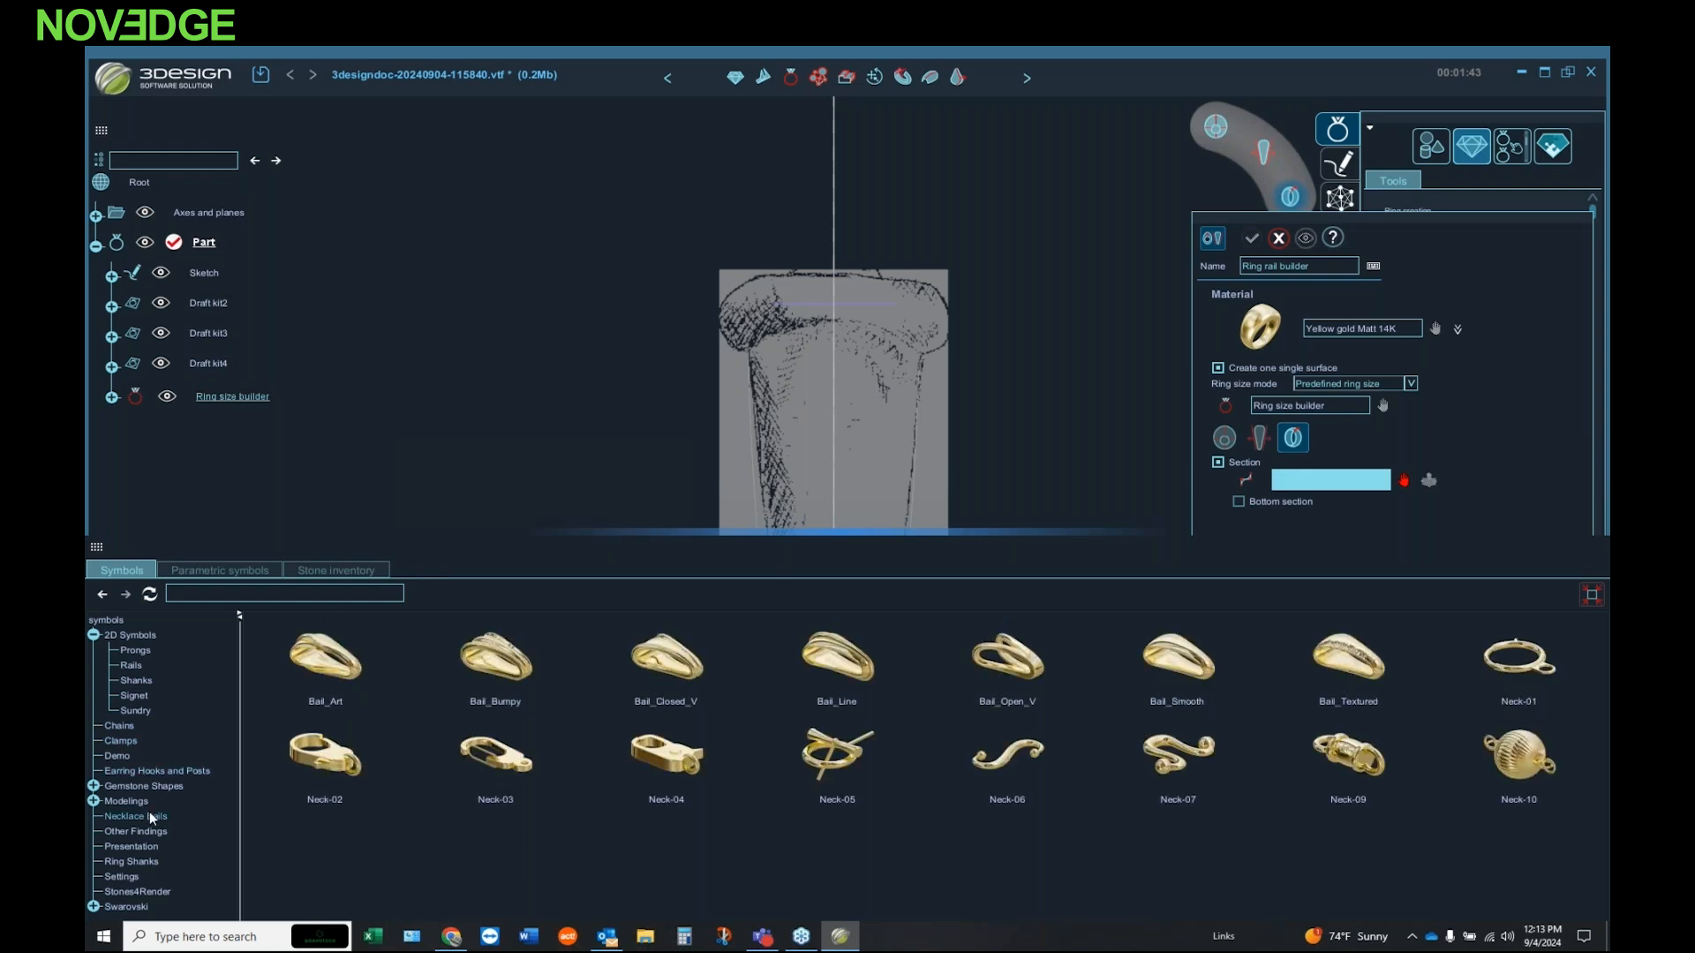
left_click(154, 862)
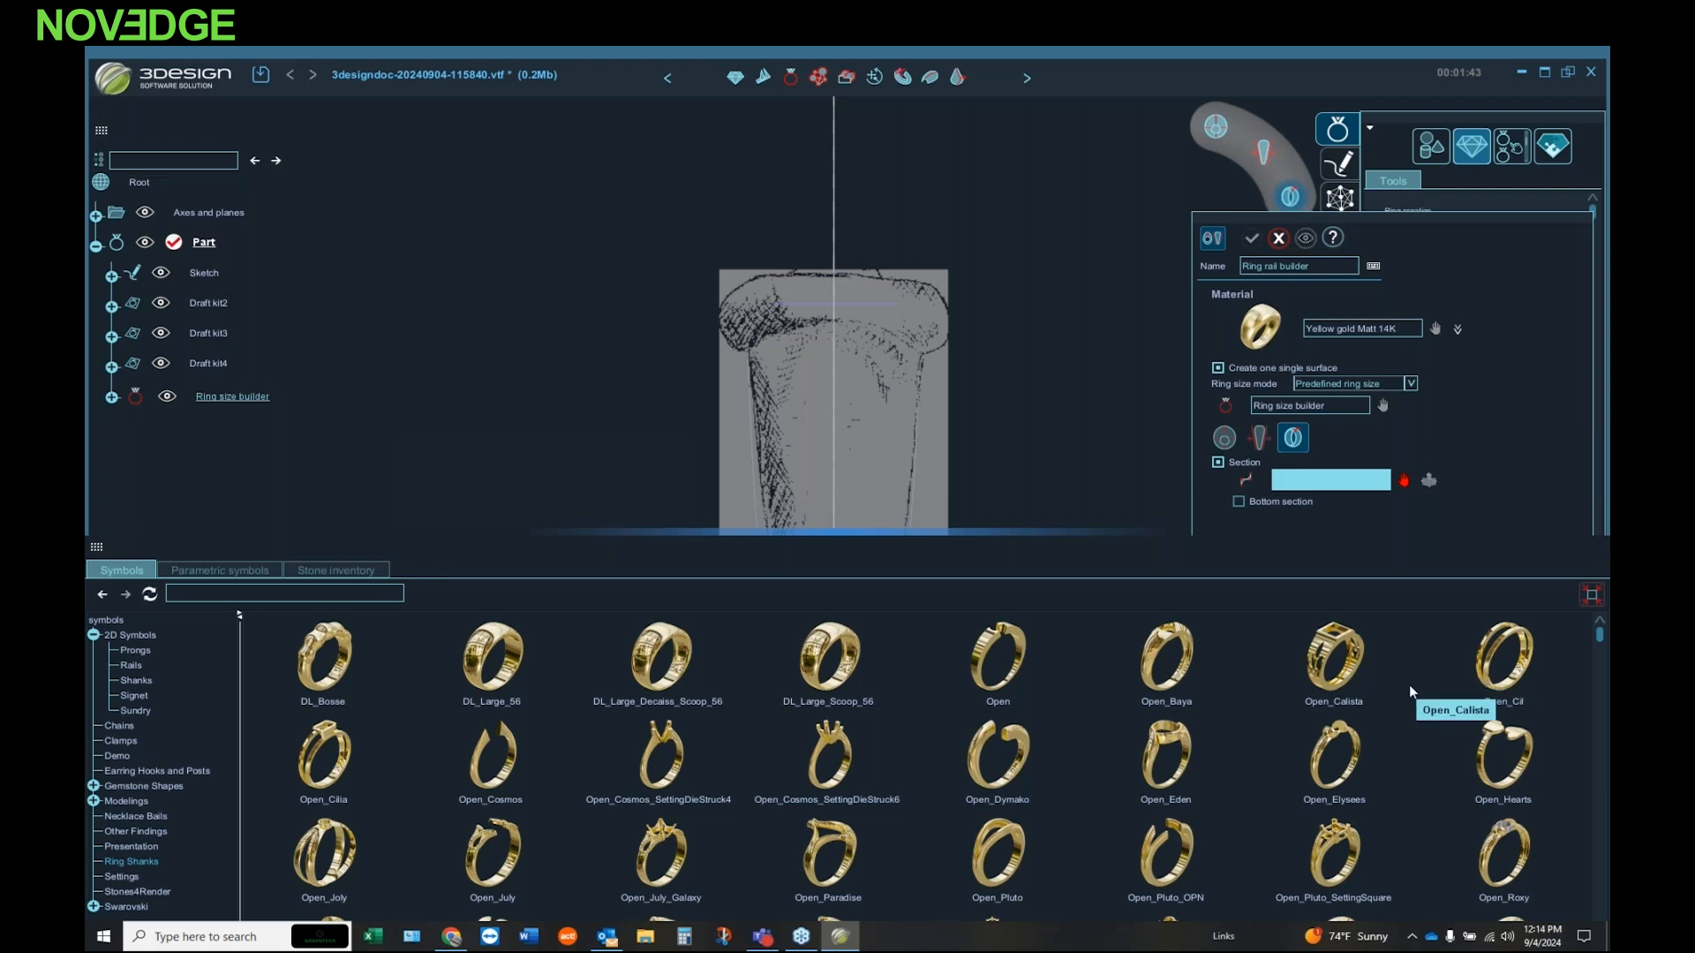
left_click(120, 878)
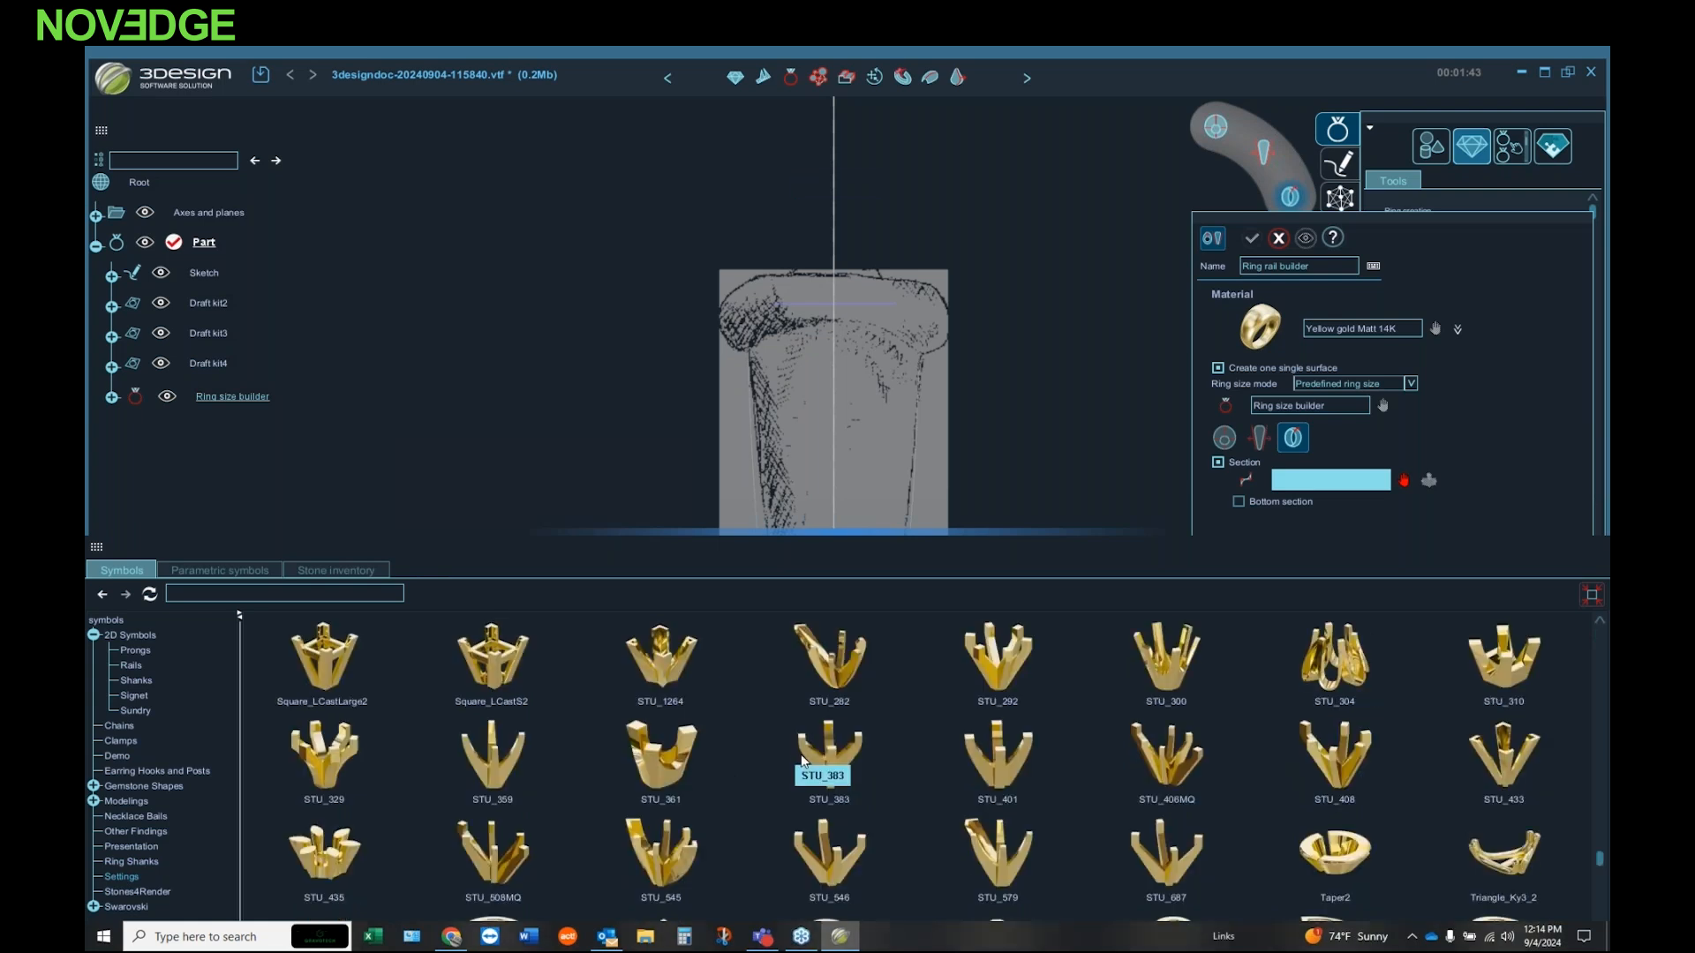
scroll(802, 763, "down", 10)
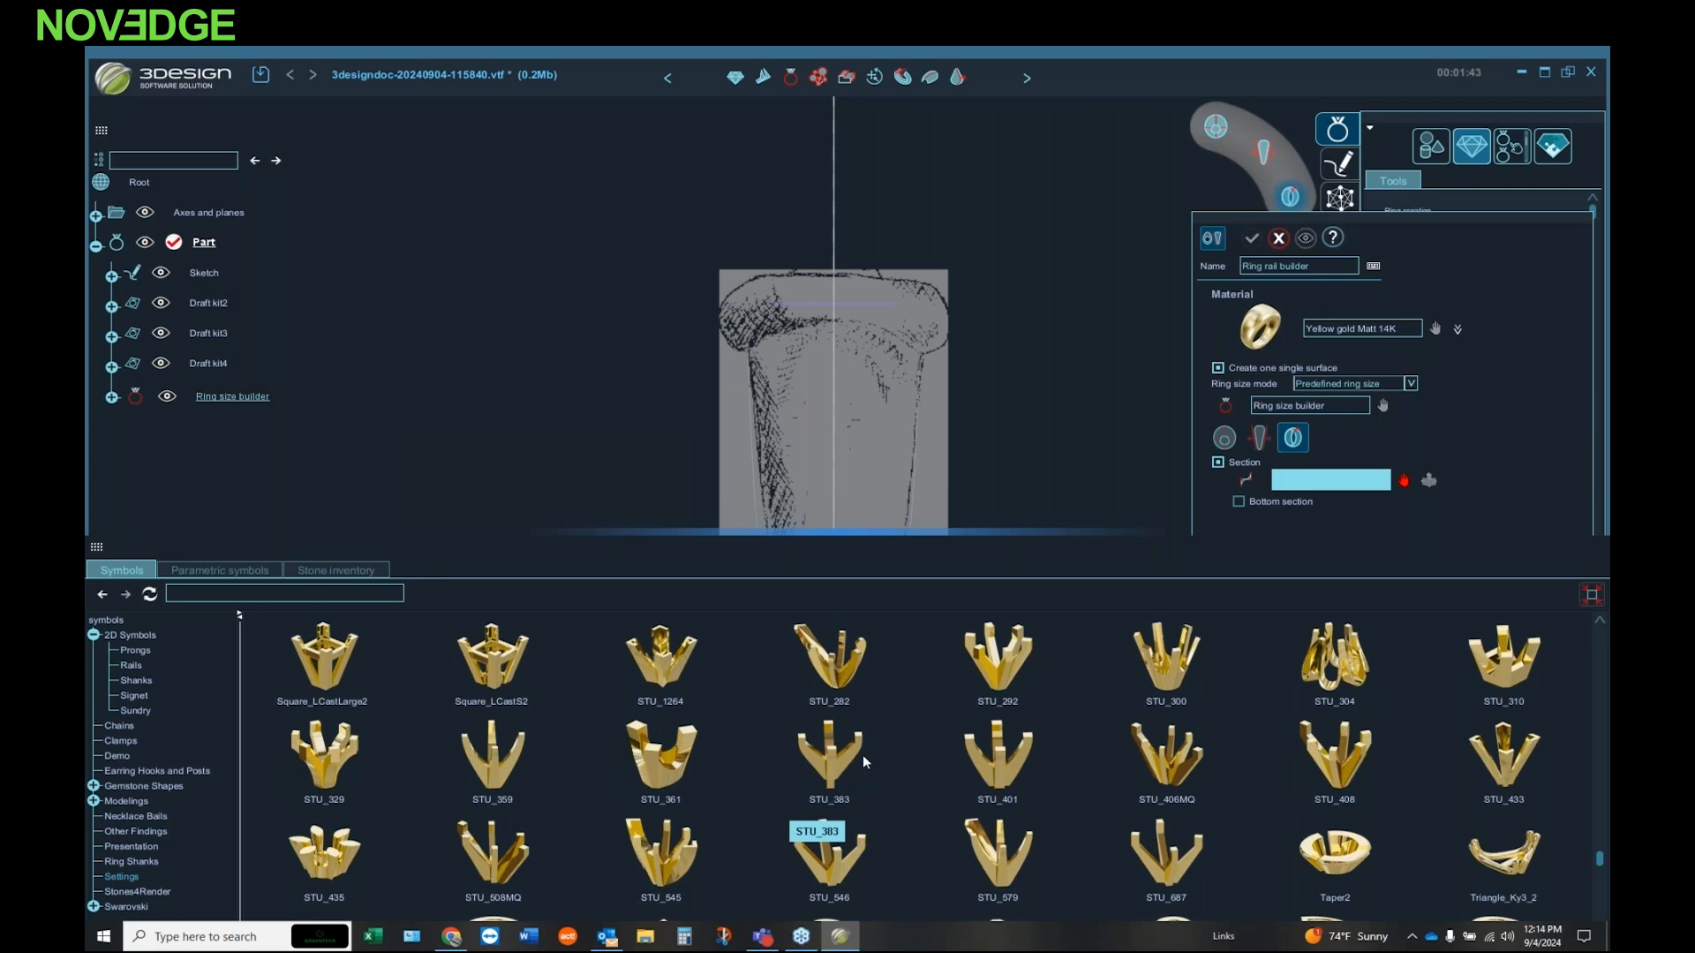
scroll(874, 761, "up", 10)
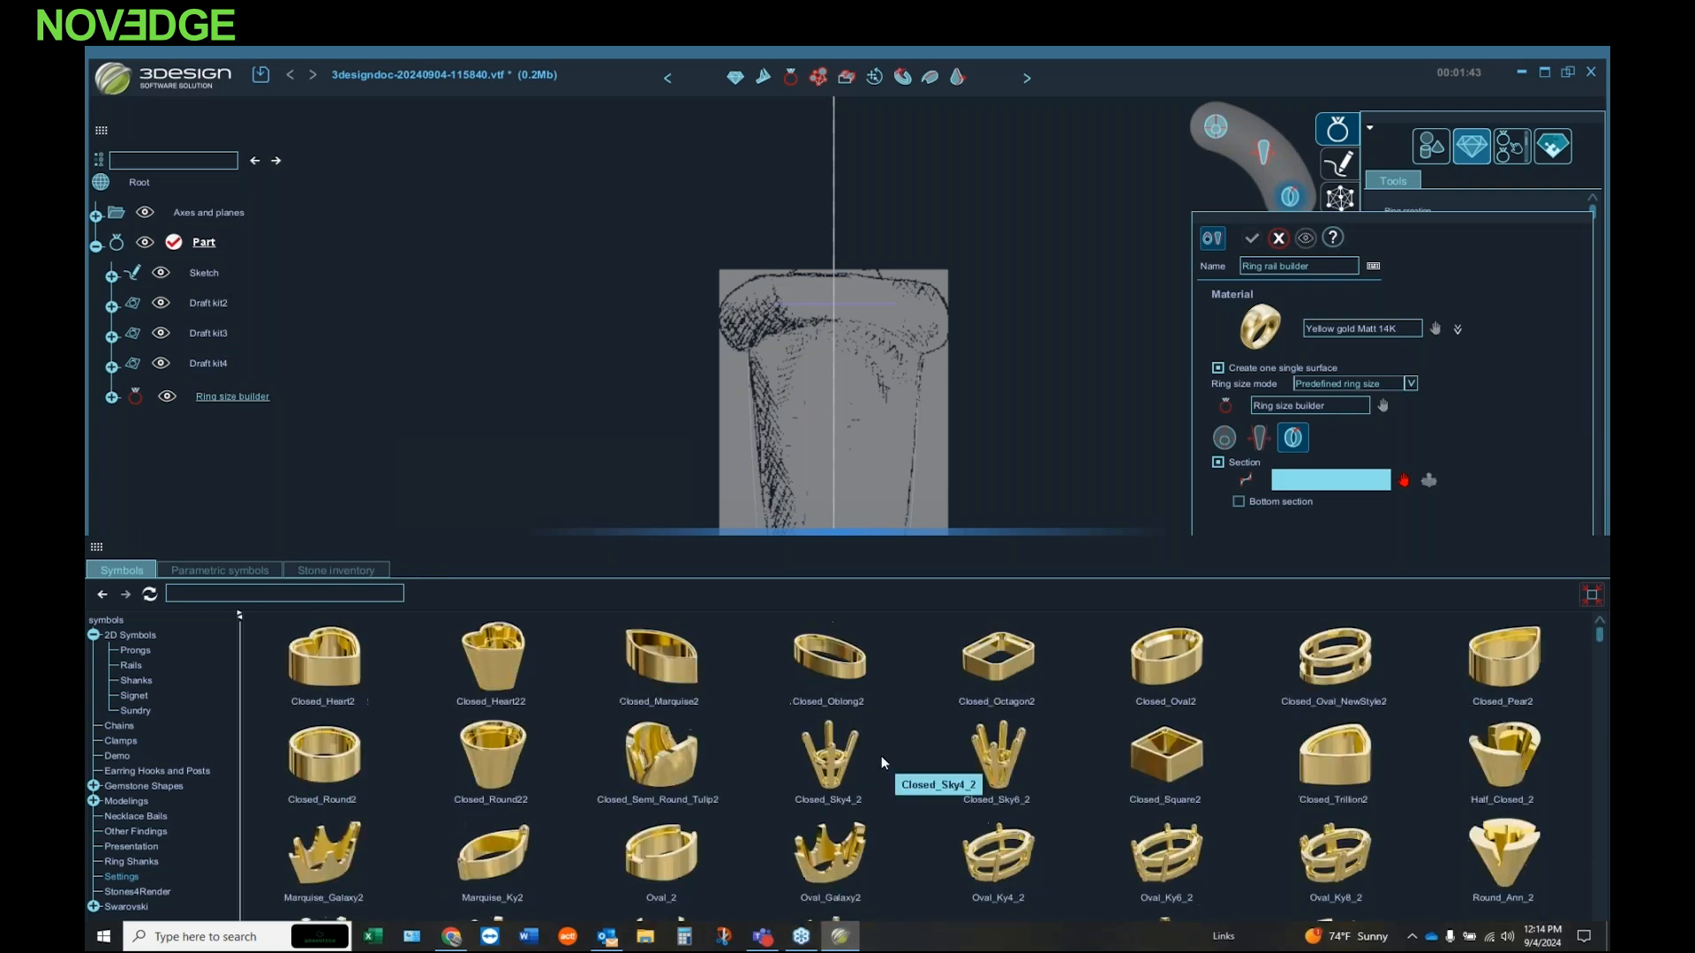
Step: Choose the Half Round 09 shank profile from the 2D symbols as the ring rail's section
left_click(144, 682)
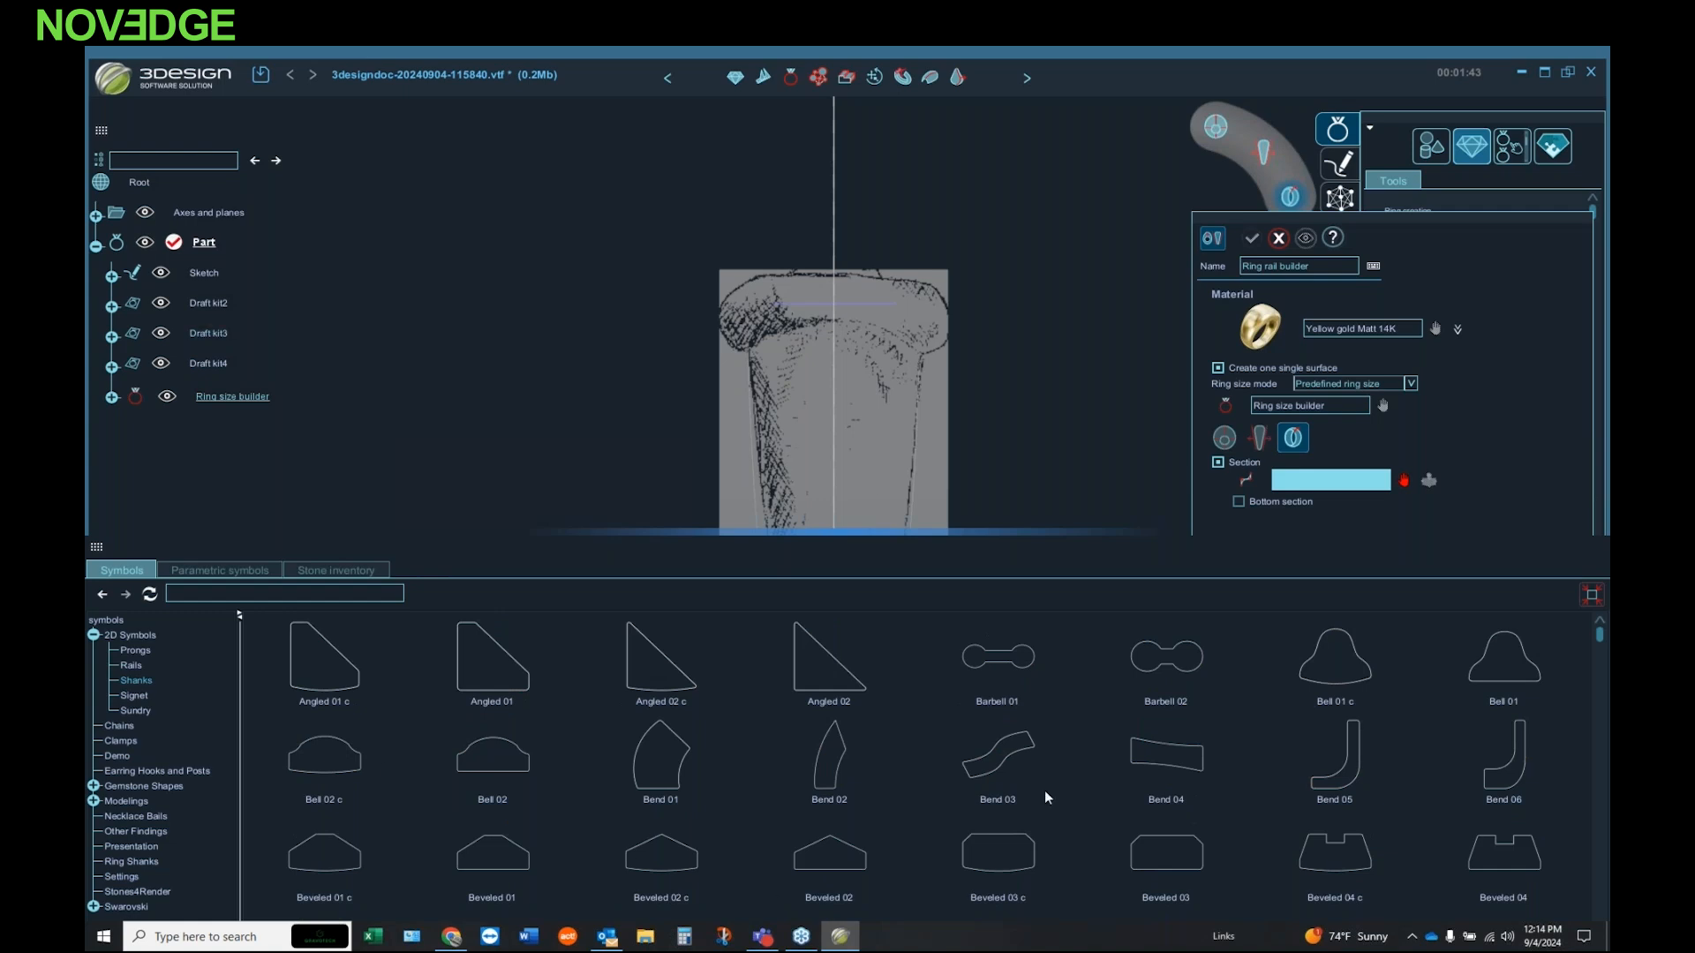
scroll(853, 706, "down", 5)
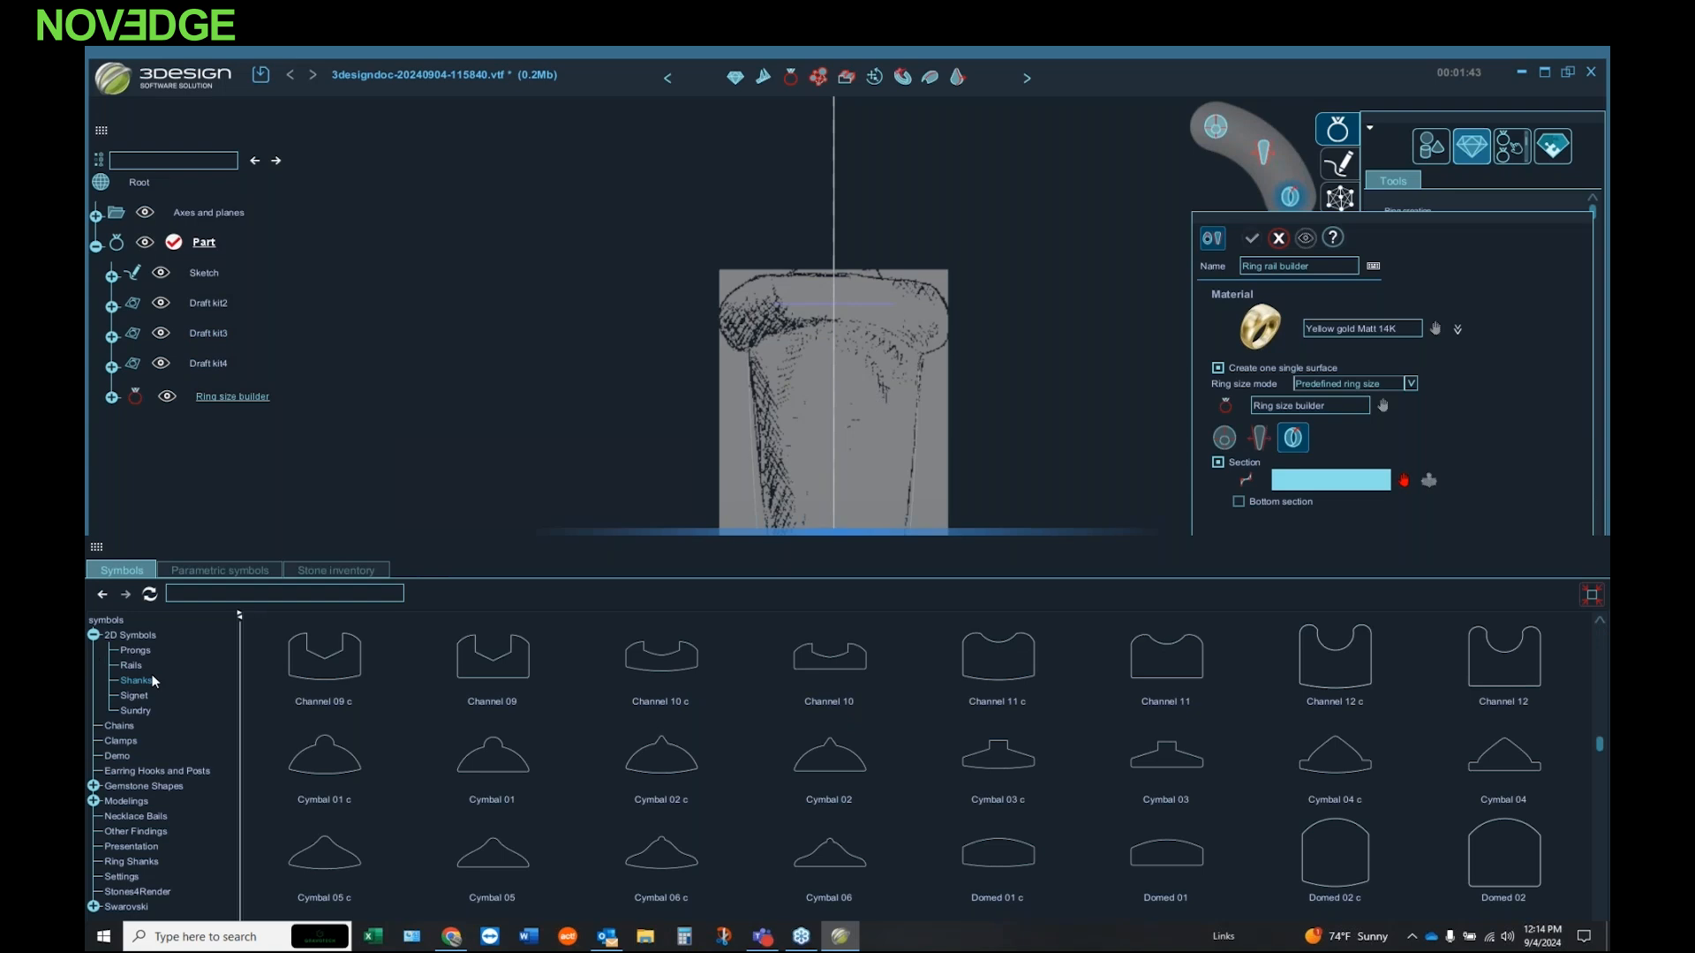
scroll(864, 764, "down", 3)
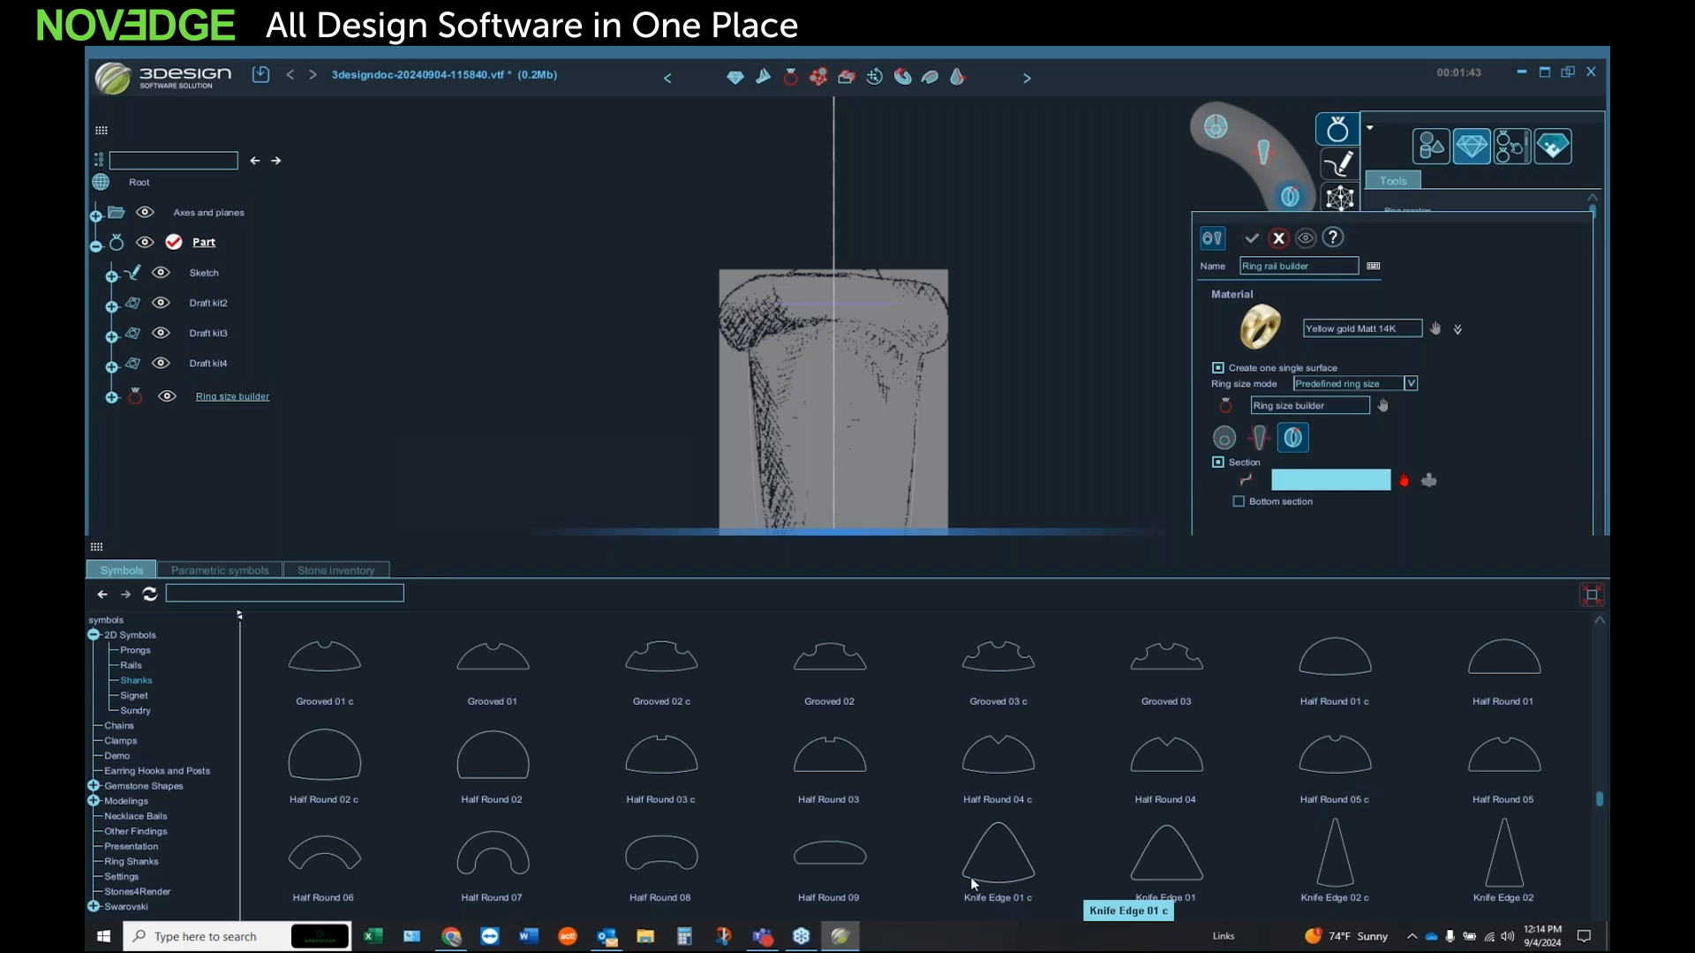
left_click(850, 859)
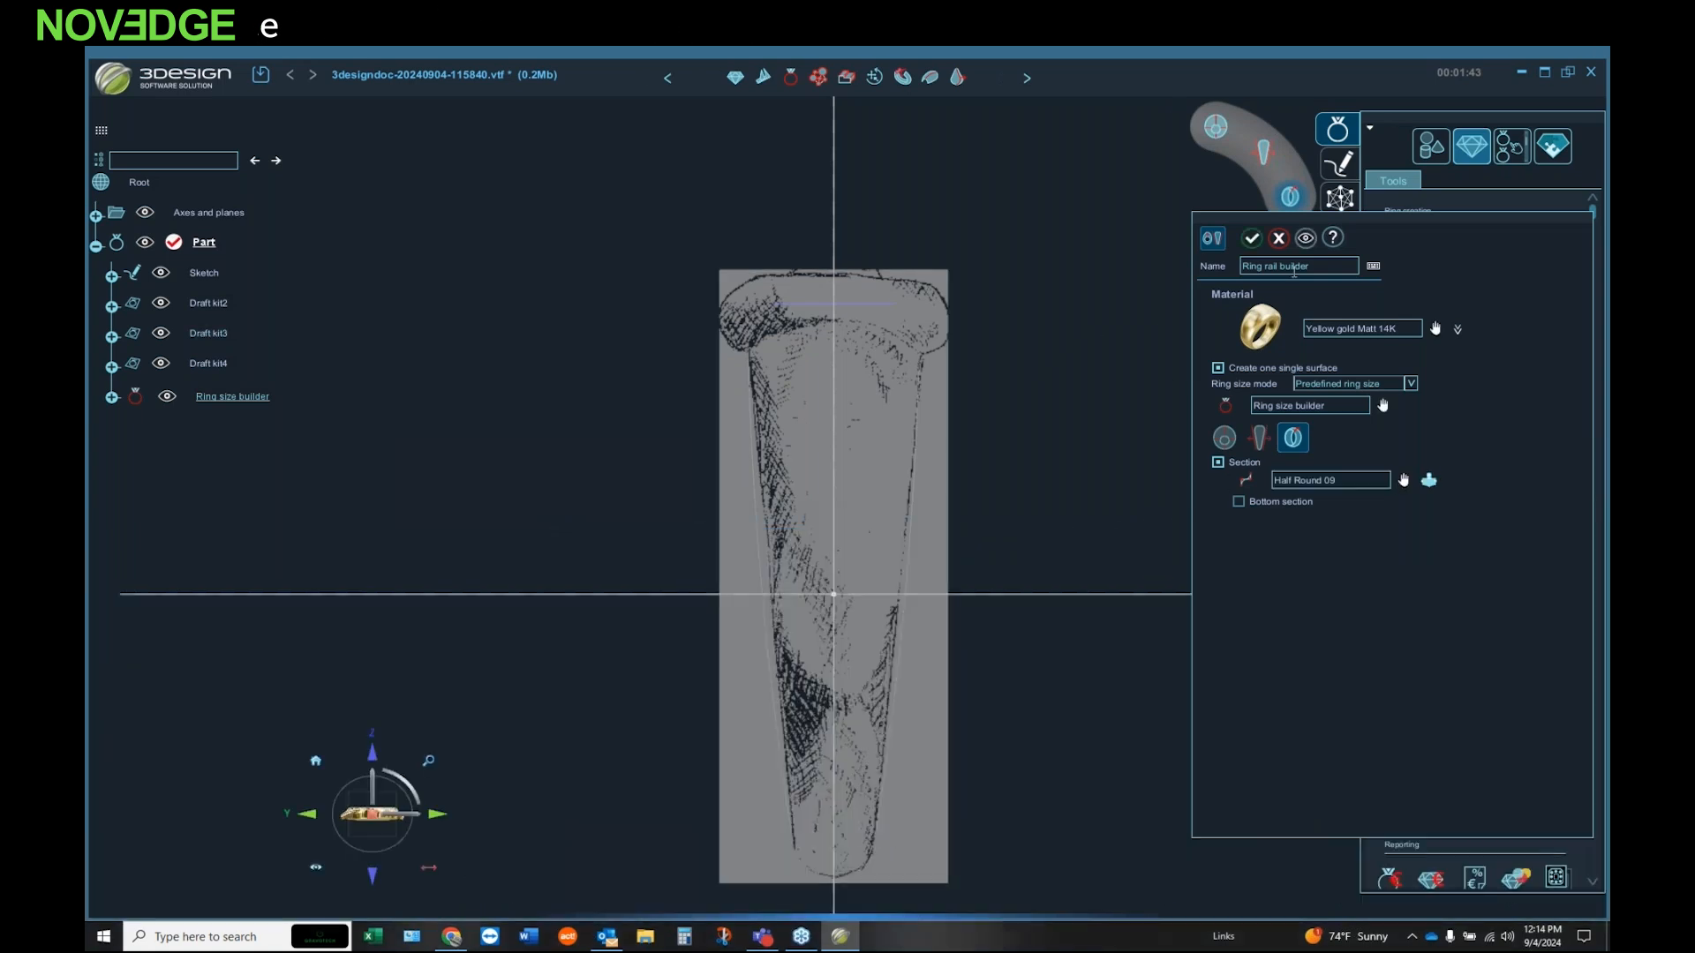
Step: Preview the ring rail with its section in 3D and create the ring
left_click(1305, 238)
middle_click_drag(409, 590, 684, 265)
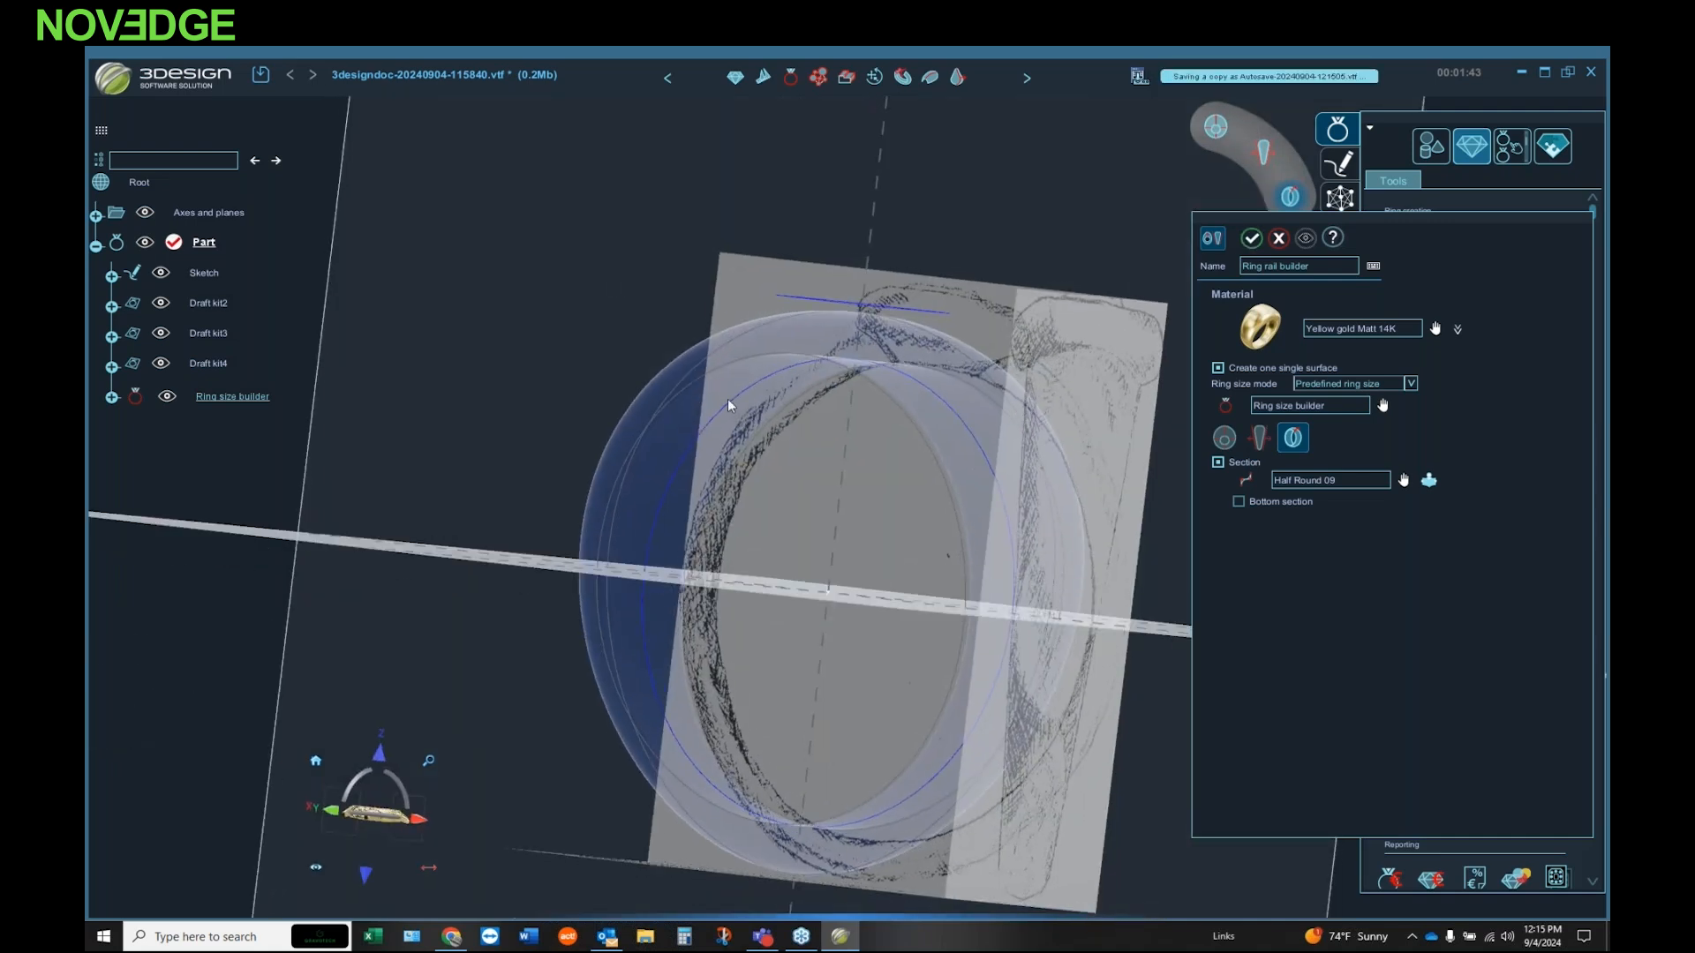
mouse_move(1073, 455)
middle_mouse_down()
mouse_move(818, 537)
mouse_move(1091, 516)
mouse_move(1131, 383)
mouse_move(924, 319)
middle_mouse_up()
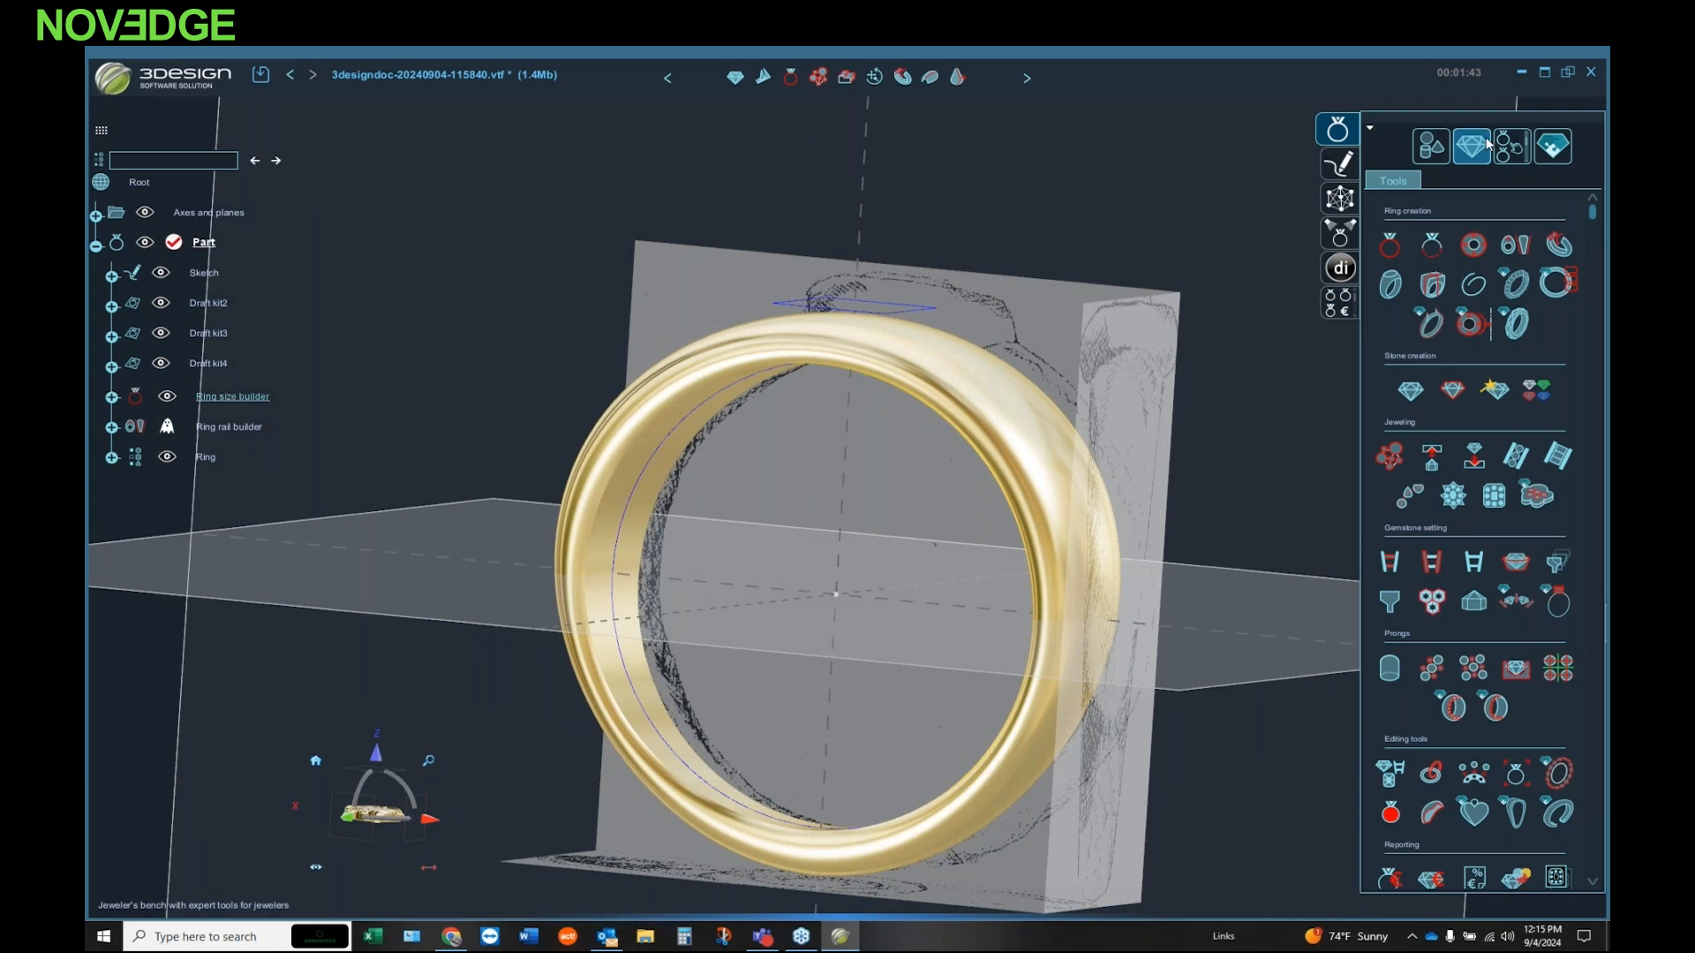
Step: Start a Brilliant-shaped diamond on top of the ring and set its weight to 0.4 ct
left_click(1409, 392)
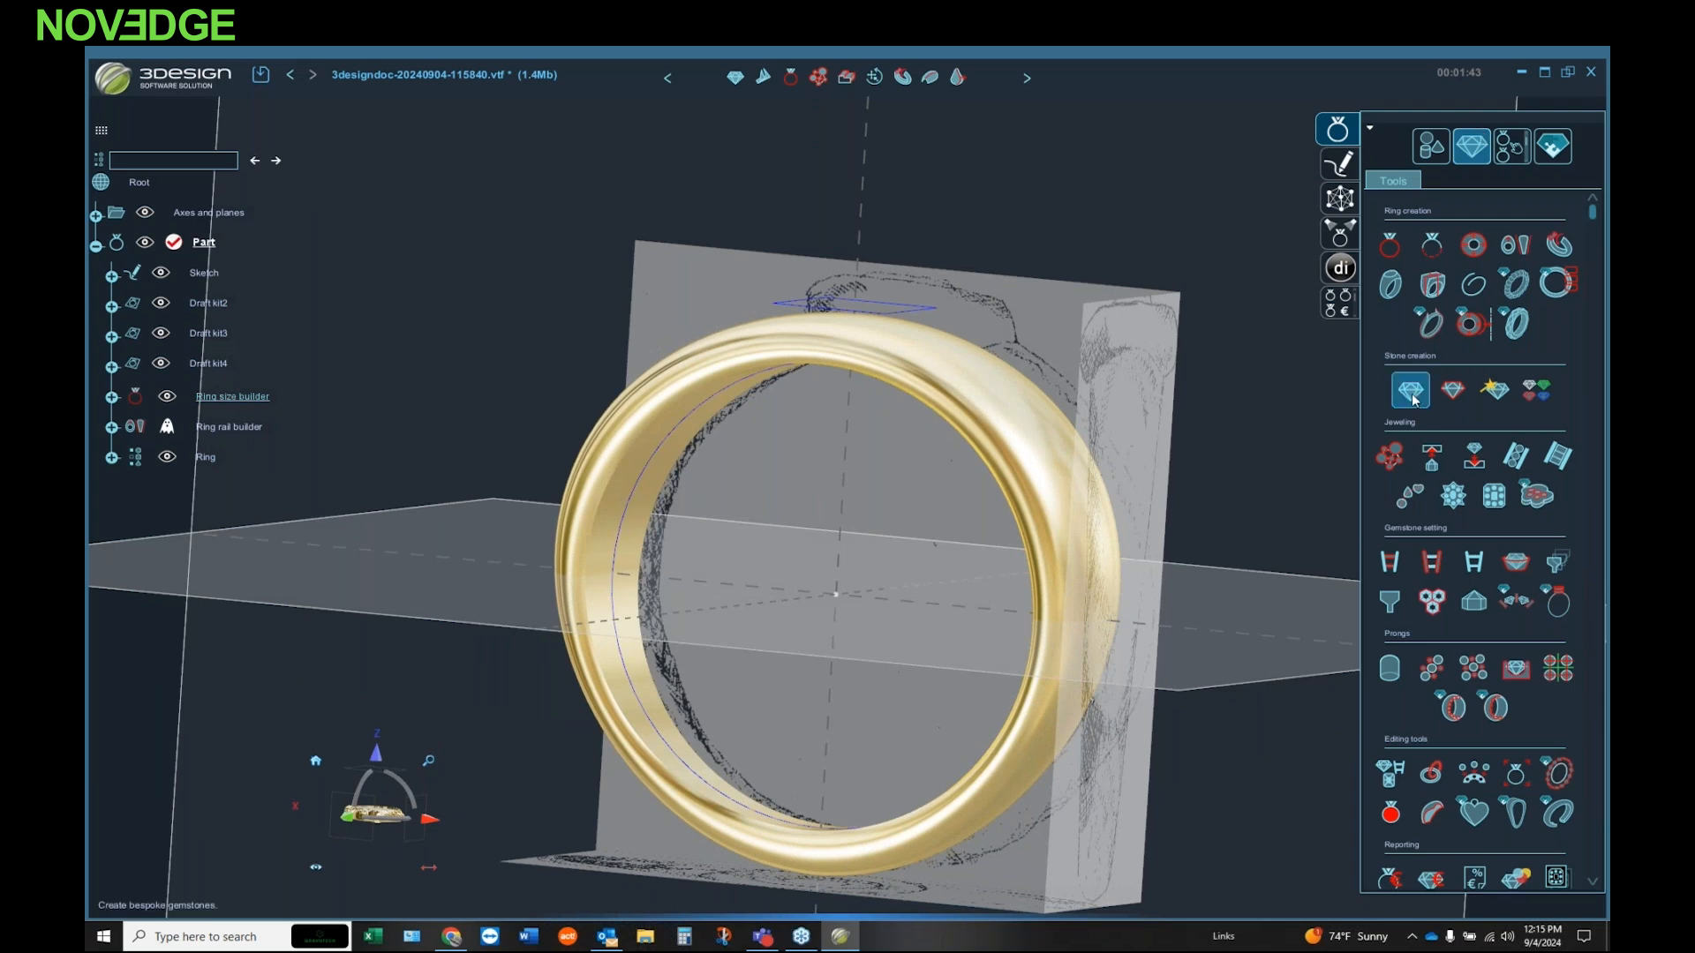
mouse_move(767, 388)
middle_mouse_down()
mouse_move(883, 494)
mouse_move(930, 353)
mouse_move(926, 415)
middle_mouse_up()
left_click(1357, 590)
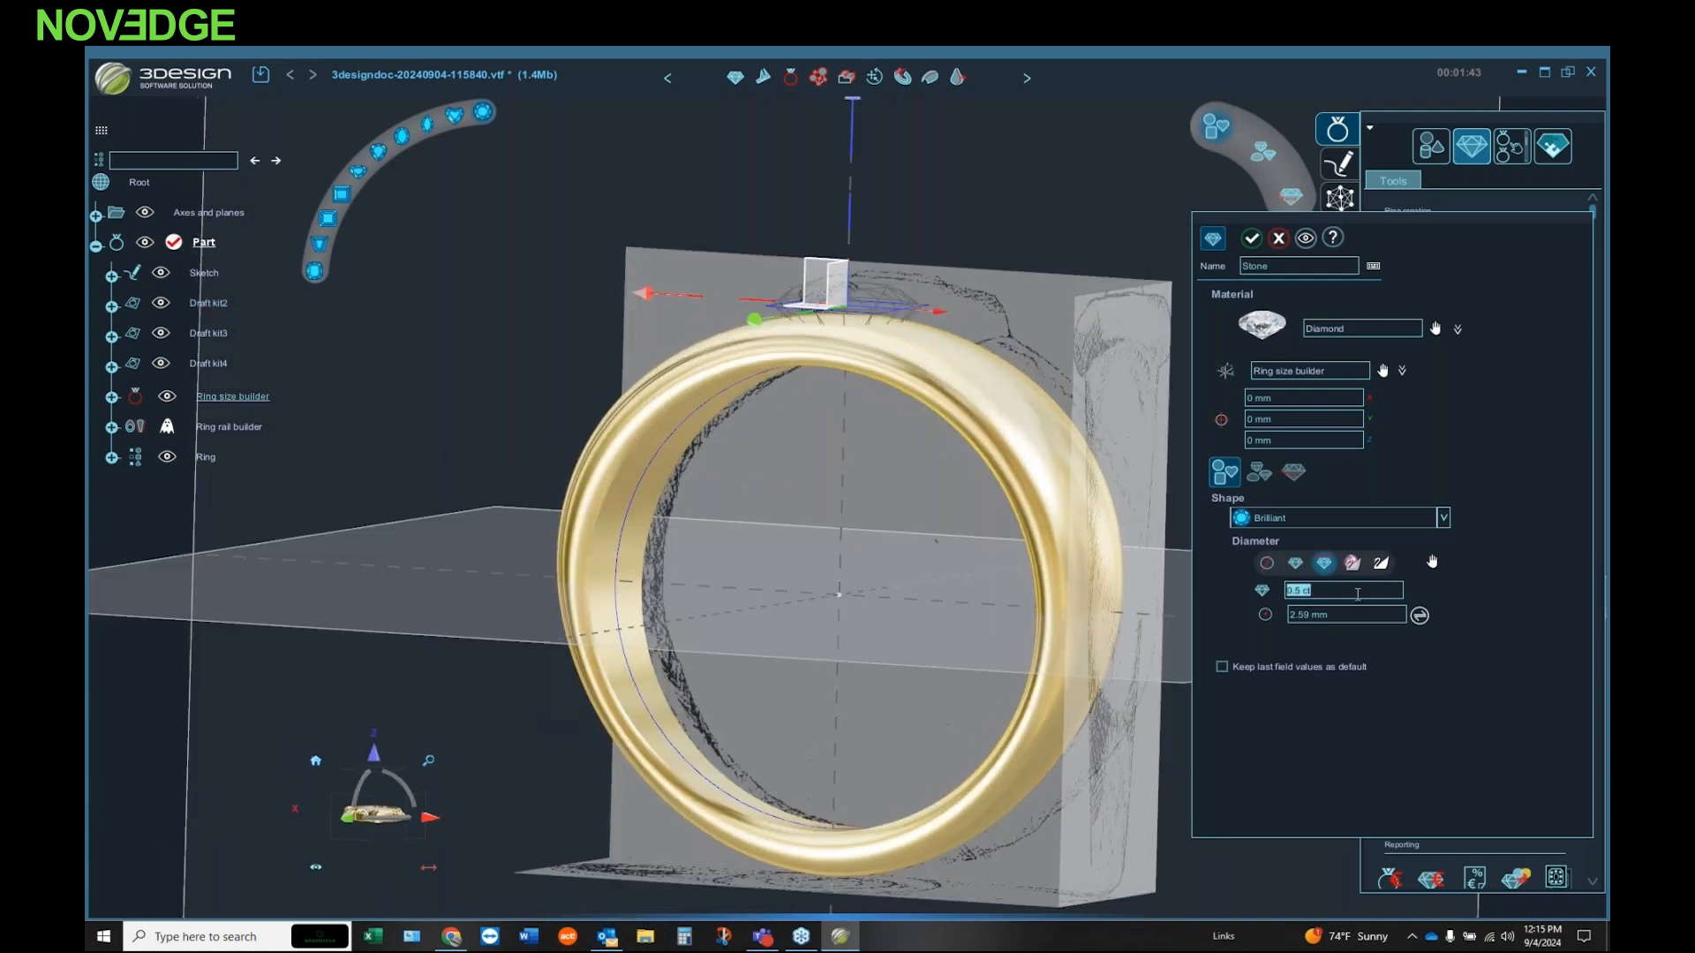
type(".40")
key("Tab")
mouse_move(854, 560)
middle_mouse_down()
mouse_move(812, 659)
mouse_move(684, 518)
mouse_move(692, 681)
mouse_move(851, 687)
mouse_move(842, 638)
mouse_move(876, 544)
mouse_move(1026, 543)
middle_mouse_up()
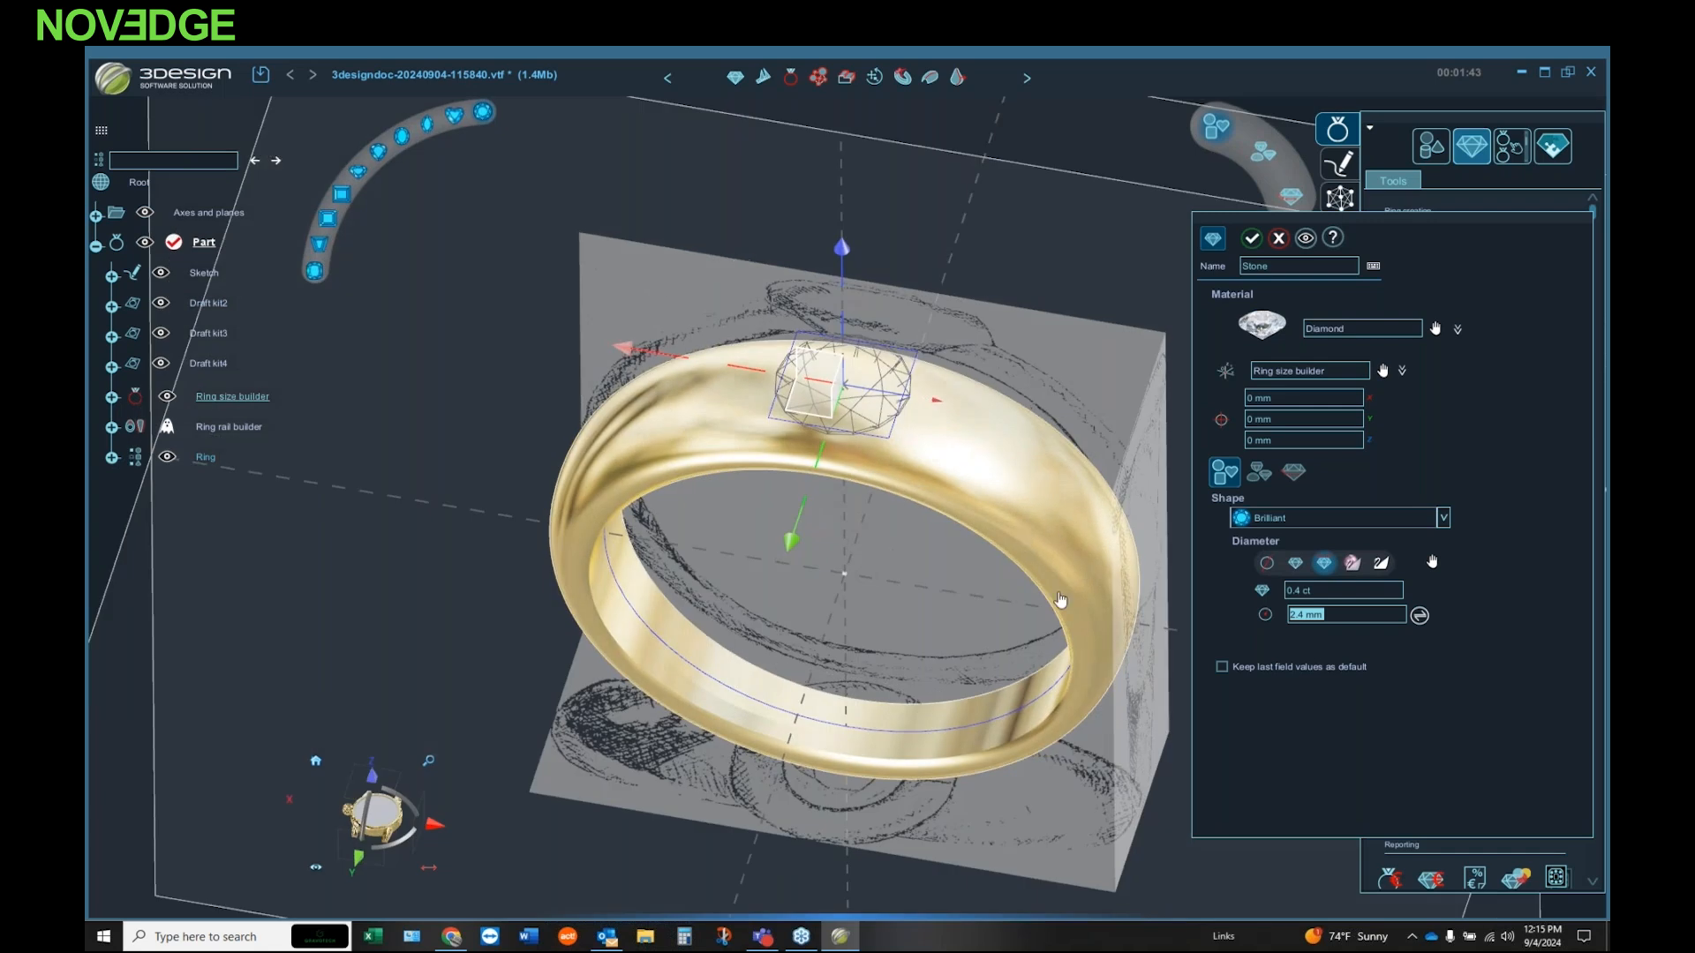
Step: Compare the available stone shapes and cuts, including Princess cut, and return the stone to its original round cut
left_click(1443, 520)
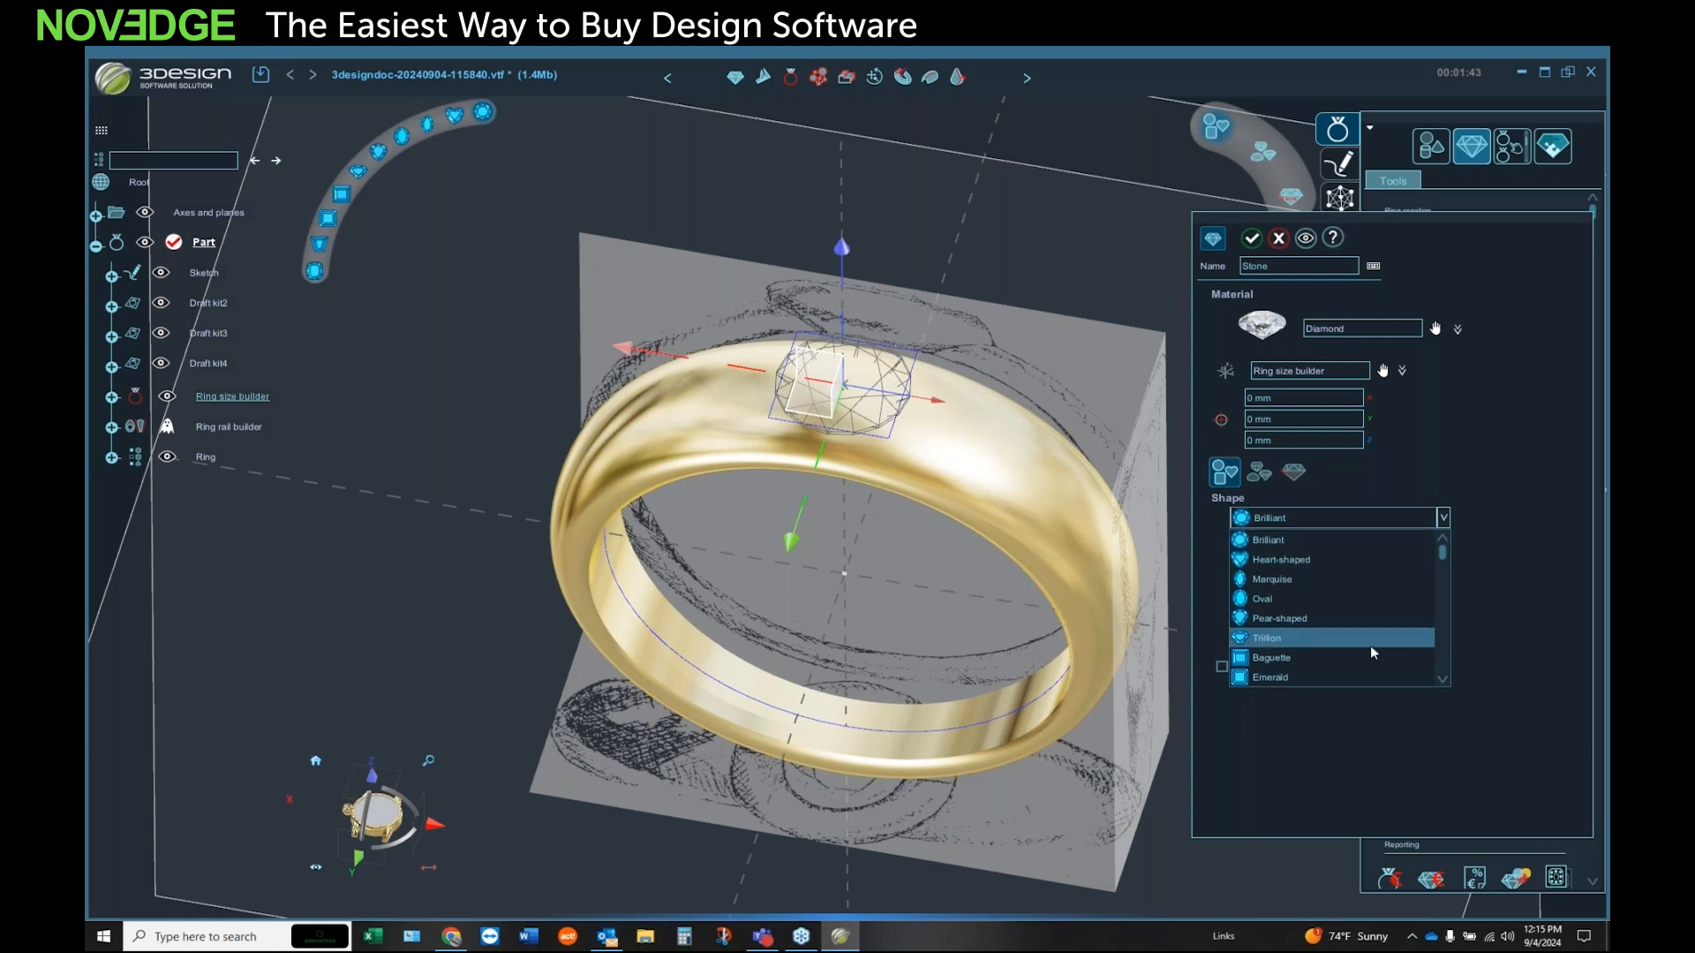
left_click(1259, 474)
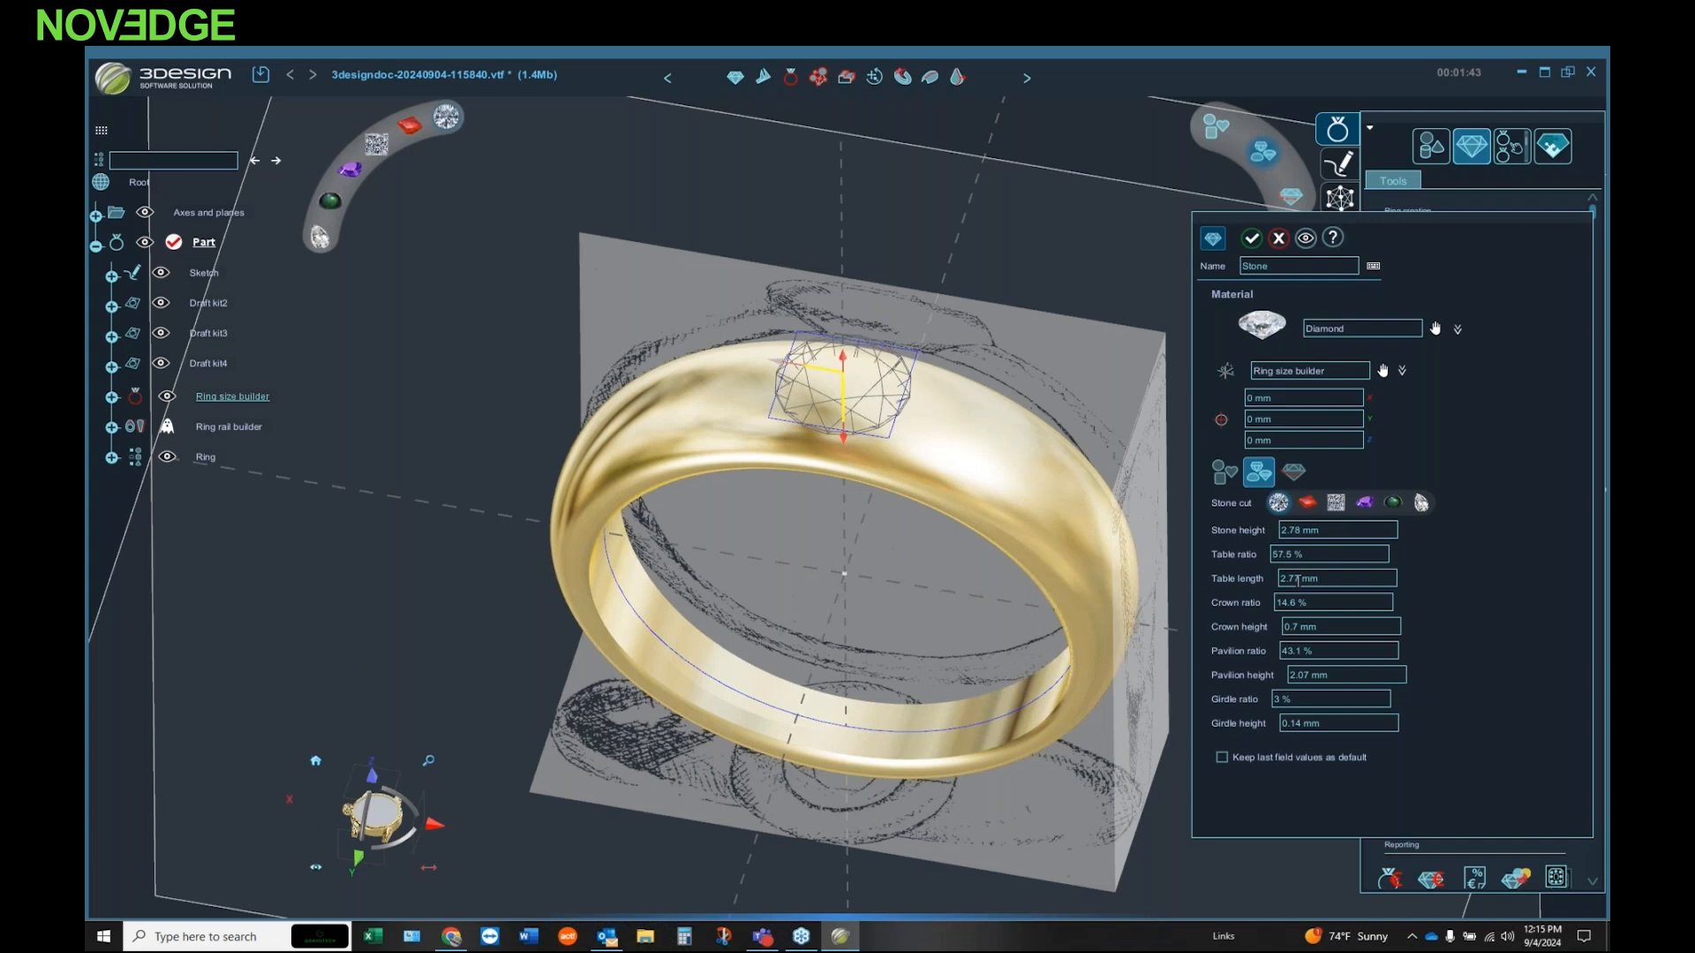
left_click(1308, 503)
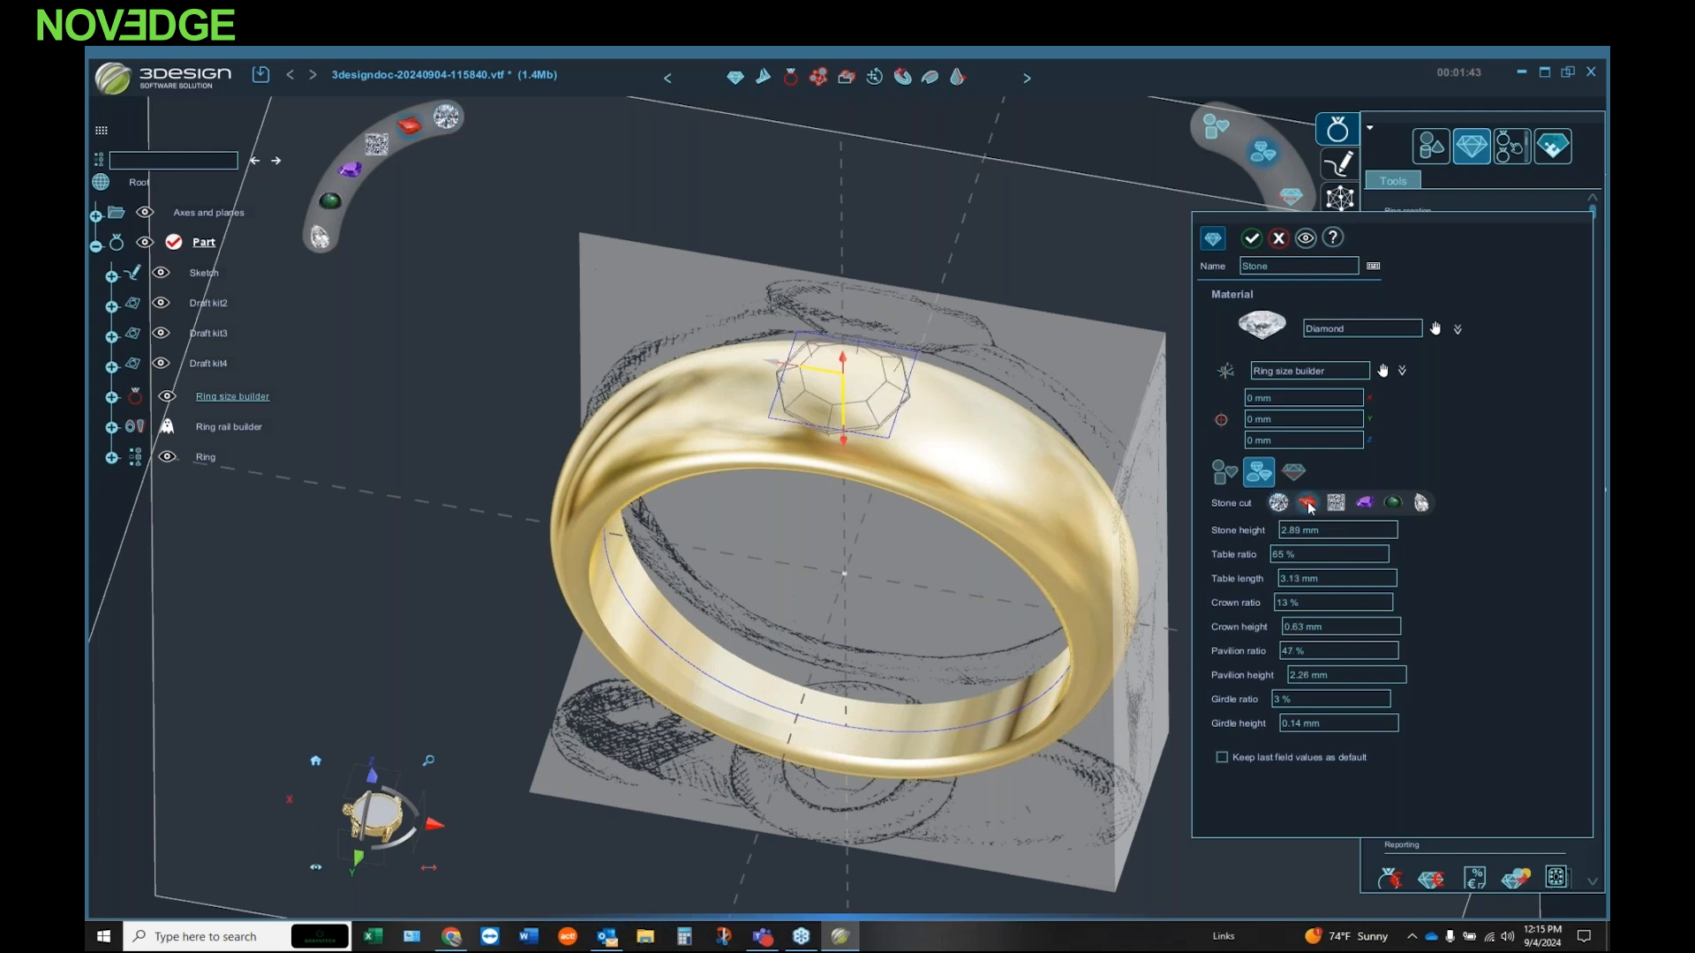
left_click(1335, 505)
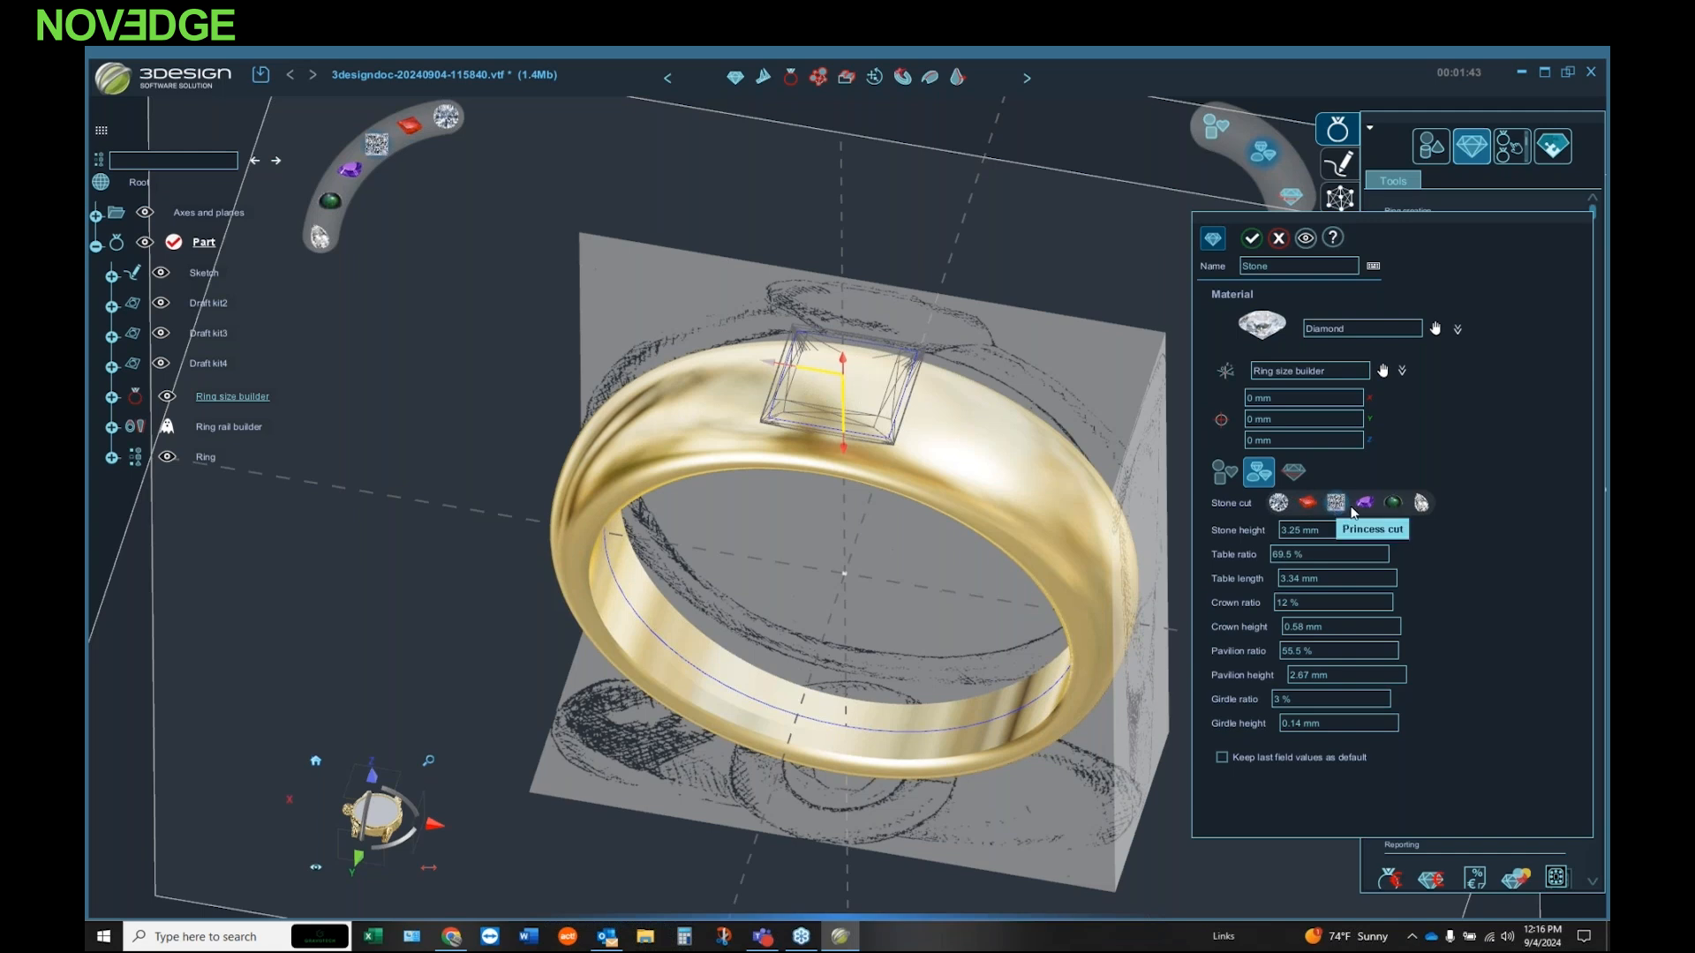
left_click(1391, 503)
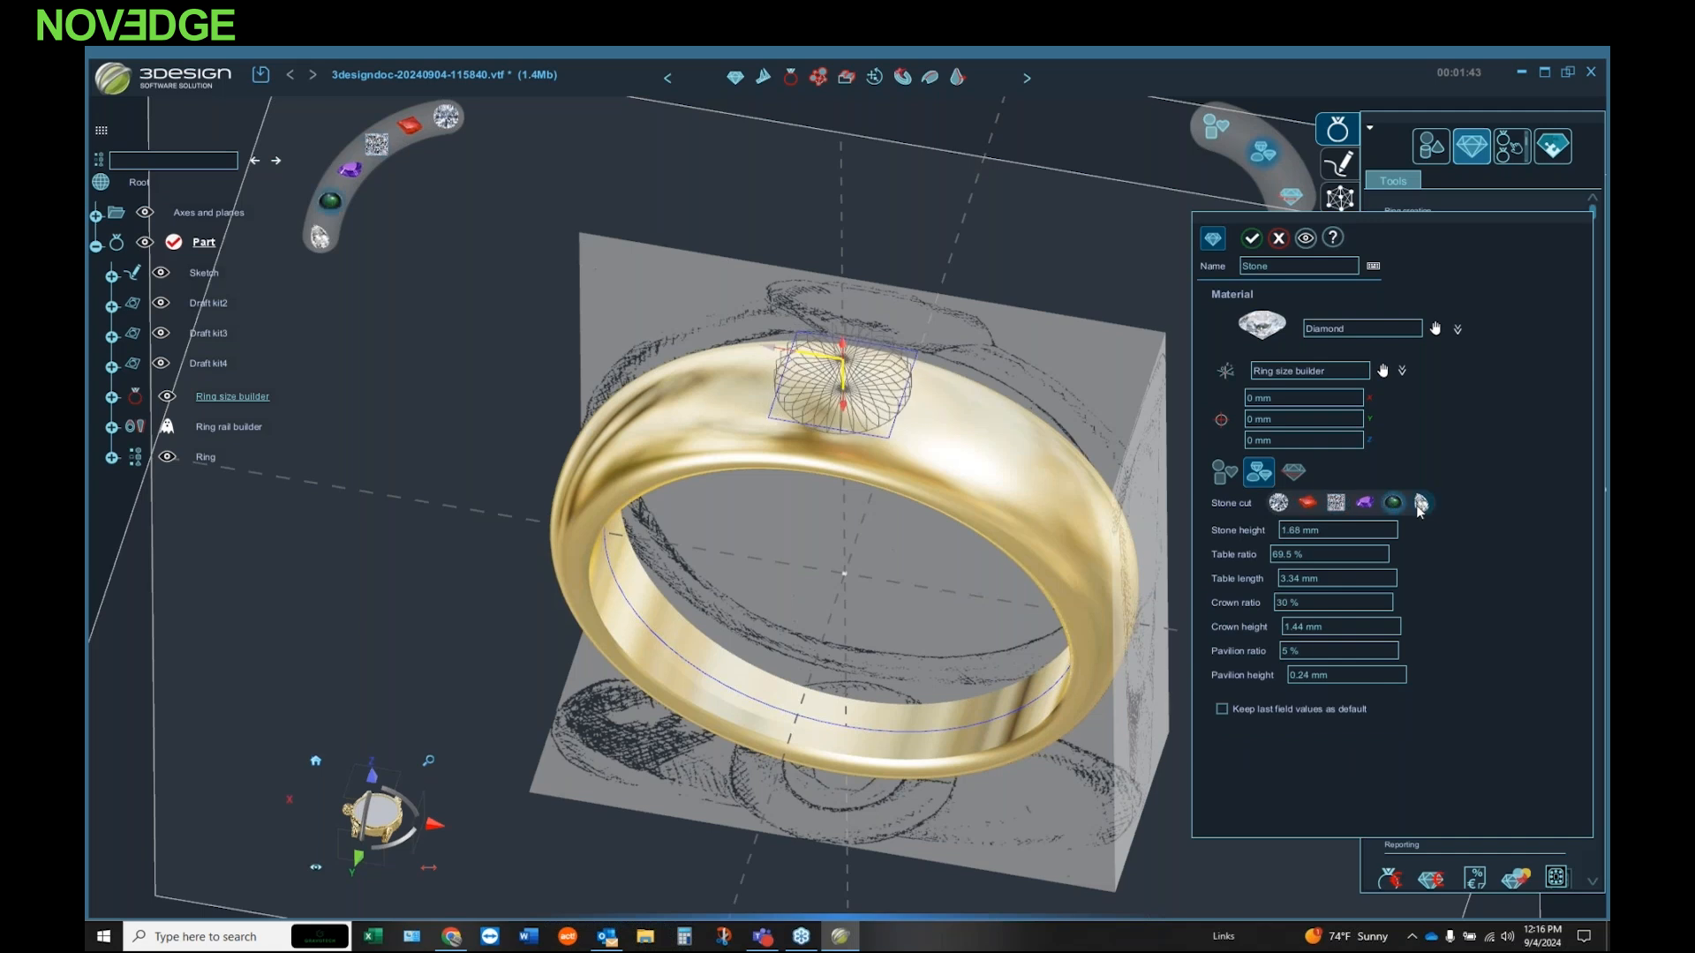
left_click(1420, 507)
left_click(1278, 502)
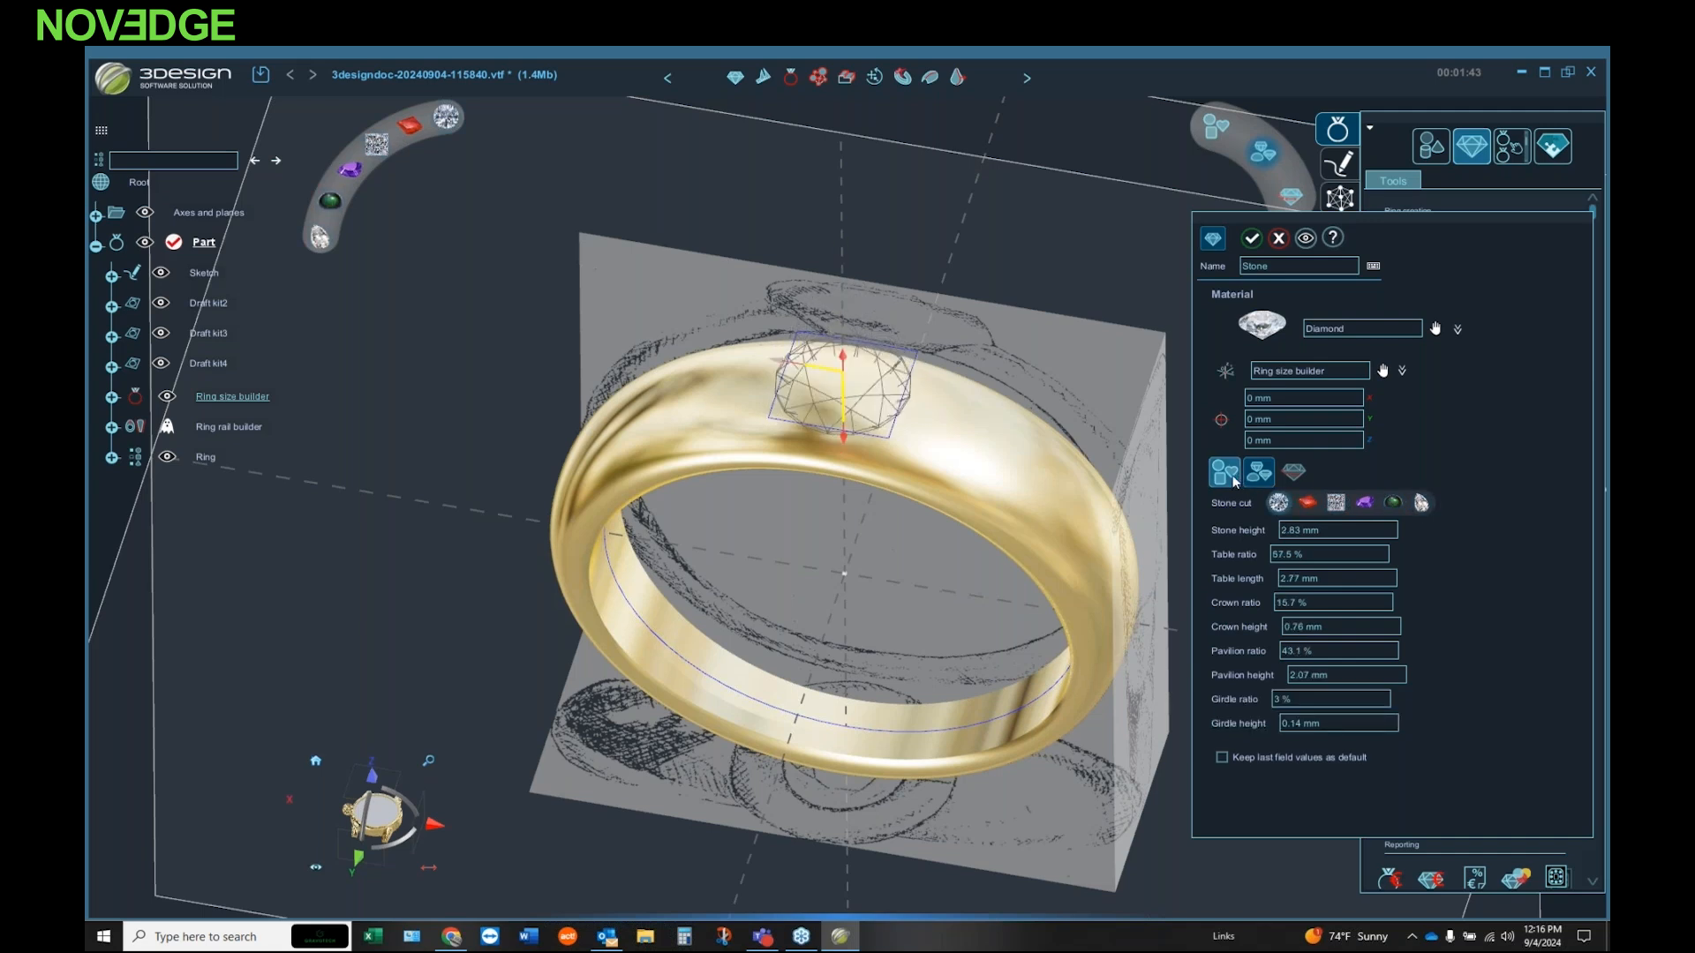
left_click(1293, 473)
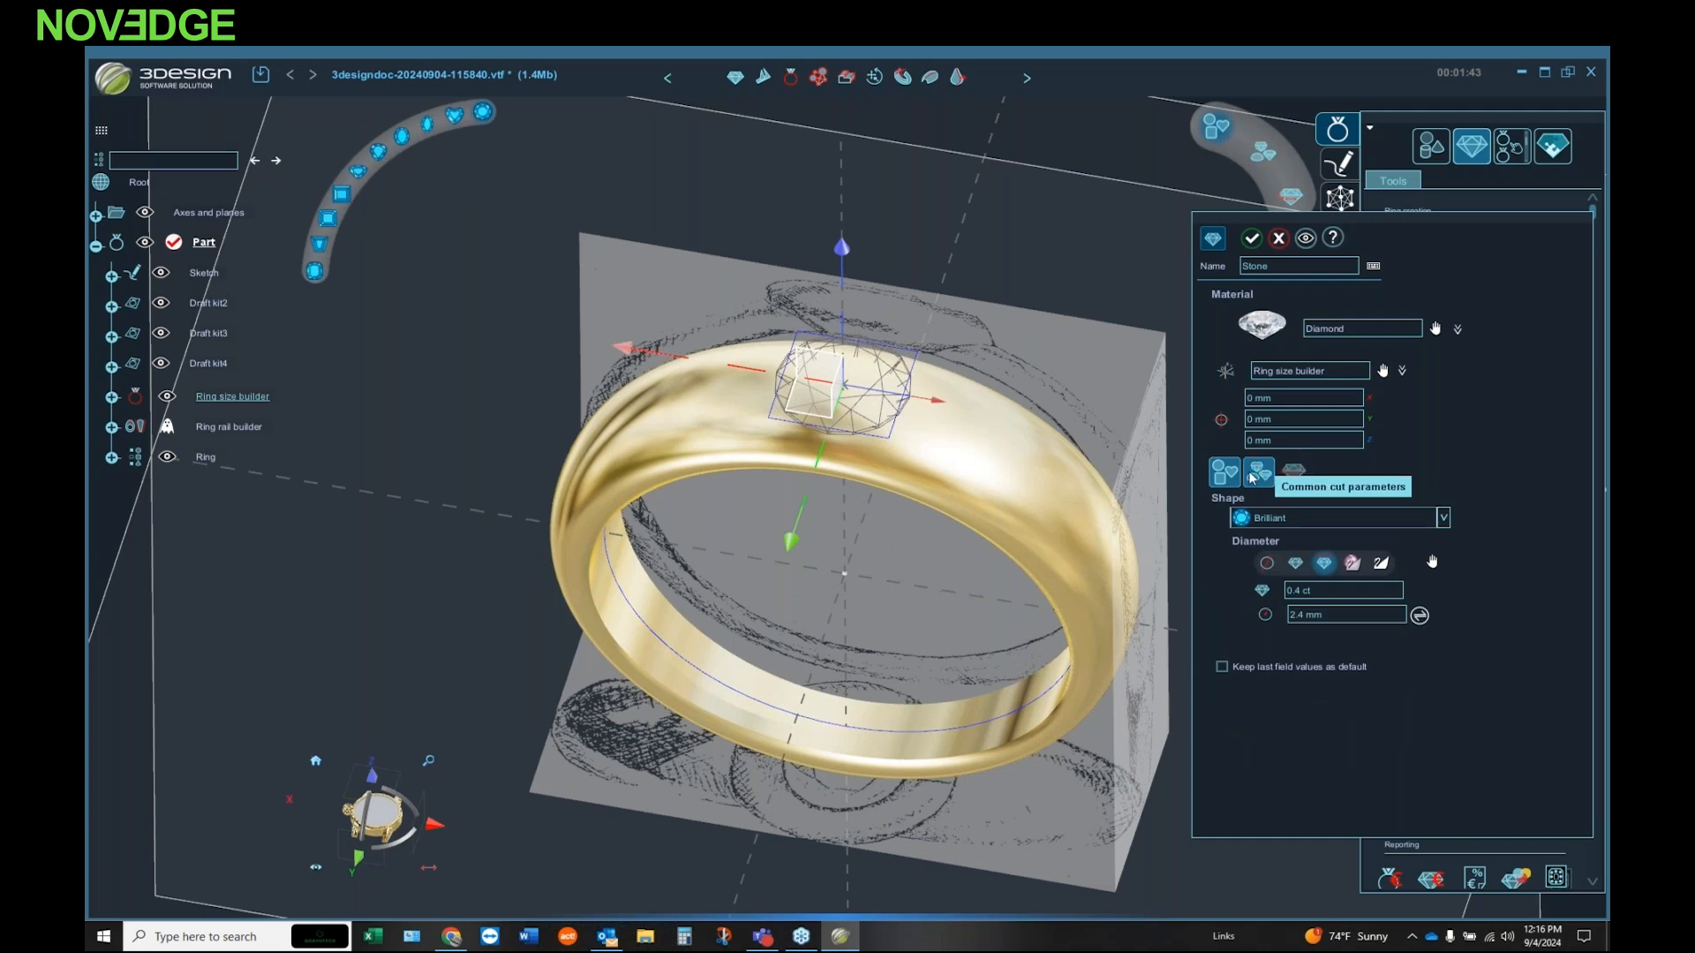
Step: Browse the stone's material library, comparing the precious, semi-precious and polished stone materials
middle_click_drag(847, 528, 887, 447)
scroll(913, 371, "up", 2)
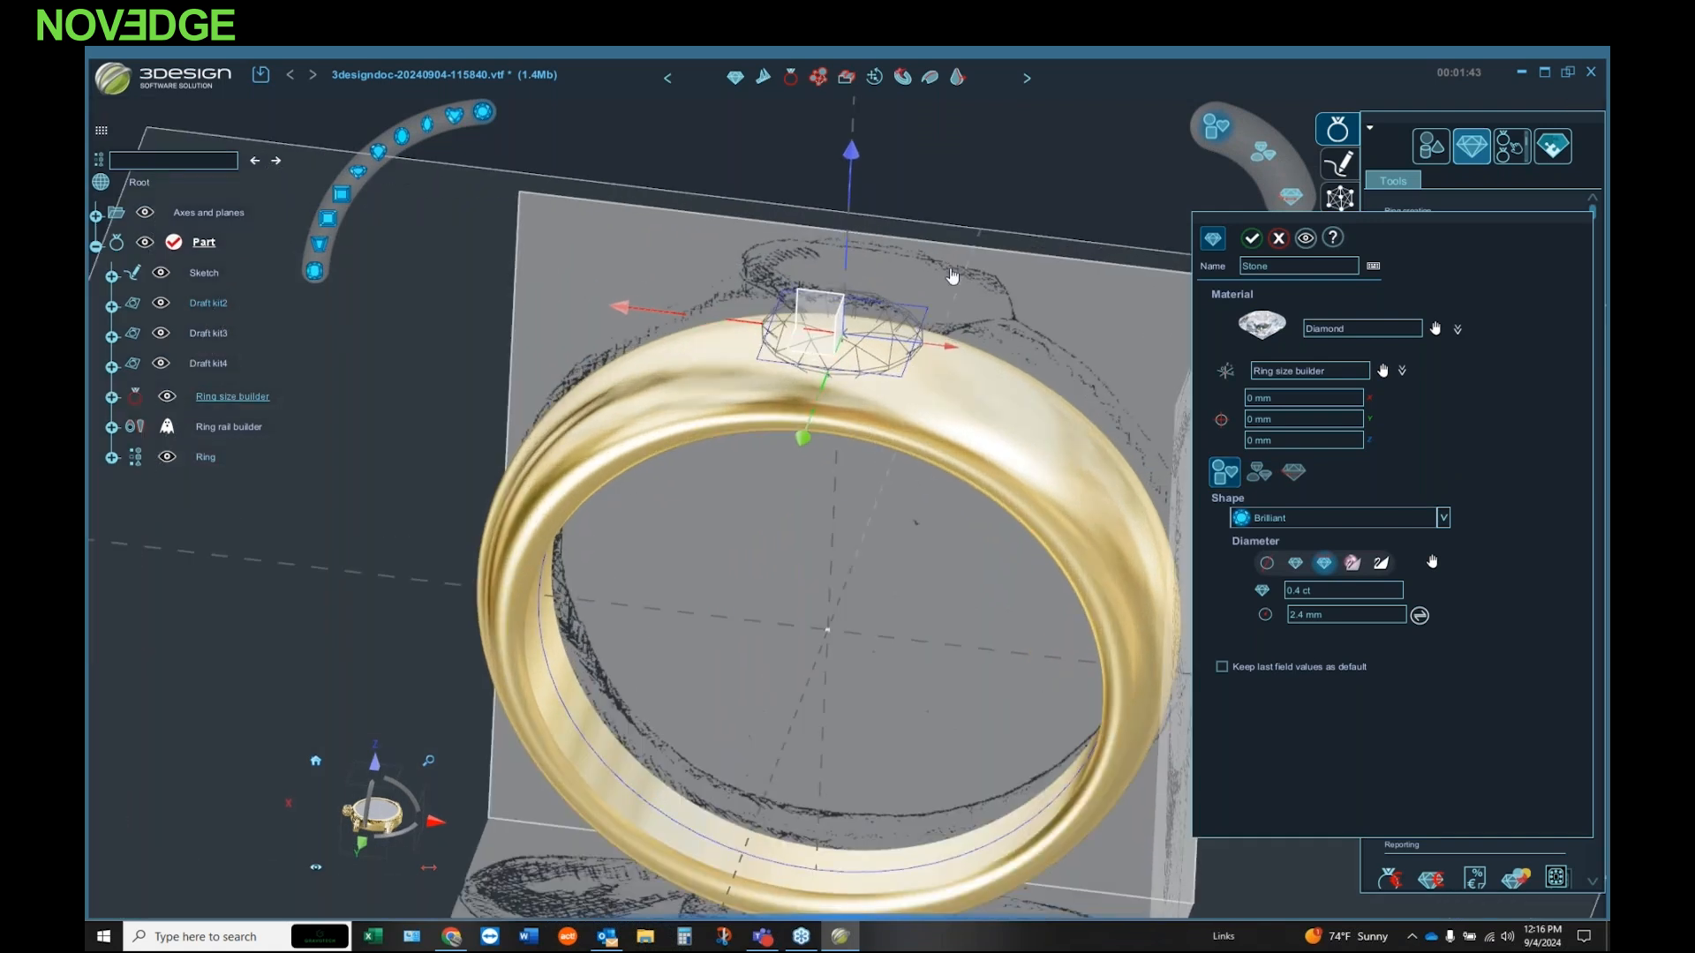
left_click(1435, 329)
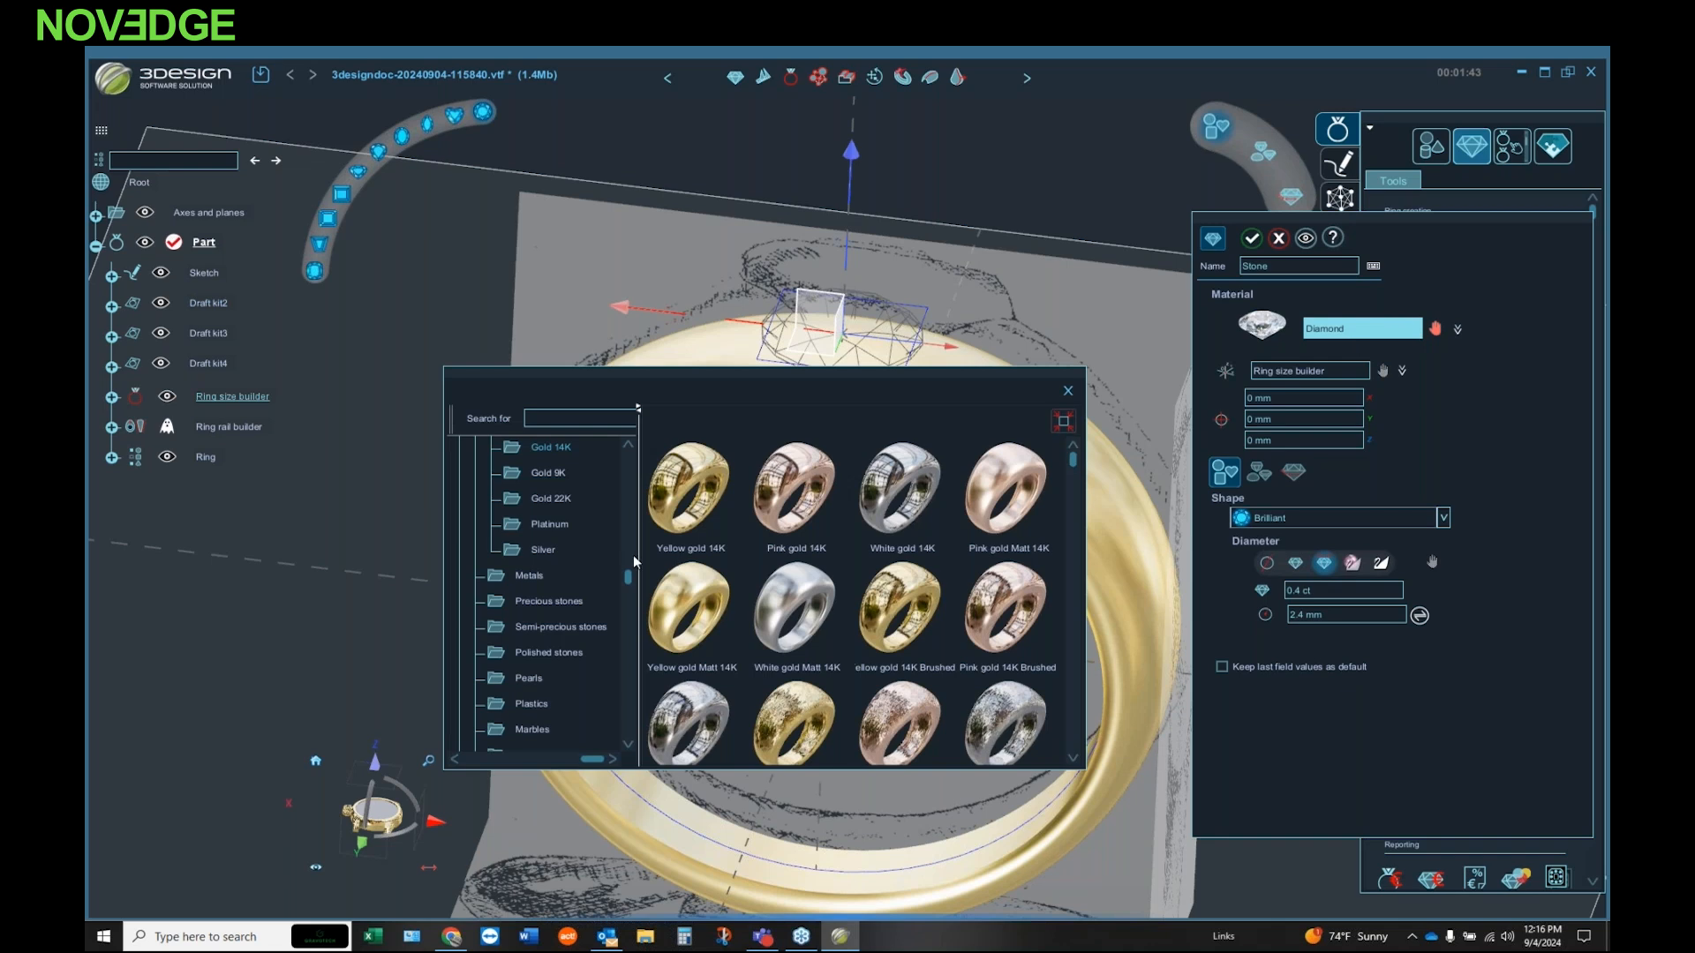
scroll(582, 562, "up", 2)
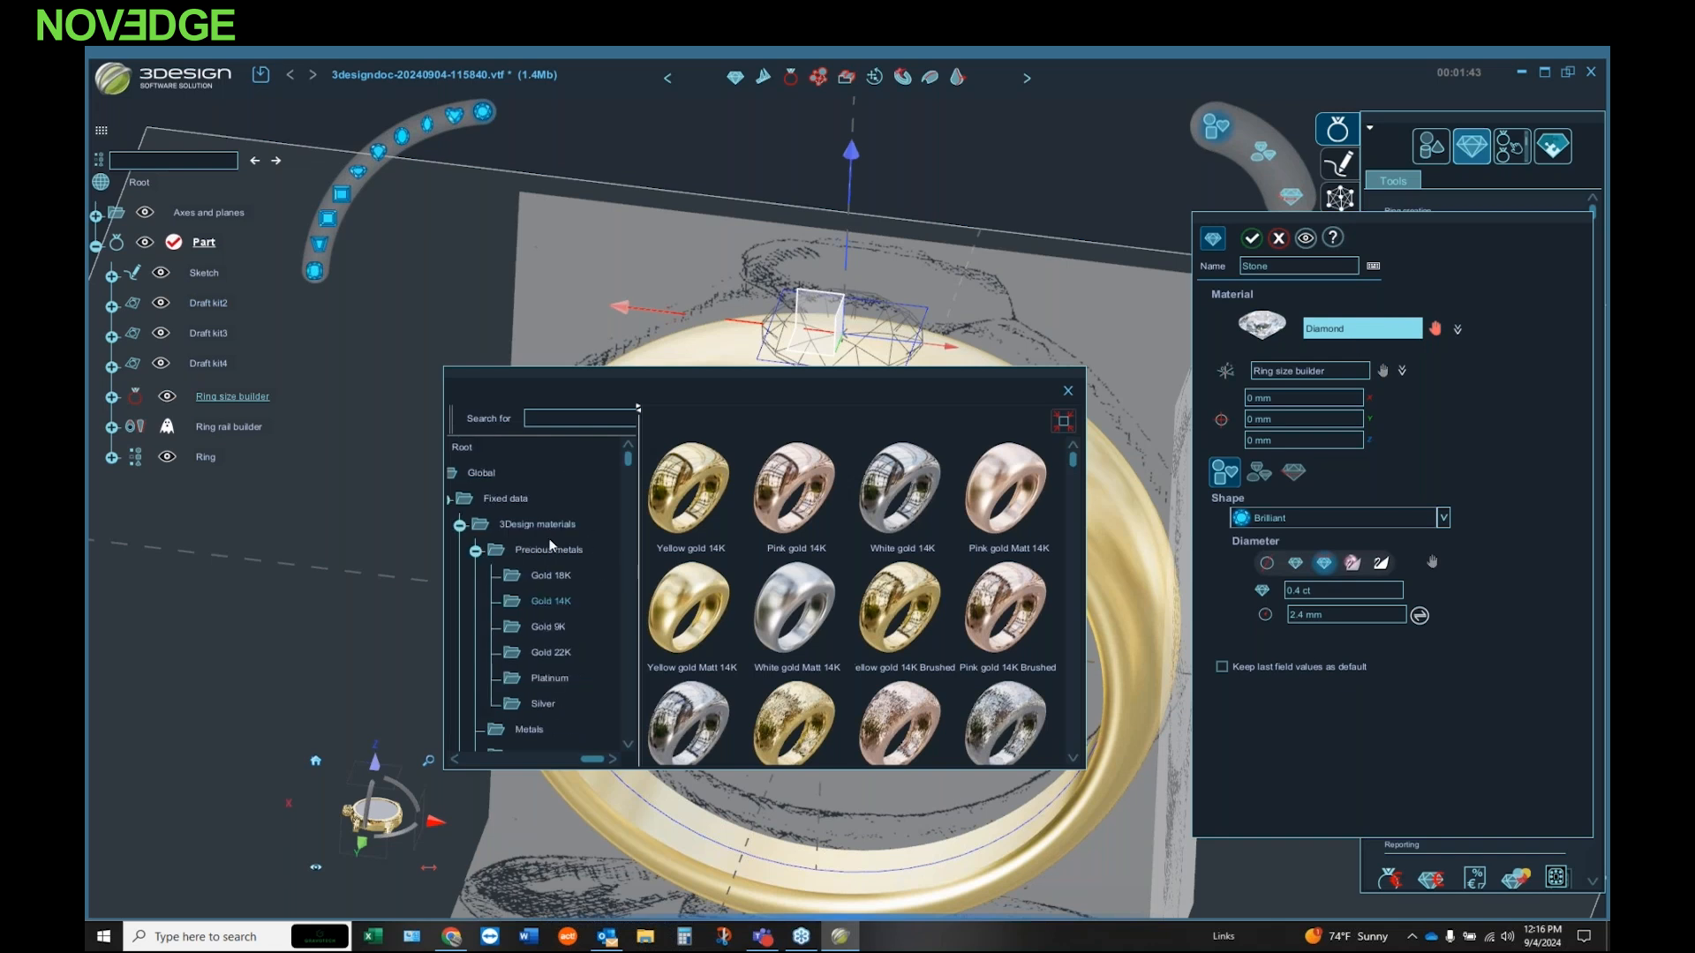
scroll(547, 536, "down", 3)
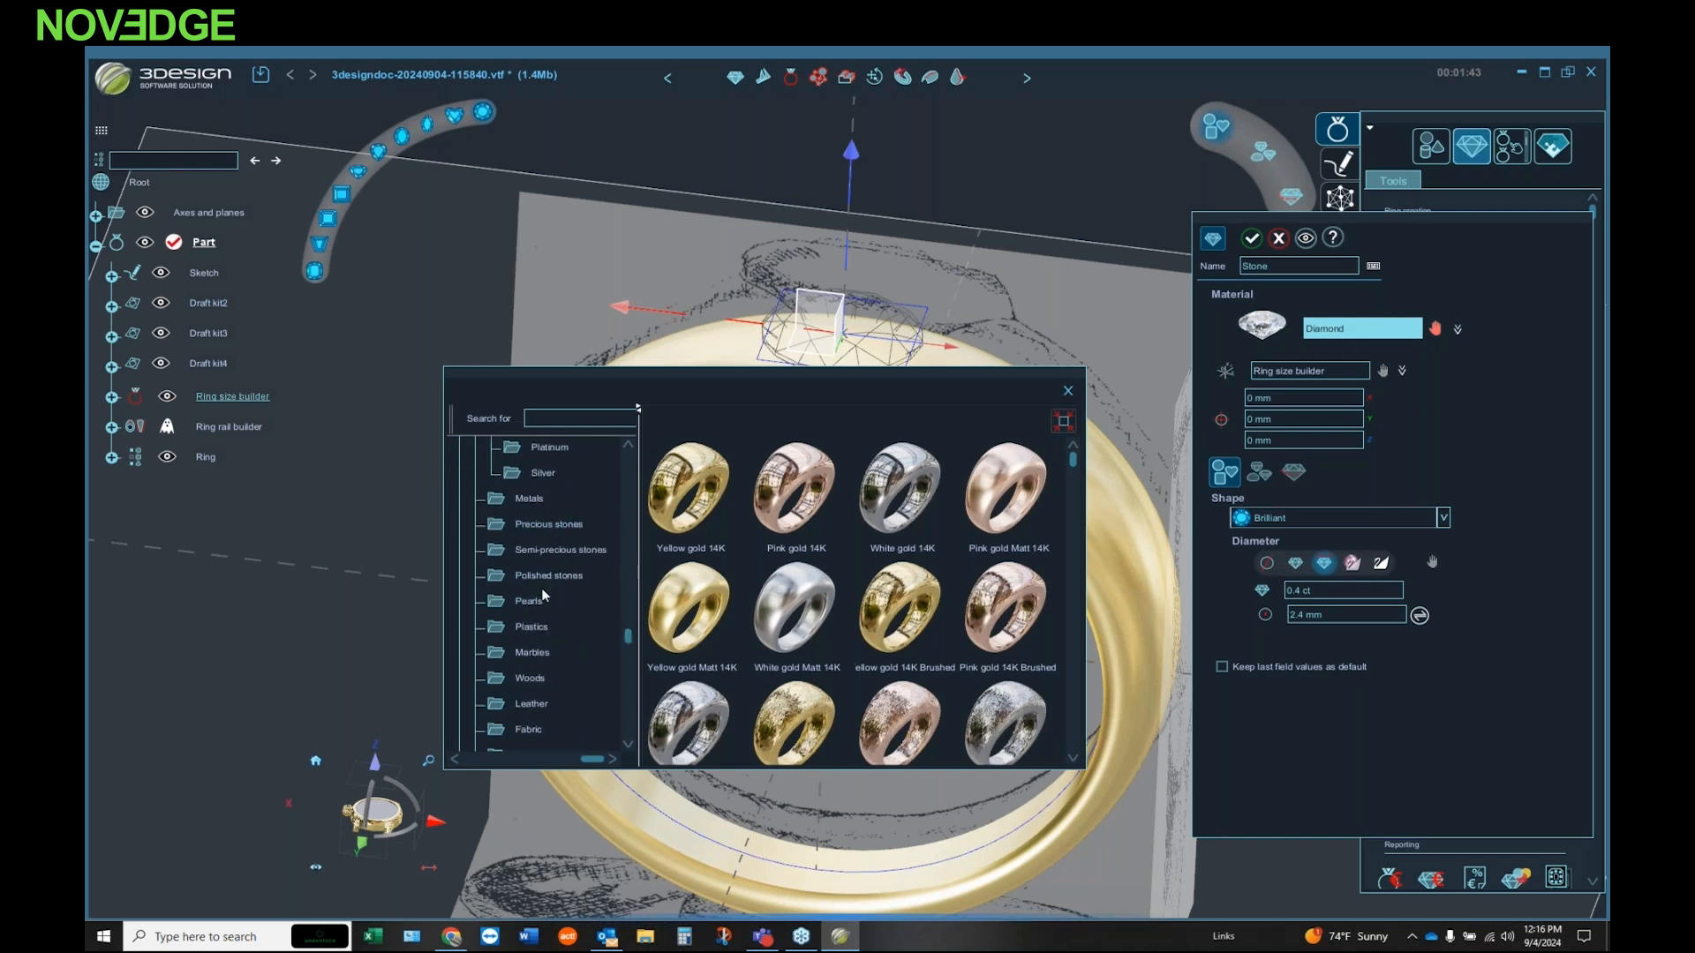
left_click(549, 525)
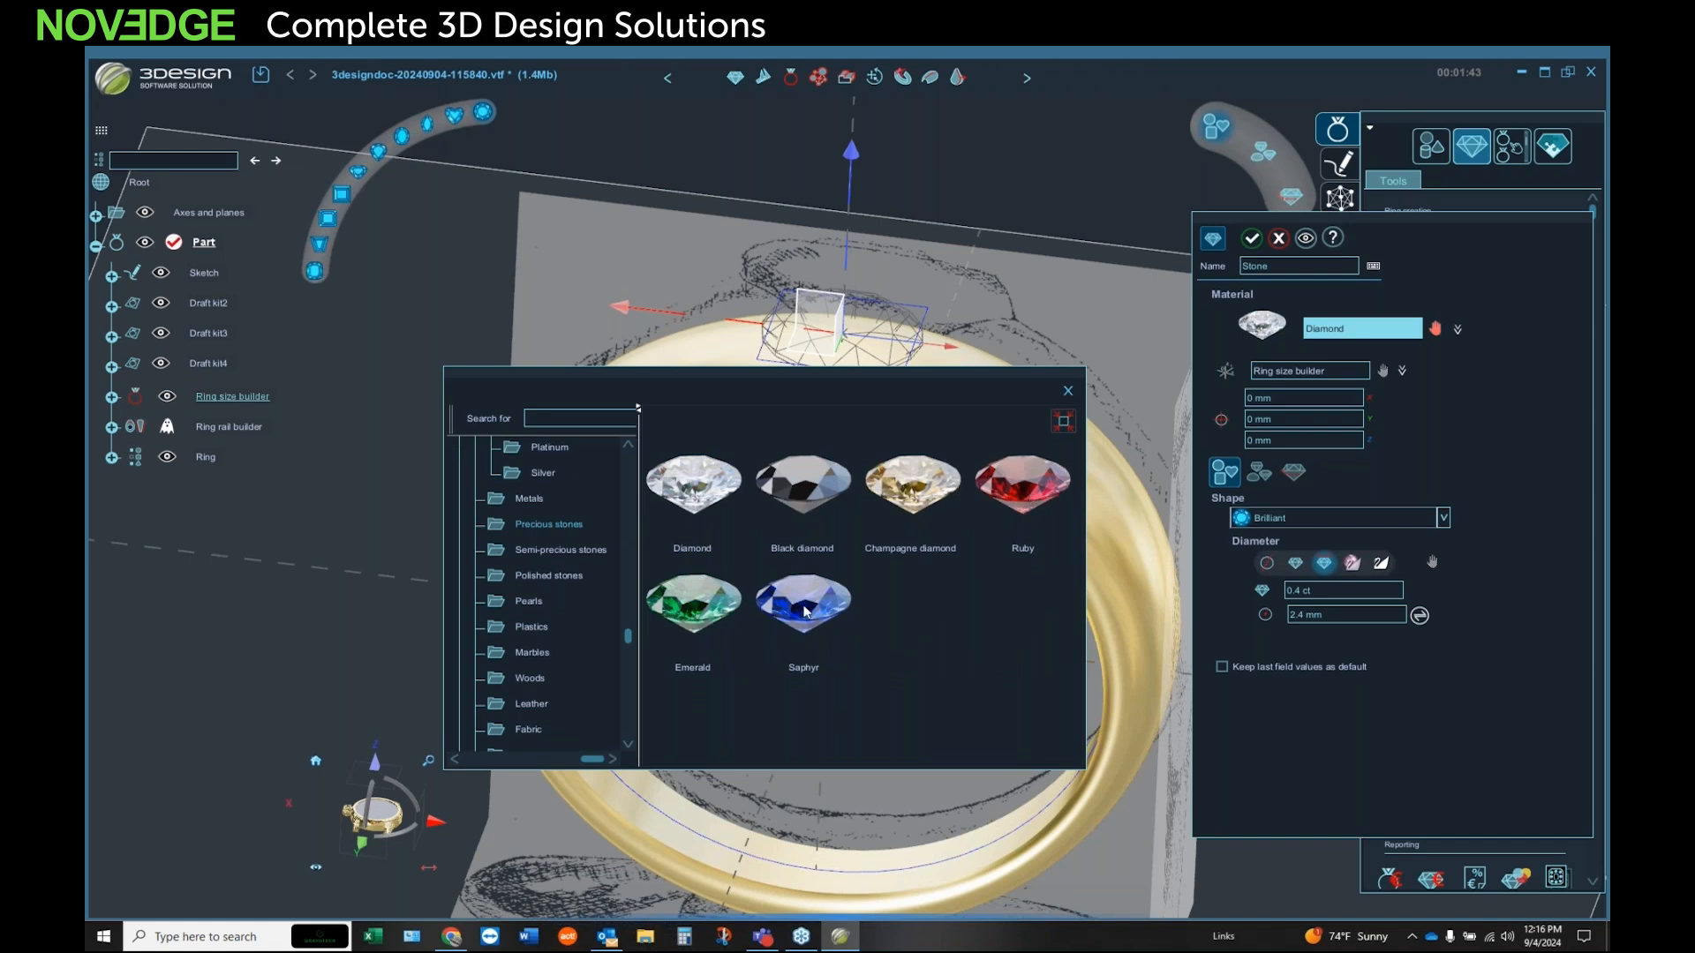
left_click(555, 550)
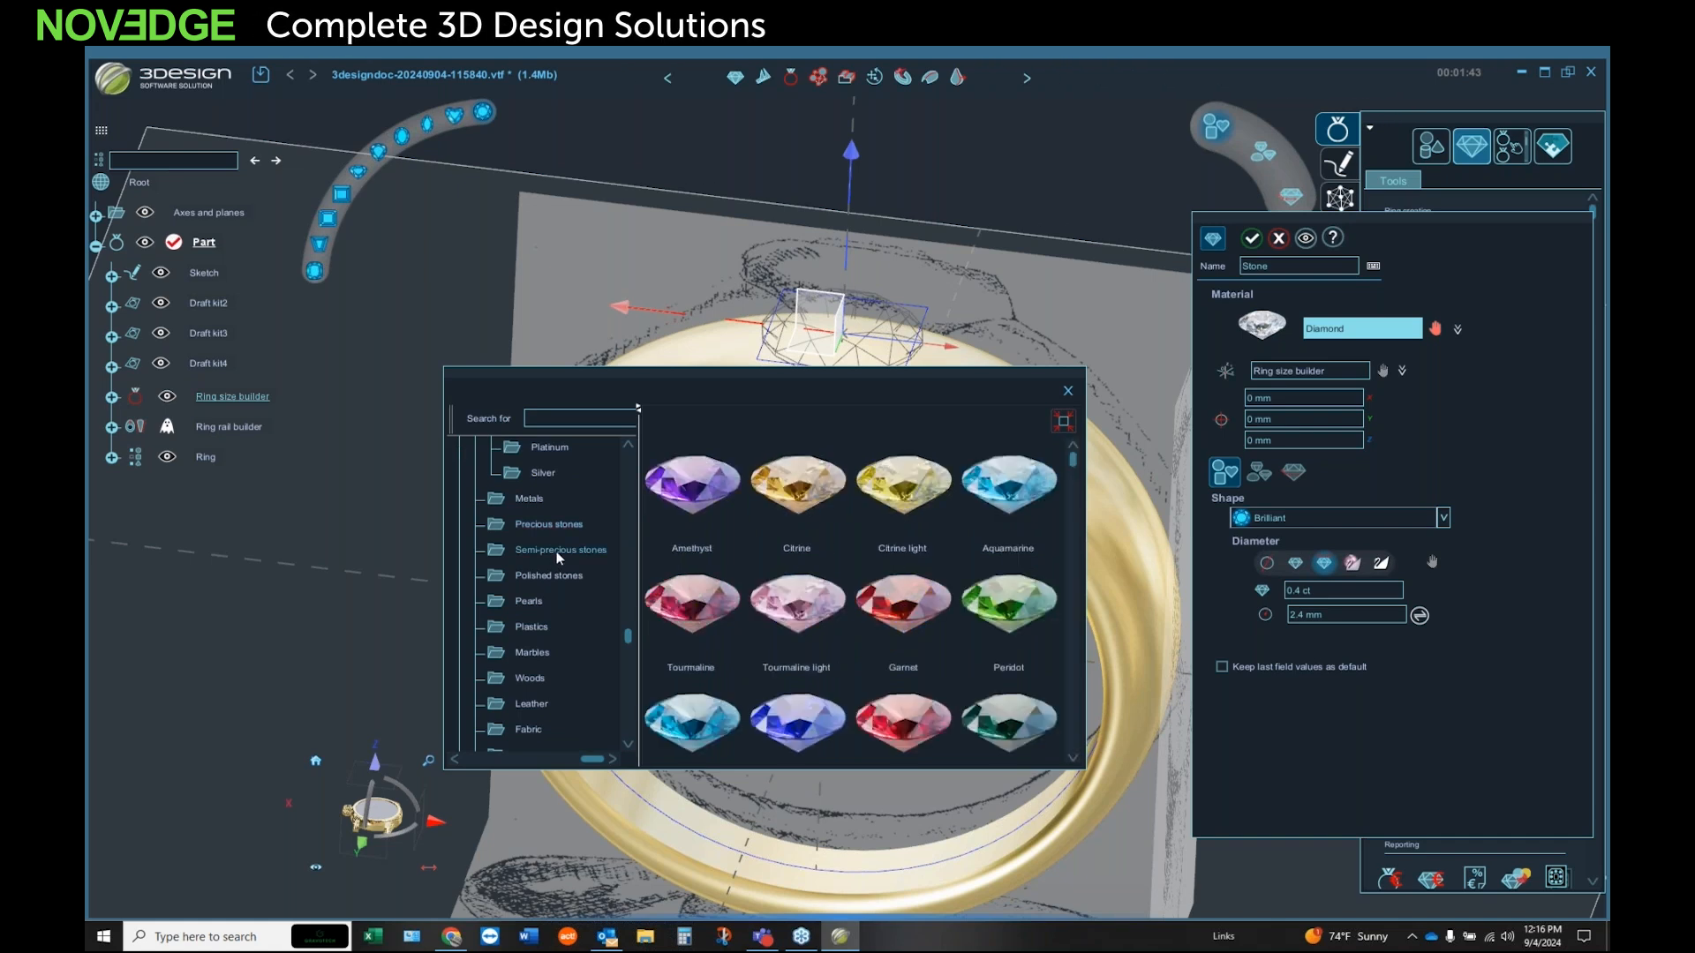
left_click(581, 580)
scroll(944, 635, "down", 5)
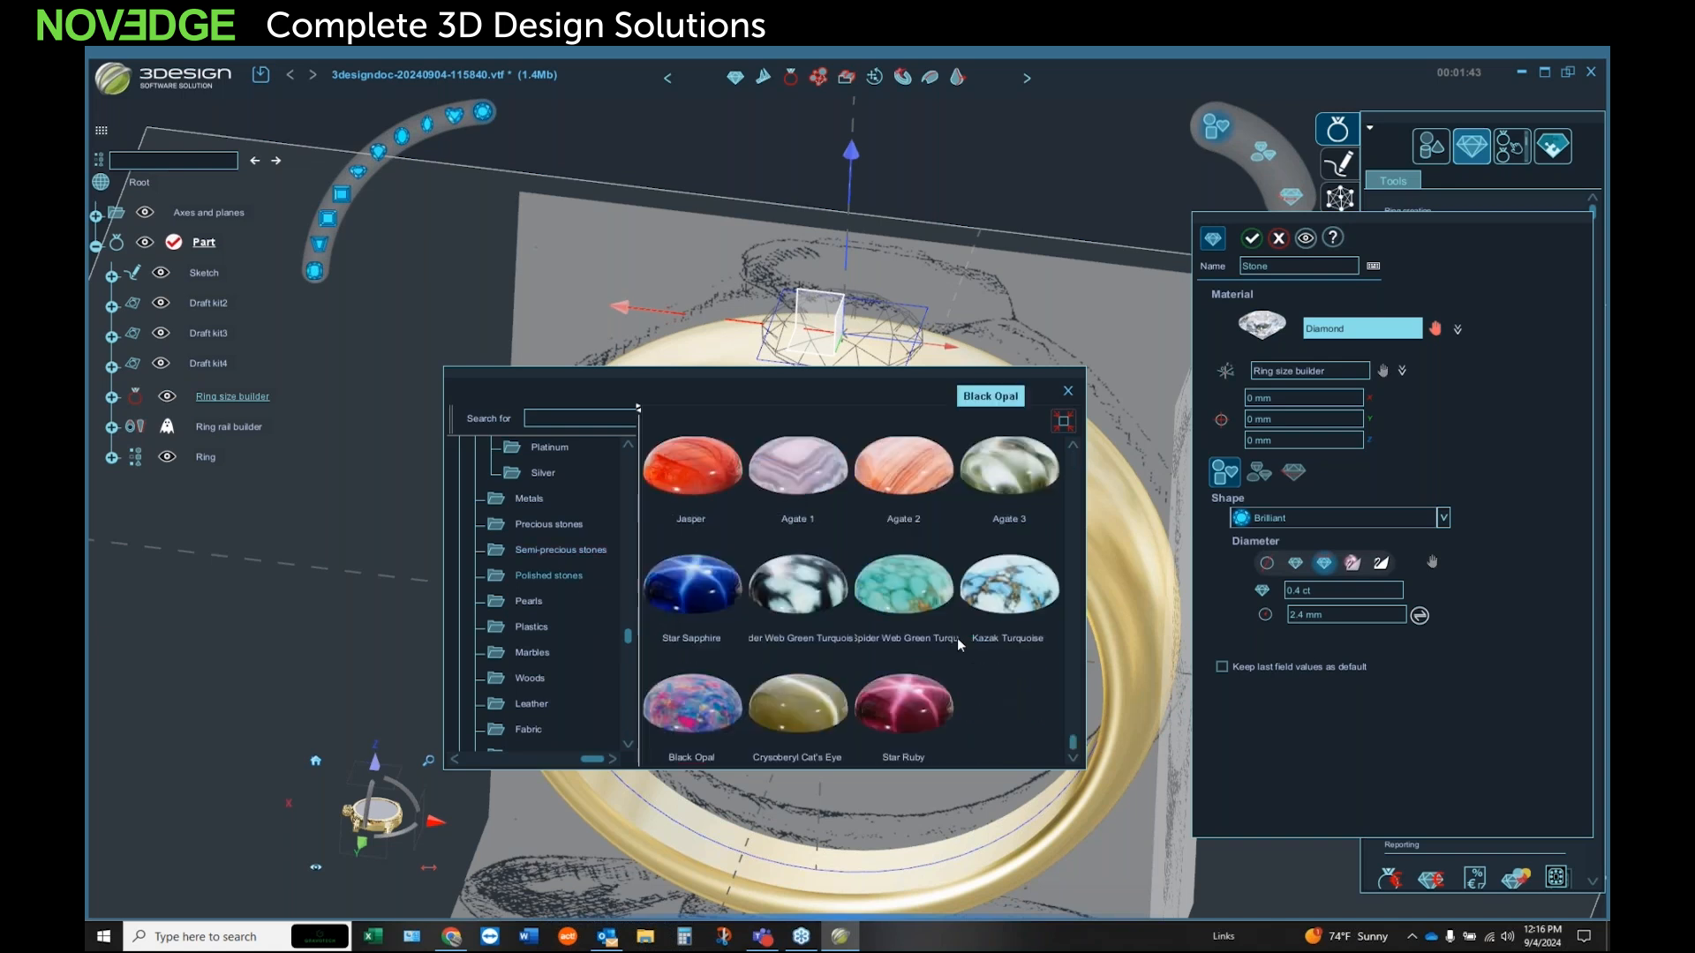
scroll(957, 637, "up", 5)
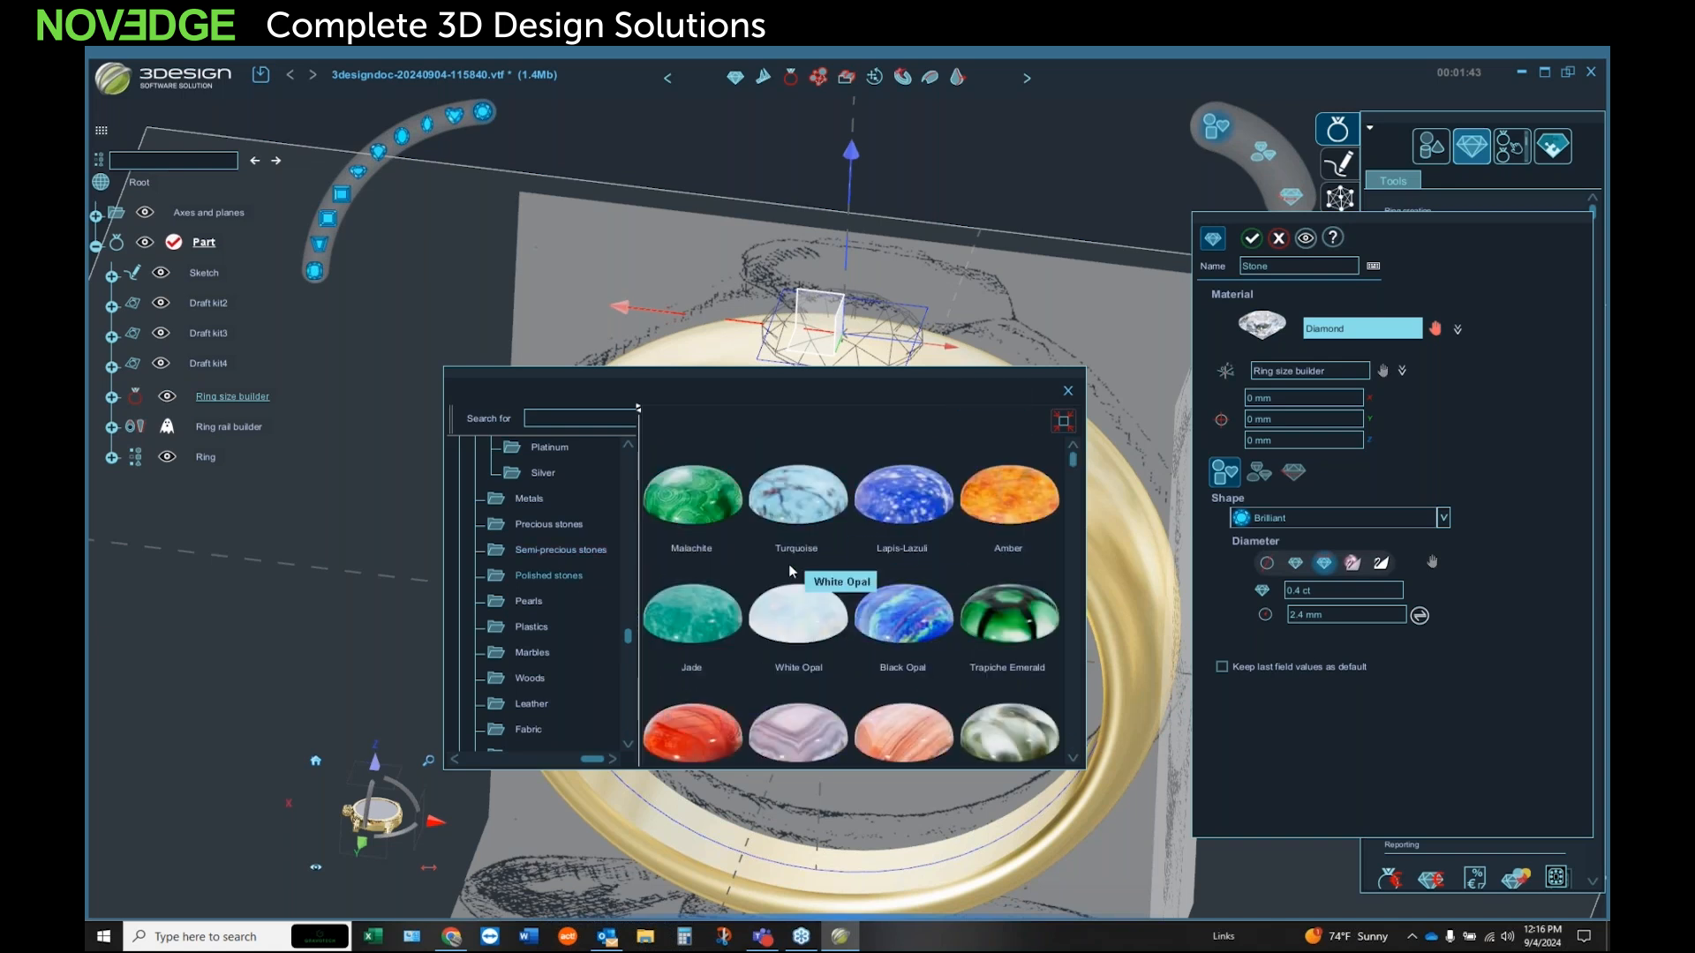
scroll(559, 532, "up", 2)
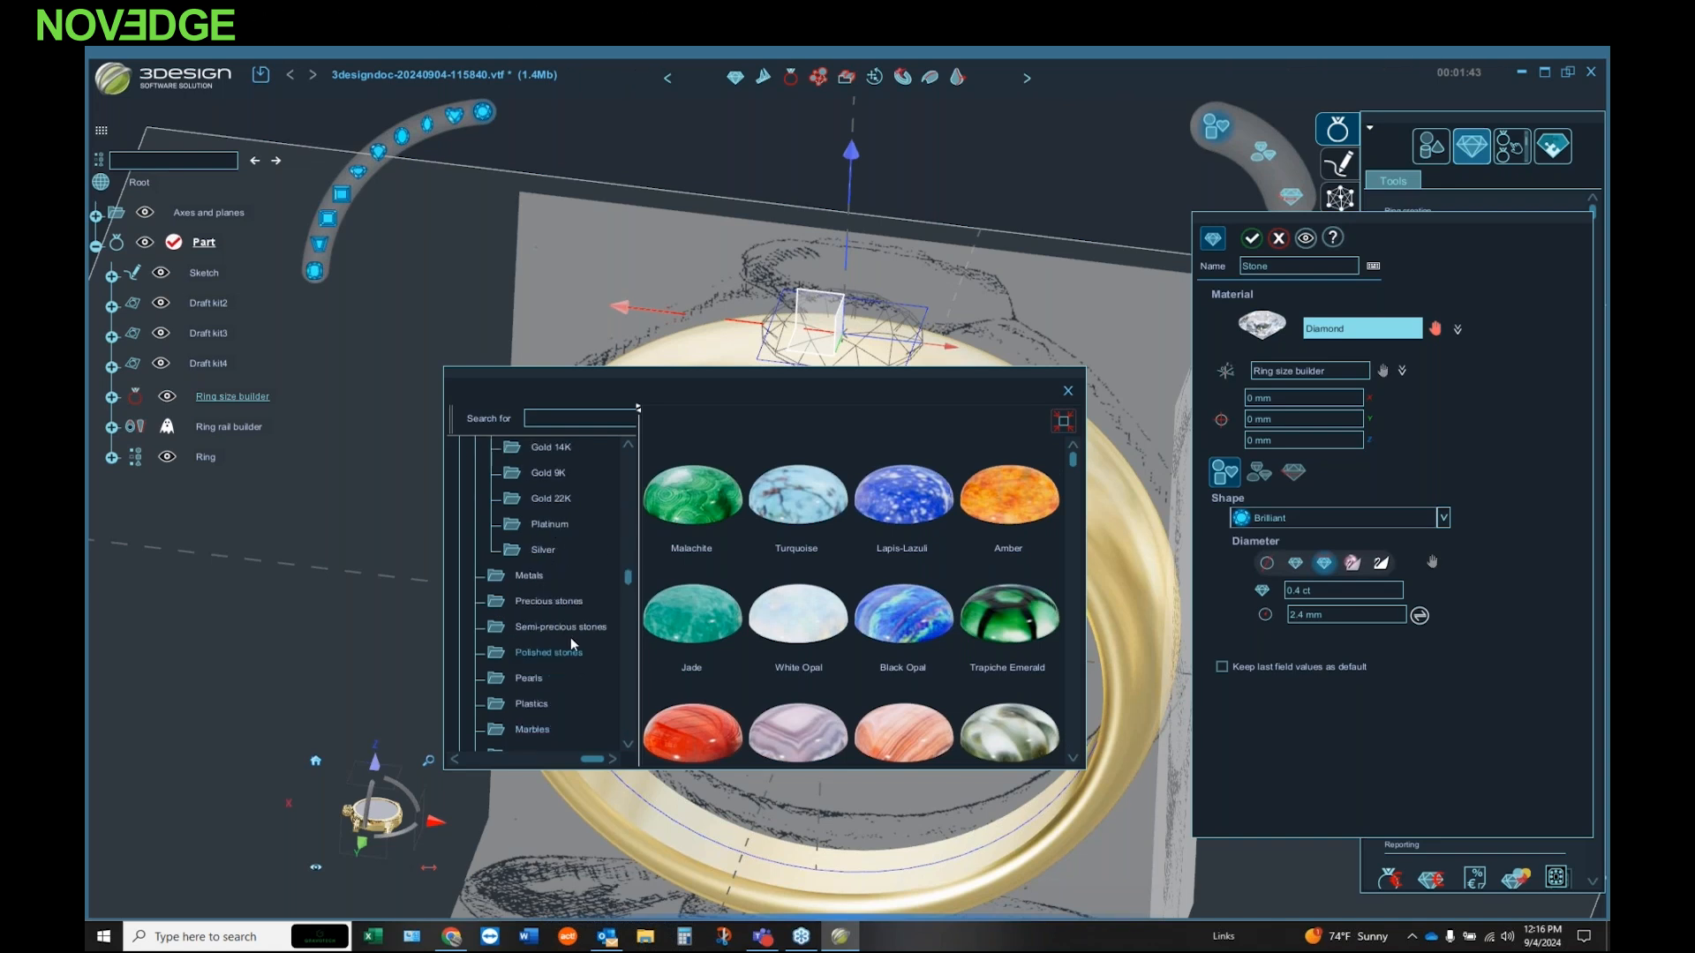
Step: Assign the Diamond material from the precious stones to the stone and create it on top of the ring
left_click(558, 601)
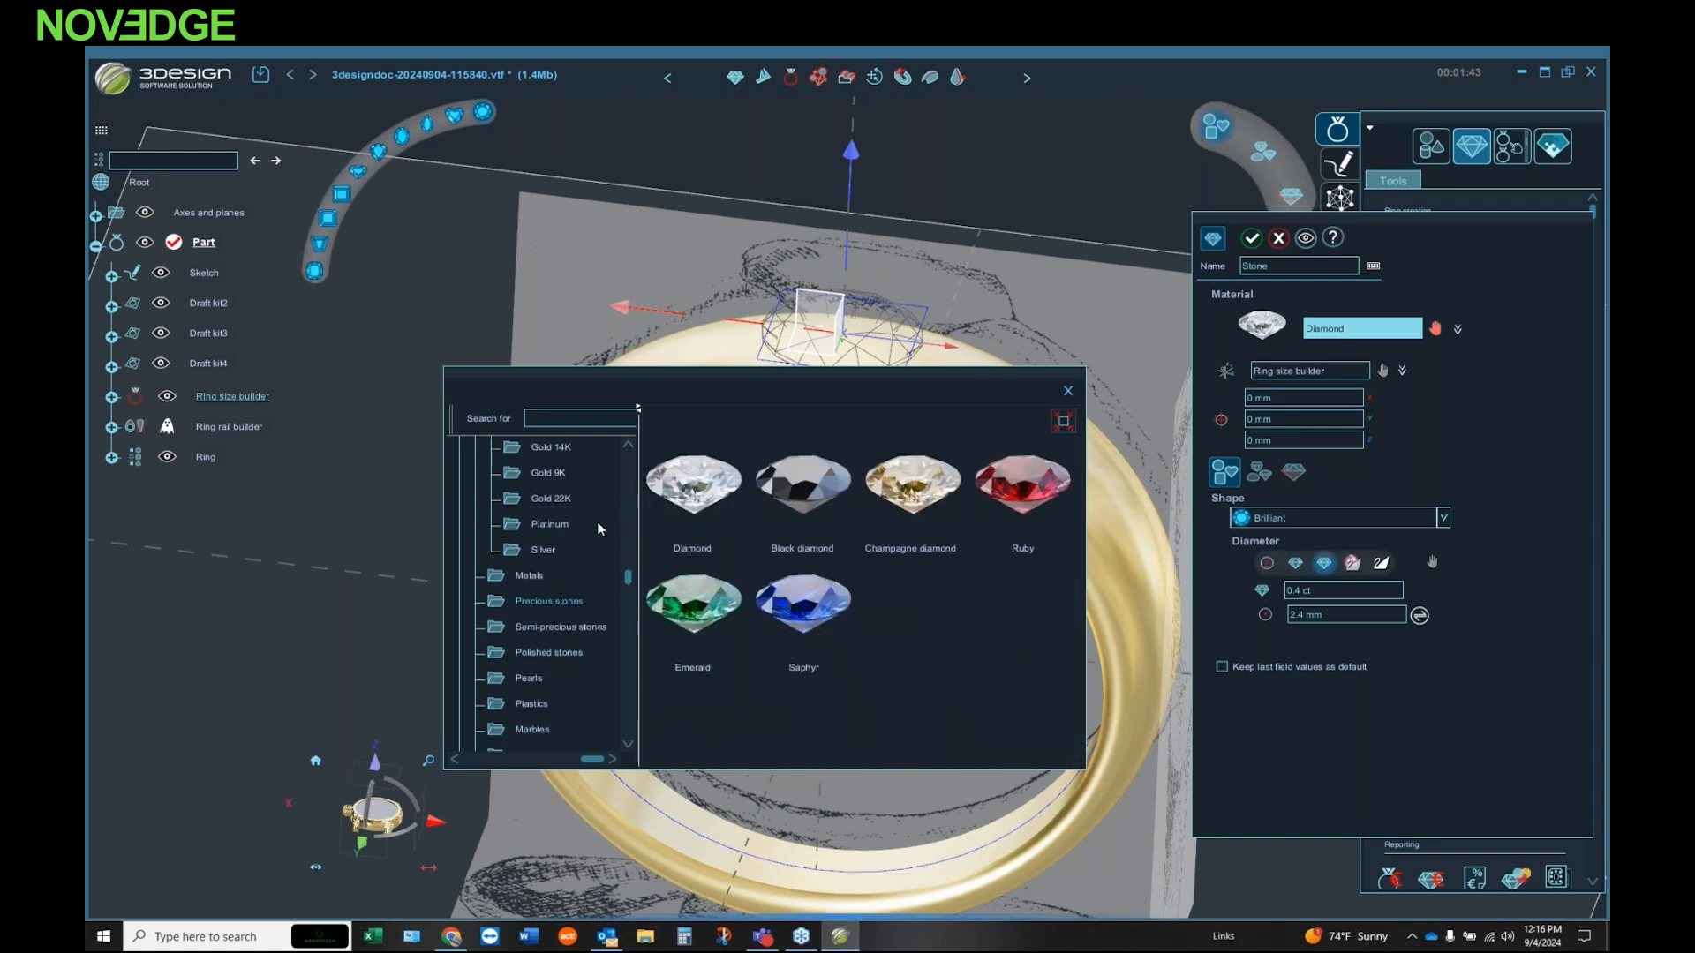
double_click(687, 493)
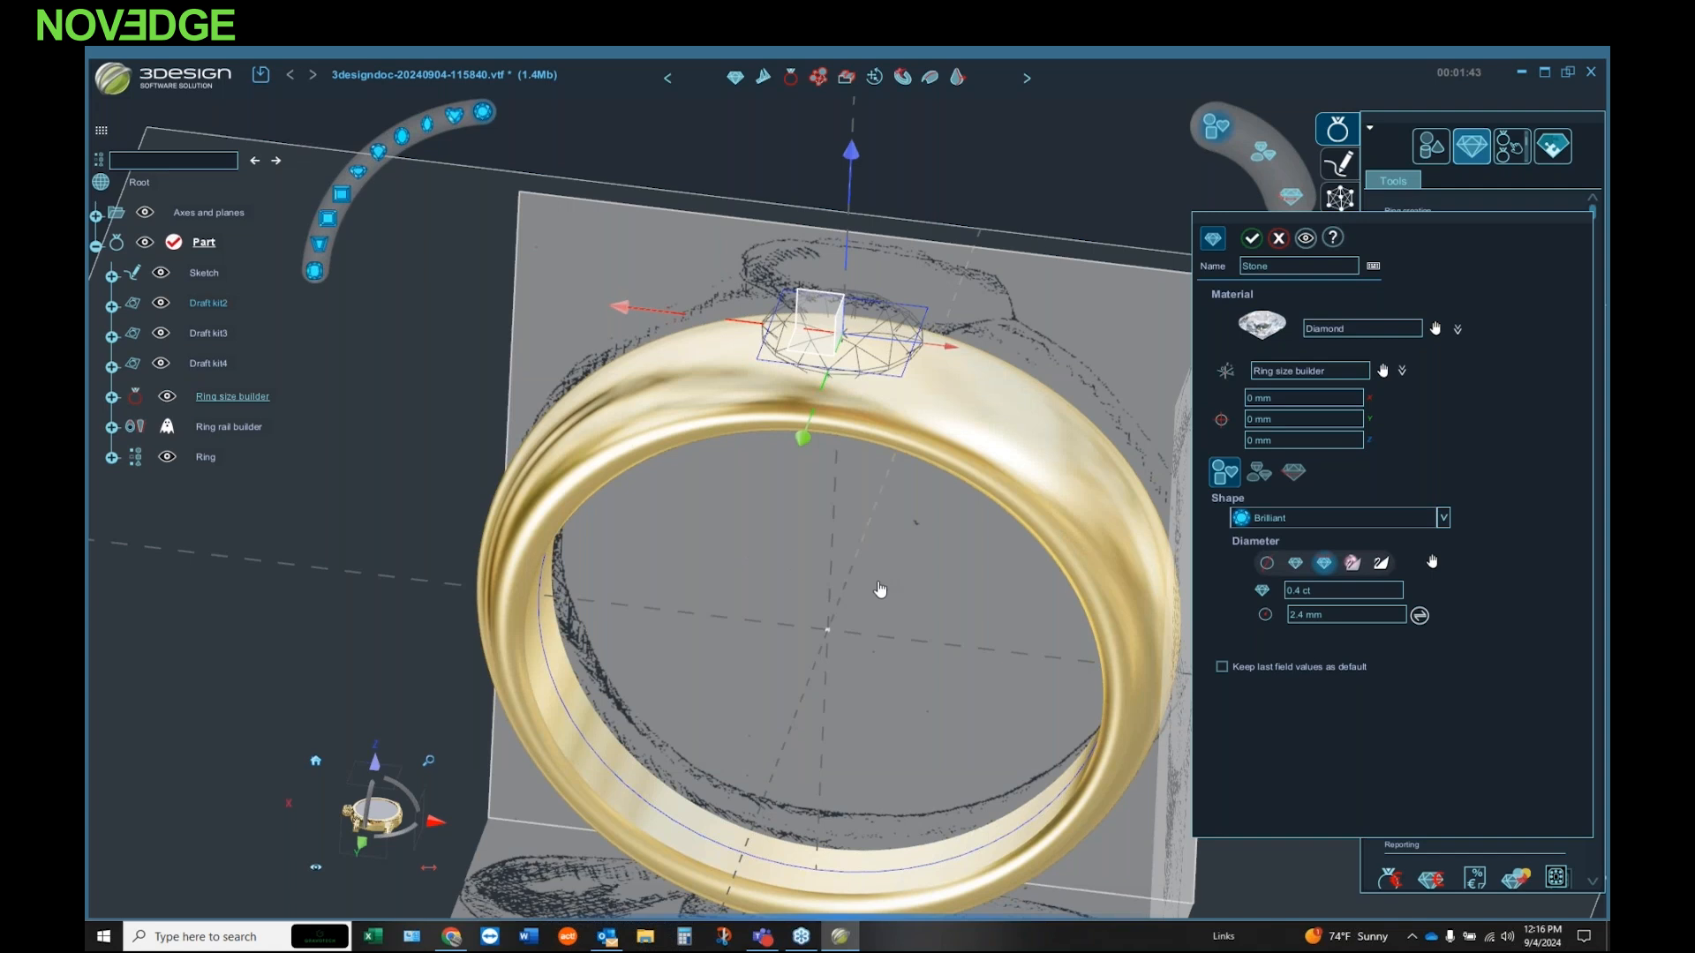
middle_click_drag(877, 601, 953, 468)
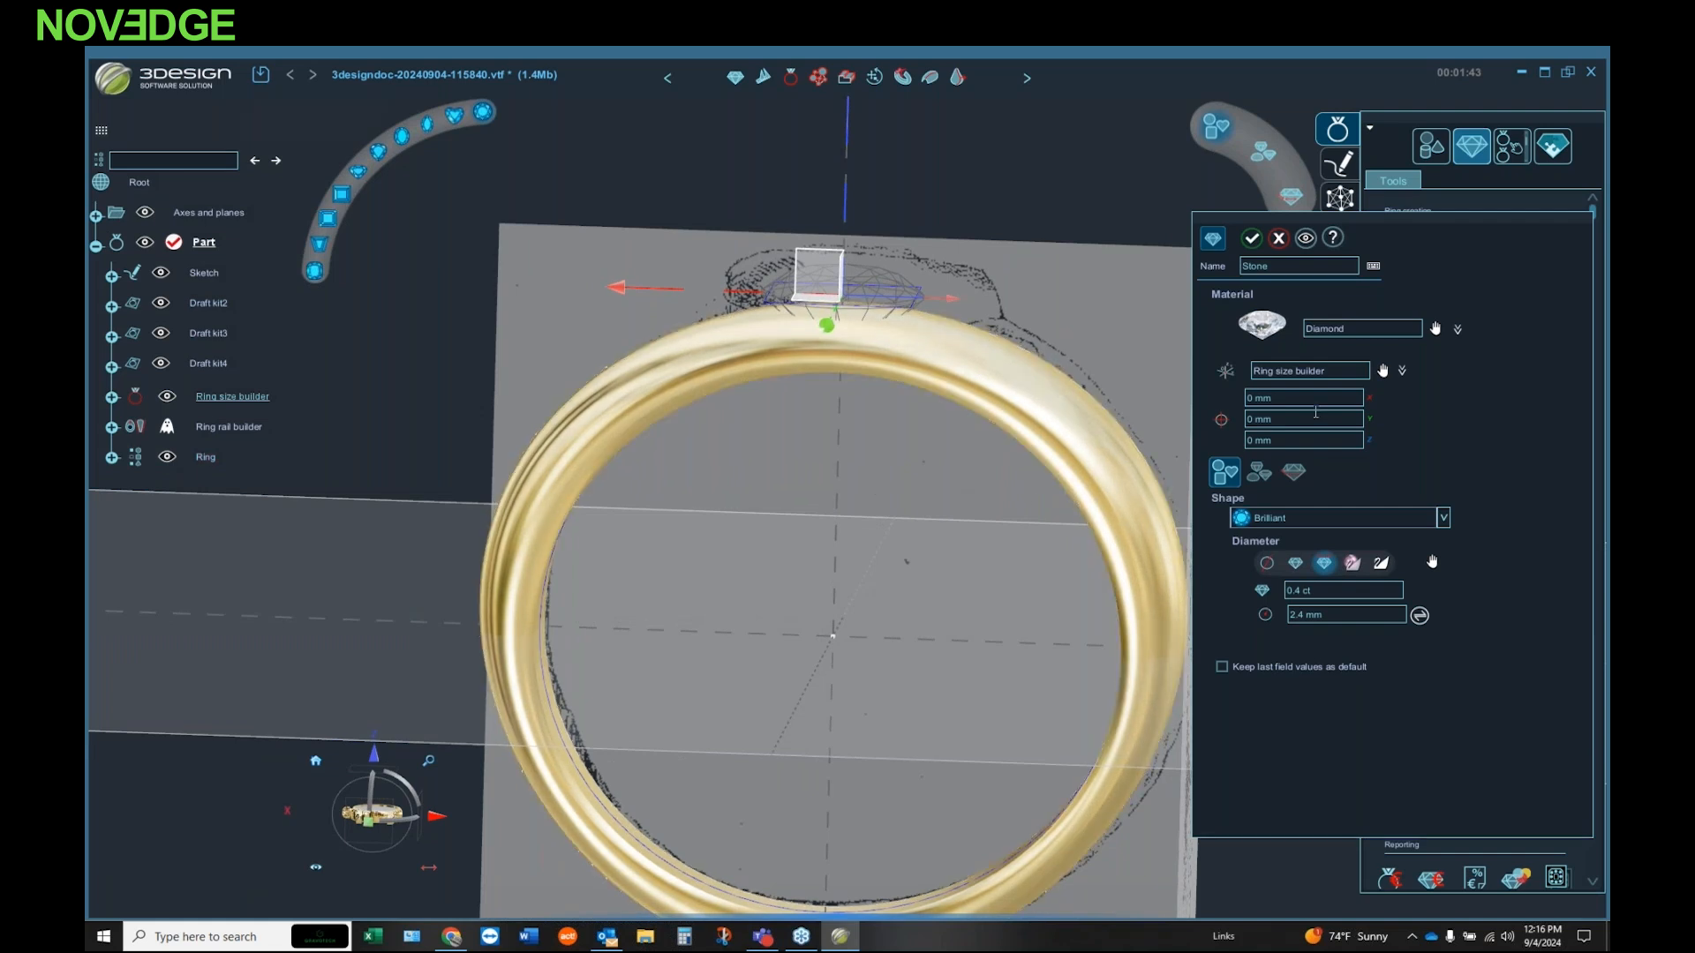
left_click(1251, 237)
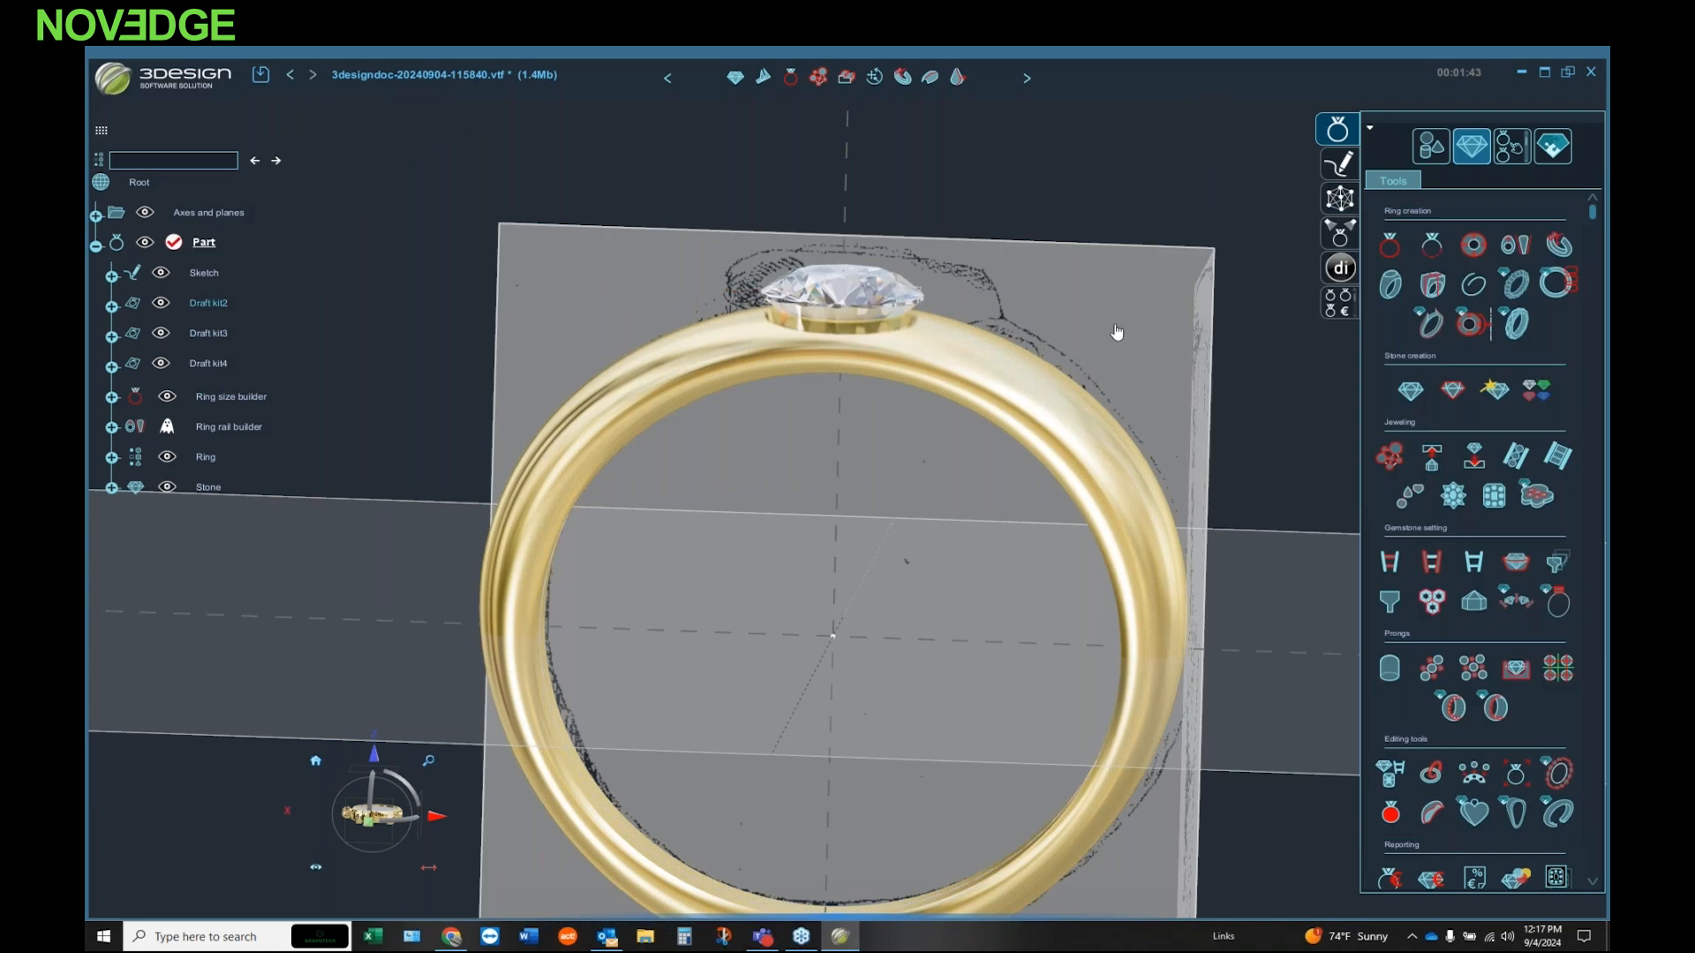
middle_click_drag(803, 388, 635, 415)
middle_click_drag(758, 381, 778, 491)
scroll(777, 491, "up", 1)
scroll(778, 492, "down", 2)
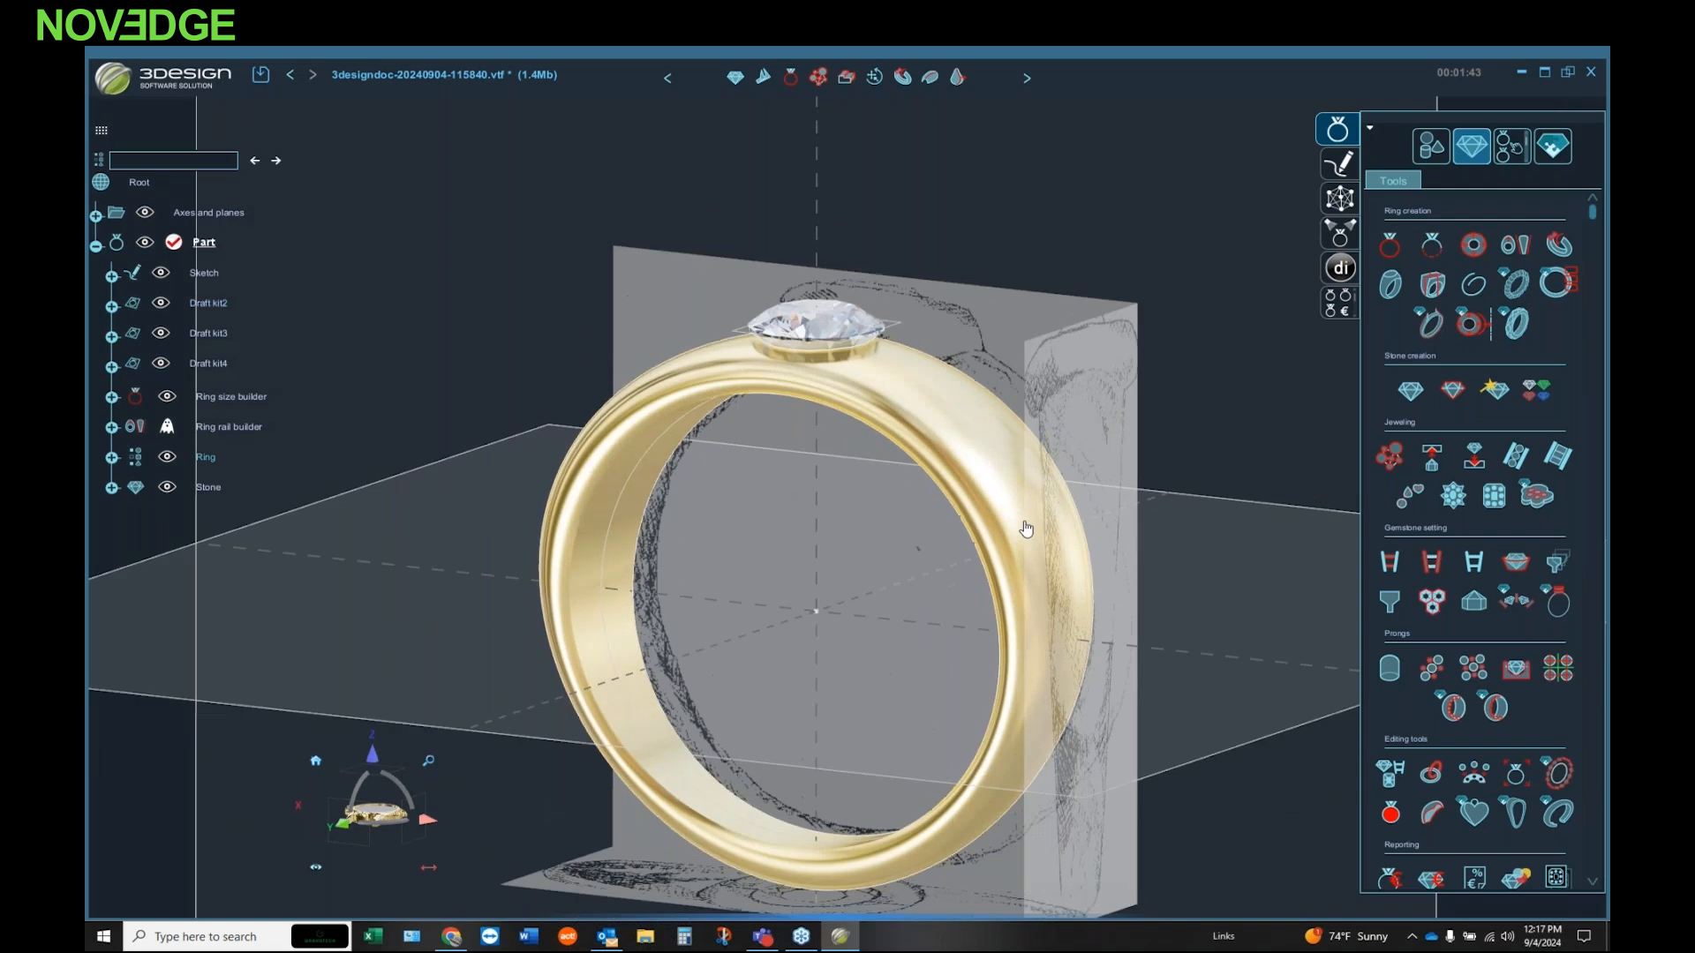
Step: Start a new sketch and change its sketch plane to OYZ
left_click(1339, 164)
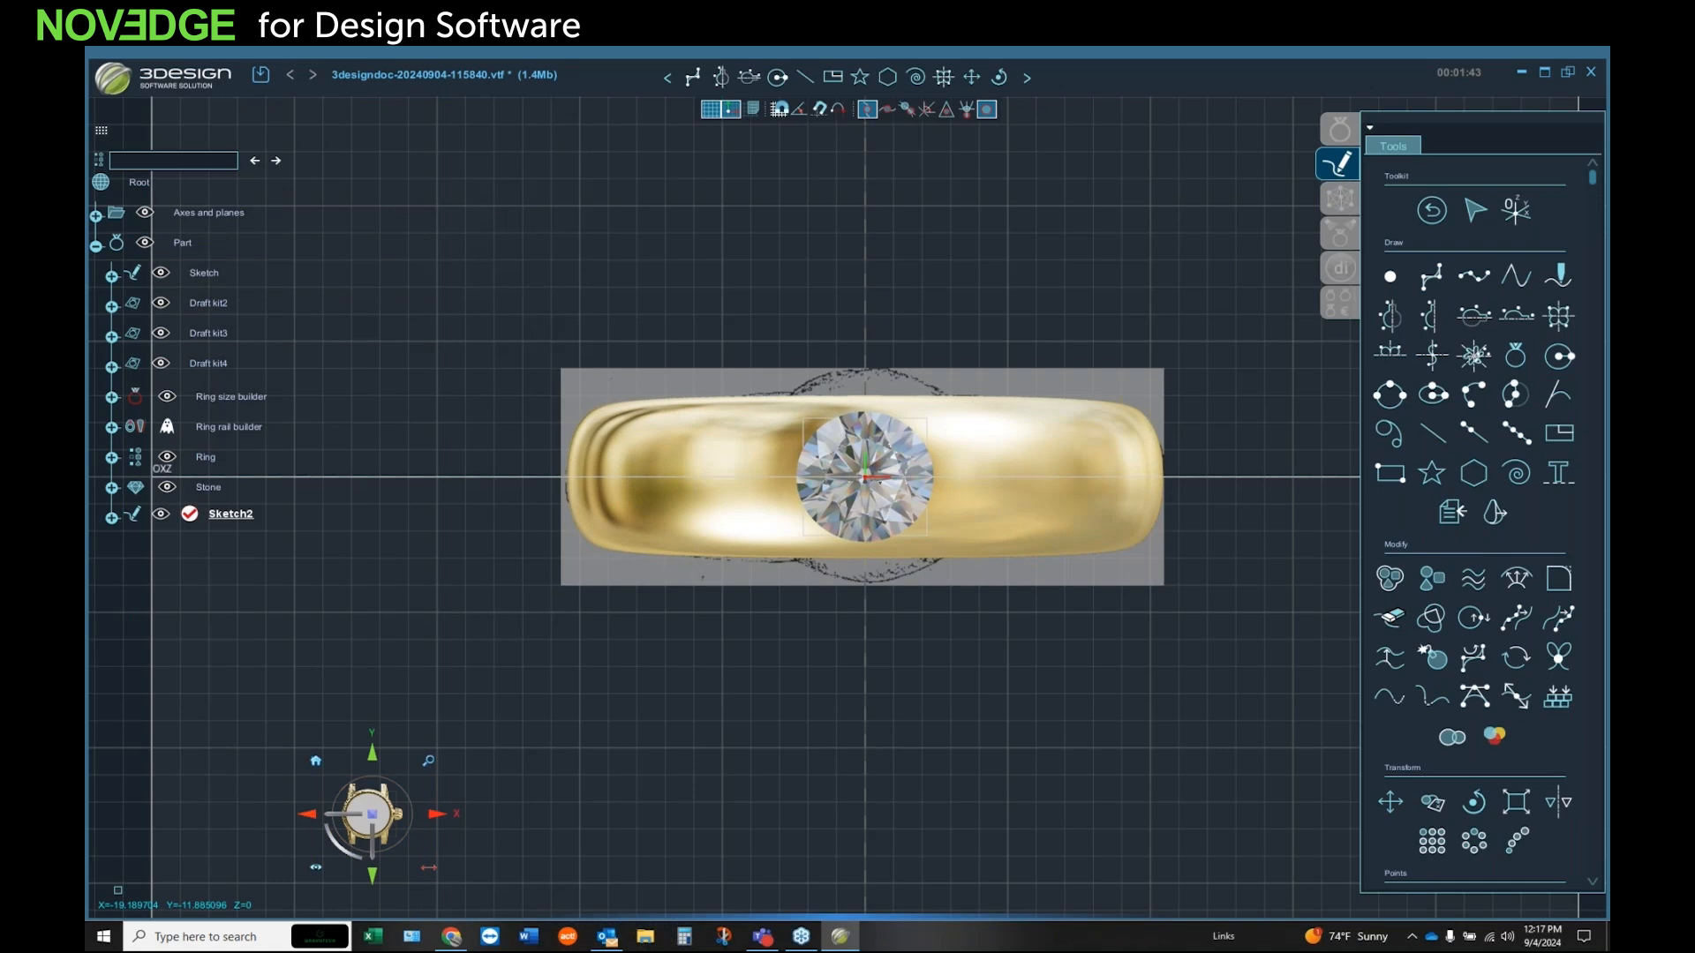
left_click(310, 816)
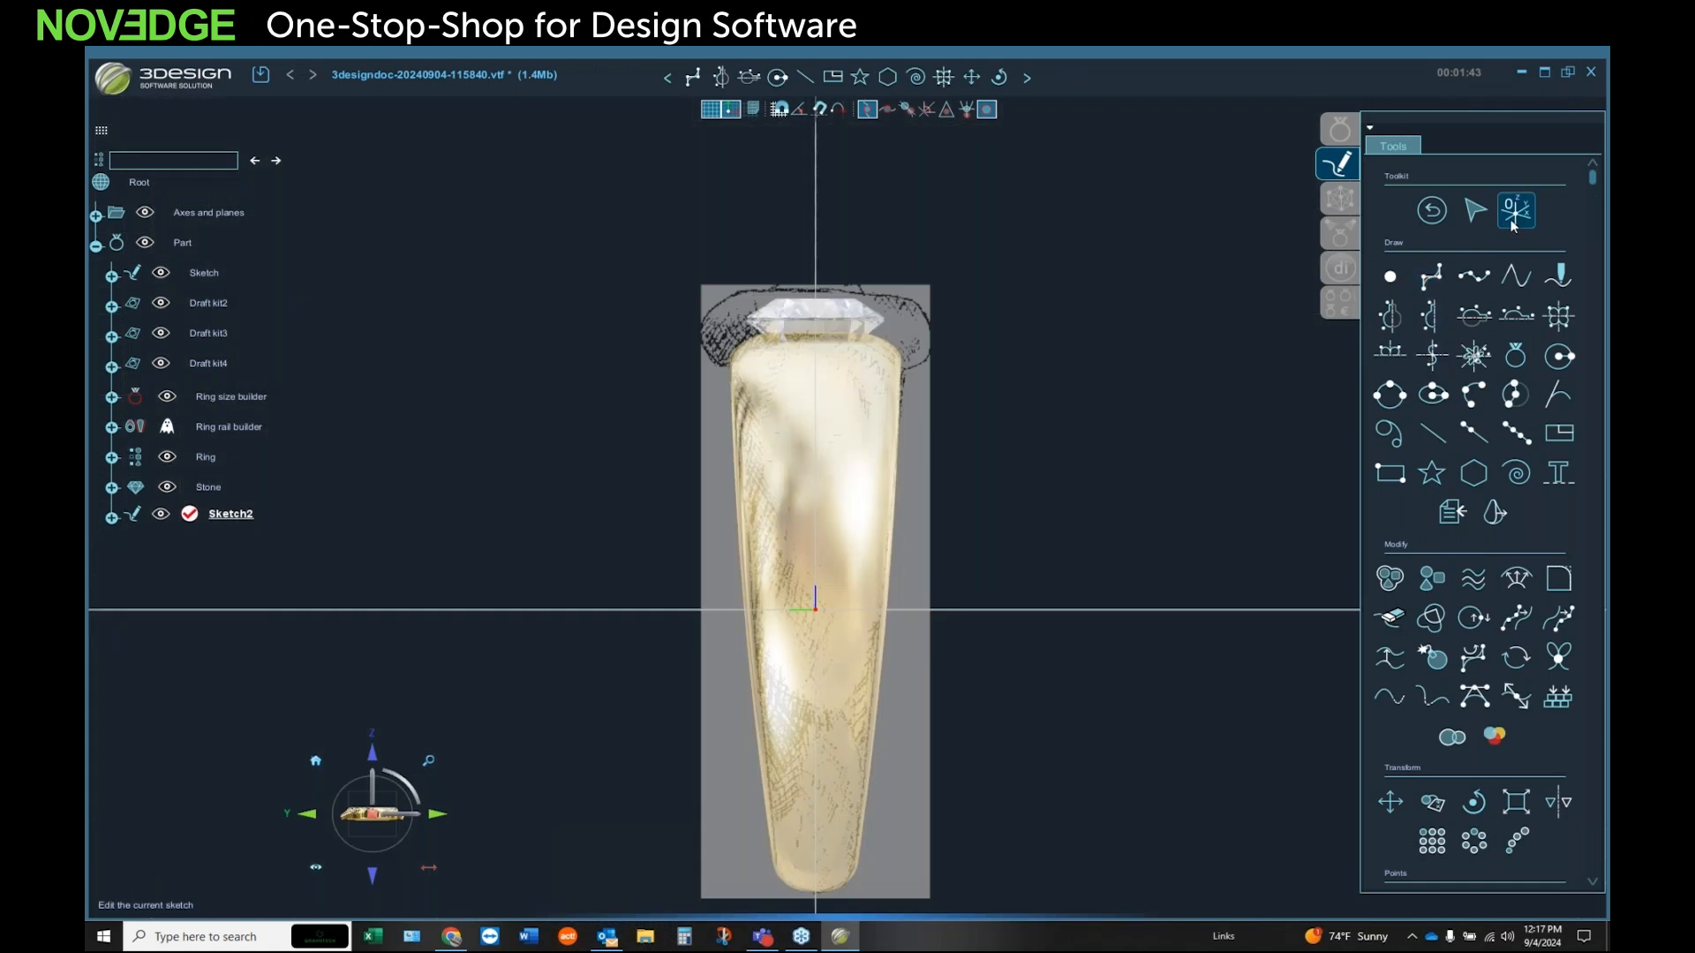
left_click(95, 217)
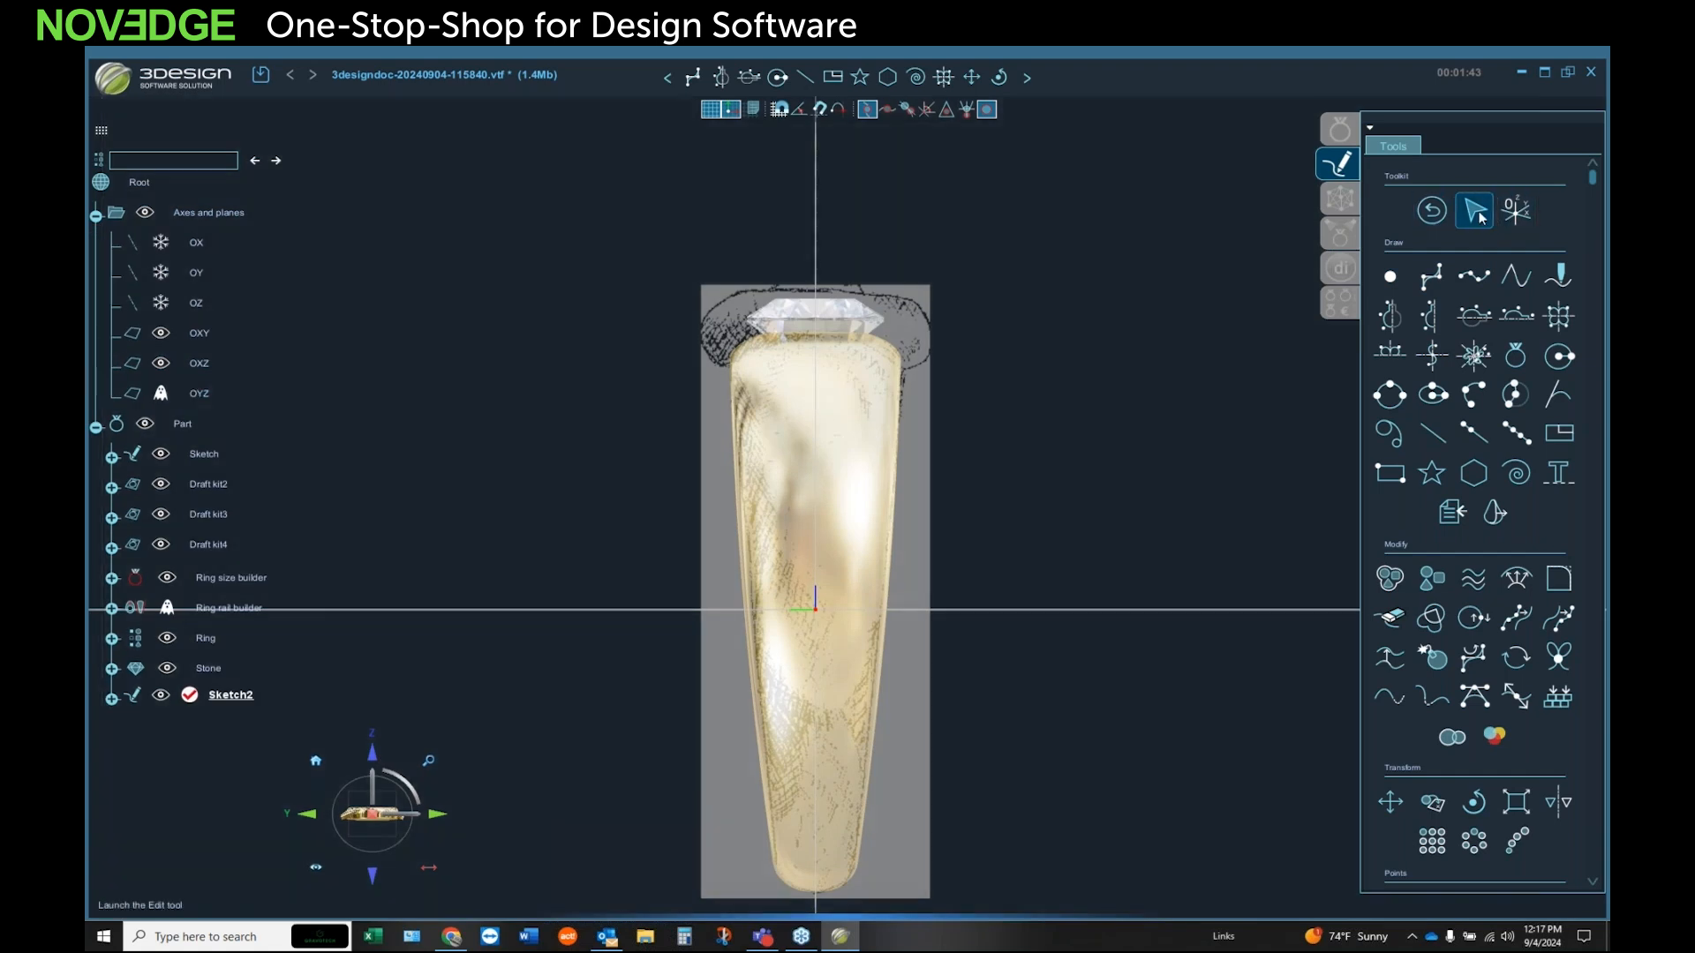
left_click(1515, 210)
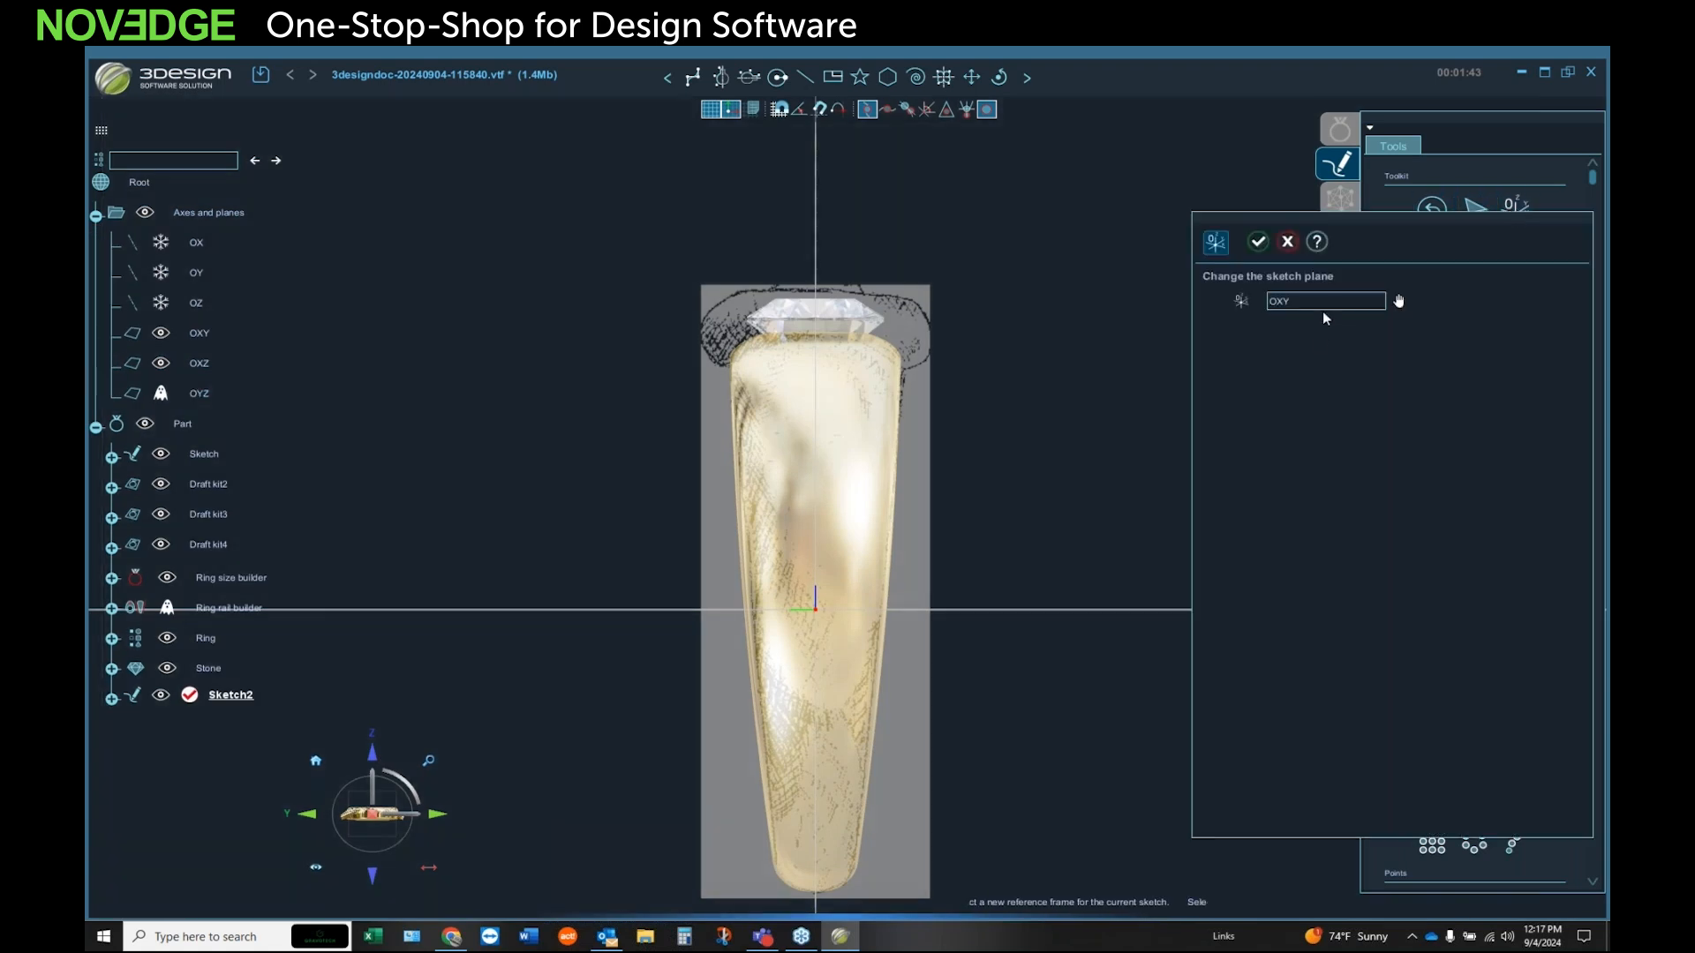
left_click(1397, 300)
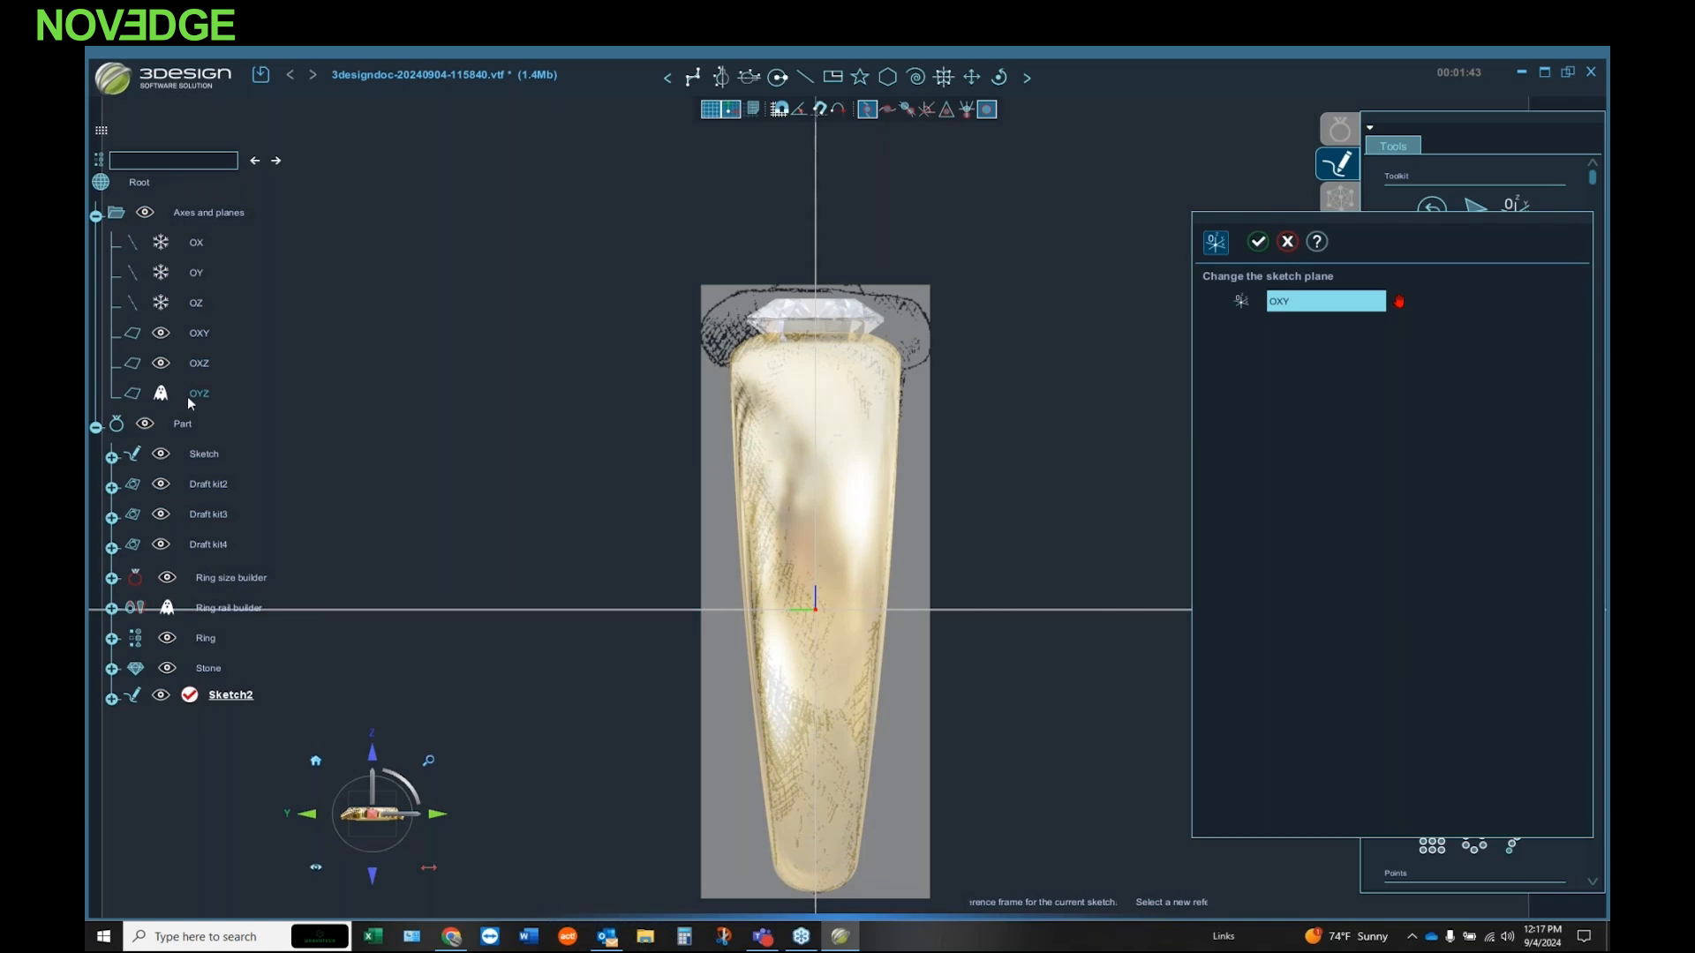
left_click(198, 399)
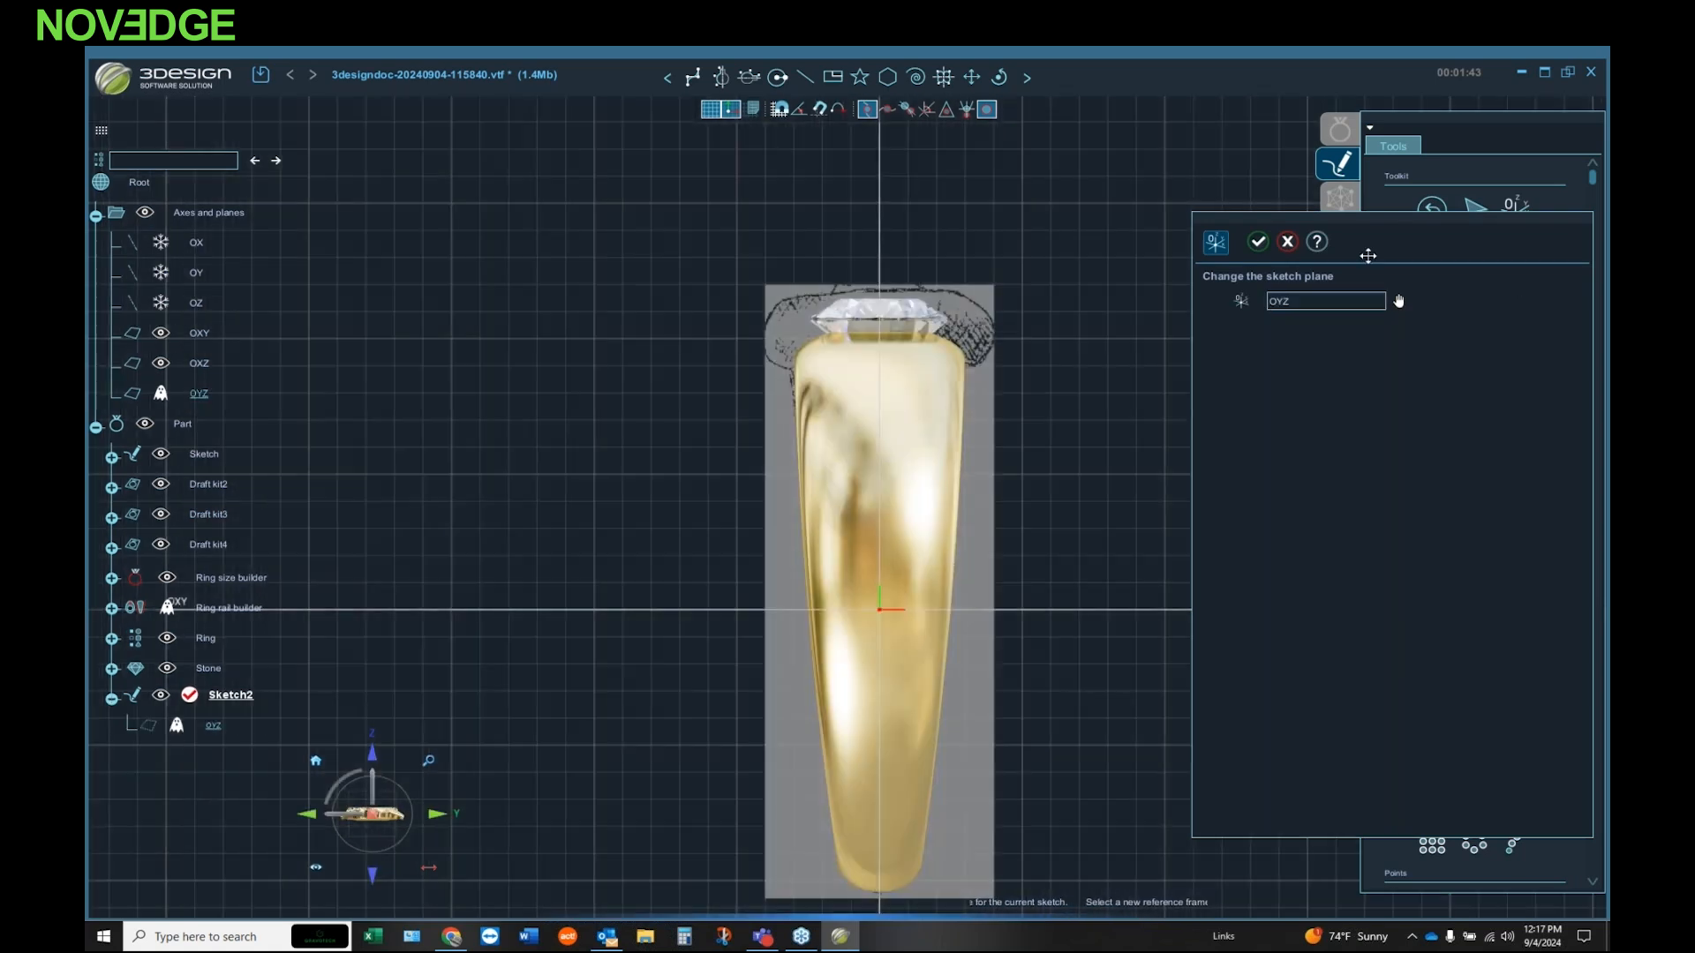
left_click(1257, 241)
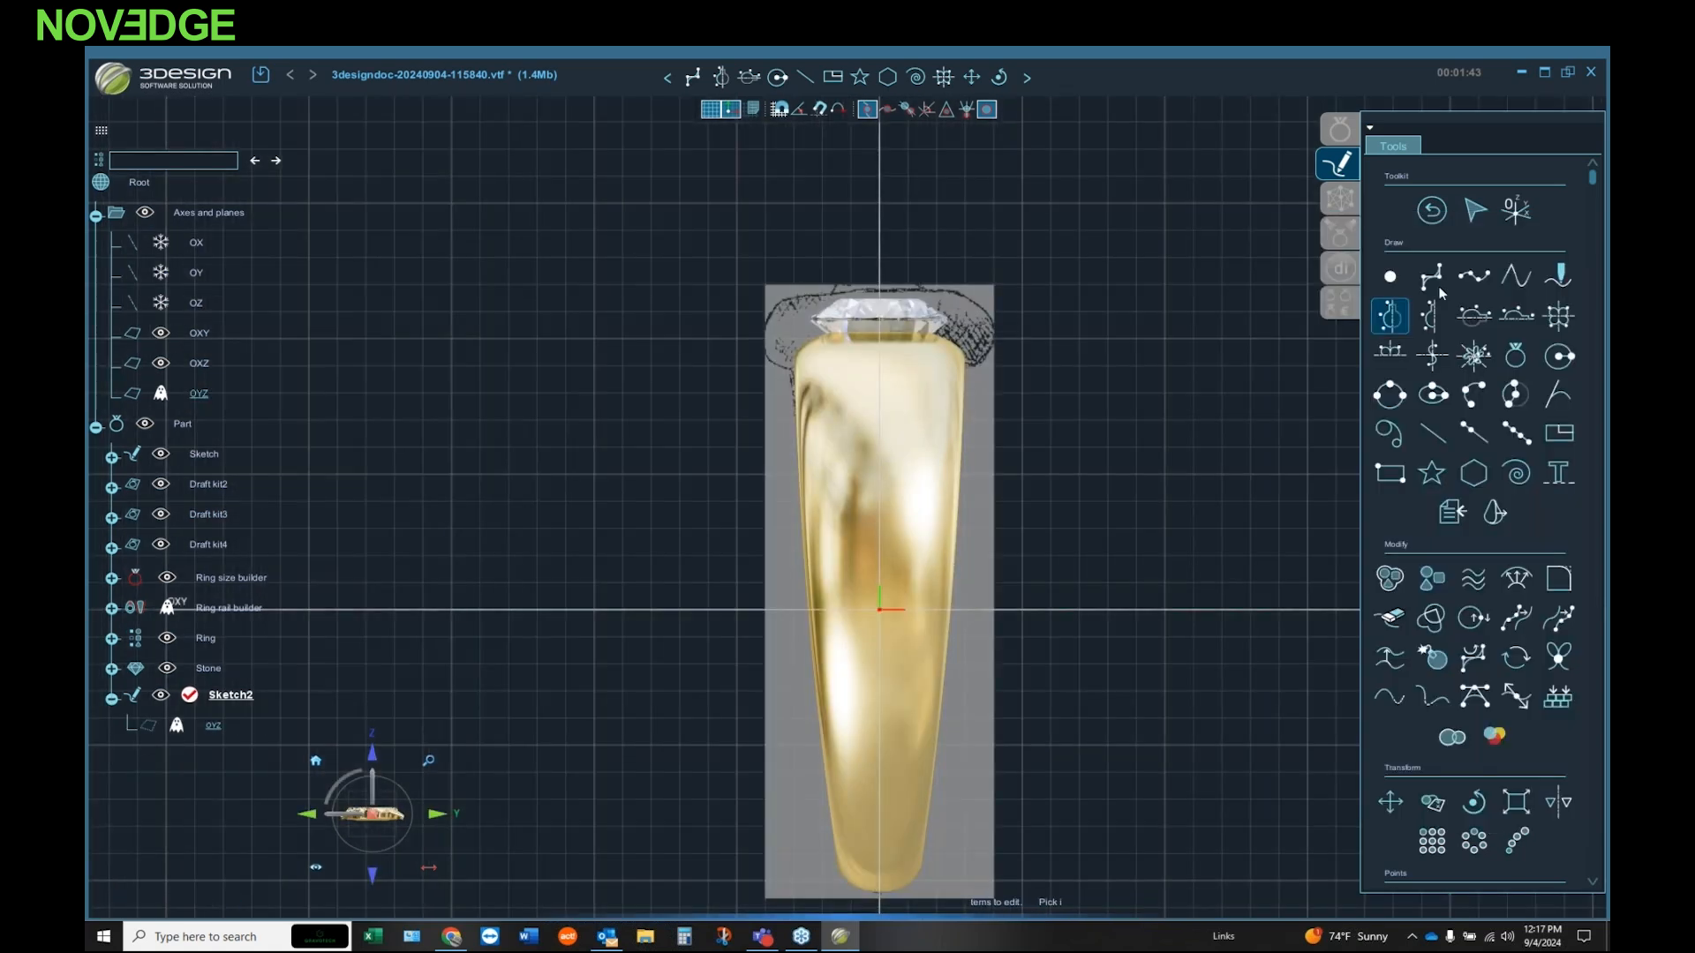
Step: Trace the right half of the ring head's outline in the side-view drawing with an open seven-point spline, and exit the sketch
left_click(1474, 278)
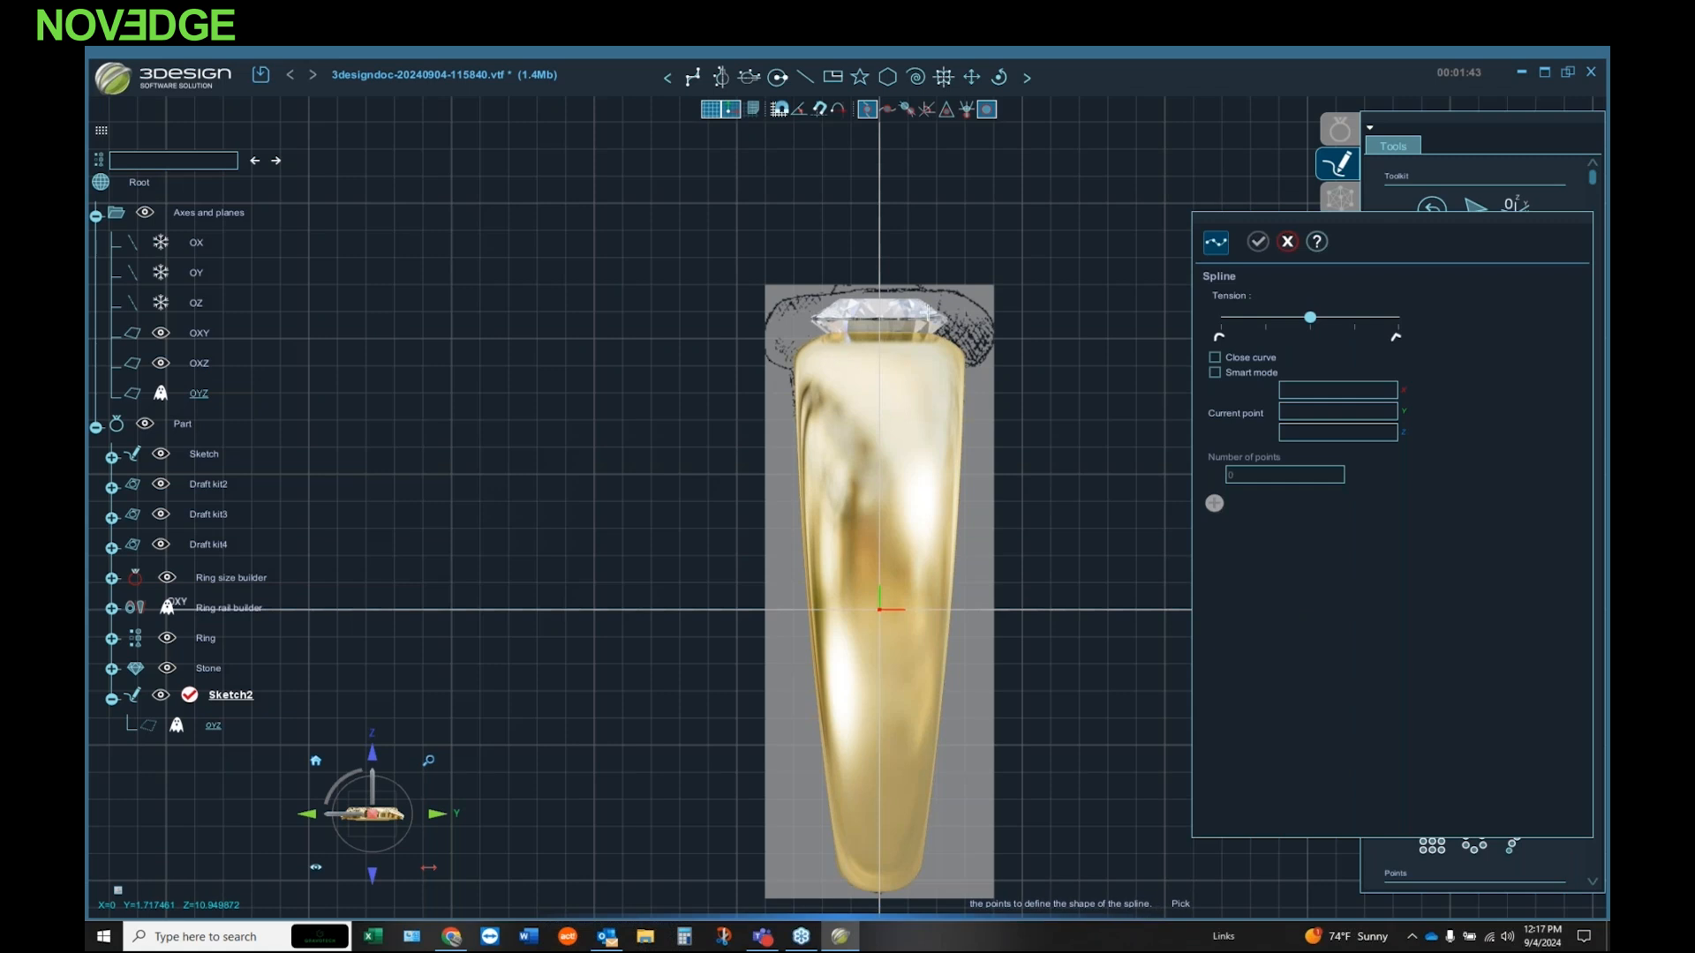
scroll(927, 313, "up", 3)
scroll(926, 313, "up", 1)
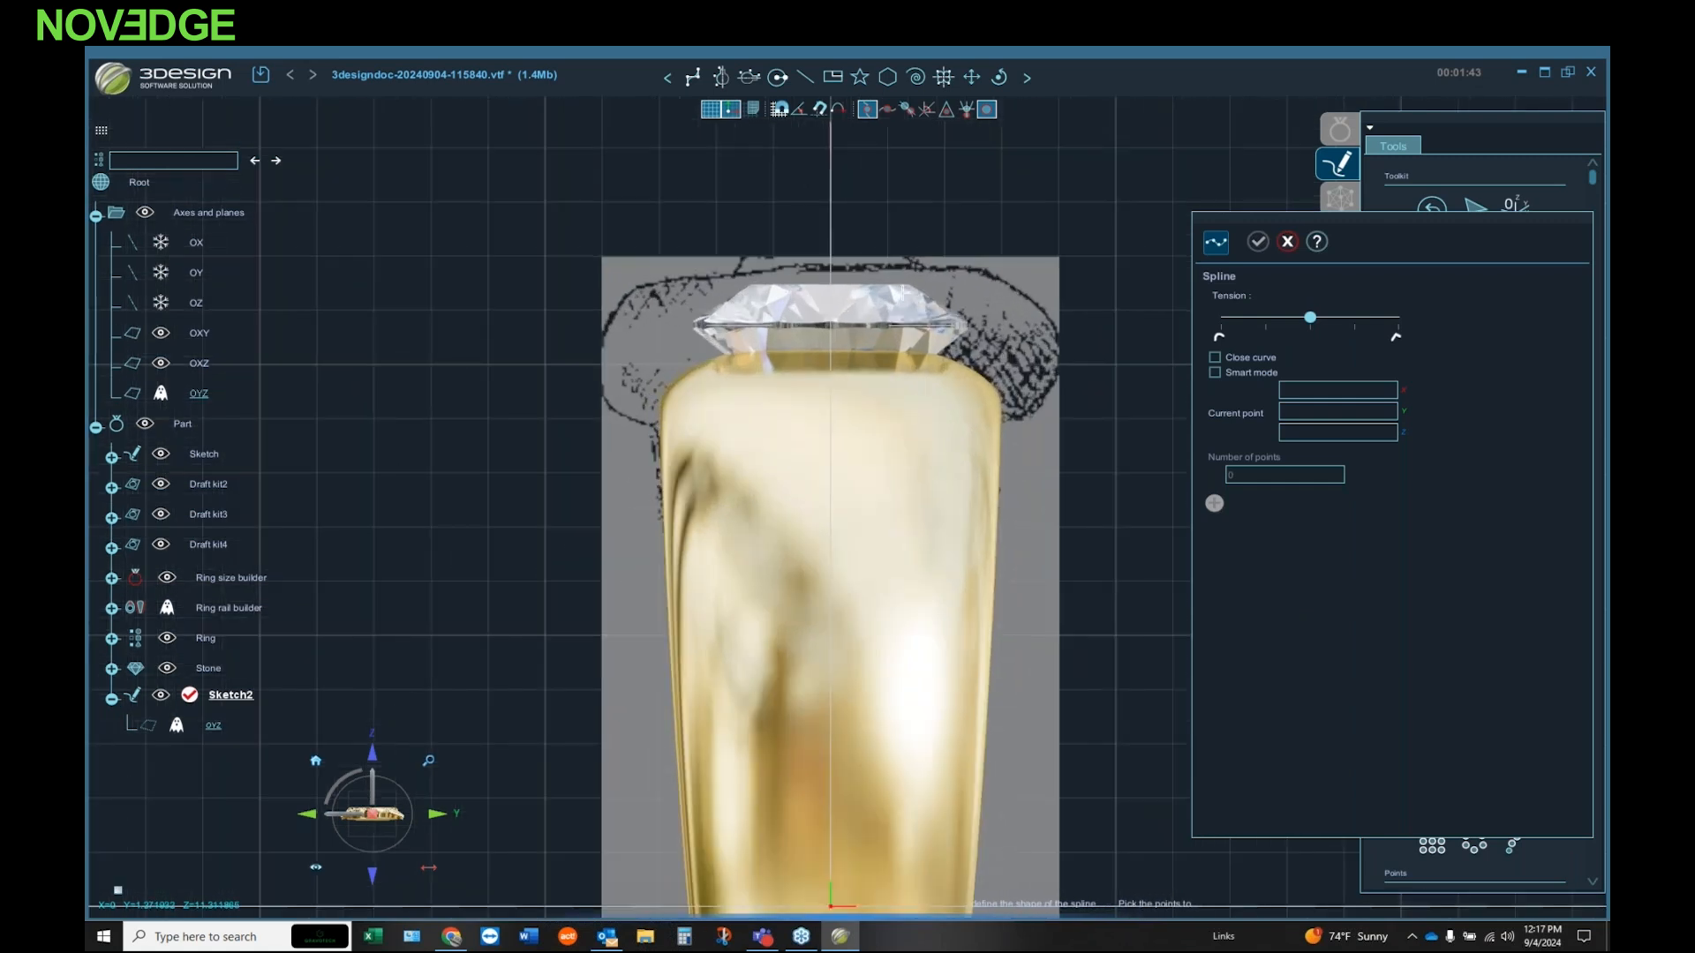
left_click(901, 295)
left_click(984, 295)
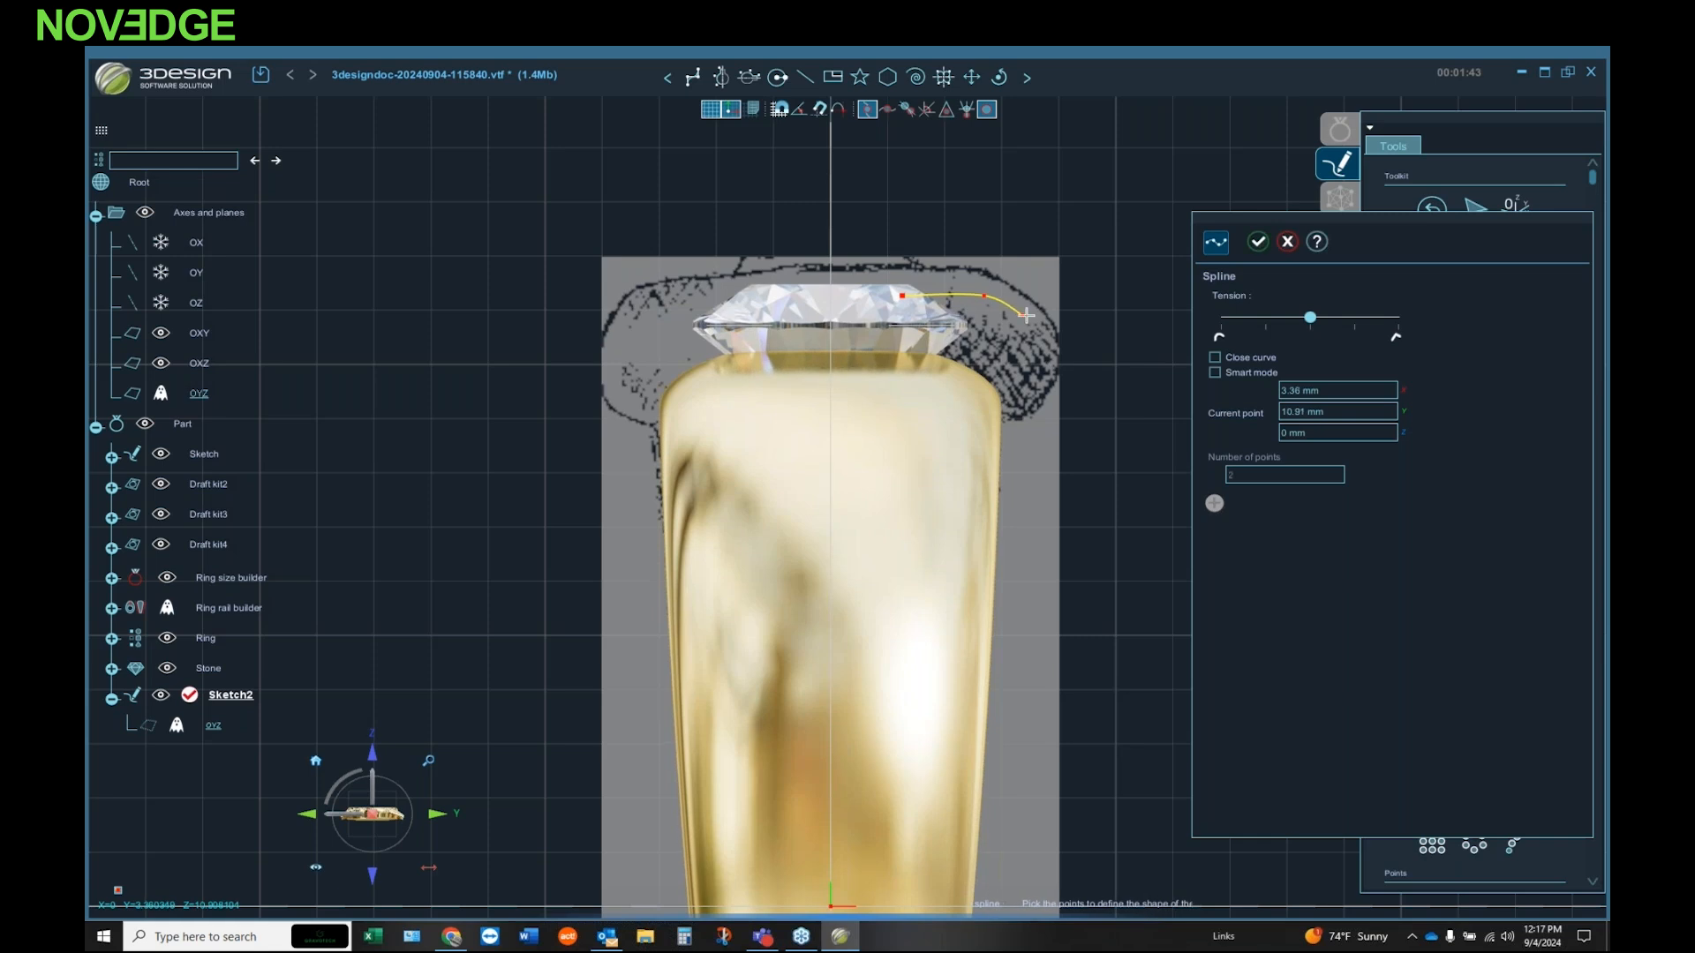
left_click(1046, 316)
left_click(1050, 362)
left_click(1041, 392)
left_click(1018, 416)
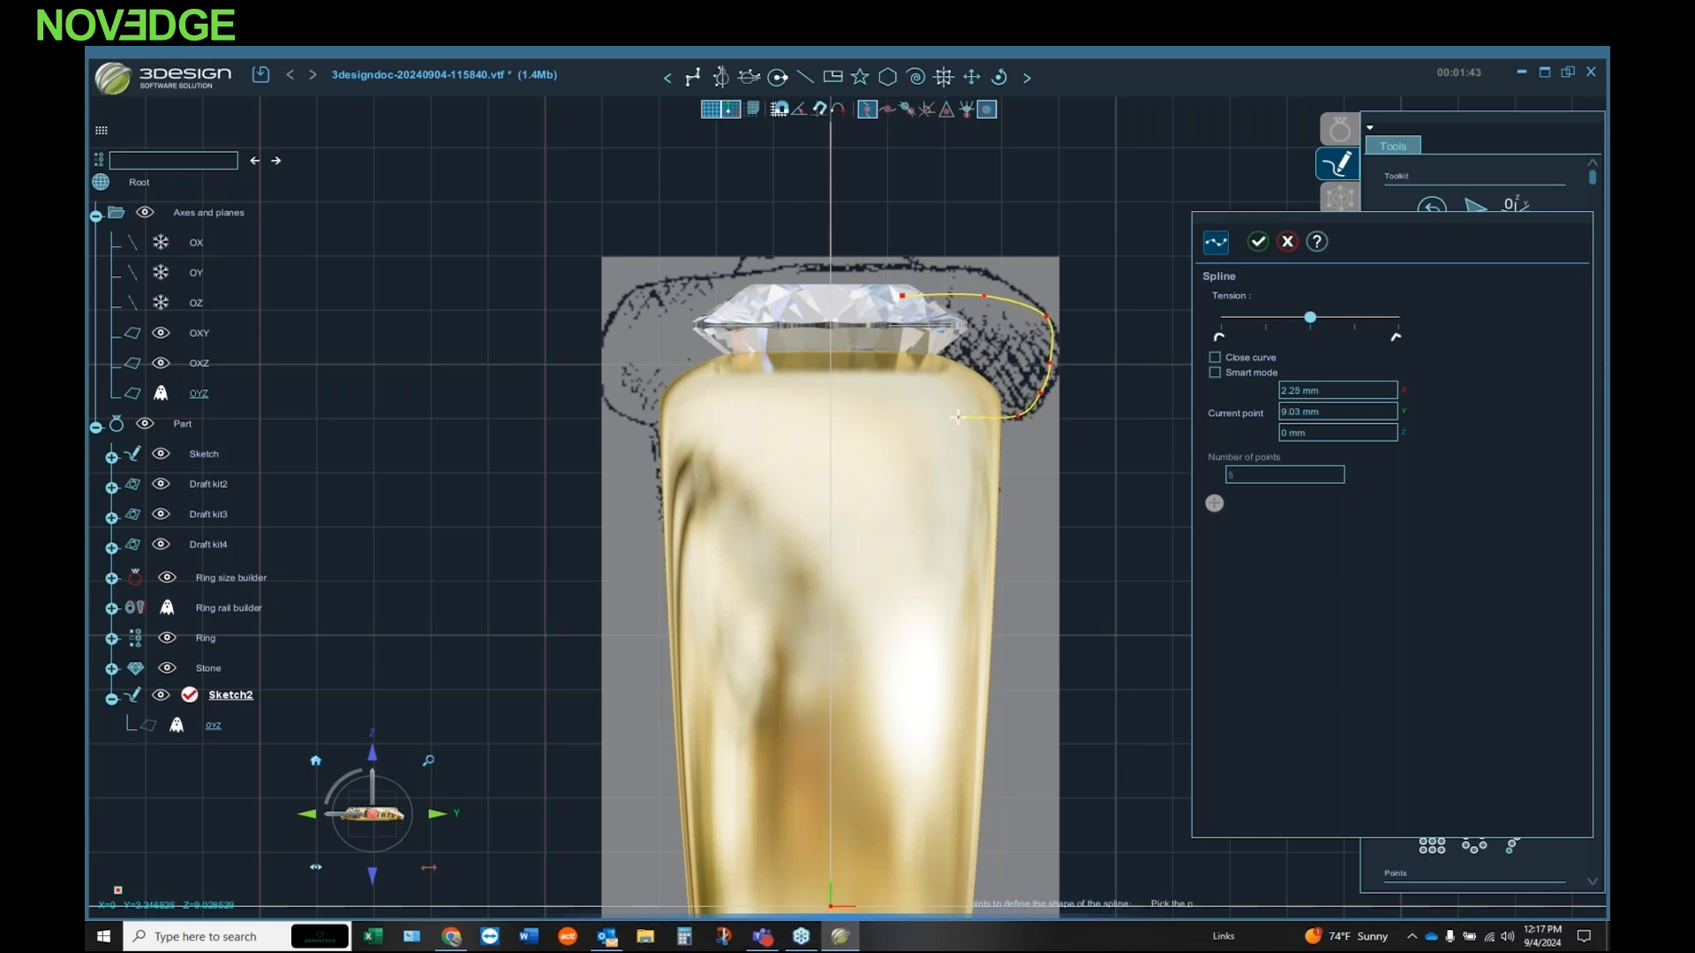
left_click(1257, 242)
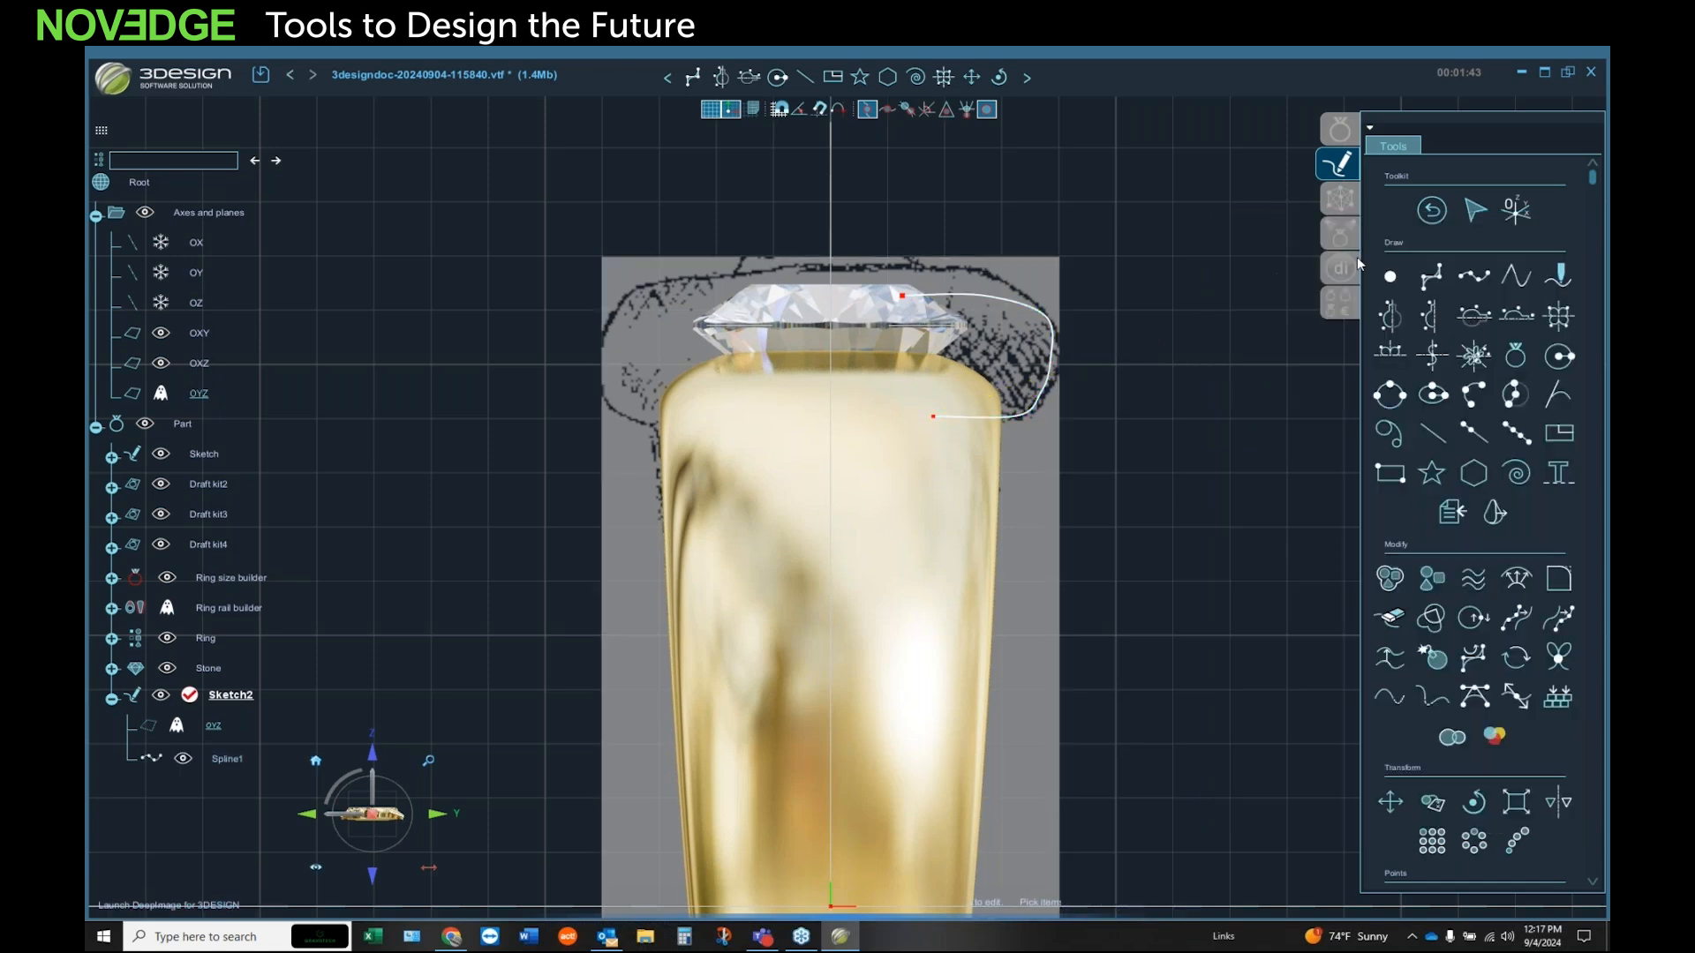
left_click(1432, 211)
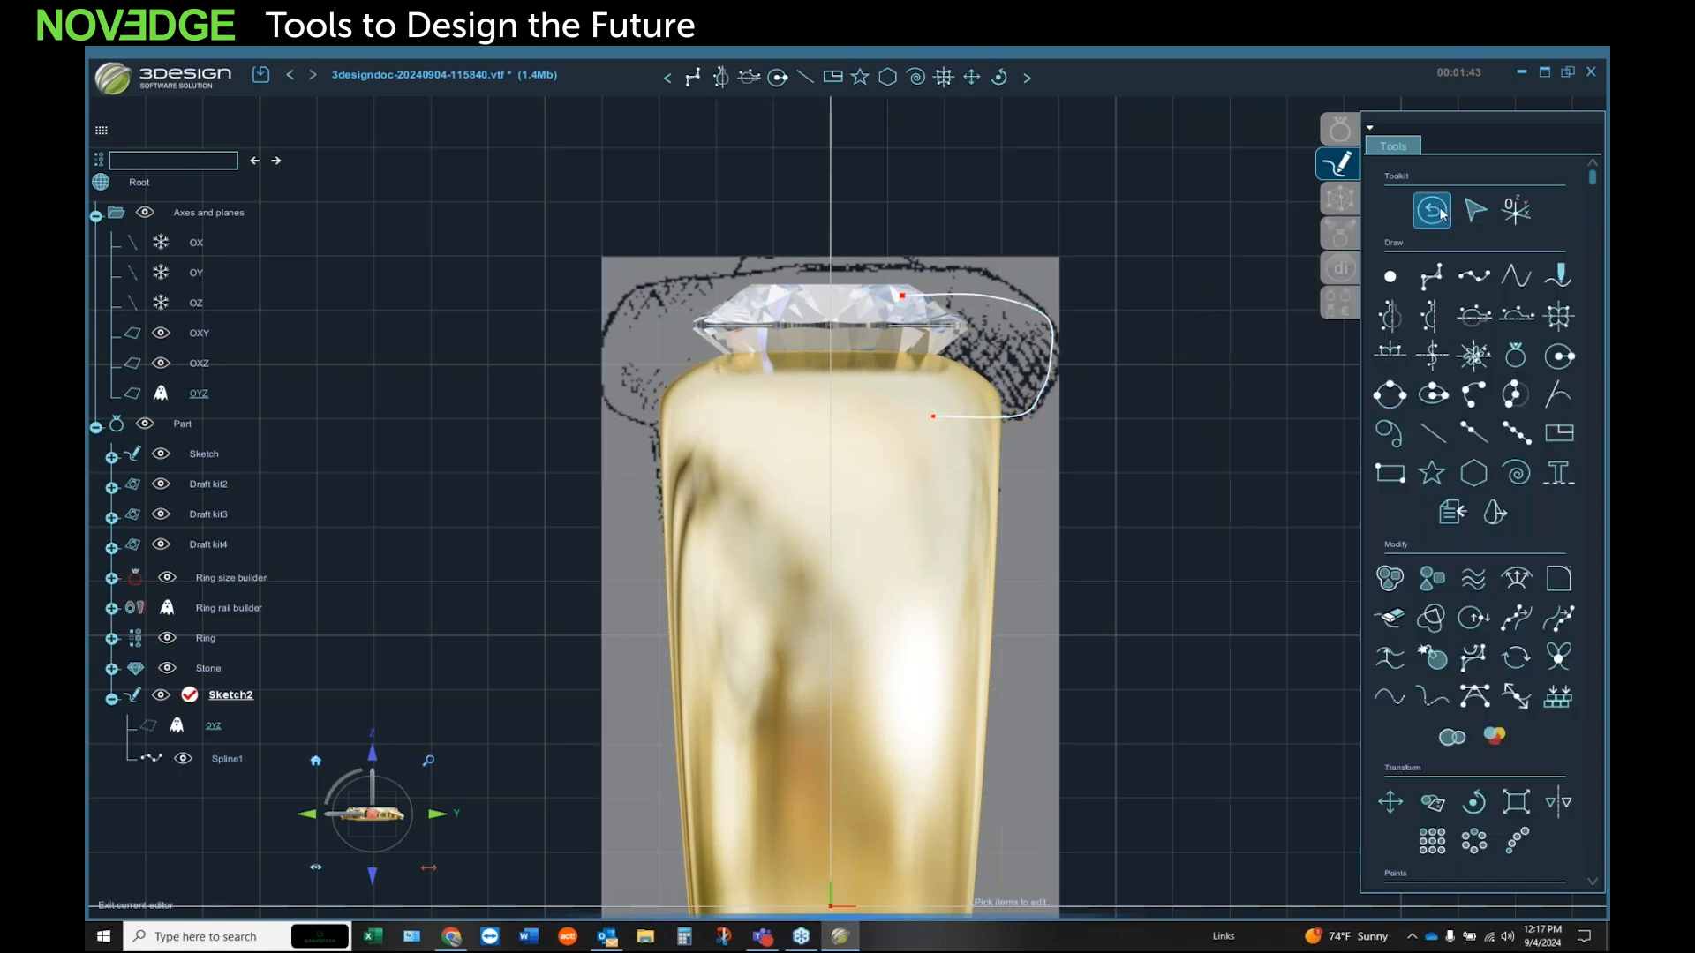
Step: Revolve the head outline spline 360° about the OZ axis with capped ends to create the gold head around the stone
middle_click_drag(834, 406, 696, 356)
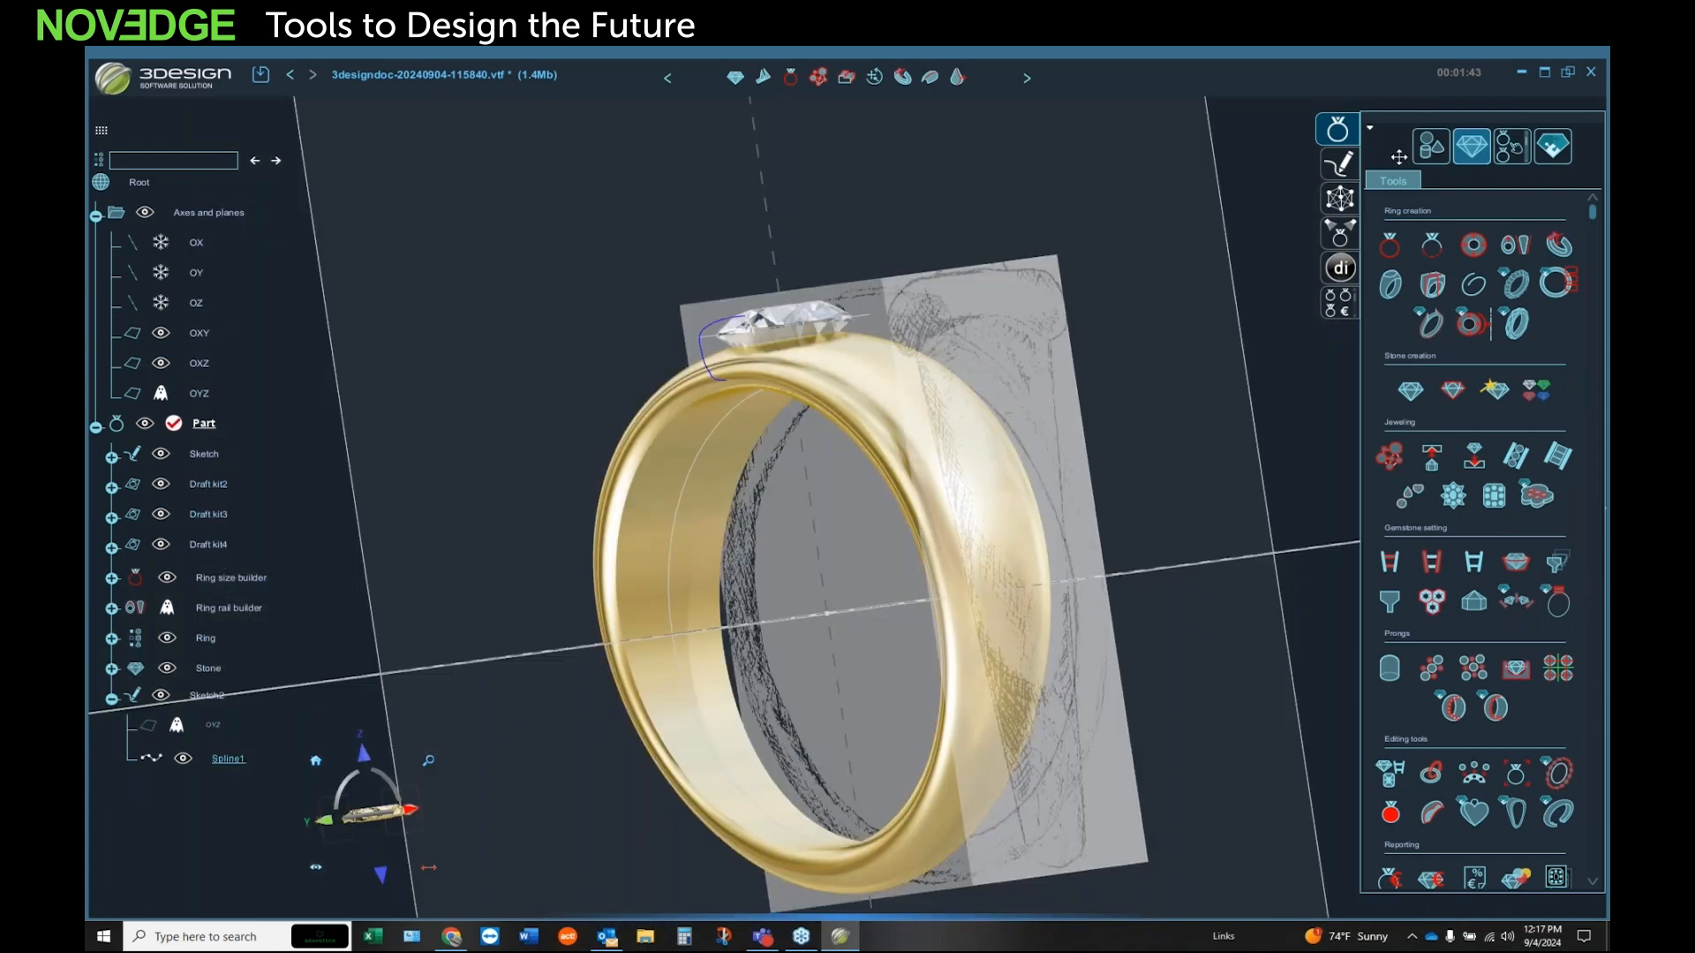
left_click(1437, 155)
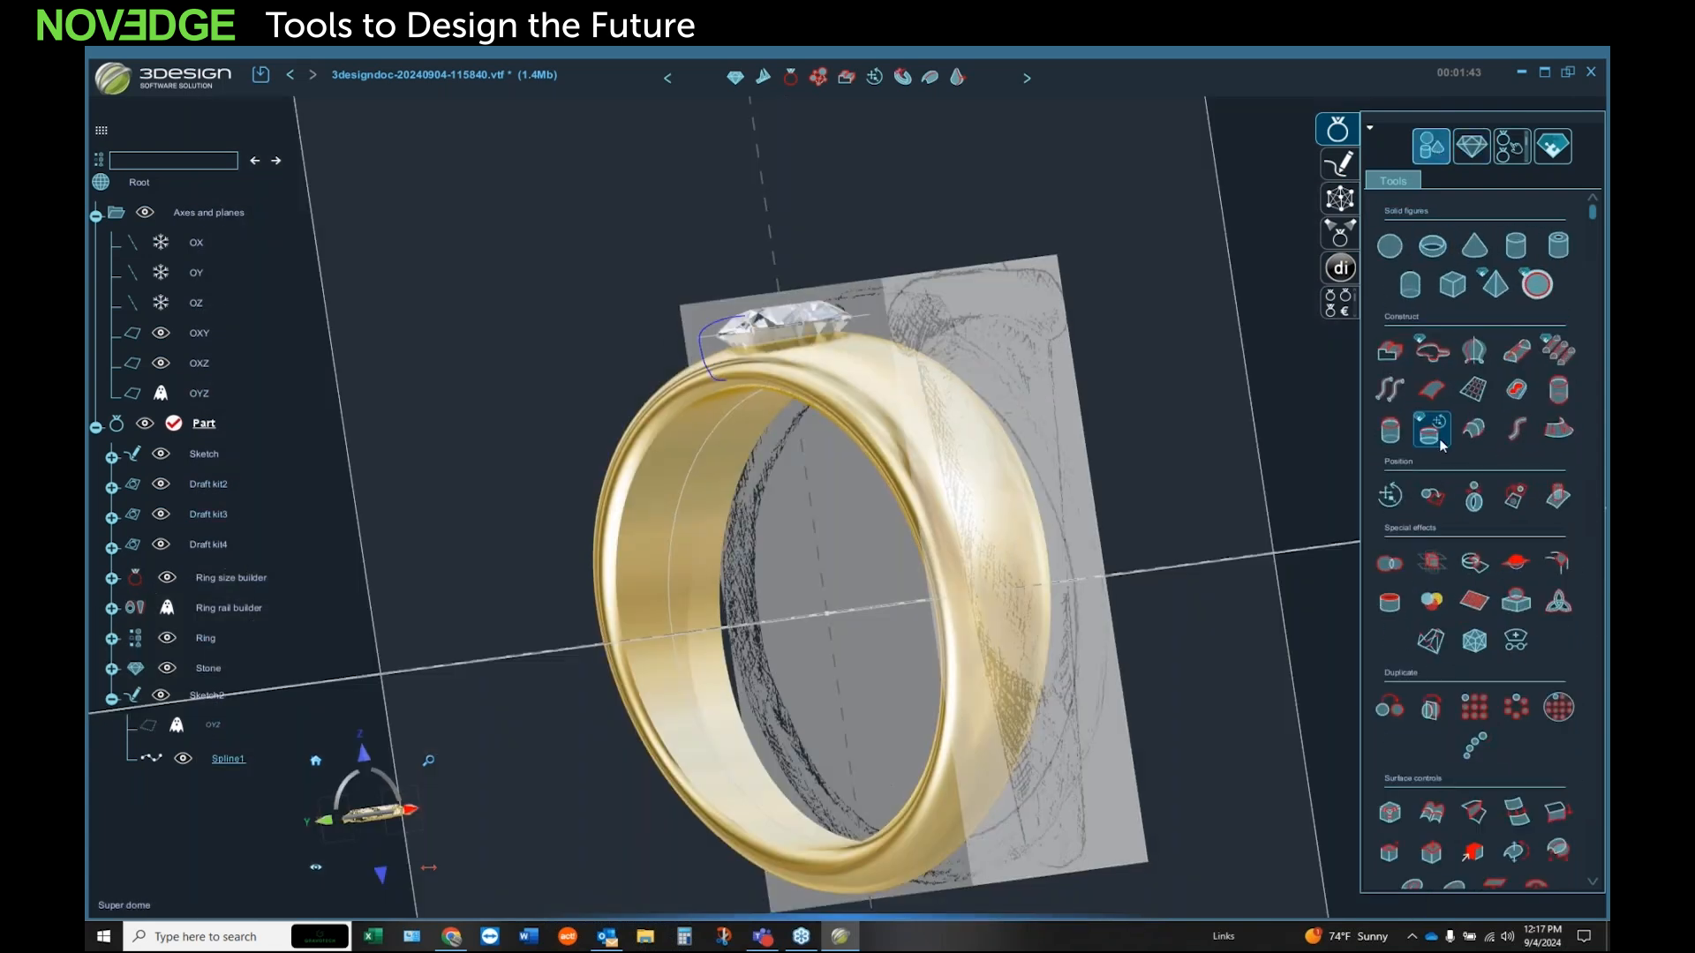
left_click(1478, 353)
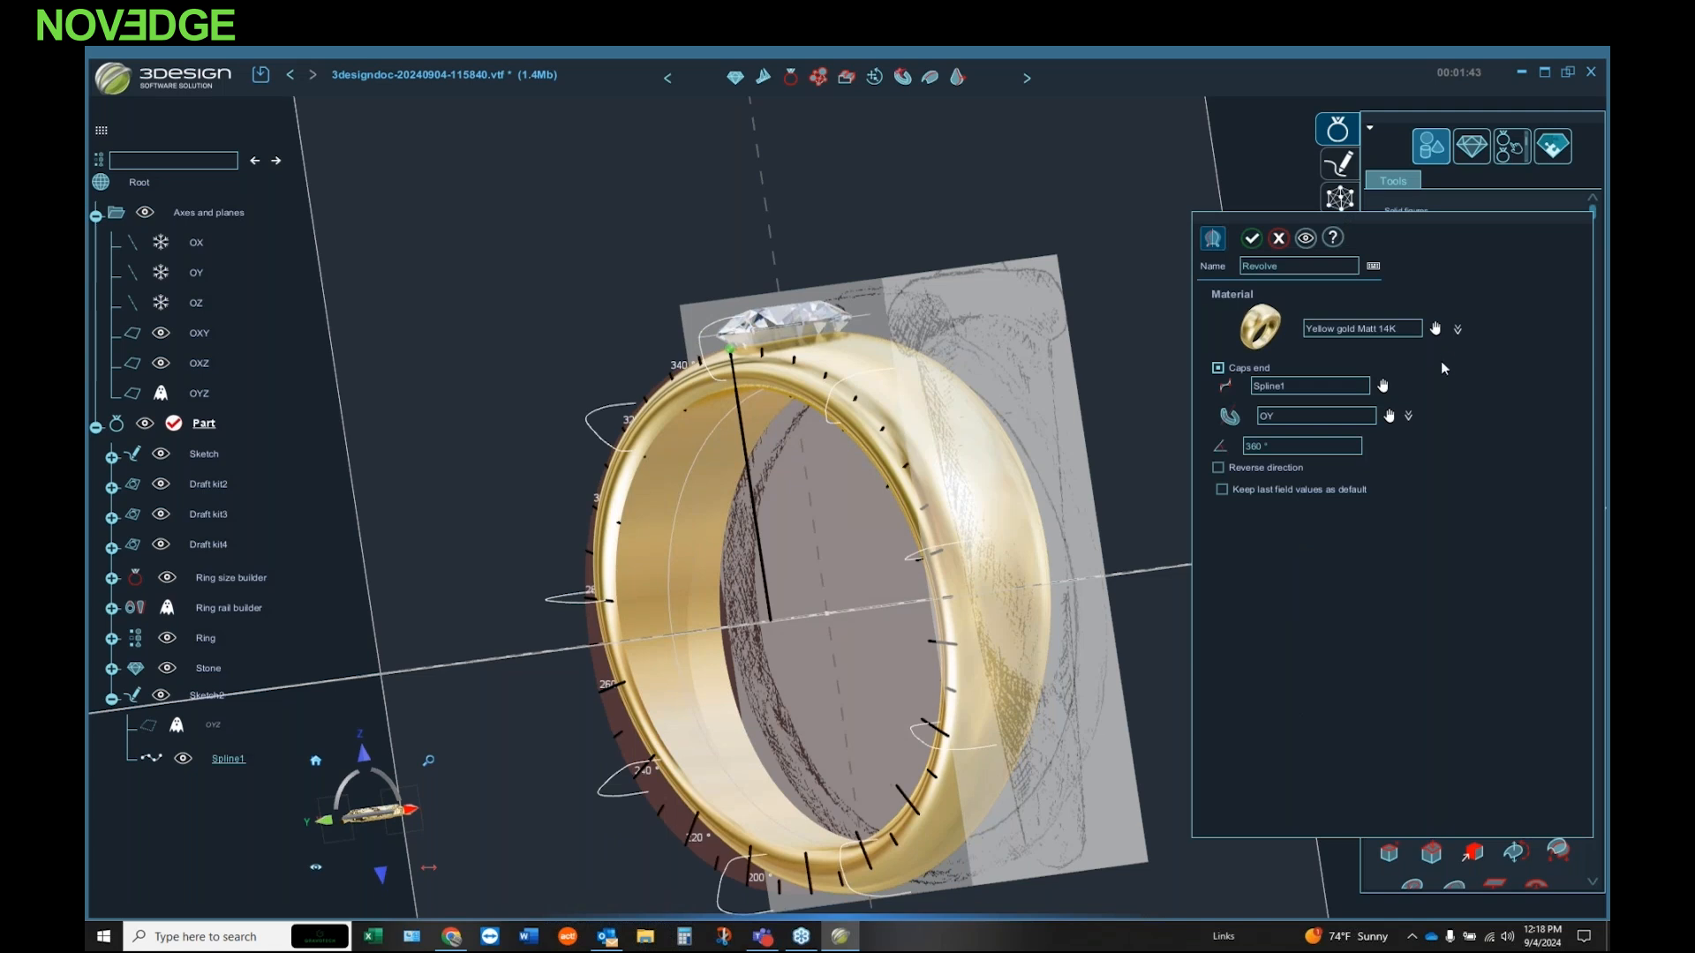
left_click(1406, 416)
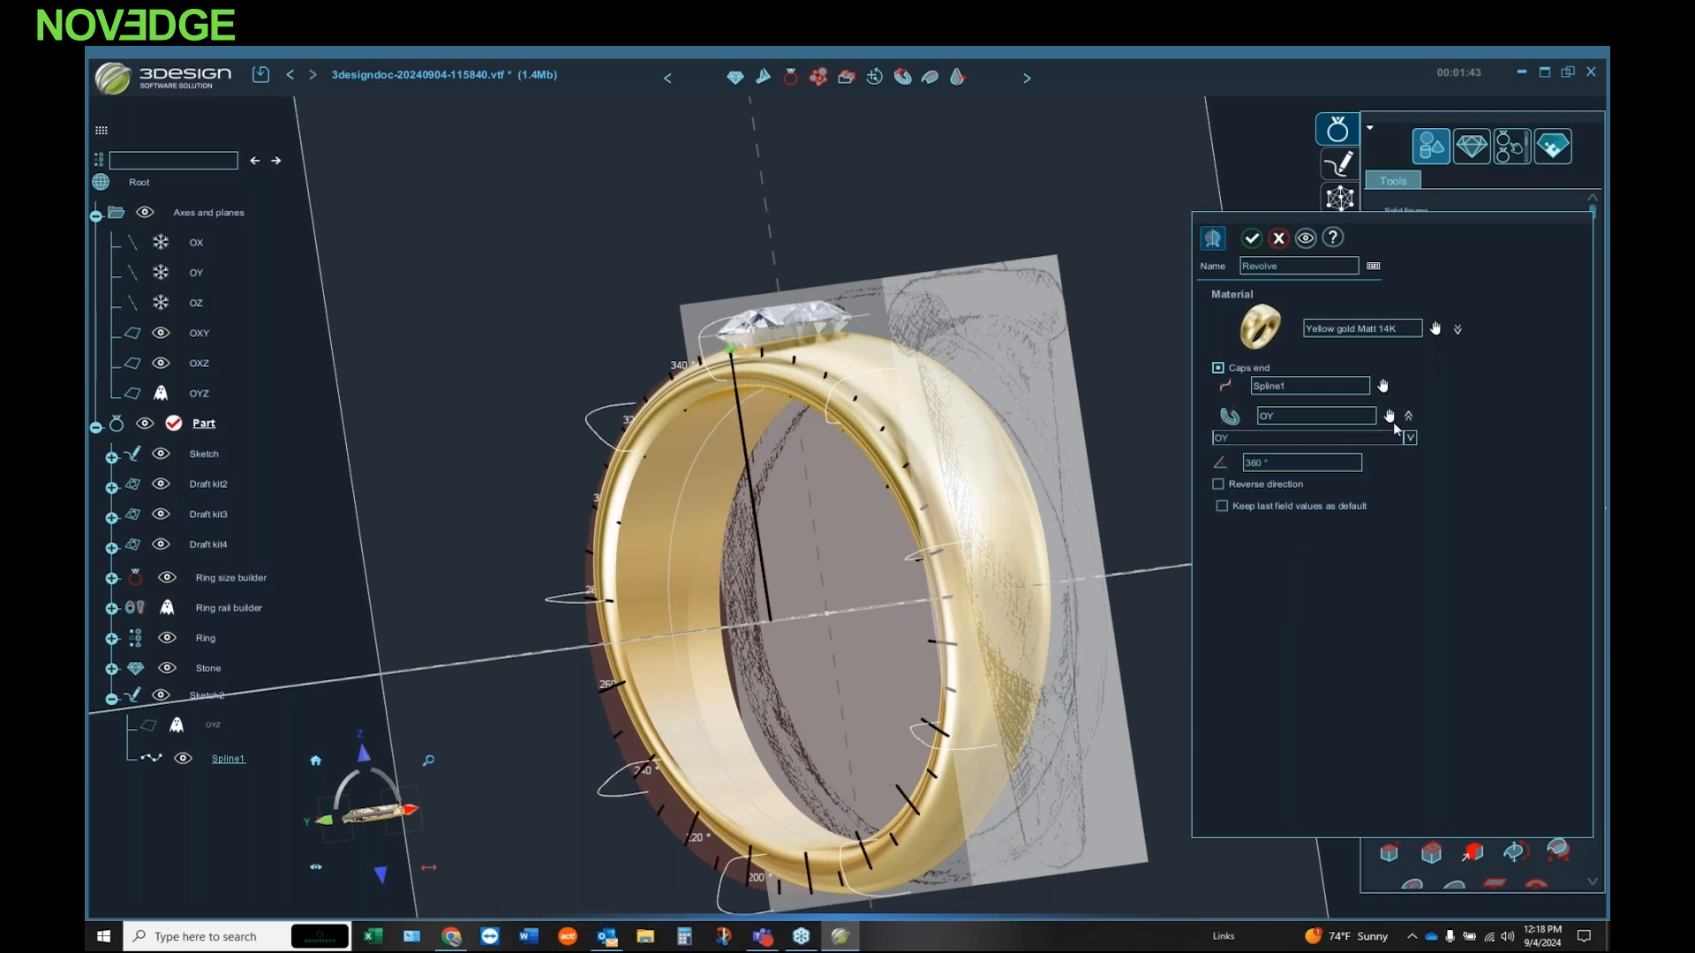
left_click(1409, 438)
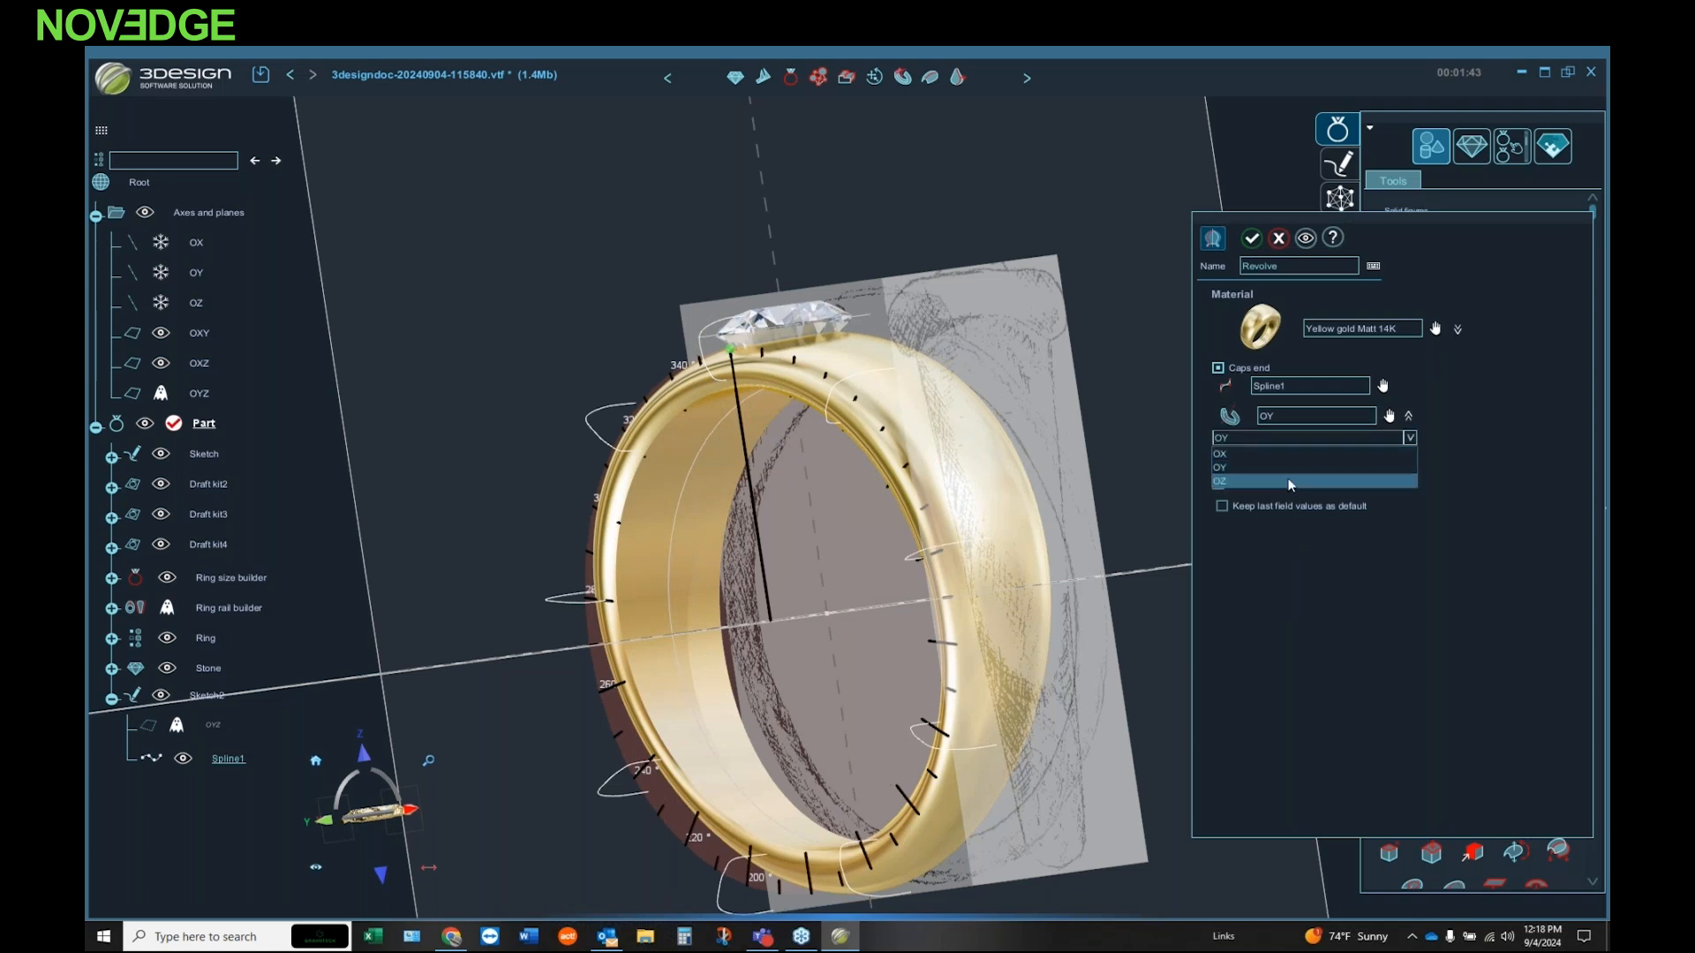
left_click(1291, 483)
left_click(1306, 238)
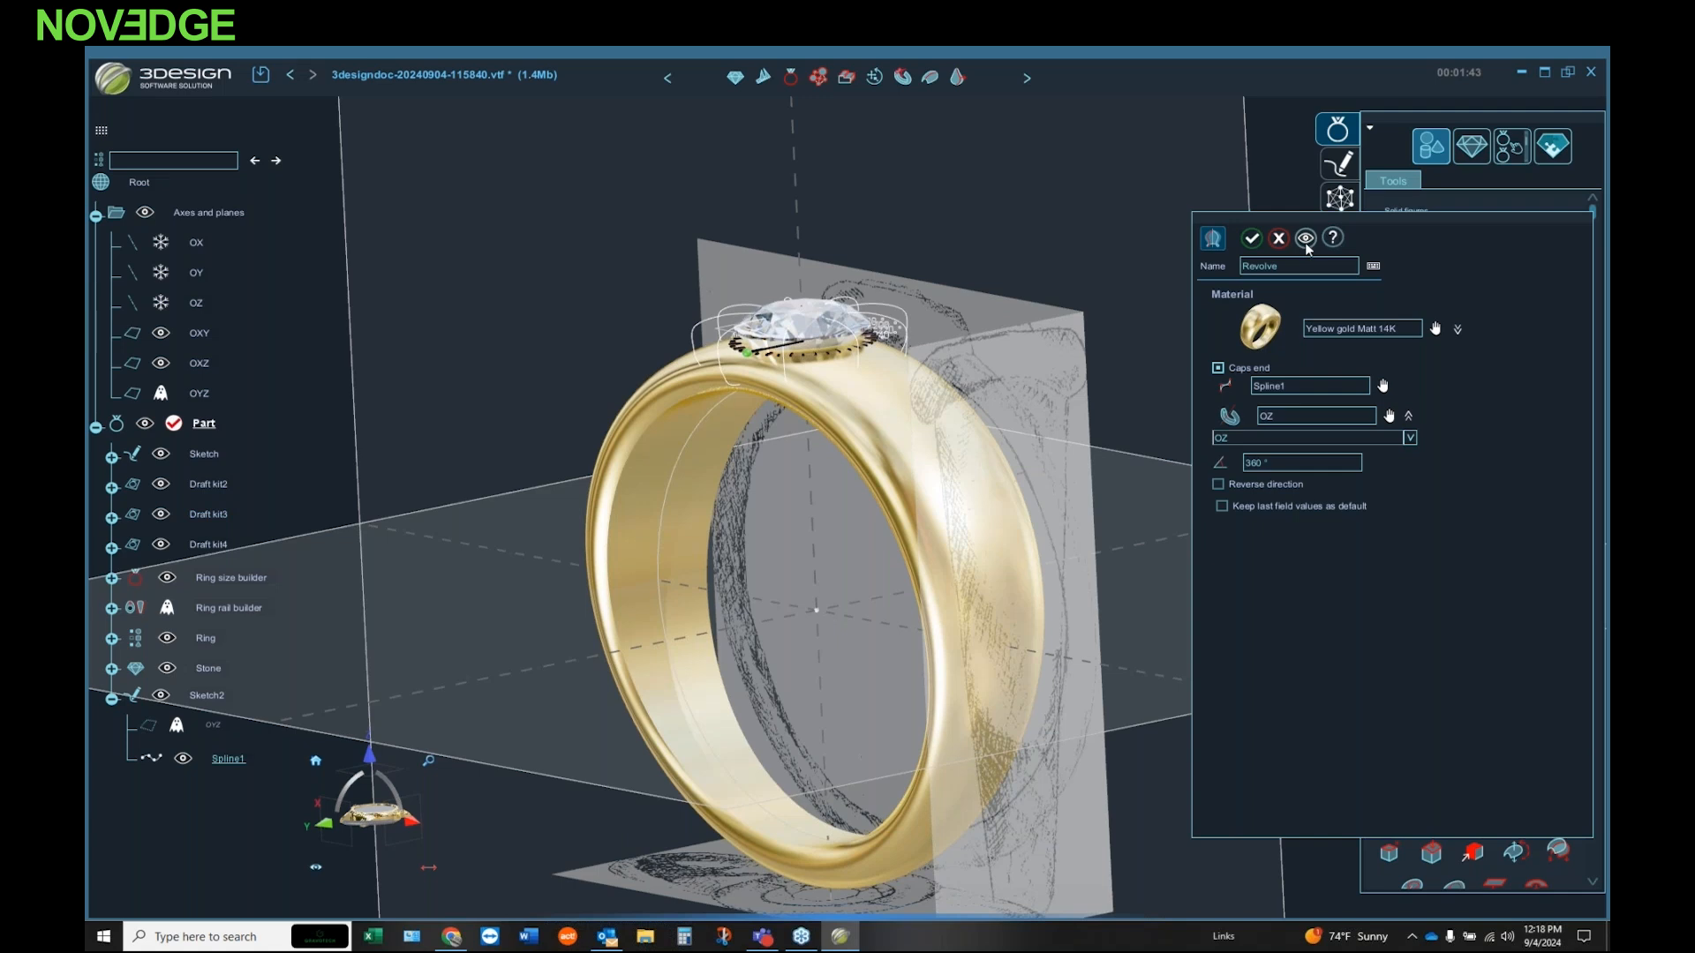
left_click(1249, 243)
middle_click_drag(995, 351, 779, 389)
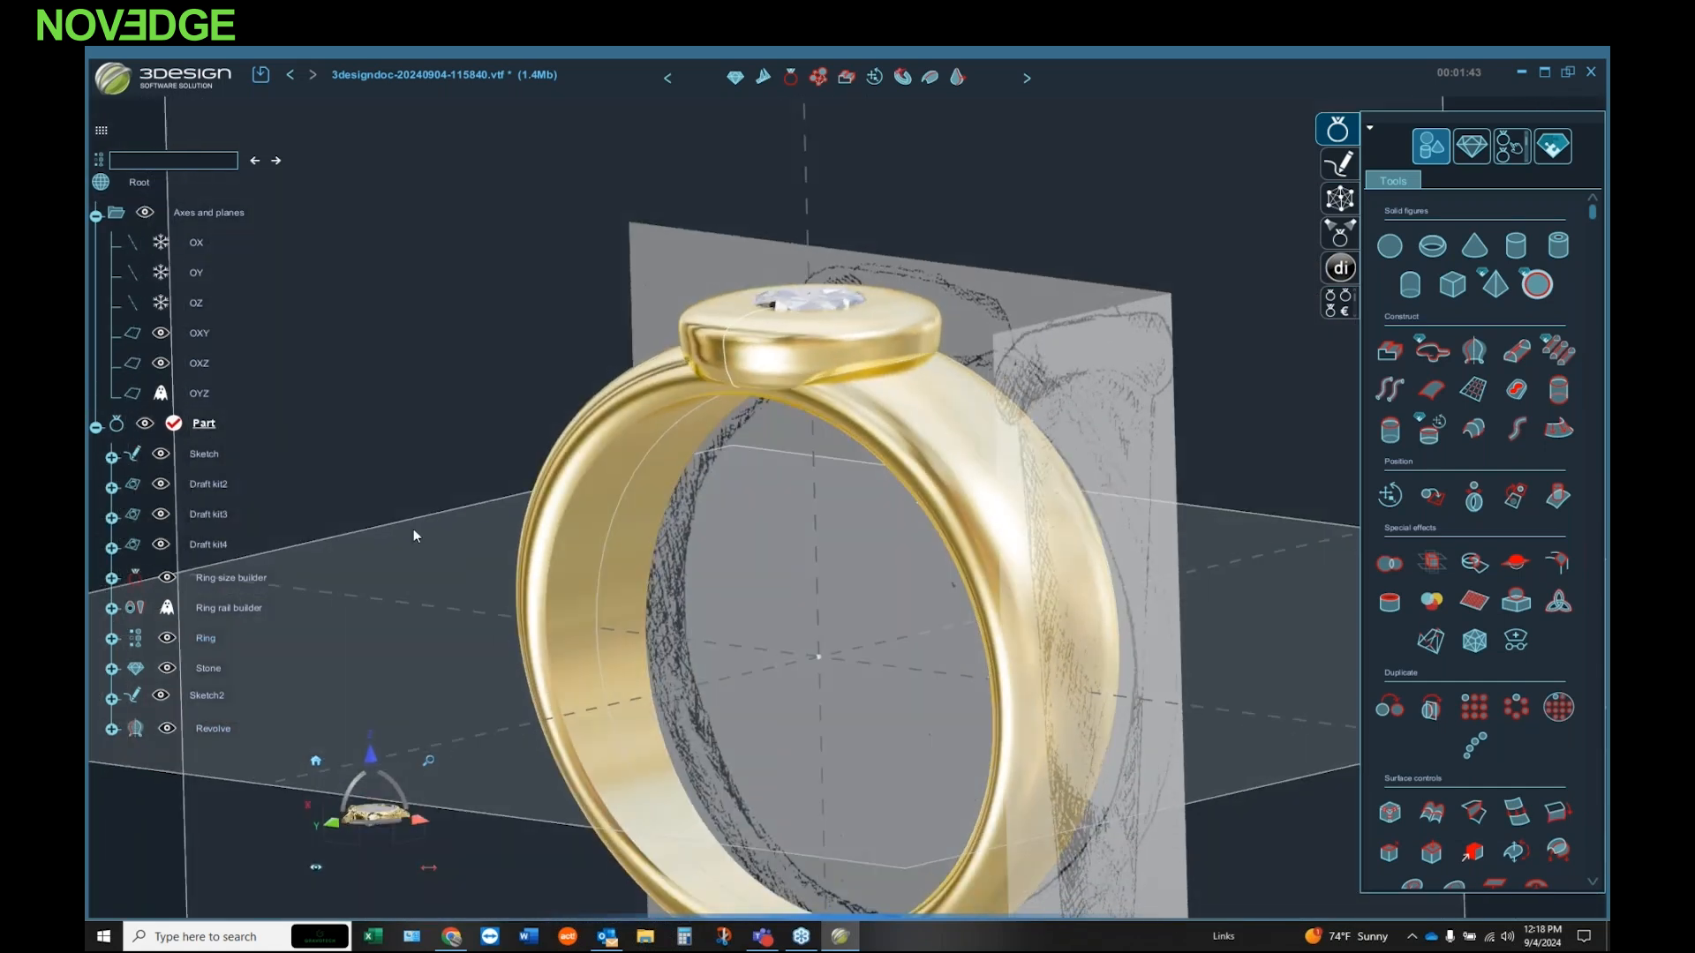
Step: Hide Draft kit2, Draft kit3 and Draft kit4, and delete the revolved gold head without retrieving its contained elements
right_click(210, 484)
left_click(210, 484)
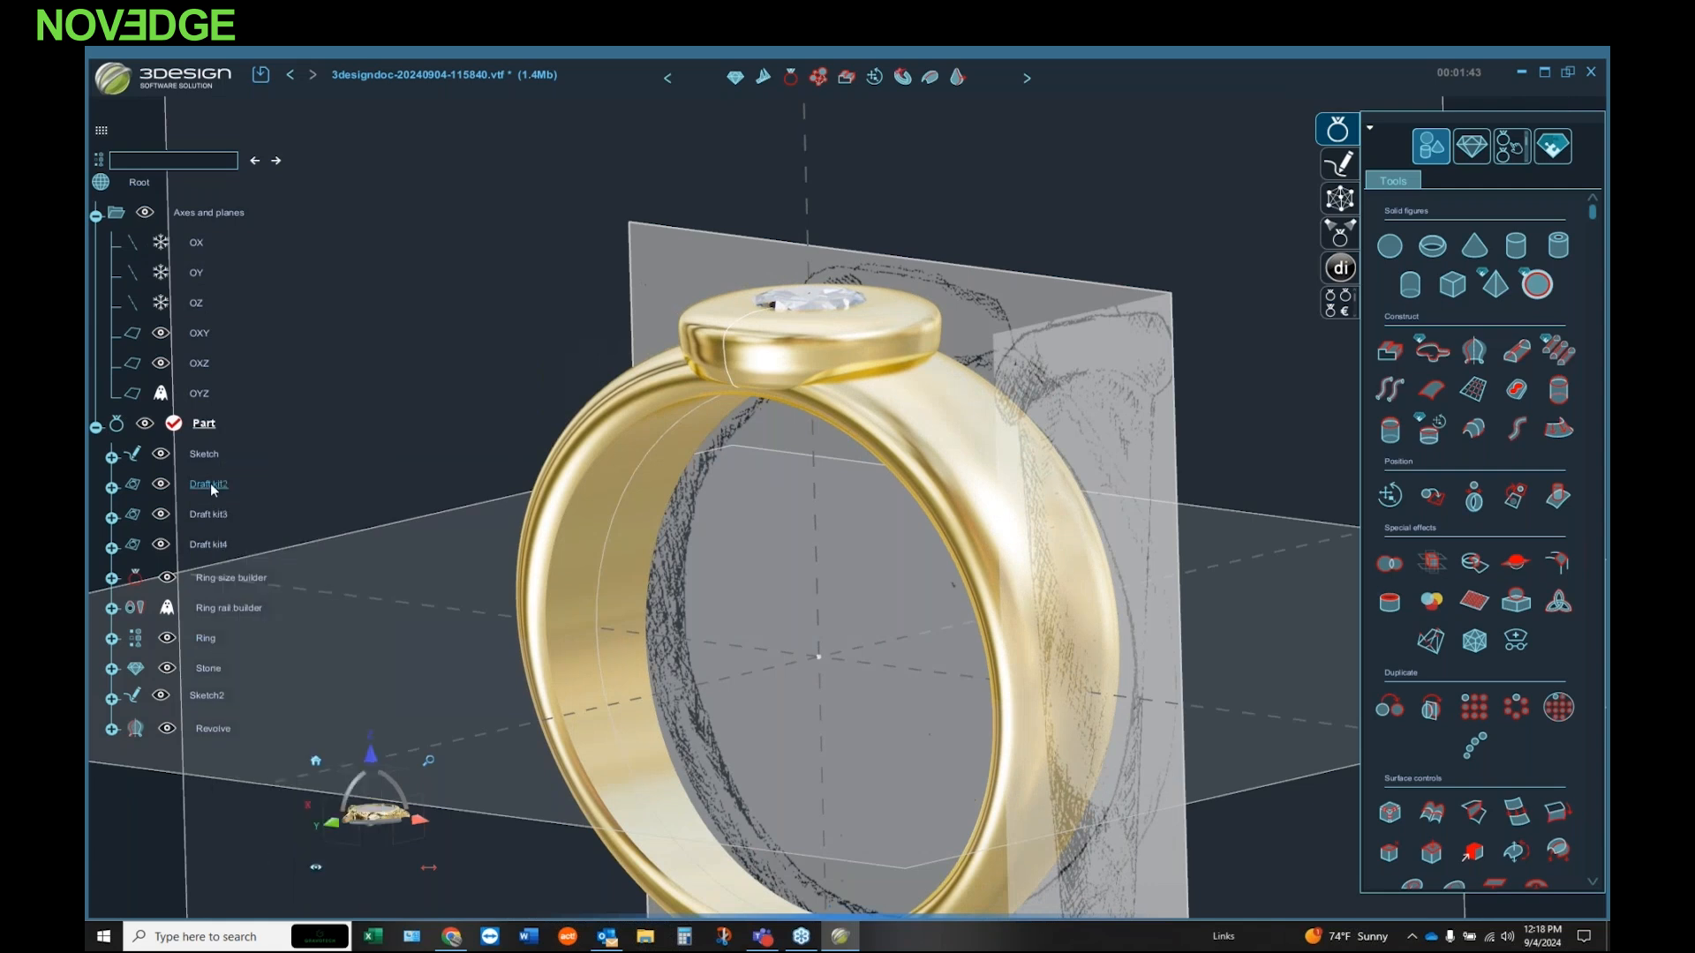
key("h")
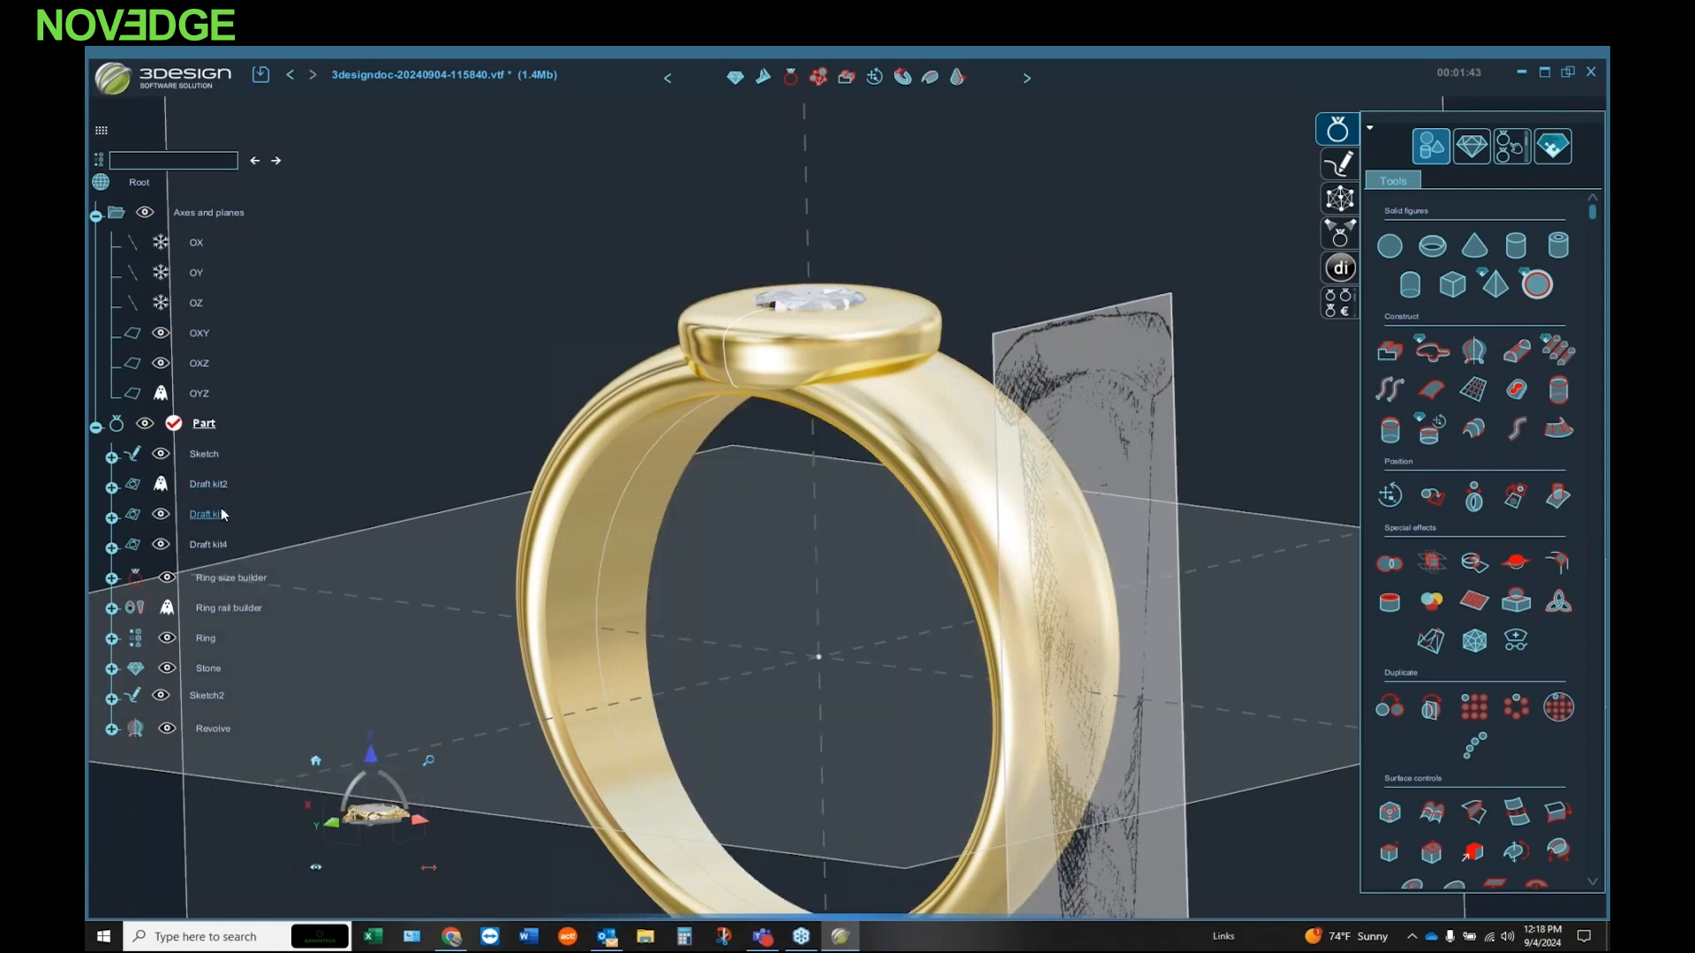
key("h")
key("h")
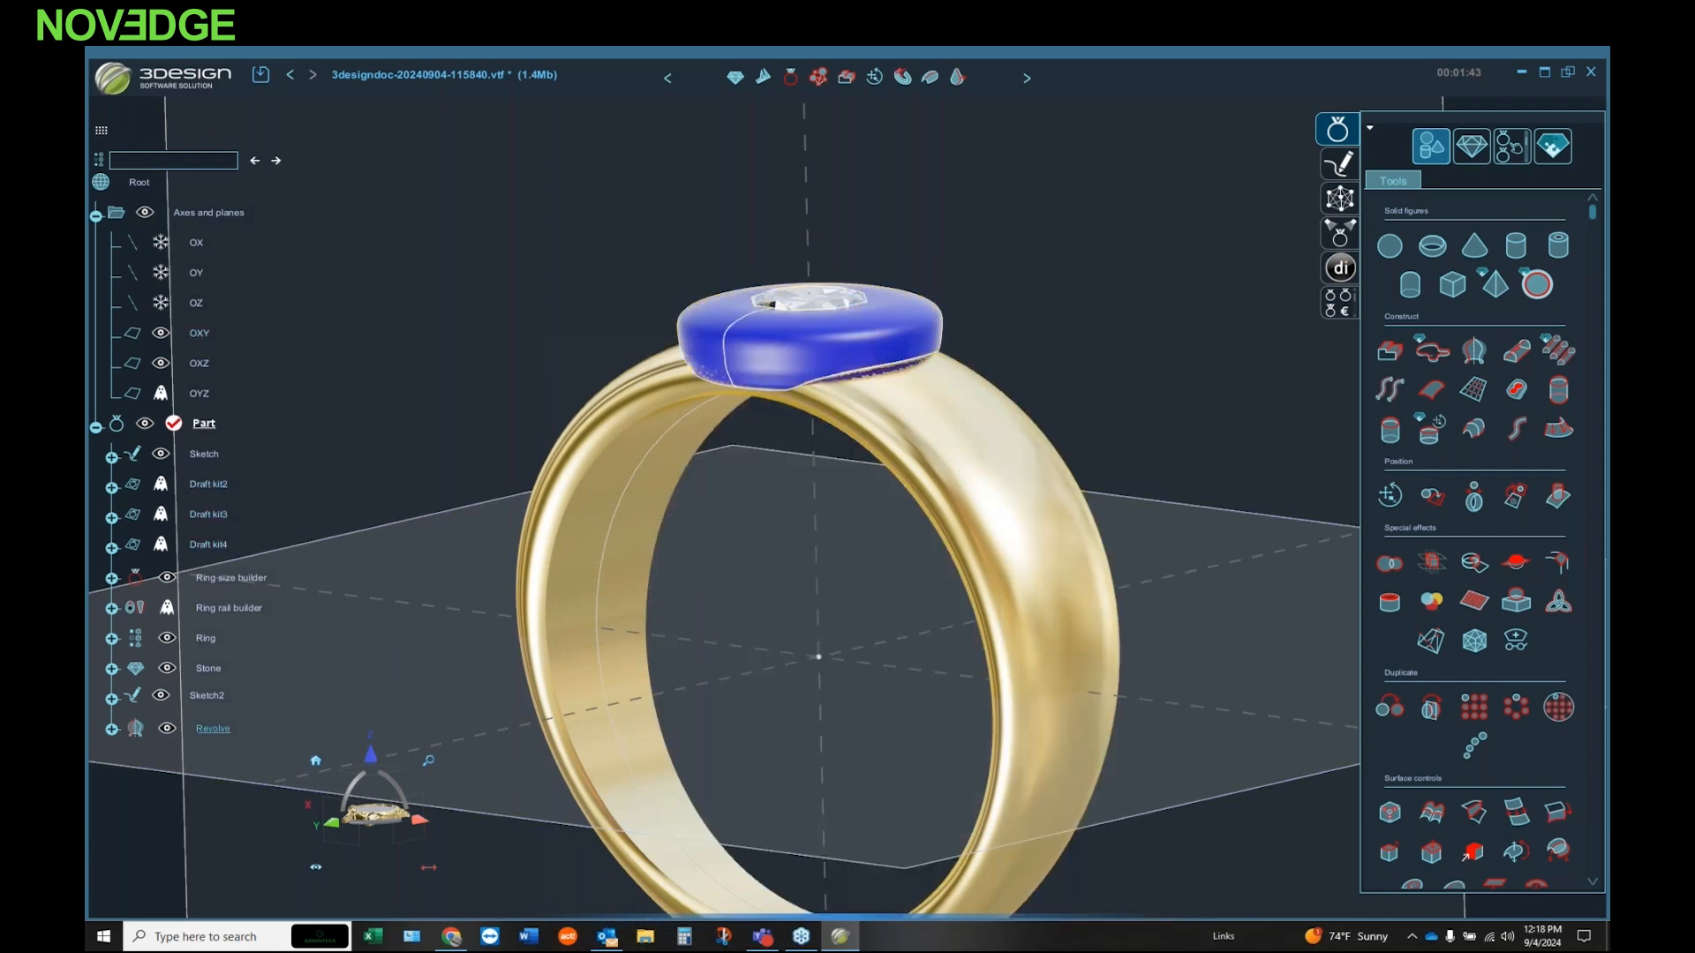
key("Delete")
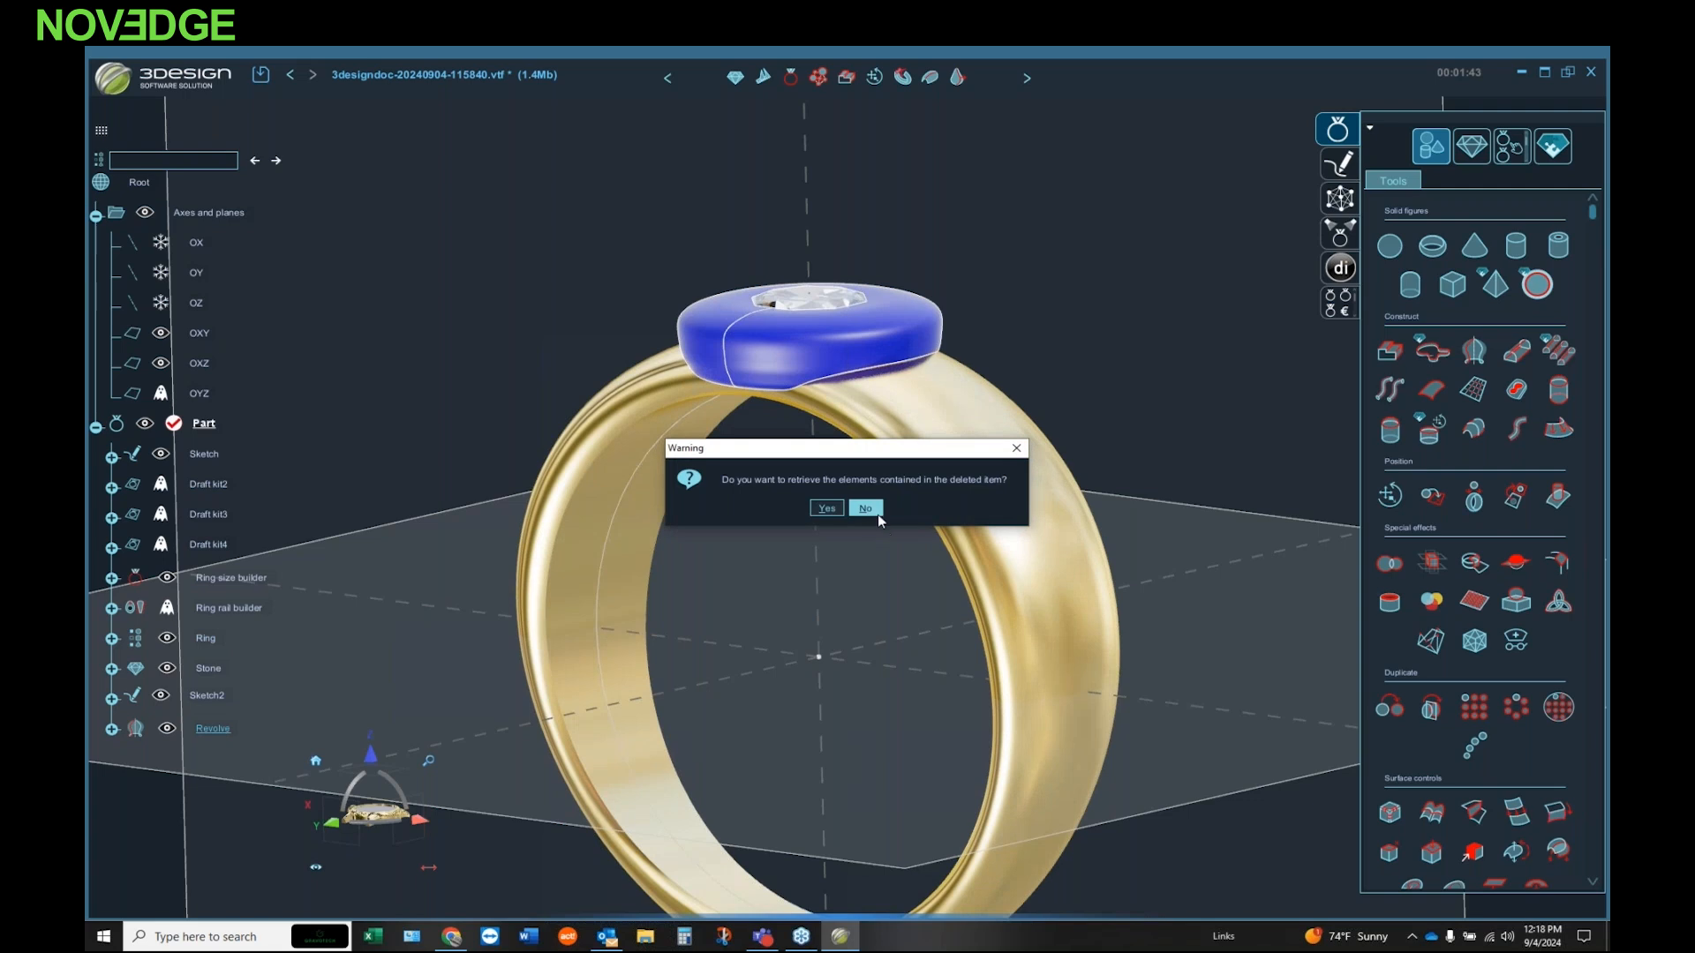
left_click(877, 512)
Step: Set the brilliant diamond's weight to 0.75 ct and validate the stone
double_click(835, 315)
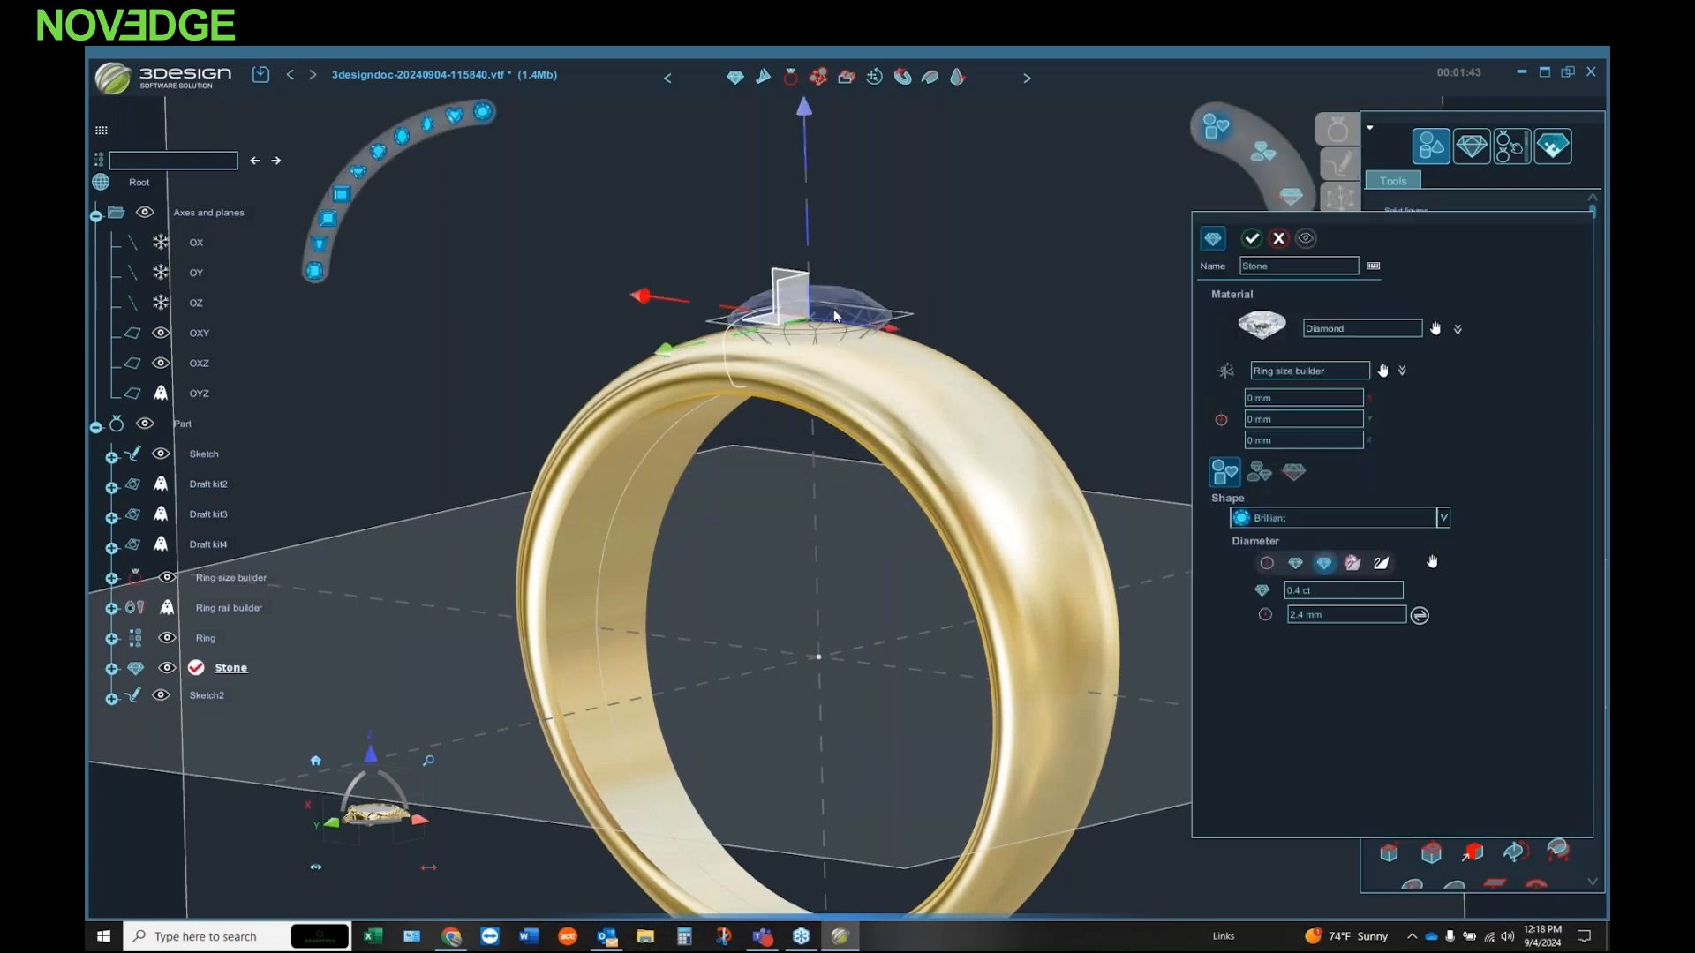
left_click(1349, 586)
key("BackSpace")
type("75")
left_click(1252, 238)
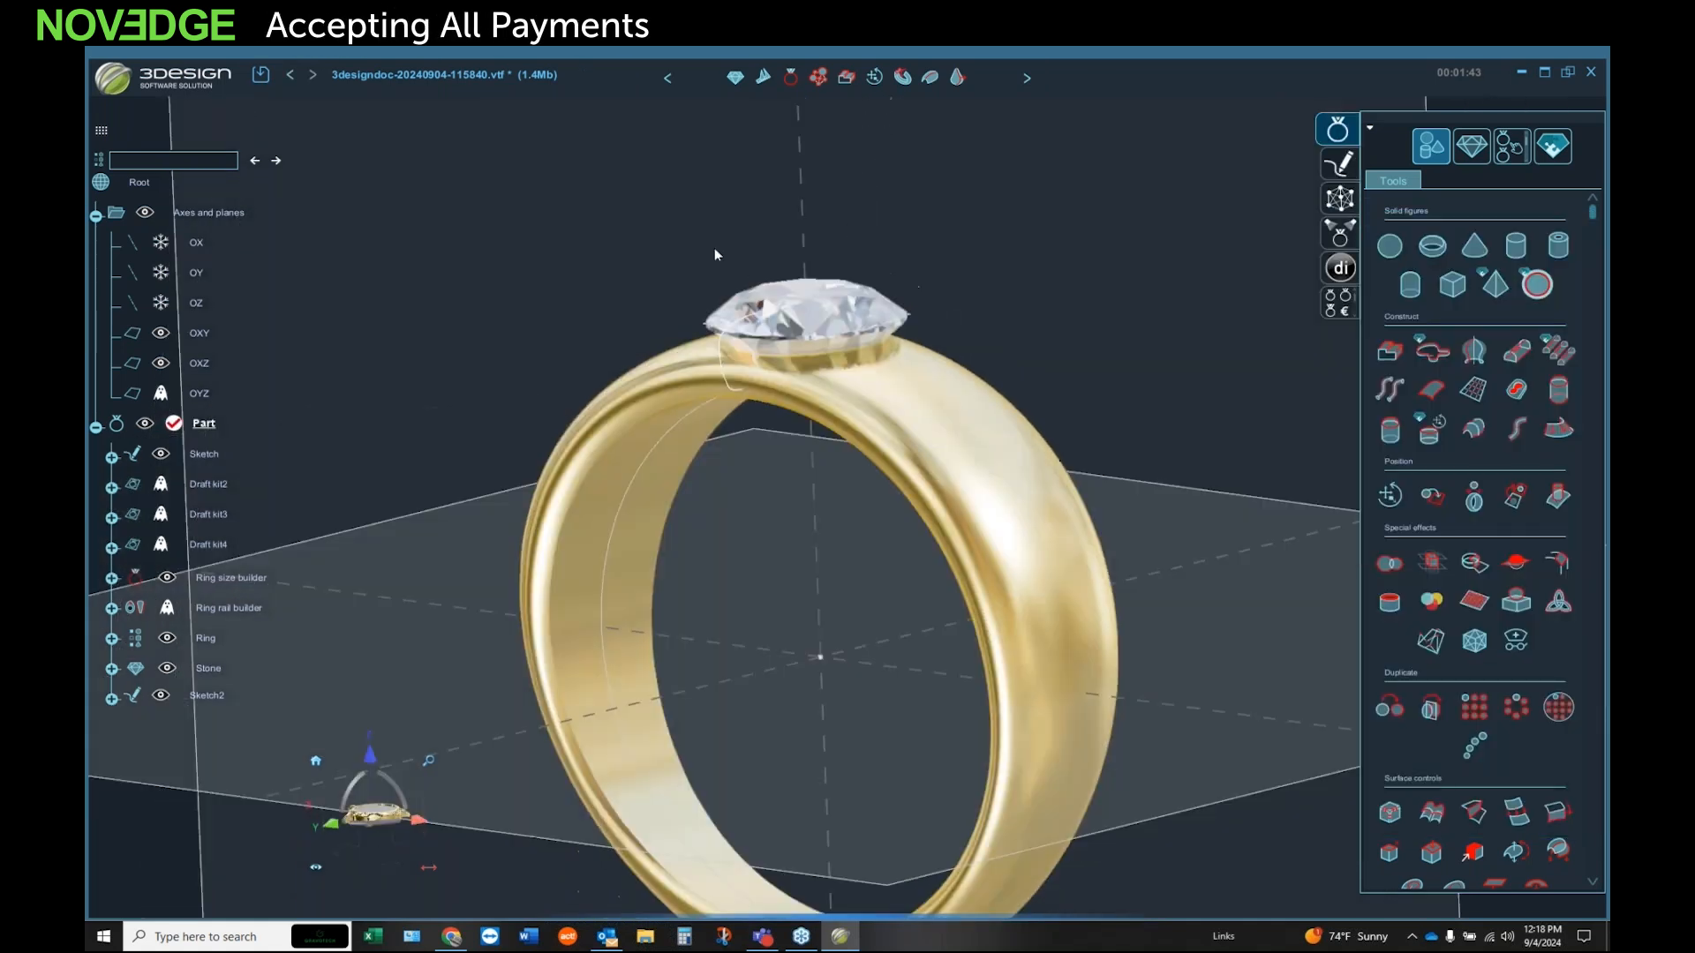
Step: Reopen the stone and raise it above the band to a vertical offset of 0.51 mm
middle_click_drag(716, 255, 819, 582)
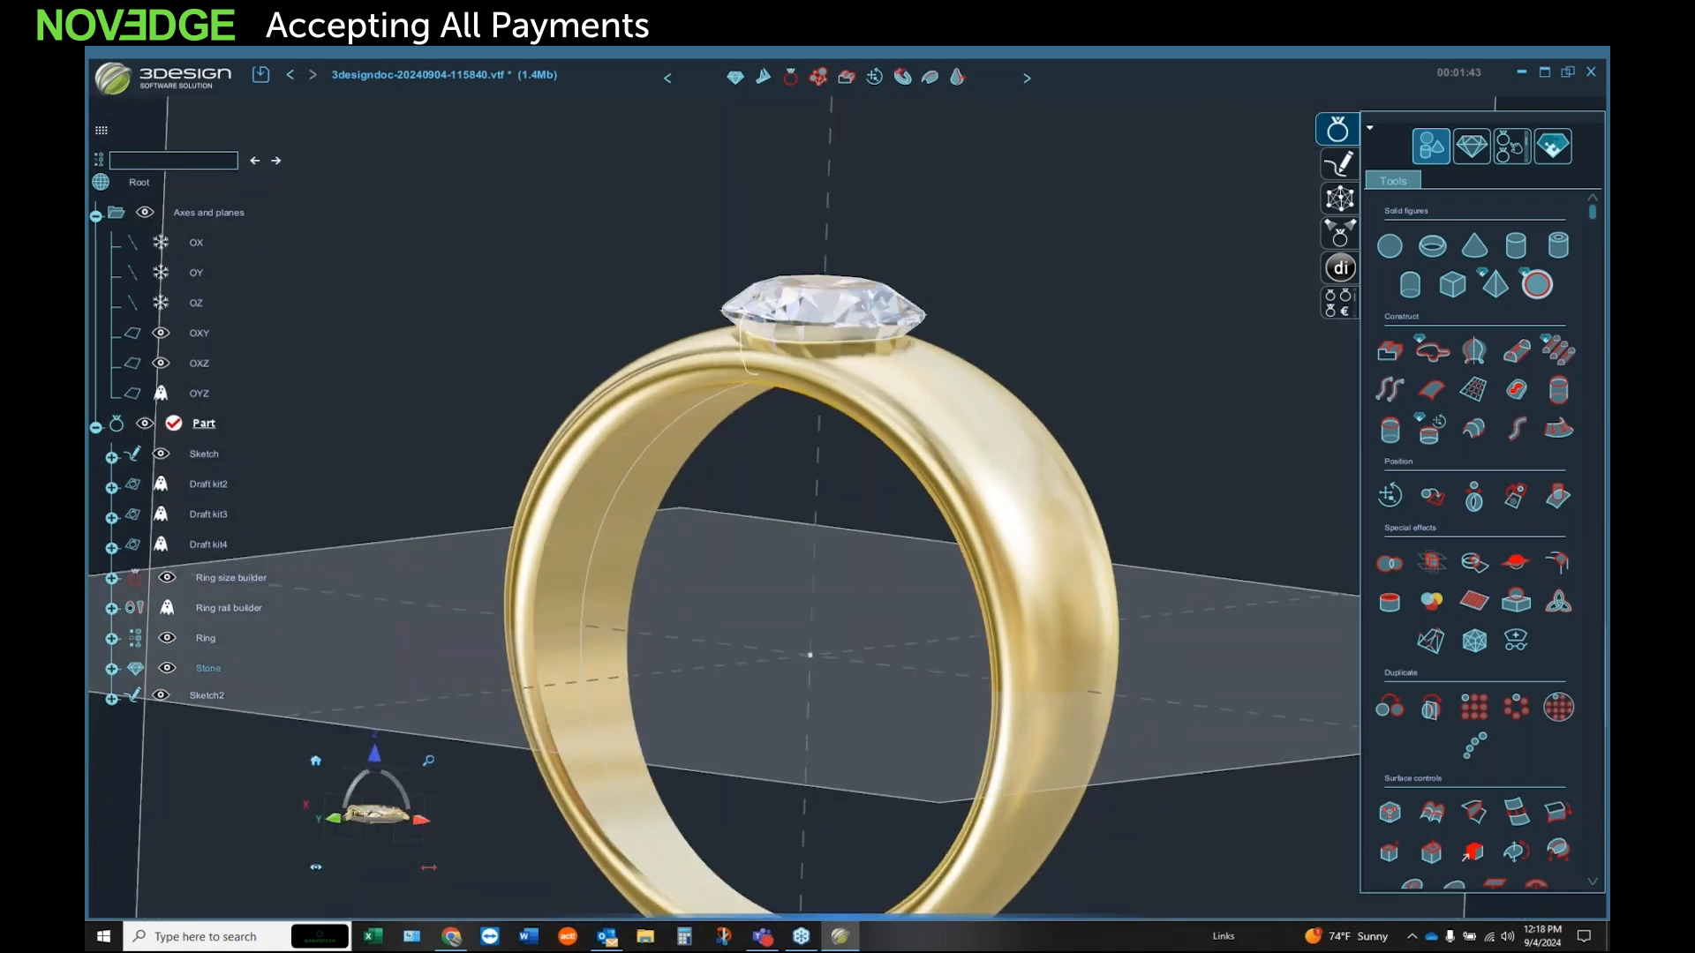
double_click(820, 291)
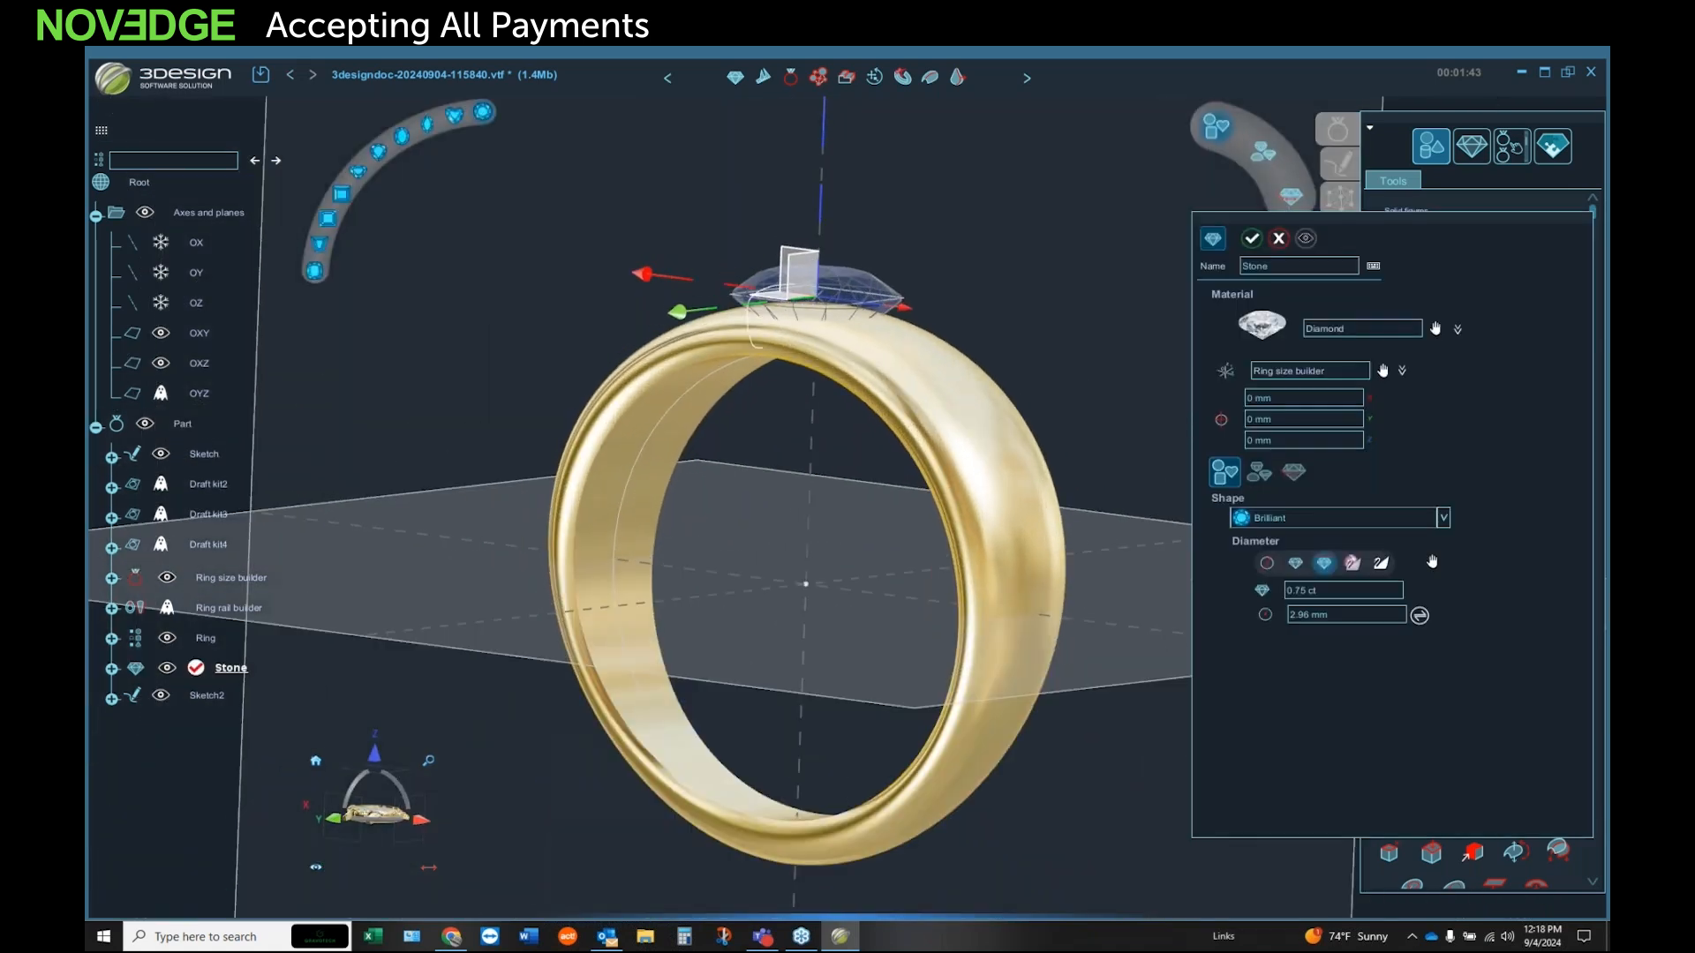
left_click(315, 760)
middle_click_drag(839, 653, 573, 609)
left_click_drag(877, 177, 874, 168)
middle_click_drag(853, 399, 848, 345)
left_click_drag(869, 159, 872, 161)
middle_click_drag(851, 357, 850, 379)
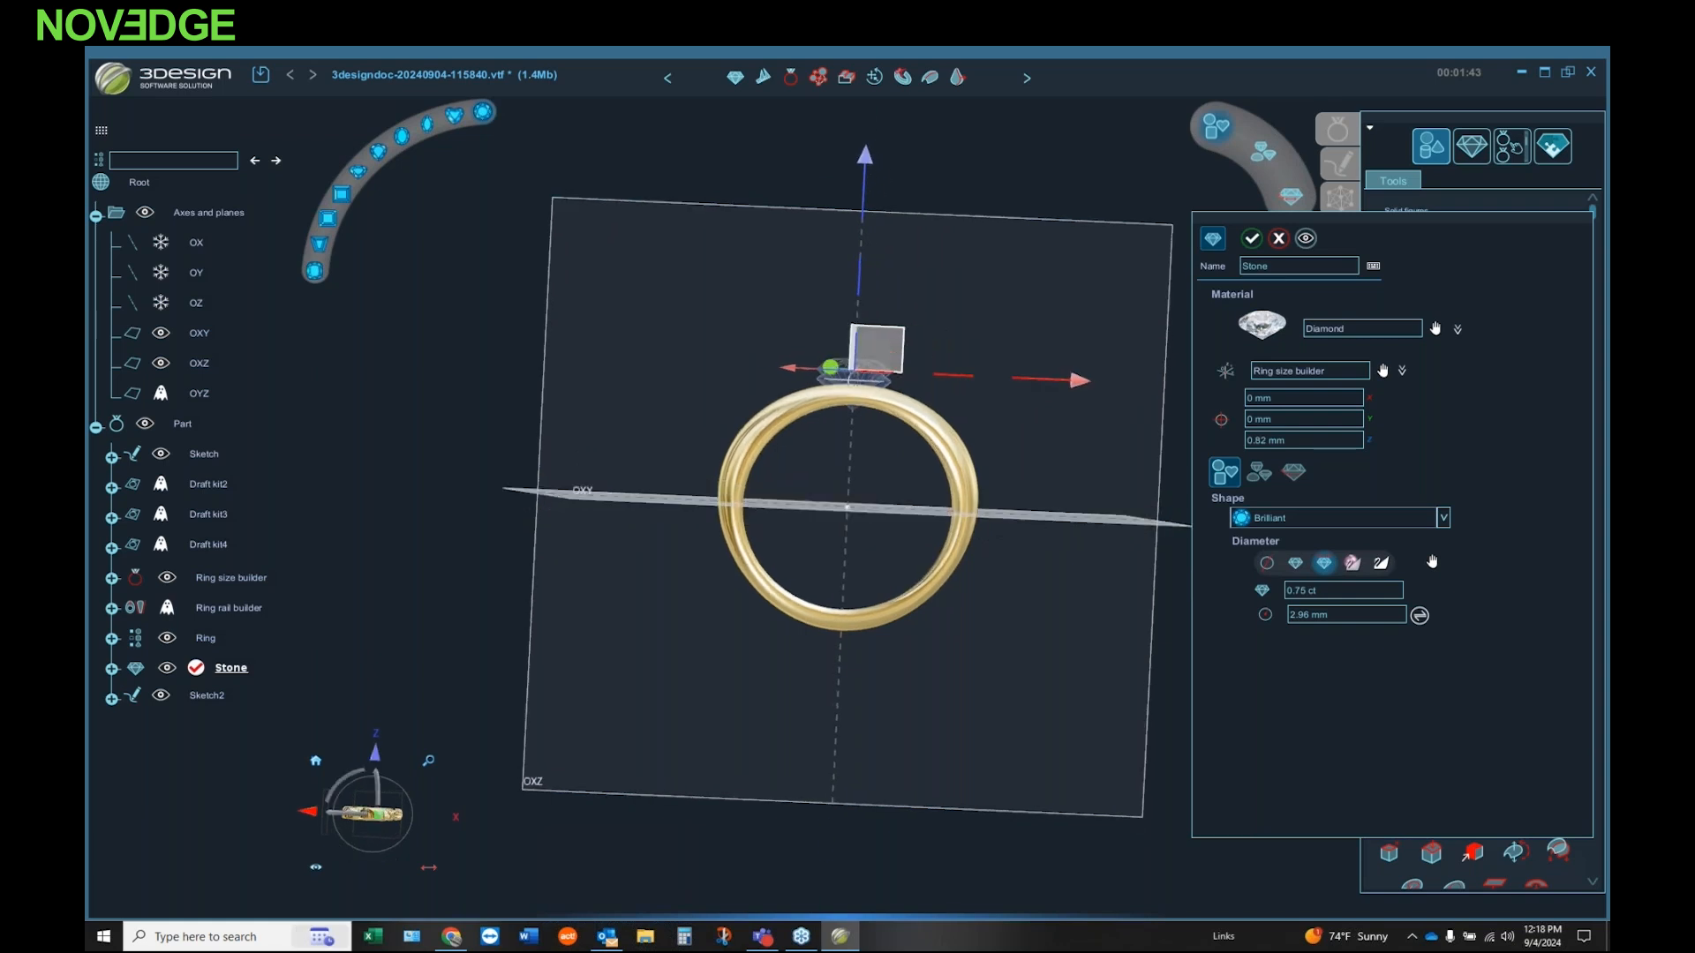
scroll(853, 432, "up", 5)
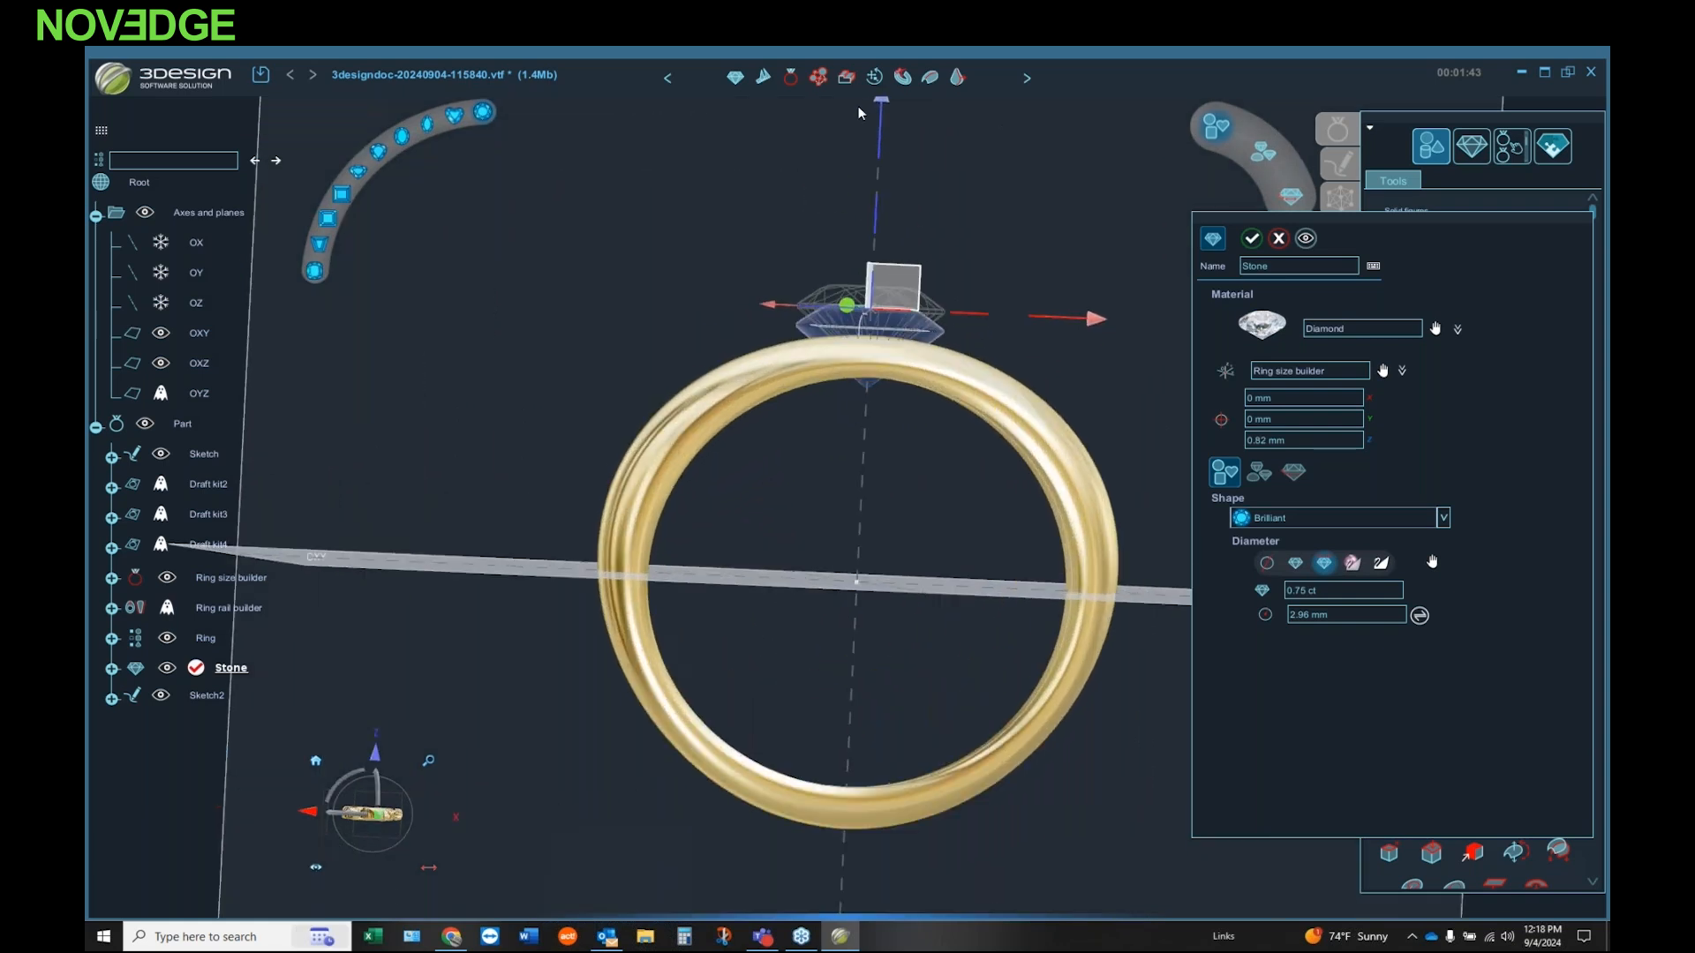
left_click_drag(878, 106, 899, 164)
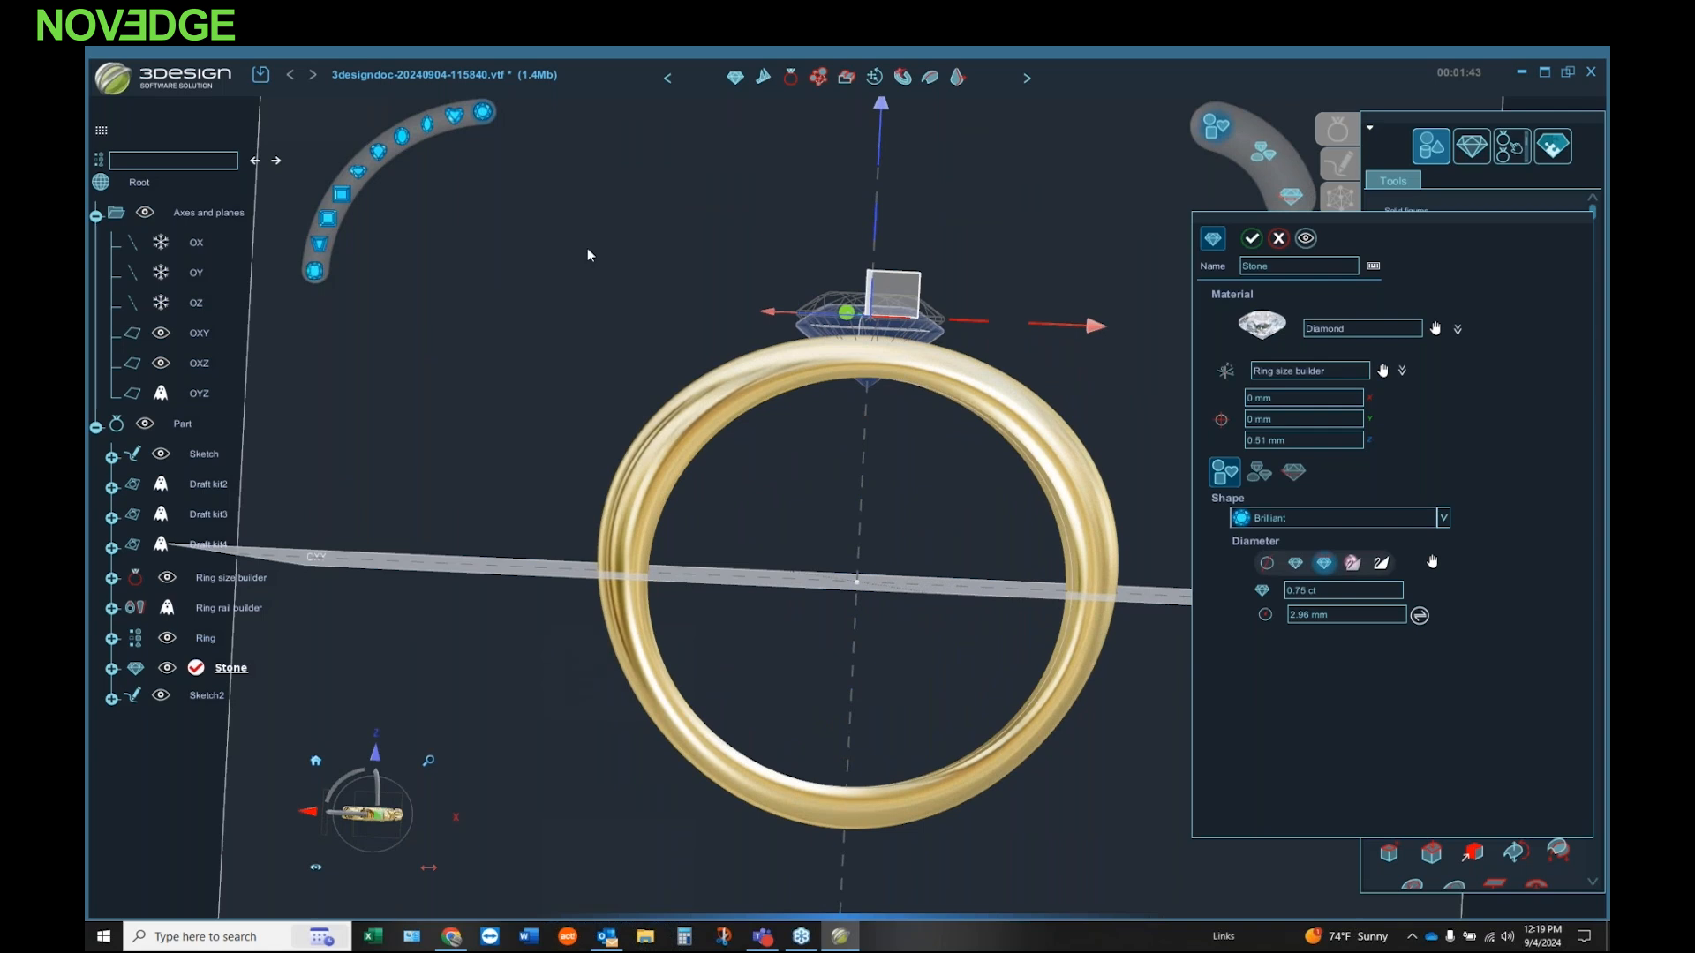
left_click(1309, 244)
left_click(1252, 244)
Step: Start a bezel setting around the selected stone and lower it to a vertical position of -0.61 mm
middle_click_drag(794, 413, 745, 438)
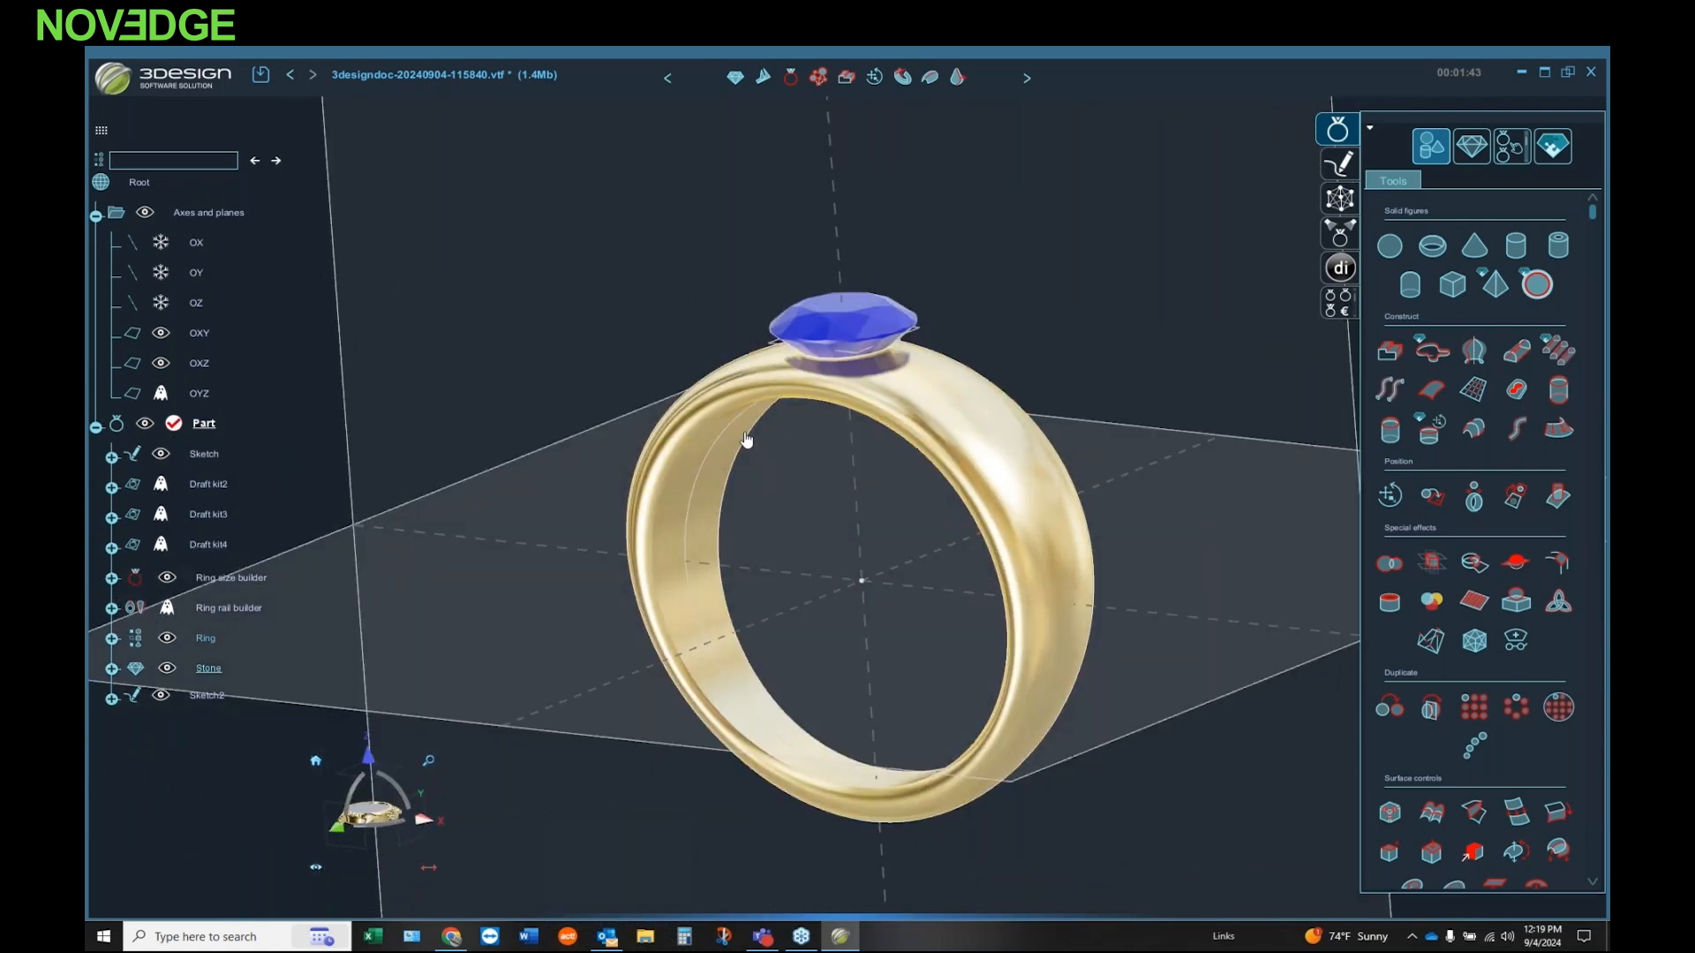
left_click(1469, 148)
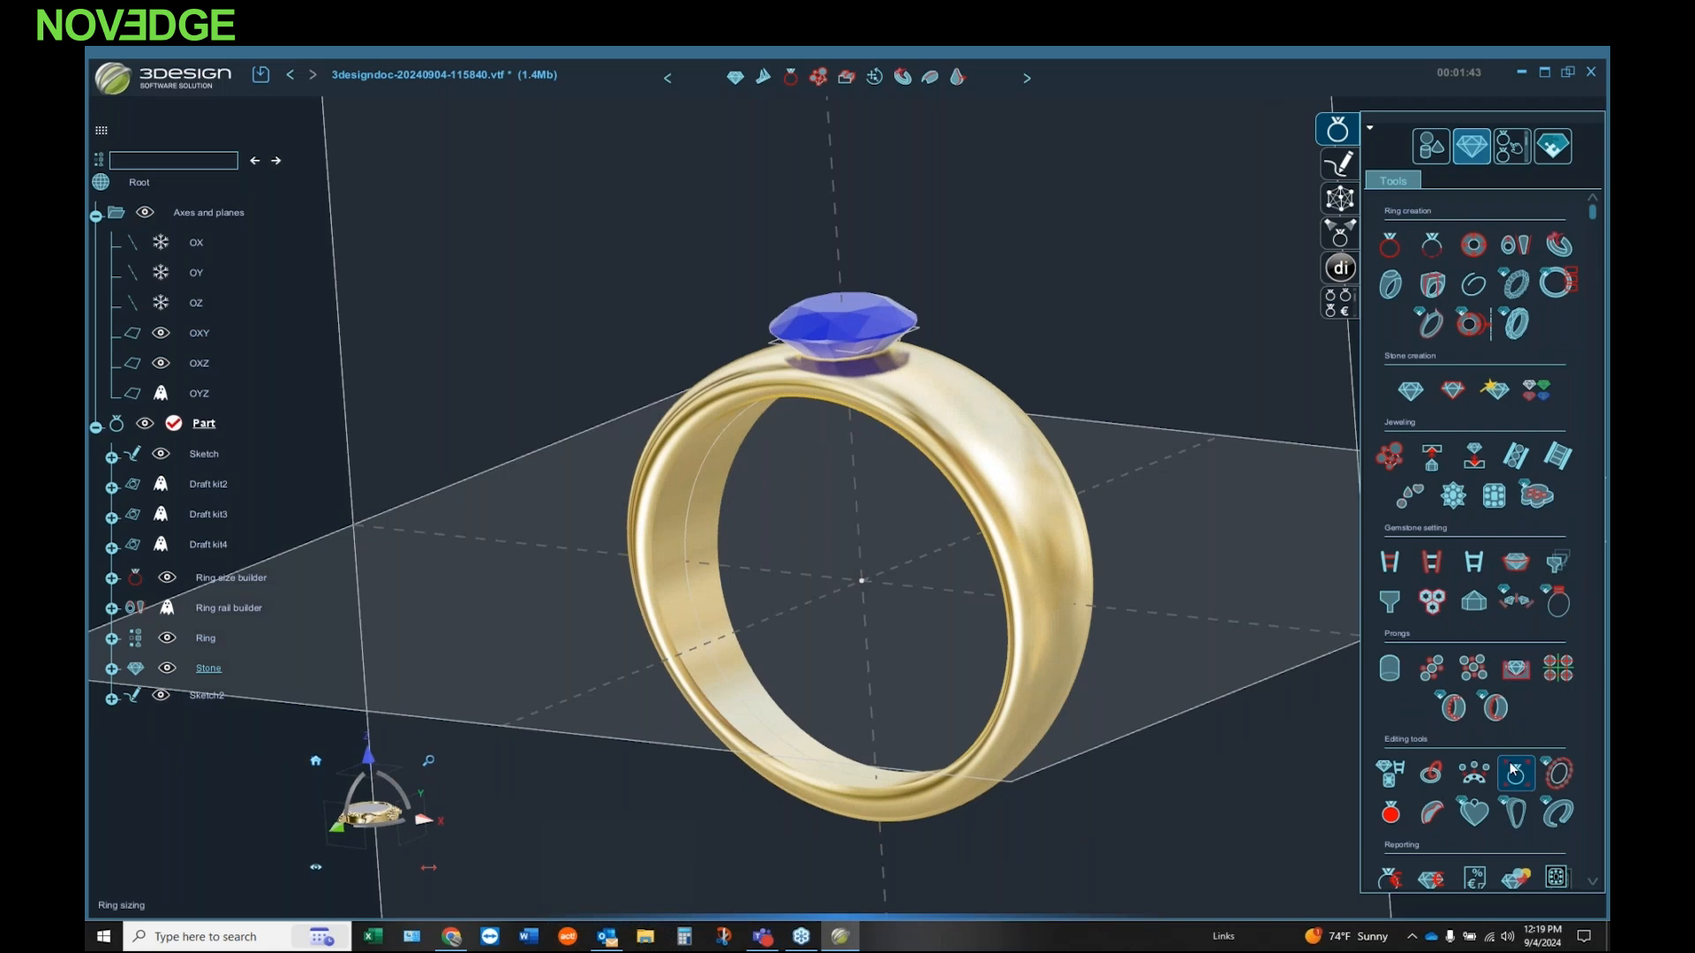
left_click(1518, 566)
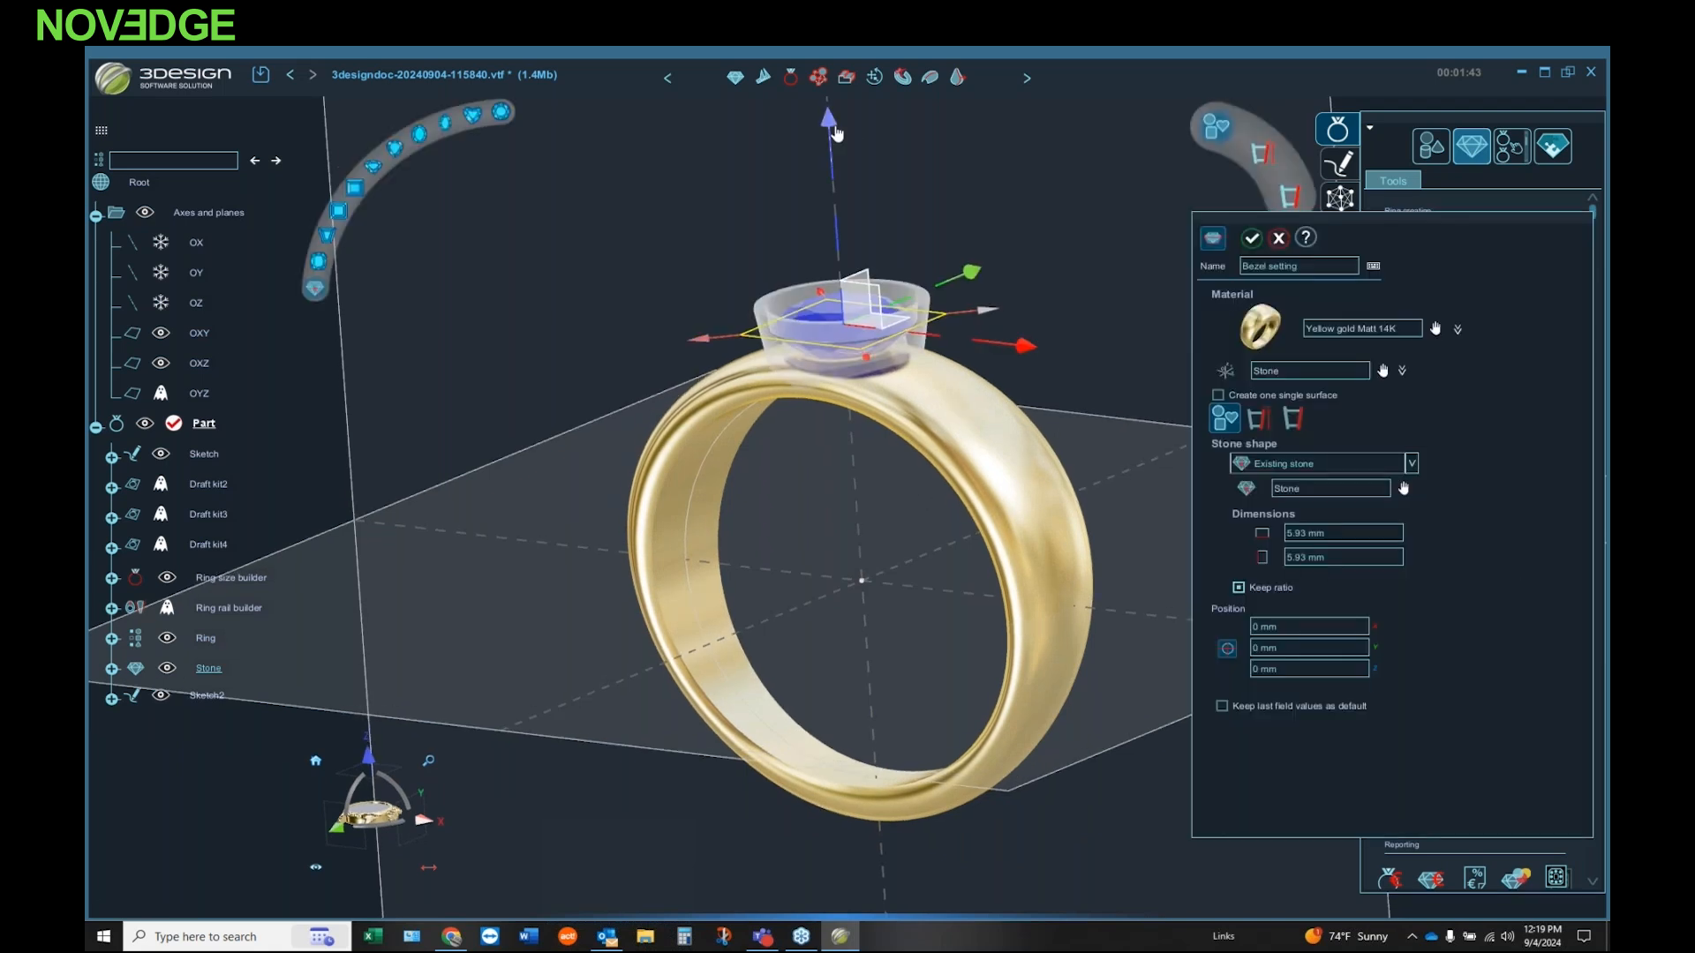
left_click_drag(836, 132, 943, 247)
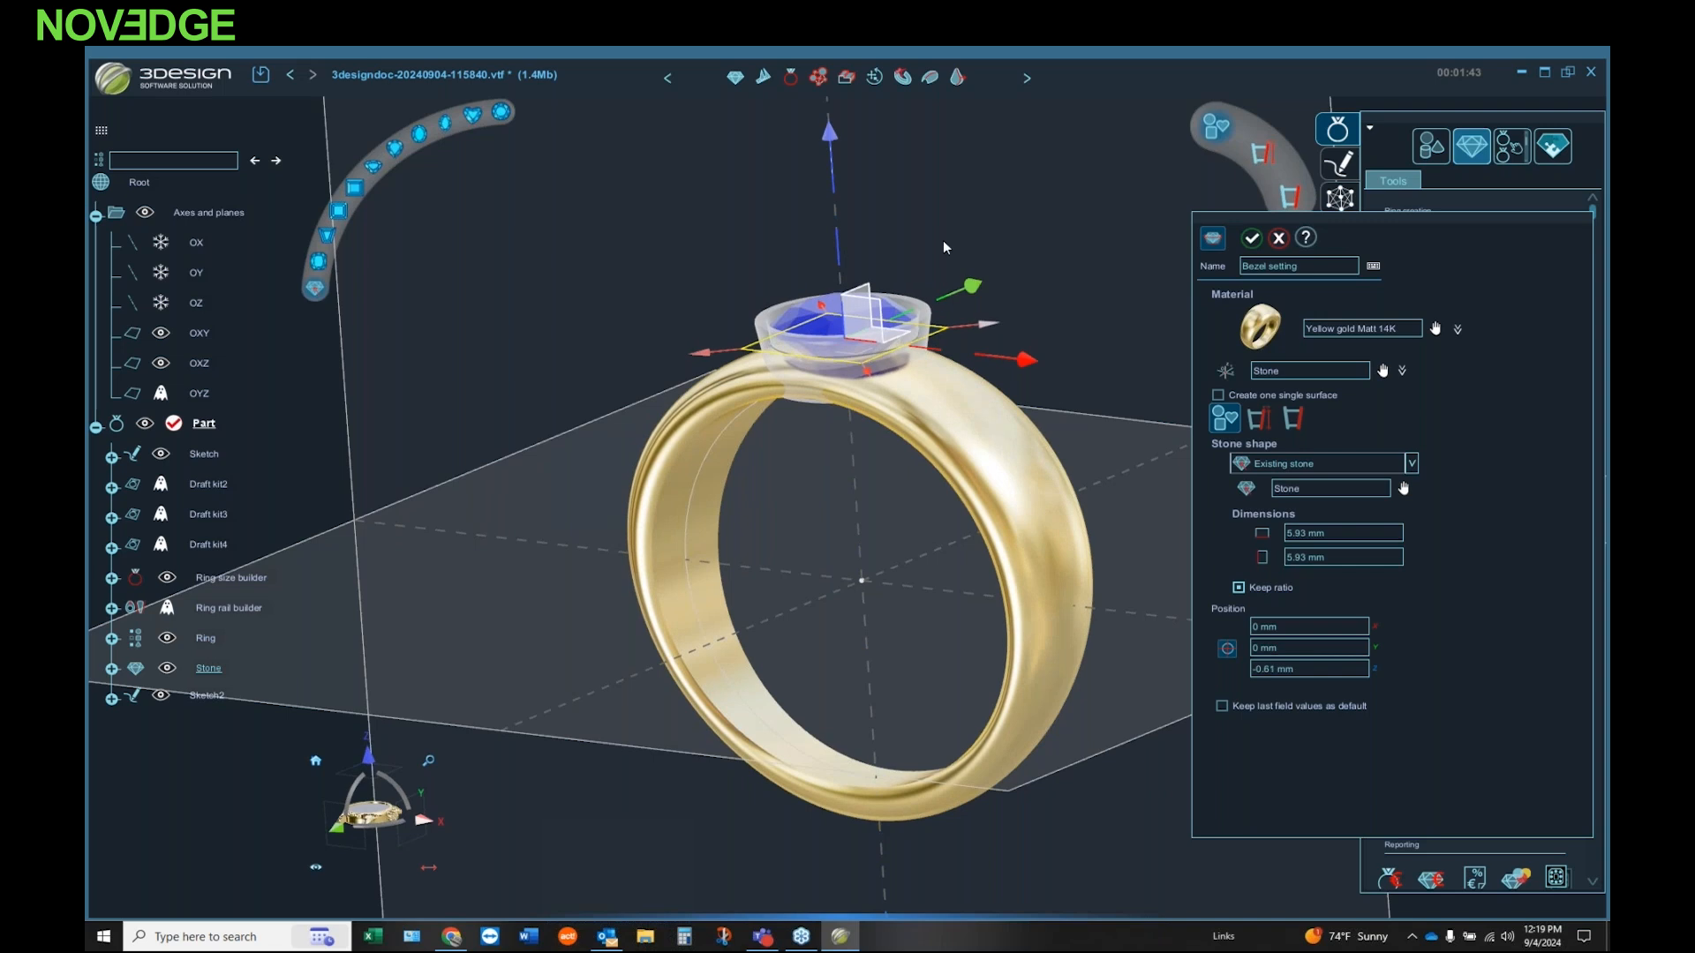
Step: Set the bezel's Y position to 0 mm and its dimensions to 5.75 × 5.75 mm with the ratio kept
middle_click_drag(943, 242, 995, 299)
scroll(996, 298, "up", 5)
left_click_drag(885, 327, 893, 332)
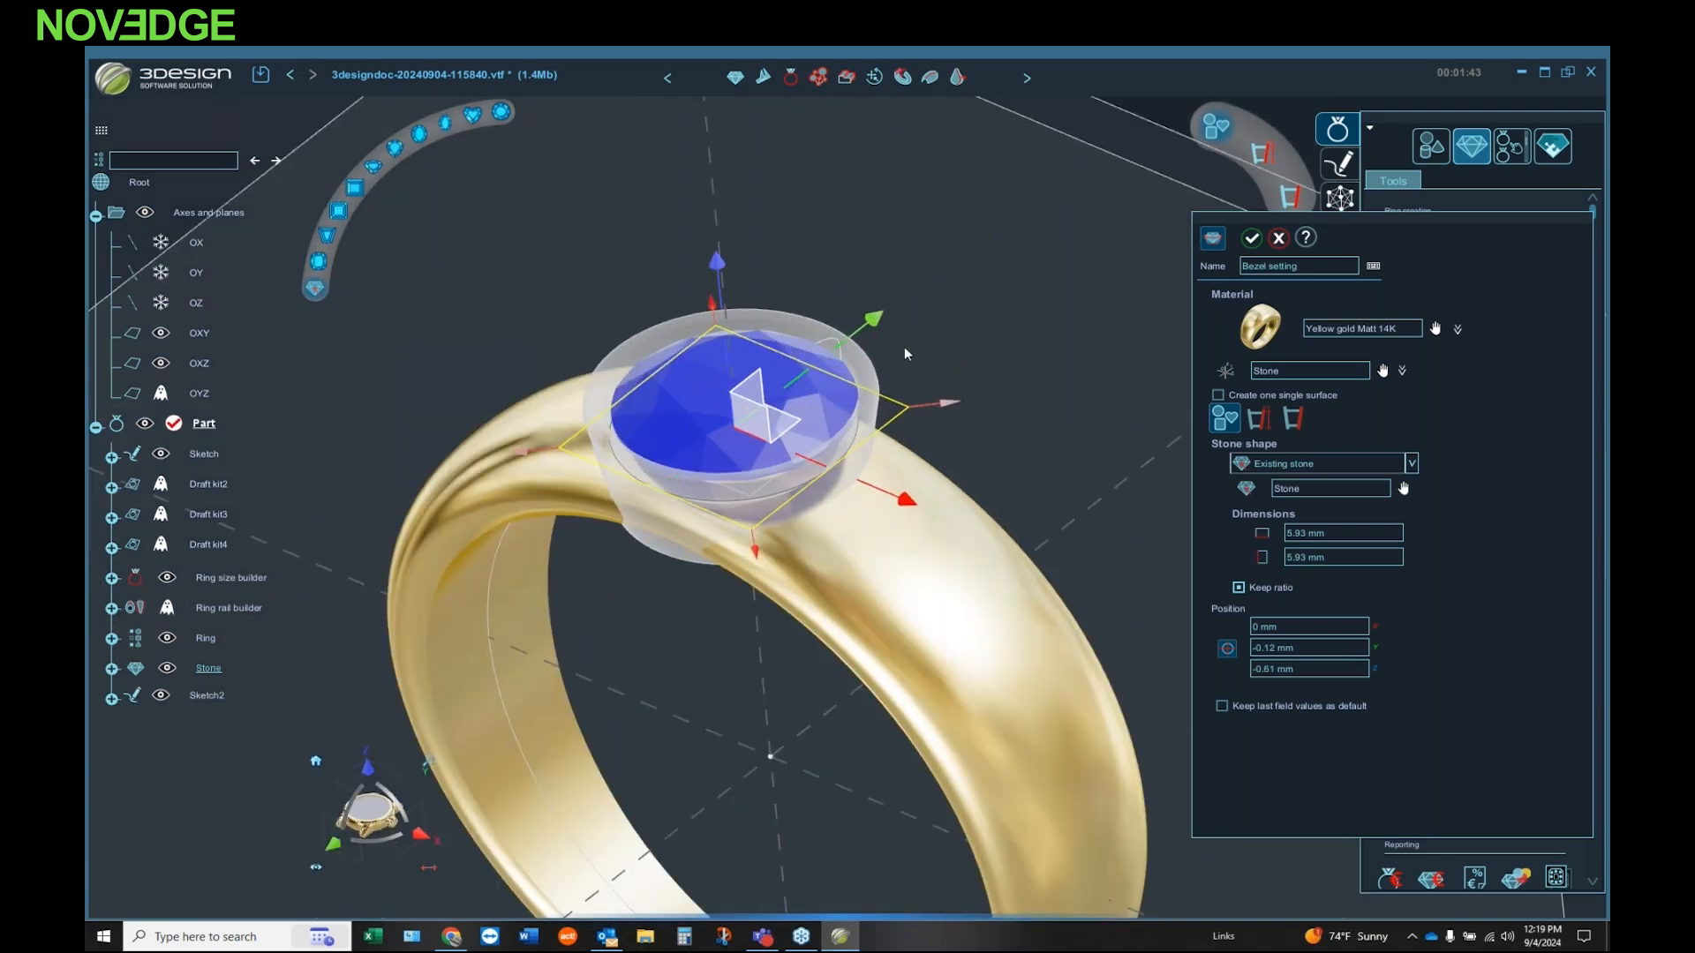
double_click(1309, 649)
type("0")
left_click(1355, 548)
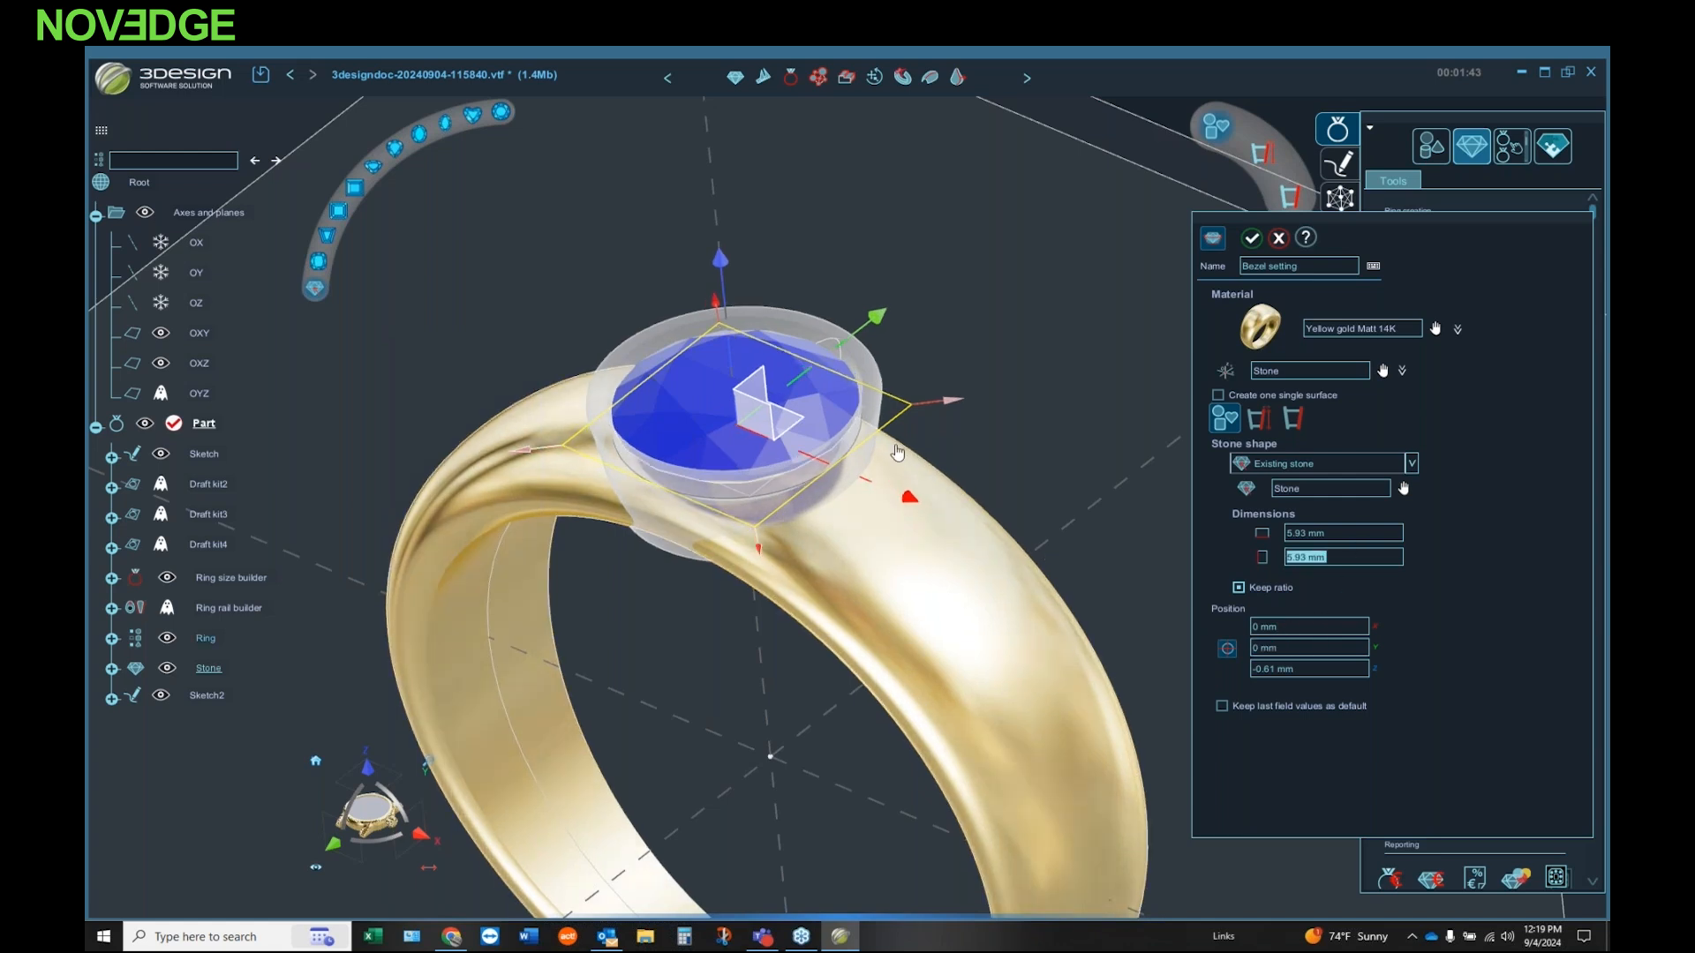
left_click_drag(951, 407, 943, 404)
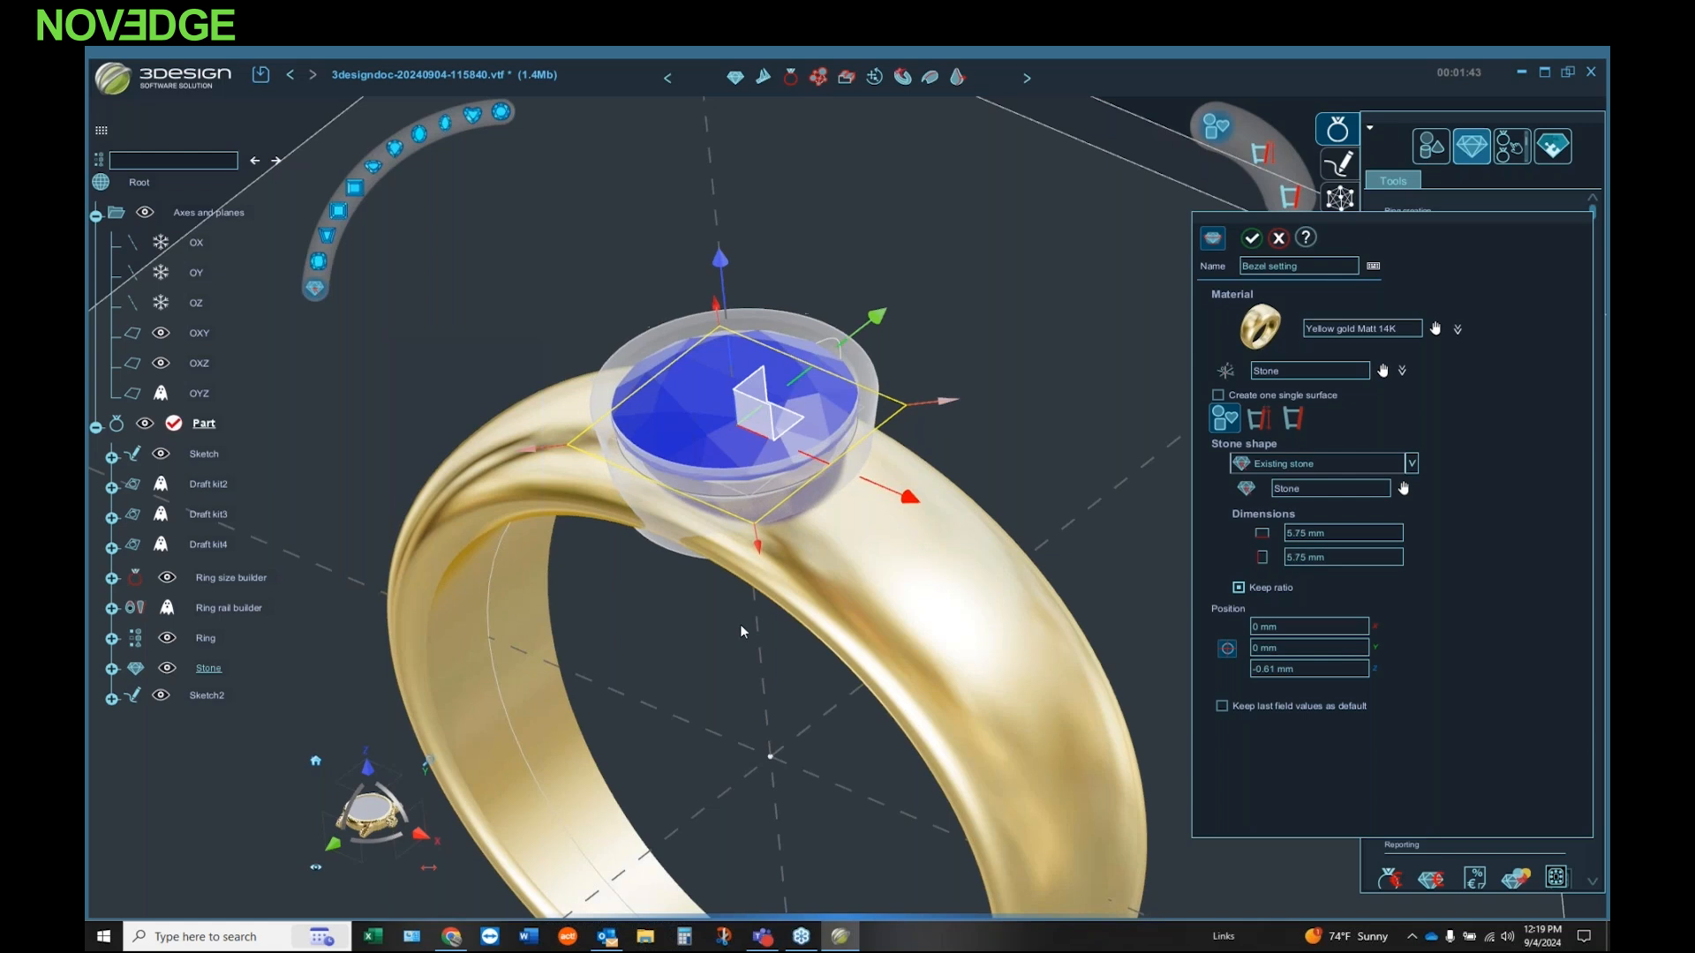
middle_click_drag(742, 630, 923, 458)
middle_click_drag(1005, 419, 979, 481)
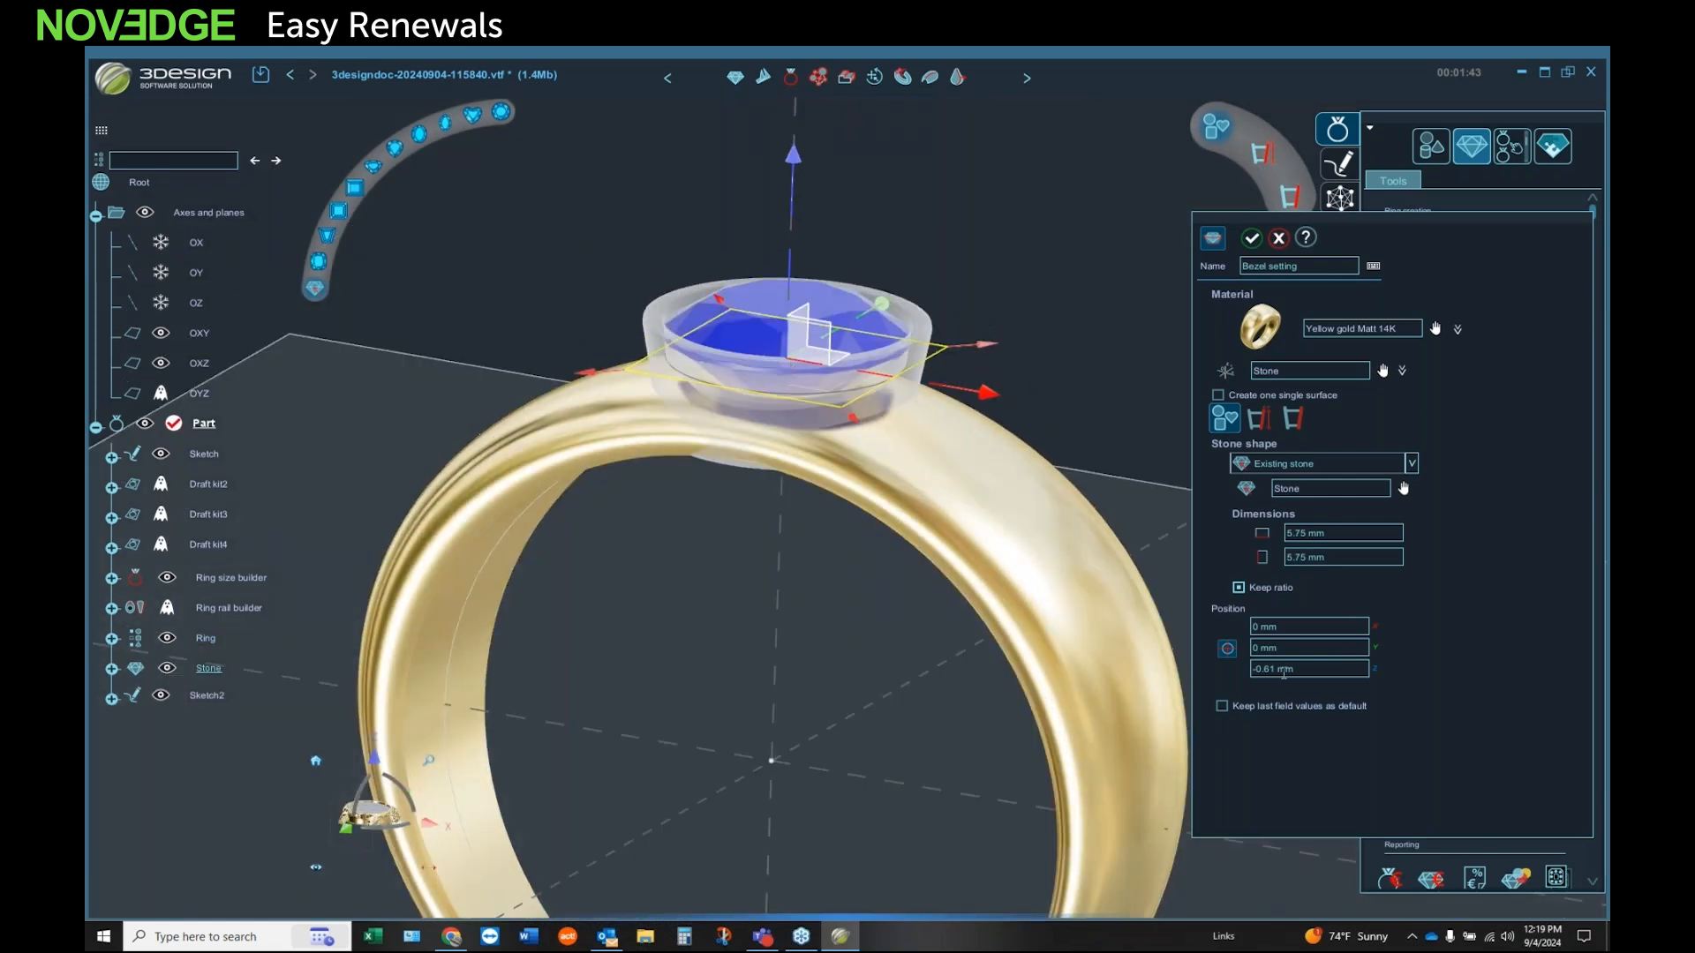
Step: Shape the bezel profile to a 5.18 mm height, 0.44 mm bottom width, 0.78 mm top width and 9.5° angle
left_click(1259, 418)
middle_click_drag(850, 609, 918, 444)
left_click_drag(919, 444, 915, 522)
middle_click_drag(823, 558, 912, 515)
mouse_move(951, 488)
left_mouse_down()
mouse_move(974, 489)
mouse_move(935, 493)
left_mouse_up()
middle_click_drag(935, 493, 1178, 439)
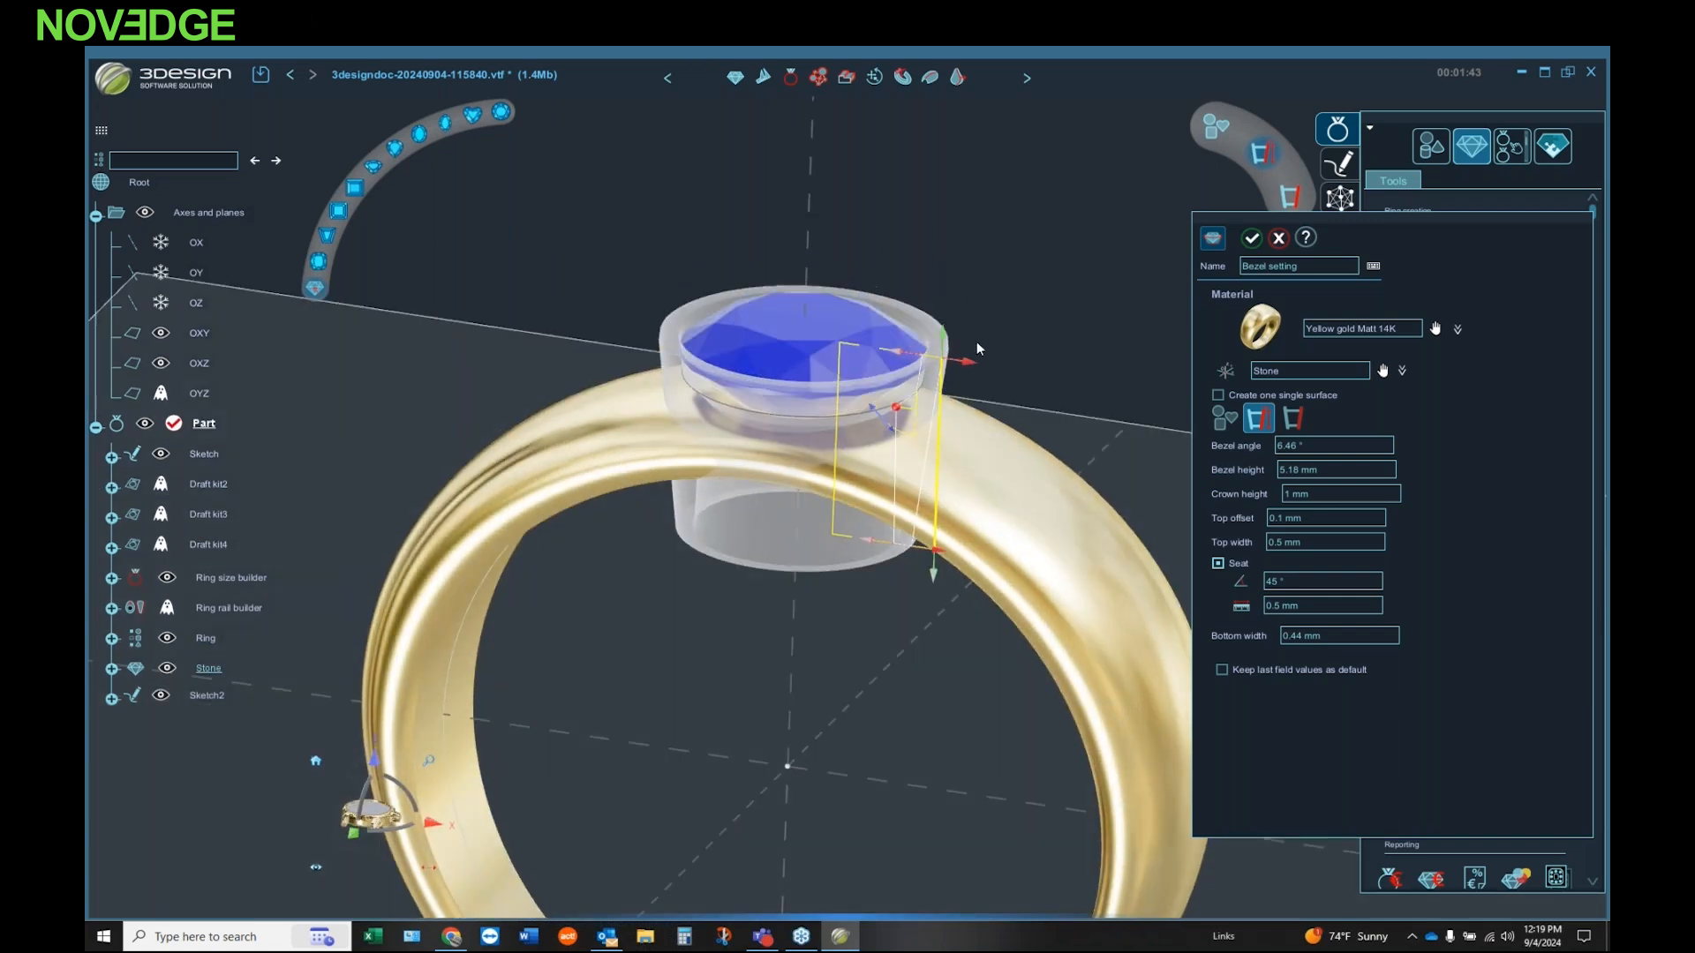
left_click_drag(967, 372, 977, 371)
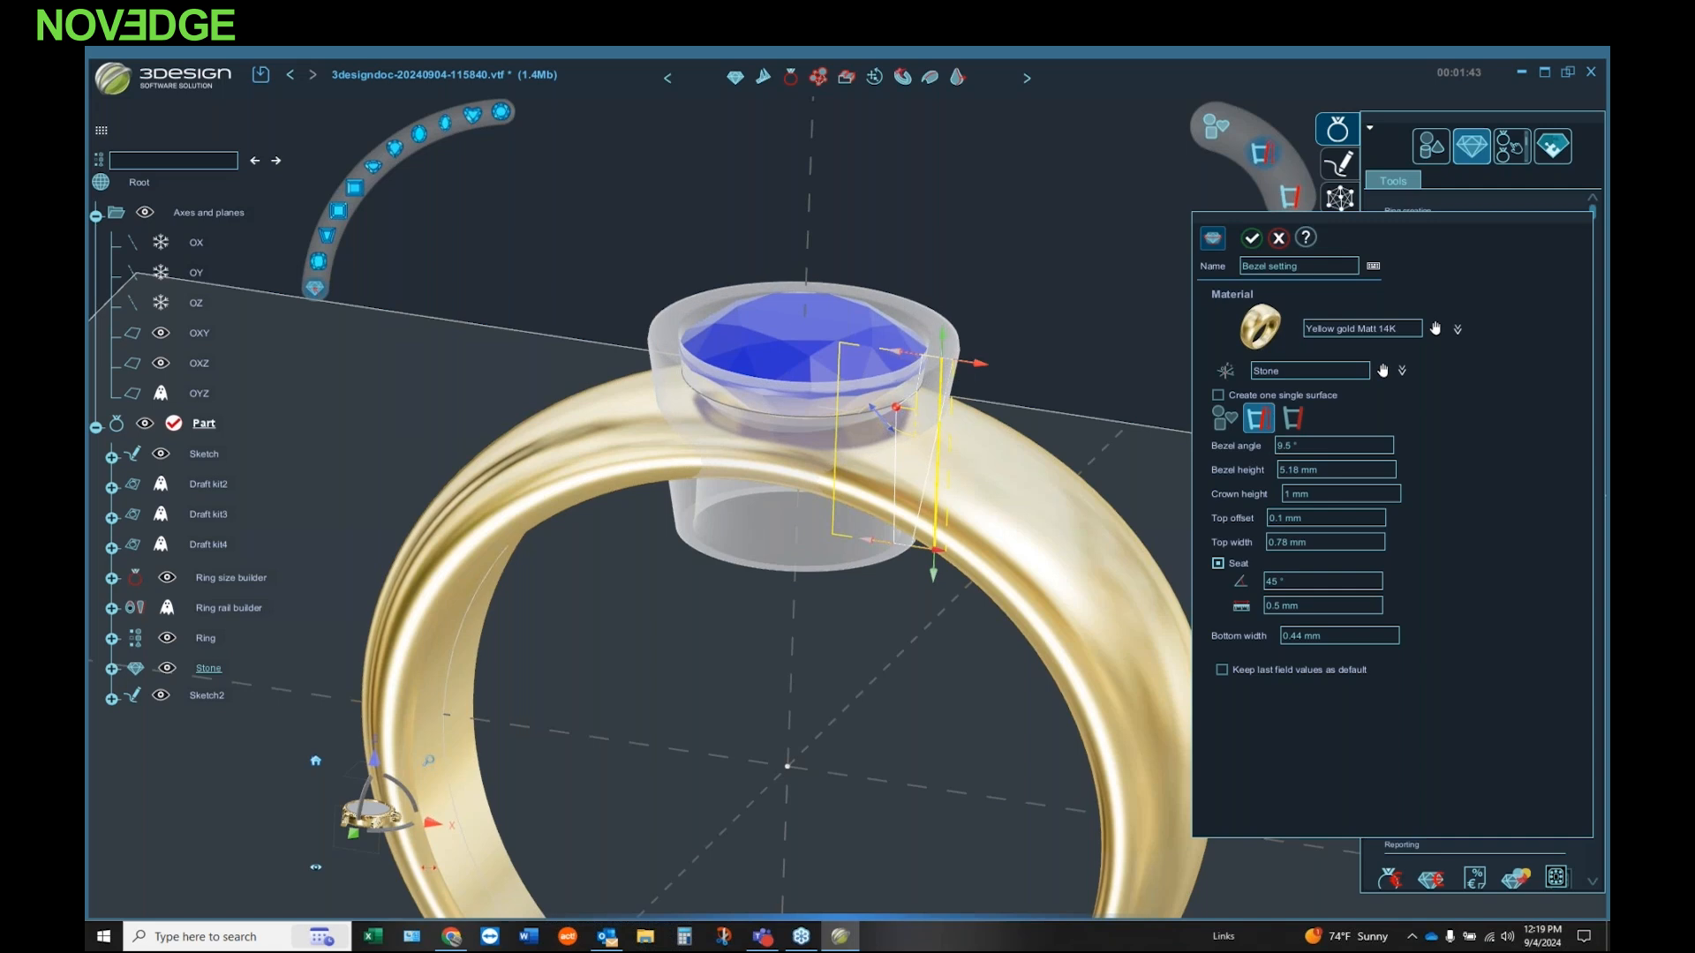
Step: Give the bezel a rounded top with a linear-segment section and create the bezel setting
left_click(1294, 422)
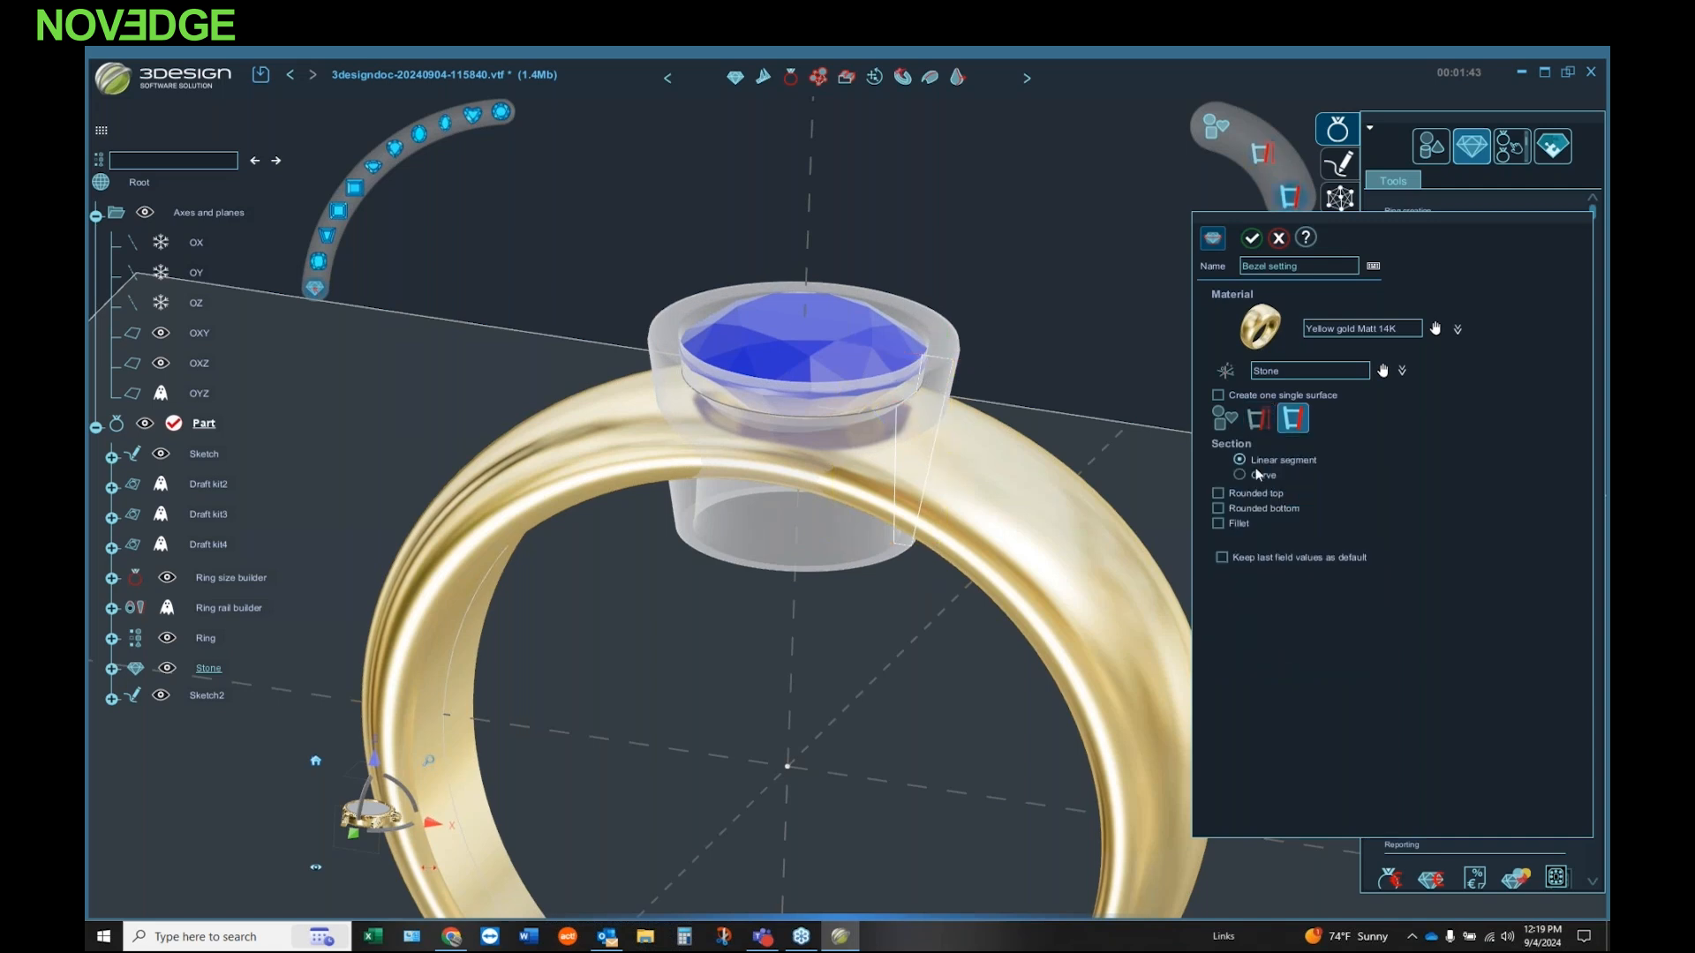
left_click(1219, 492)
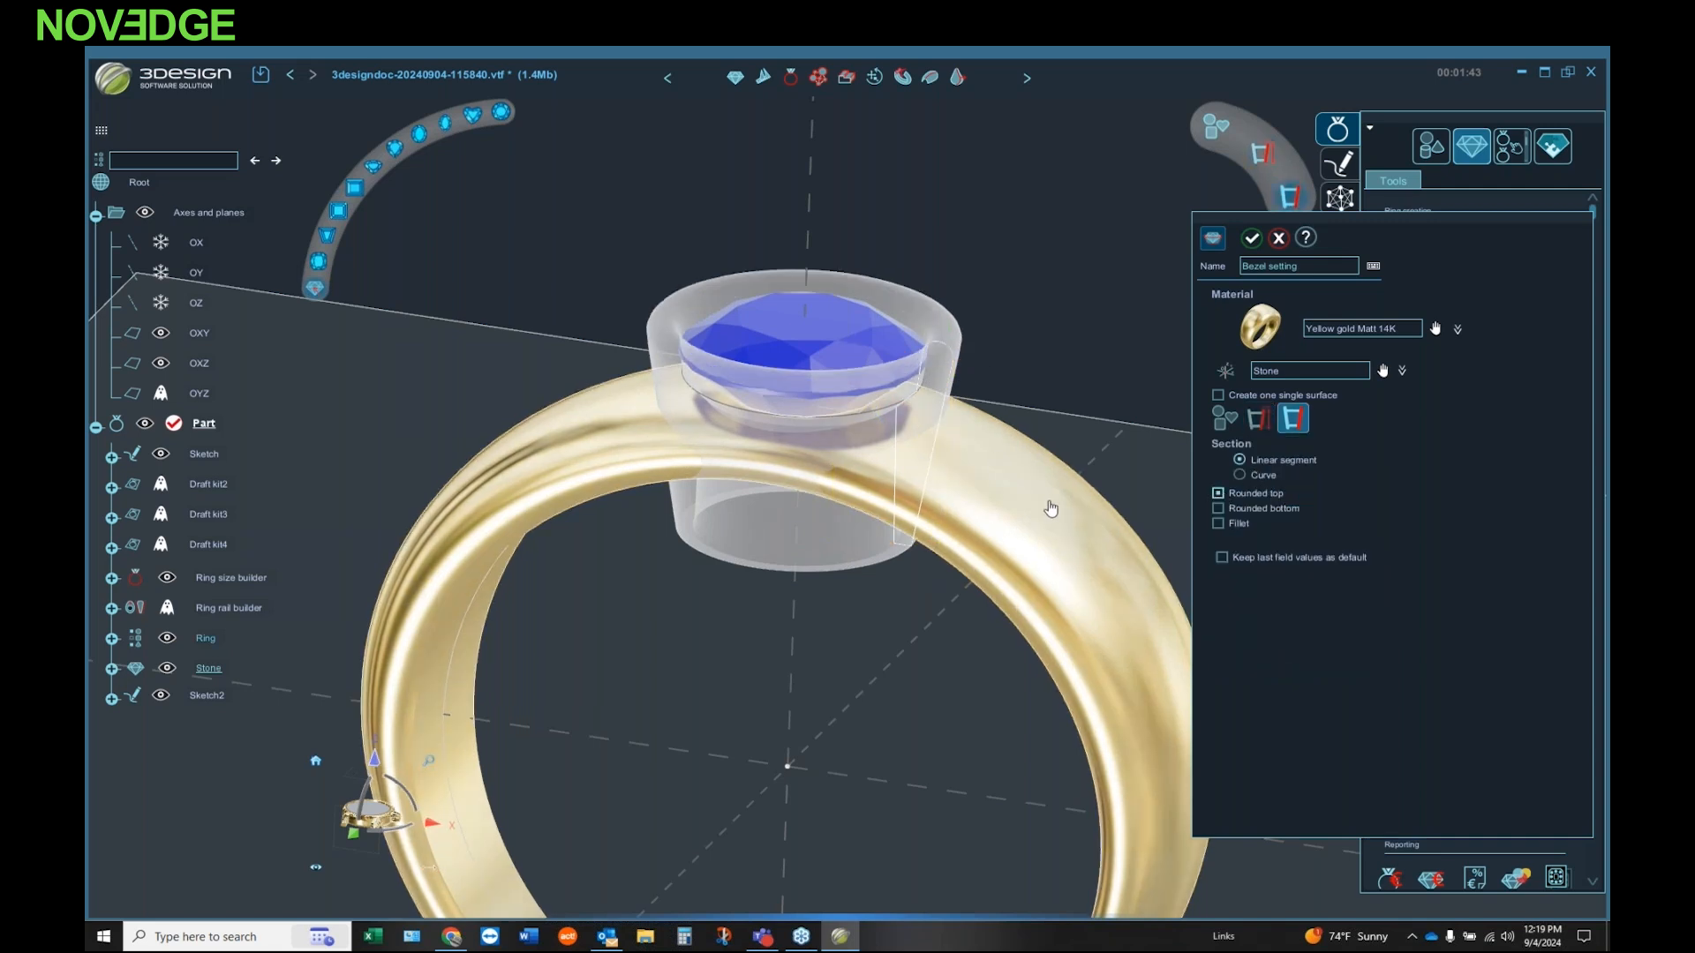
left_click(1261, 420)
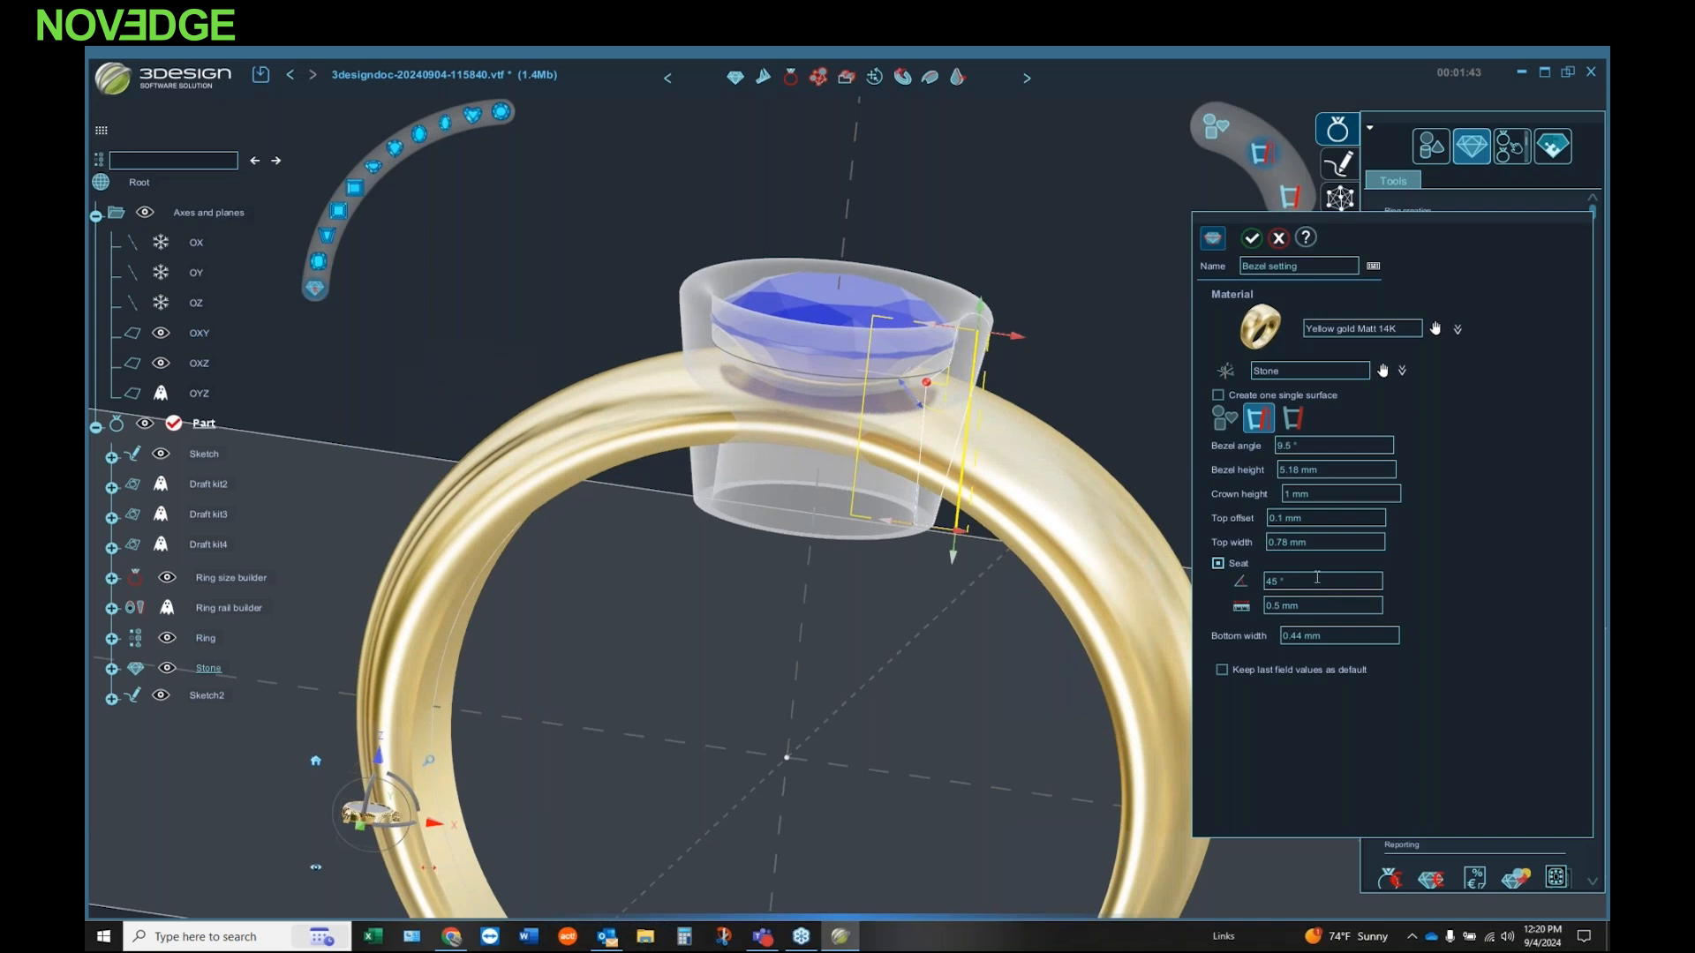
left_click_drag(1338, 583, 1252, 585)
key("Tab")
left_click(1252, 237)
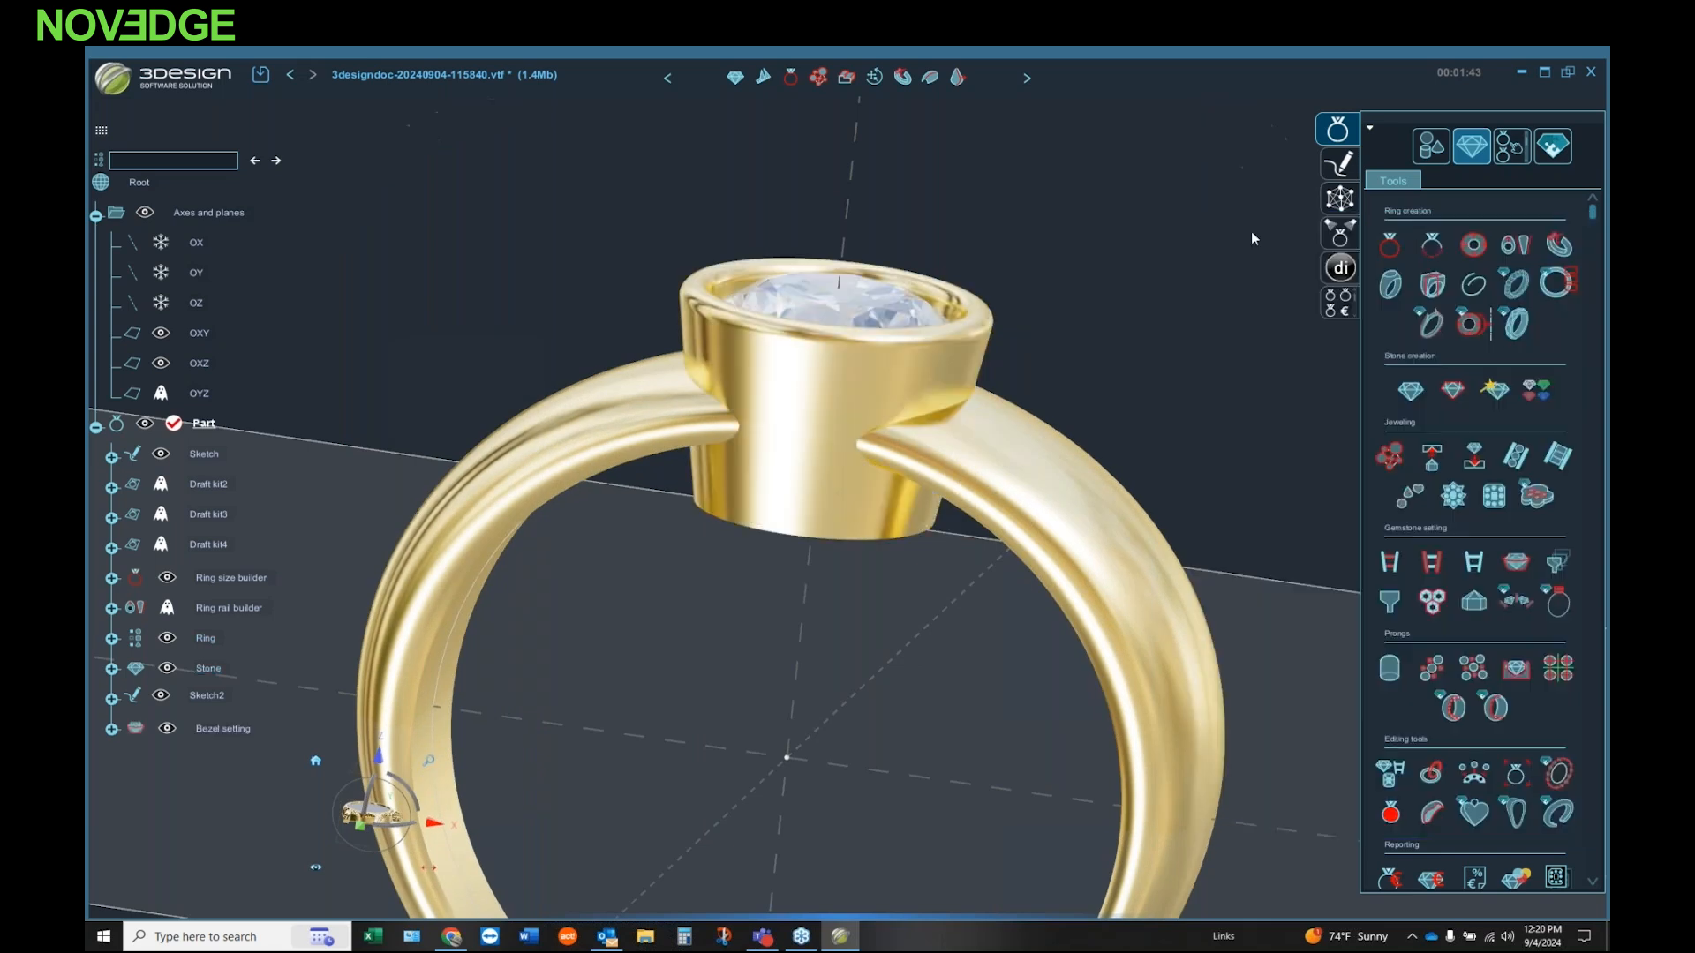
mouse_move(969, 378)
middle_mouse_down()
mouse_move(813, 643)
mouse_move(957, 362)
middle_mouse_up()
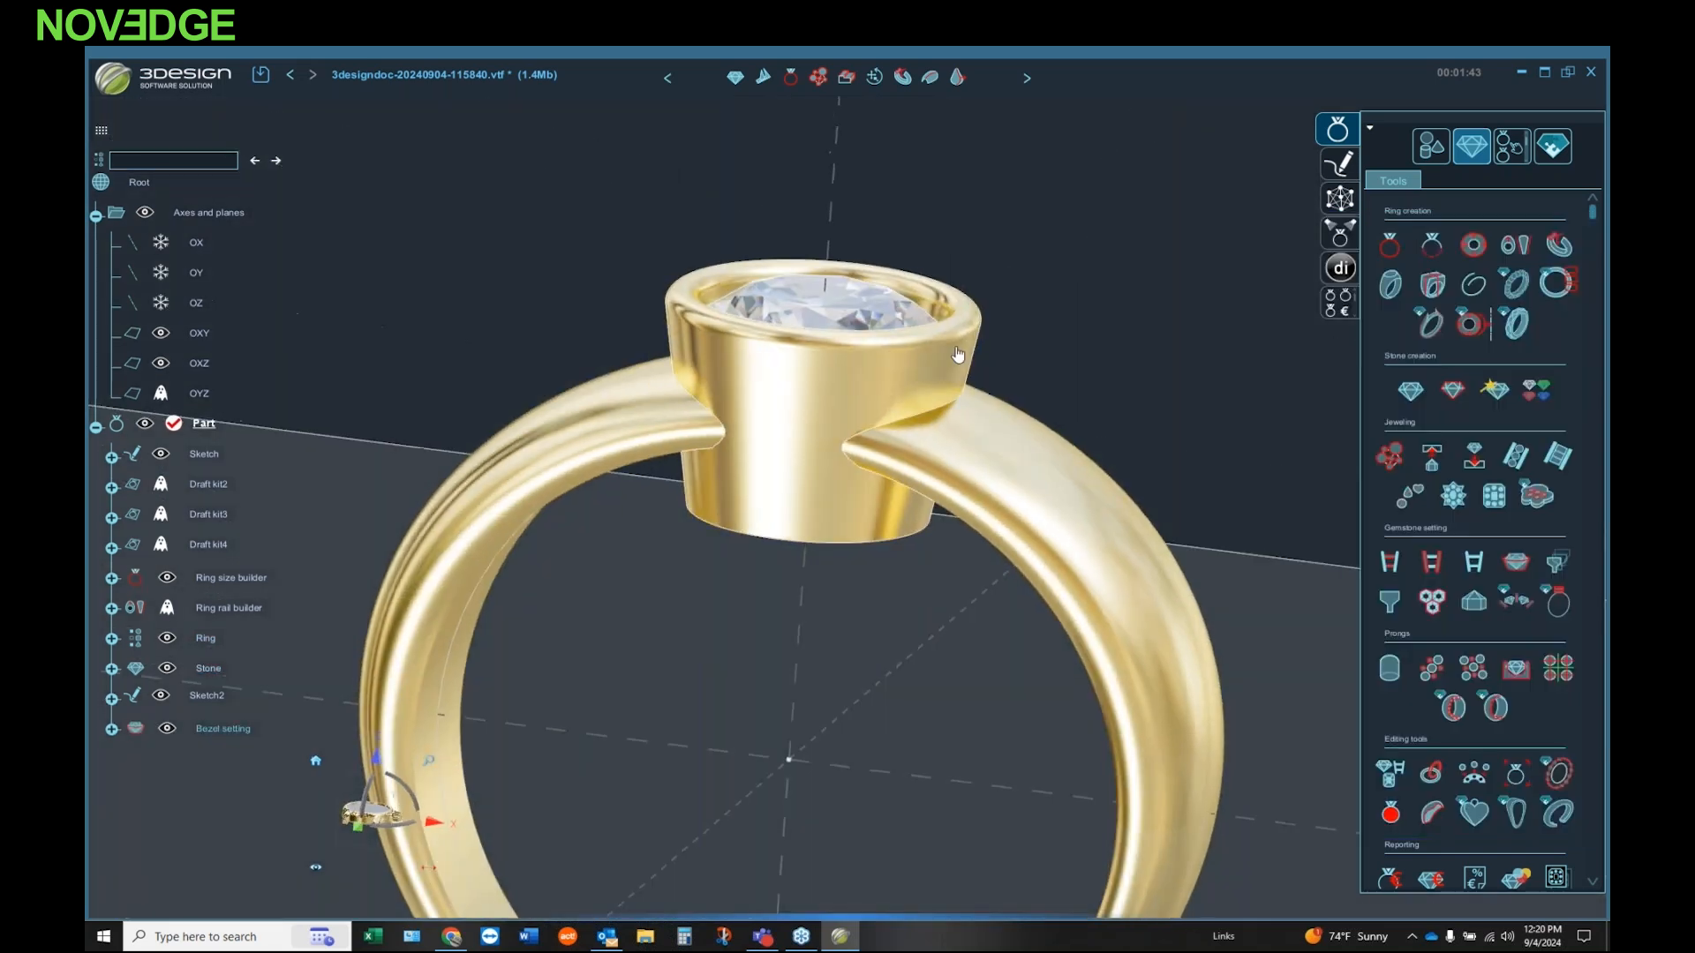
scroll(940, 378, "down", 3)
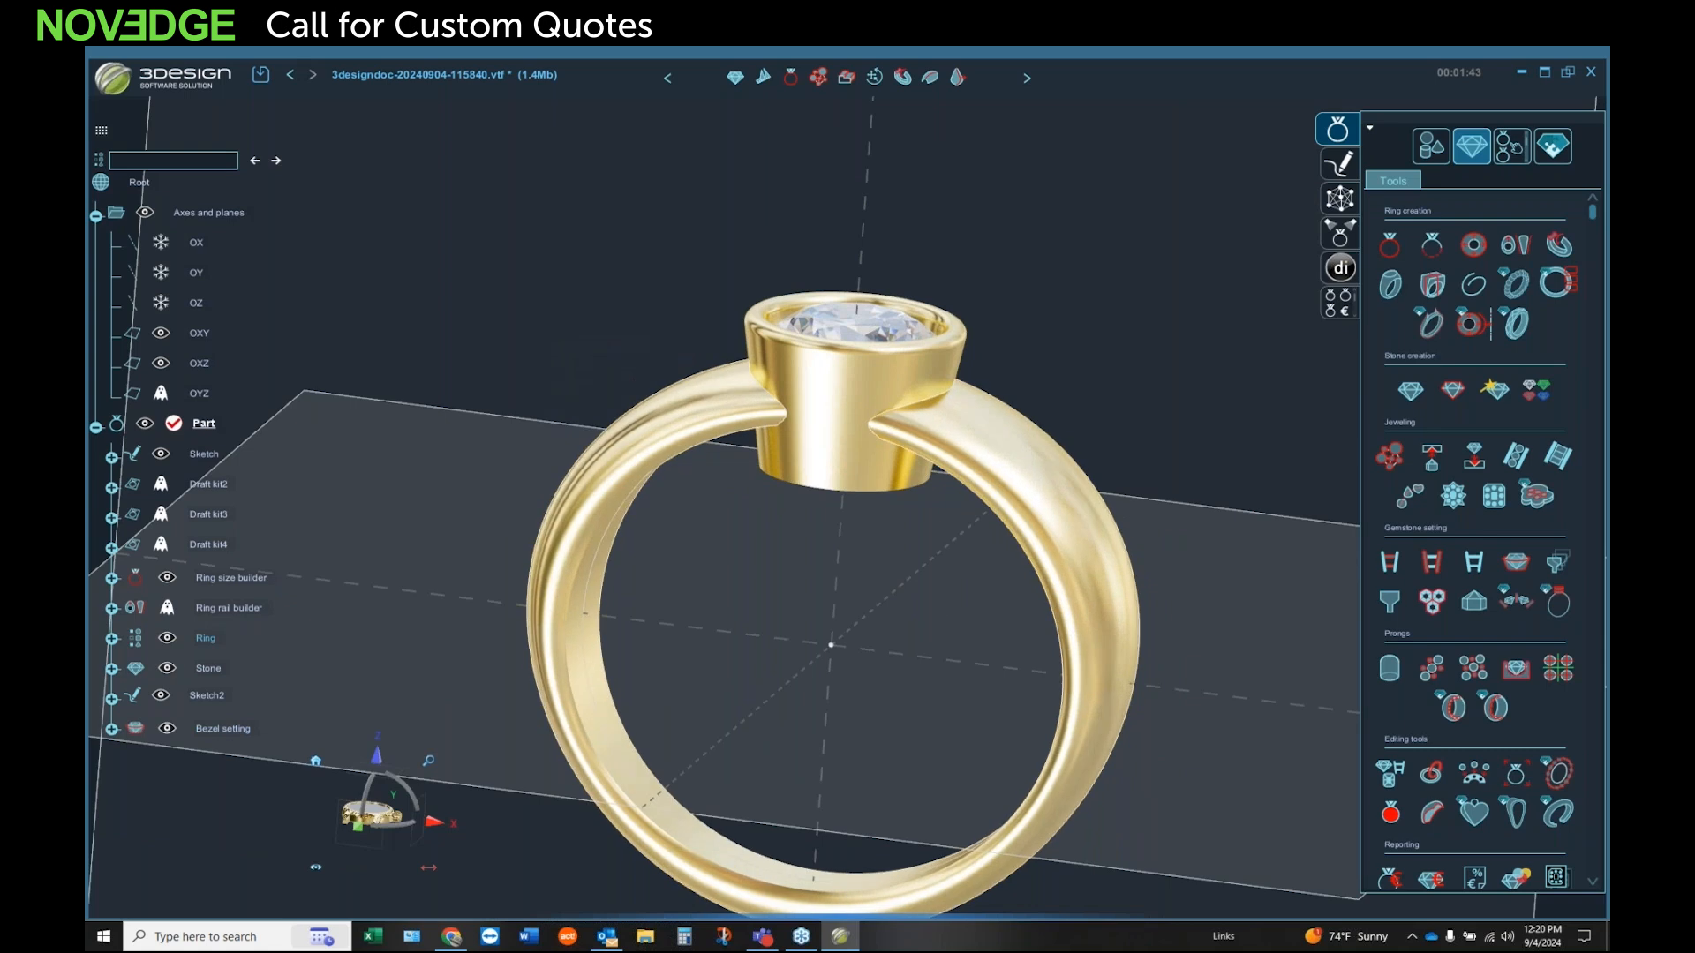
left_click(1111, 644)
left_click(909, 468, "ctrl")
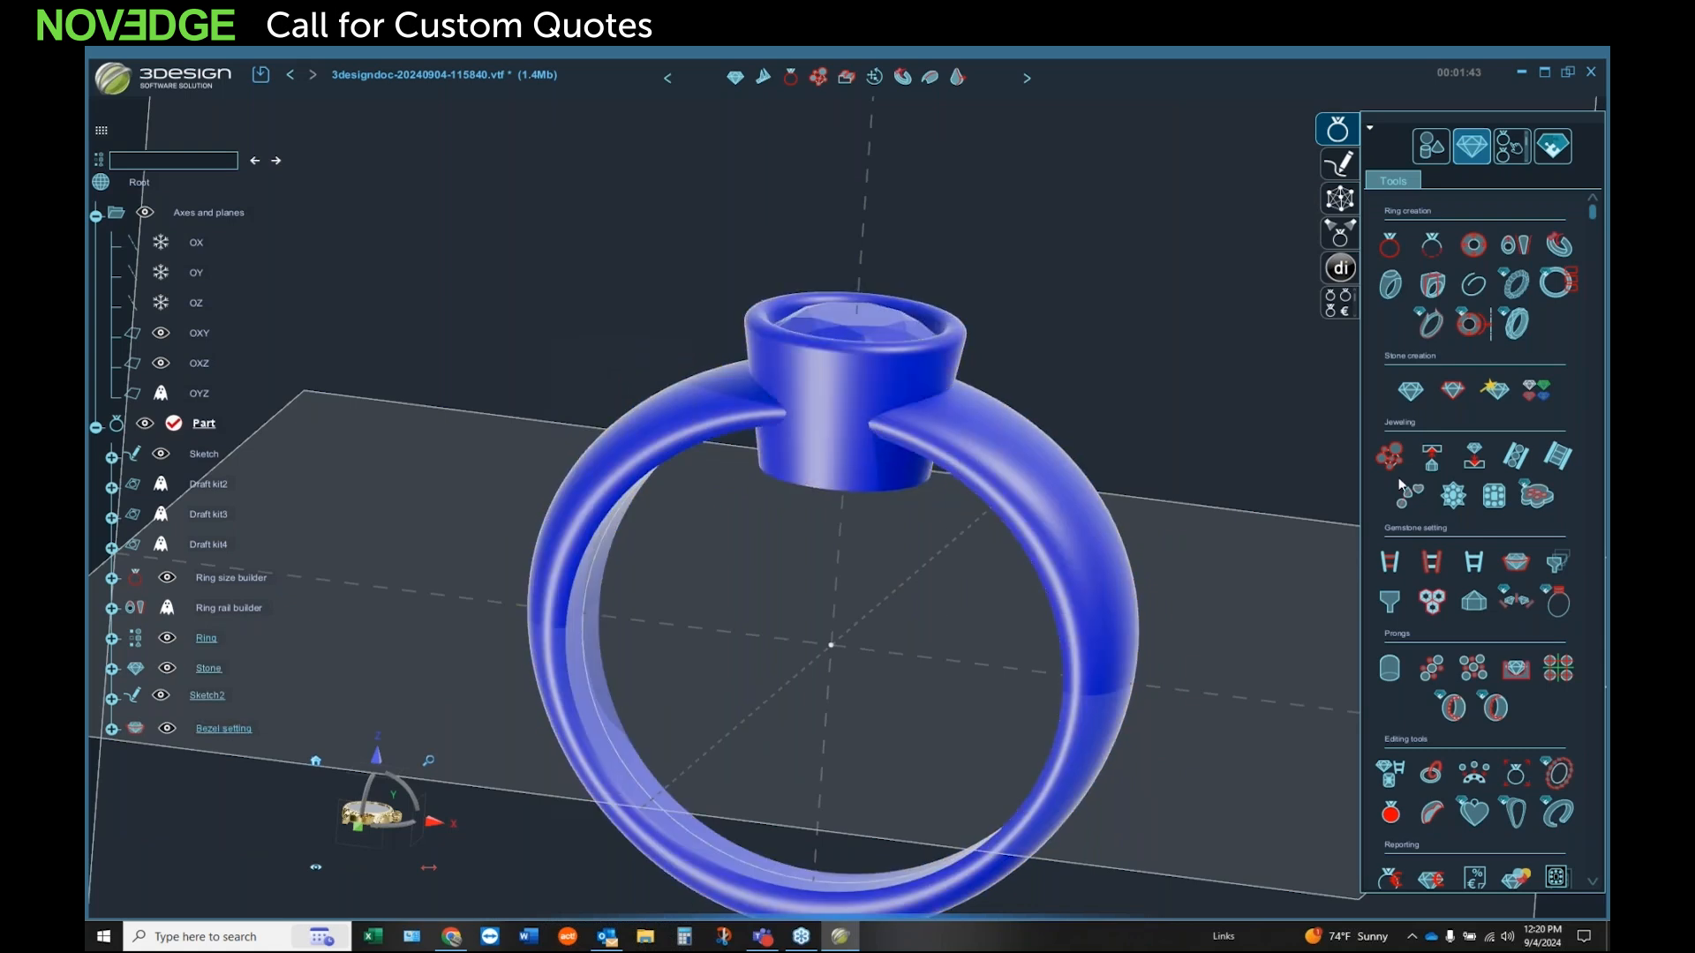
left_click(1443, 146)
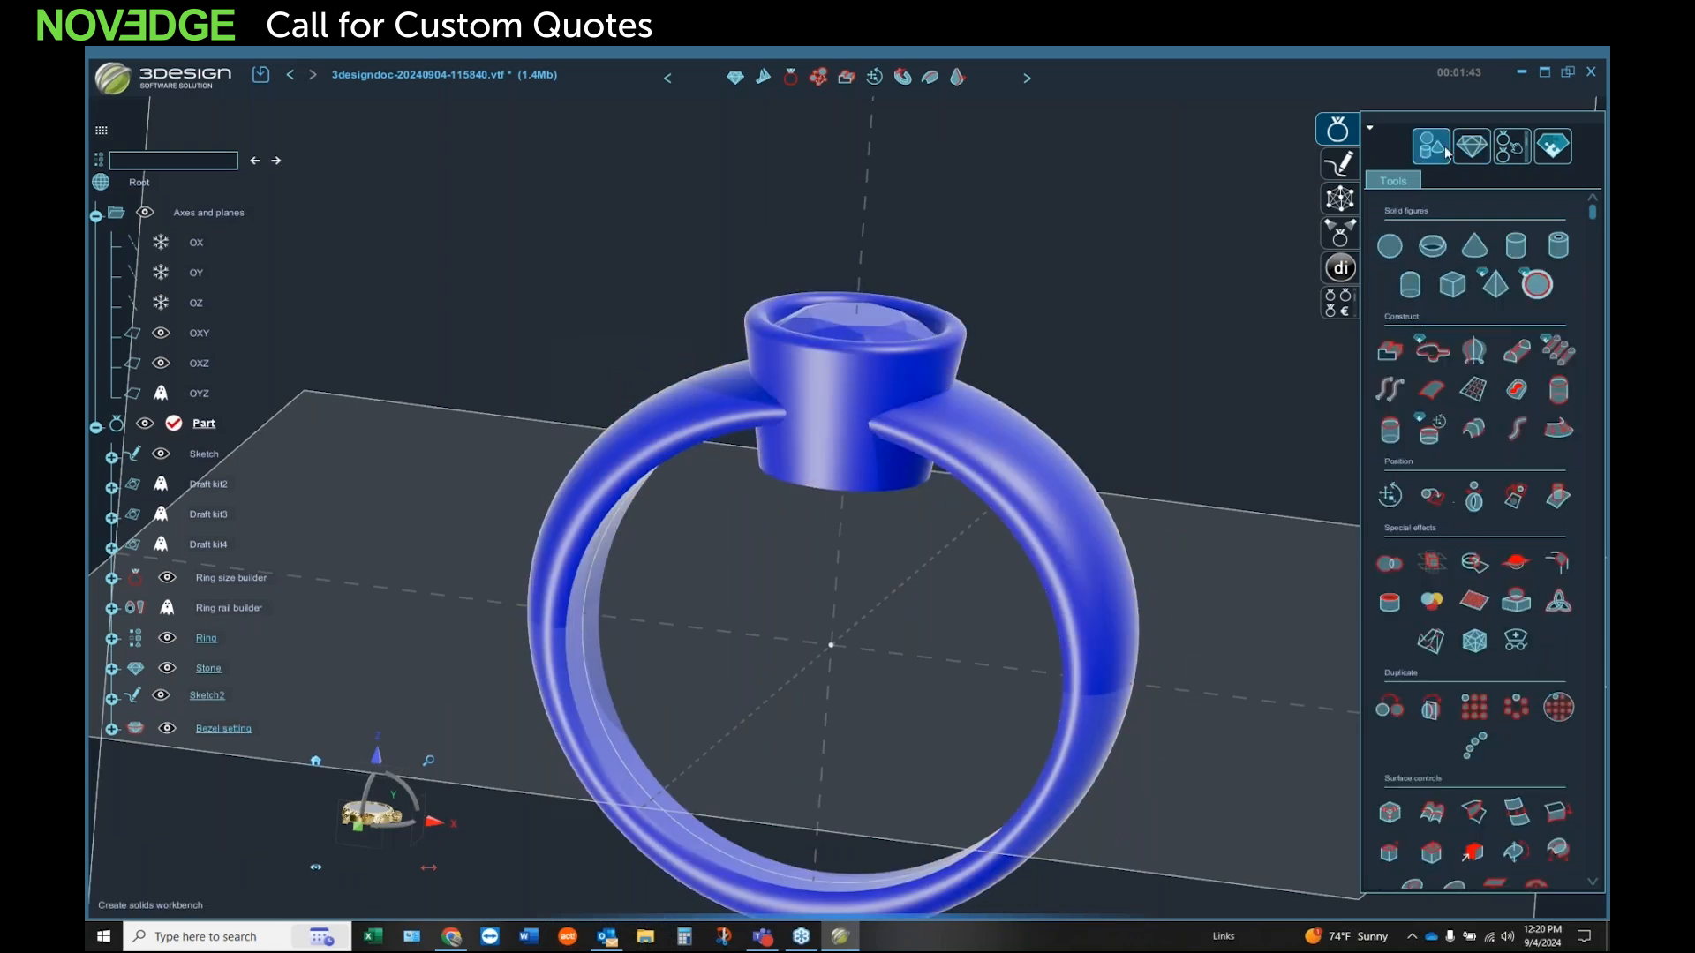
key("Escape")
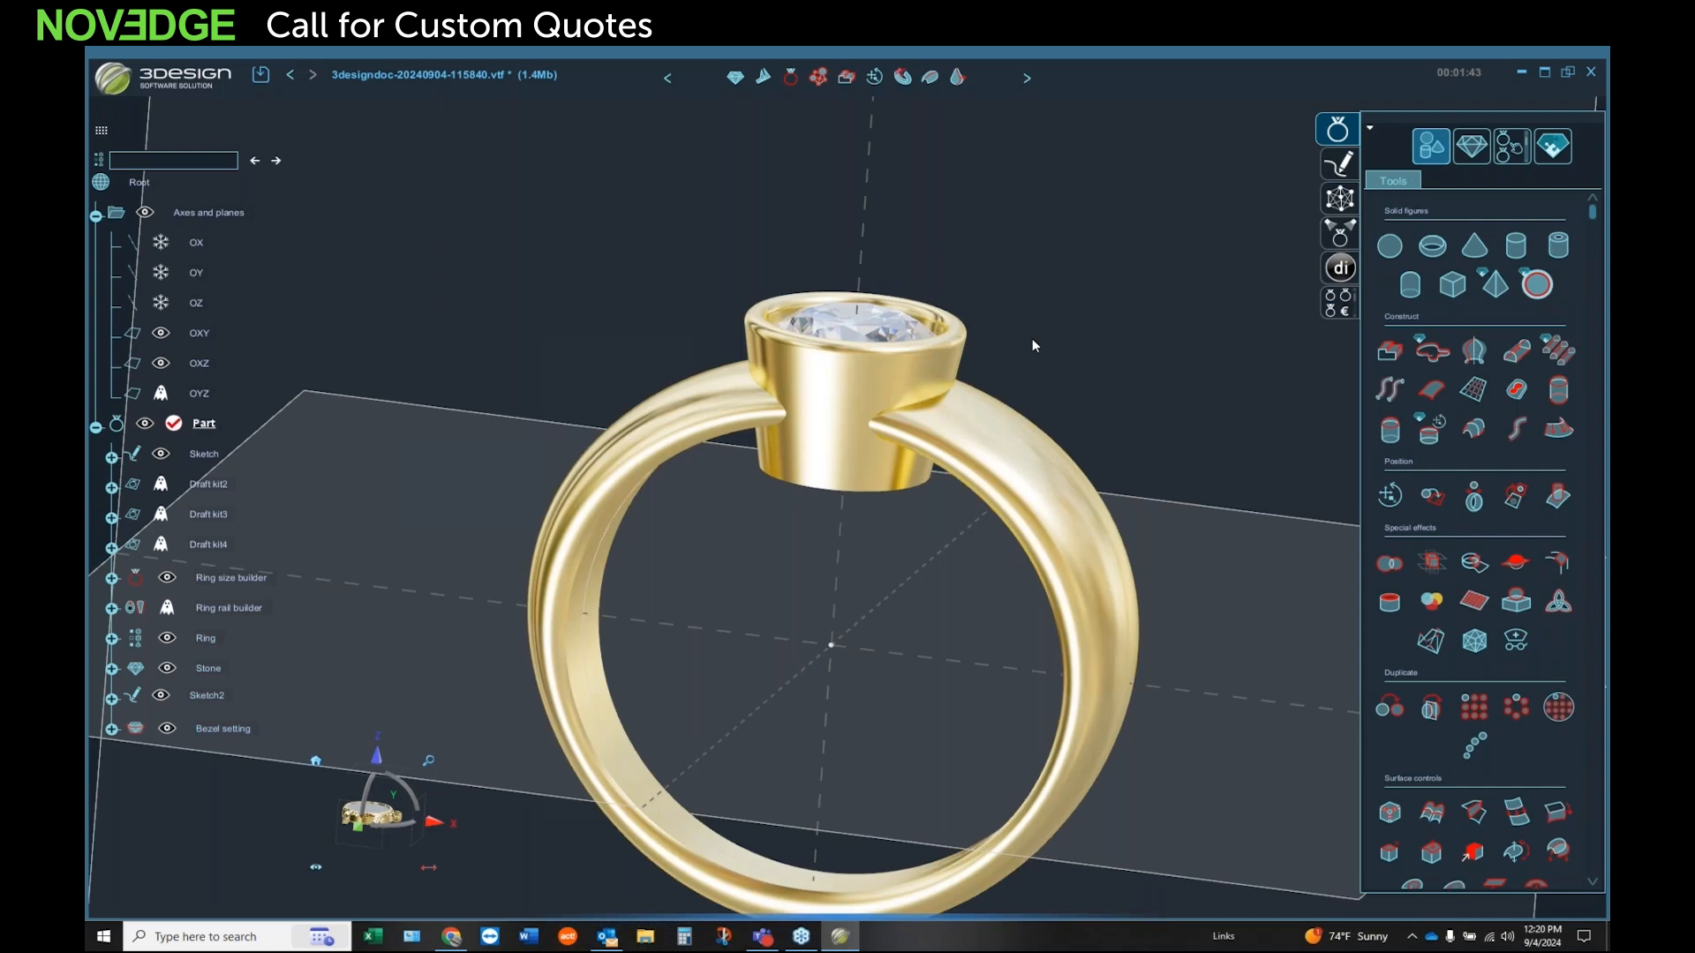
middle_click_drag(1031, 338, 984, 386)
left_click(976, 423)
left_click(817, 458, "ctrl")
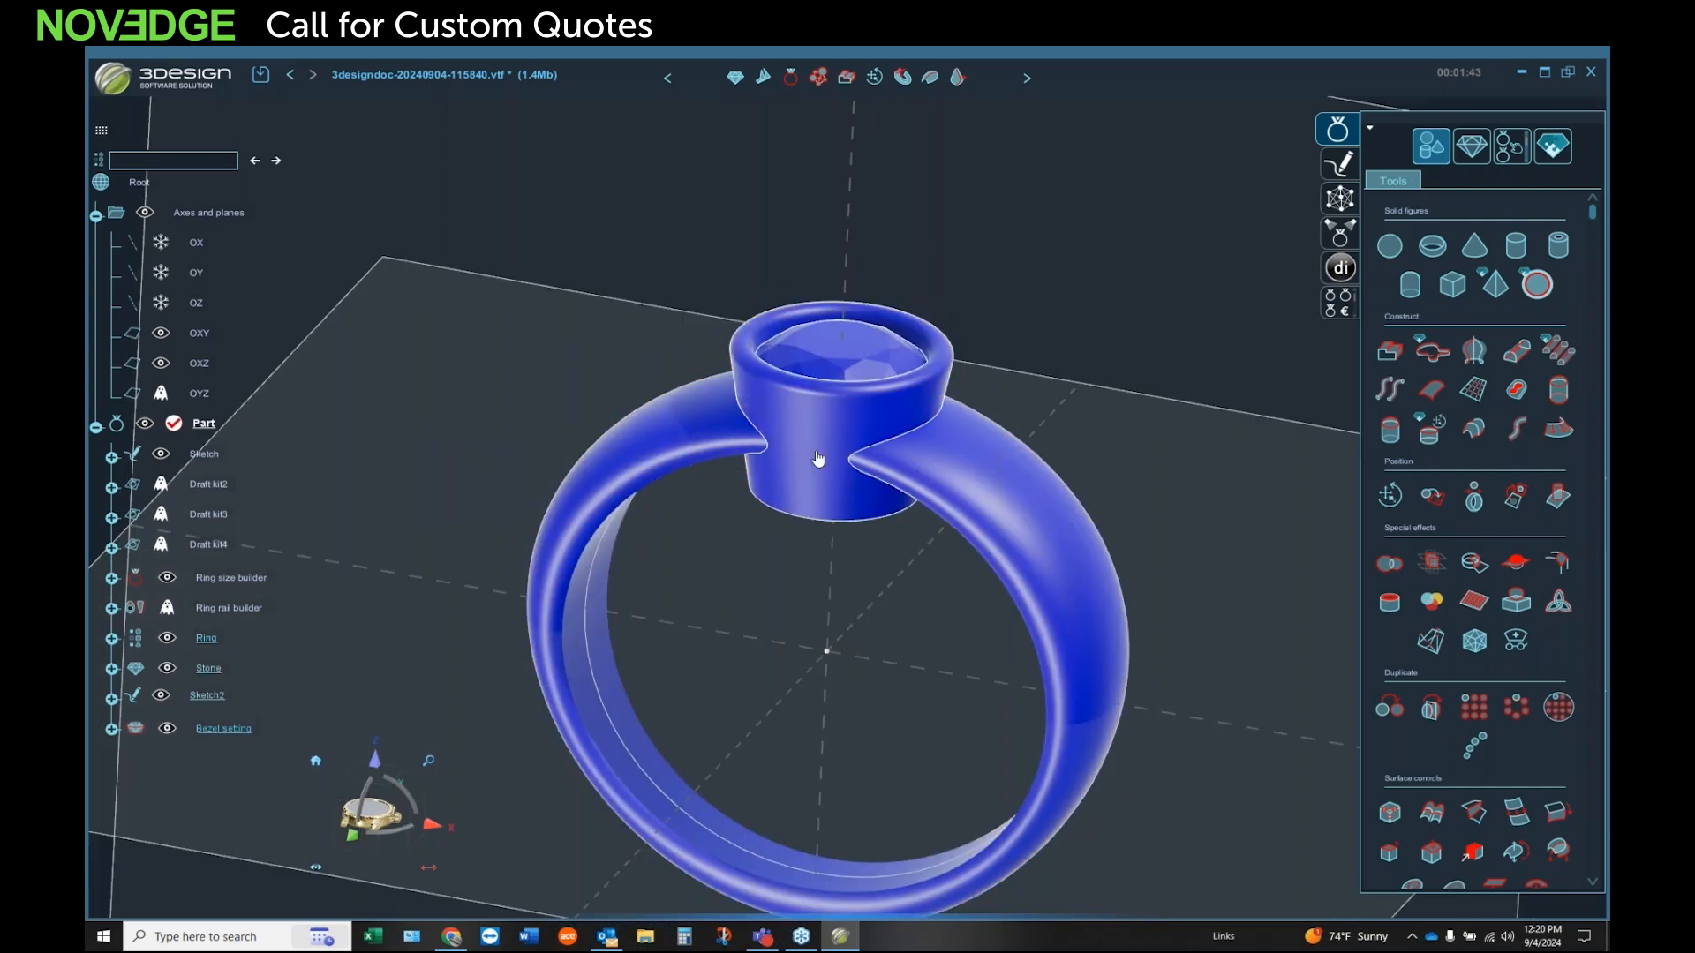
key("Escape")
Step: Try deleting the stone from the bezel without retrieving its contained elements, and undo the deletion
left_click(887, 350)
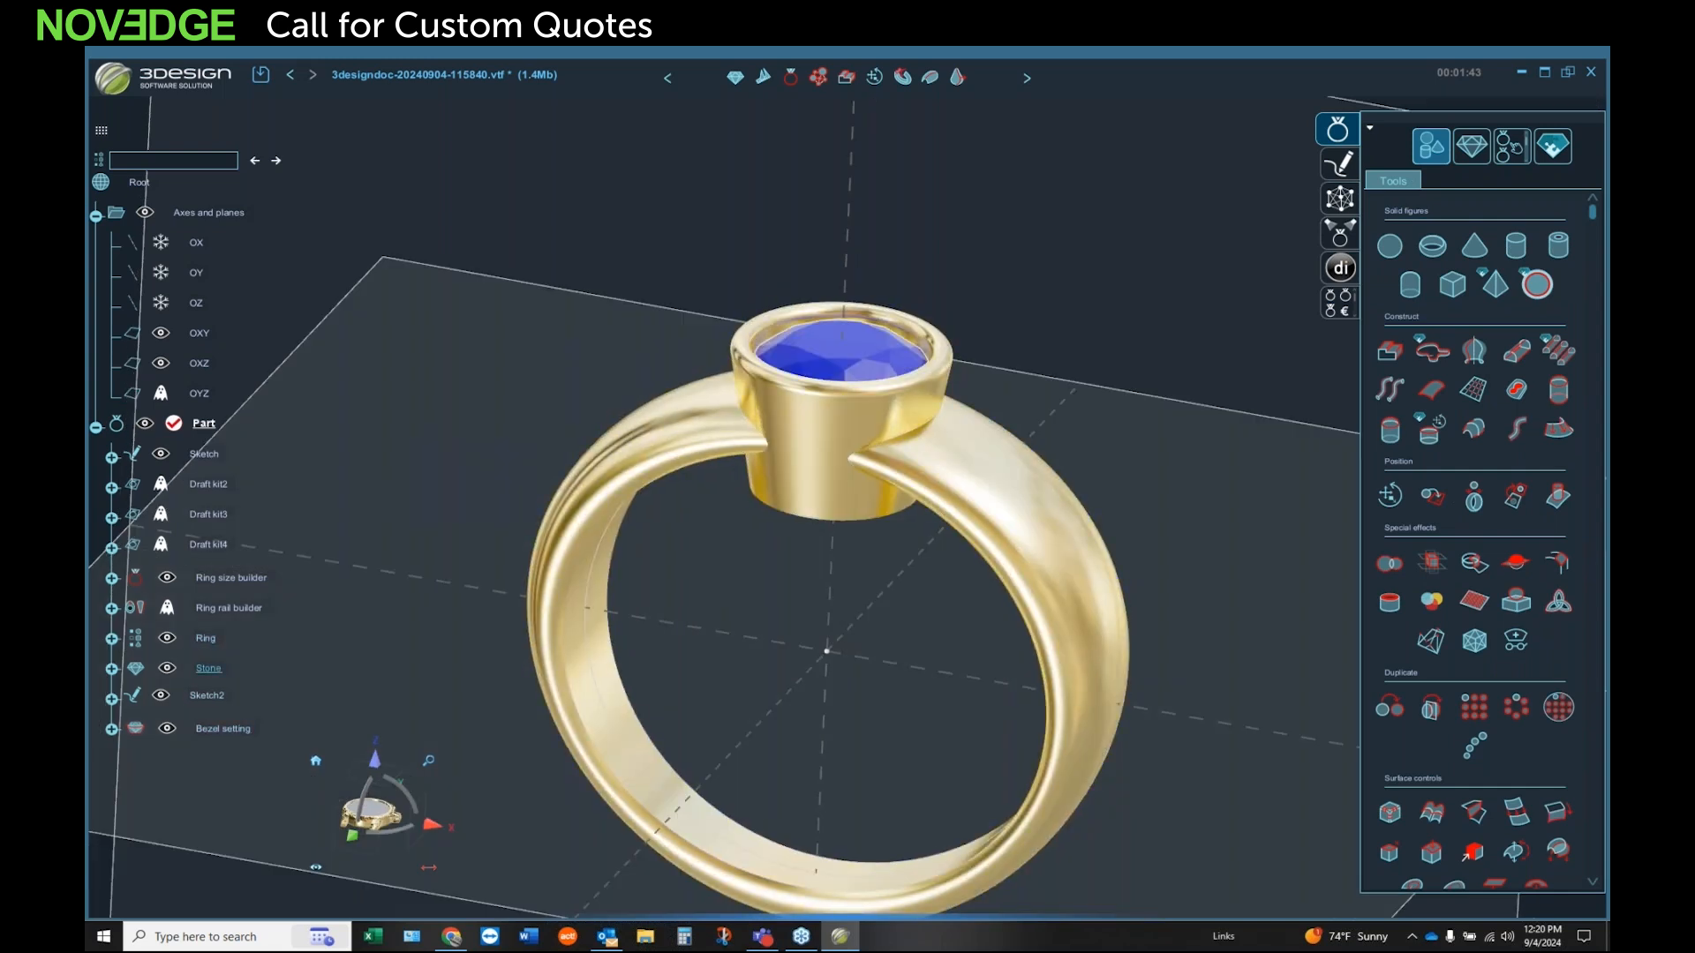
right_click(883, 345)
left_click(1119, 350)
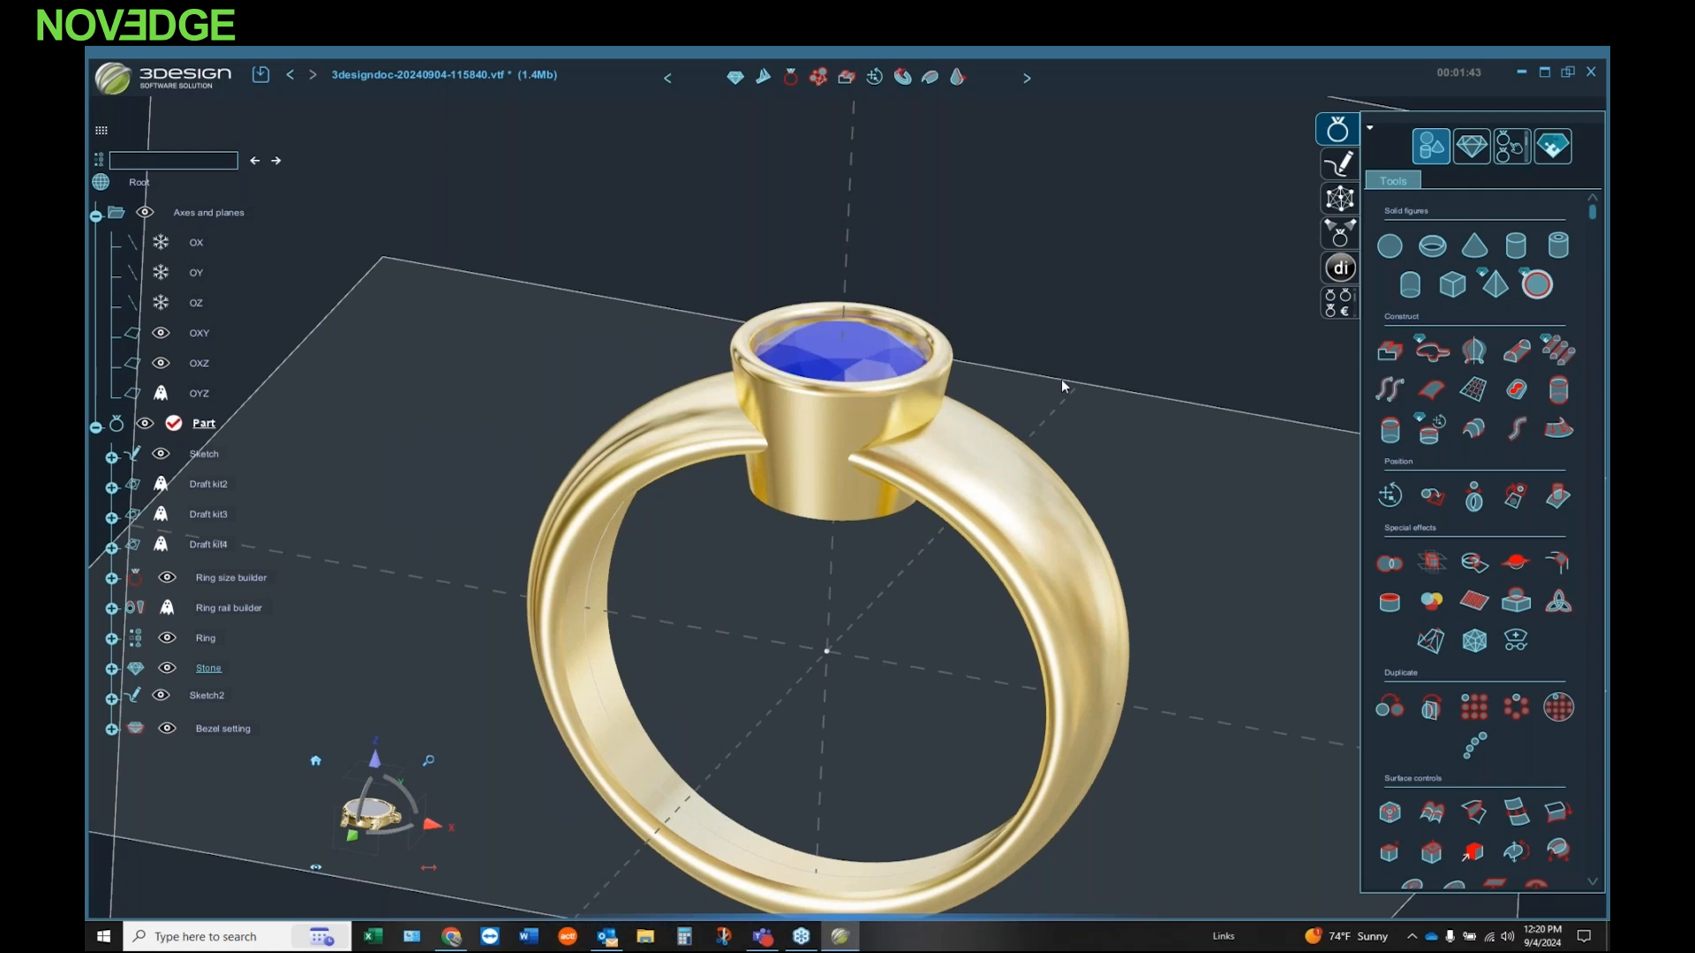
middle_click_drag(881, 336, 889, 343)
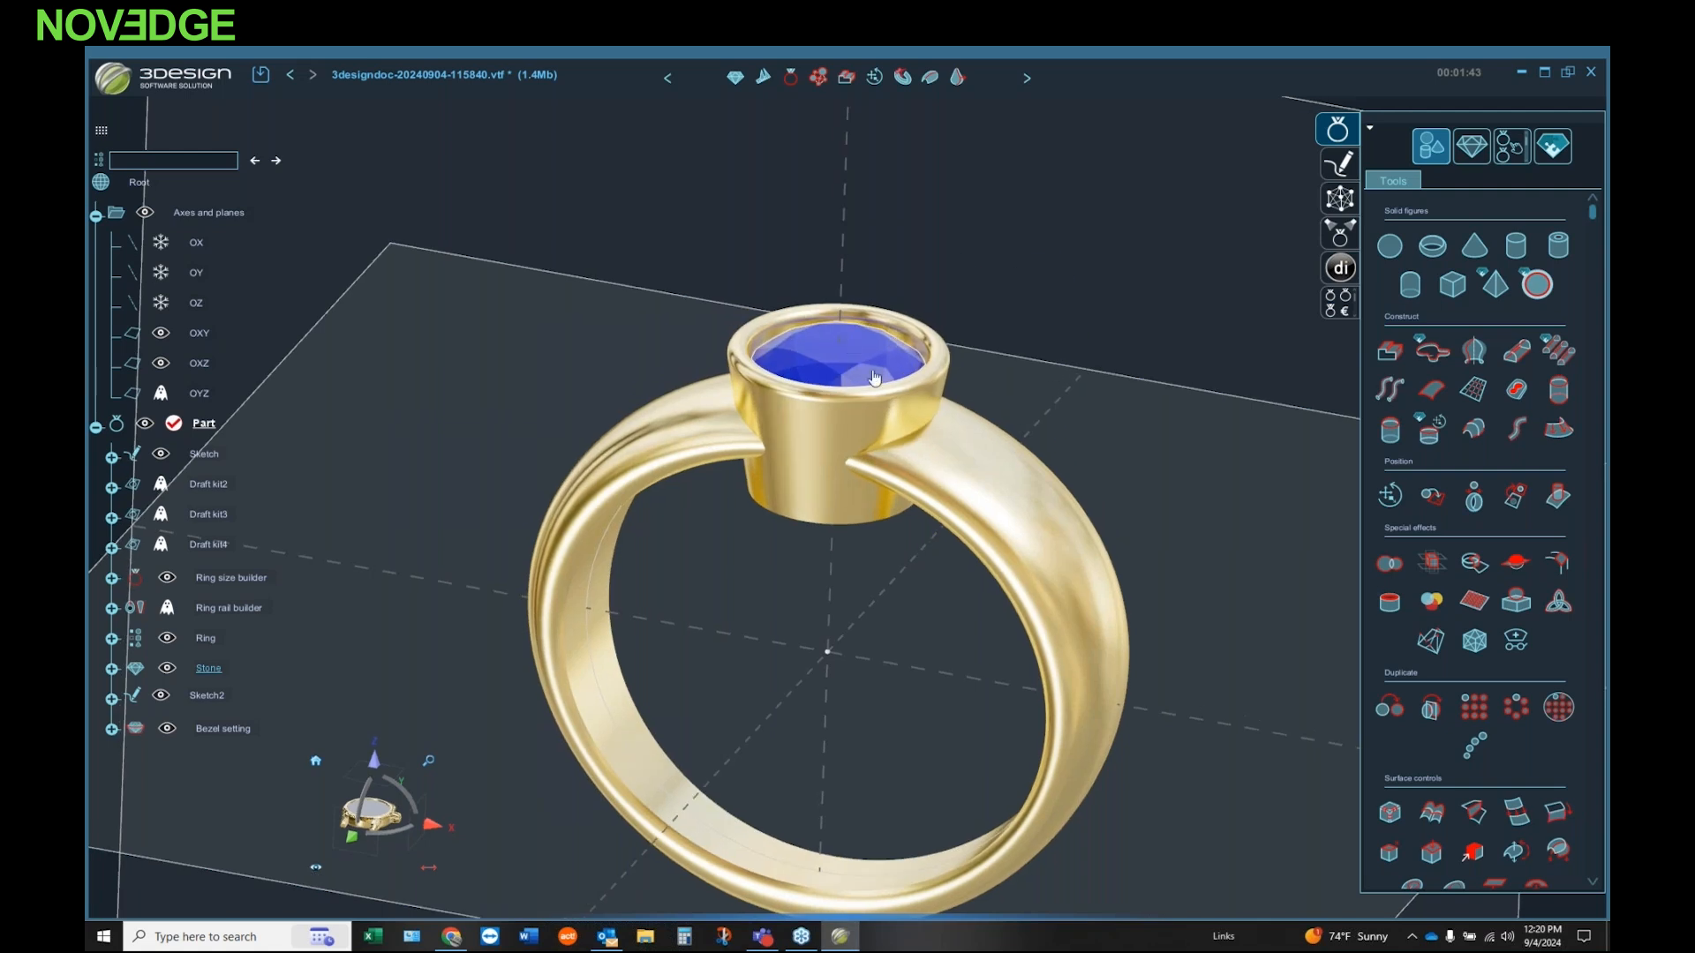
key("Escape")
left_click(831, 372)
key("Delete")
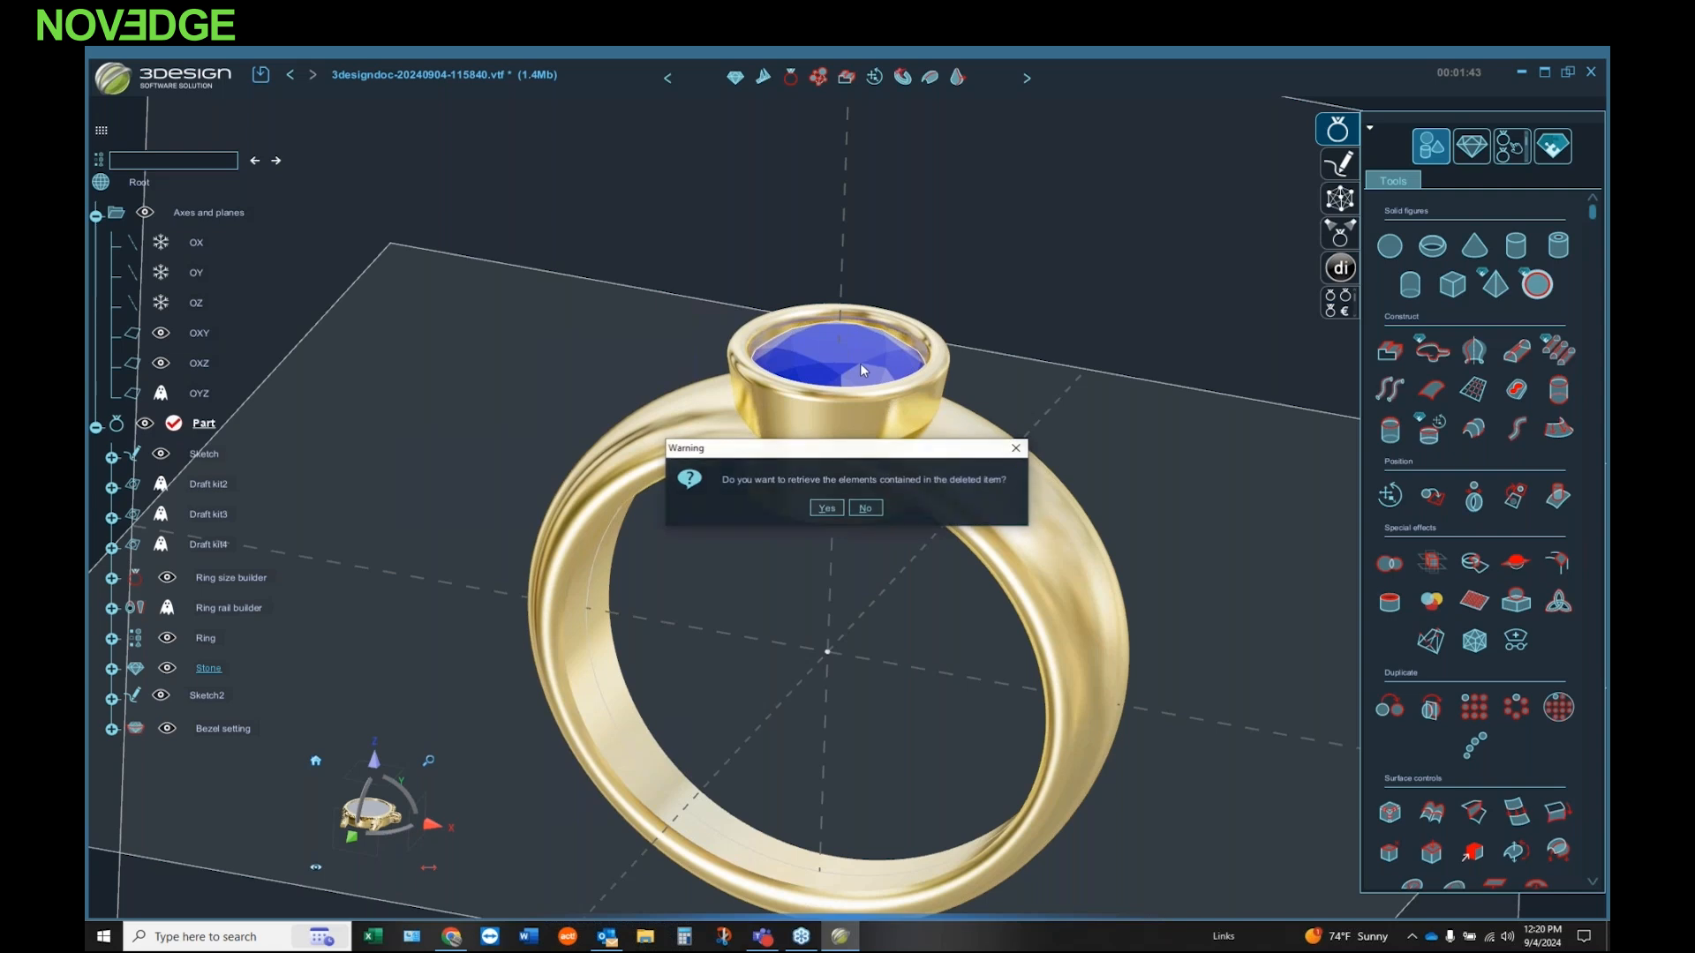
left_click(866, 510)
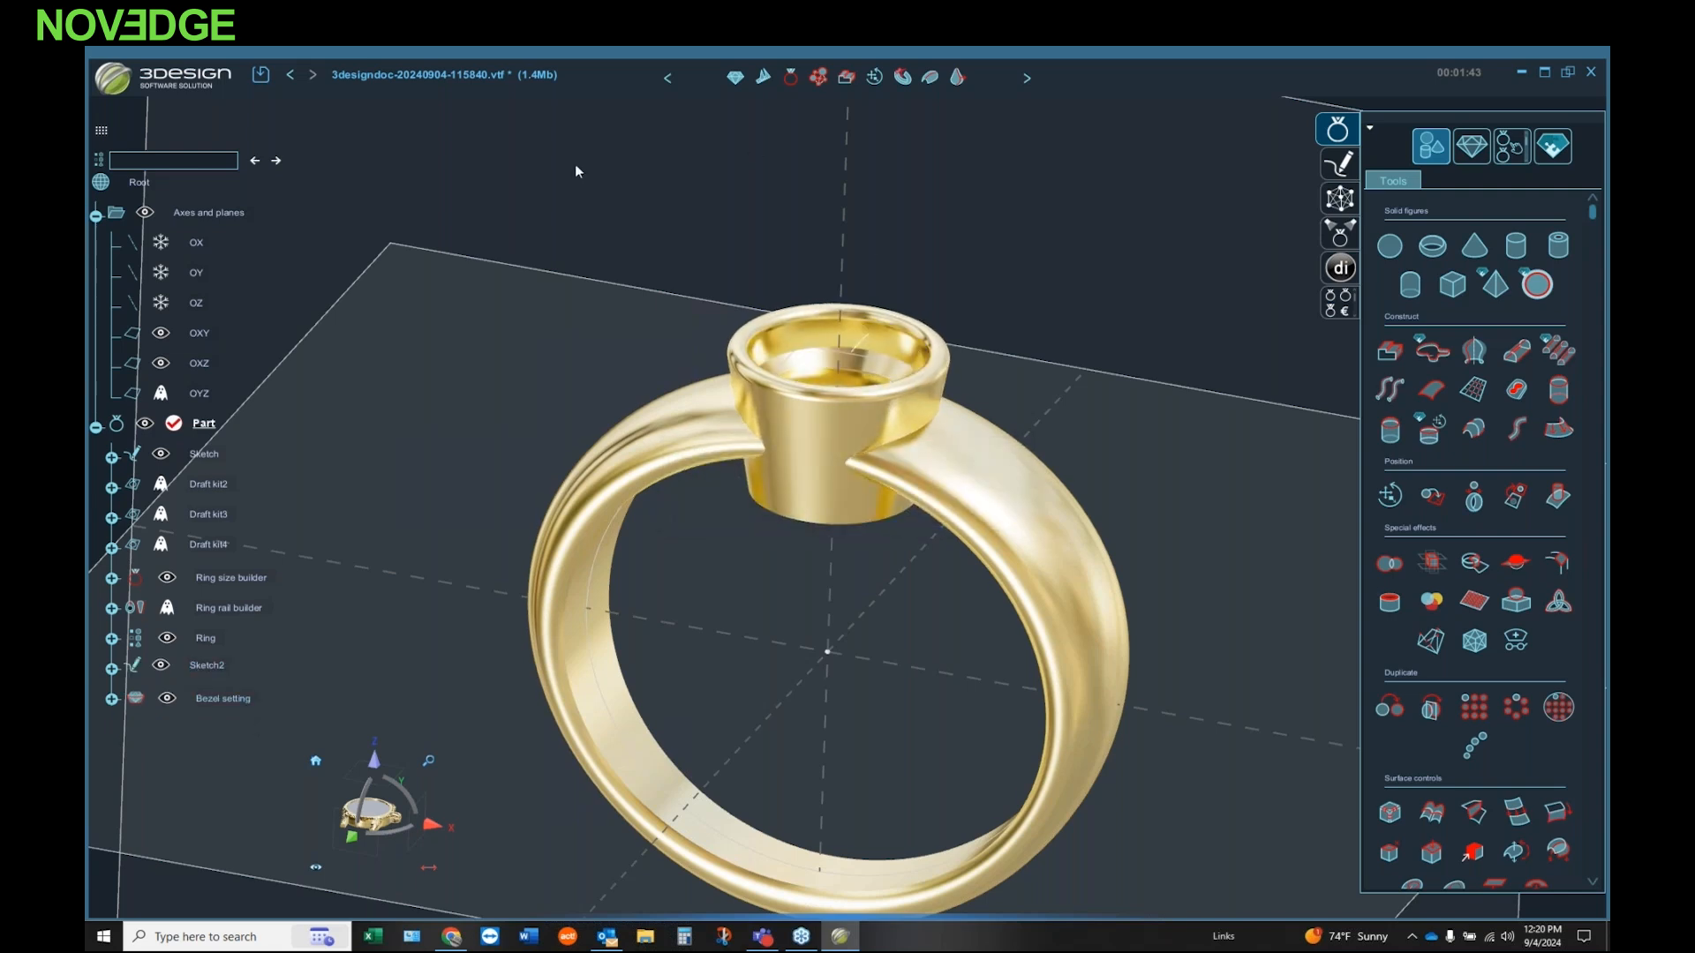
left_click(291, 76)
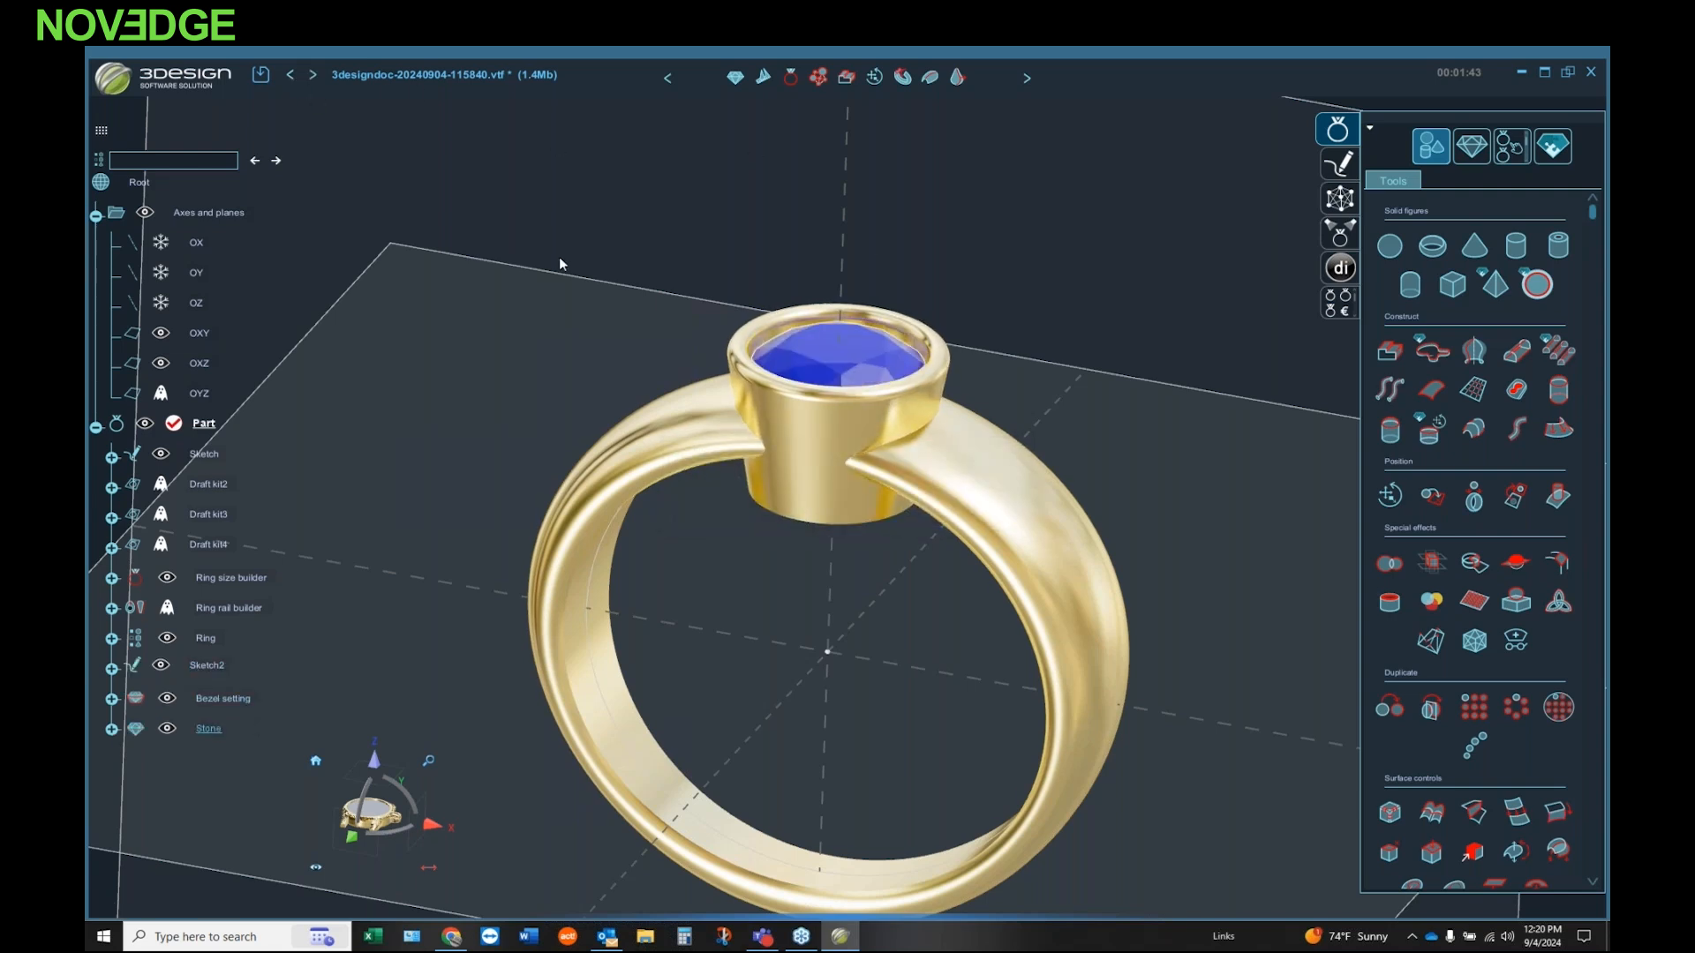
right_click(841, 366)
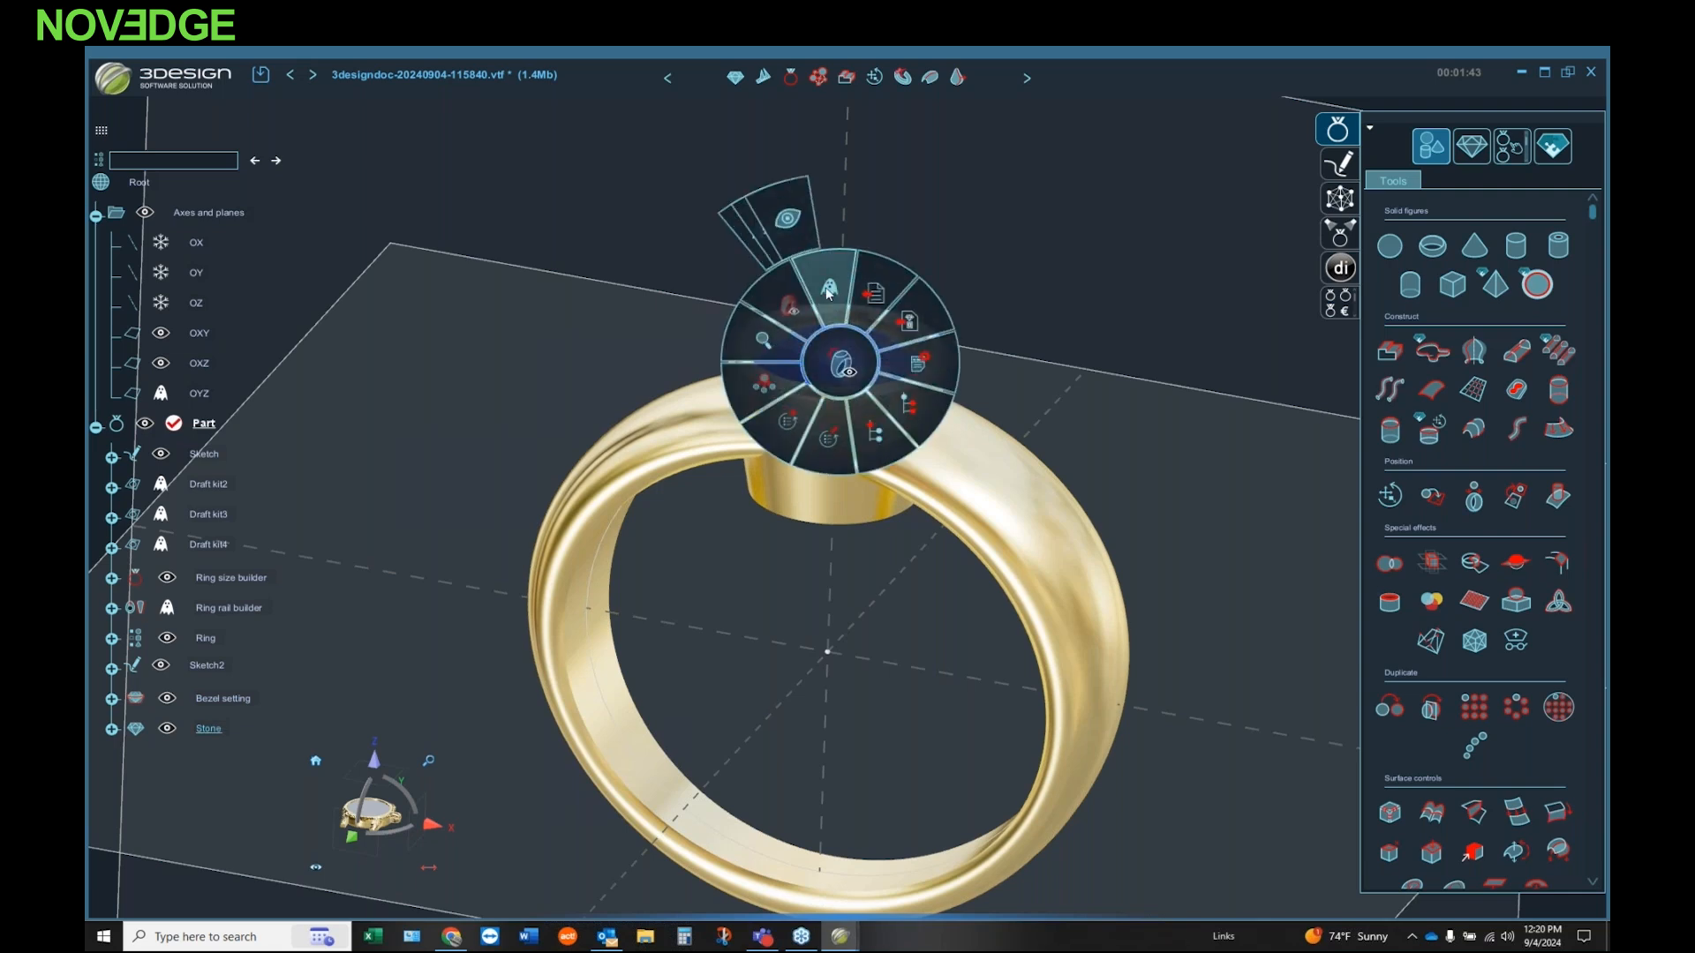
mouse_move(852, 306)
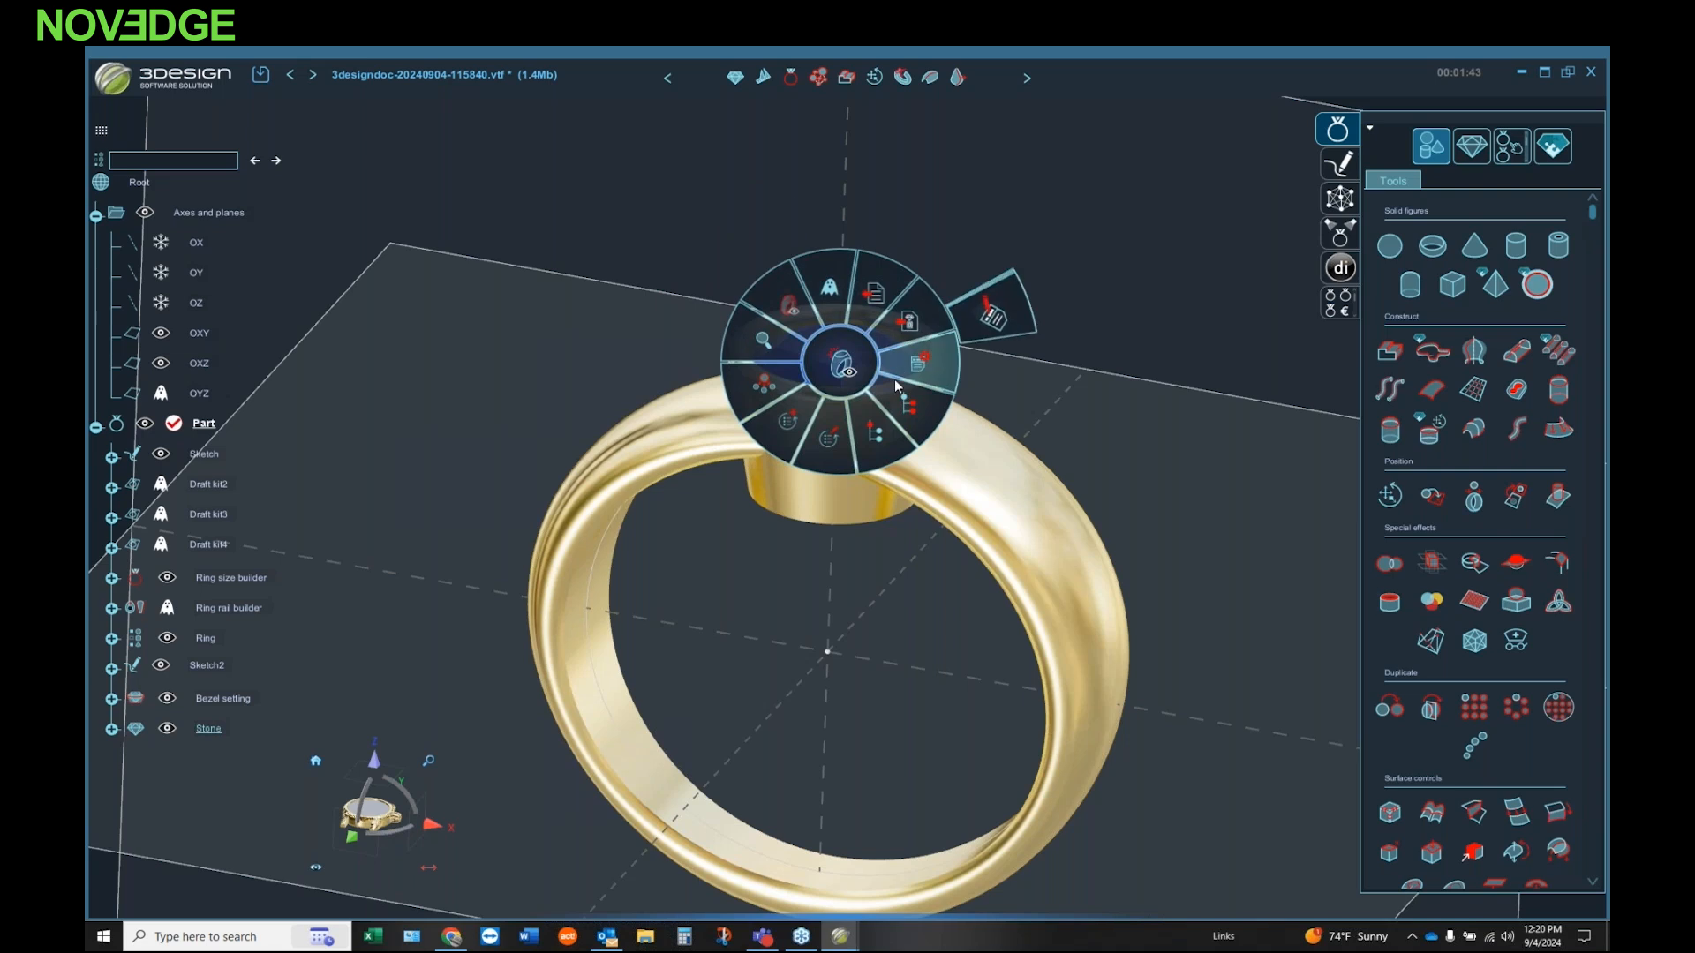
mouse_move(766, 399)
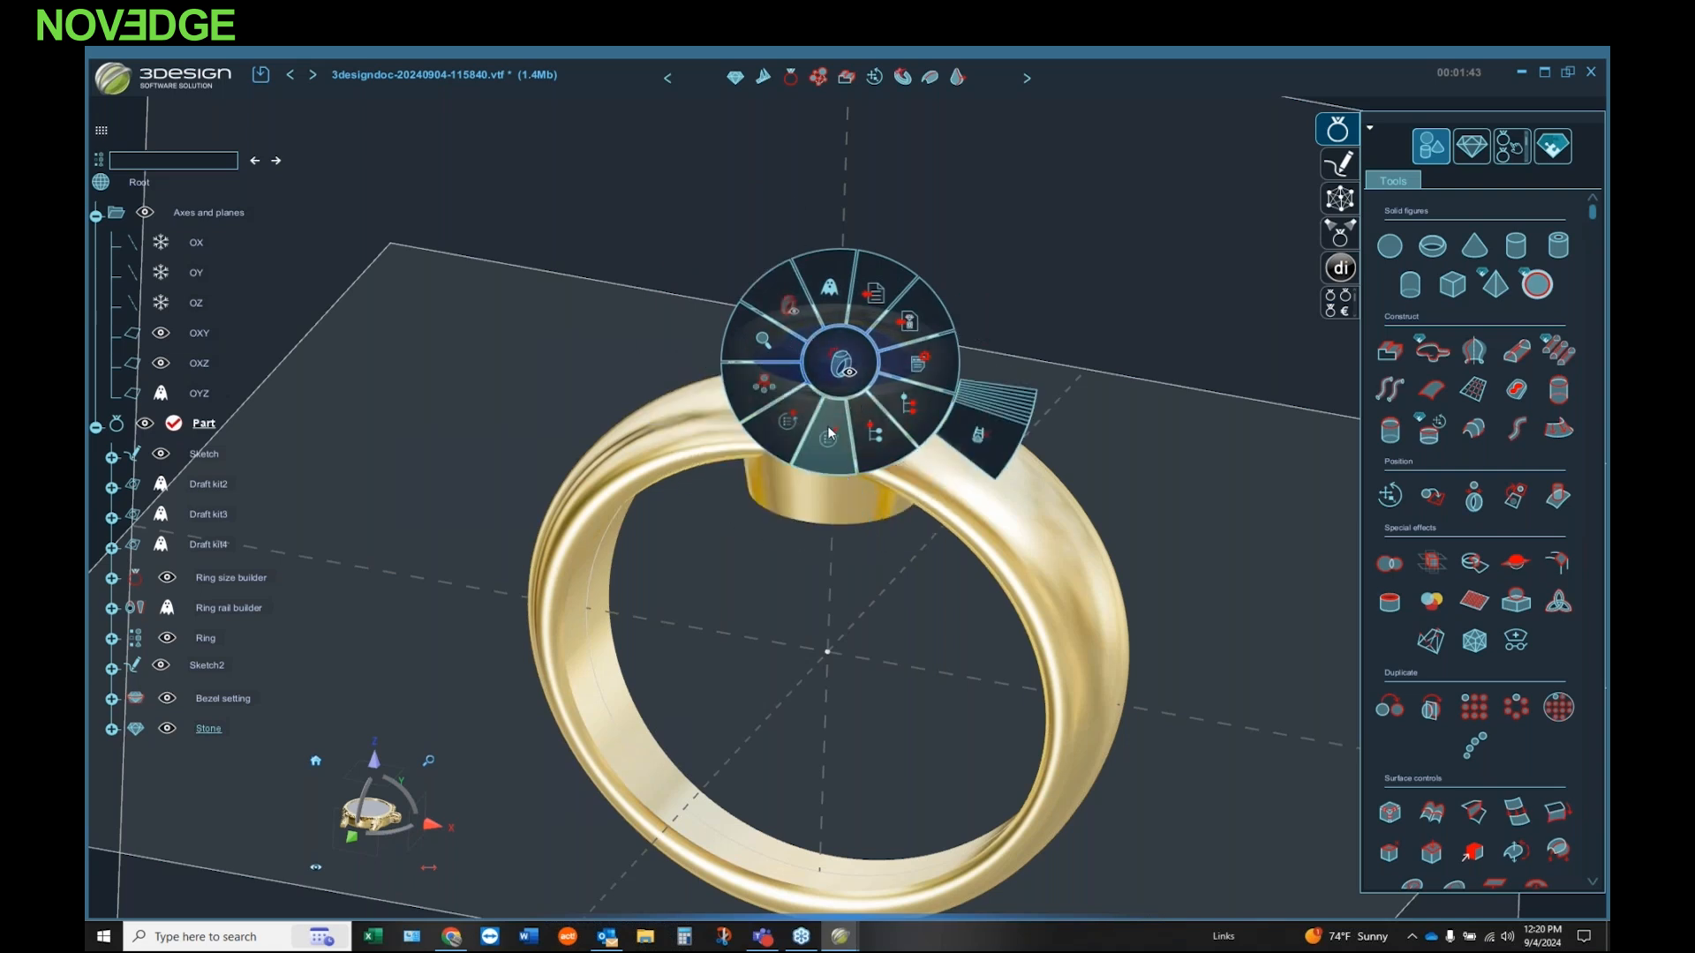
mouse_move(780, 333)
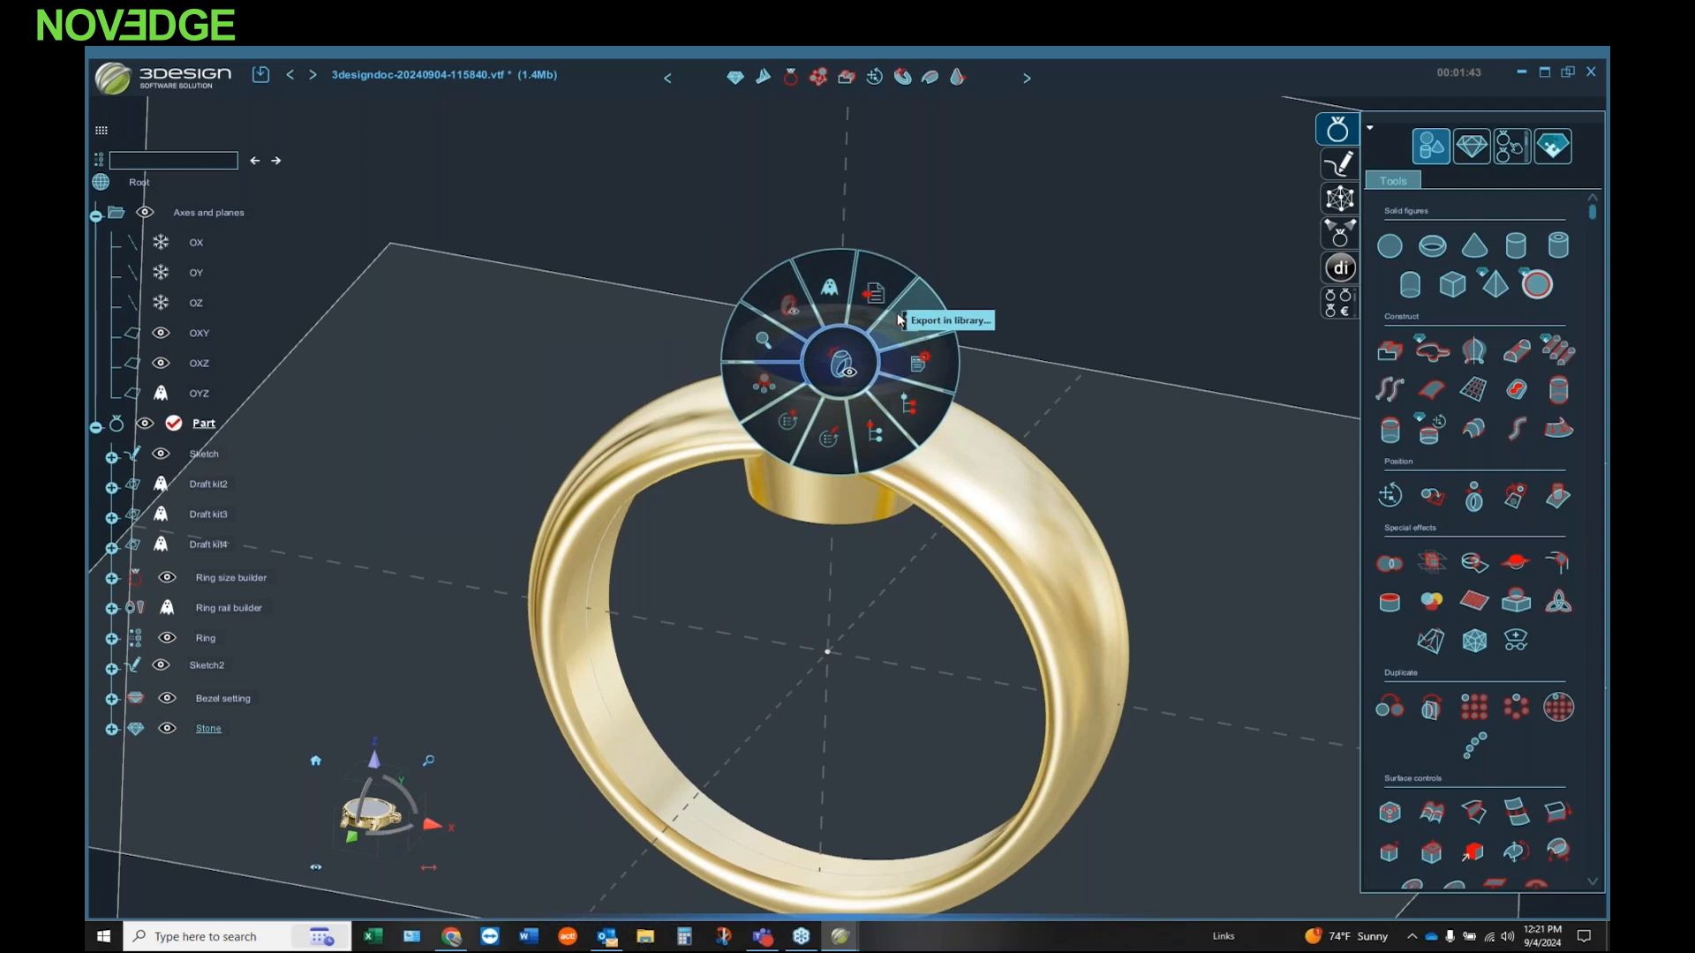
mouse_move(766, 363)
mouse_move(771, 301)
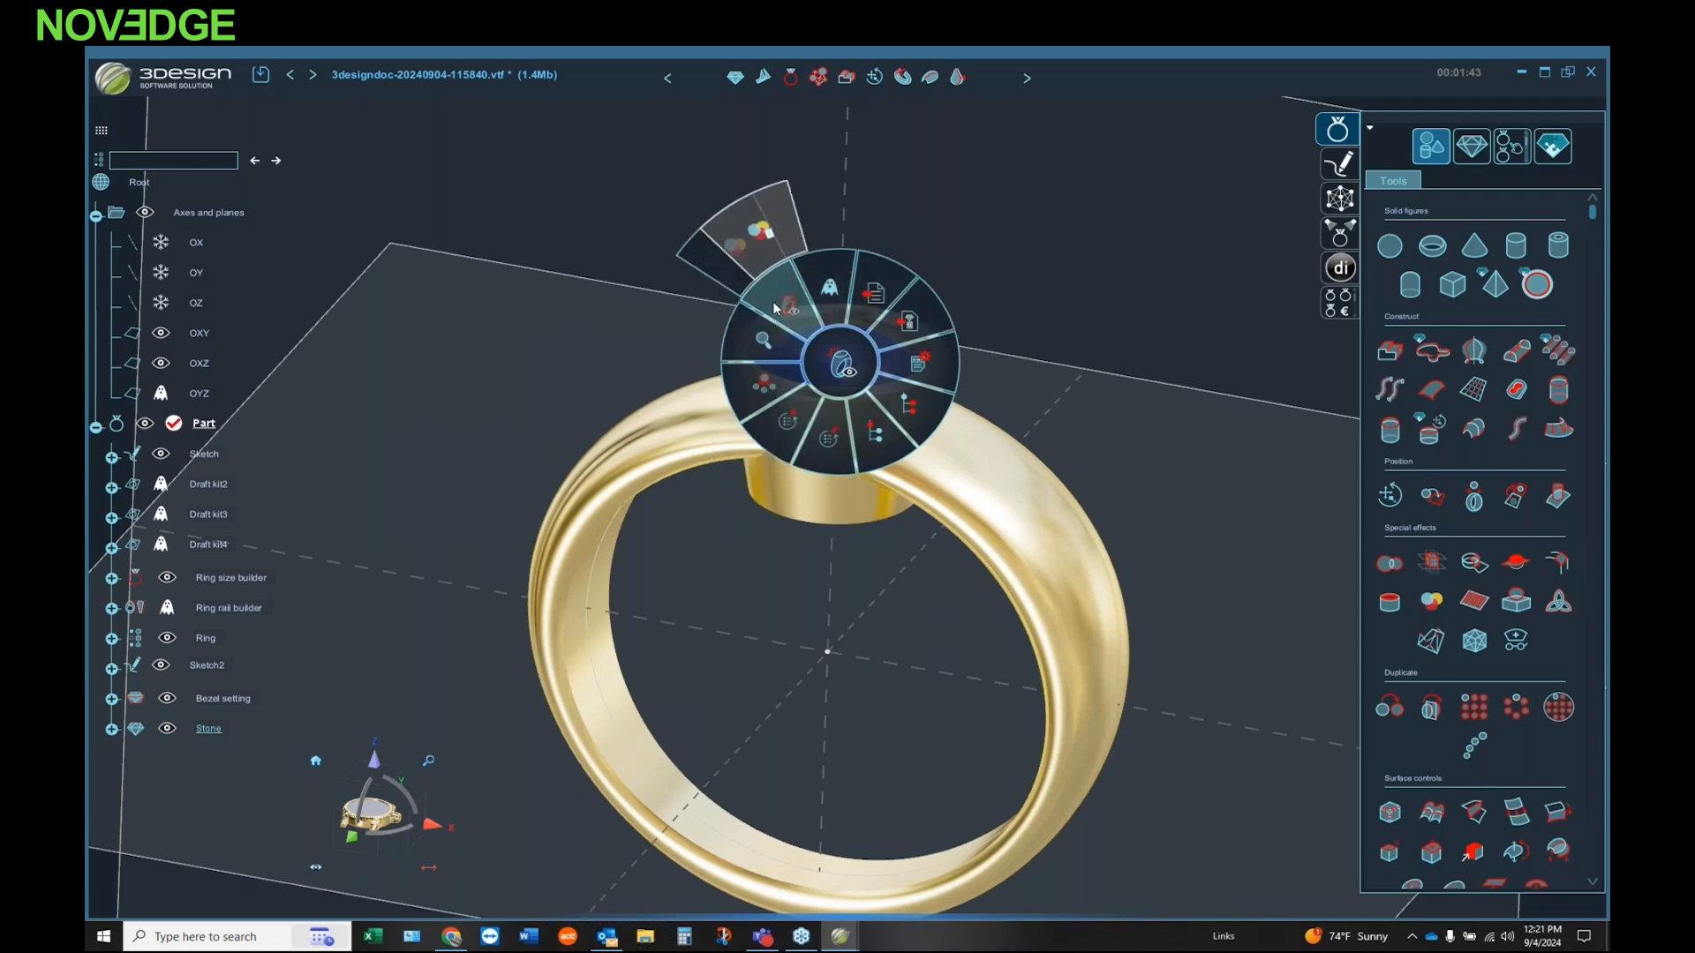
left_click(1136, 230)
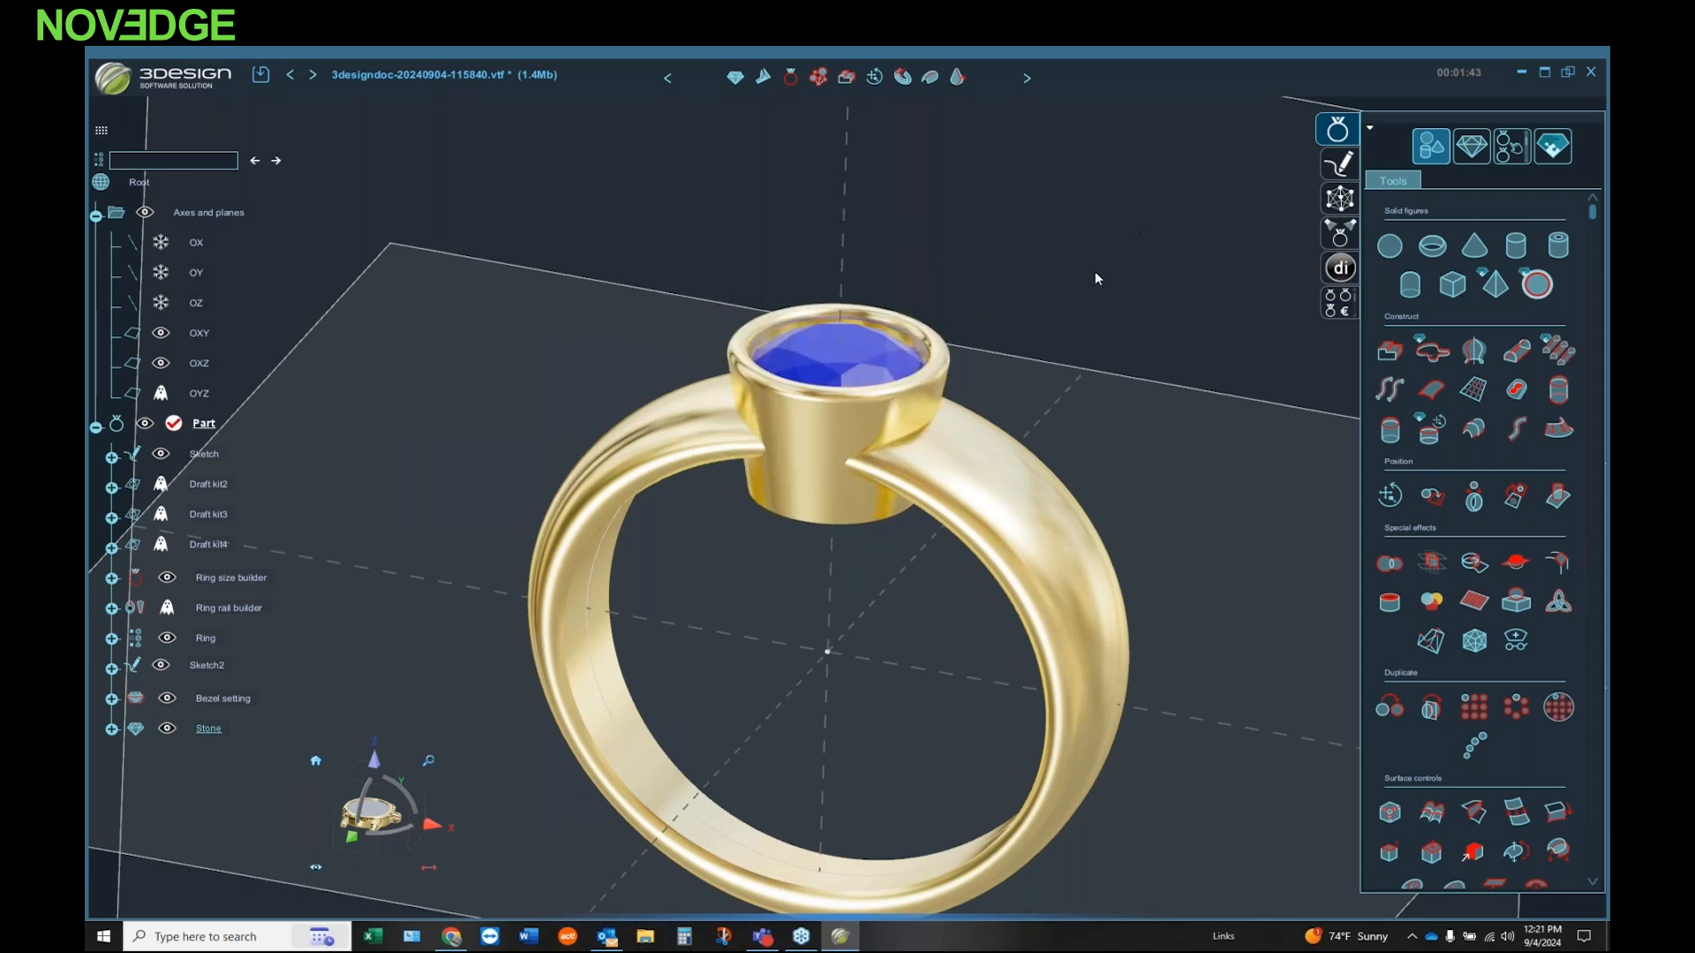
Step: Join the bezel setting and the ring band into one solid with an additive Boolean operation
left_click(913, 342)
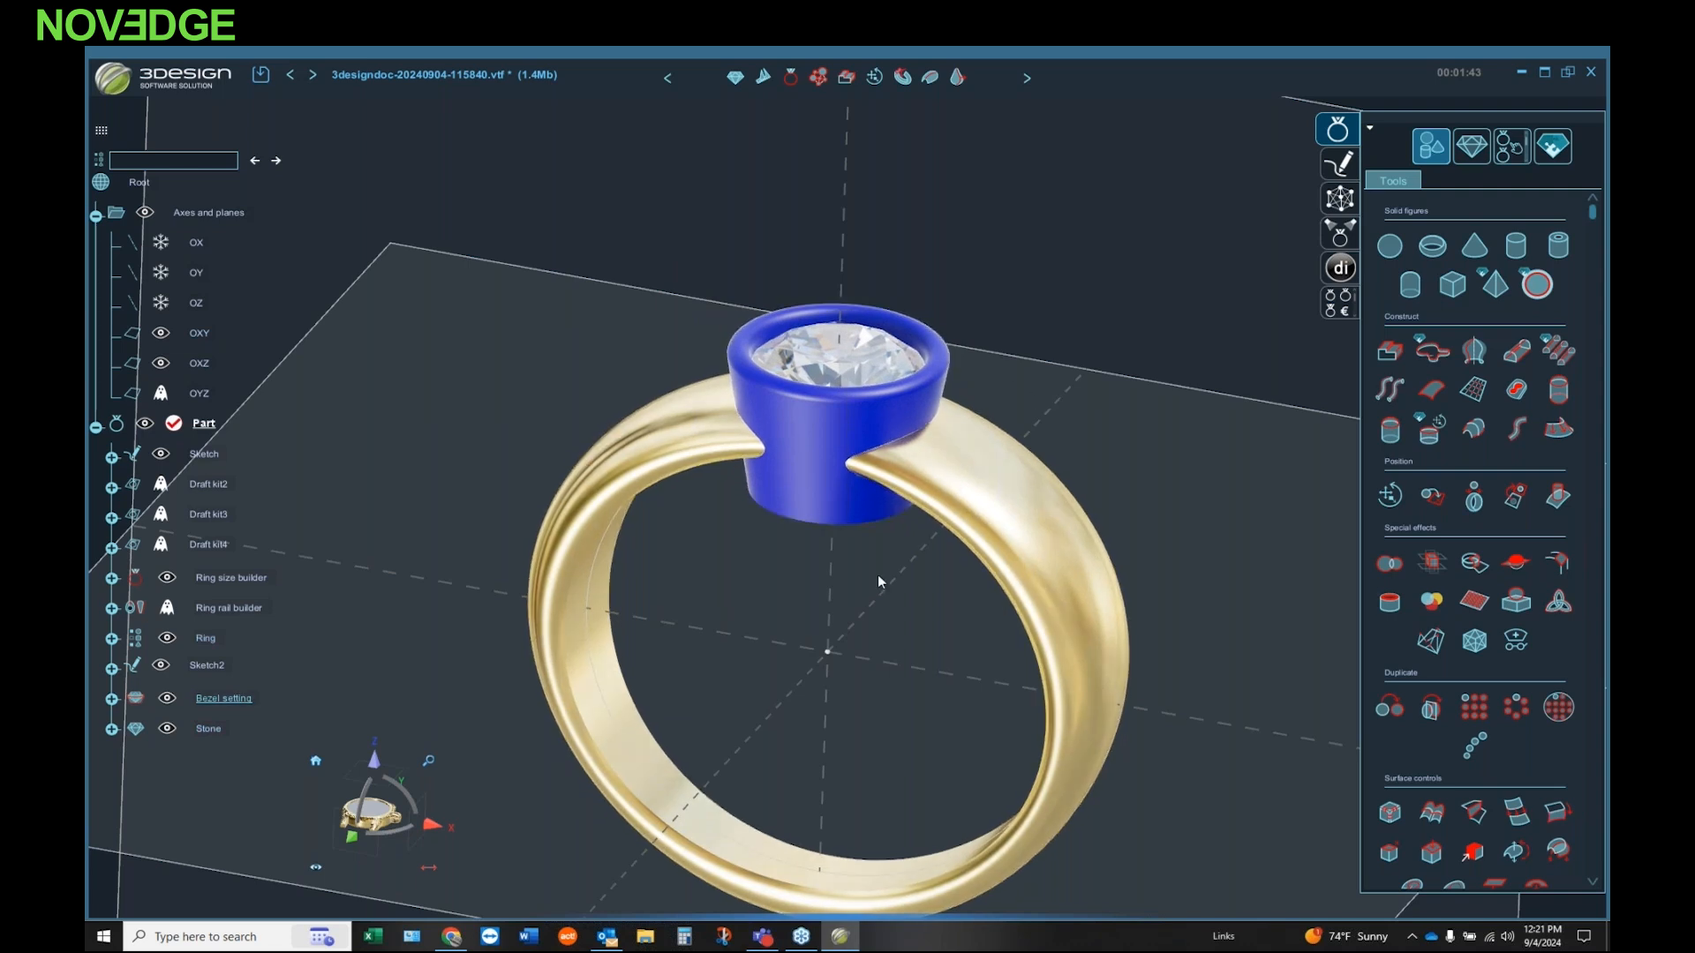
left_click(925, 489)
left_click(817, 477, "ctrl")
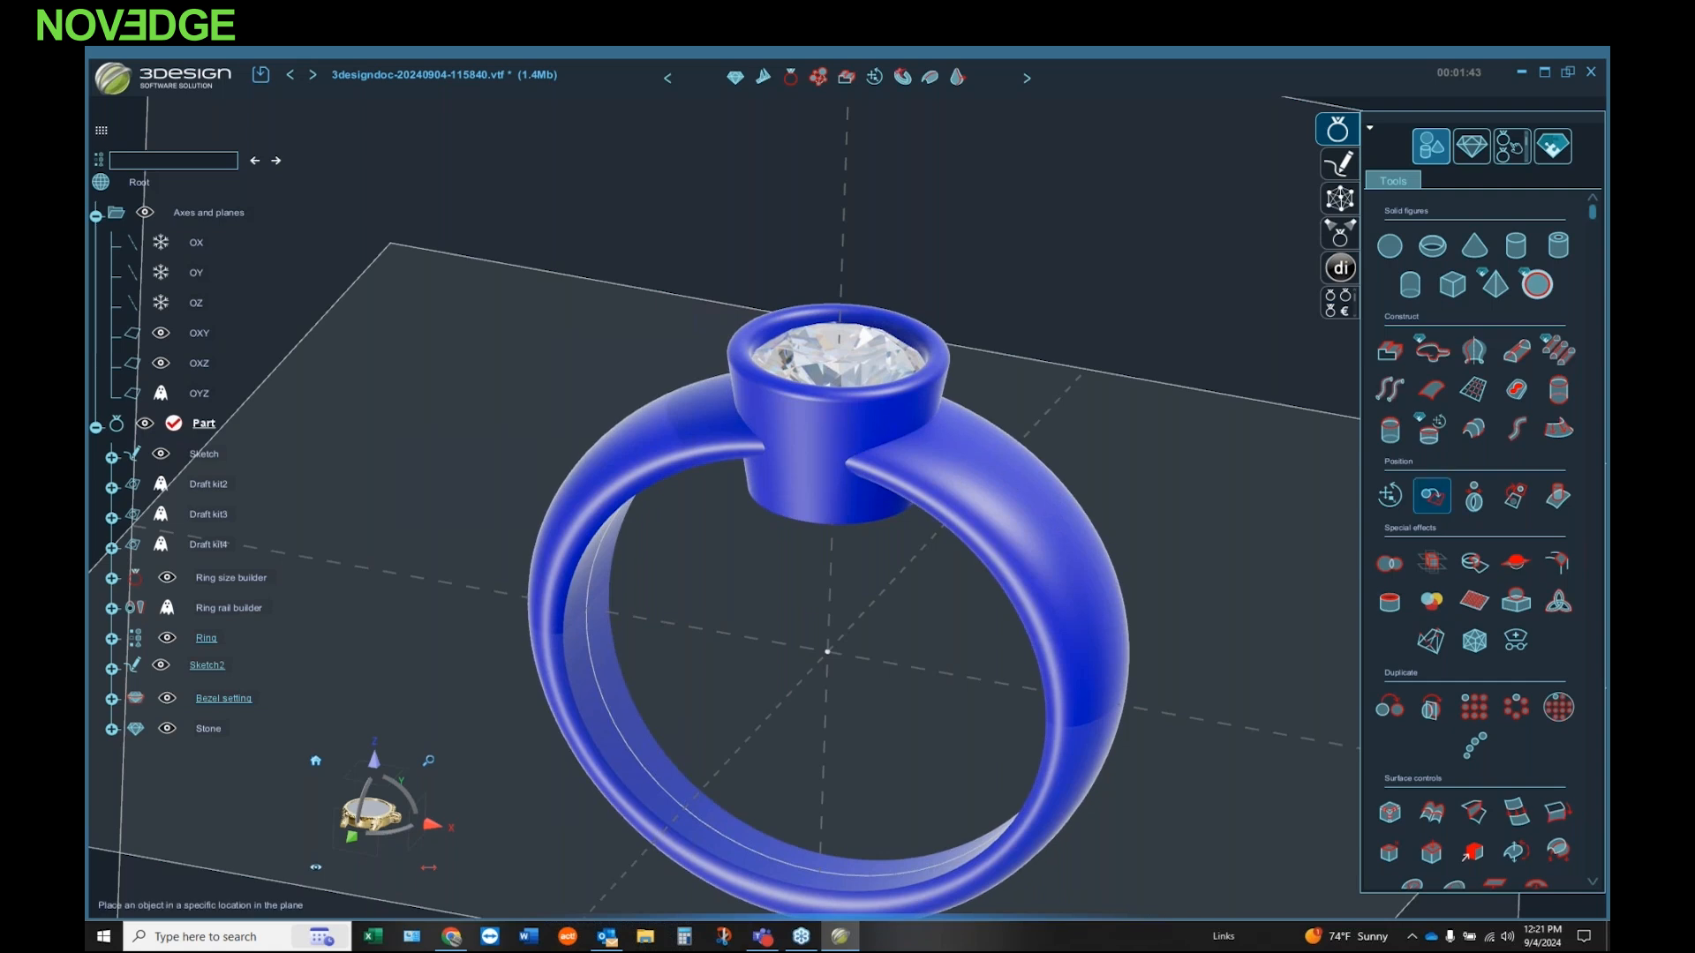
left_click(1391, 565)
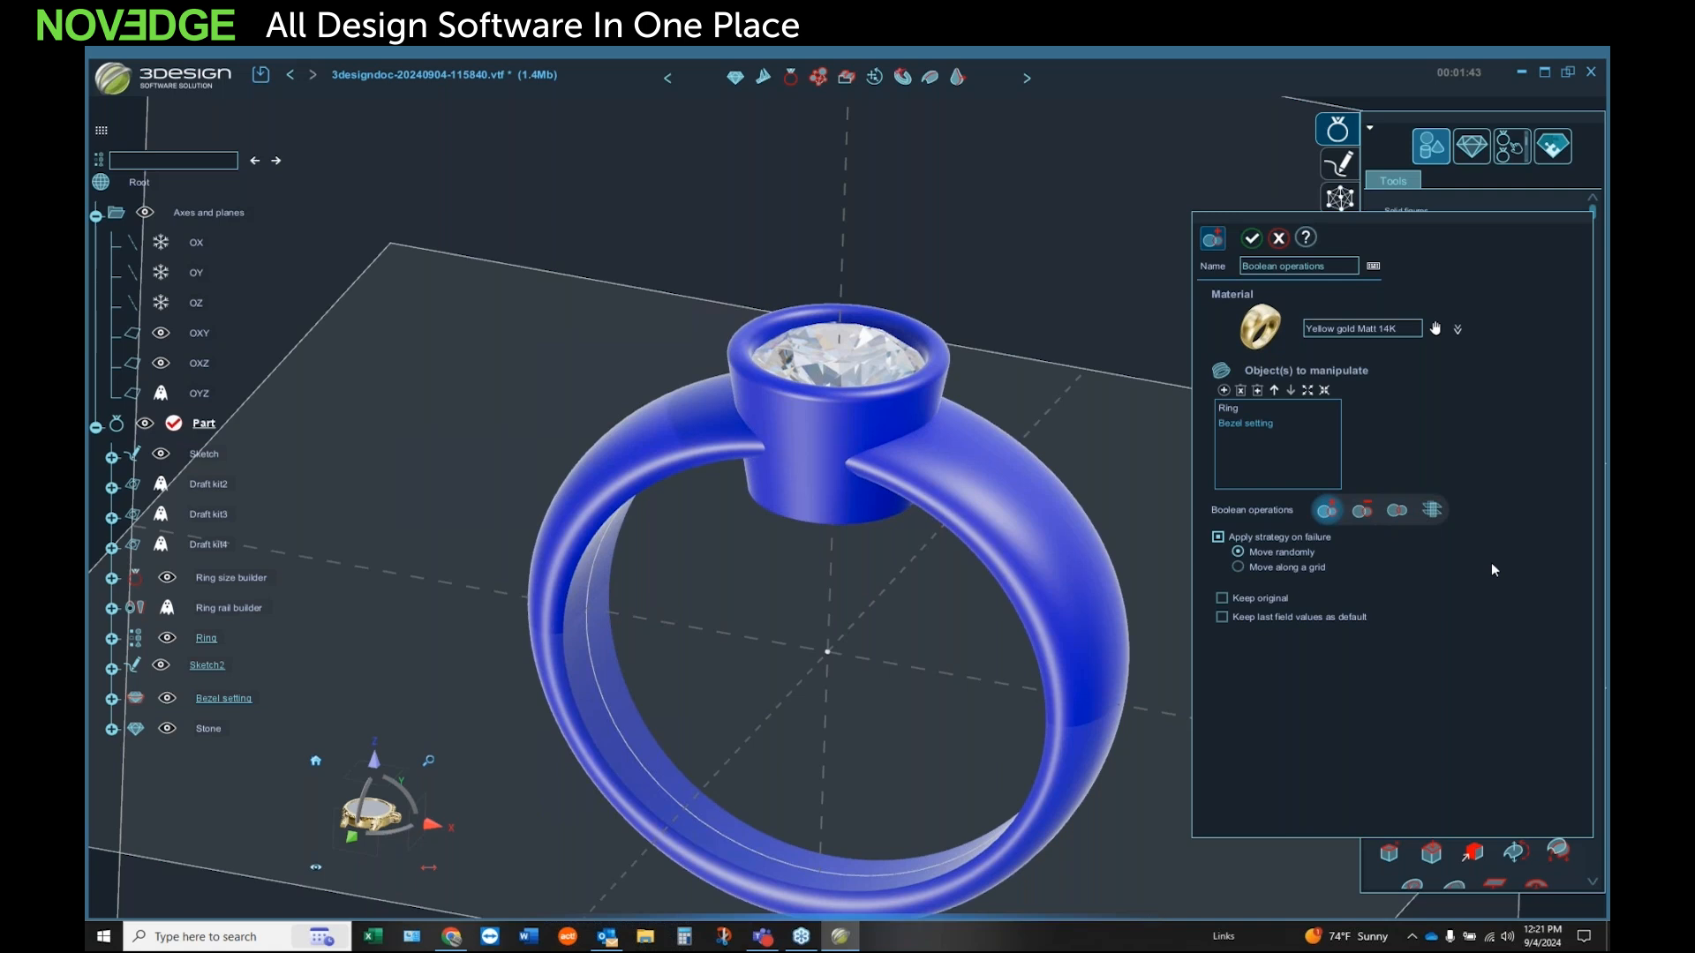
left_click(1251, 238)
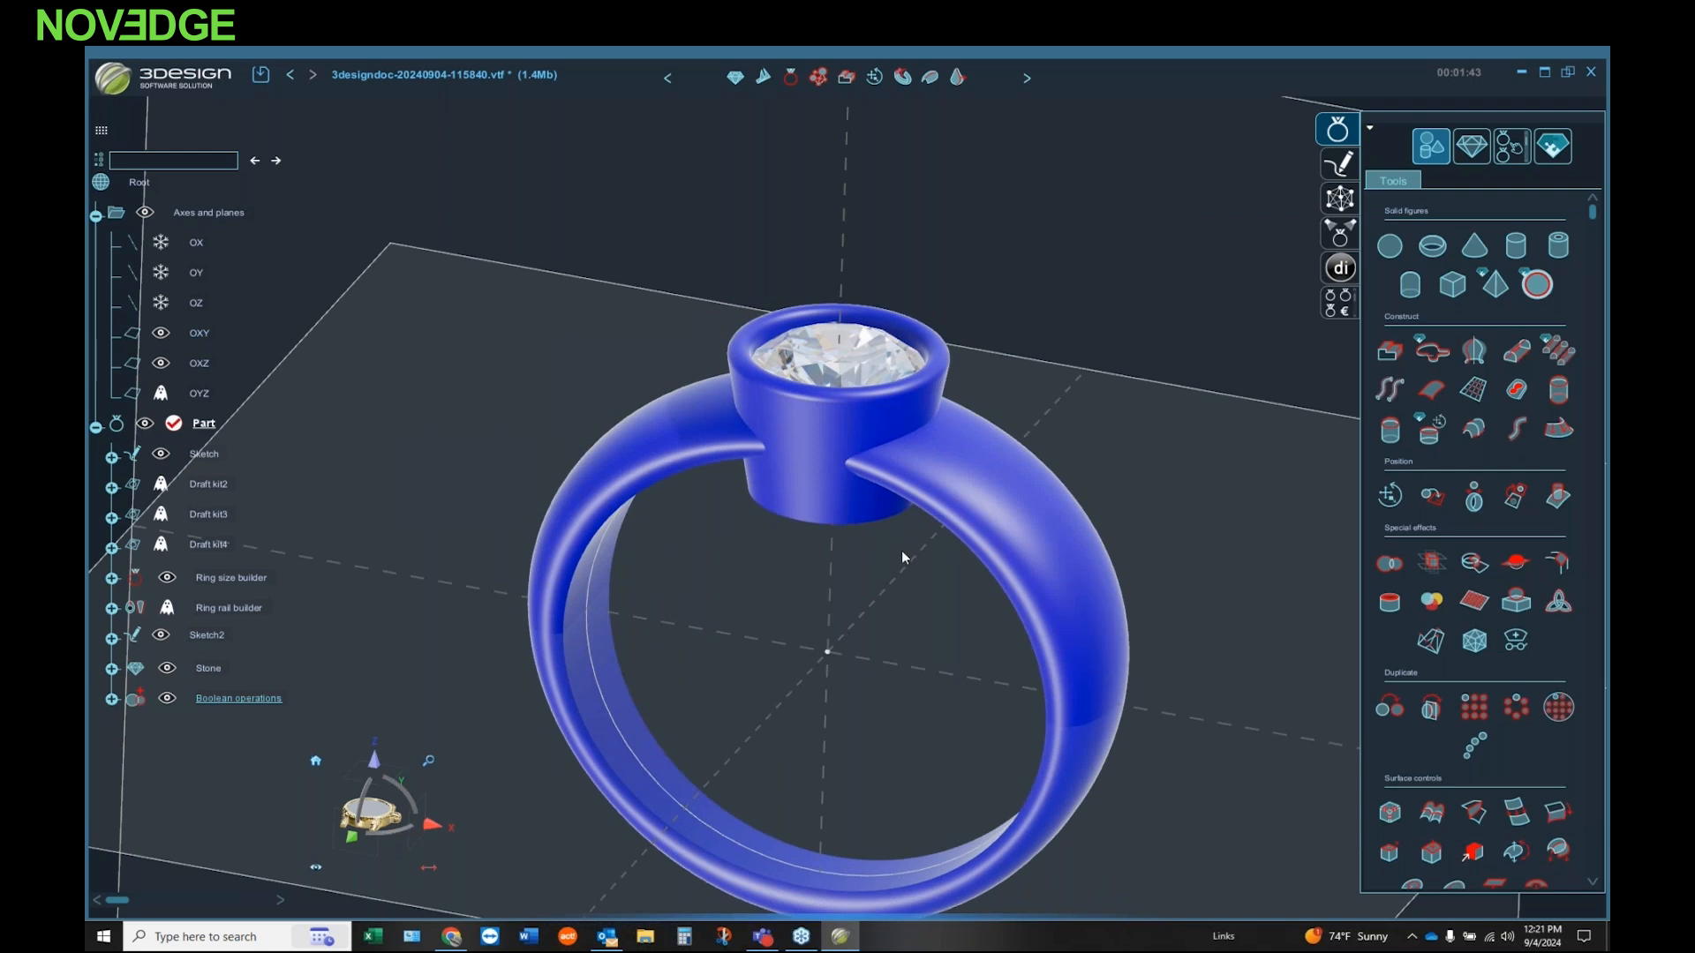
Step: Create a multi cutter for the stone that passes through the bezel, with its lower section at 162.38% and an 11.95° bottom angle
left_click(860, 564)
left_click(869, 362)
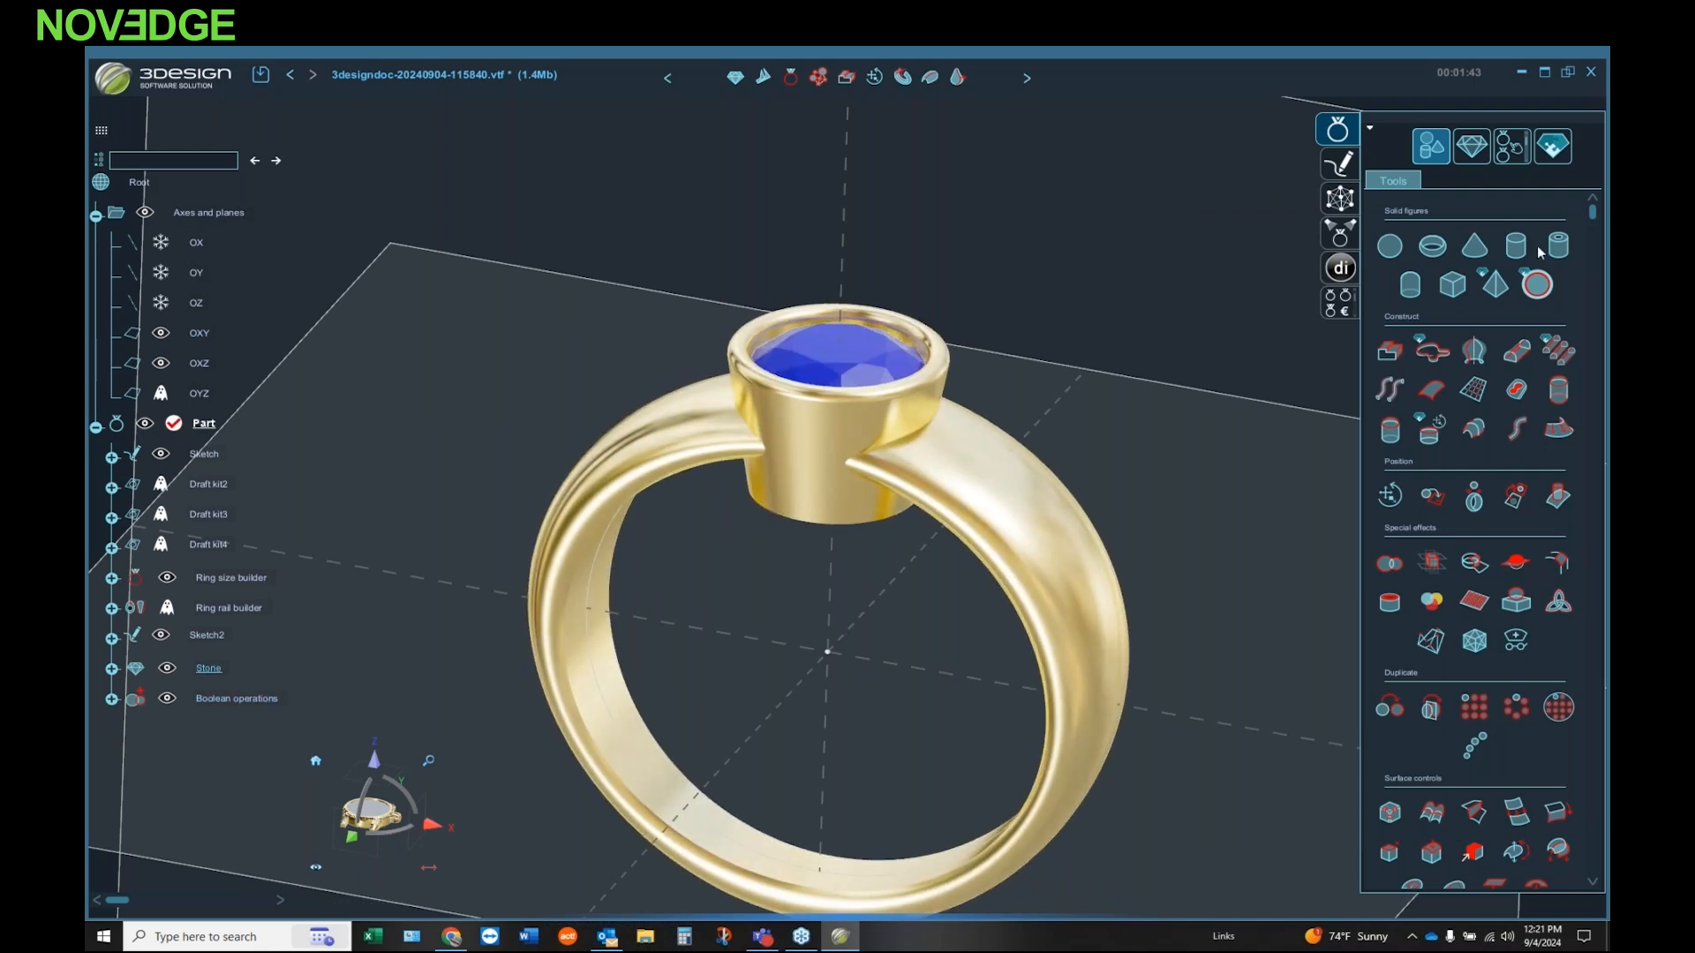
left_click(1478, 145)
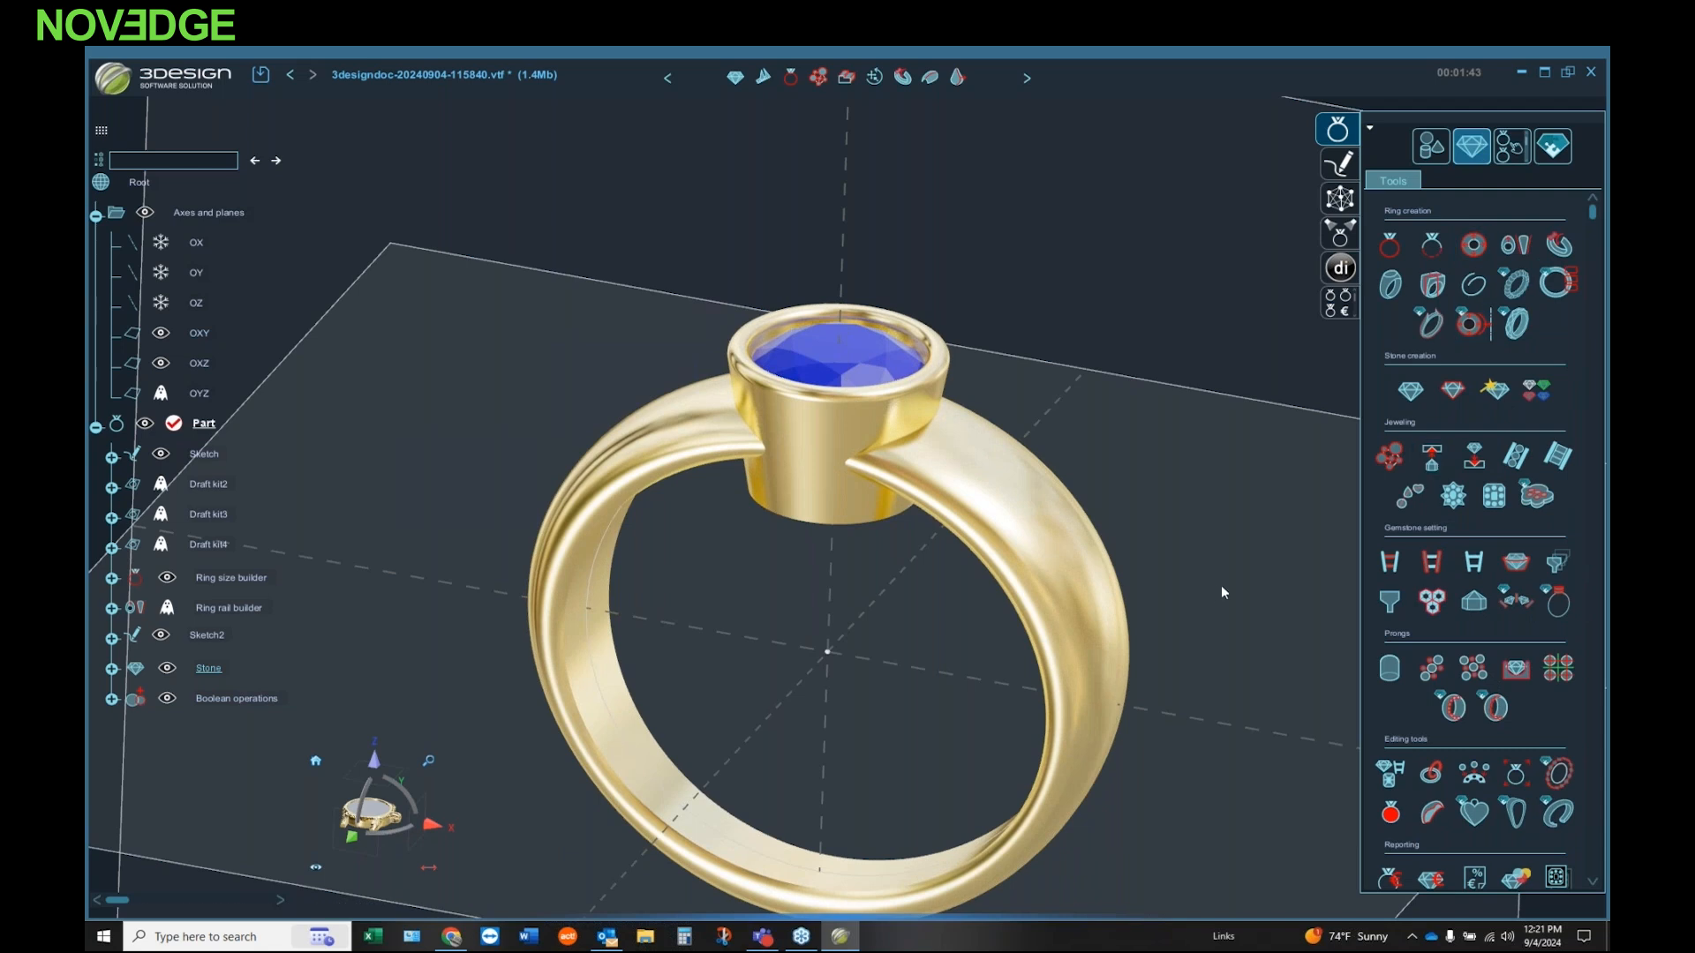
left_click(1551, 573)
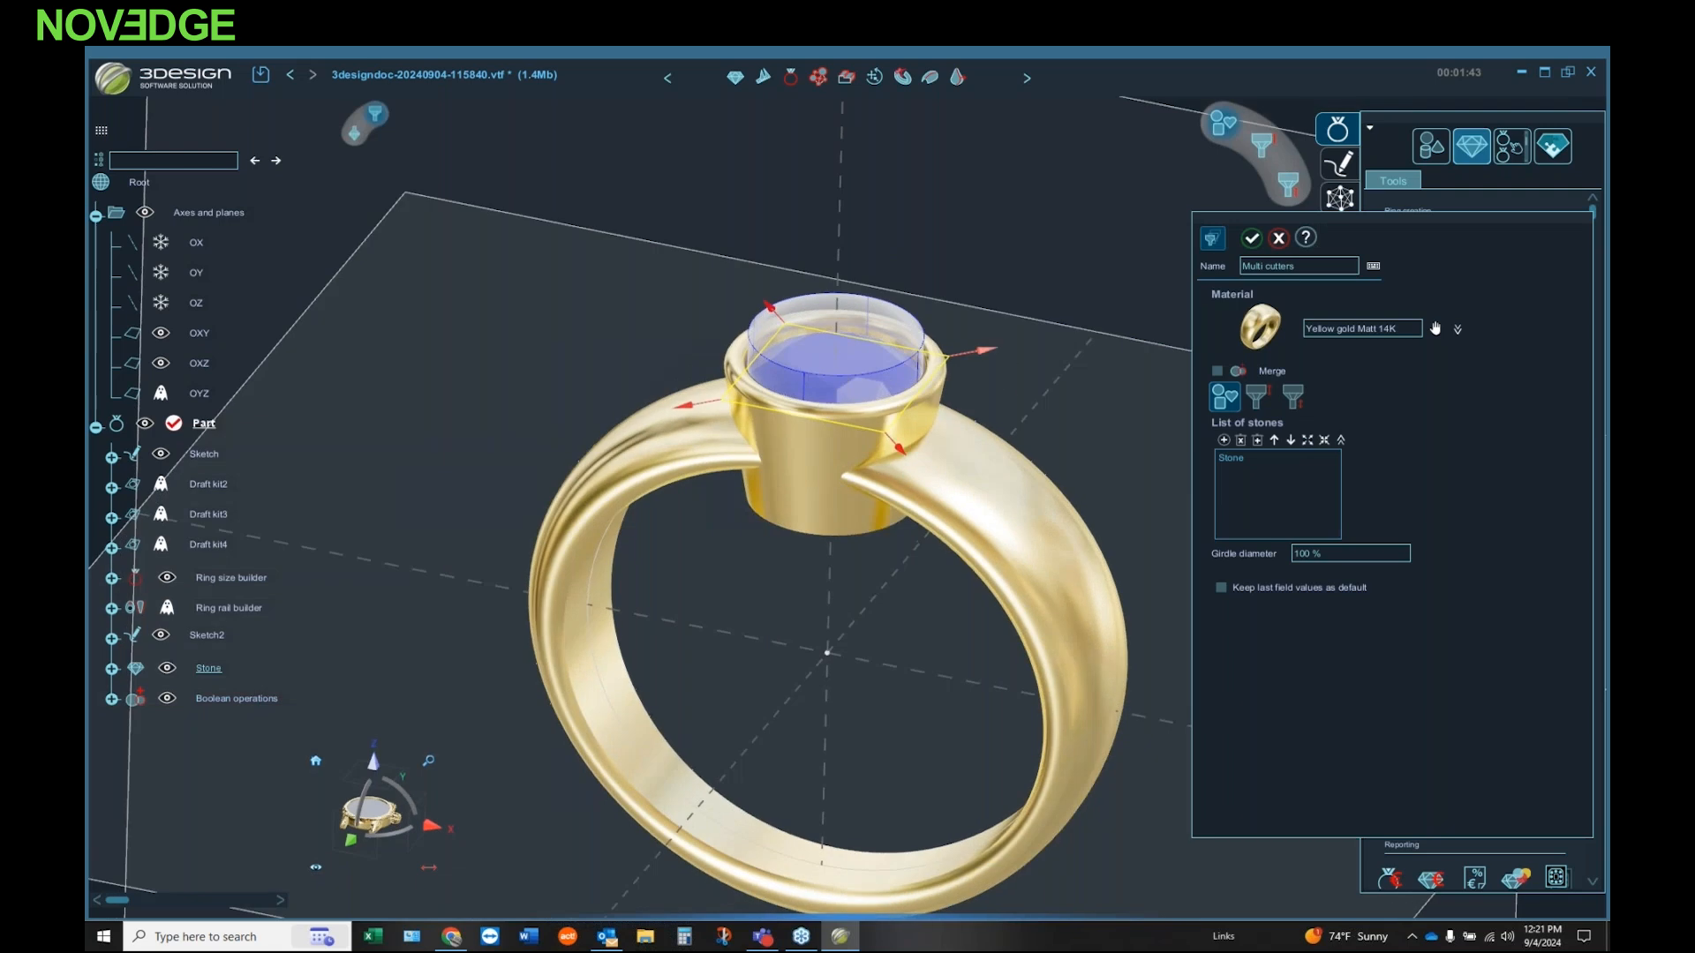
left_click(1258, 396)
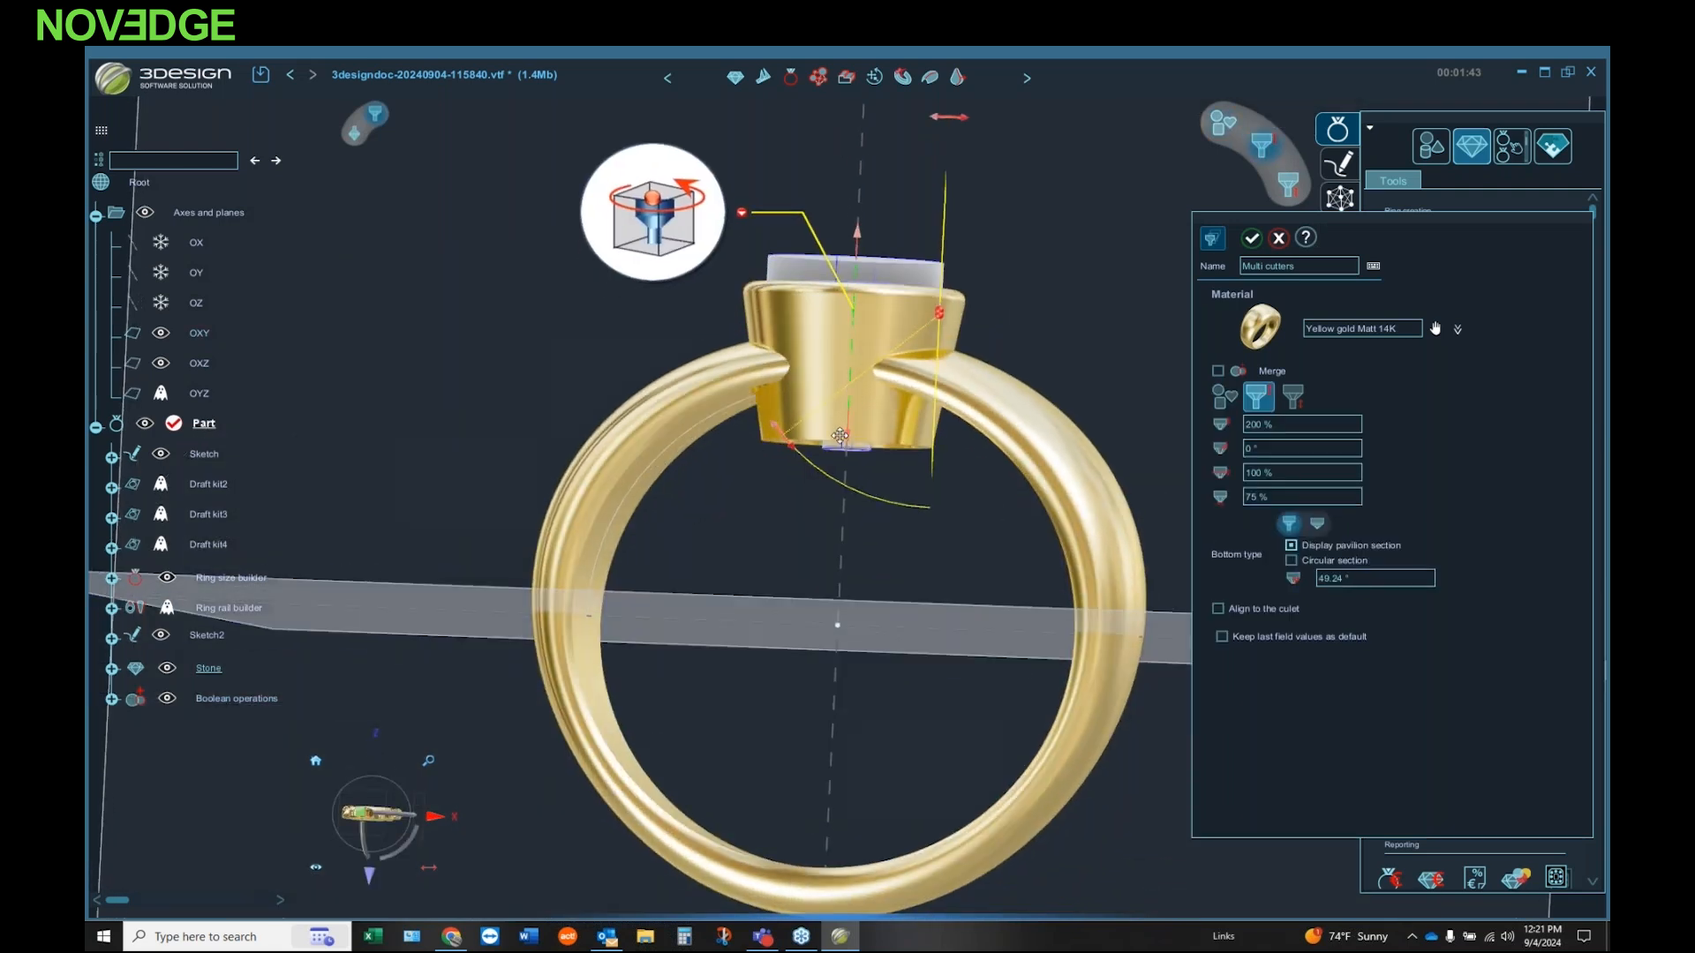
left_click_drag(834, 458, 798, 464)
middle_click_drag(814, 490, 818, 446)
left_click_drag(827, 449, 899, 486)
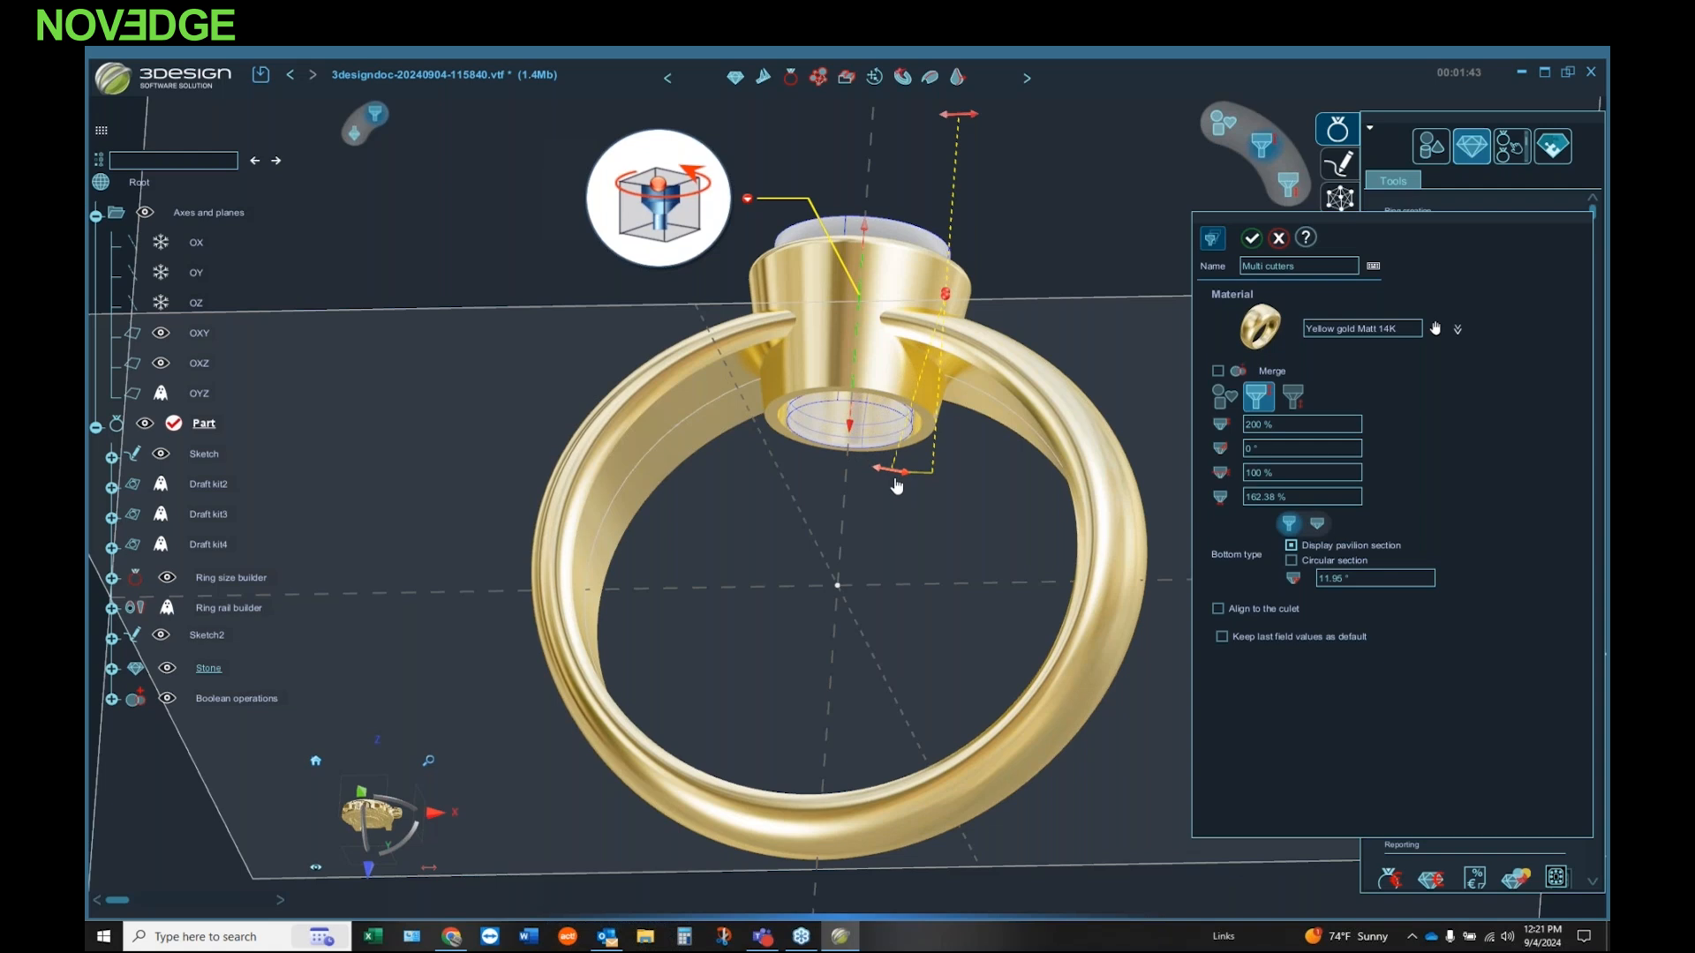
middle_click_drag(890, 480, 883, 531)
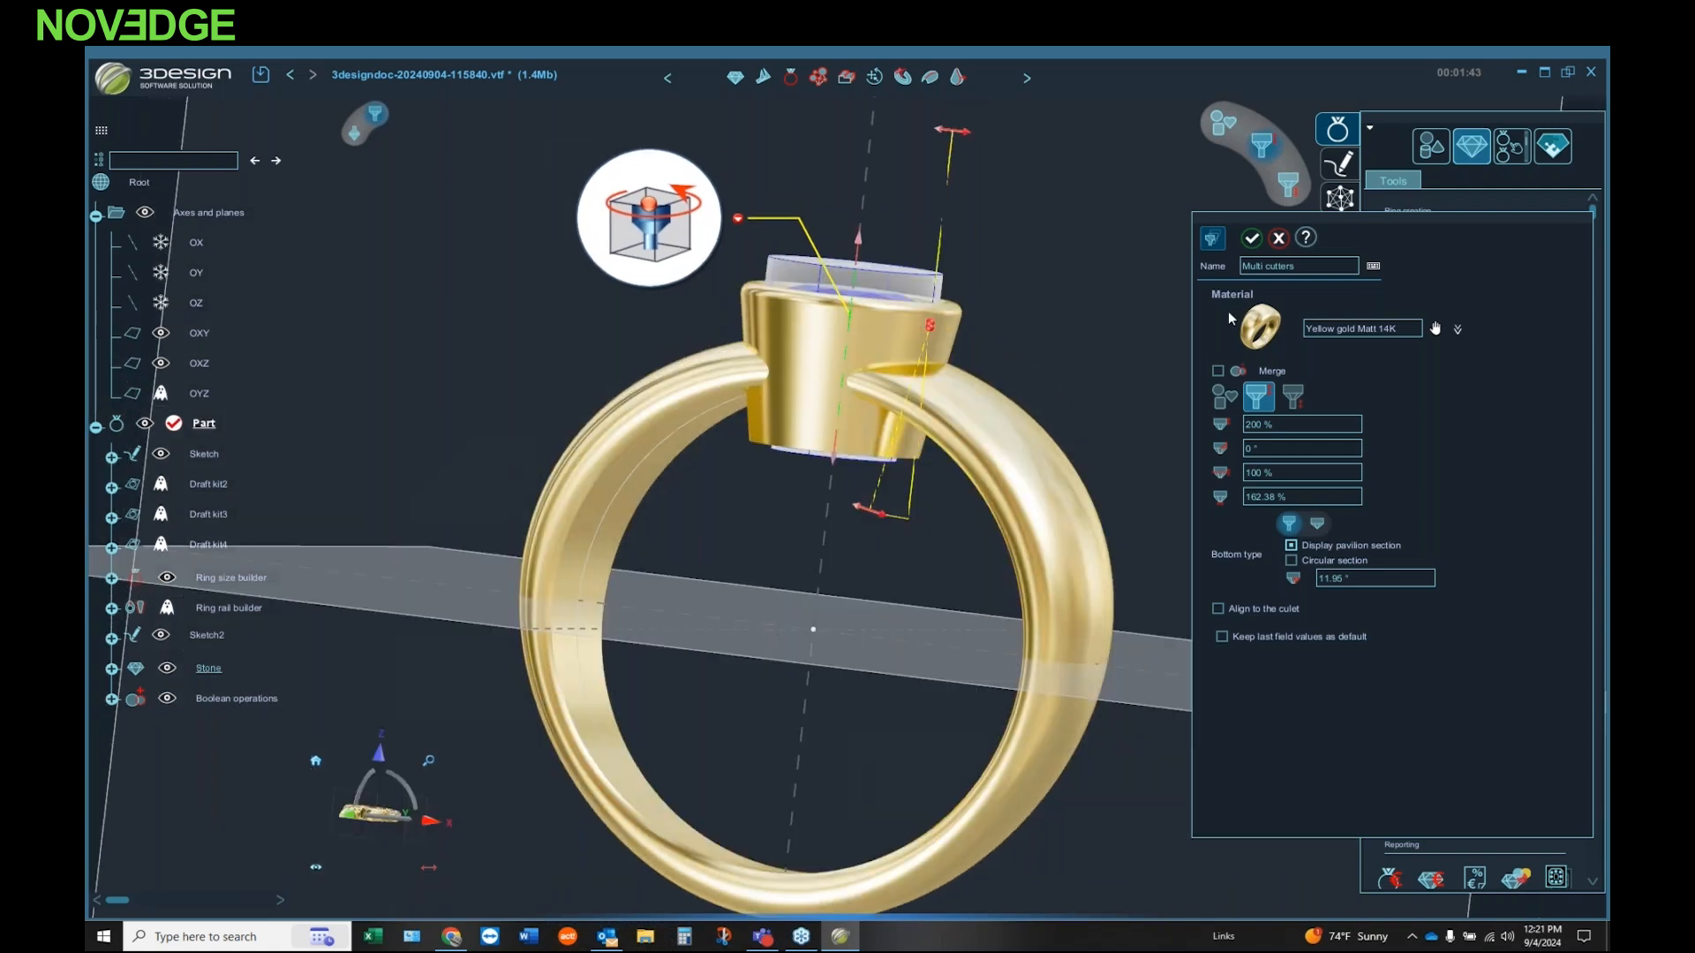
left_click(1252, 239)
Step: Try to subtract the multi cutter from the joined ring and bezel, and undo the operation
middle_click_drag(1181, 445, 1064, 556)
left_click(1054, 575)
left_click(911, 341)
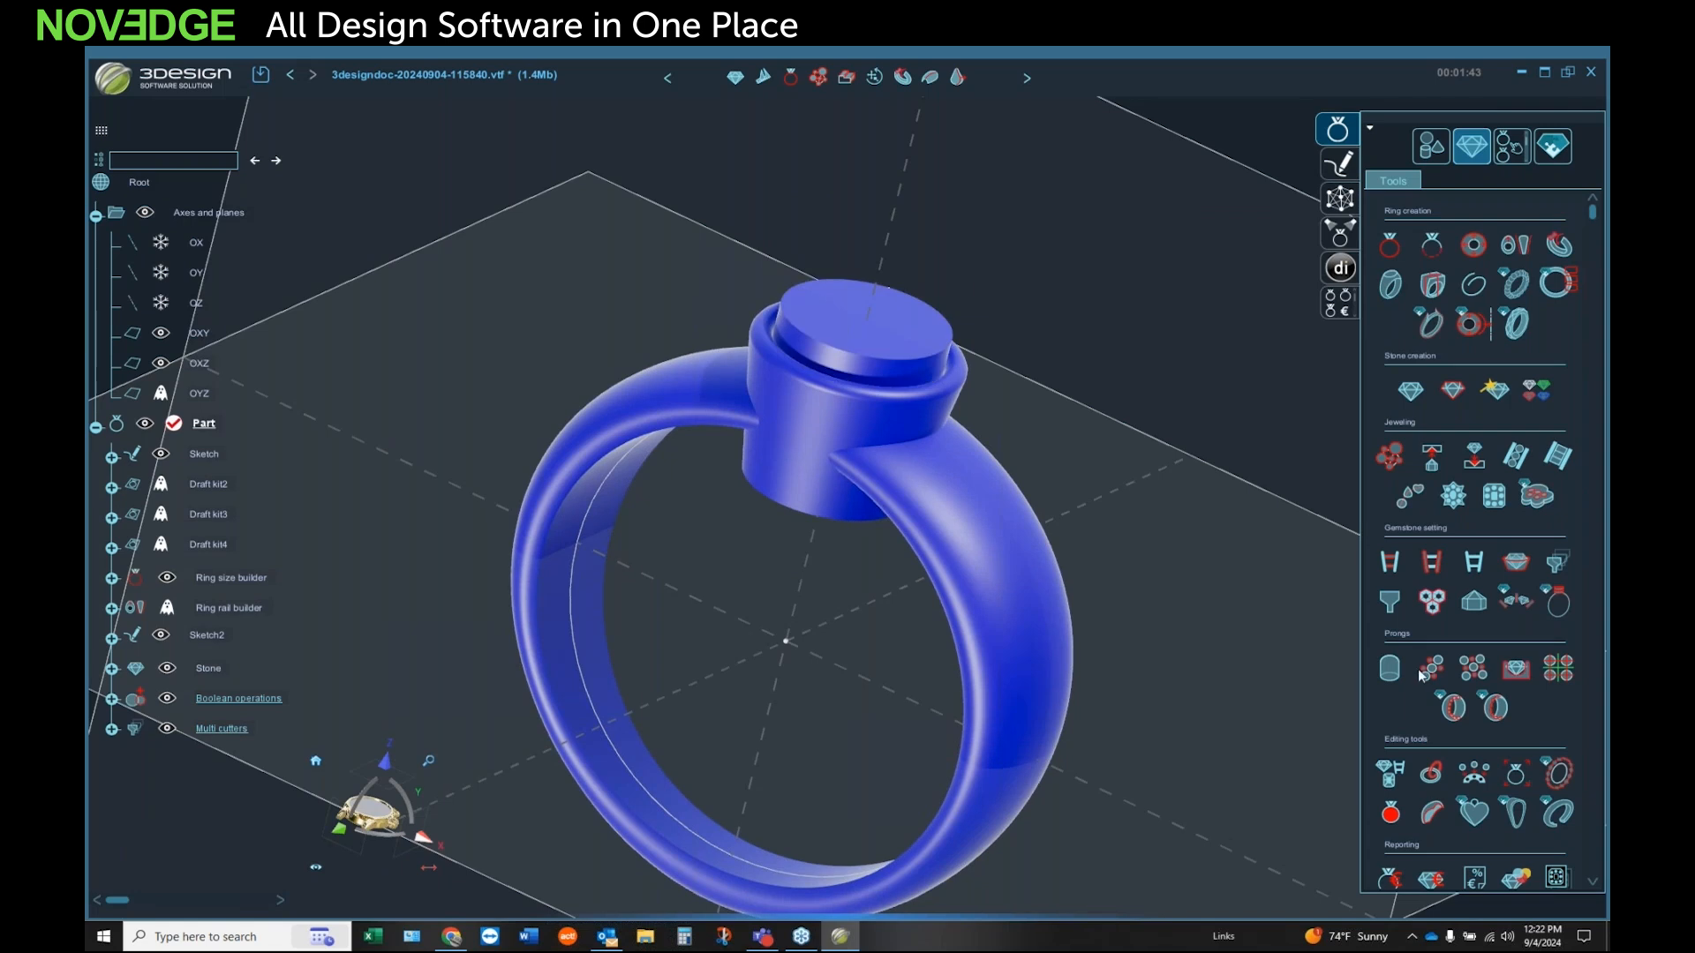
left_click(1431, 150)
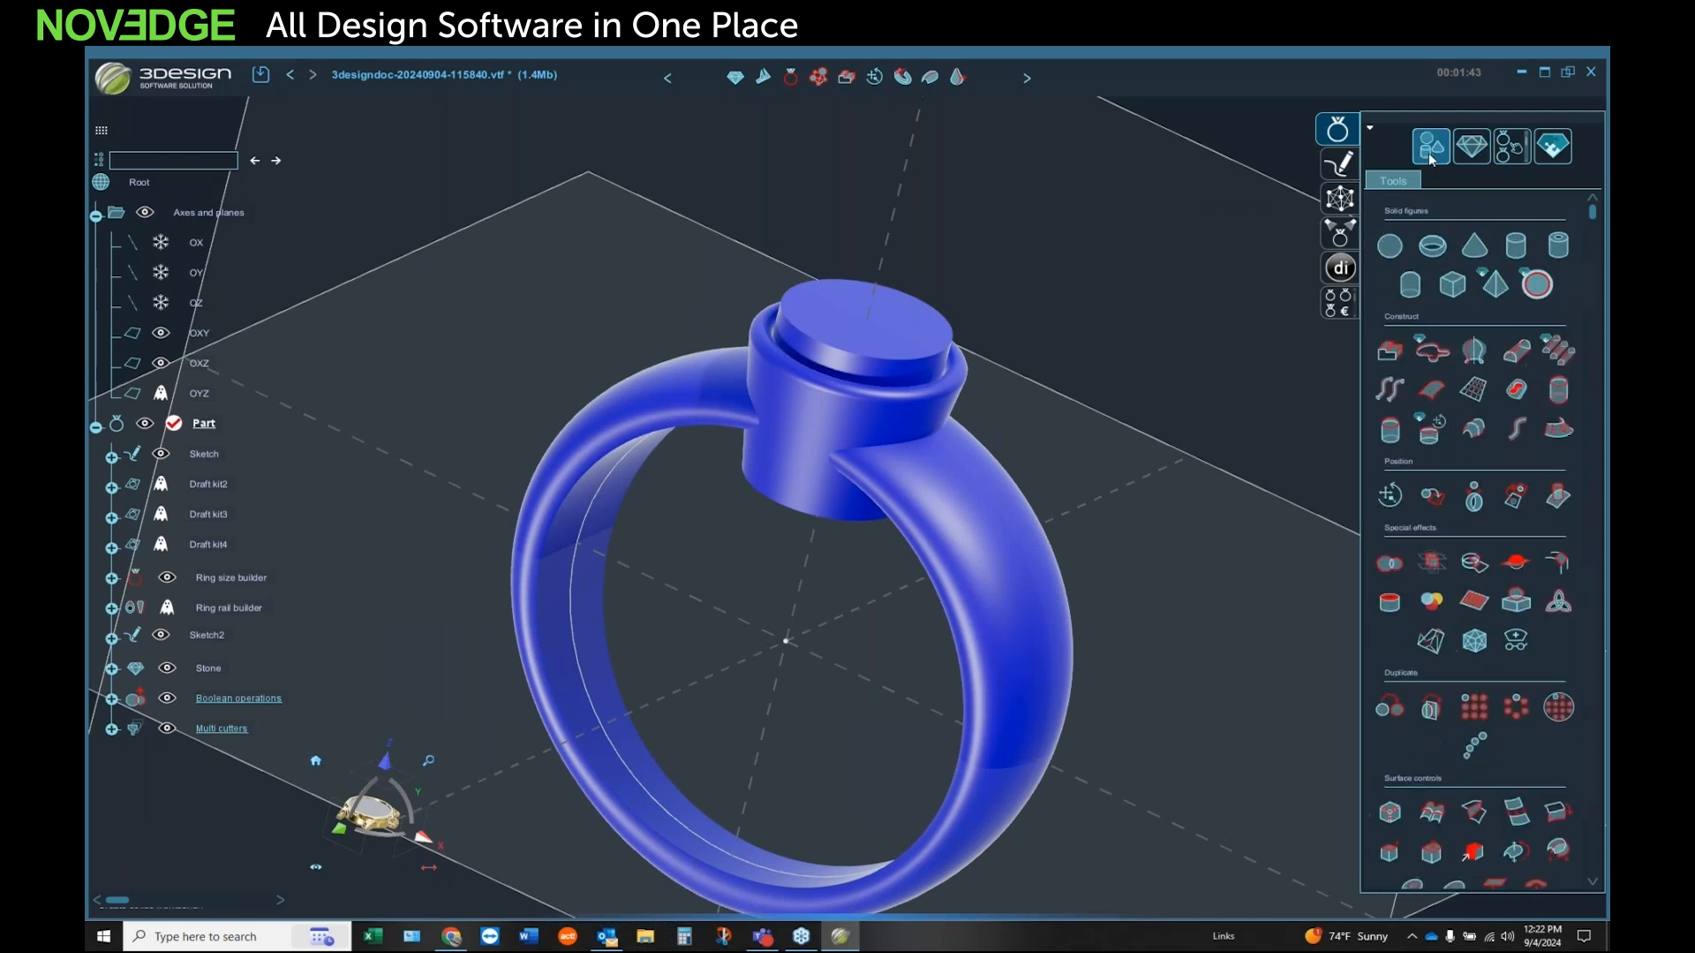
left_click(1387, 564)
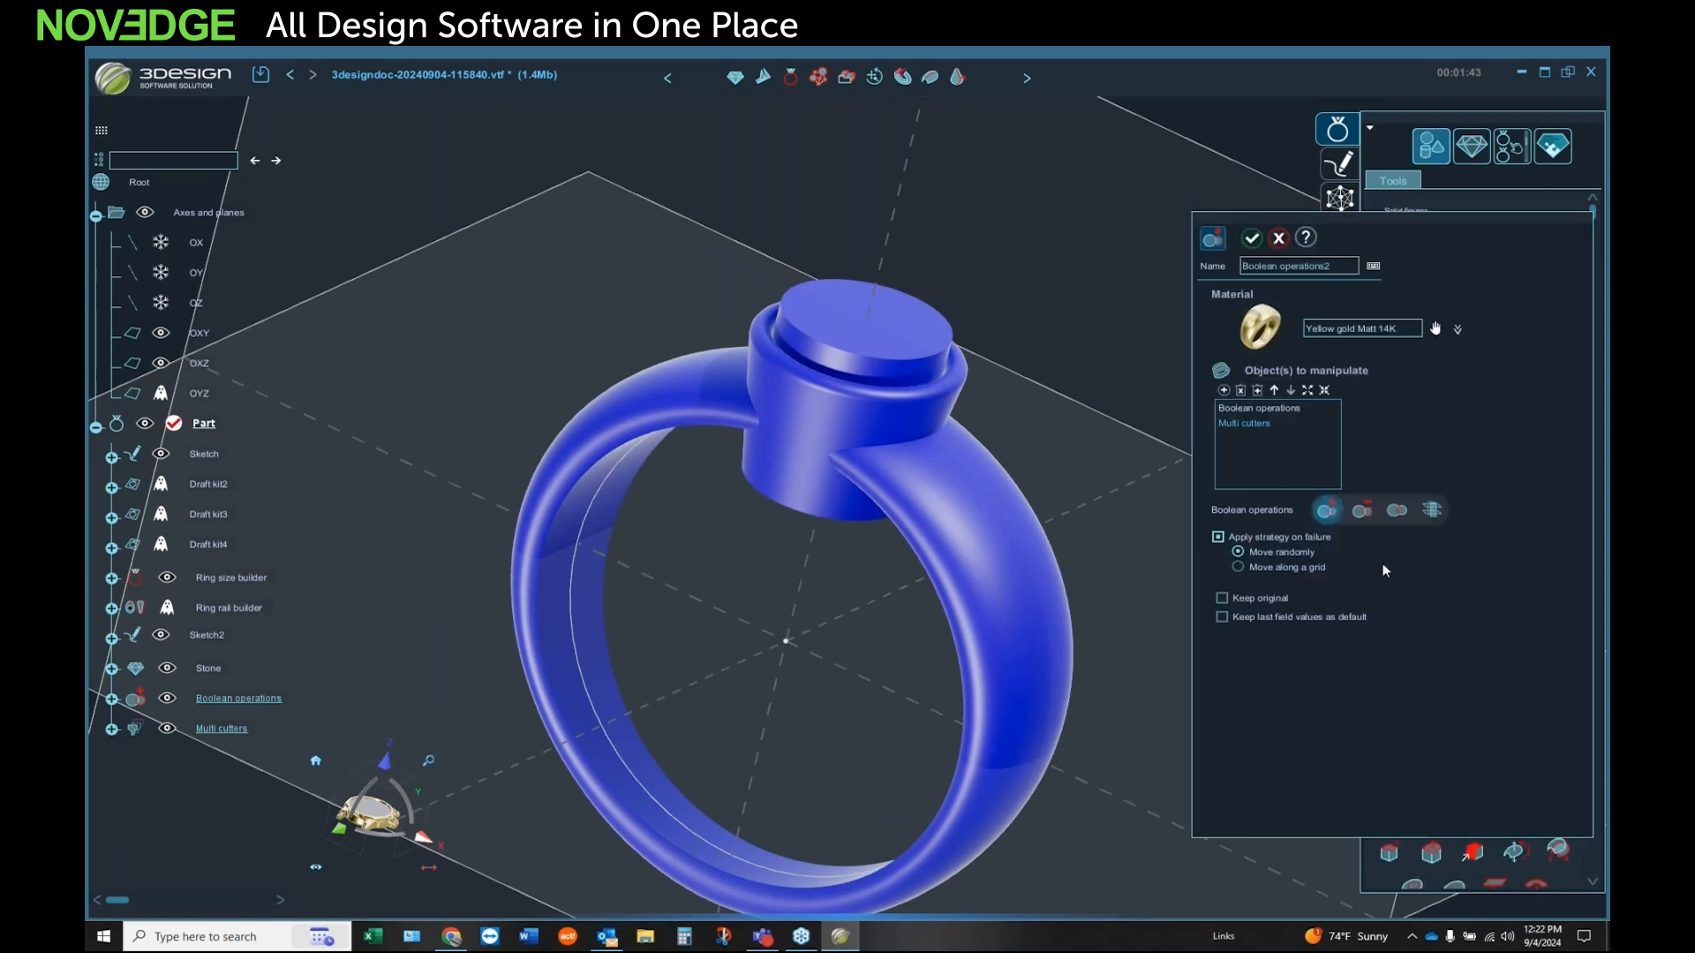
left_click(1374, 511)
left_click(1251, 239)
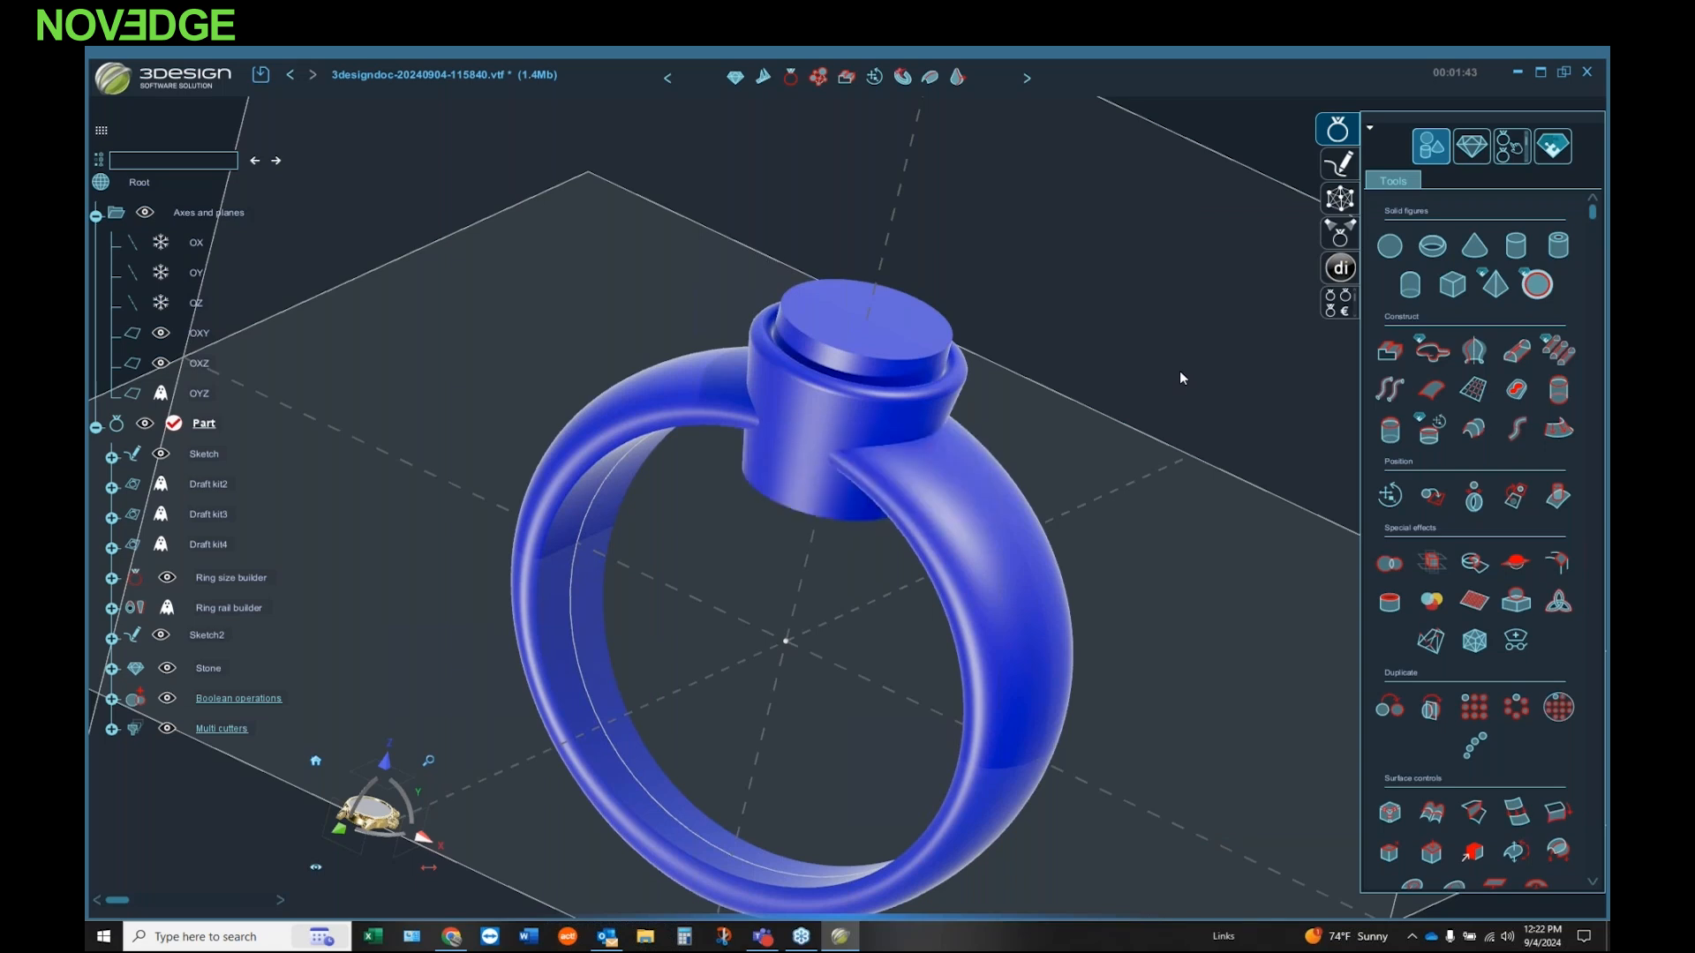
left_click(293, 77)
Step: Reopen the multi cutter for editing and make its diameter slightly wider than the stone
middle_click_drag(787, 560, 732, 495)
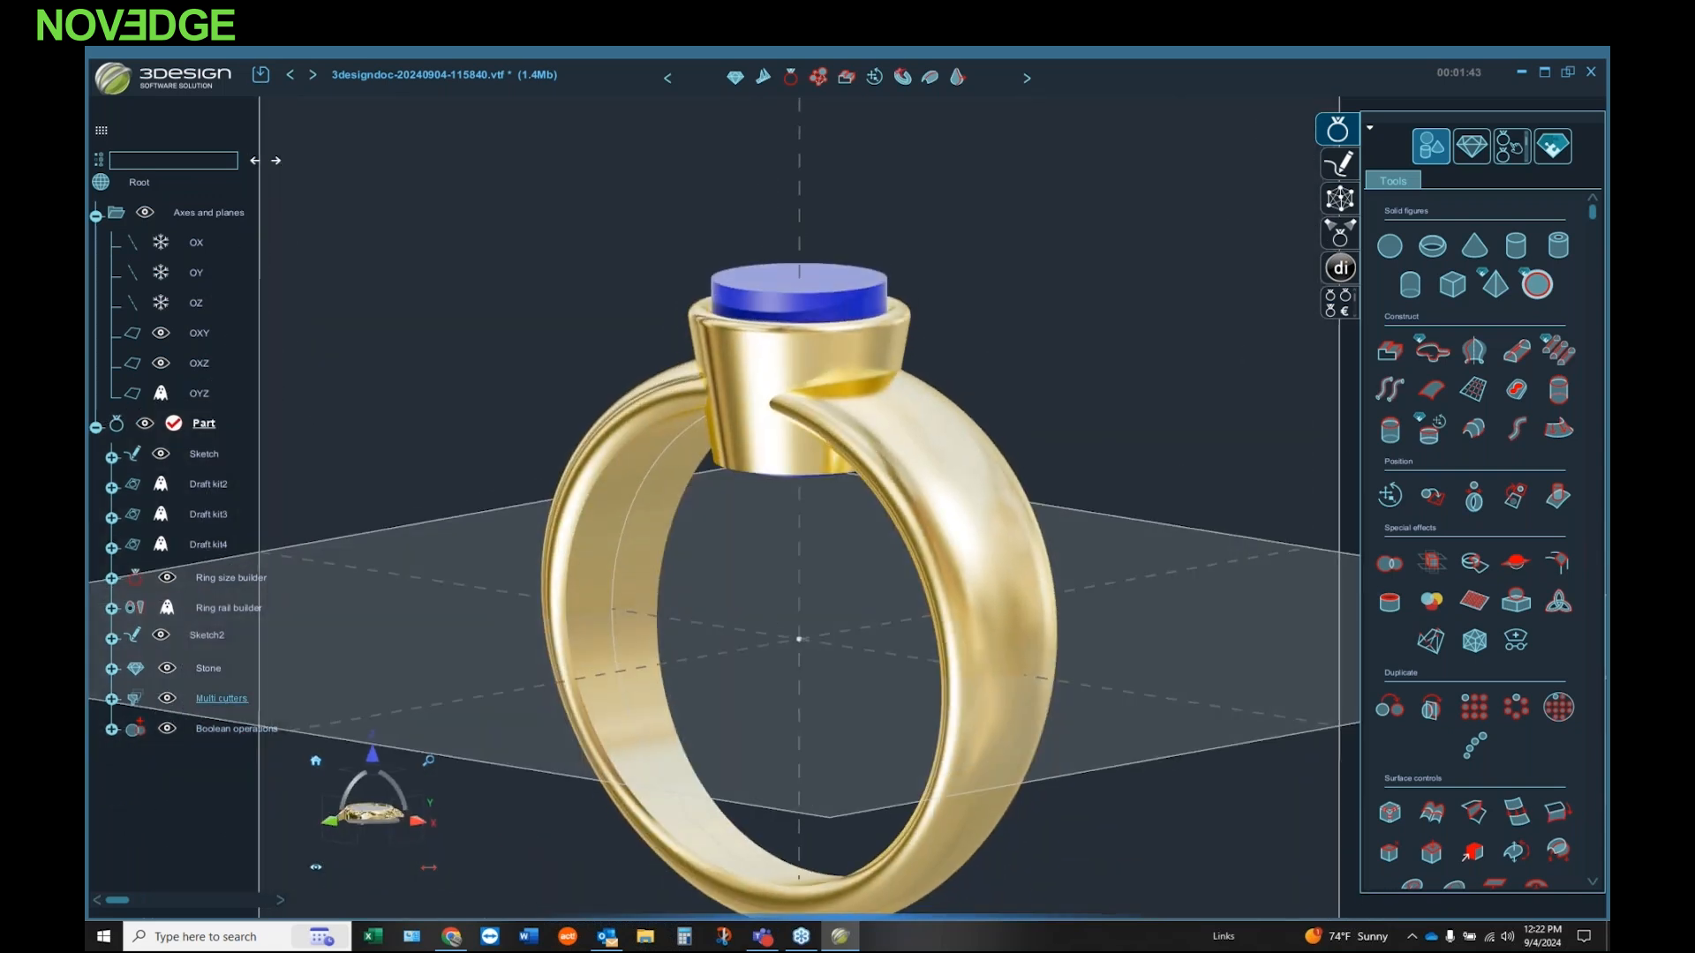
double_click(854, 265)
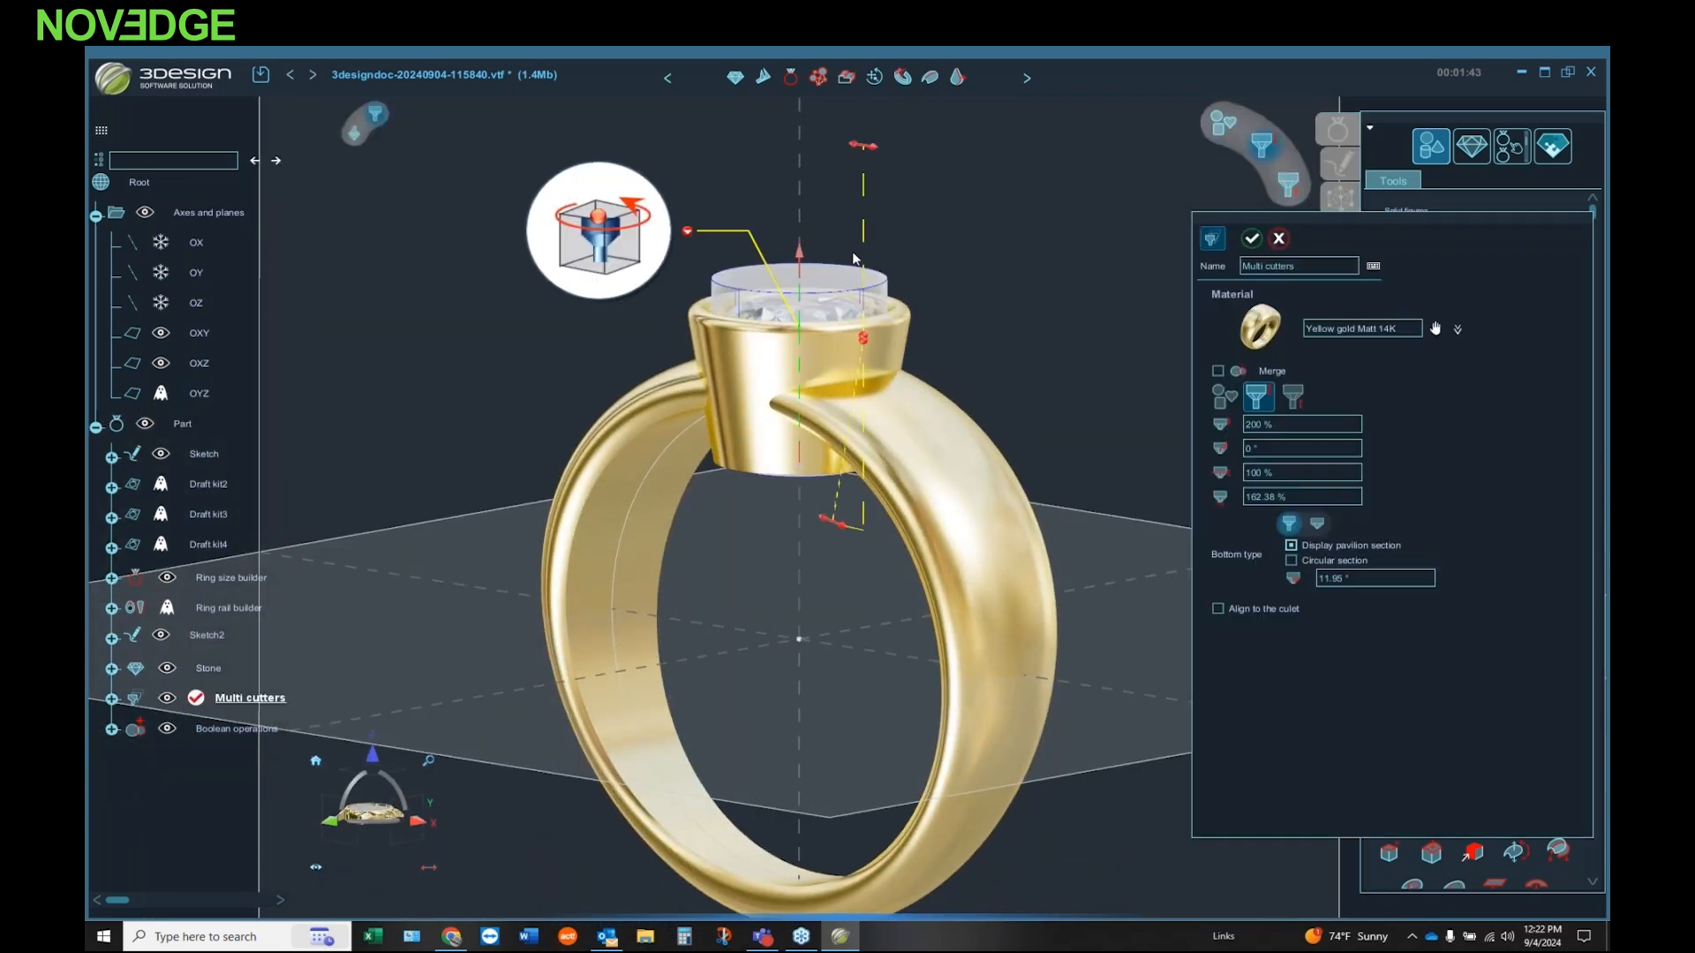
middle_click_drag(797, 251, 975, 323)
left_click(1224, 398)
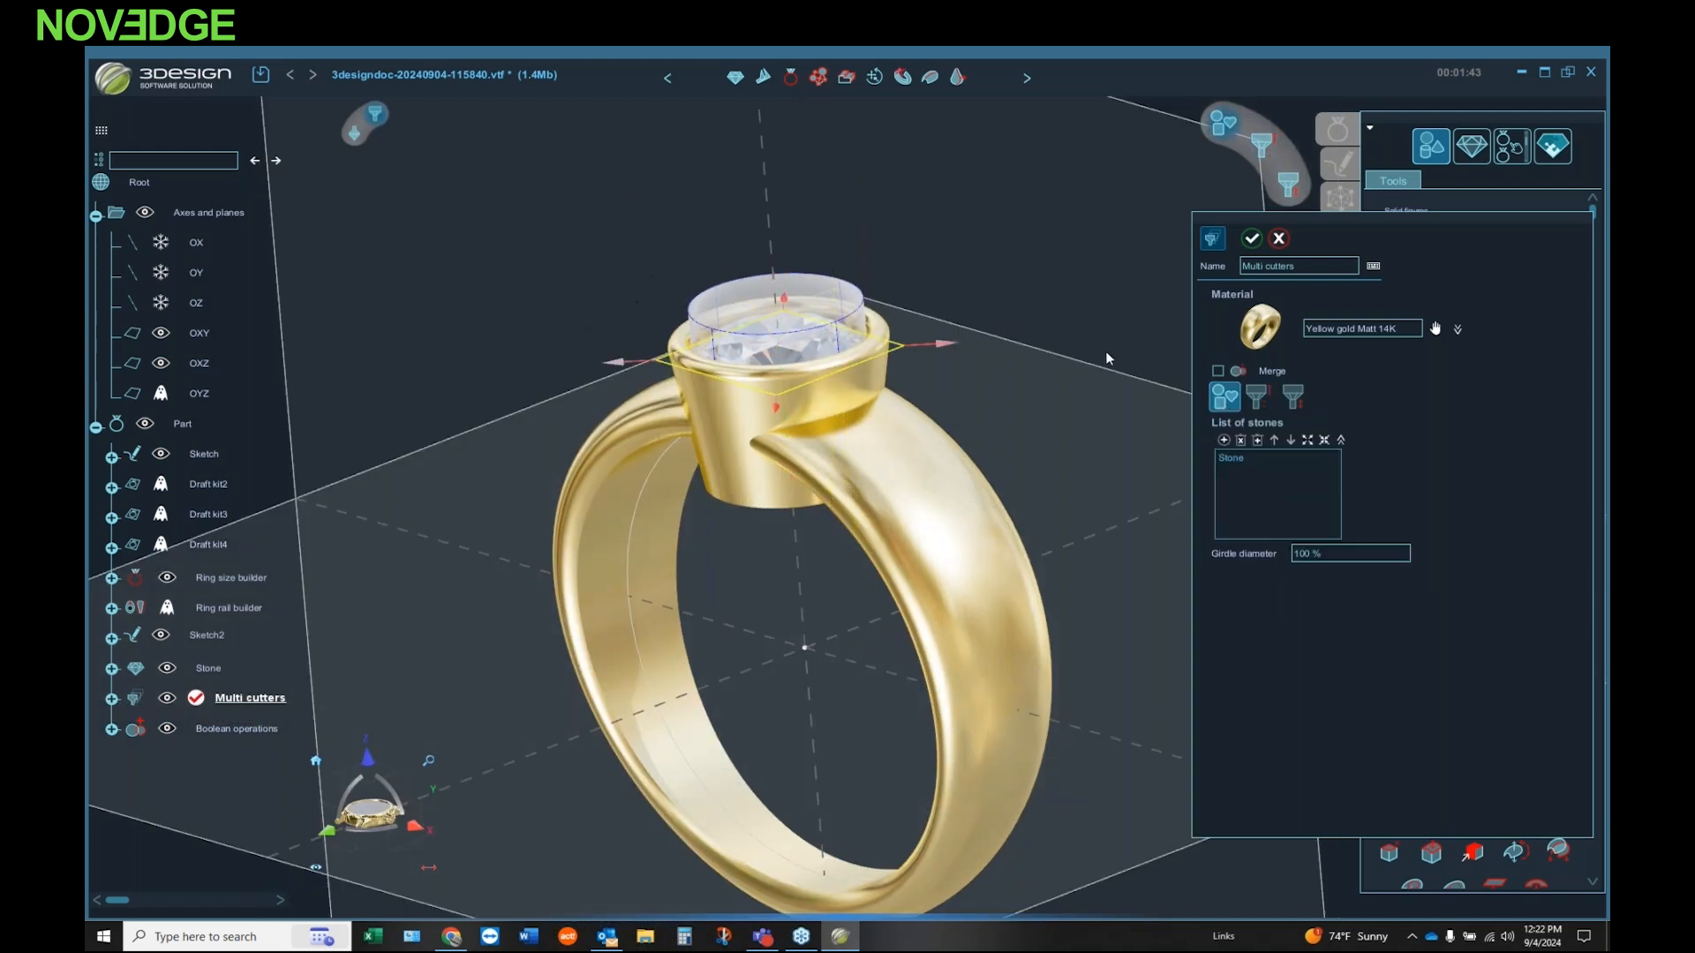
left_click_drag(953, 345, 964, 343)
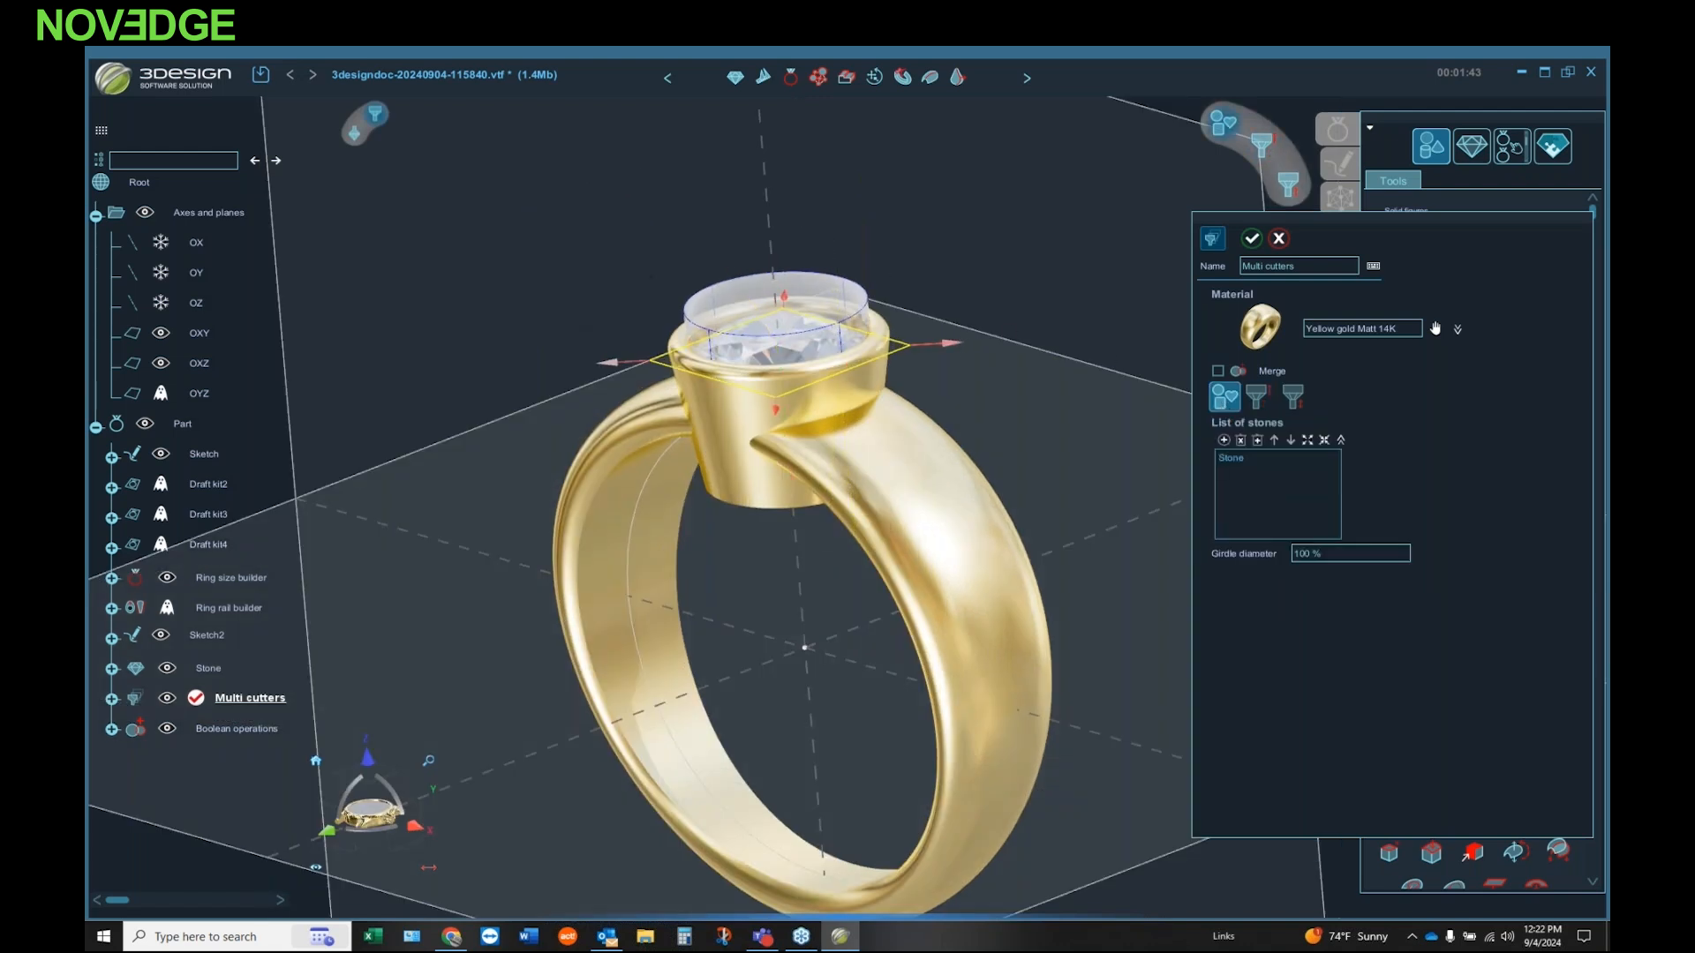
middle_click_drag(980, 357, 1024, 231)
left_click(1251, 238)
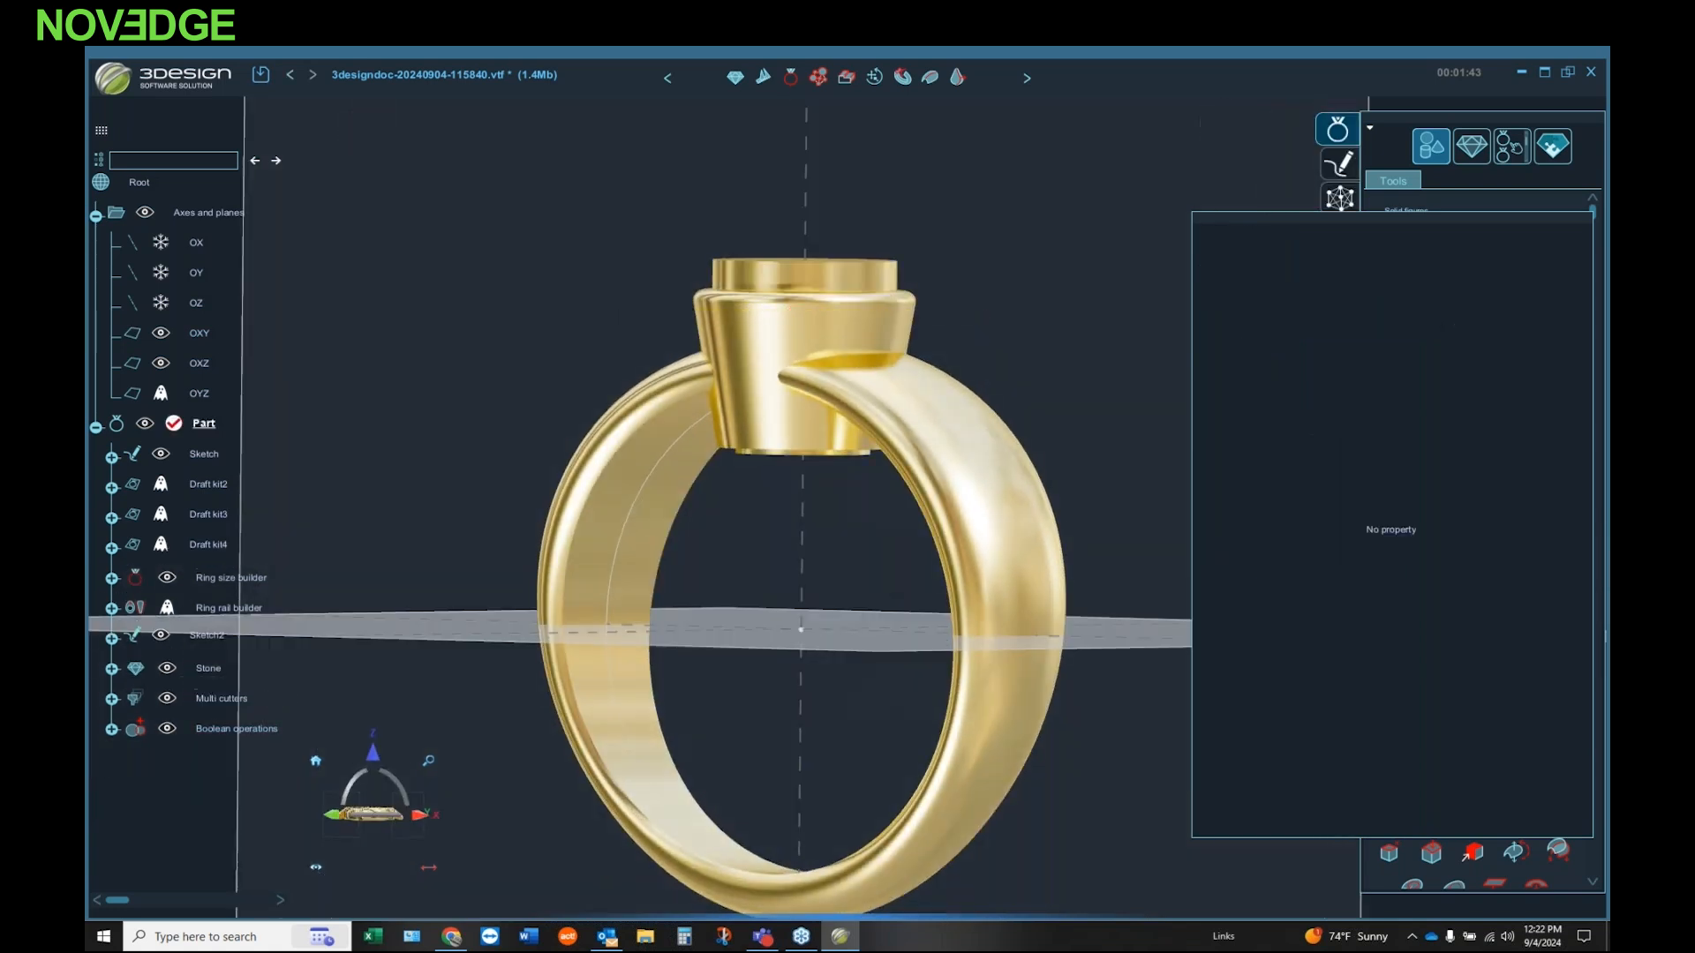
Step: Subtract the adjusted multi cutter from the joined ring and bezel with a Boolean operation
middle_click_drag(713, 543, 939, 557)
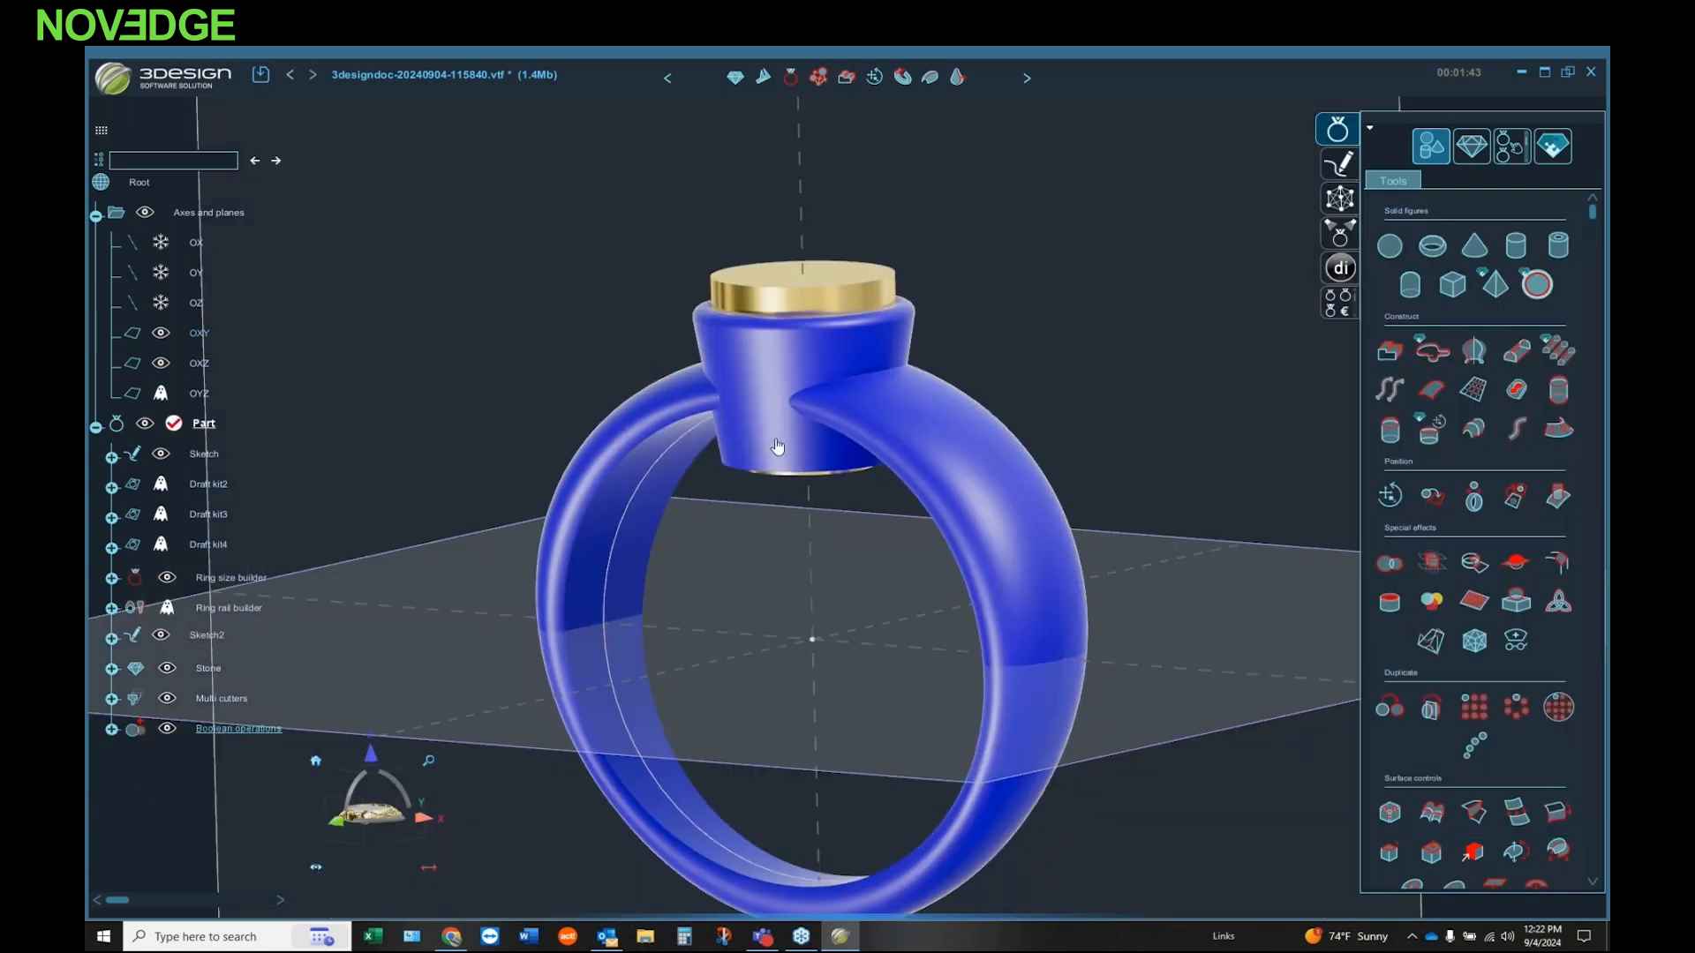
left_click(1389, 562)
left_click(1363, 512)
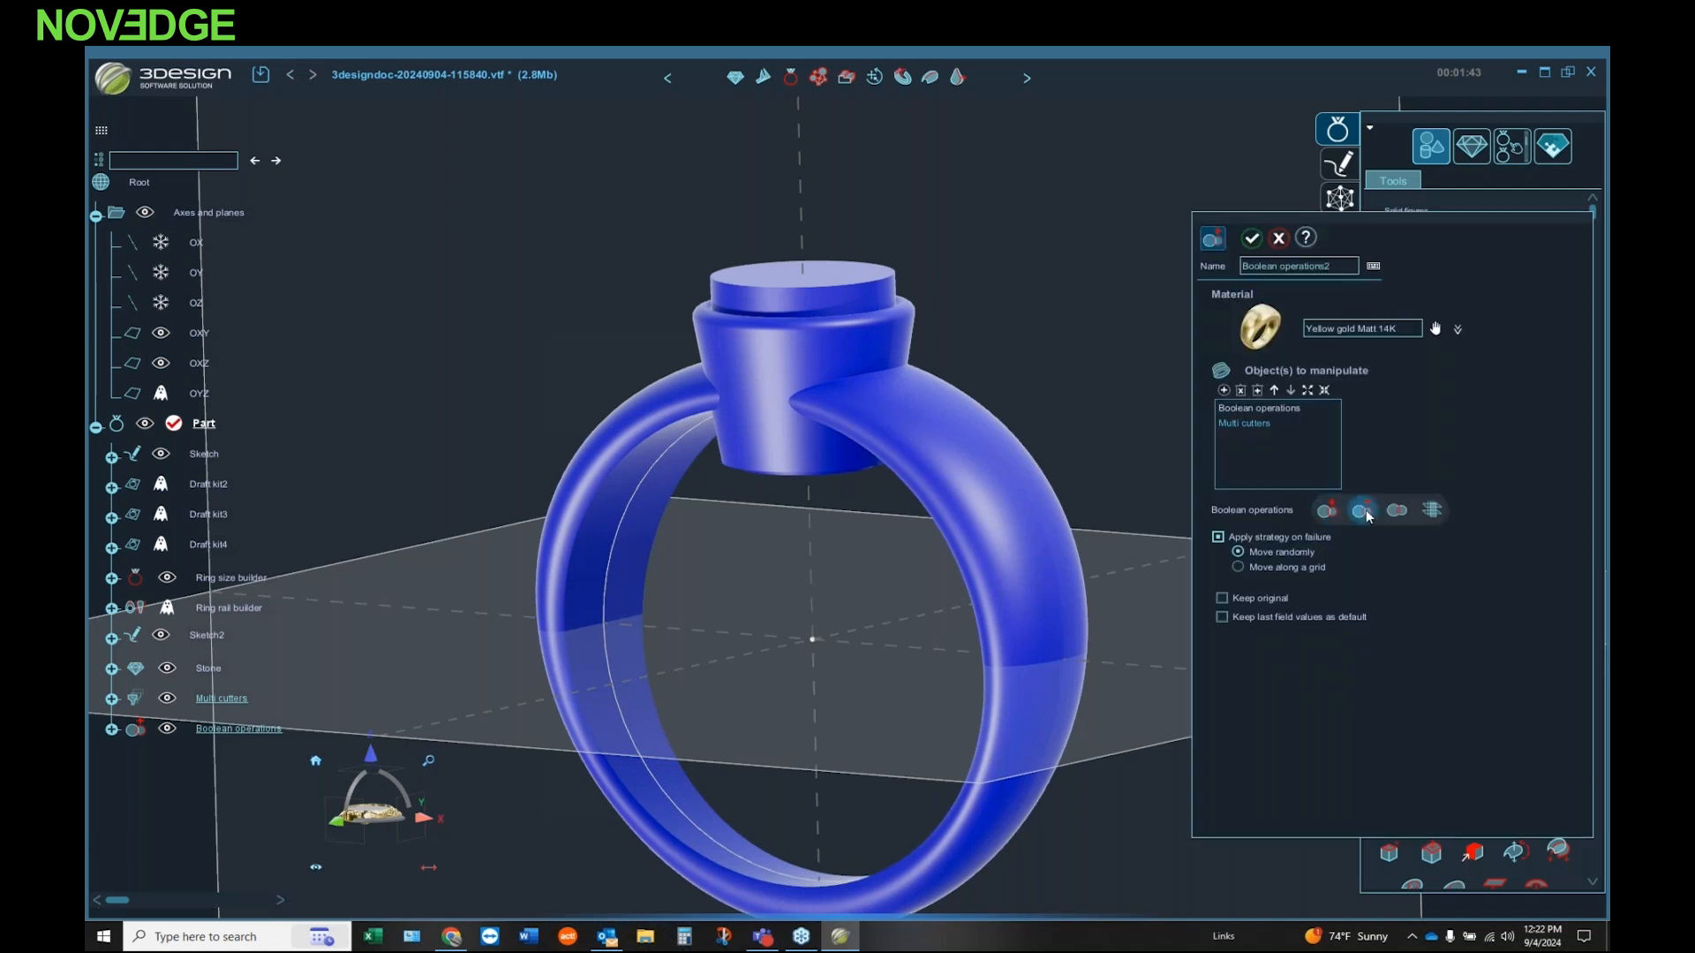
left_click(1255, 239)
Step: Examine the stone seat, the bezel opening and the overall ring from several angles
right_click_drag(825, 481, 918, 529)
middle_click(837, 400)
key("ctrl+z")
right_click_drag(831, 645, 879, 629)
key("space")
key("space")
right_click_drag(856, 601, 900, 655)
left_click(811, 449)
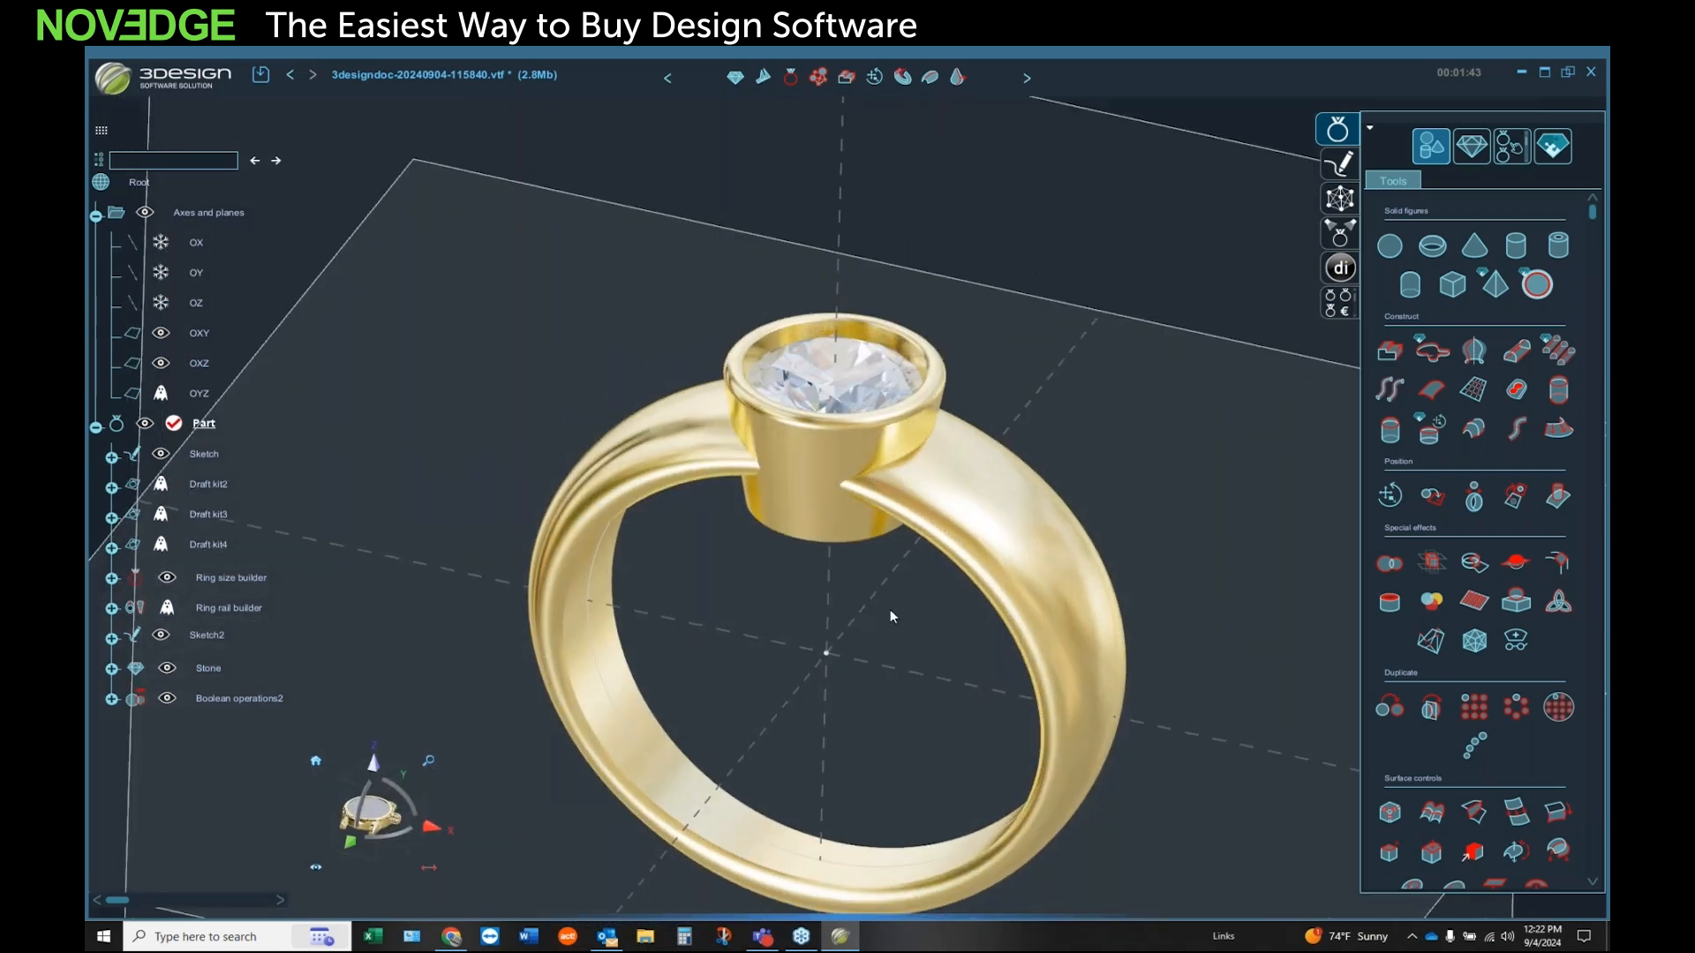
right_click_drag(863, 586, 856, 648)
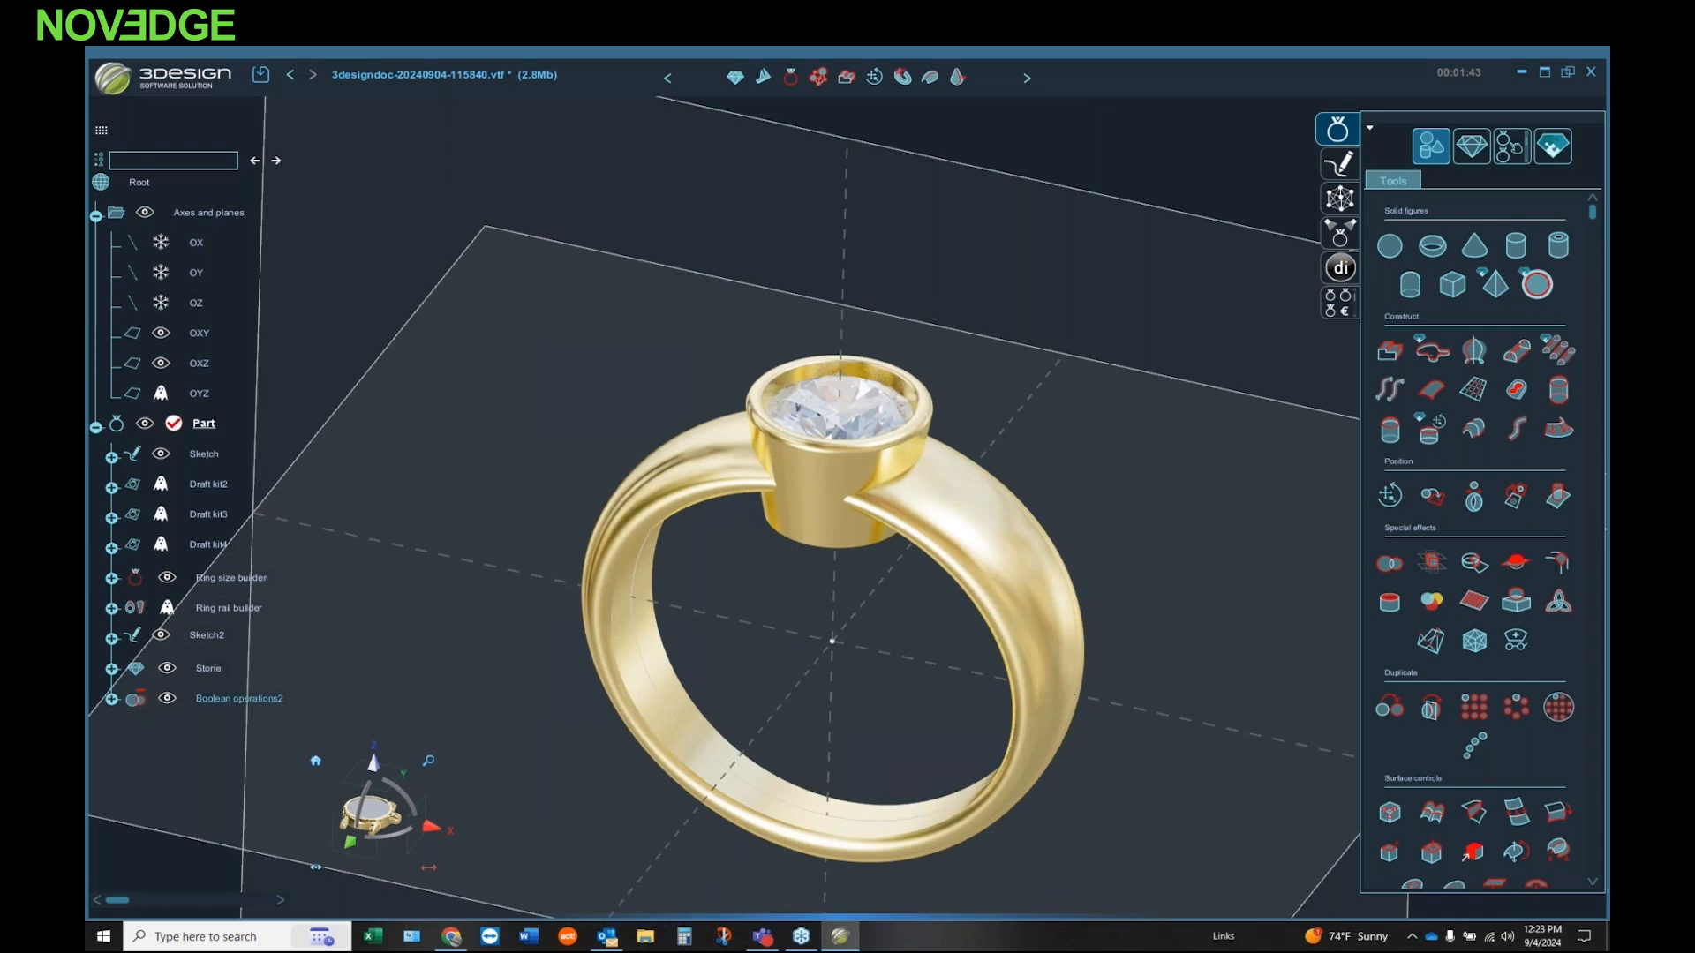
Step: Collapse the Axes and planes group in the history tree
right_click_drag(766, 628, 750, 660)
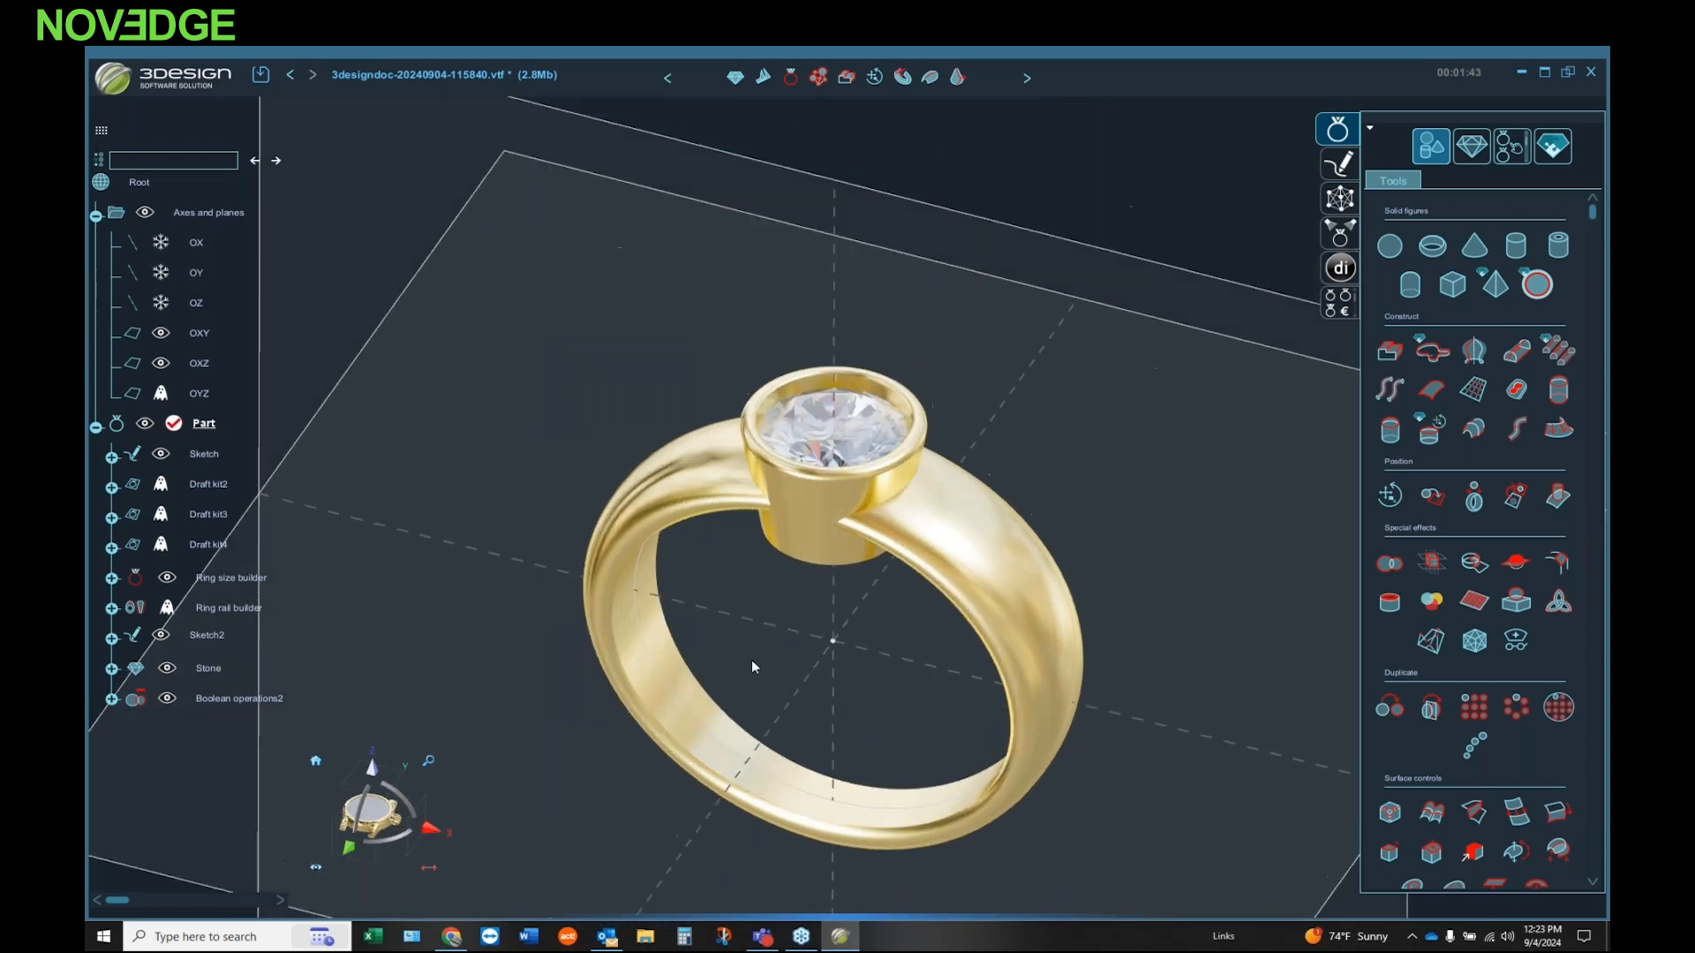
left_click(318, 767)
right_click_drag(872, 632, 717, 494)
scroll(838, 401, "up", 3)
right_click_drag(839, 379, 817, 577)
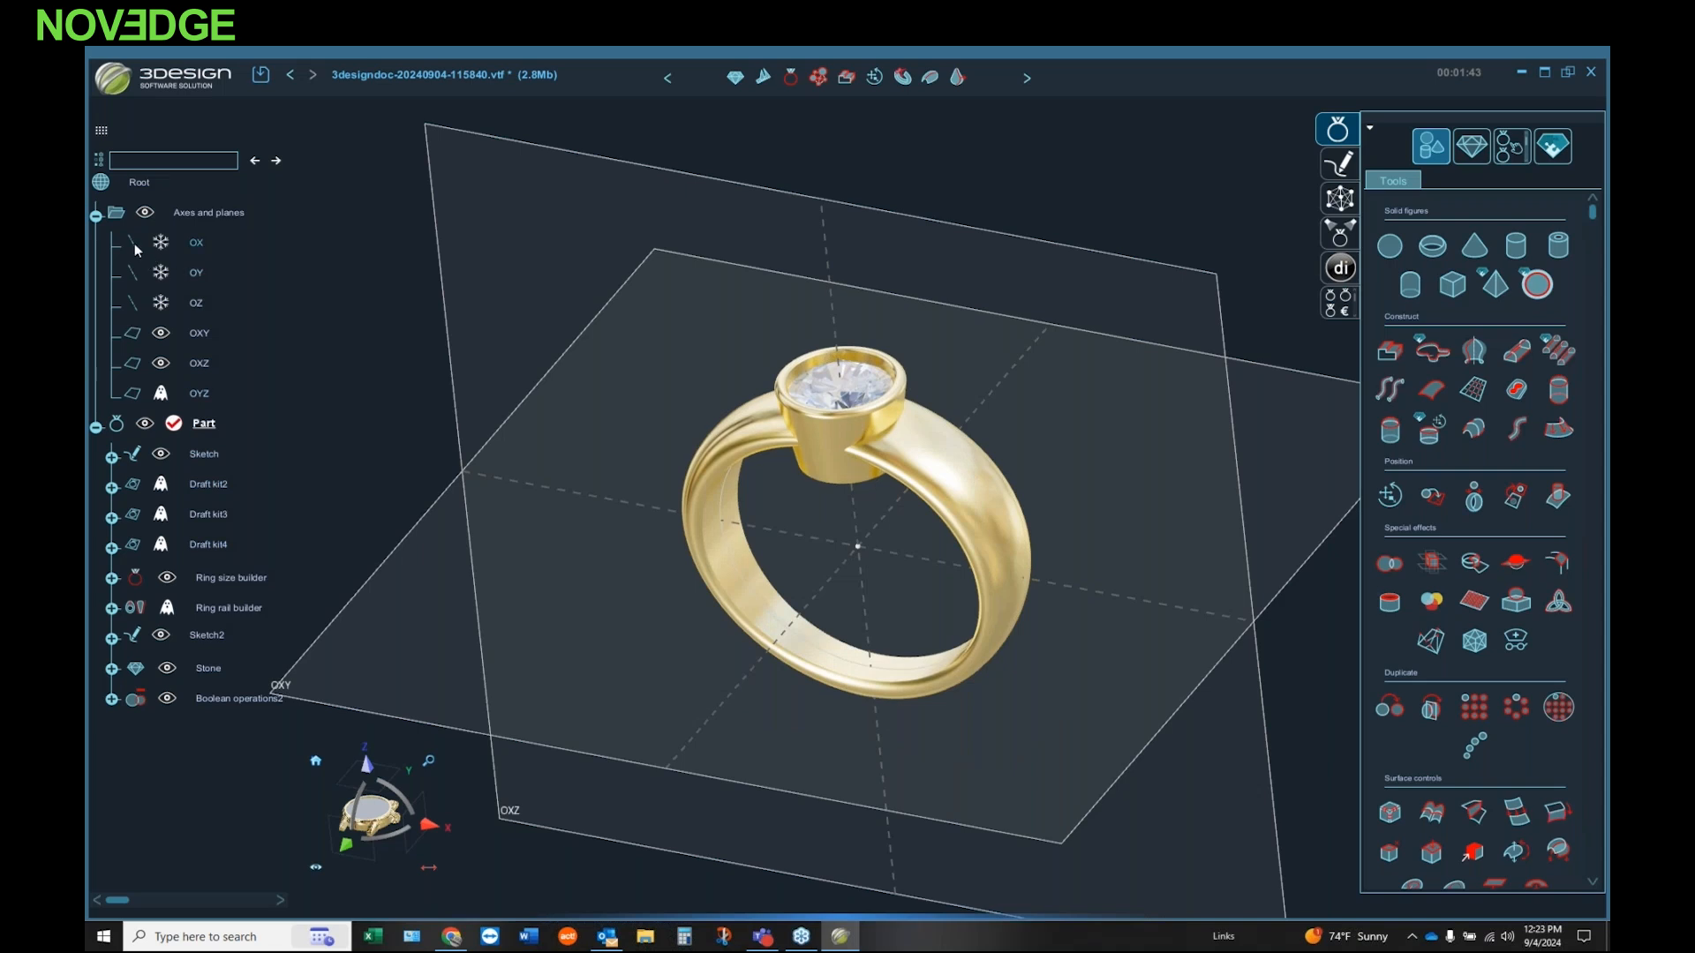
left_click(95, 216)
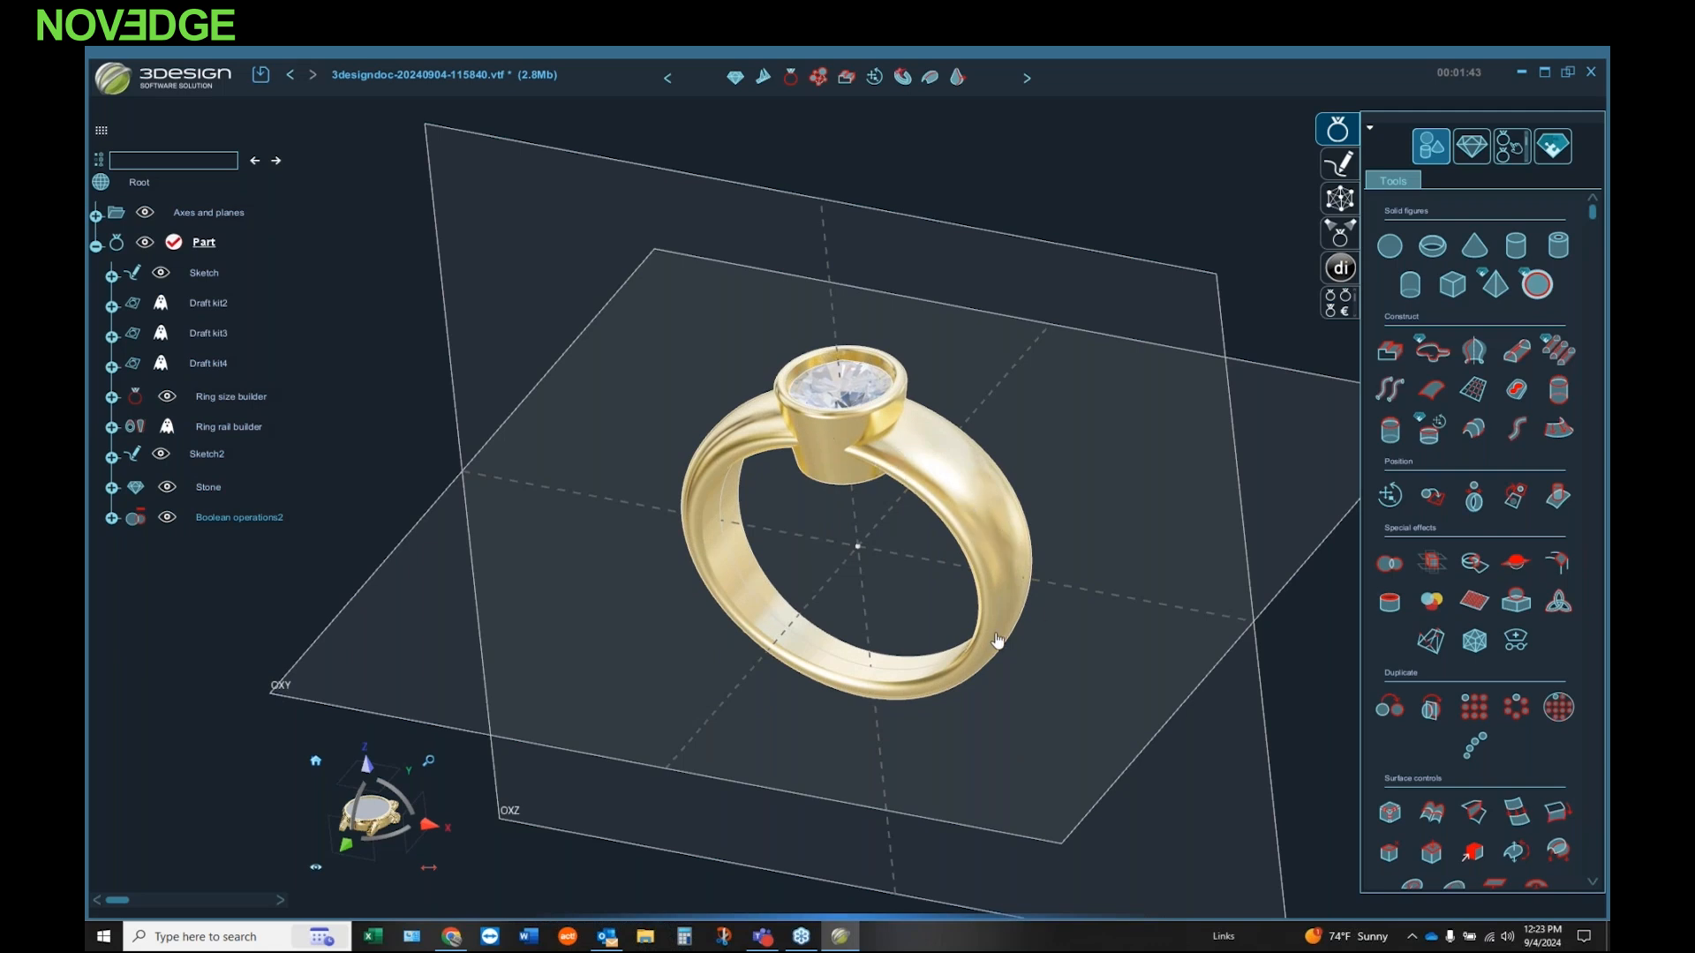
middle_click_drag(904, 538, 904, 574)
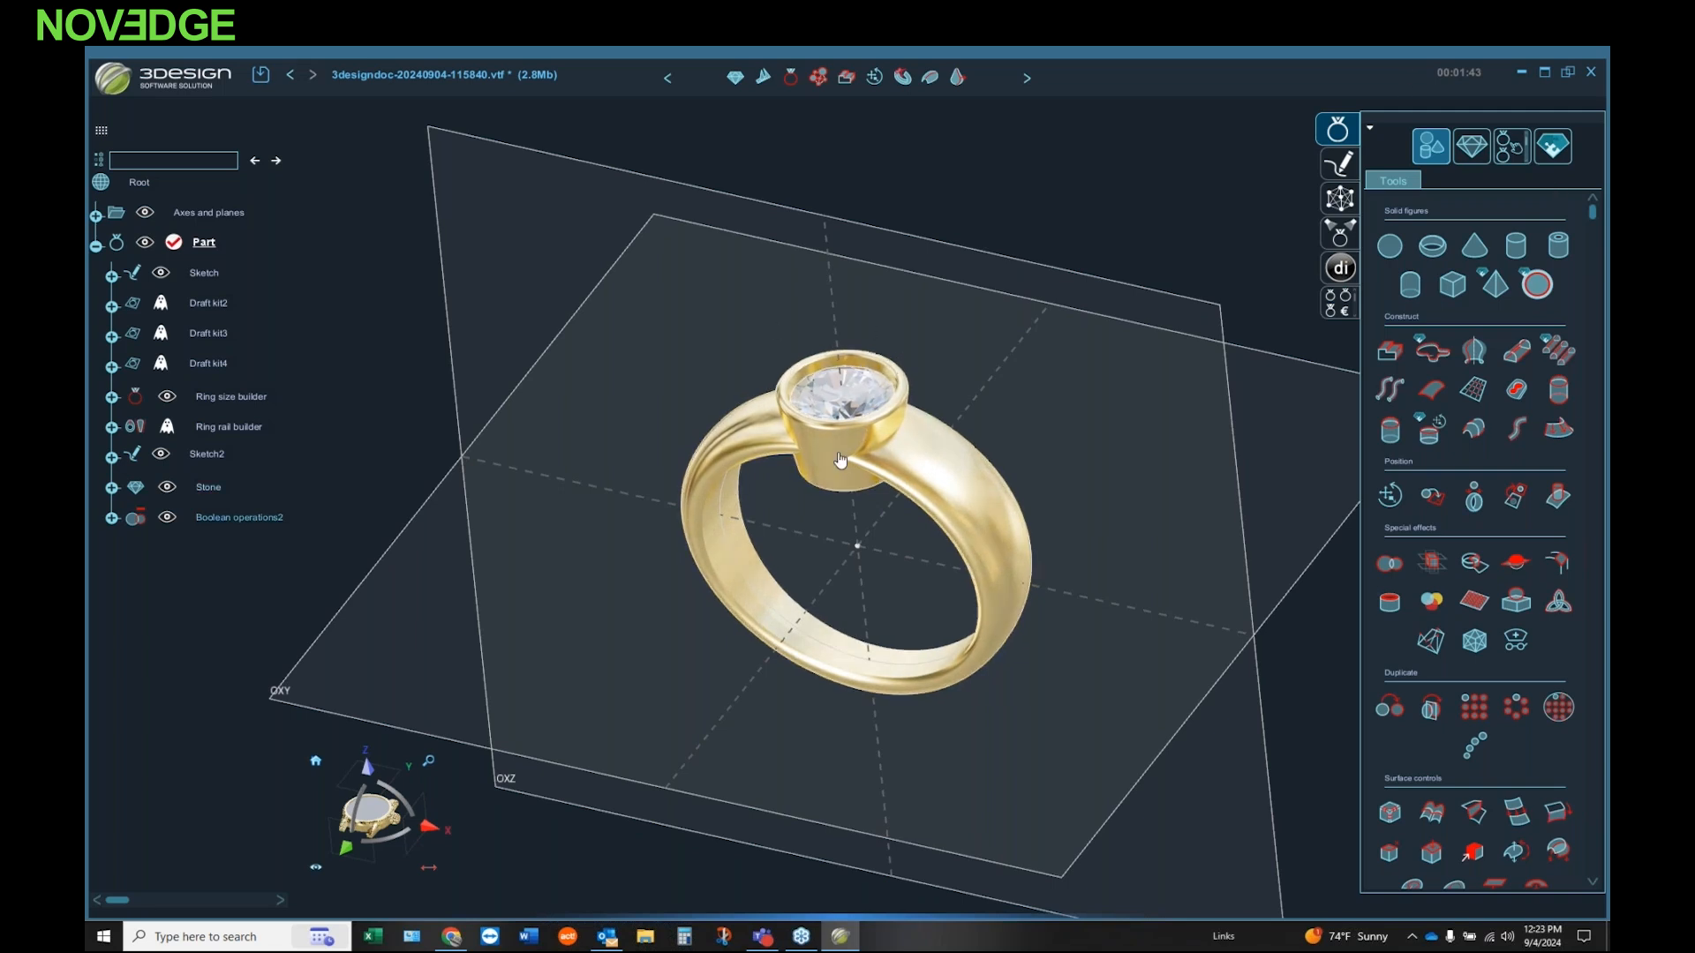
scroll(858, 394, "up", 1)
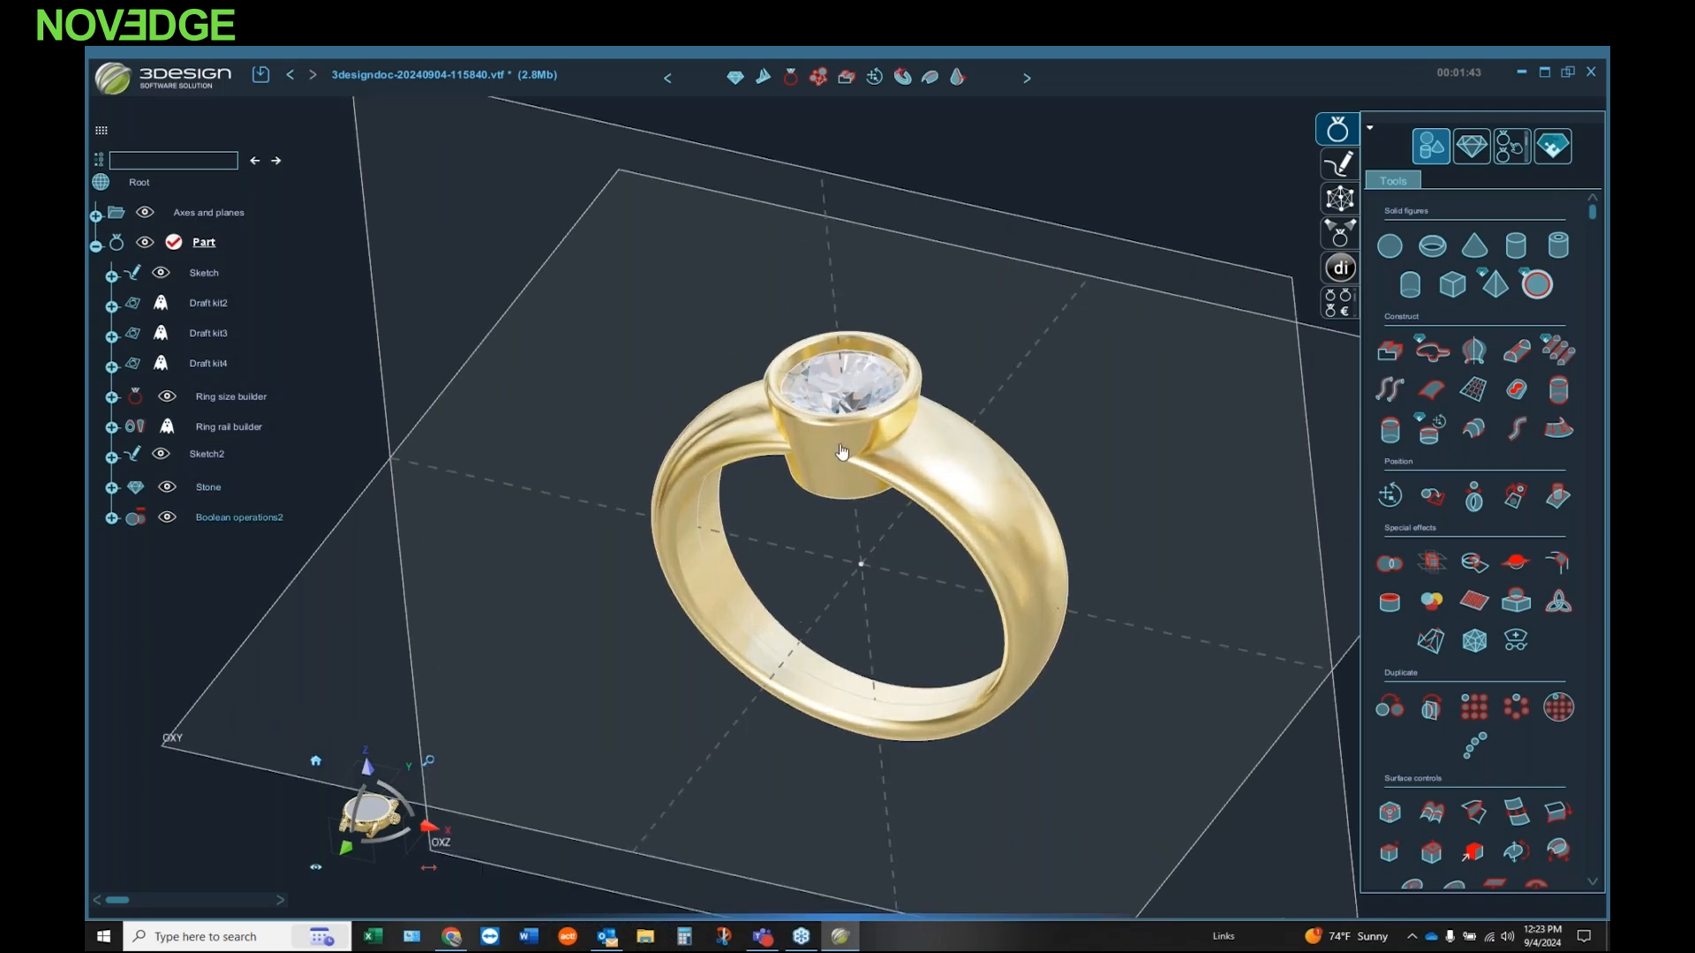
Step: Reopen the stone for editing, change its shape to Oval, and recompute the model so the bezel and cutter update
double_click(865, 385)
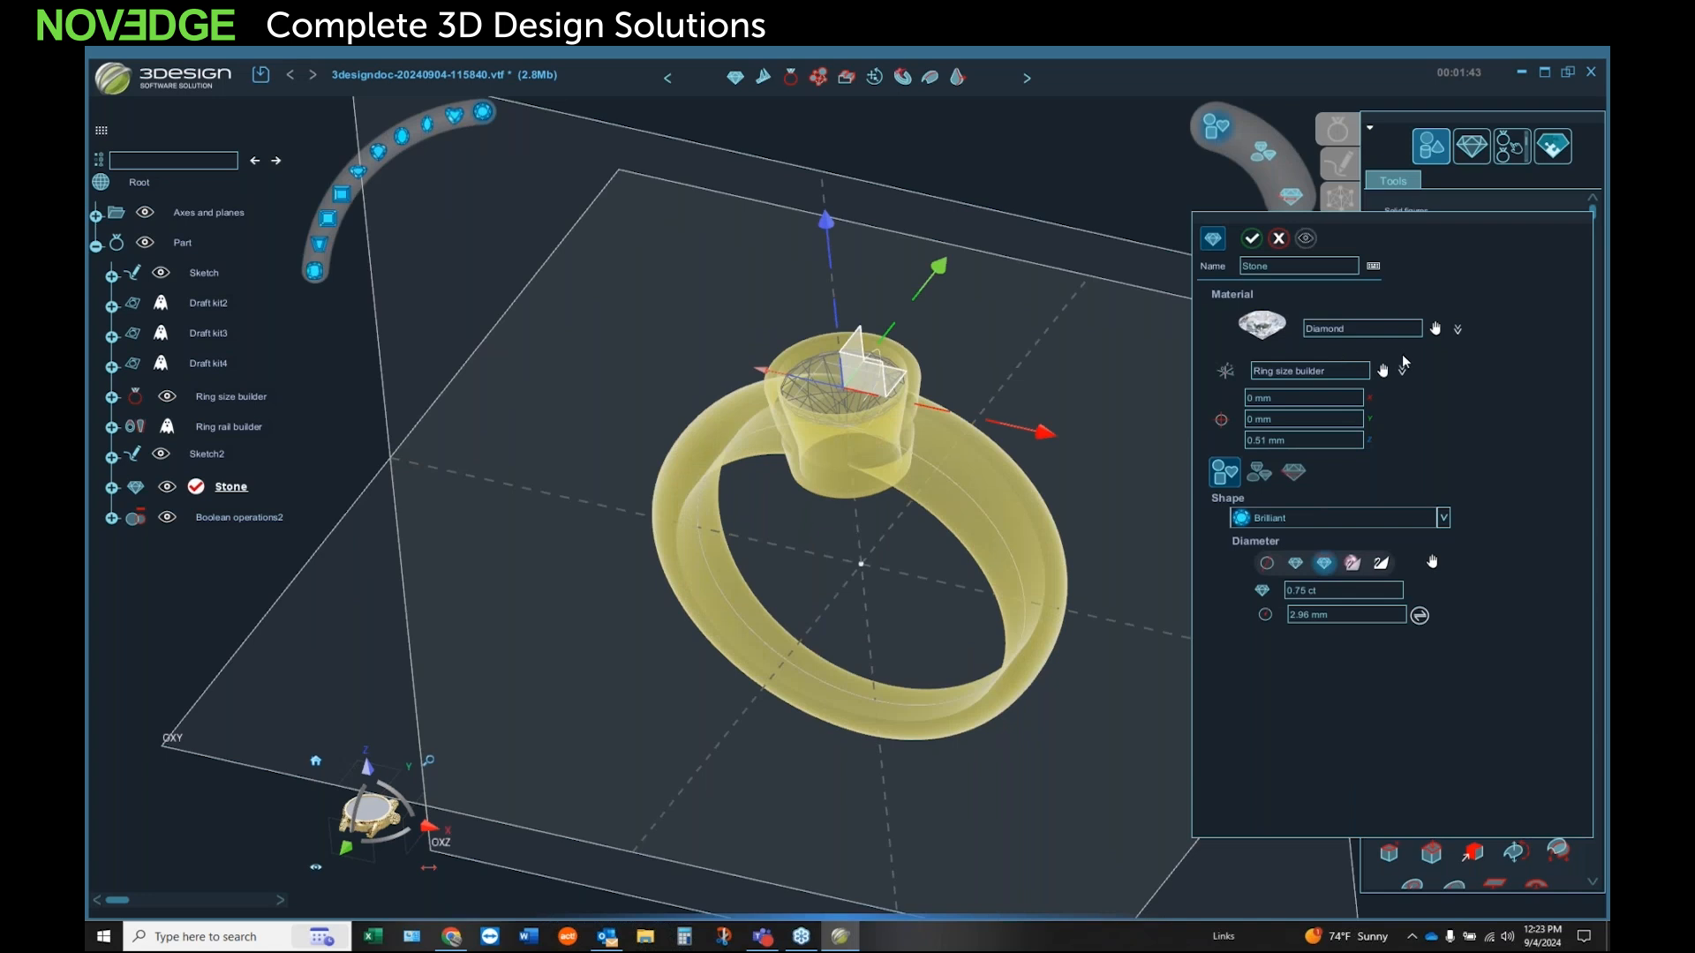
left_click(1442, 518)
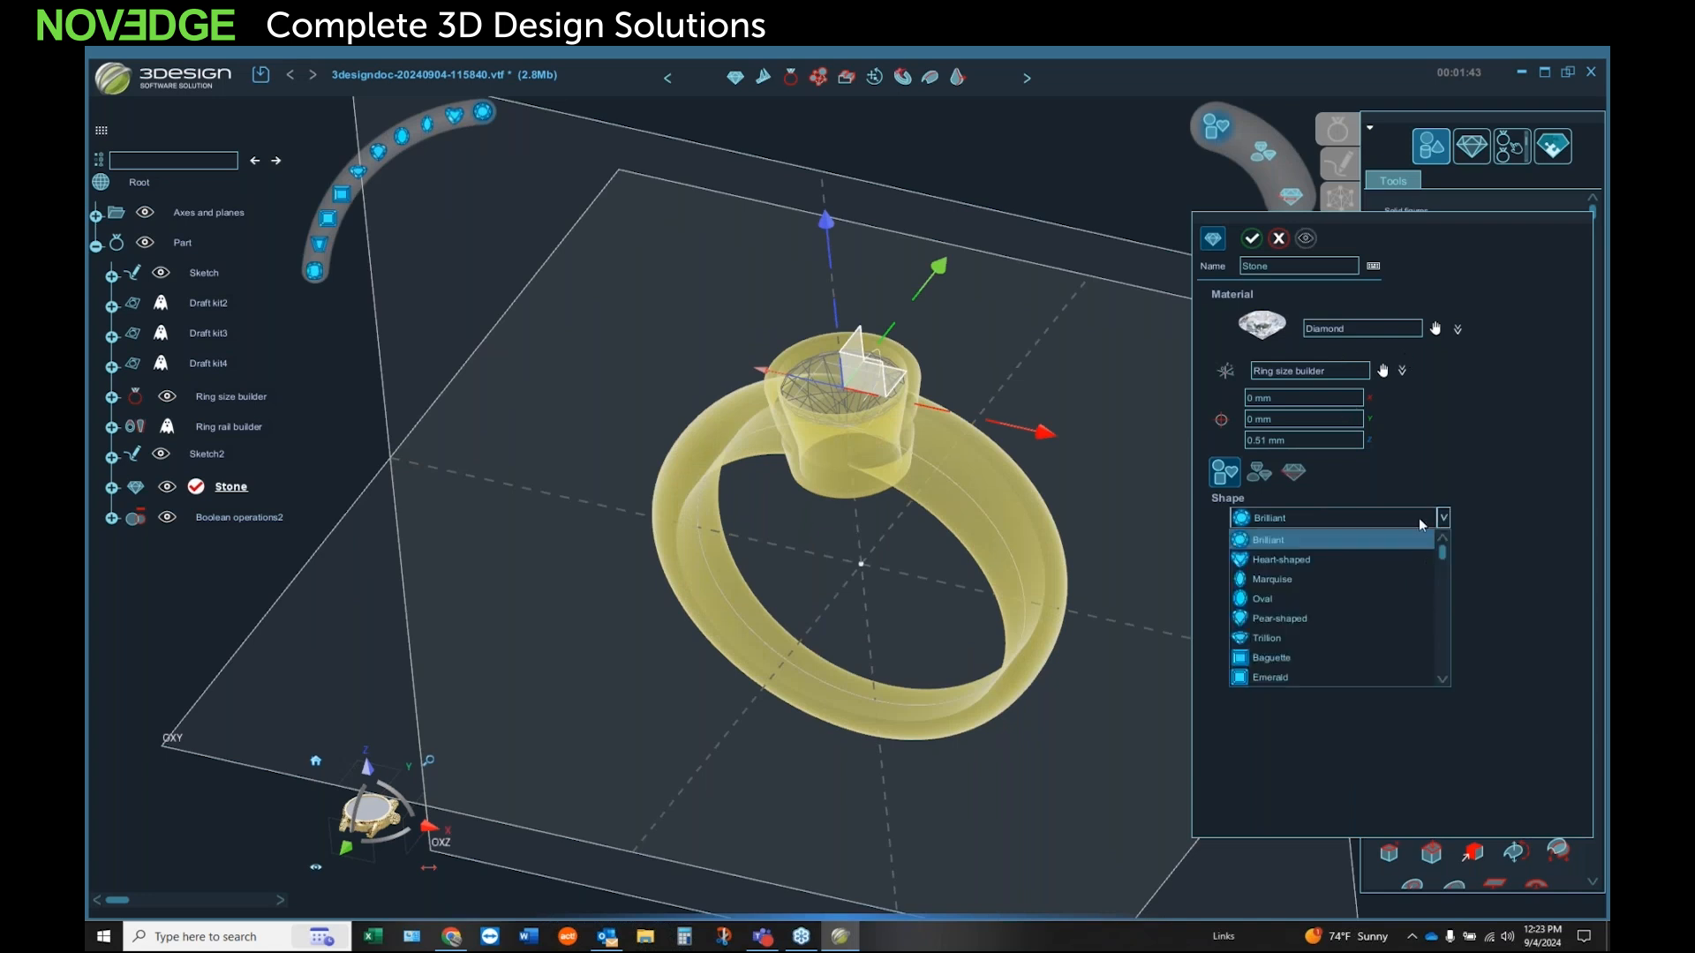
left_click(1299, 600)
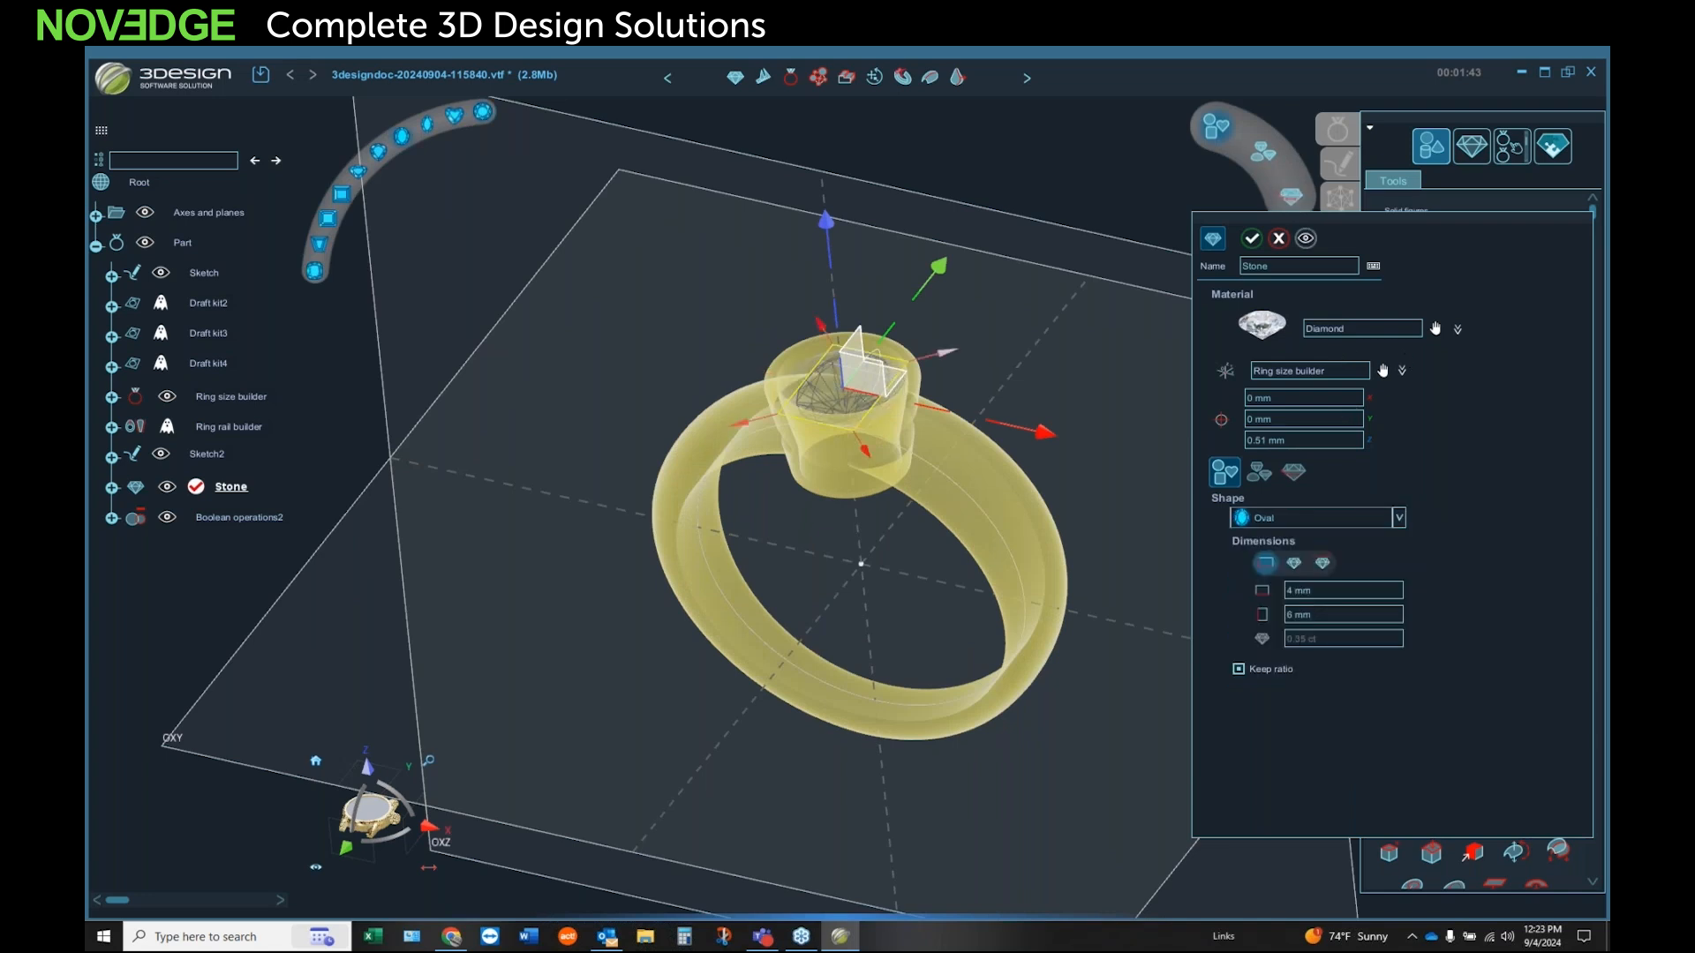
left_click(1305, 240)
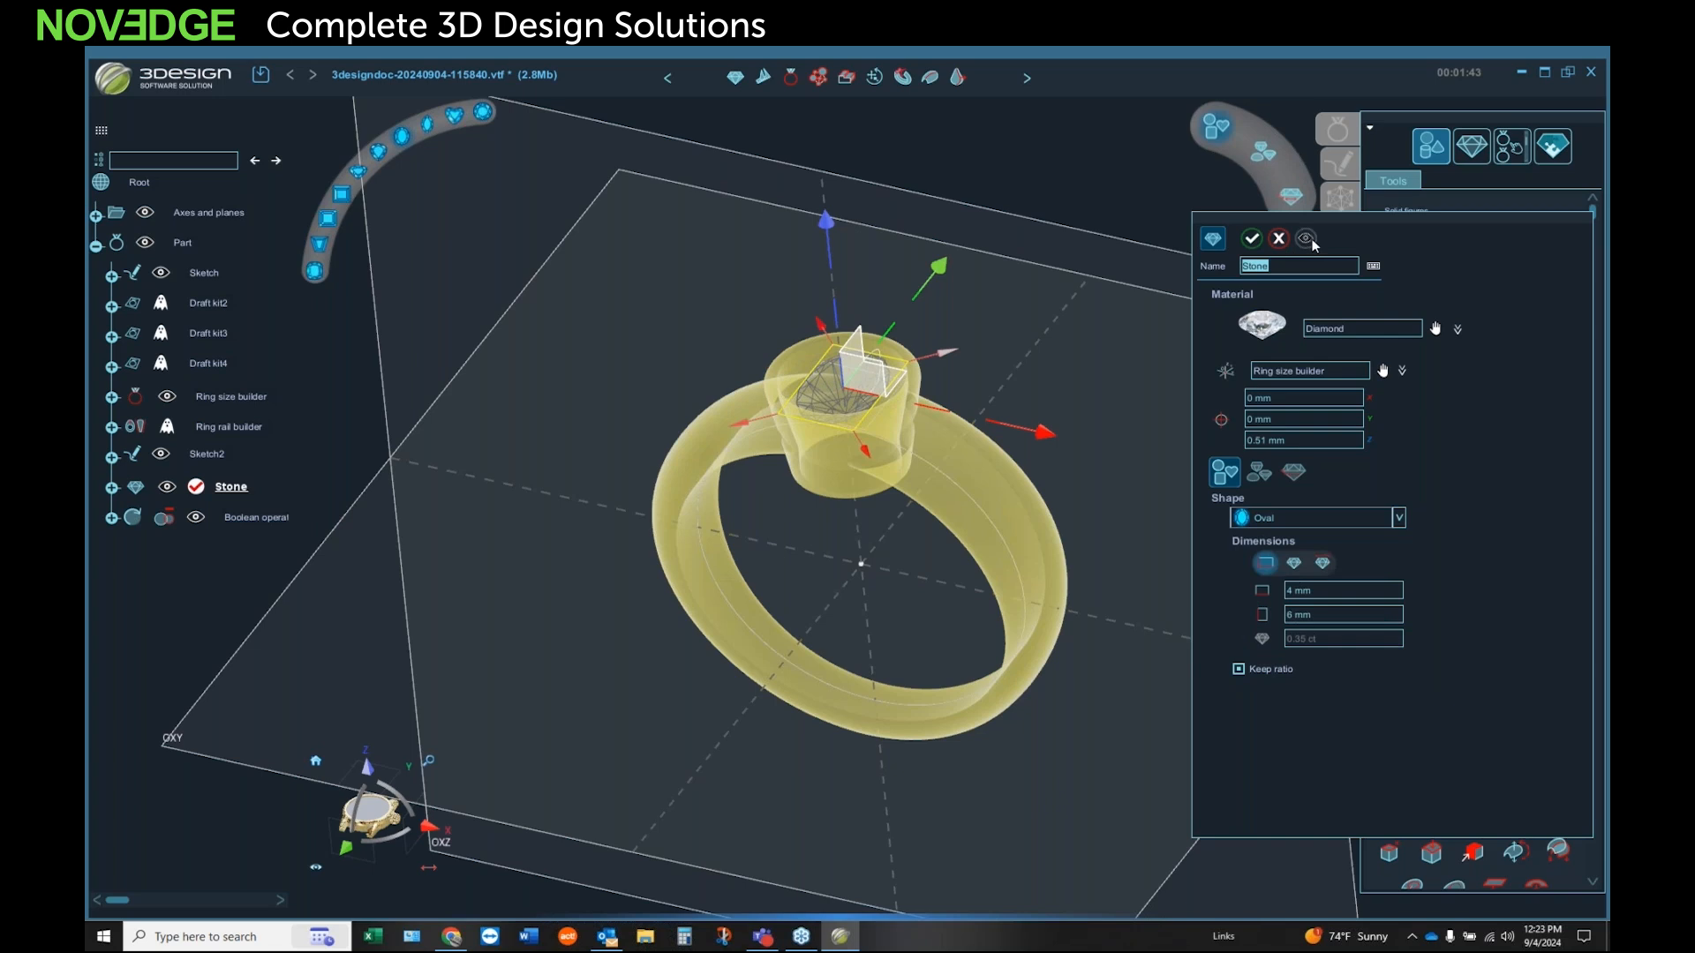
left_click(1253, 238)
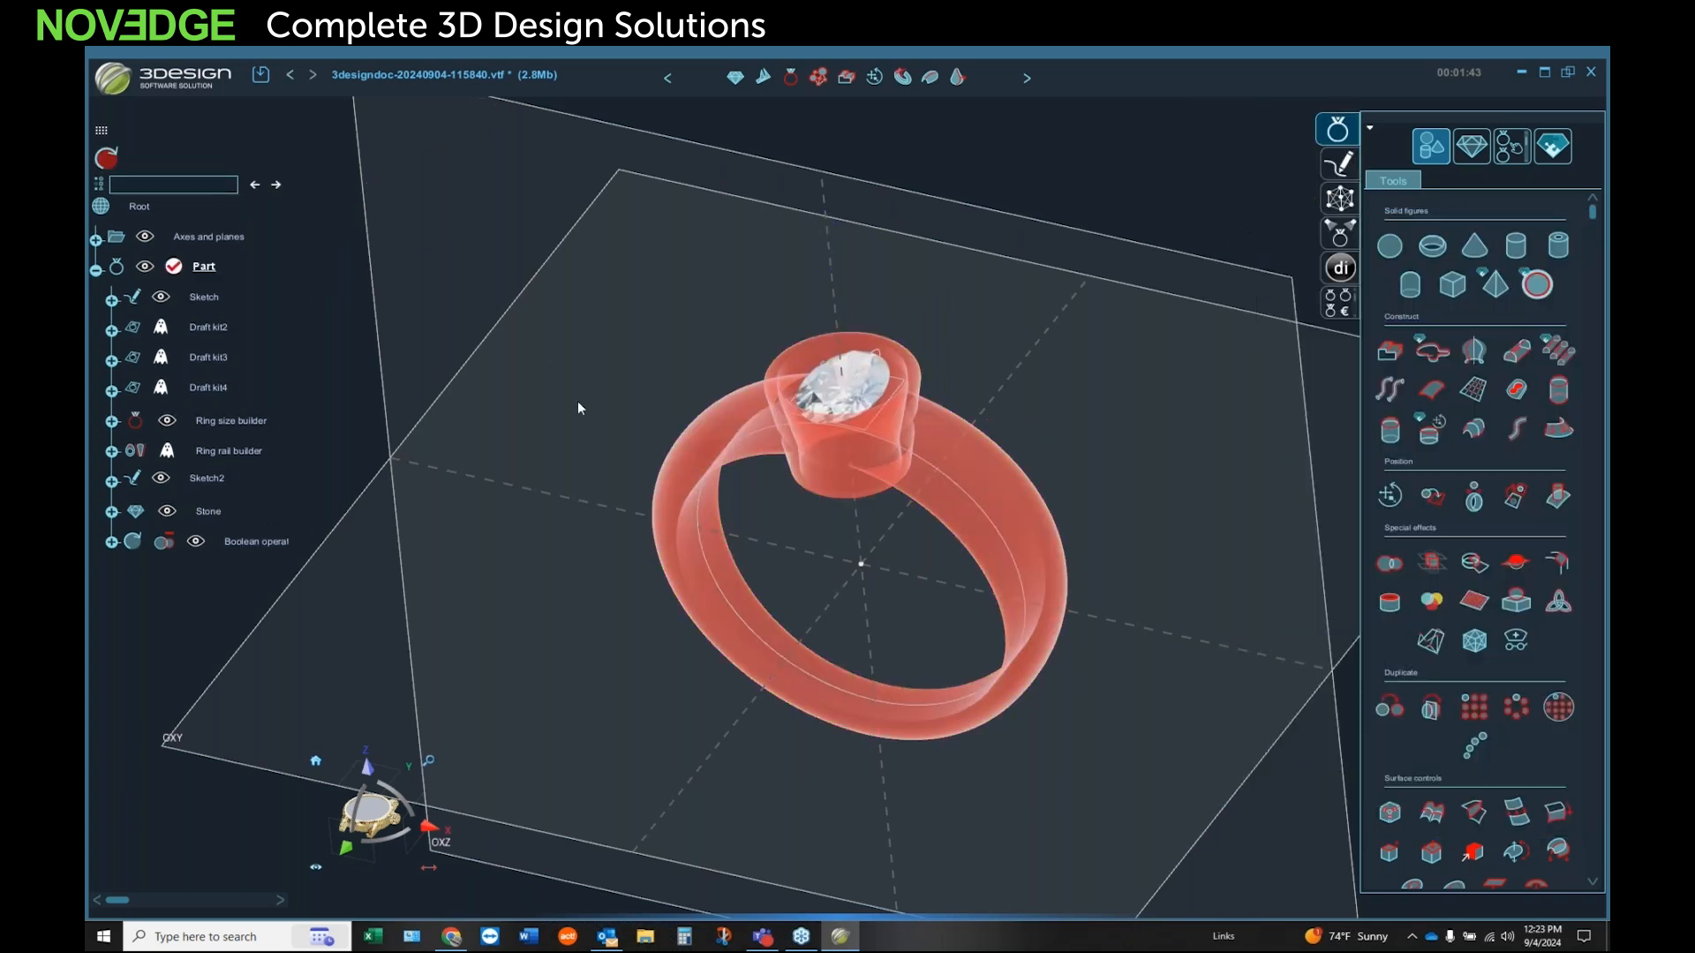
left_click(113, 160)
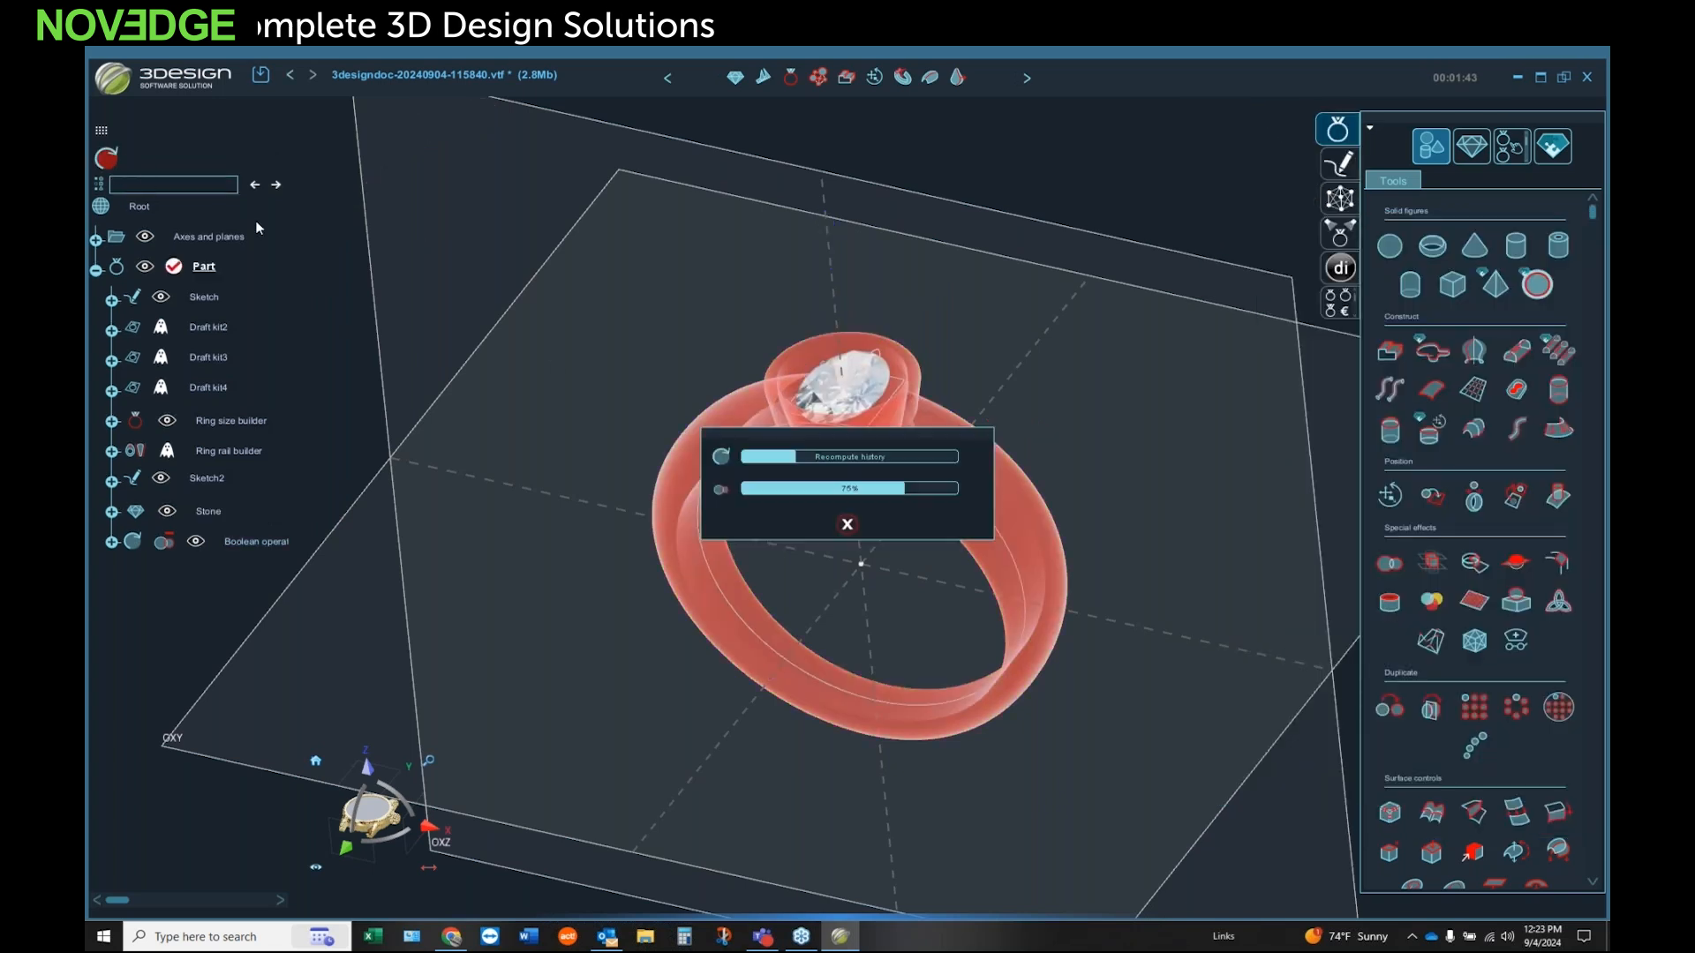
middle_click_drag(882, 376, 723, 328)
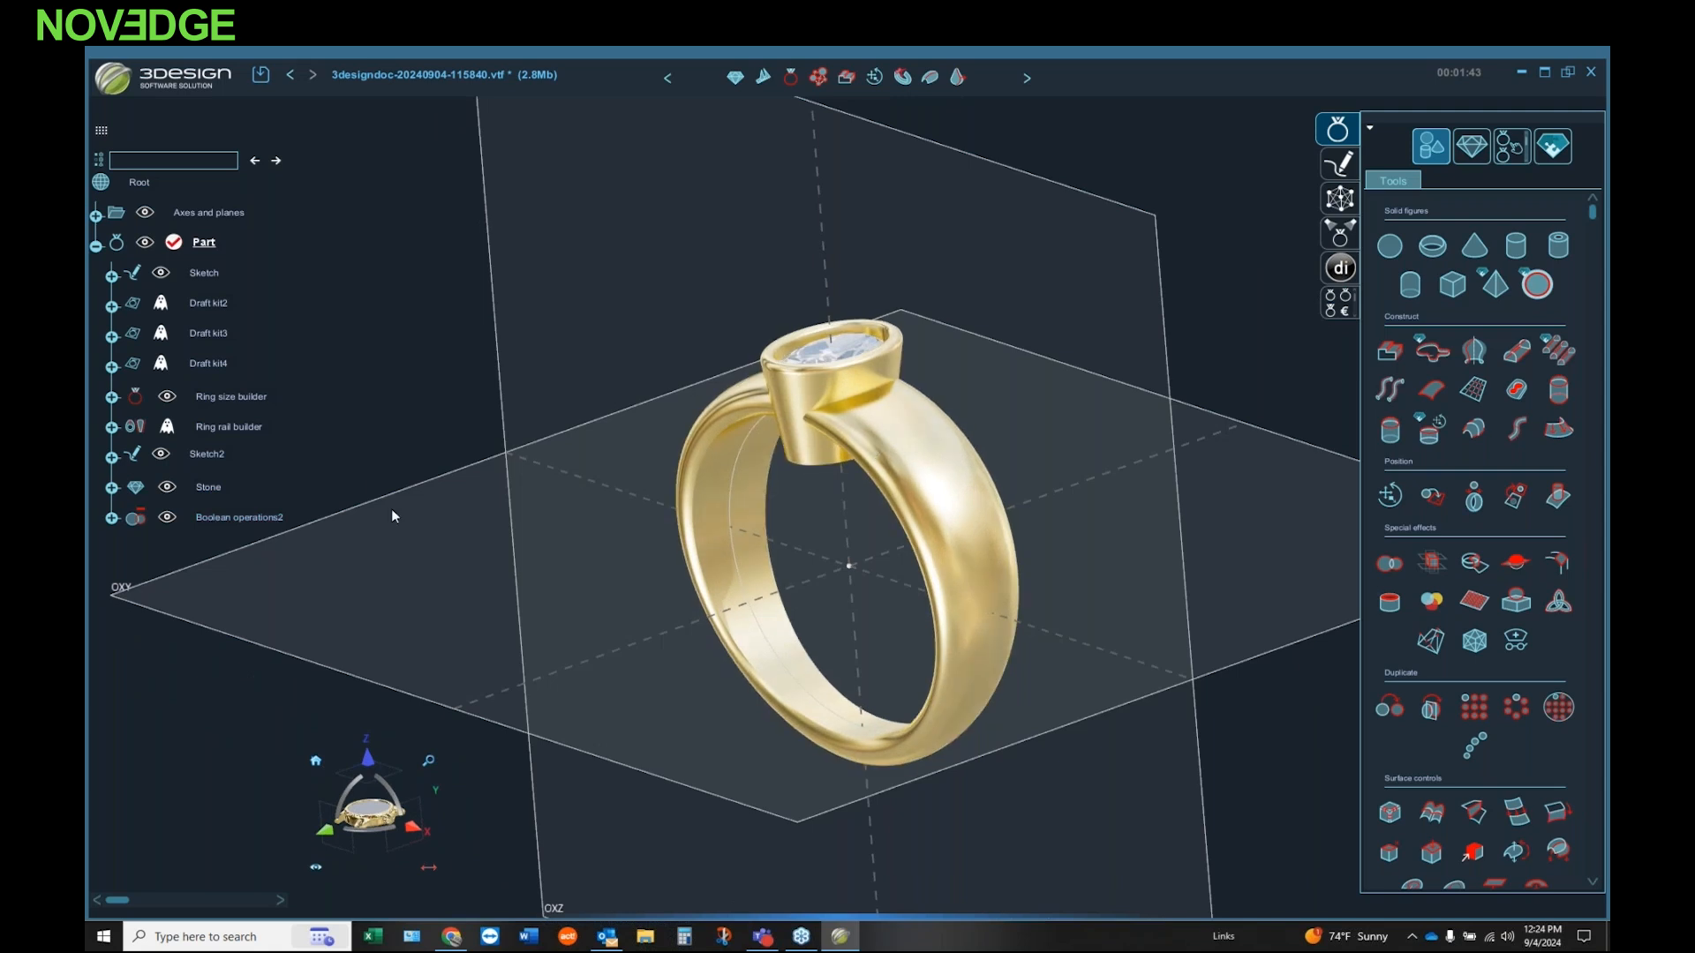
Step: Set the ring rail builder's side offsets to 4 mm top, 2.5 mm middle and 2 mm bottom, and recompute the model
left_click(227, 429)
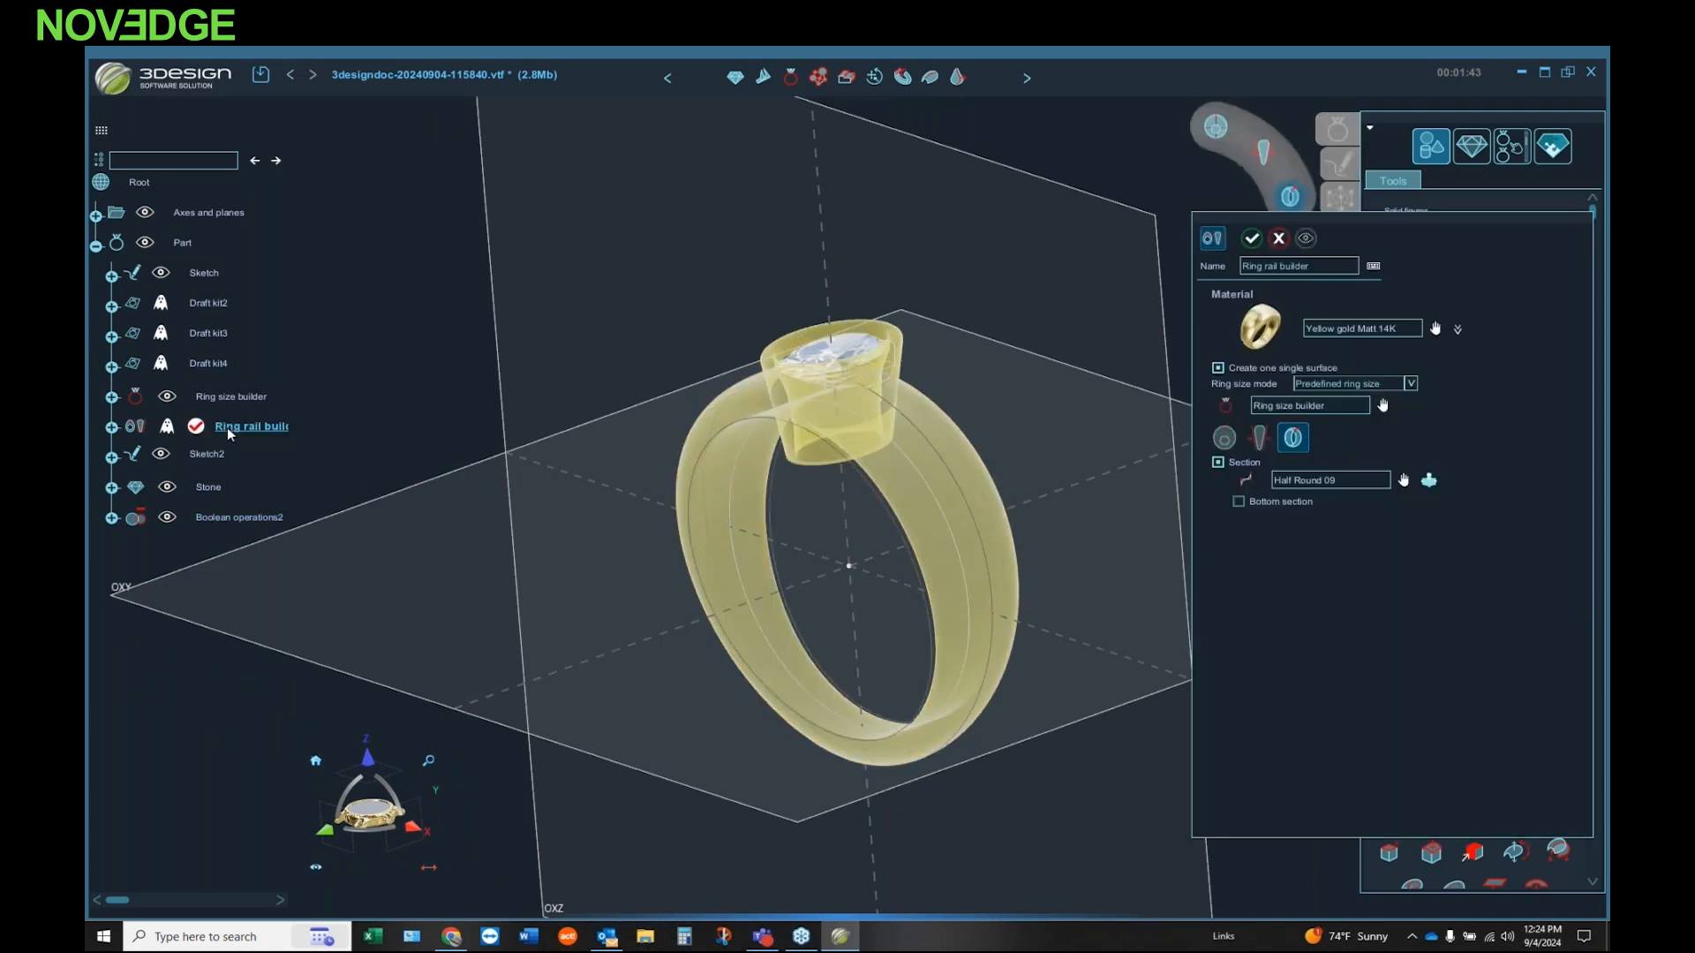
middle_click_drag(888, 662, 689, 631)
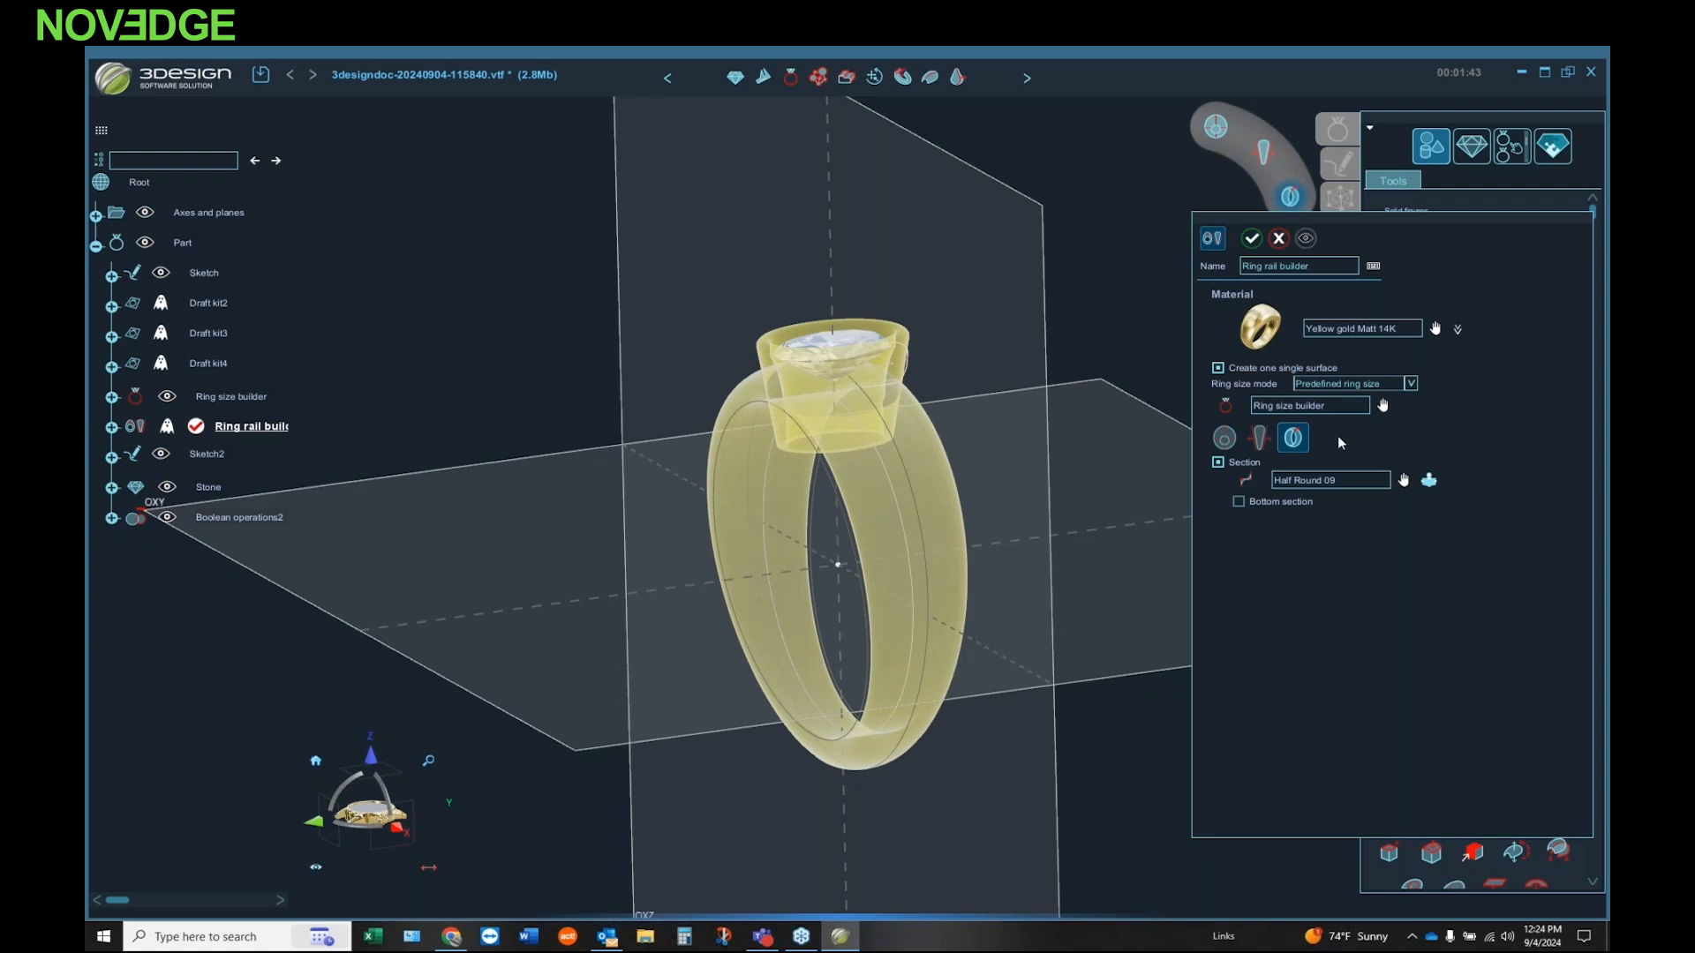
left_click(1258, 437)
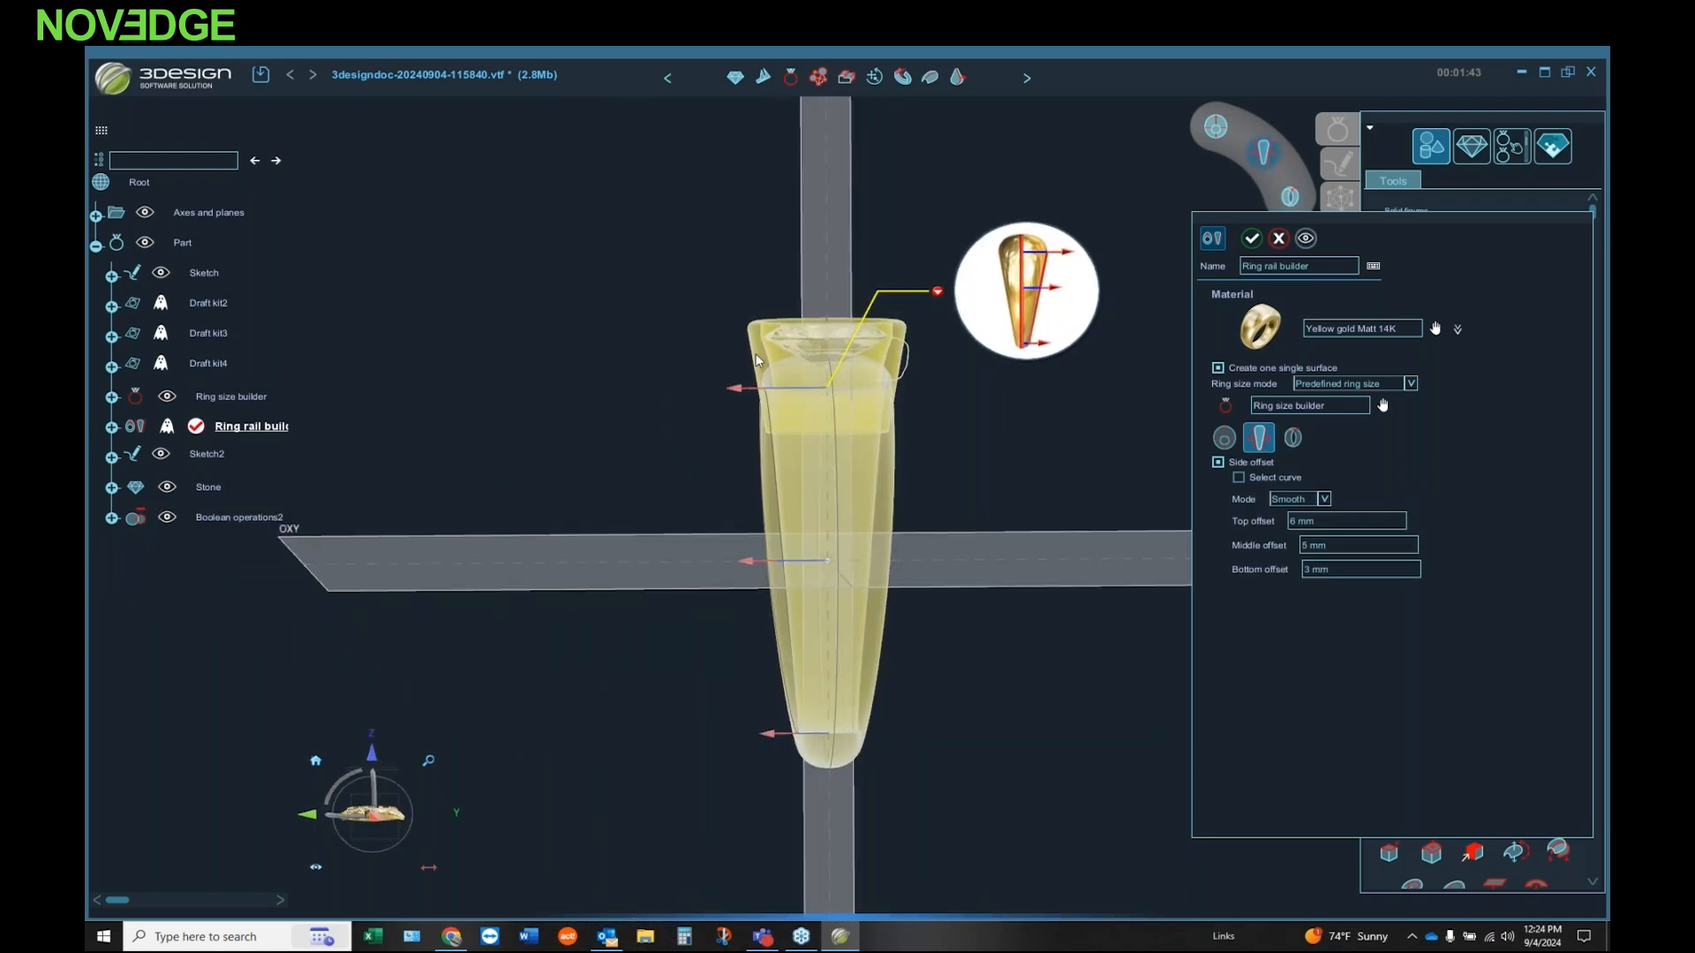
left_click_drag(736, 394, 756, 388)
left_click(1348, 525)
type("4")
left_click(1349, 543)
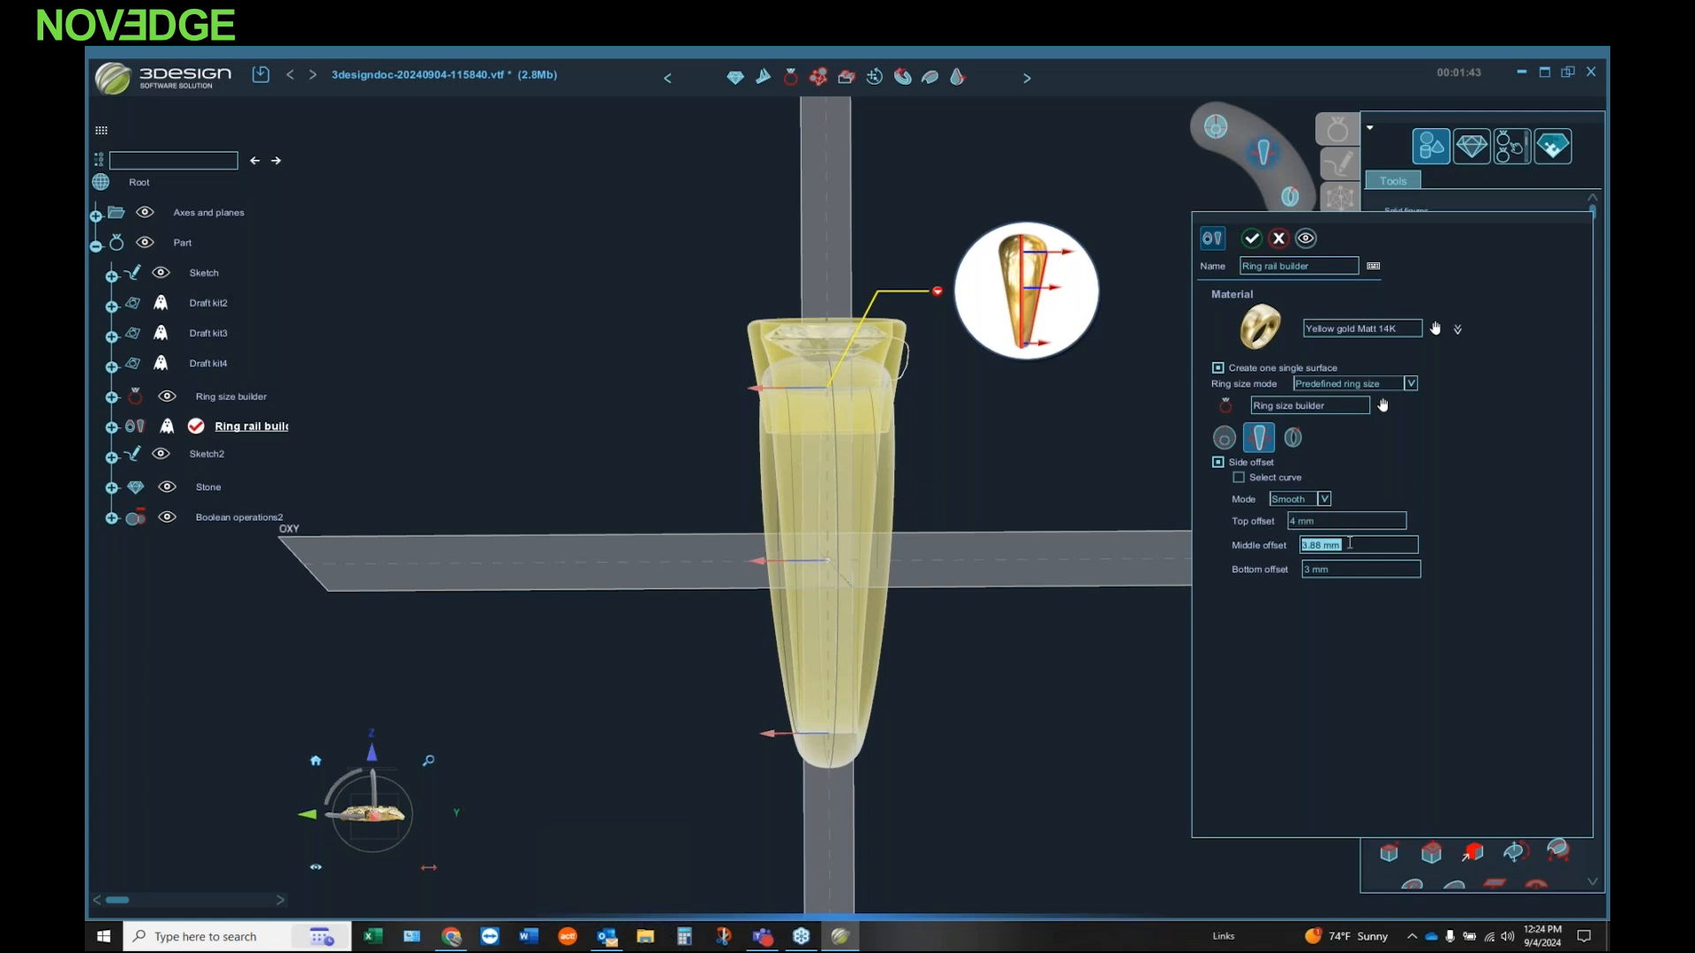
type("2")
left_click(1349, 575)
type("2")
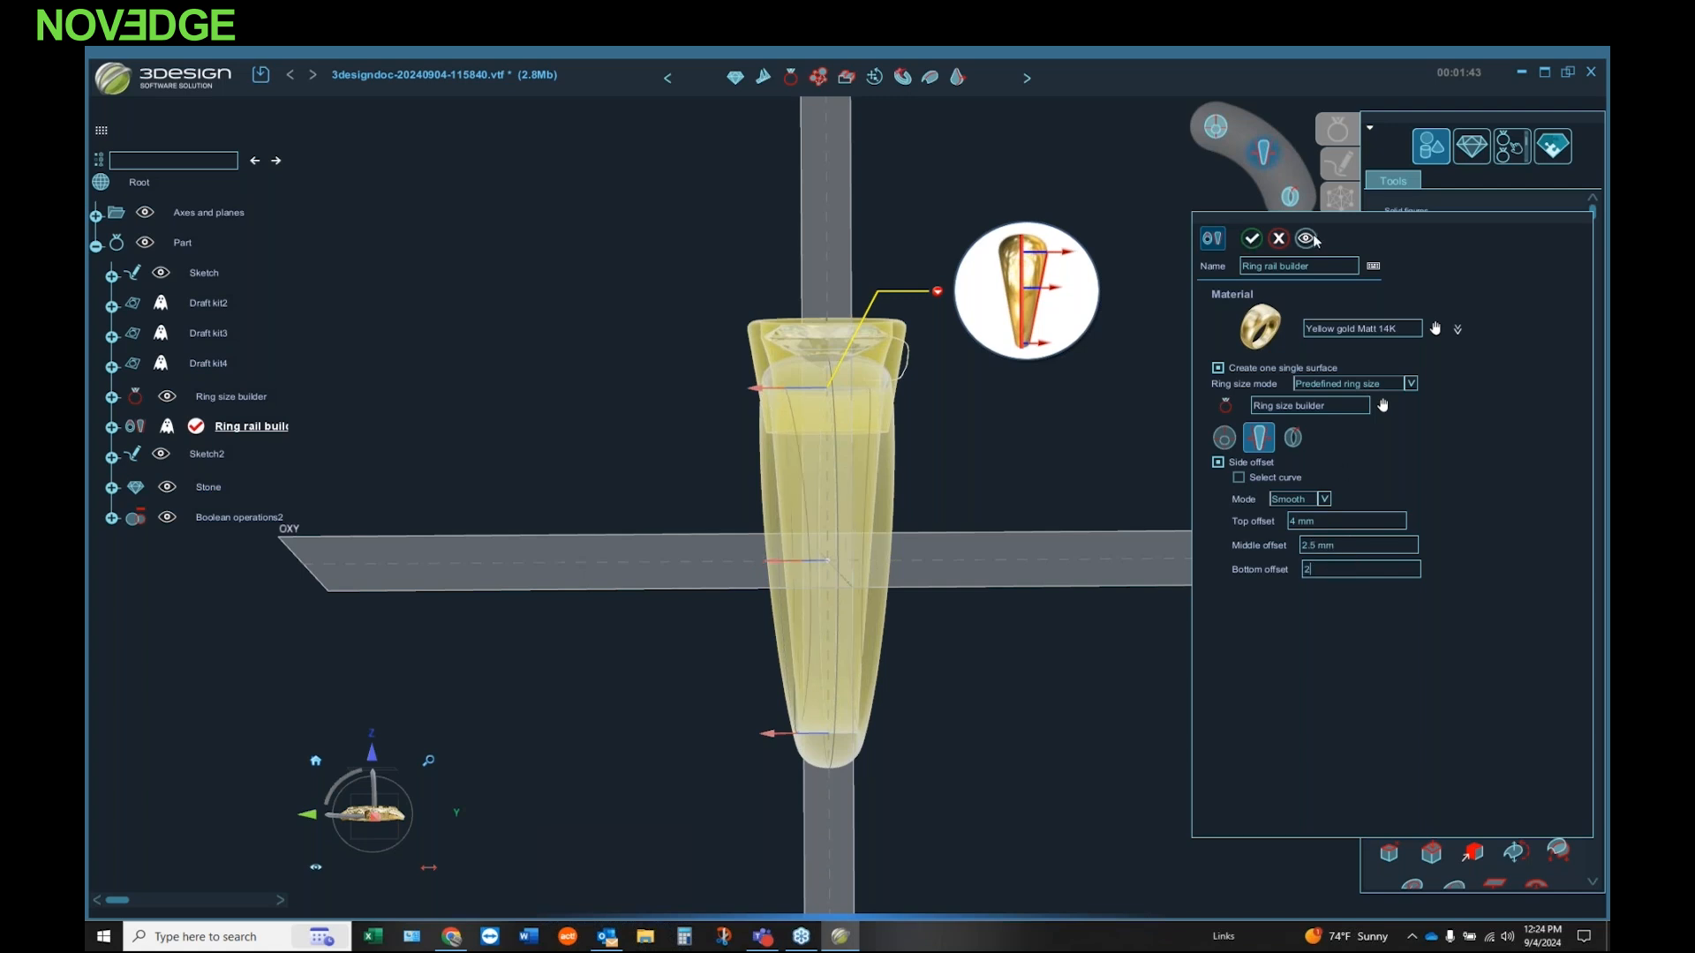
left_click(1250, 239)
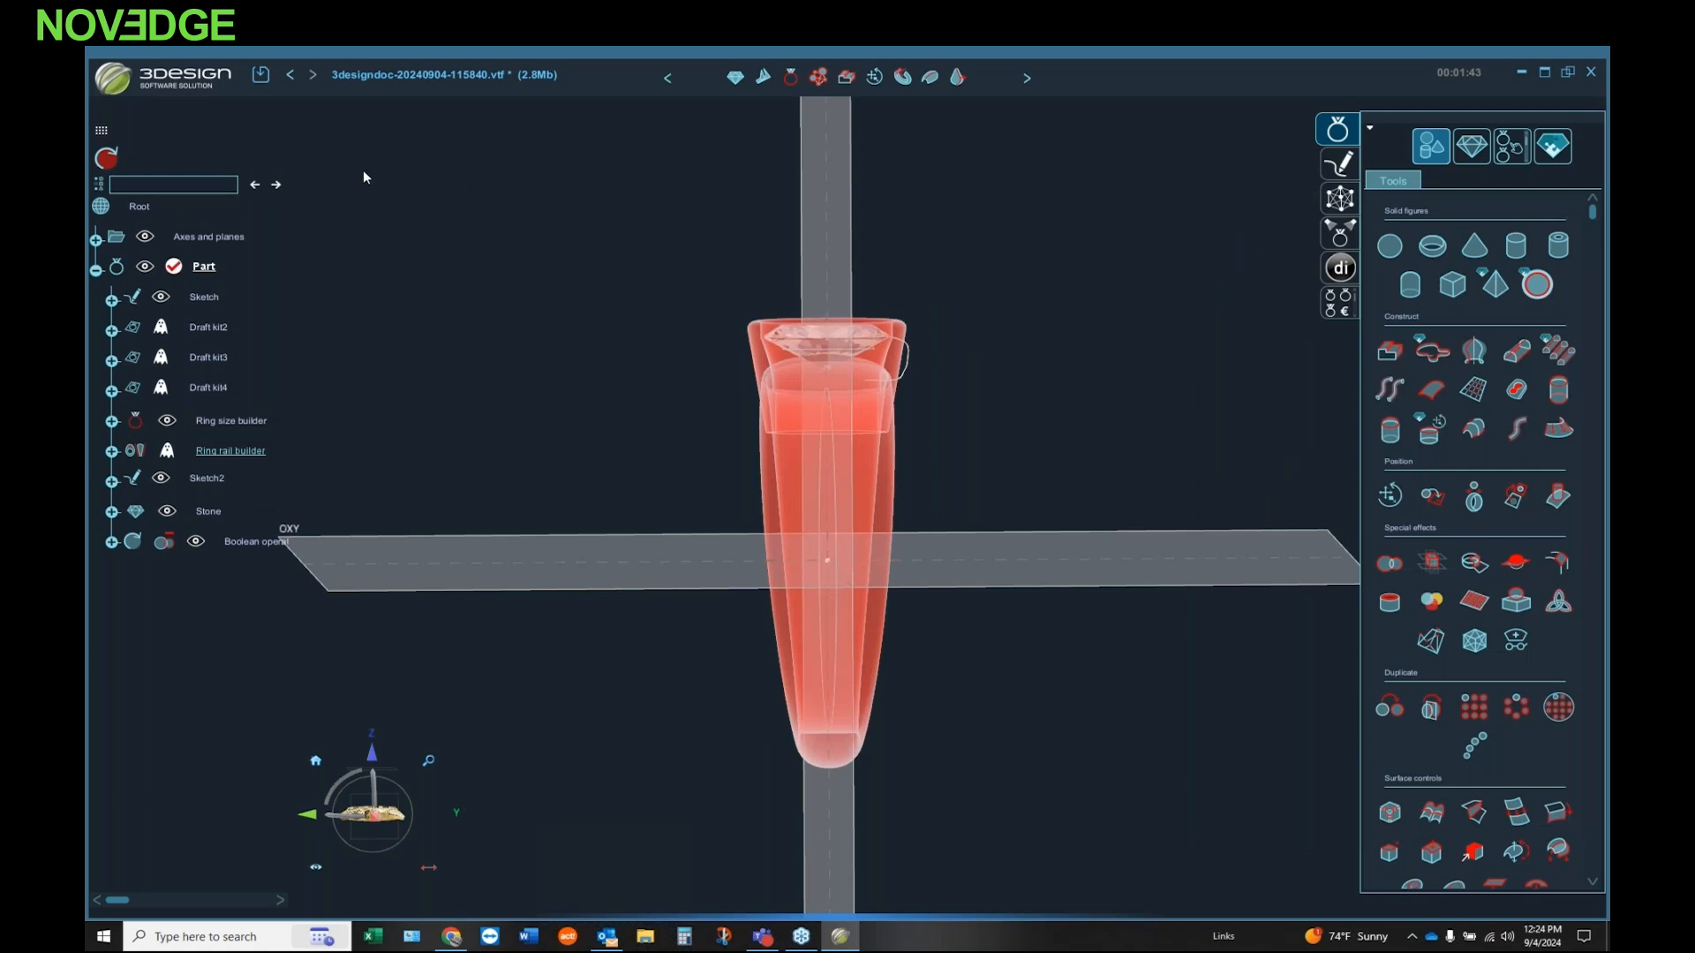
left_click(106, 158)
middle_click_drag(519, 366, 711, 474)
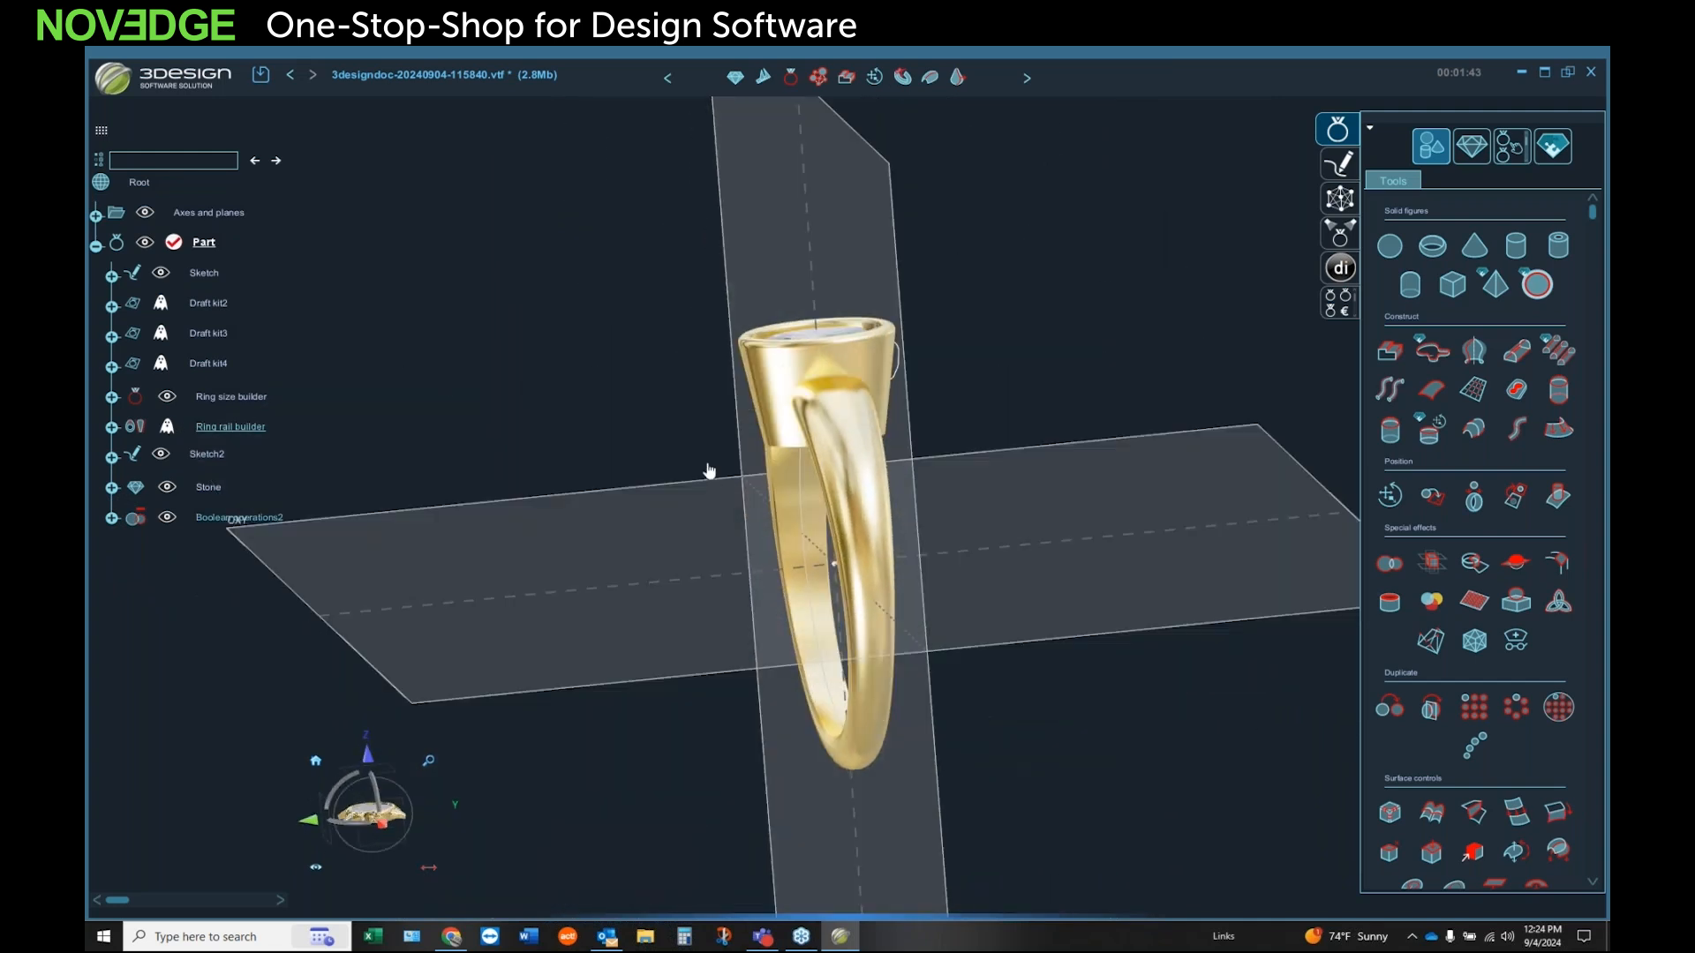
Step: Set the ring rail builder's side offsets to 4.5 mm top, 3 mm middle and 2.5 mm bottom, and recompute the model
double_click(260, 428)
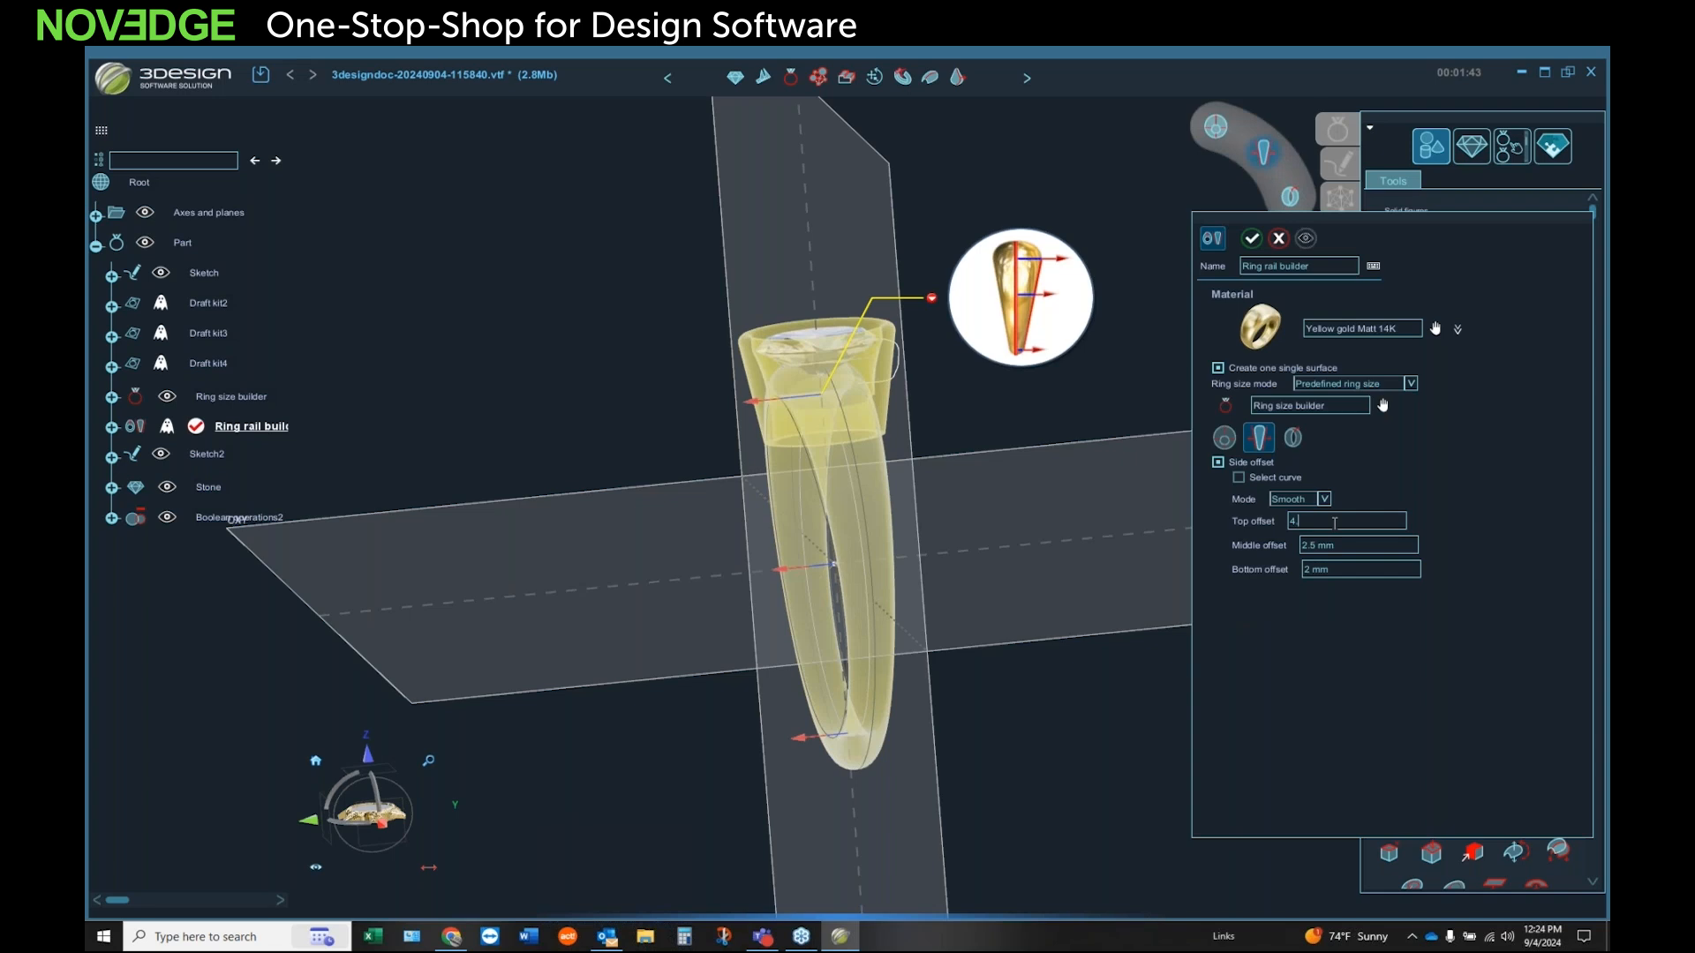
left_click(1341, 545)
type("3")
left_click(1351, 567)
type("2.5")
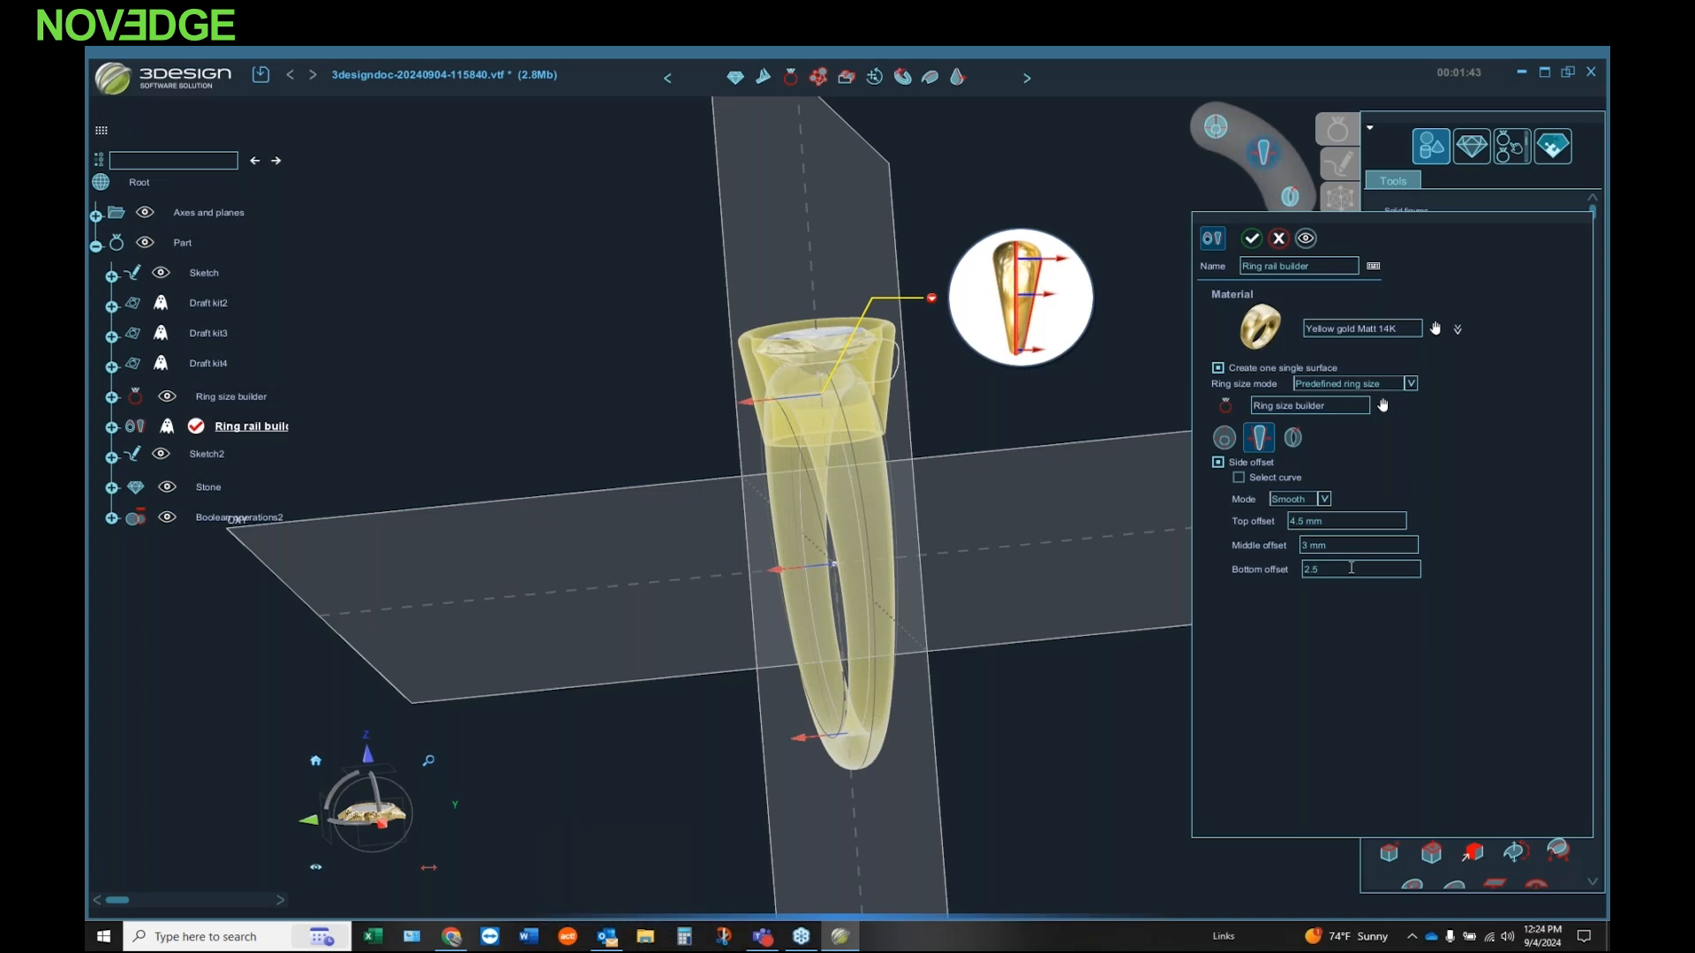
left_click(1251, 238)
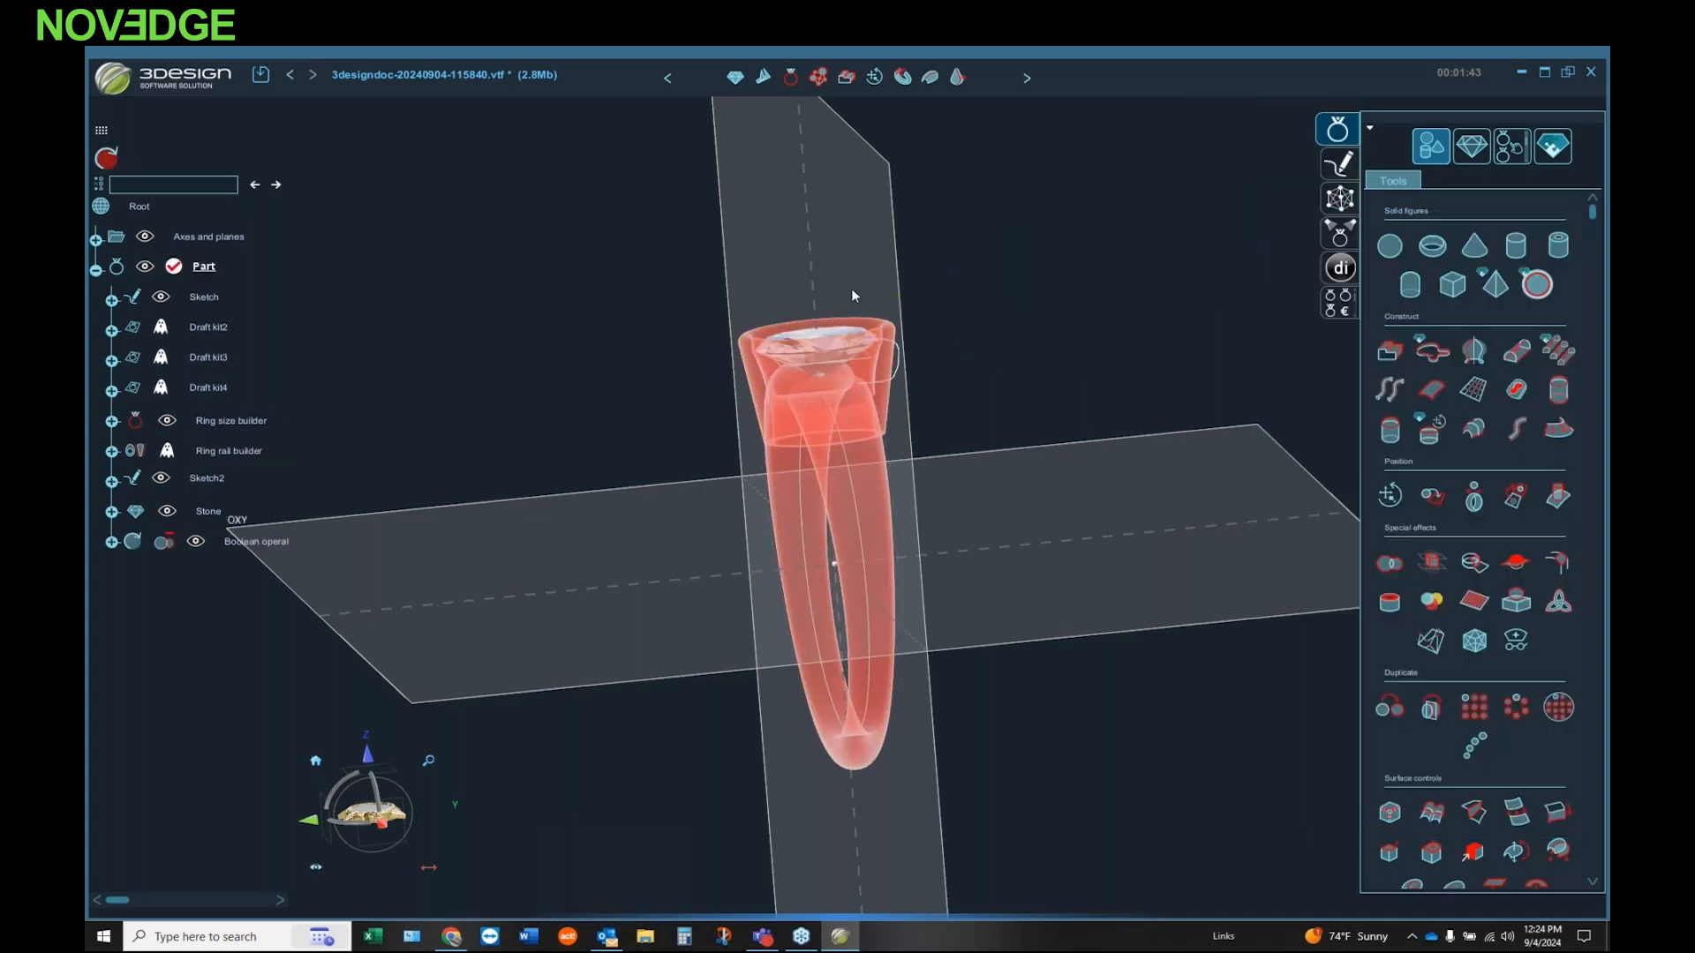
left_click(107, 160)
Step: Examine the oval bezel, its joint with the band and the narrowed shank from several angles
middle_click_drag(544, 455, 962, 307)
middle_click_drag(808, 484, 858, 534)
scroll(866, 433, "up", 4)
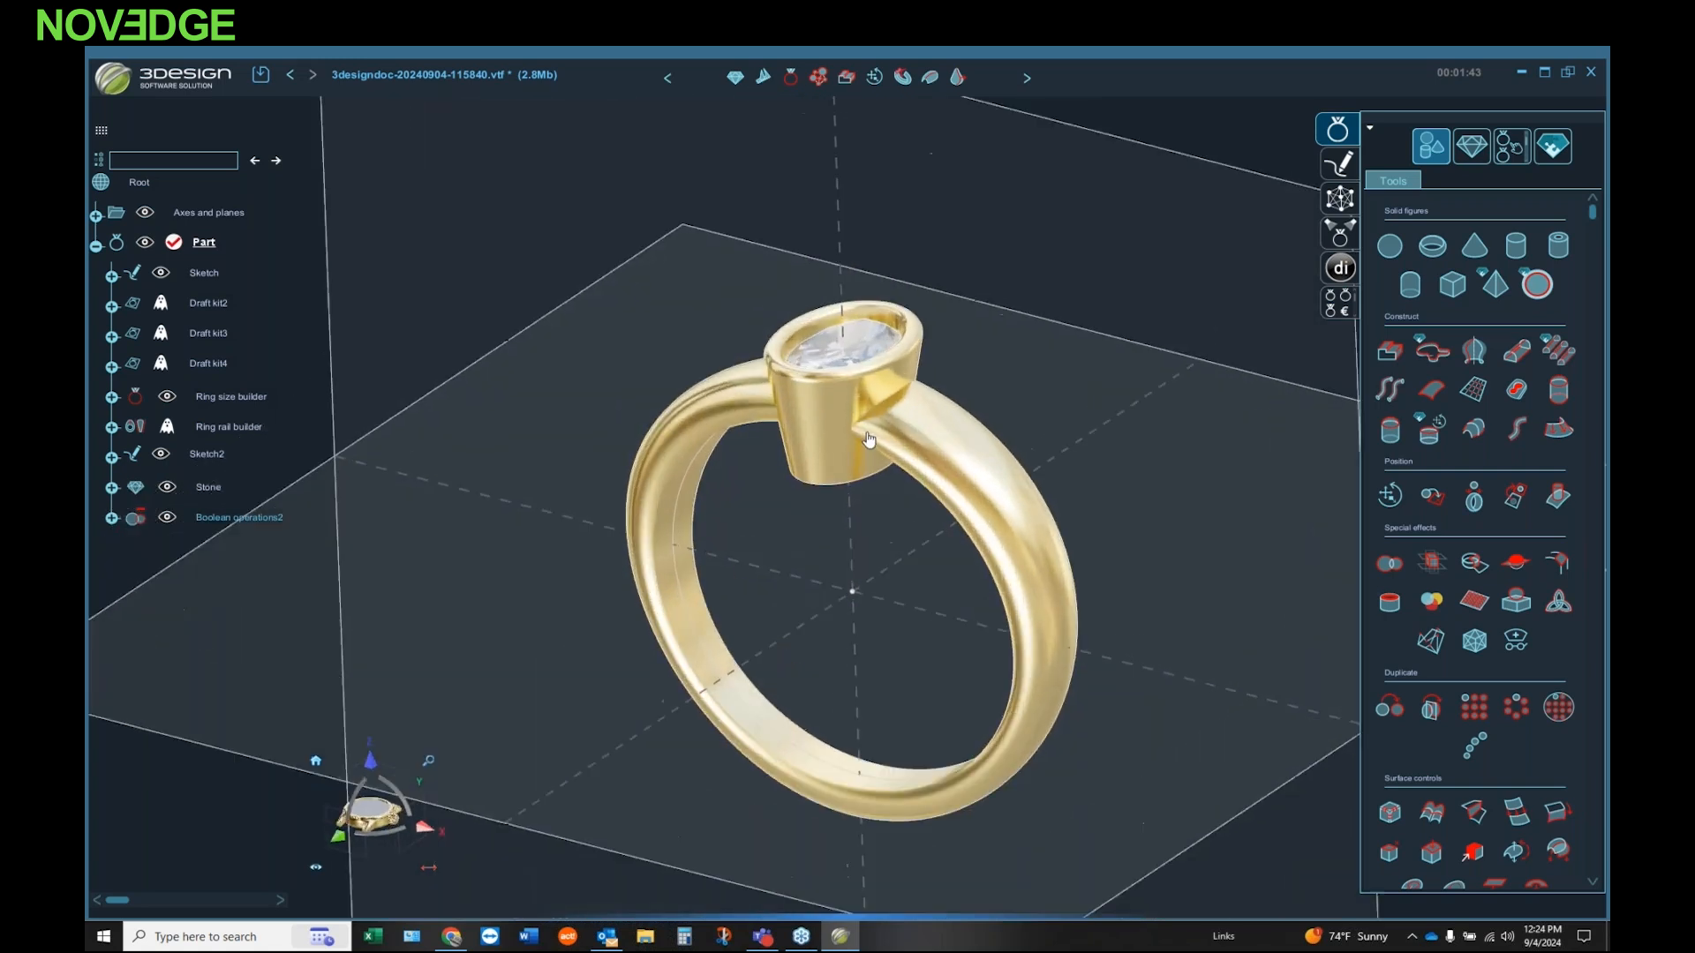
middle_click_drag(951, 390, 805, 422)
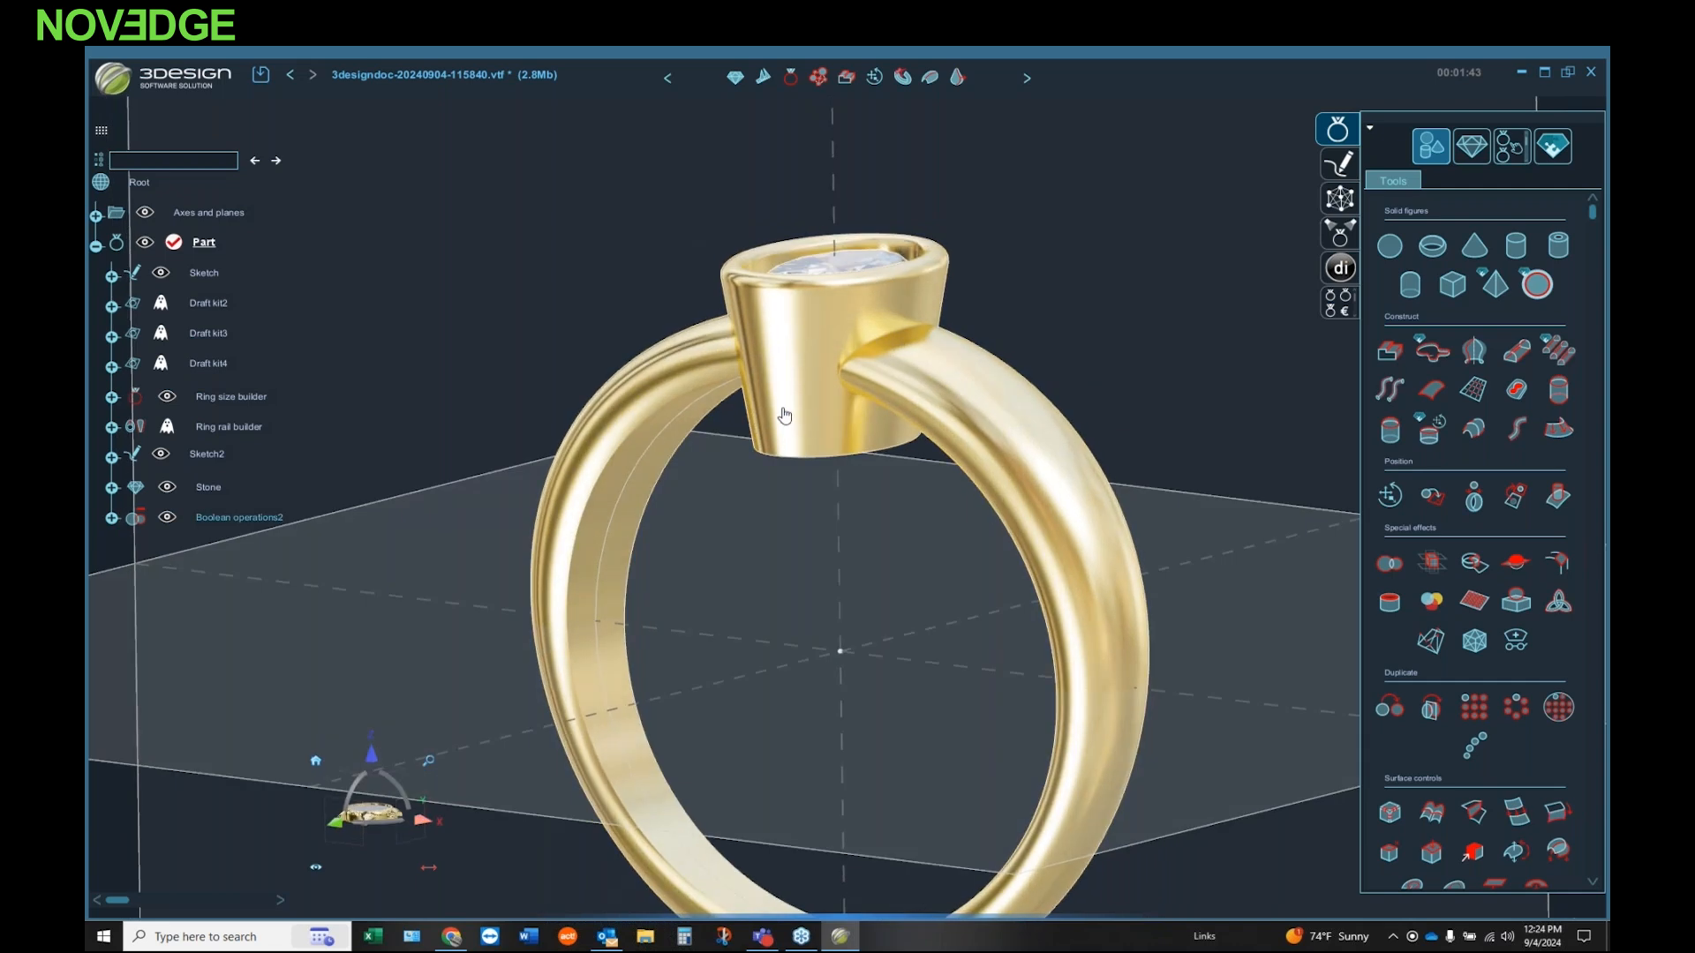
mouse_move(784, 415)
middle_mouse_down()
mouse_move(749, 497)
mouse_move(791, 393)
middle_mouse_up()
scroll(732, 418, "down", 4)
mouse_move(805, 523)
middle_mouse_down()
mouse_move(768, 541)
mouse_move(791, 568)
mouse_move(776, 569)
mouse_move(775, 532)
middle_mouse_up()
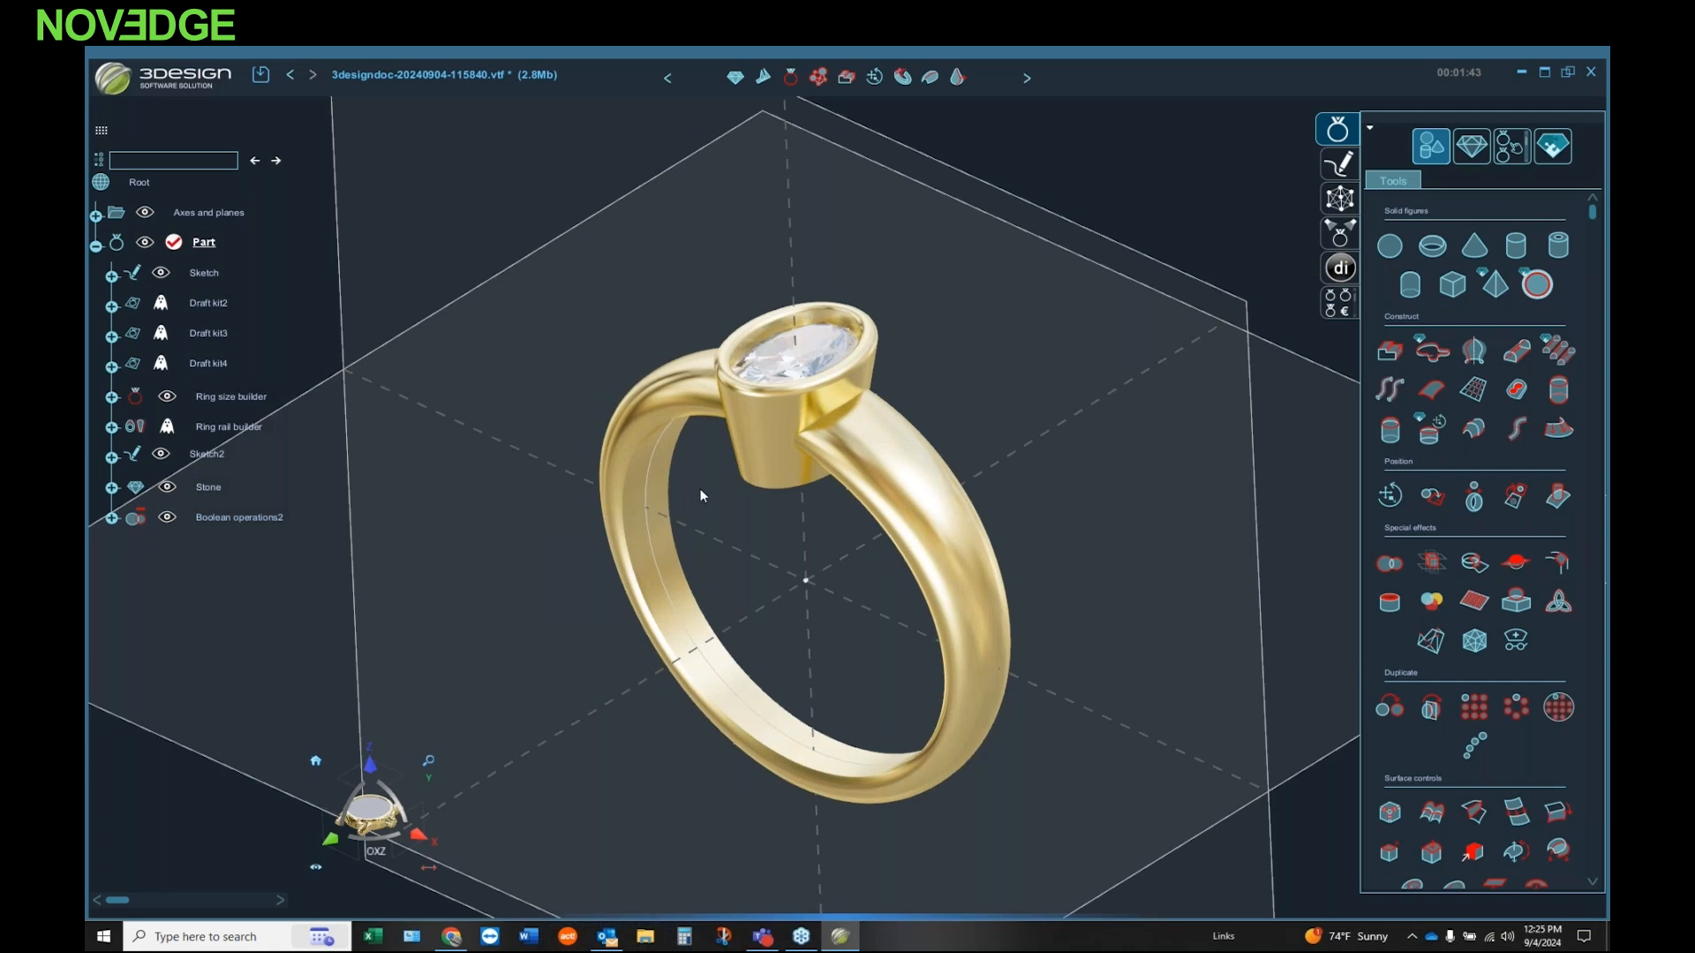
mouse_move(624, 409)
middle_mouse_down()
mouse_move(621, 288)
mouse_move(609, 423)
middle_mouse_up()
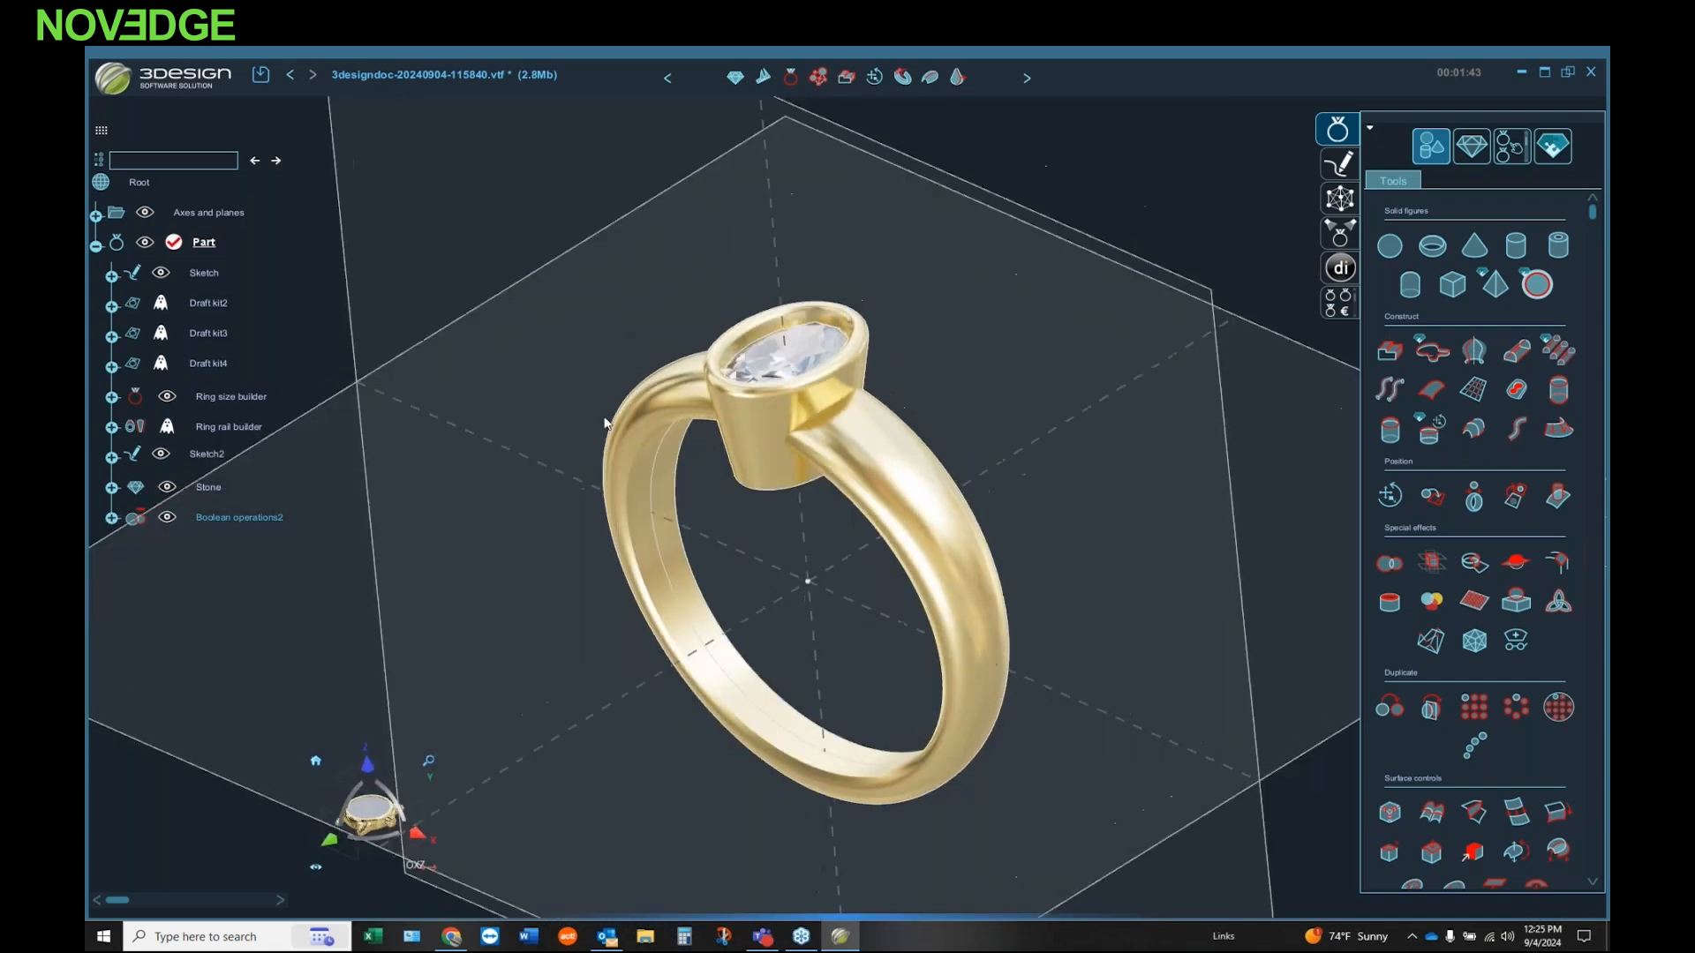
scroll(783, 466, "up", 2)
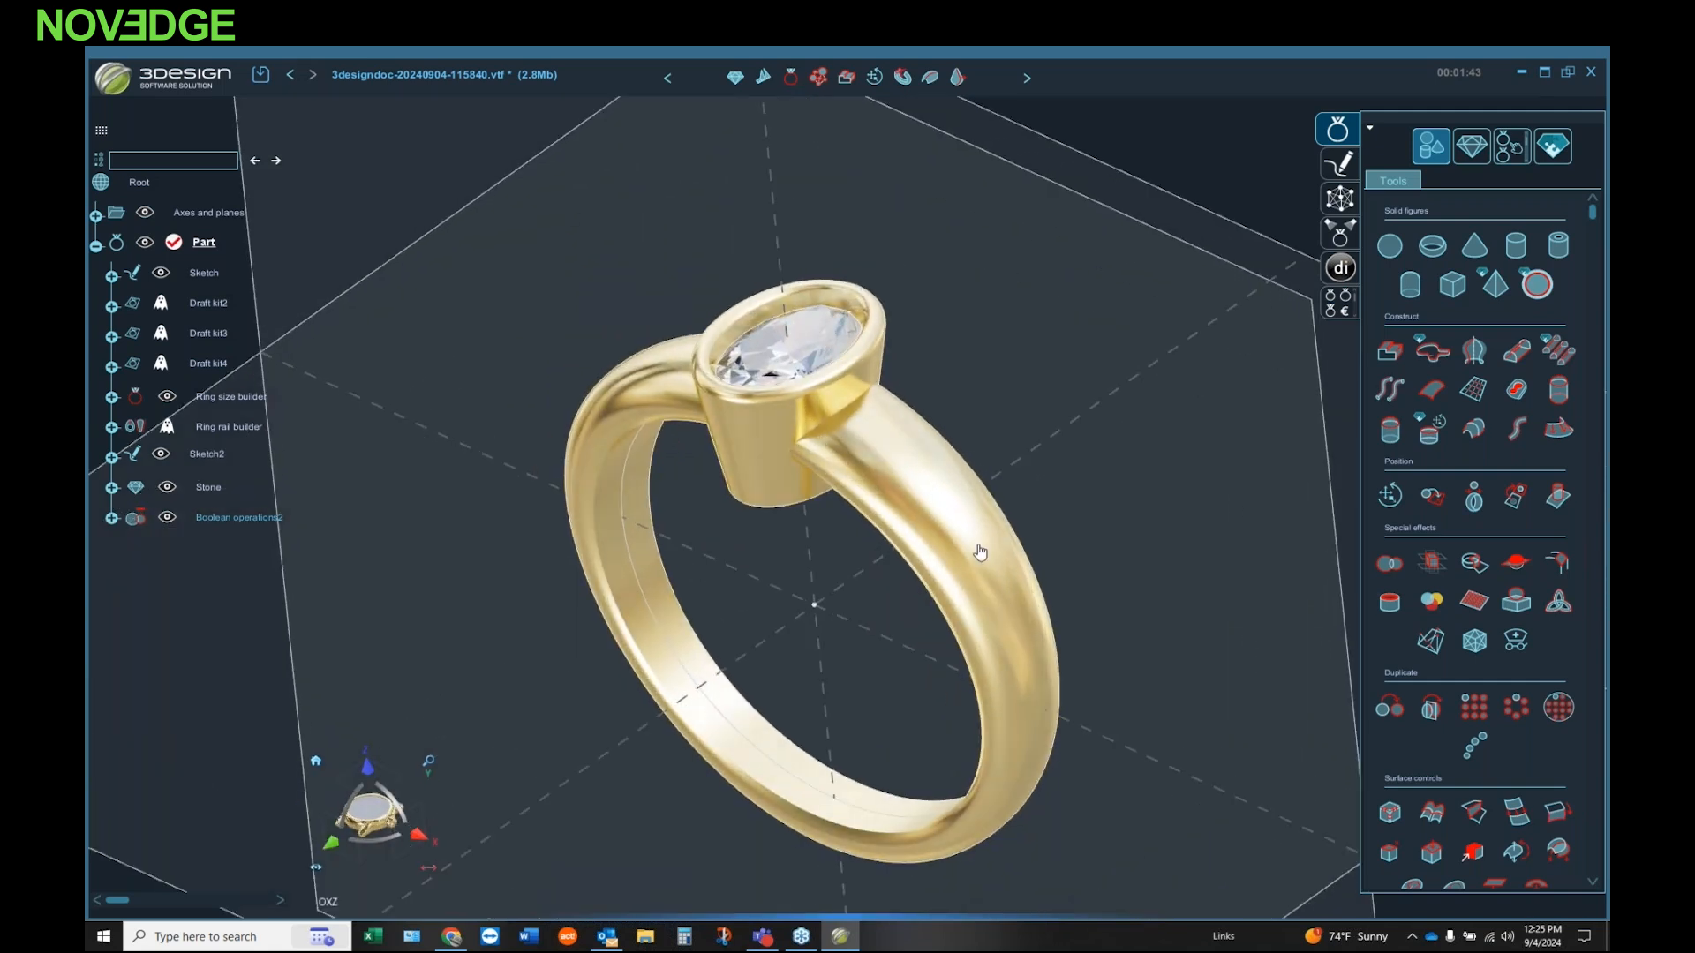
middle_click_drag(976, 554, 929, 448)
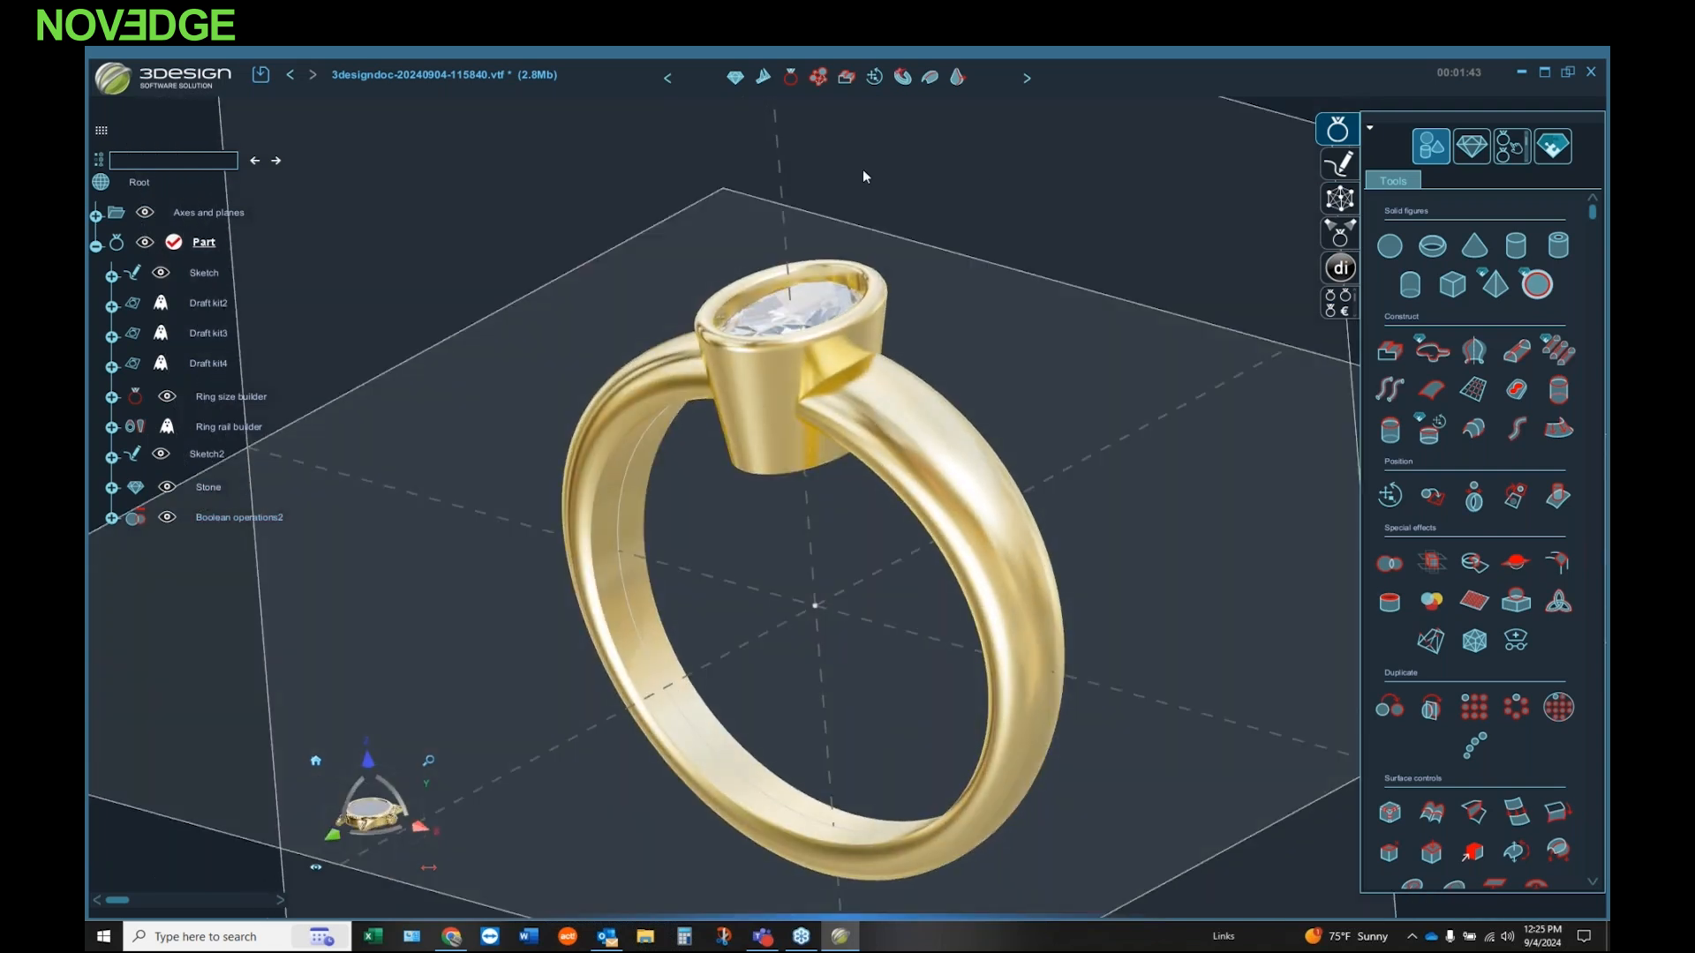
Step: Start Extract uv curves on the joined ring, pick one side's outer band face, and slide the iso curve across it at u
left_click(901, 429)
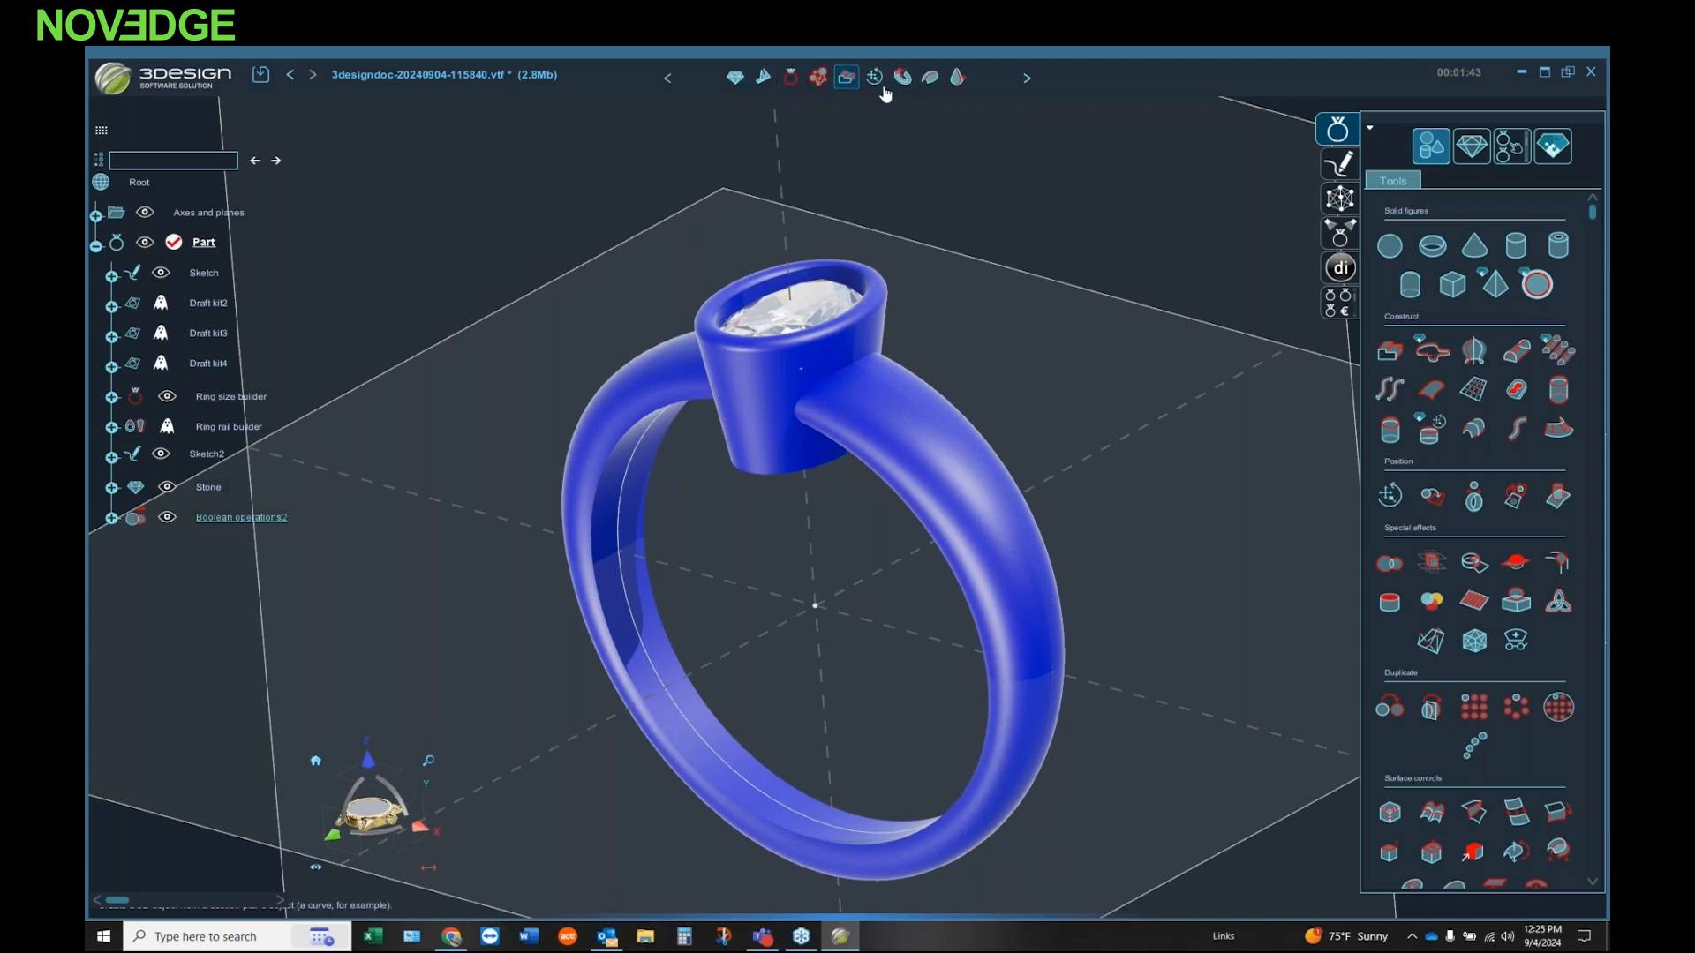
left_click(931, 79)
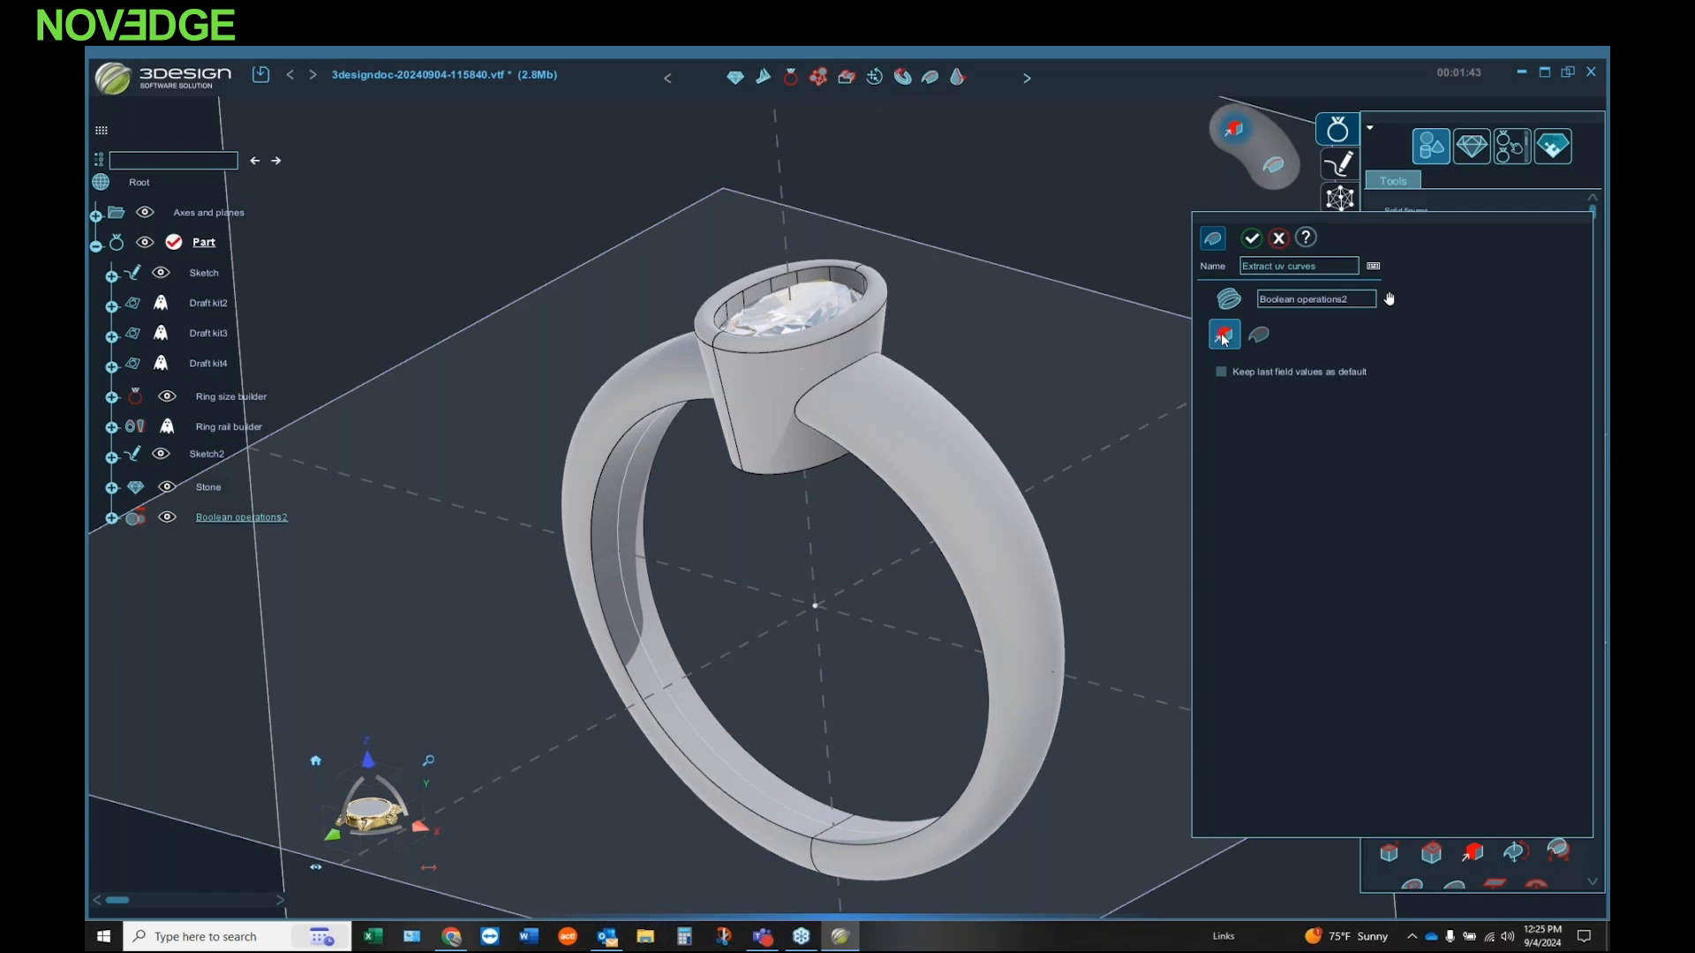
left_click(948, 427)
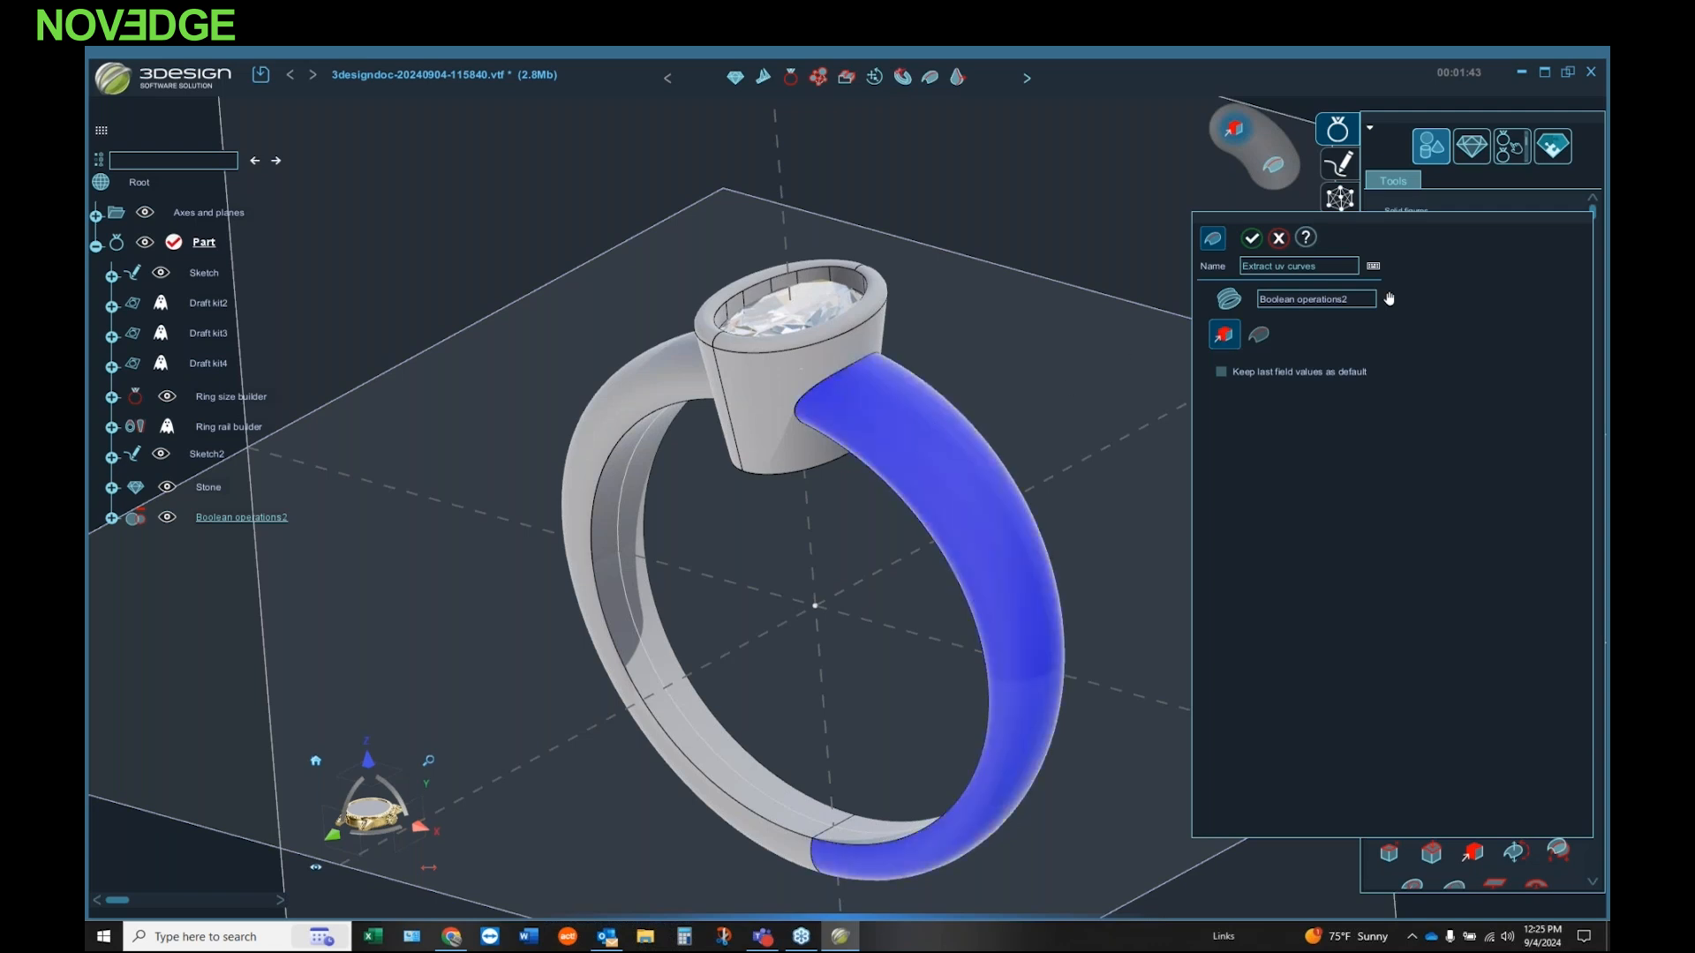
left_click(1259, 341)
middle_click_drag(752, 510, 685, 350)
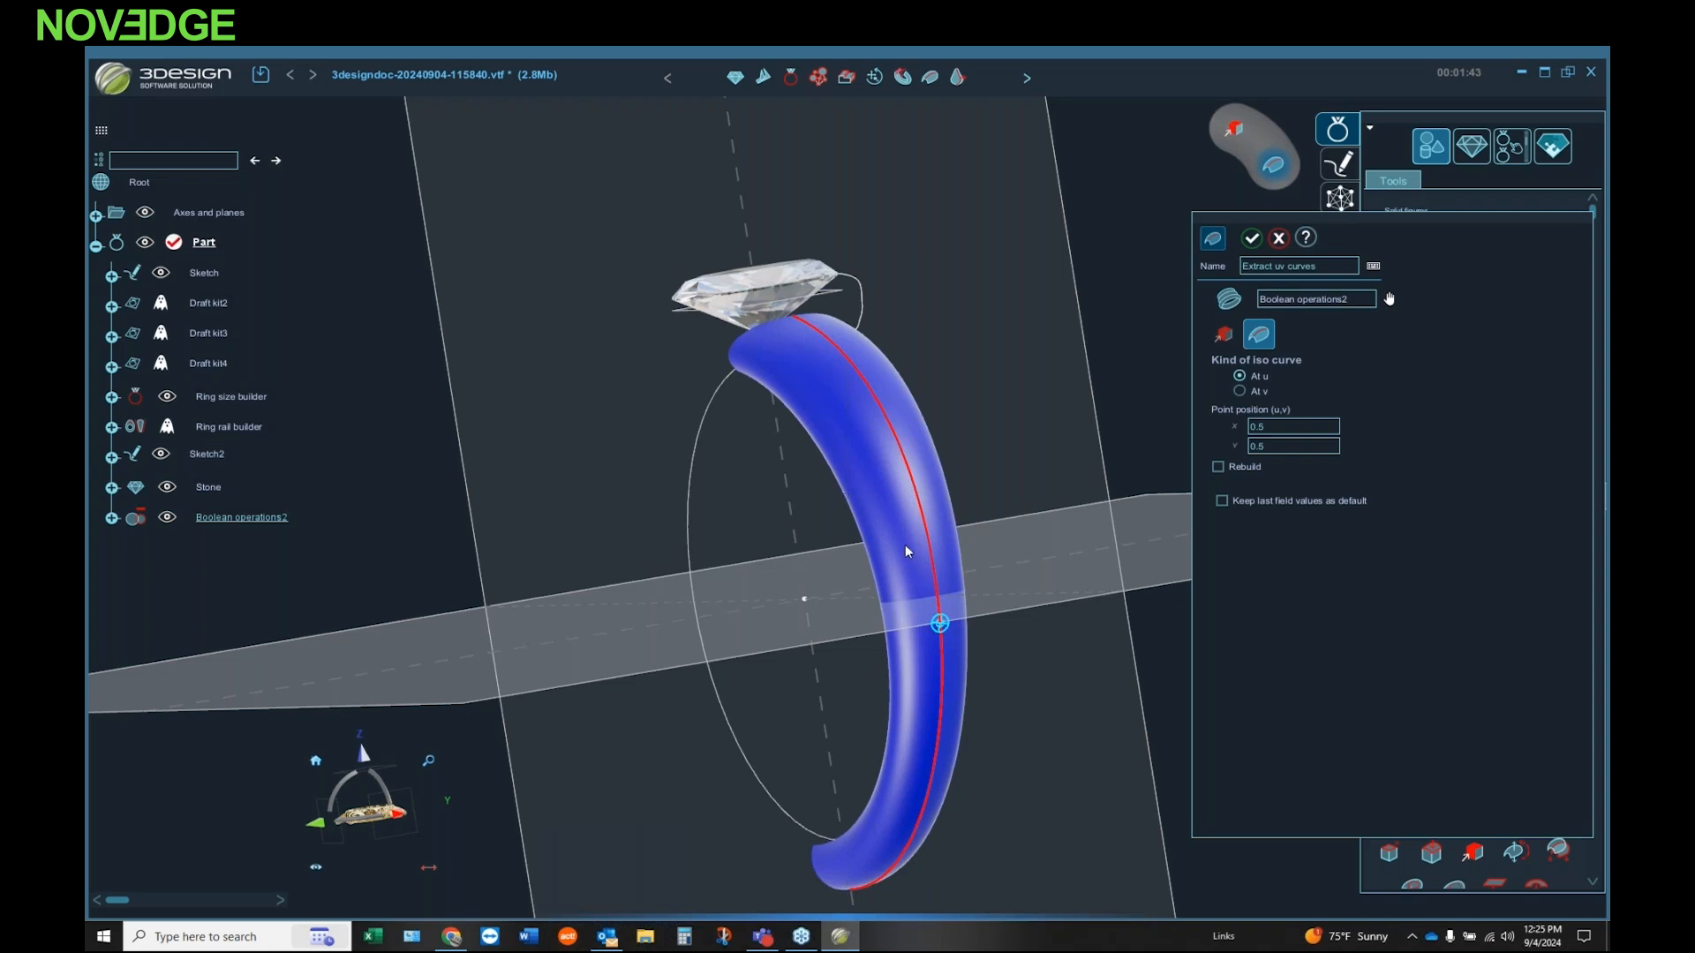
left_click_drag(941, 624, 901, 623)
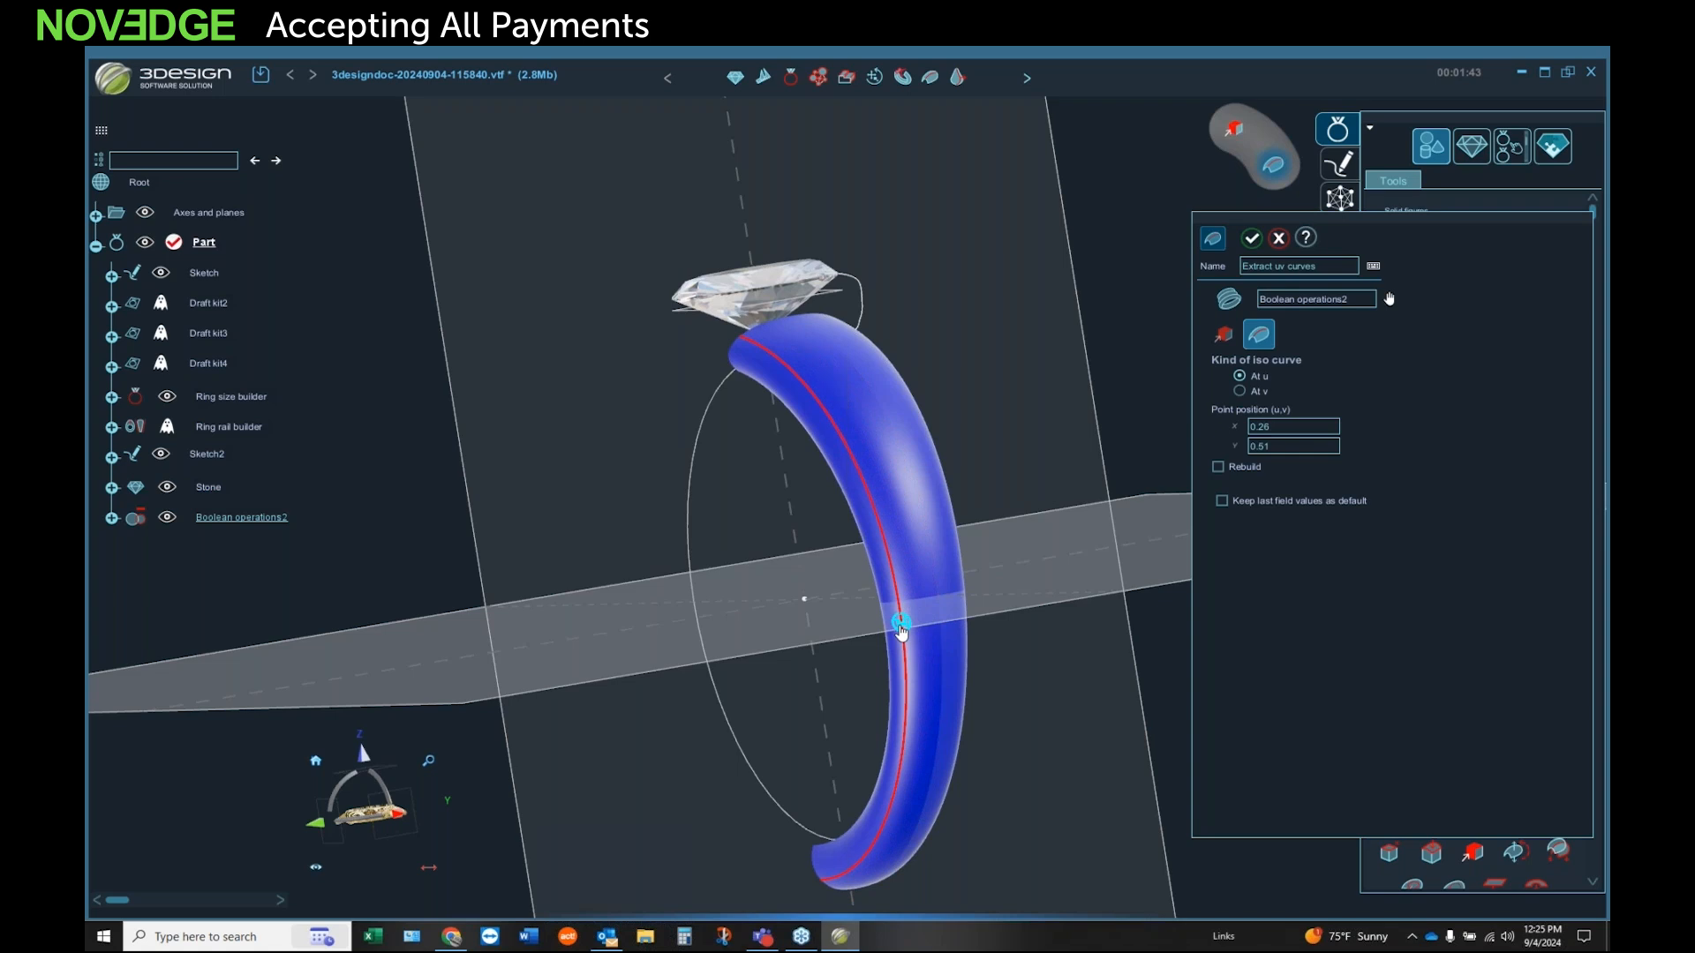
left_click_drag(900, 626, 941, 614)
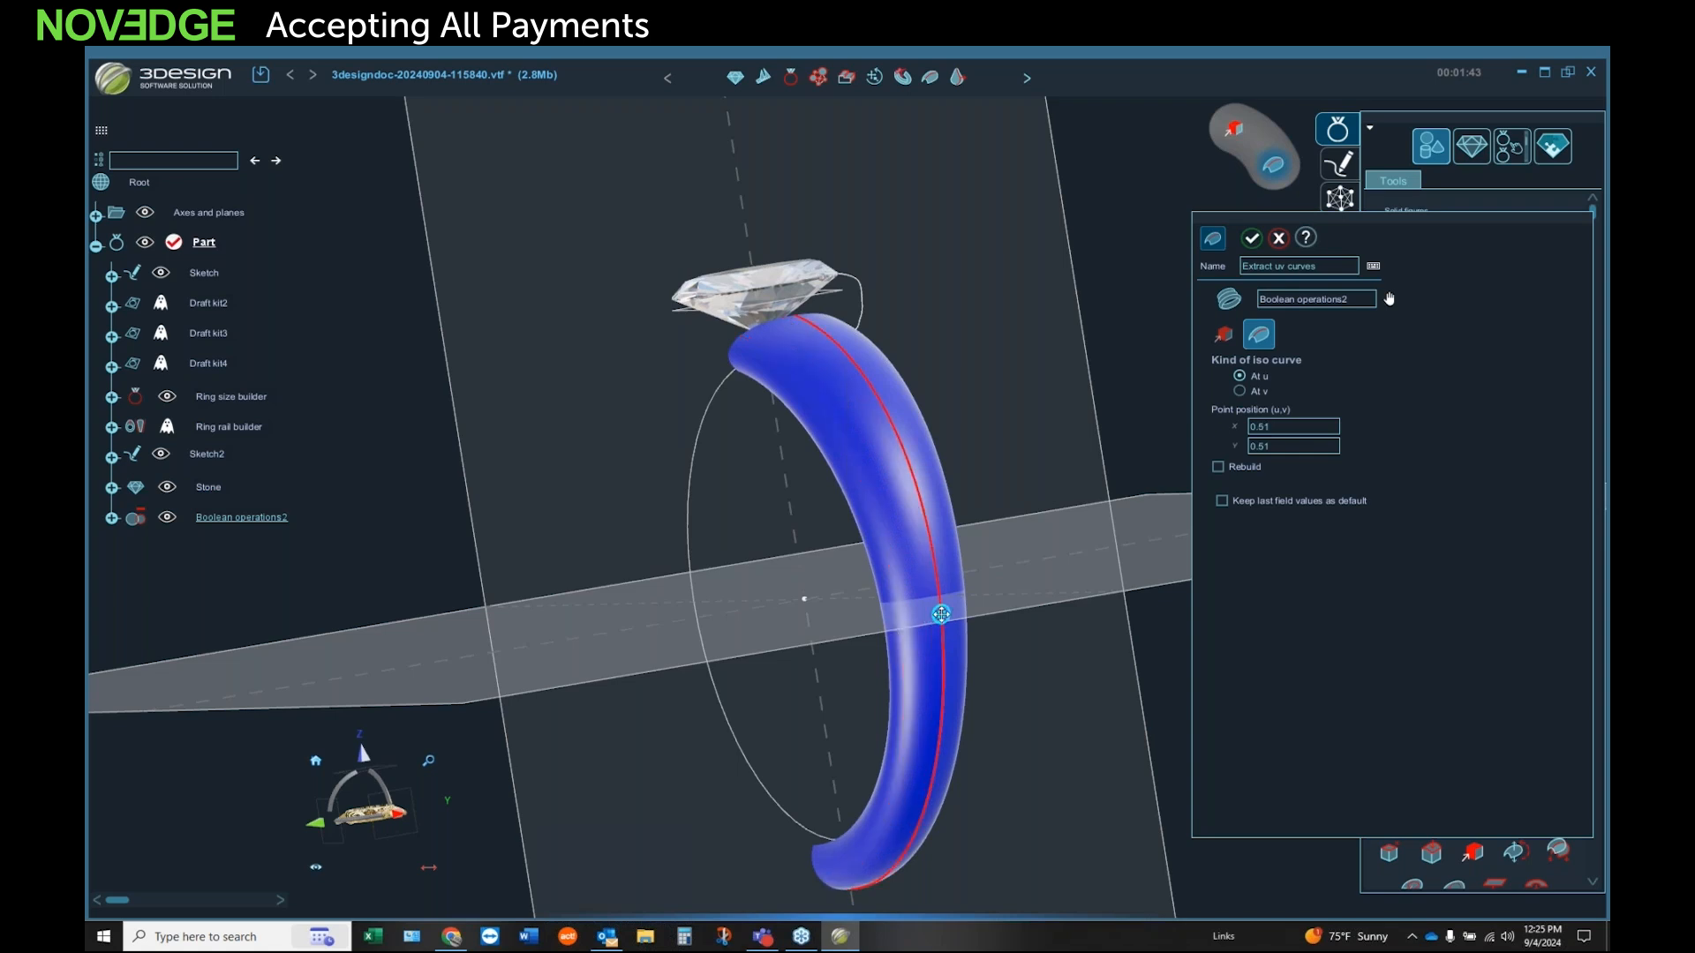
Step: Set both coordinates of the iso curve's point position to 0.5 and create the curve along the band face
double_click(1298, 427)
type(".50")
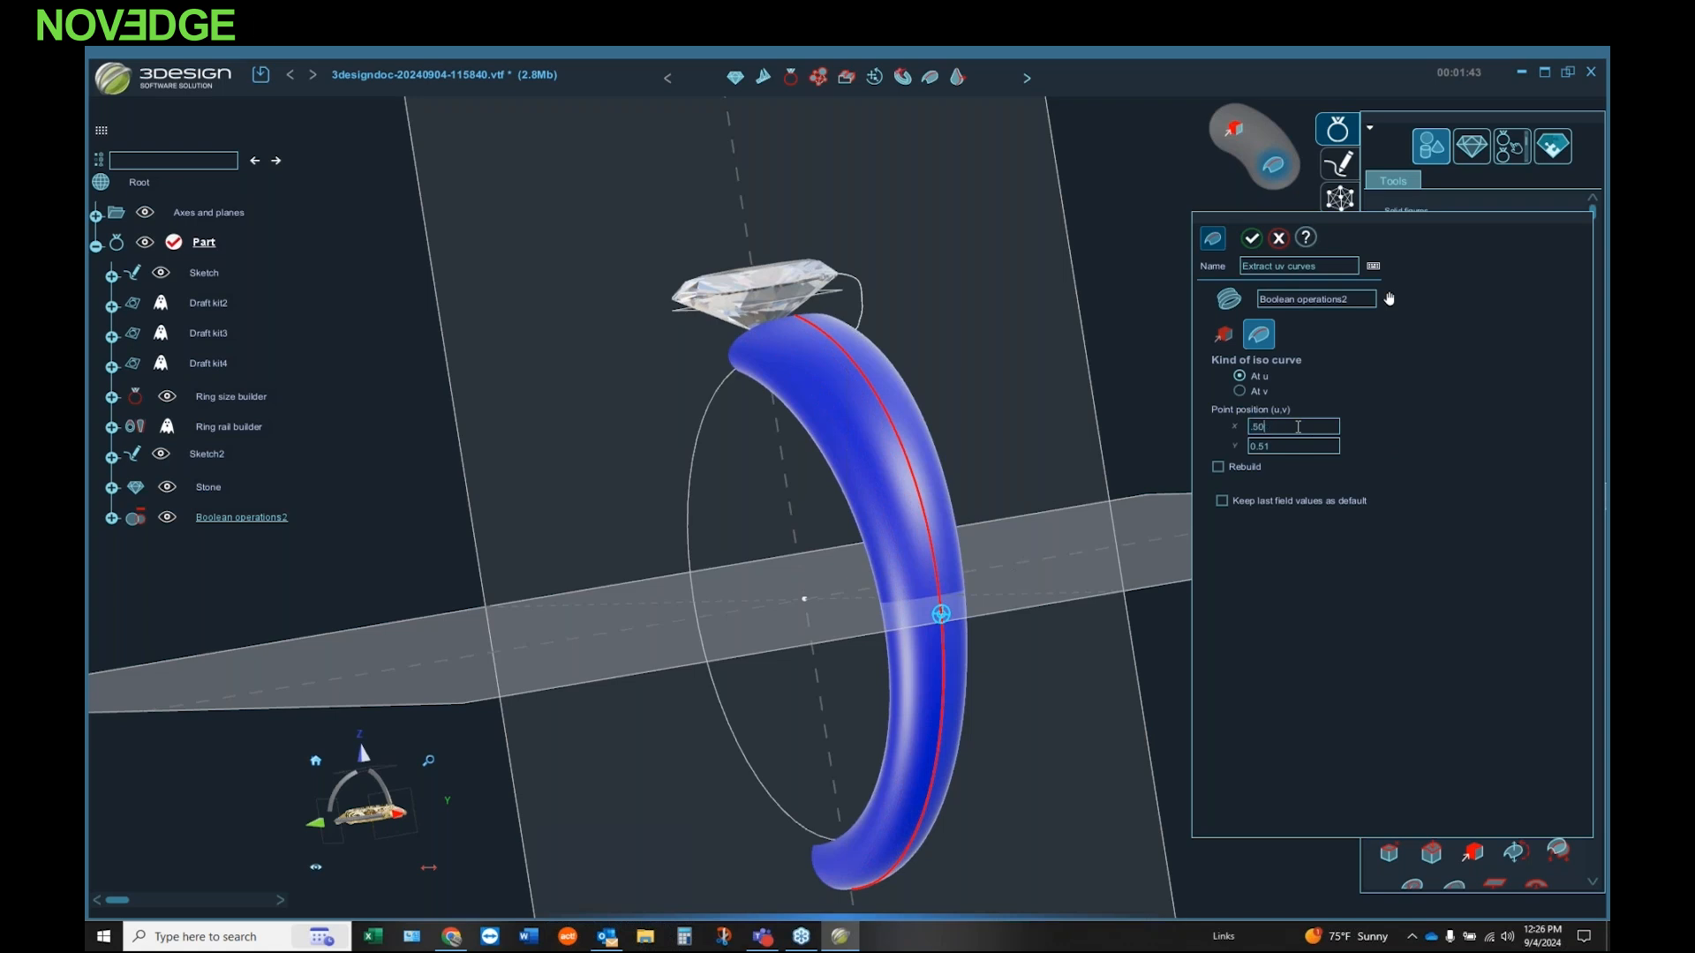
double_click(1292, 446)
key("BackSpace")
key("Return")
double_click(1324, 425)
double_click(1305, 445)
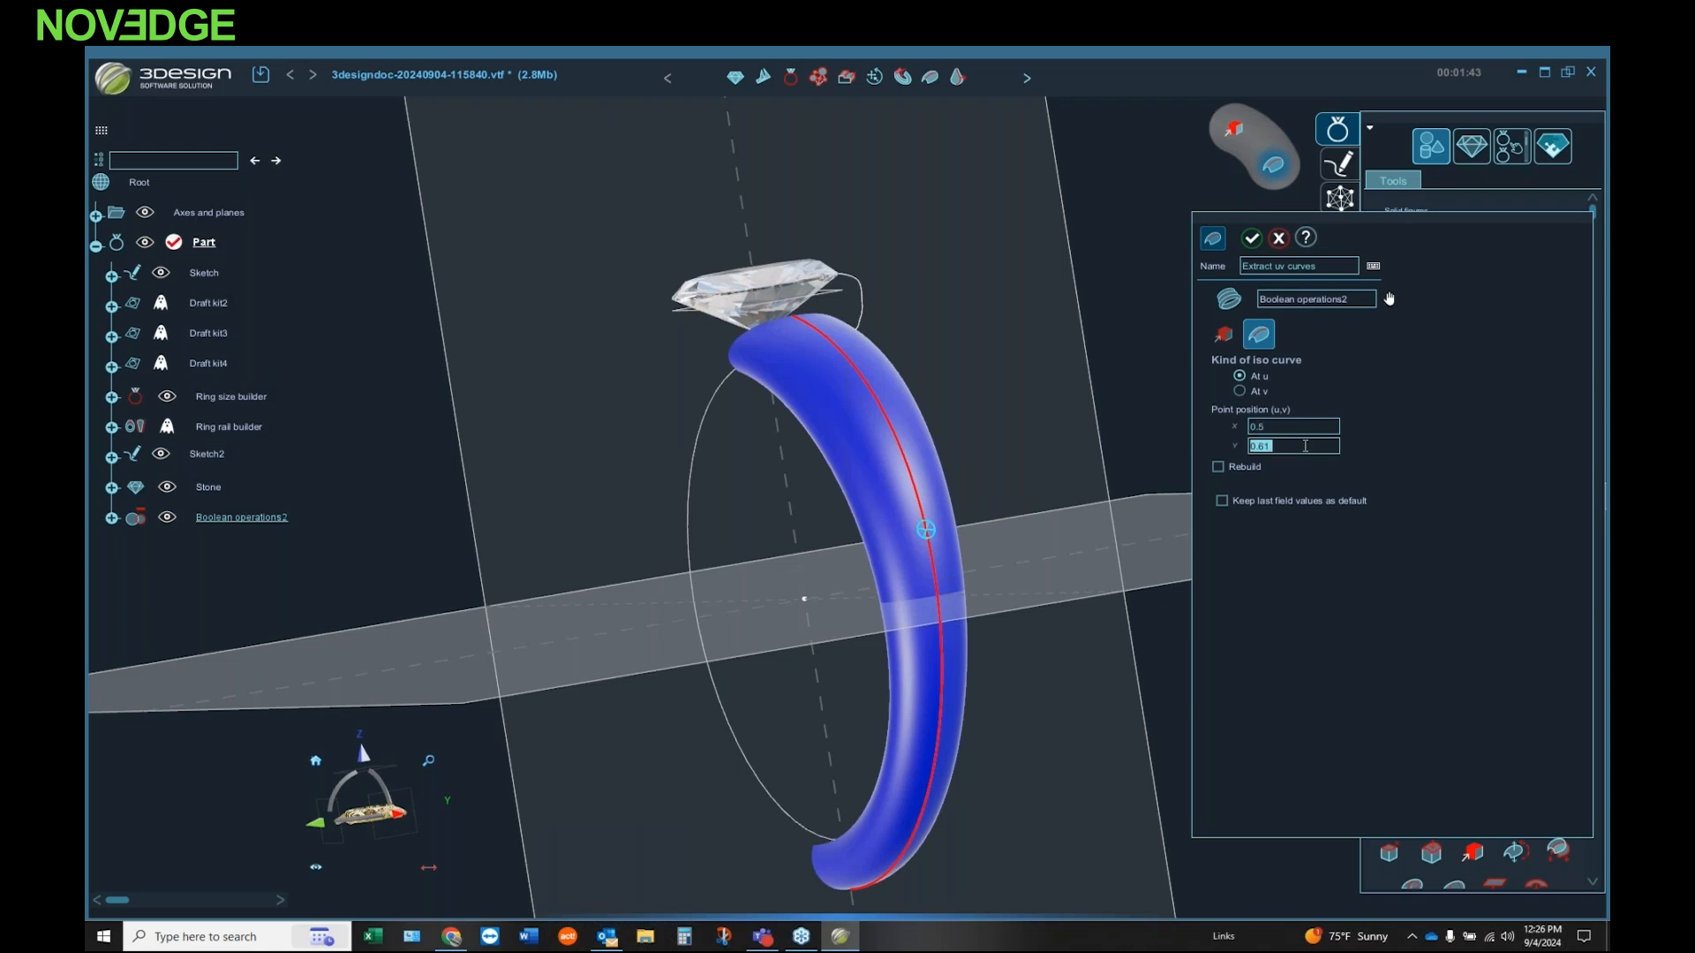
key("BackSpace")
double_click(1320, 426)
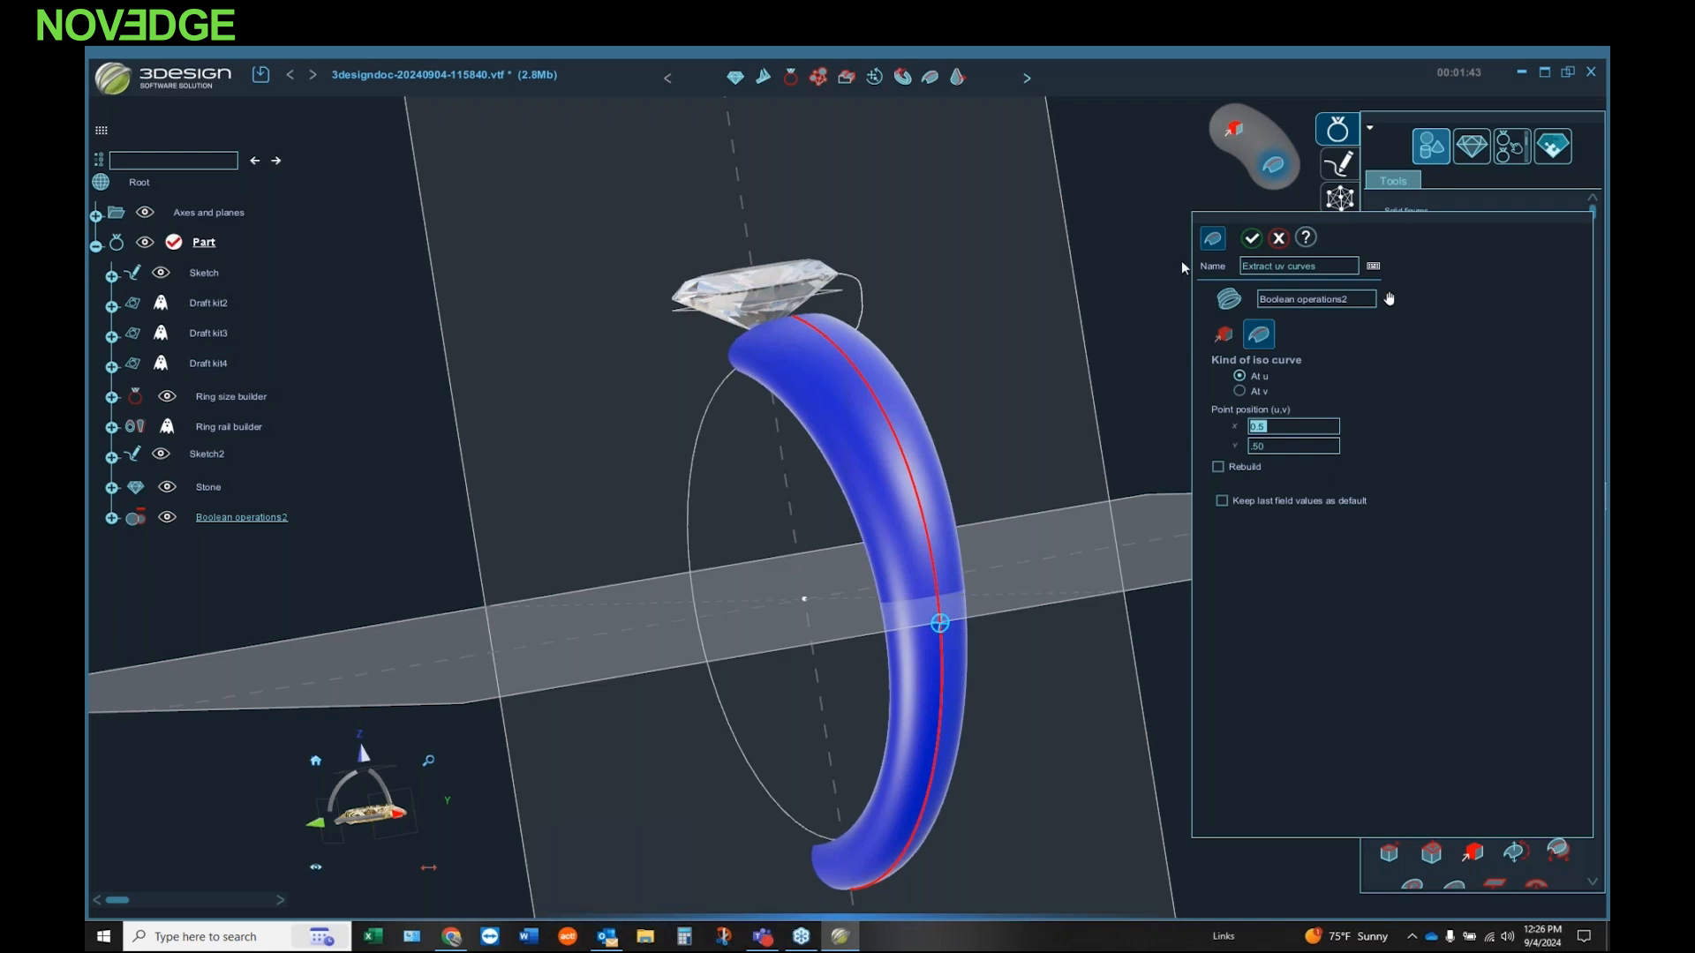
left_click(1252, 240)
Step: Bring up the jewelry commands for ring creation, stone creation and gemstone setting
middle_click_drag(593, 468, 767, 556)
middle_click_drag(464, 488, 513, 463)
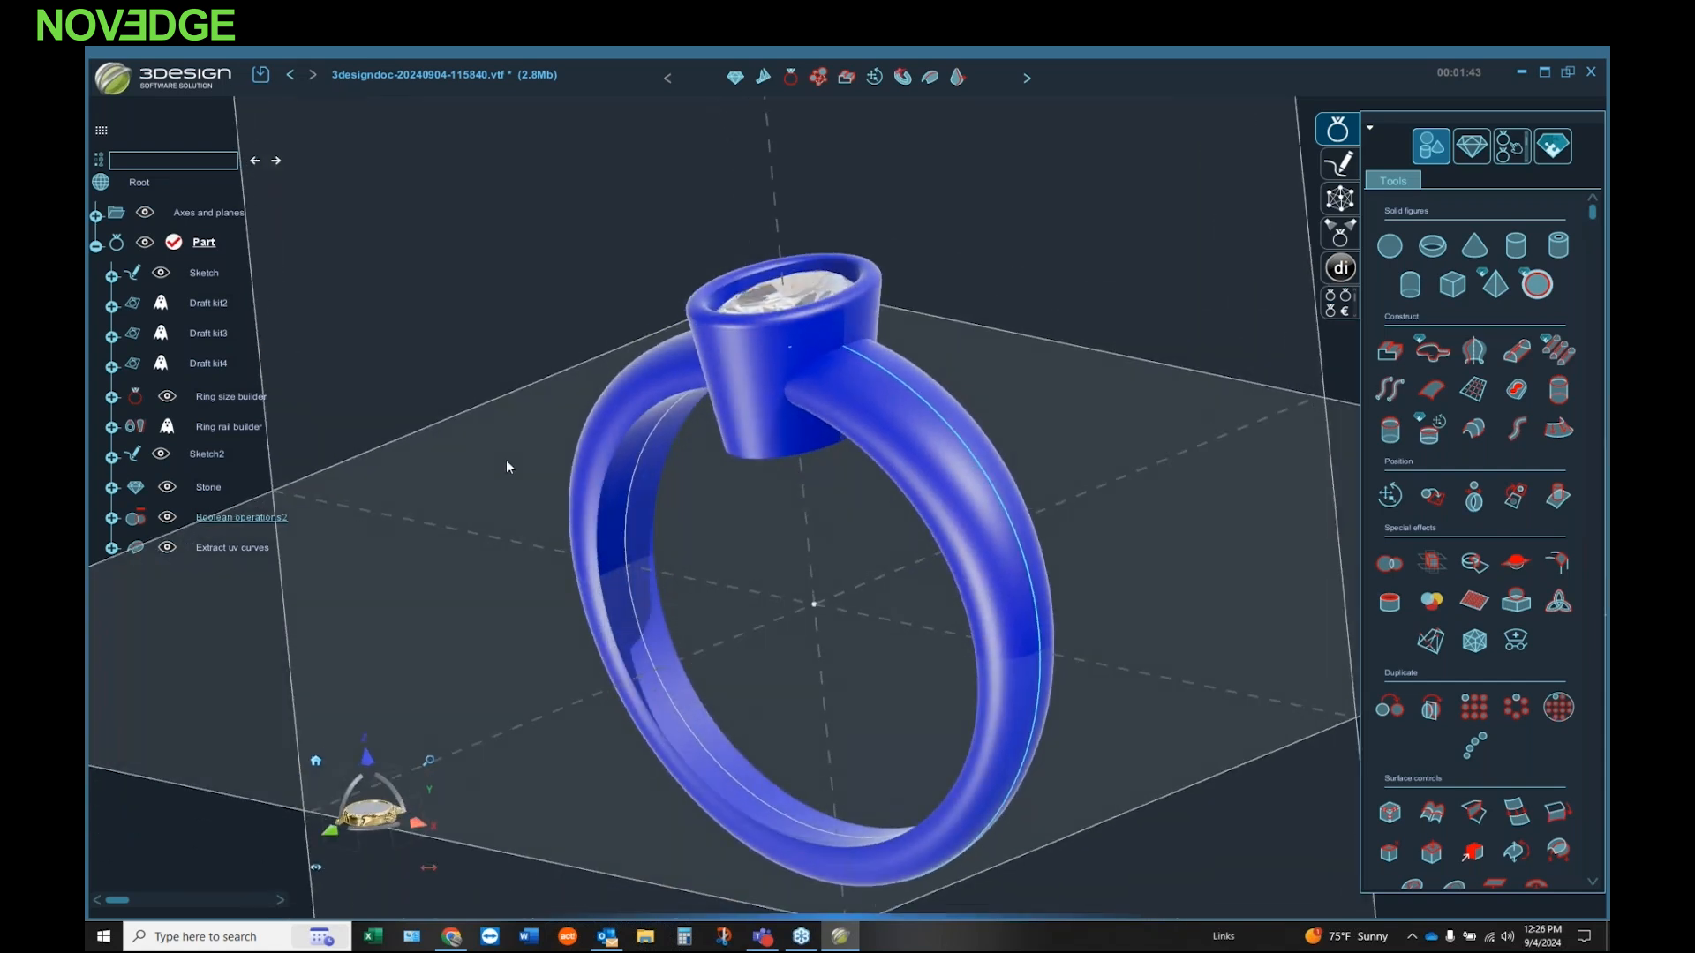
left_click(1471, 148)
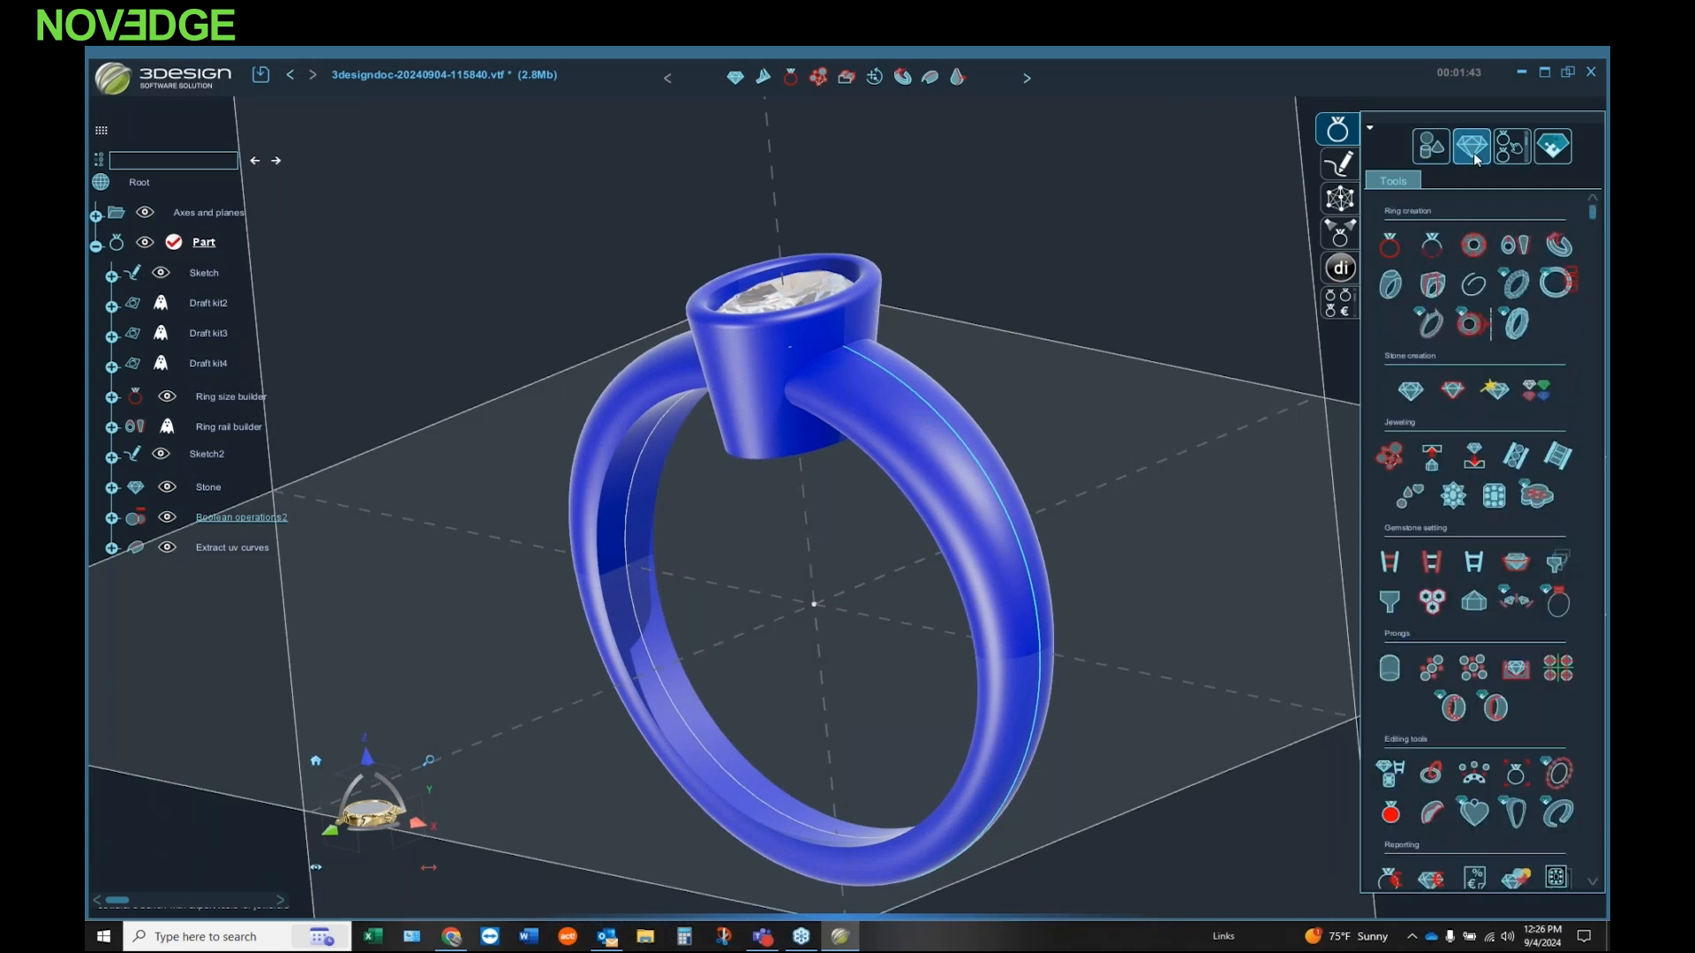
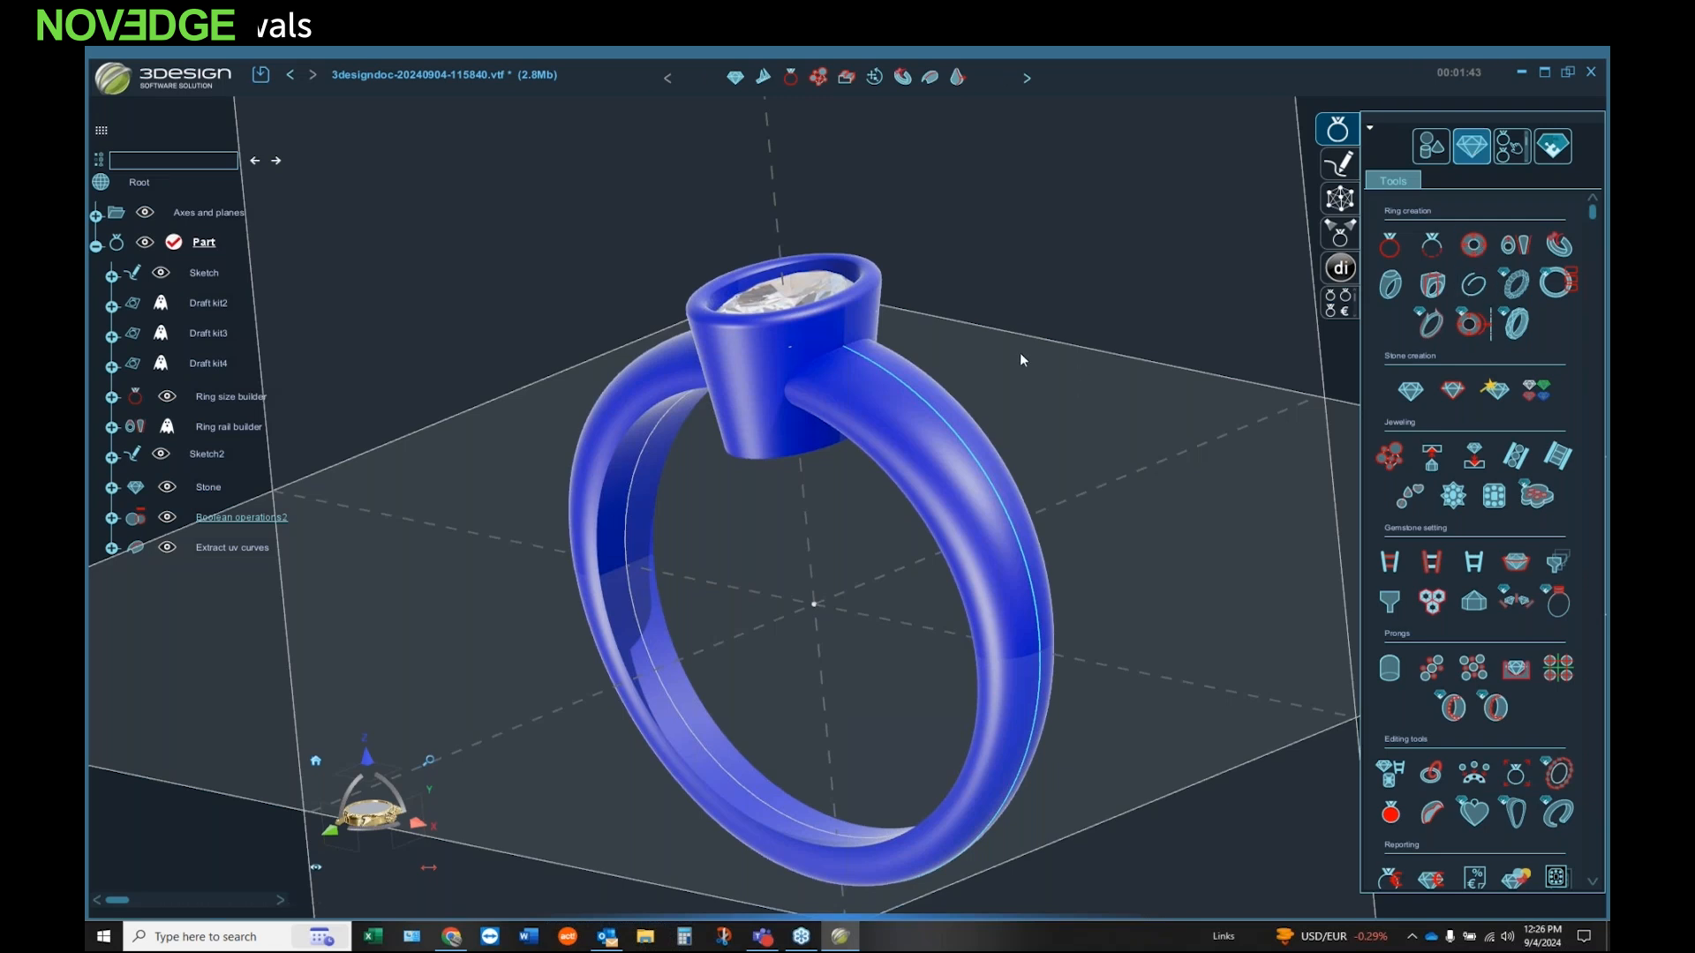
Step: Start a Variable channel along the extracted uv curve on the band and switch its starting point to the bezel end
left_click(1518, 459)
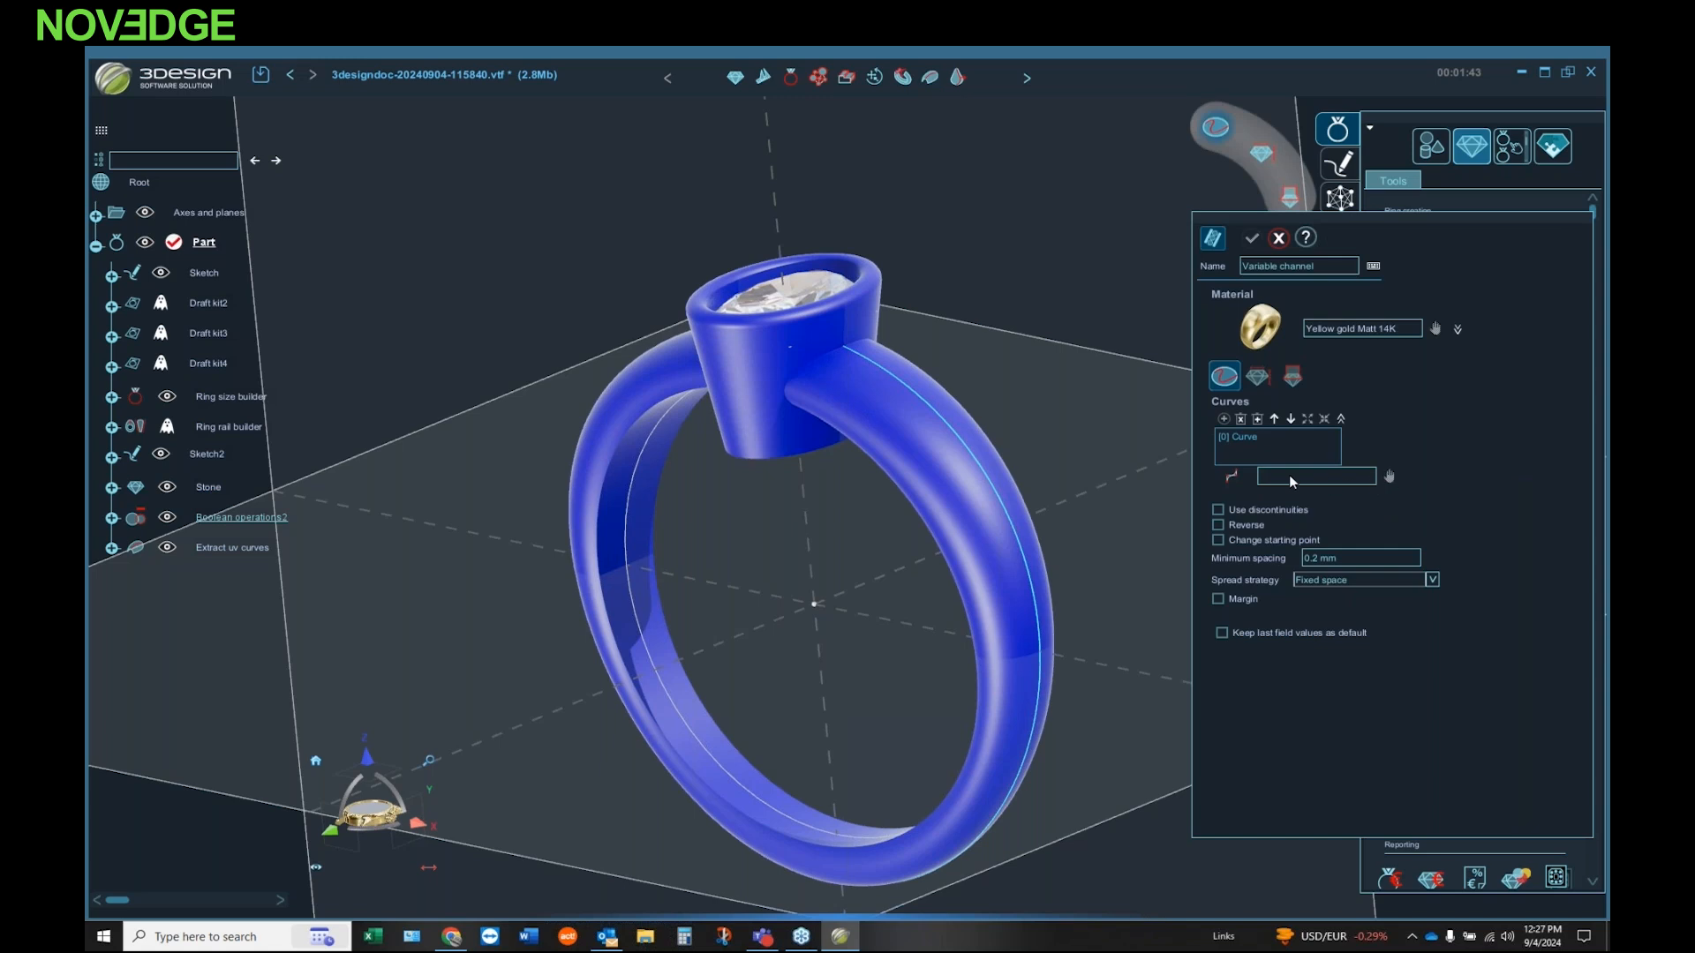
left_click(964, 453)
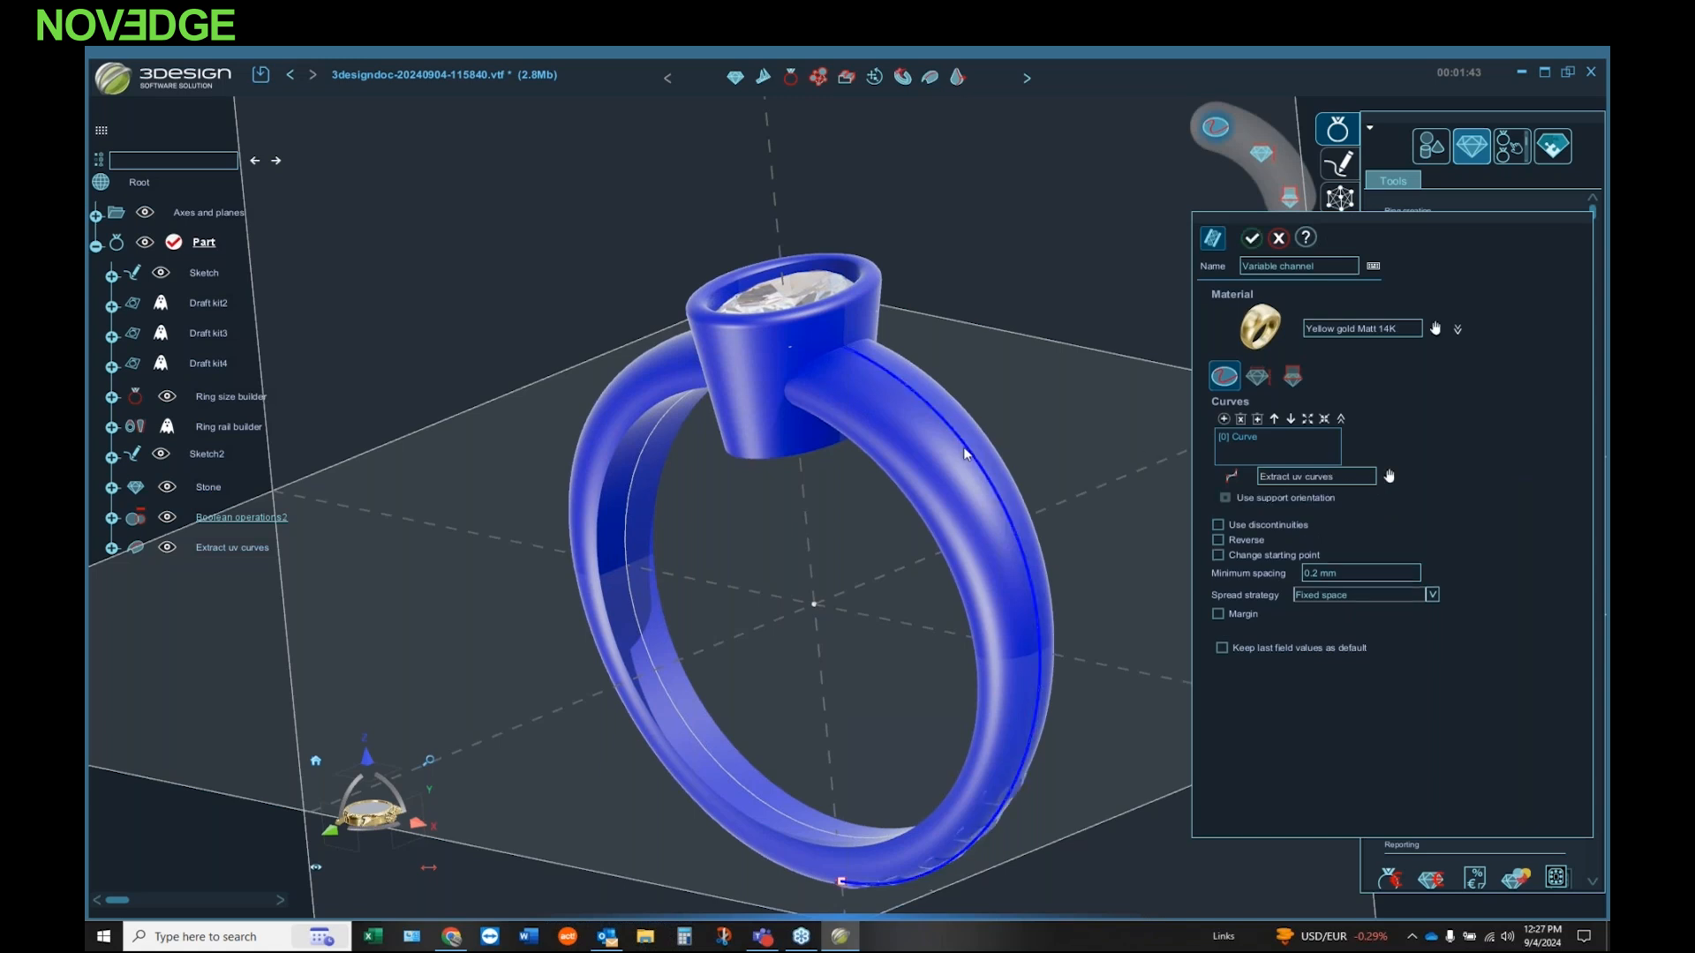
middle_click_drag(1014, 820, 1009, 781)
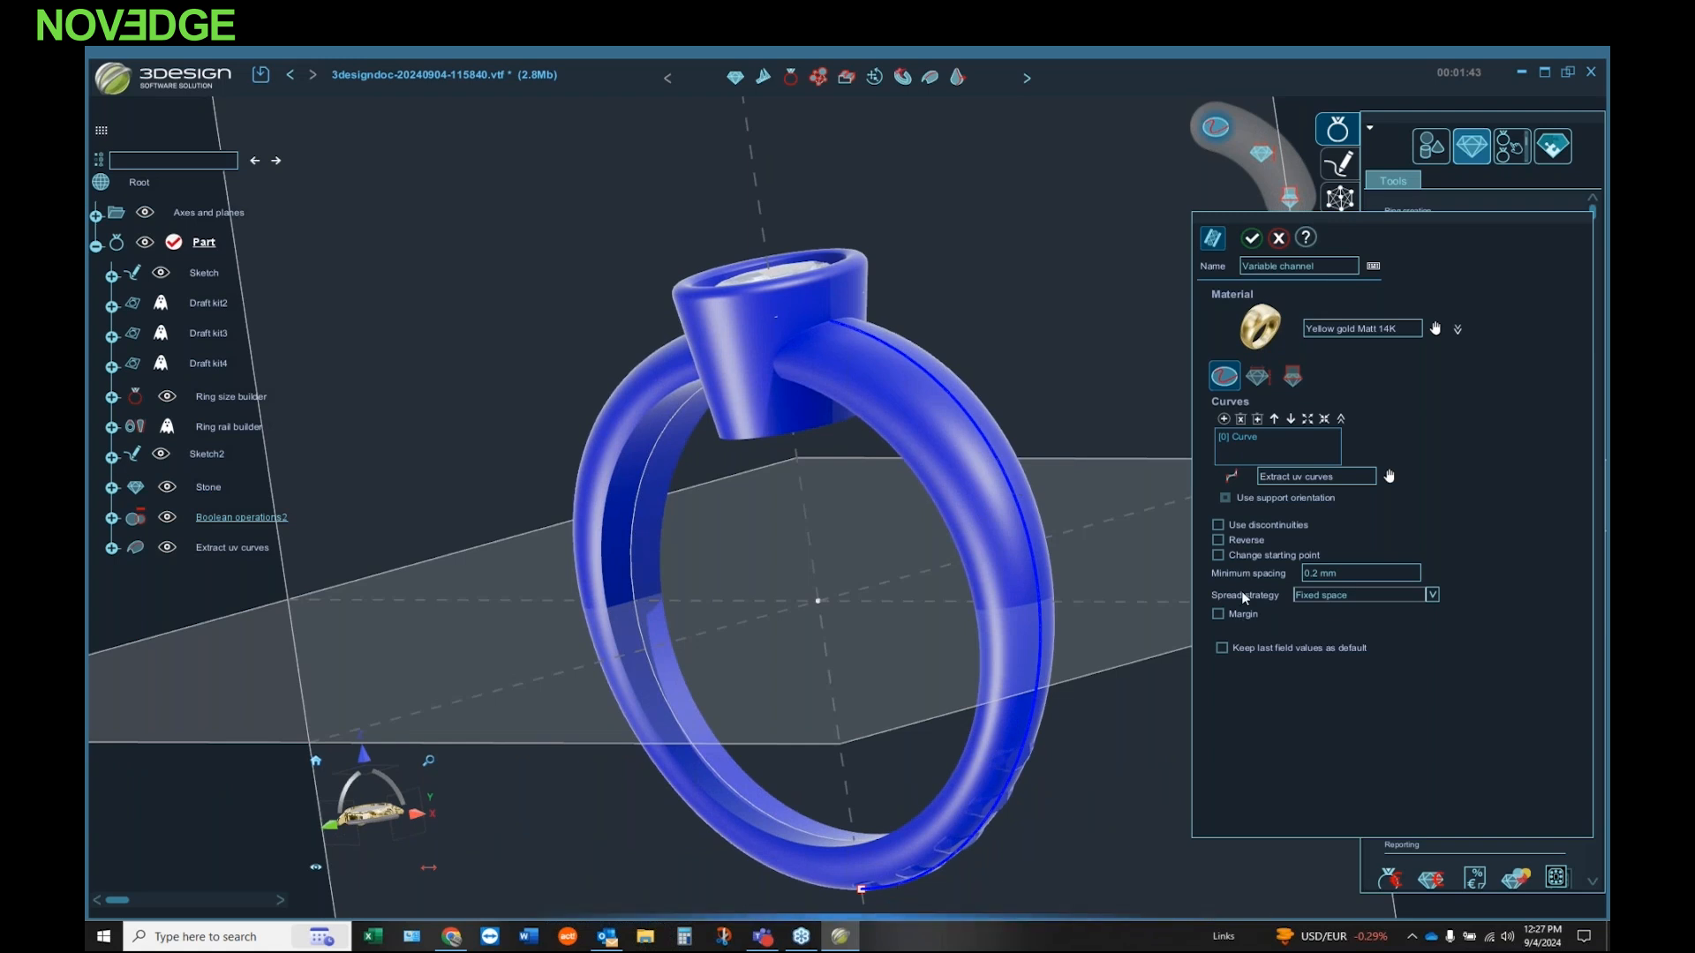
left_click(1218, 554)
middle_click_drag(821, 532, 904, 497)
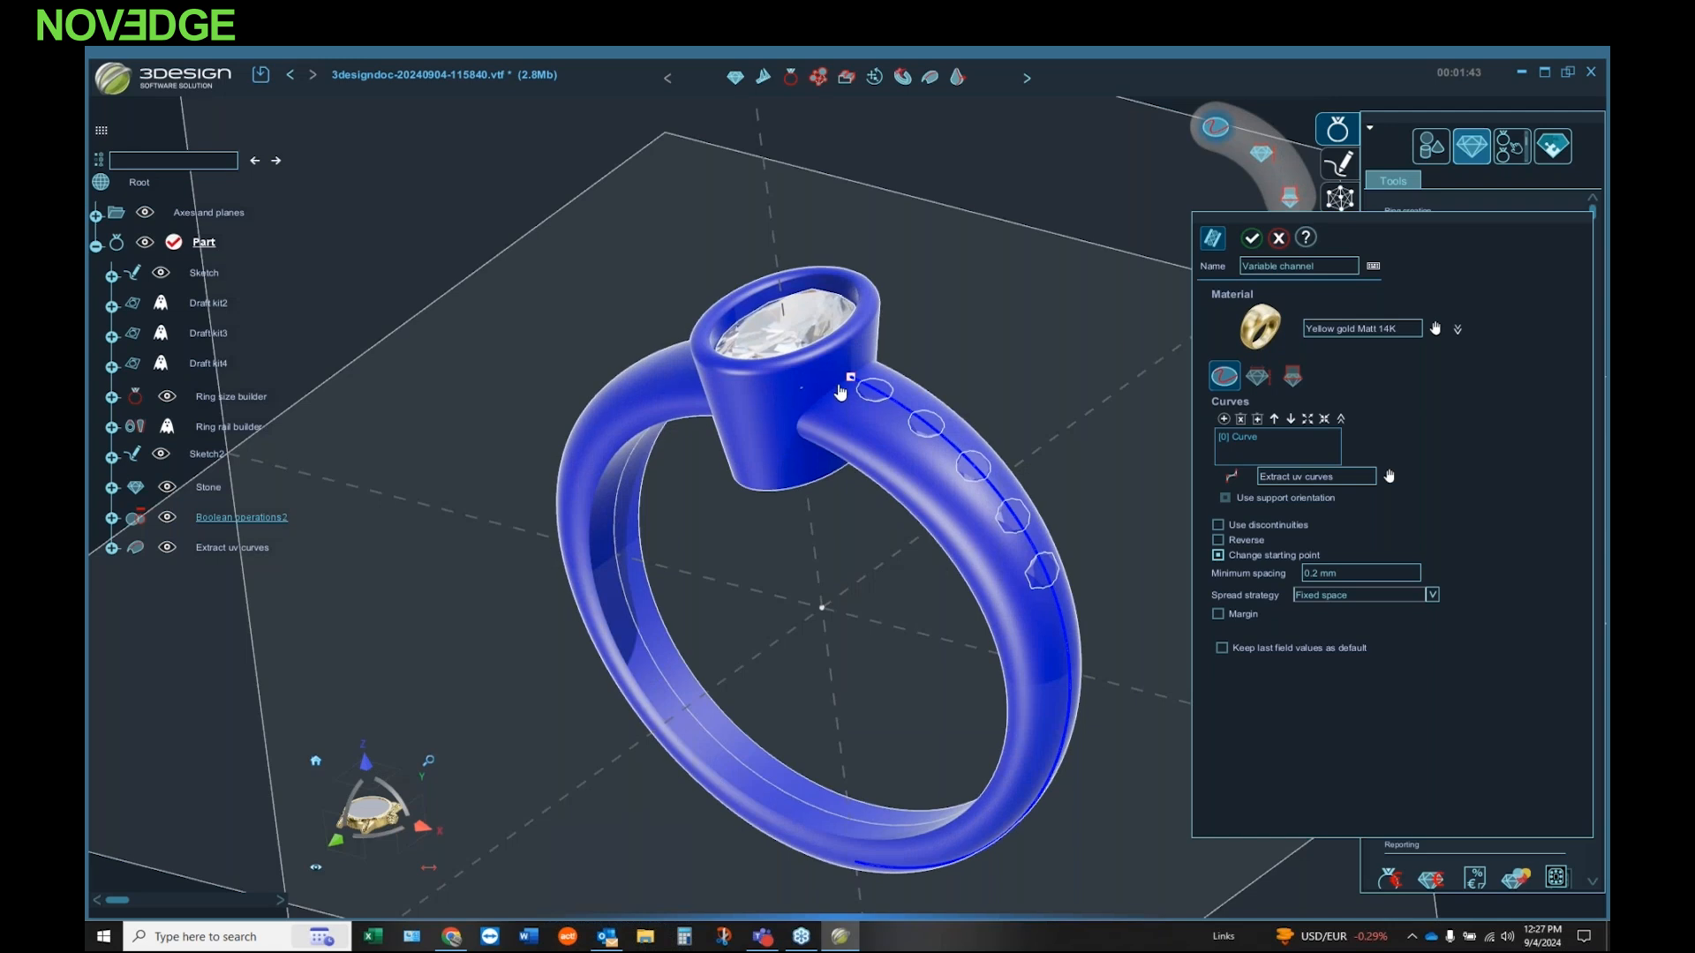
scroll(838, 389, "up", 2)
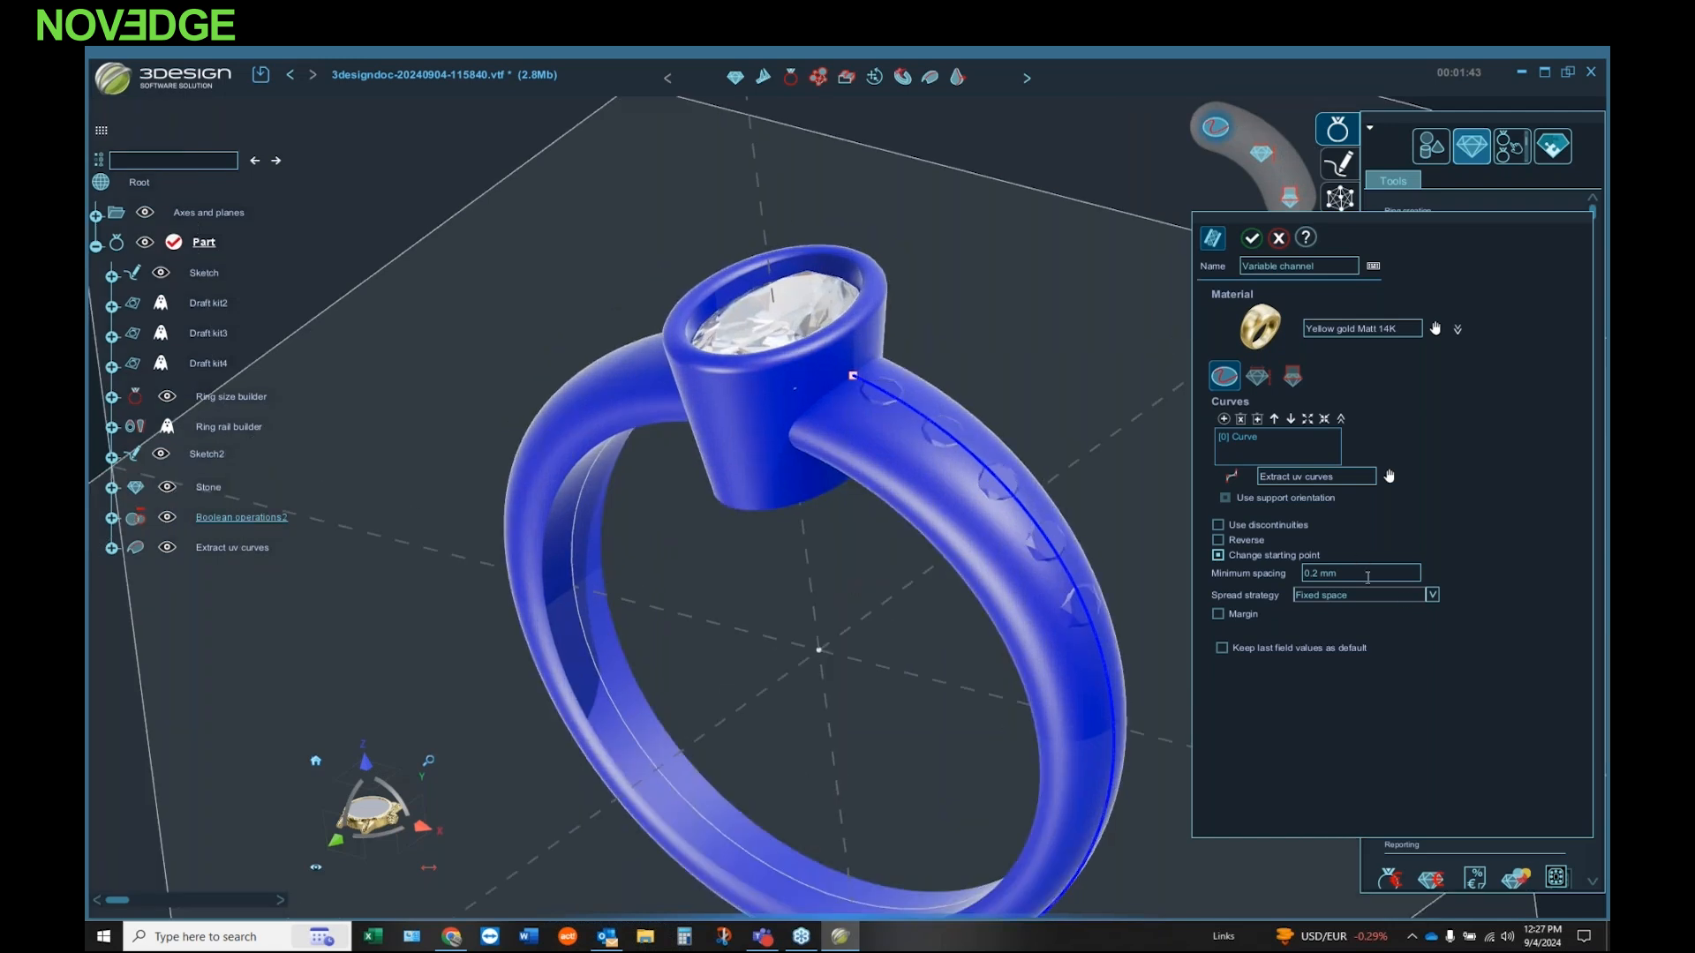
Step: Try the Adjustable space spread strategy, return to Fixed space, and set the minimum stone spacing to 0.1 mm
left_click(1432, 595)
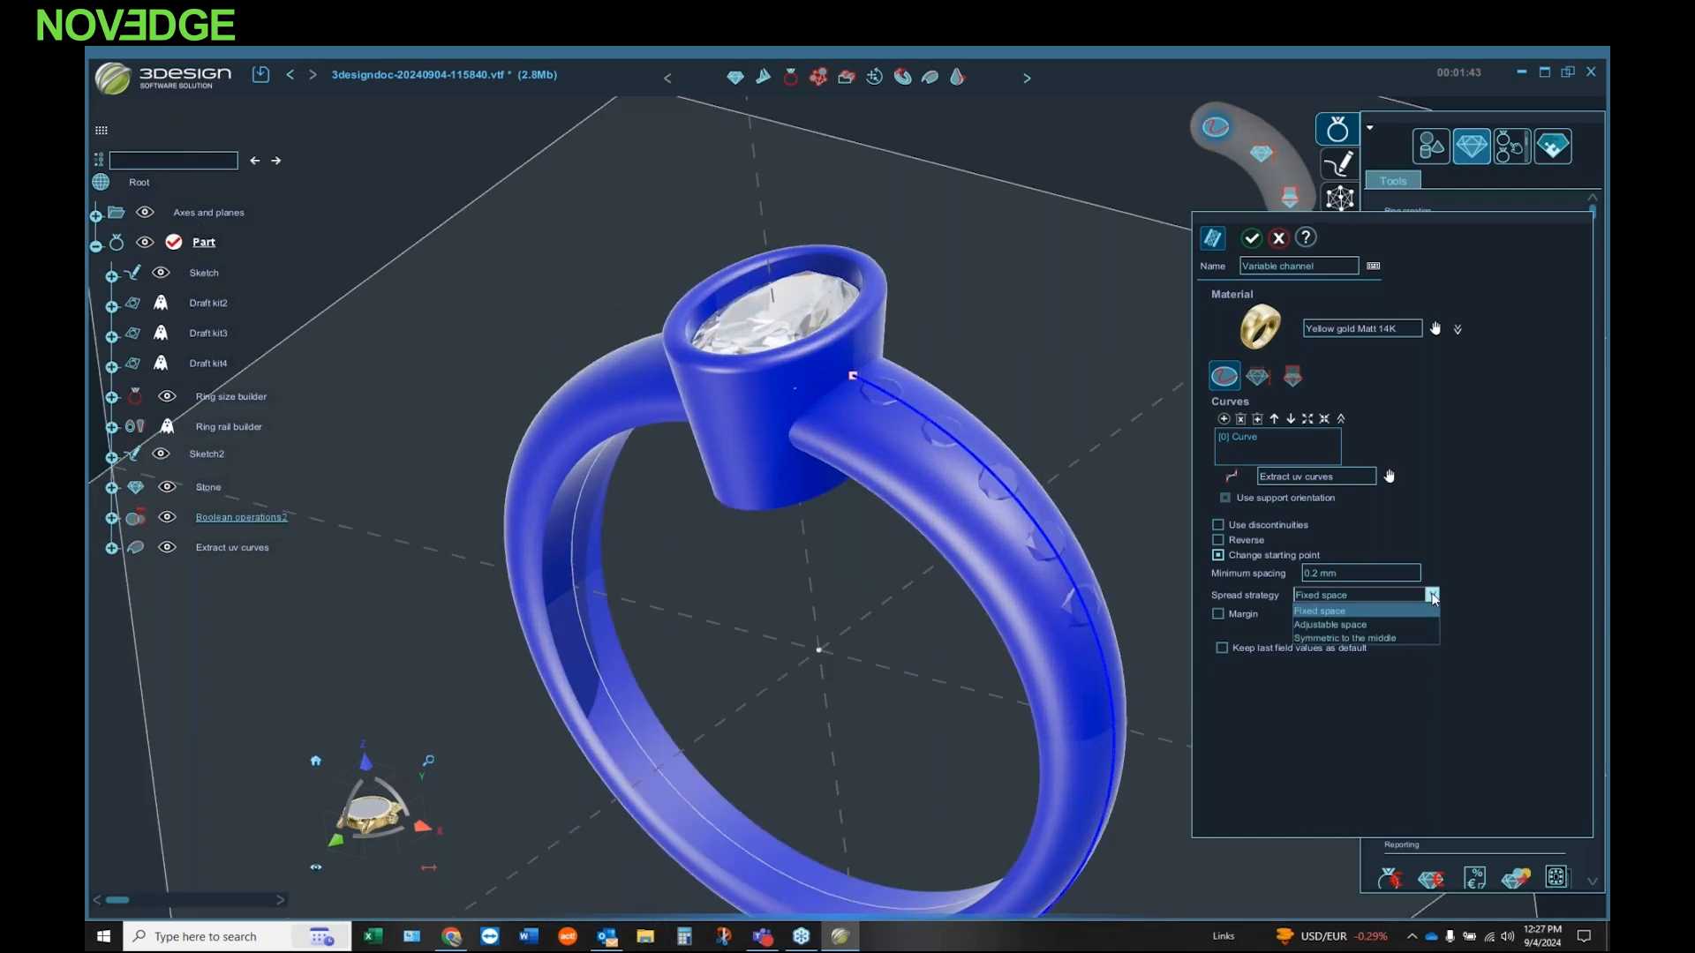
left_click(1379, 622)
left_click(1410, 601)
left_click(1367, 610)
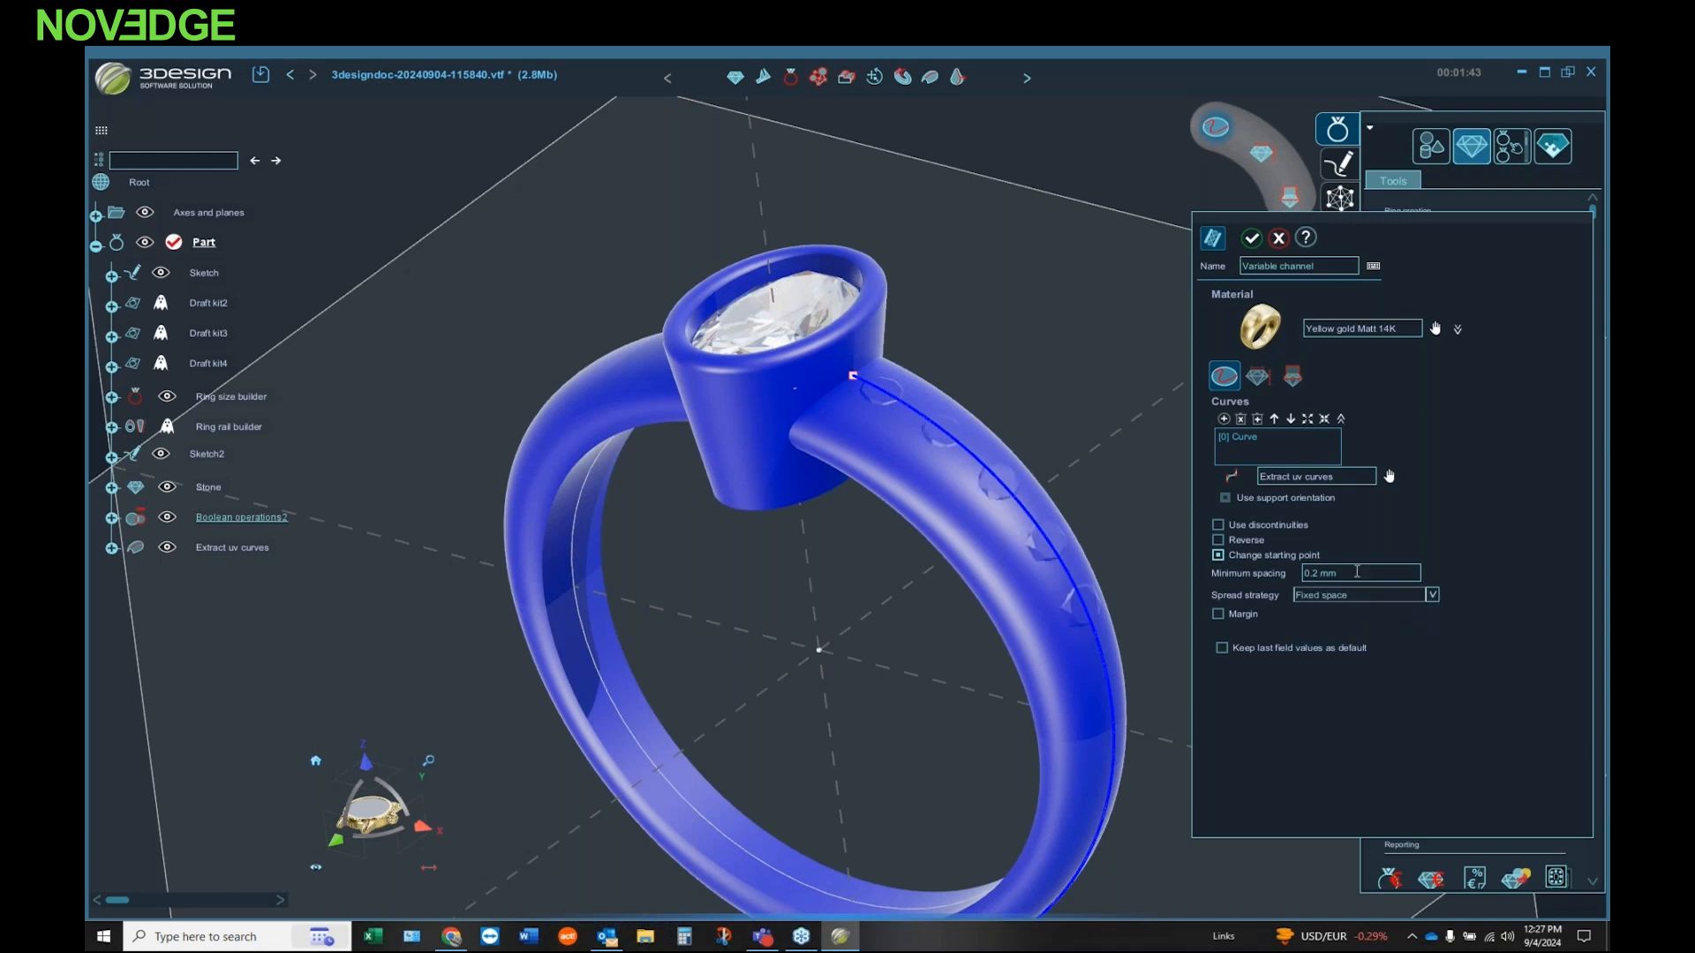
left_click(1357, 572)
type("0.1")
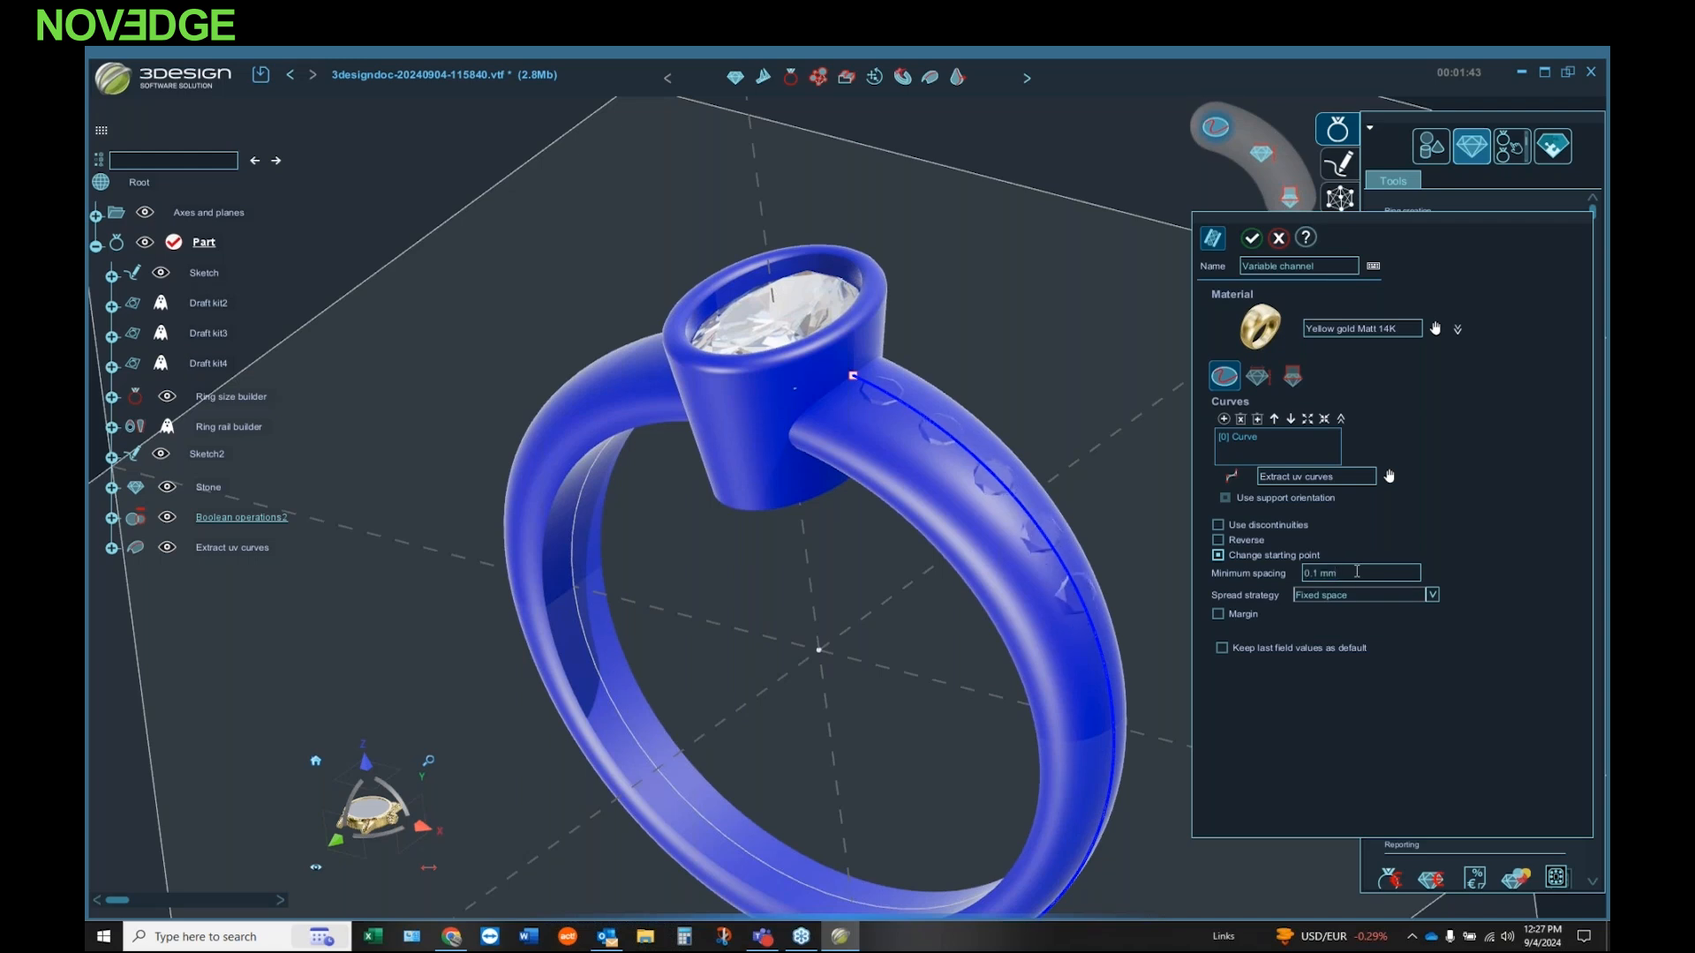
Step: Enable the curve margin and set its start value to 0.8 mm
left_click(1219, 614)
left_click(1327, 631)
left_click(1327, 631)
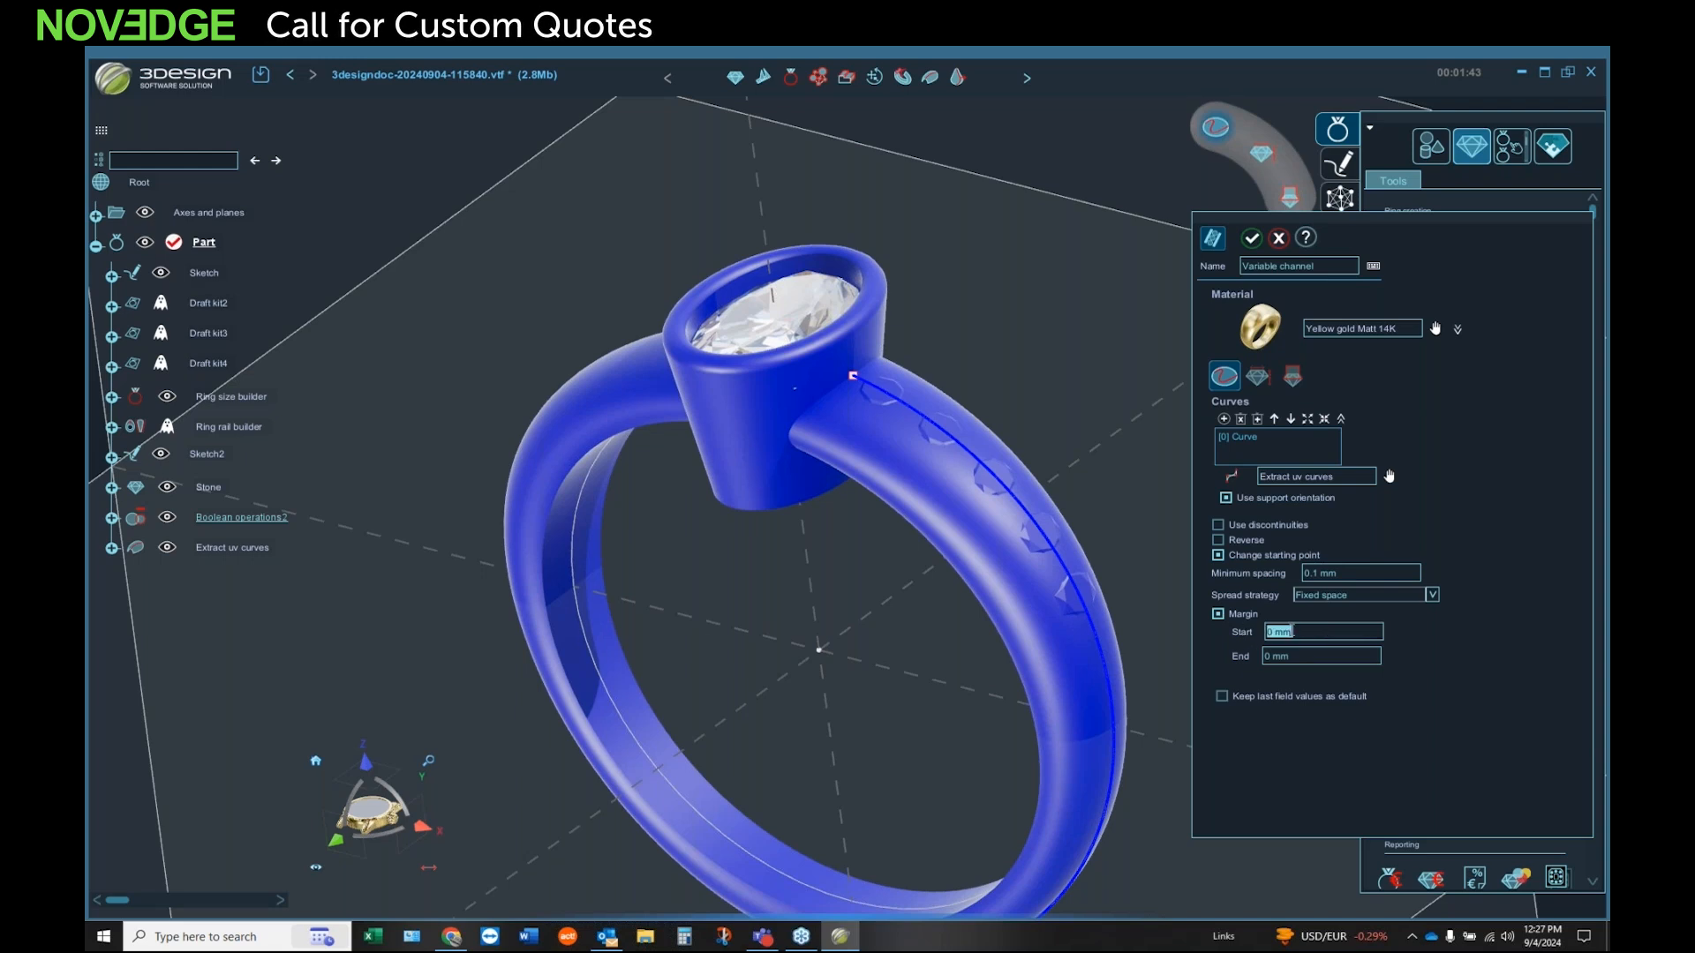
left_click_drag(1289, 631, 1238, 632)
left_click(1225, 630)
left_click(1302, 654)
left_click(1294, 633)
left_click(1289, 632)
type(".3")
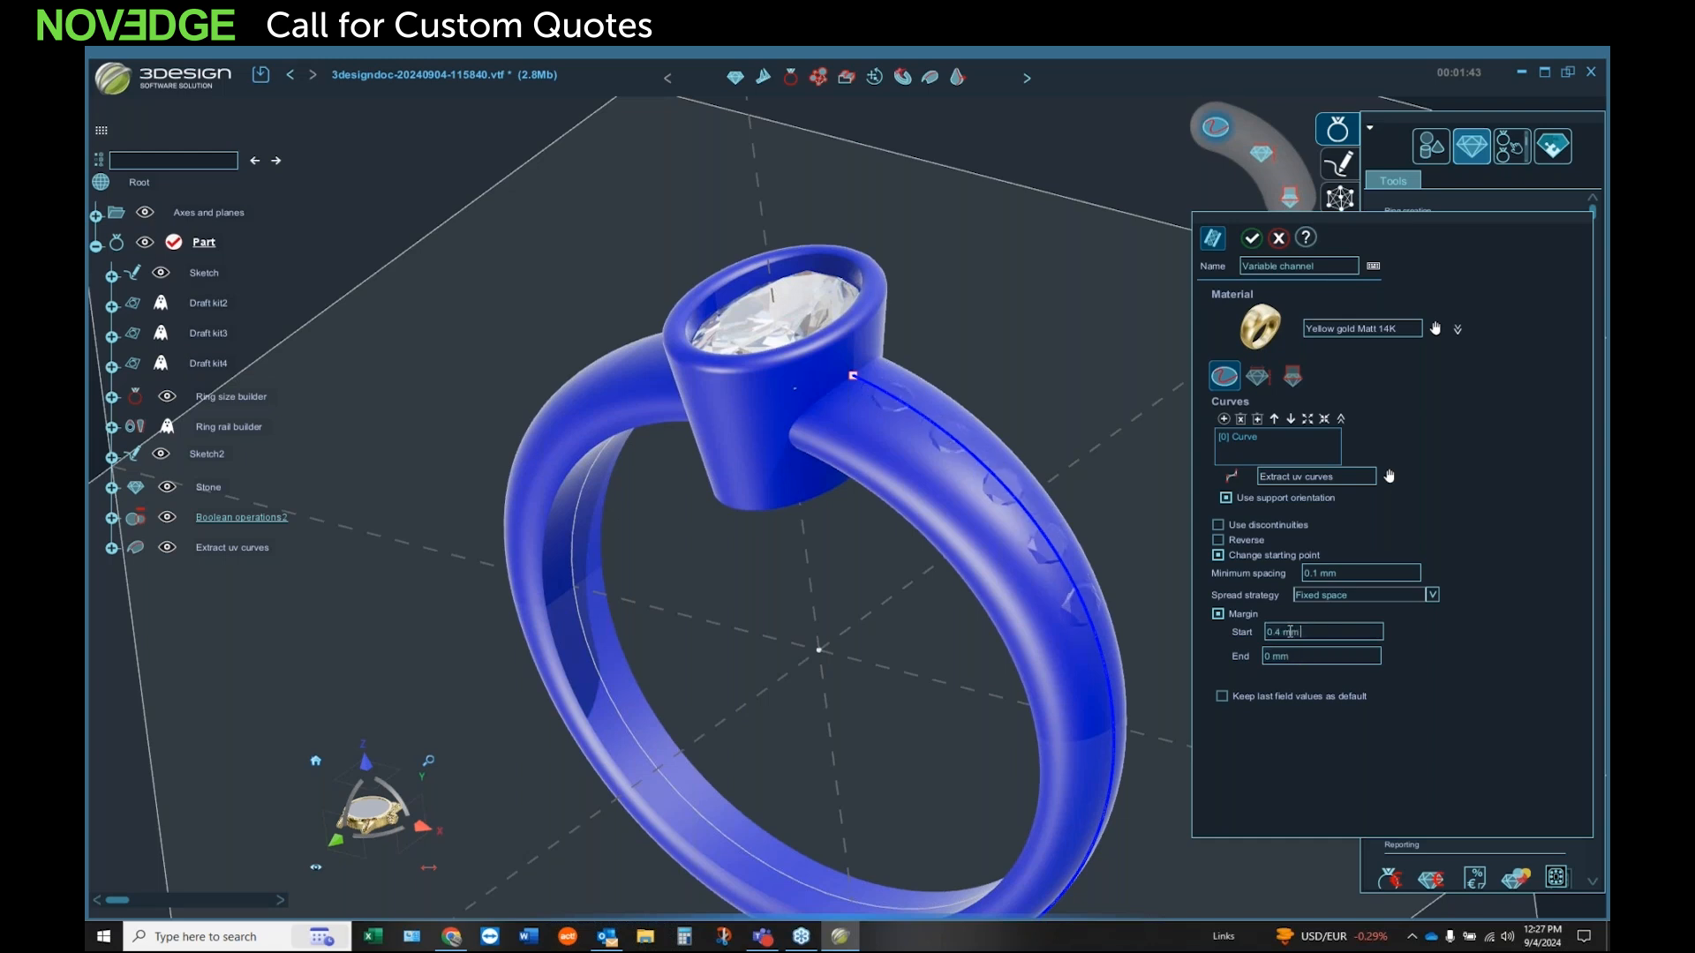
scroll(1289, 632, "up", 5)
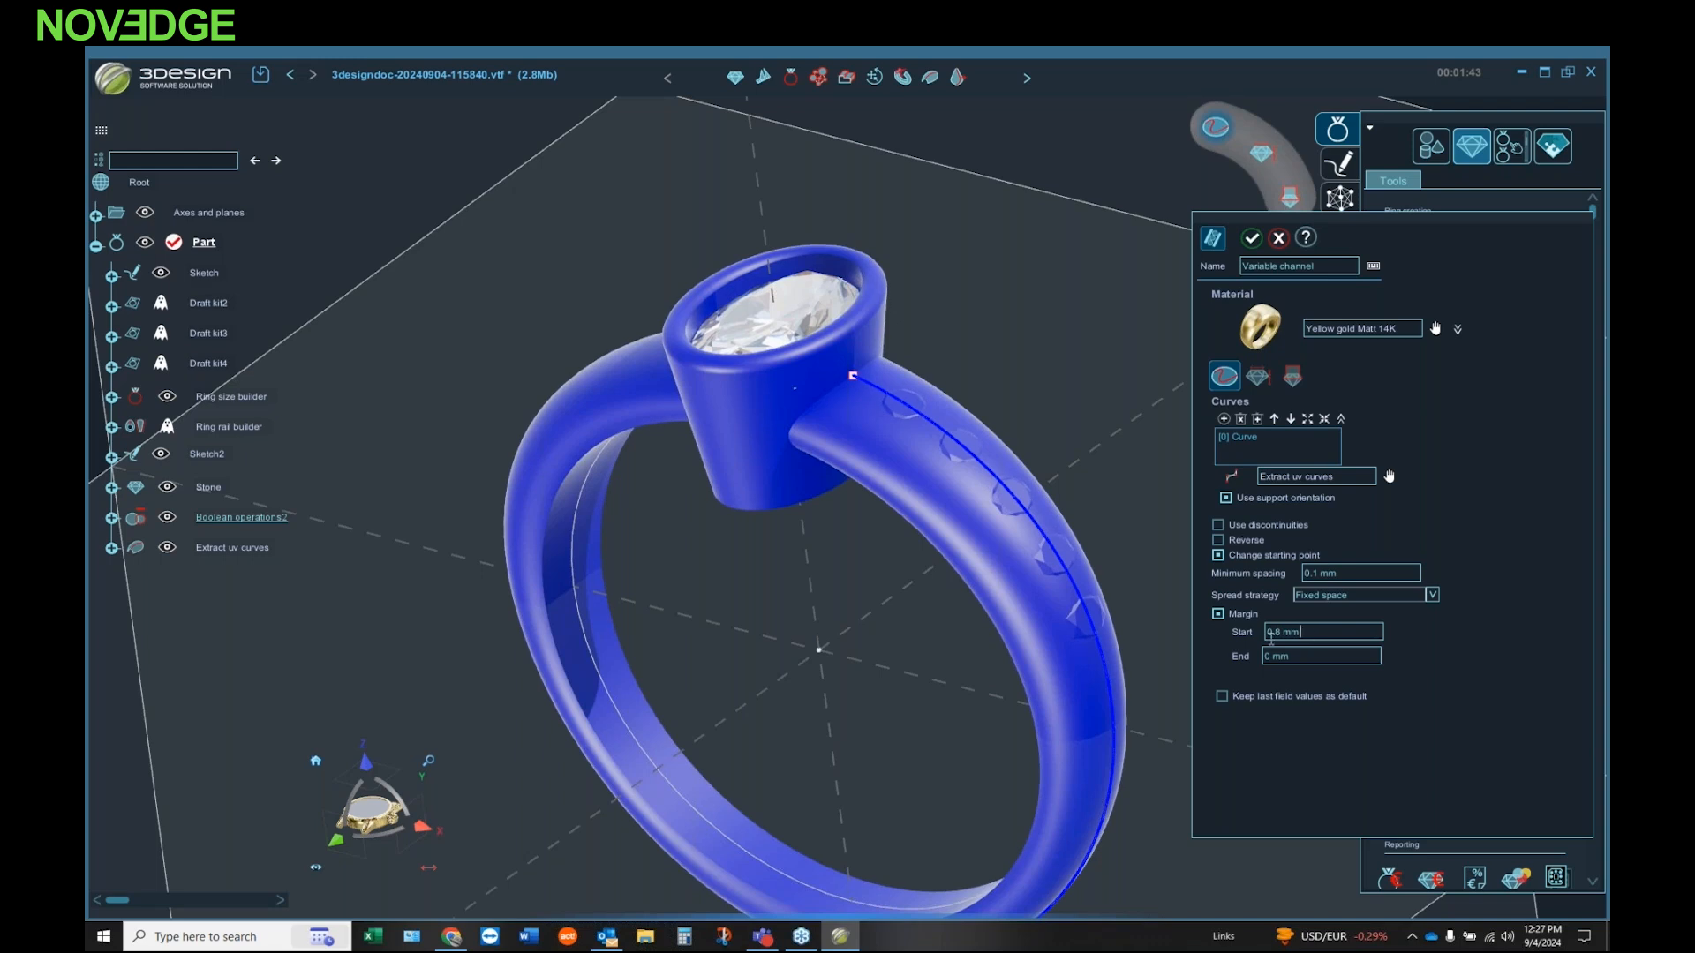
Step: Position the channel stones according to the stone girdle with a stone depth of -0.2 mm
left_click(1265, 389)
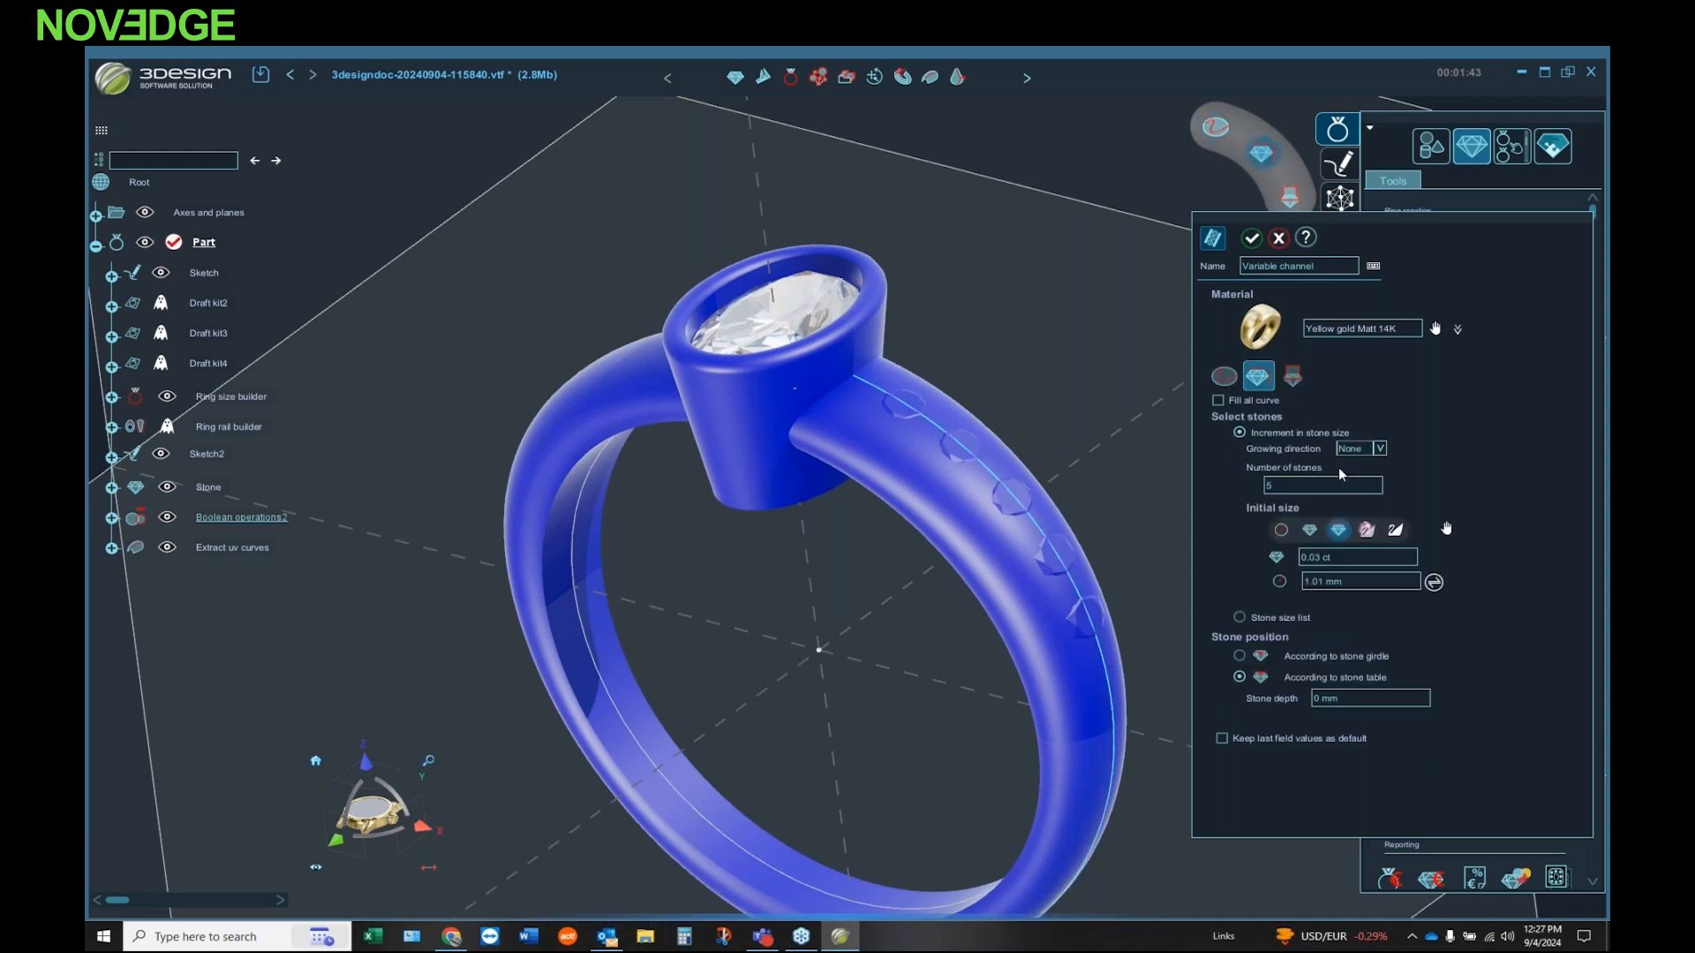
left_click(1239, 656)
middle_click_drag(875, 443, 958, 328)
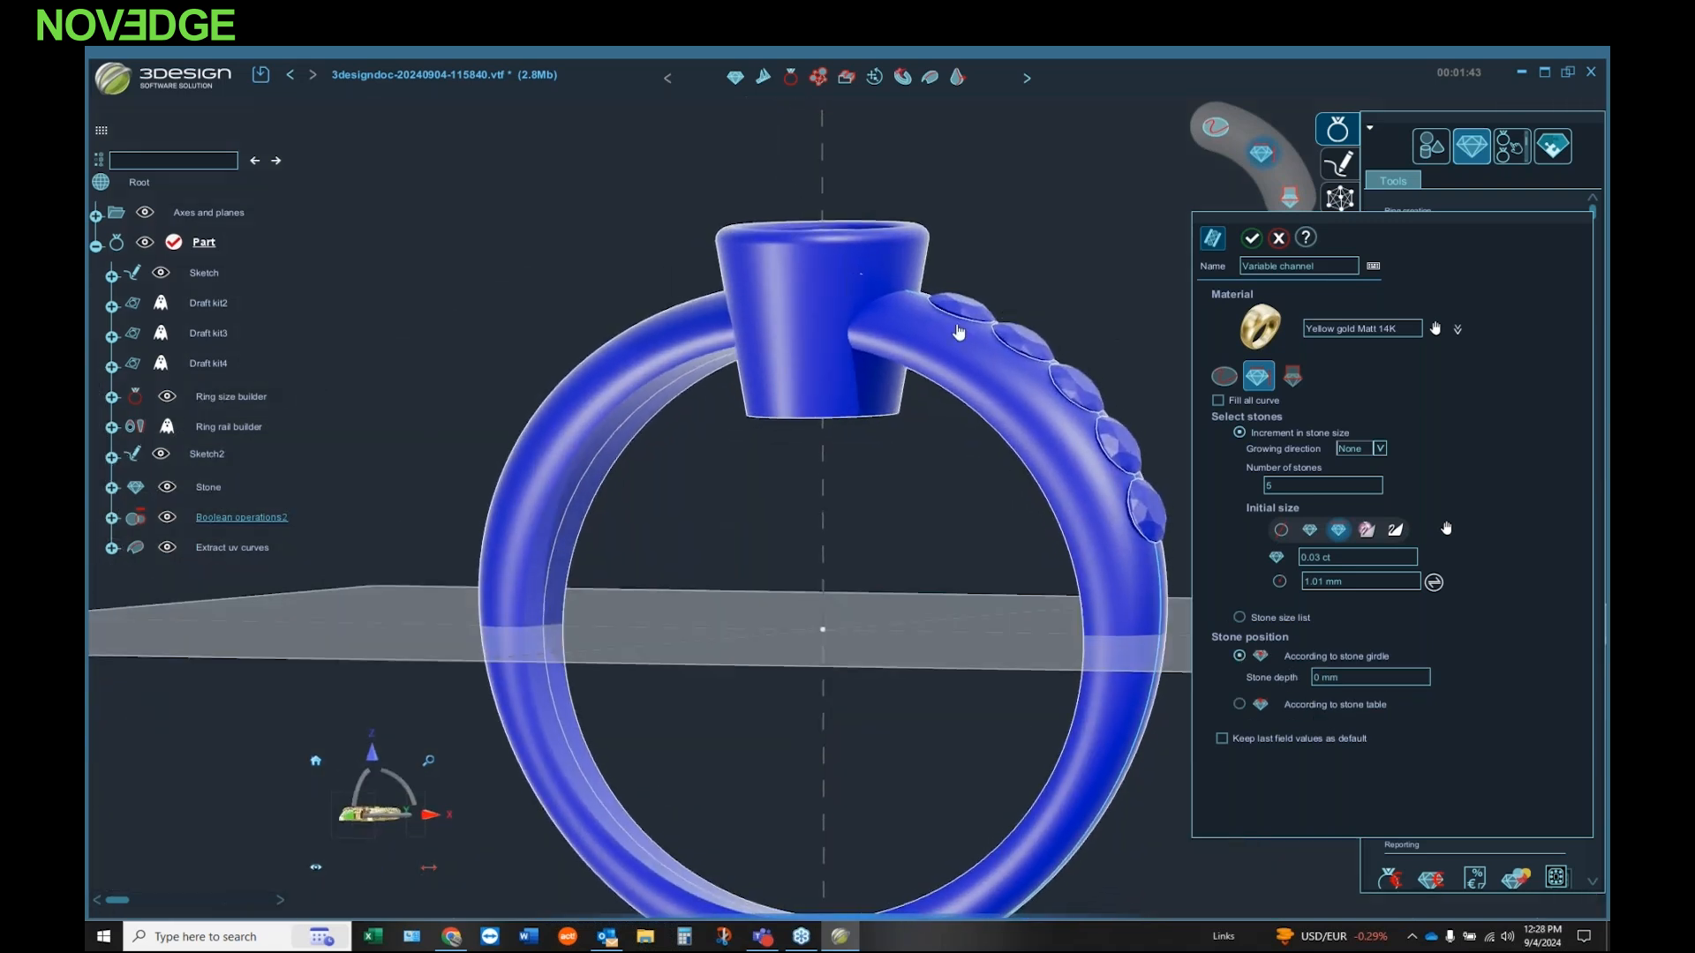
left_click(1381, 673)
type("0.1 mm")
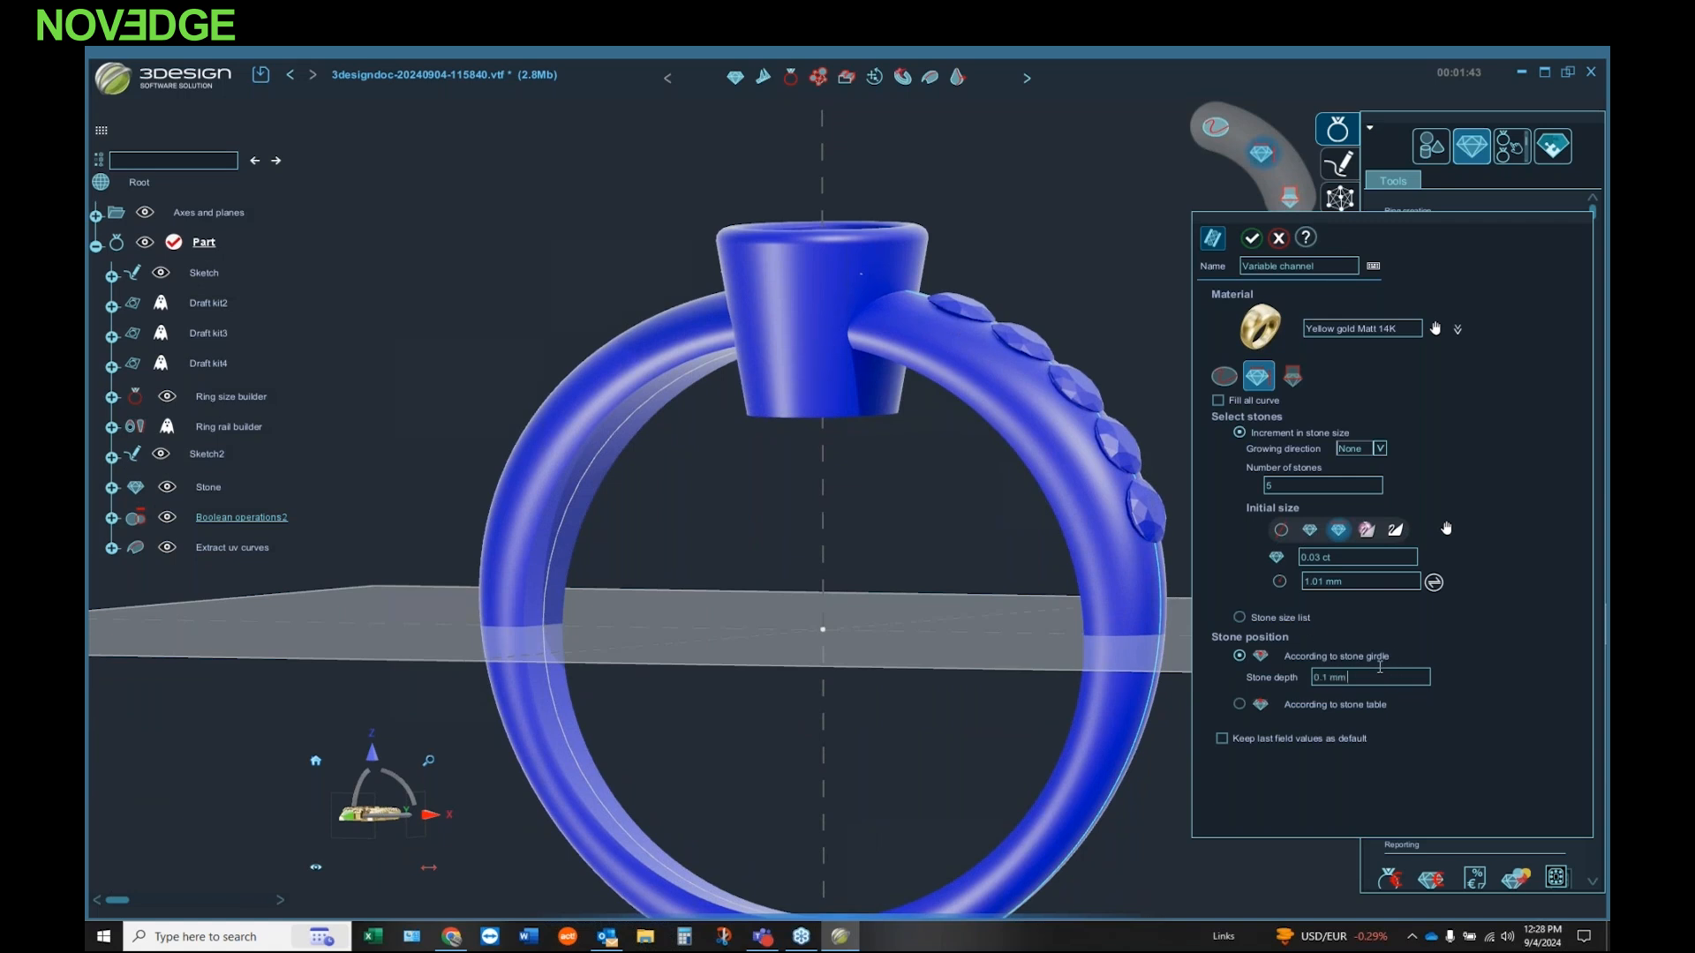
key("Return")
scroll(1368, 675, "down", 1)
scroll(1360, 677, "down", 2)
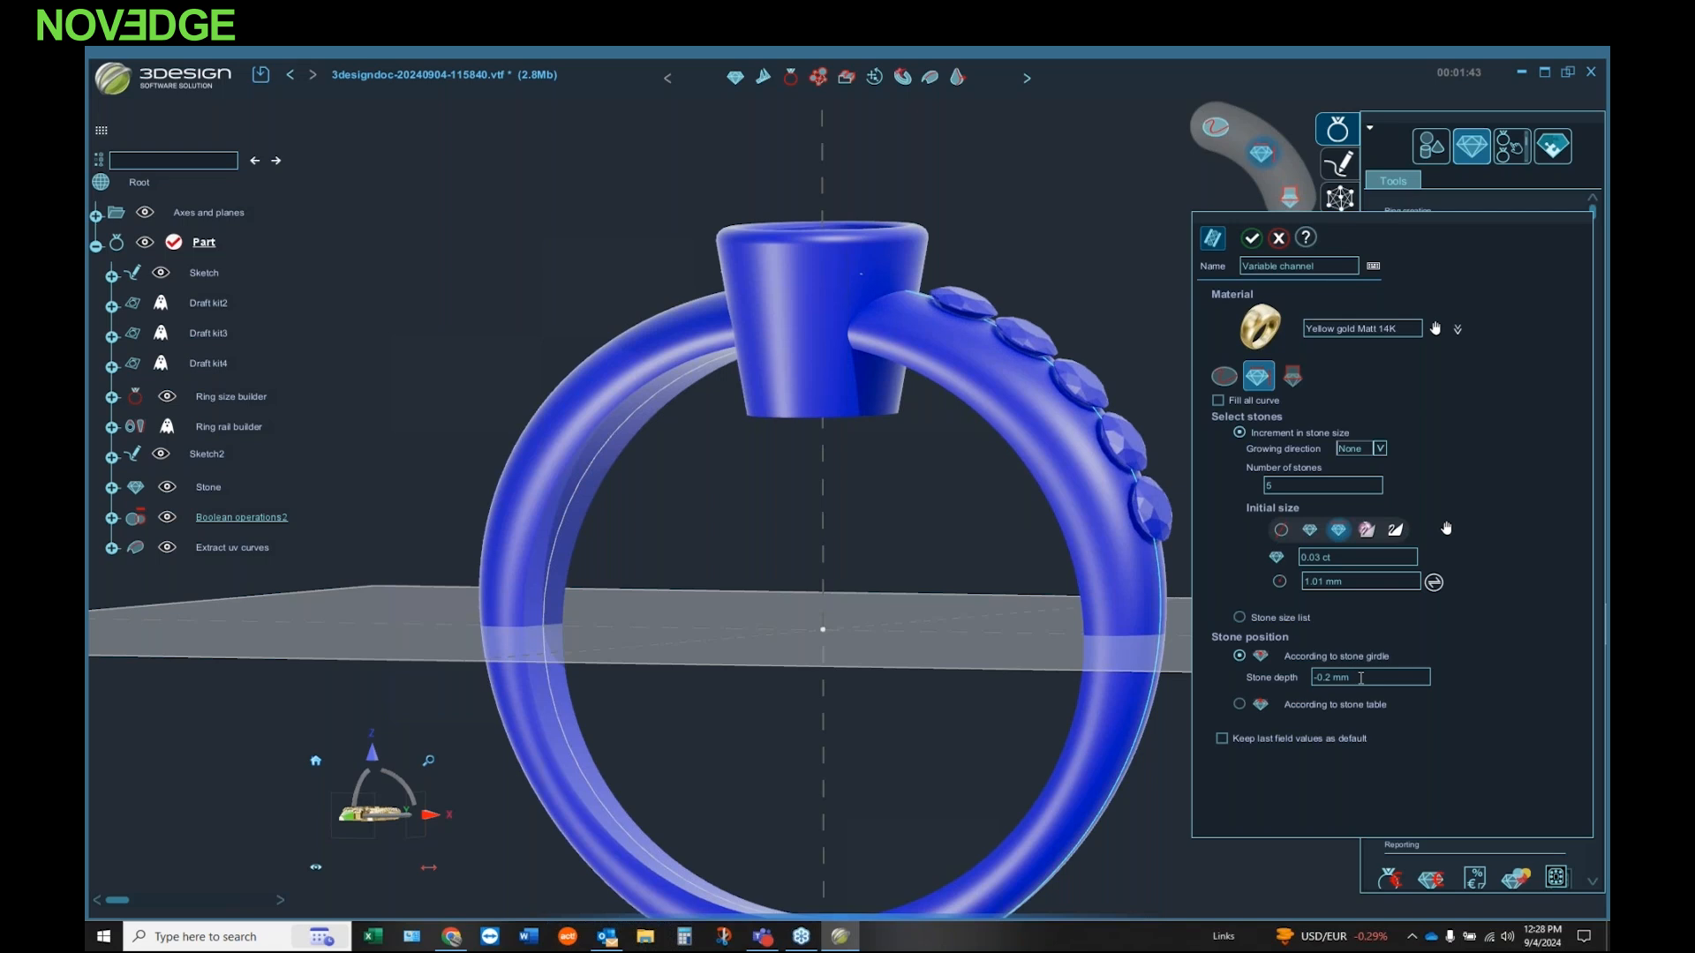
middle_click_drag(1029, 459, 821, 616)
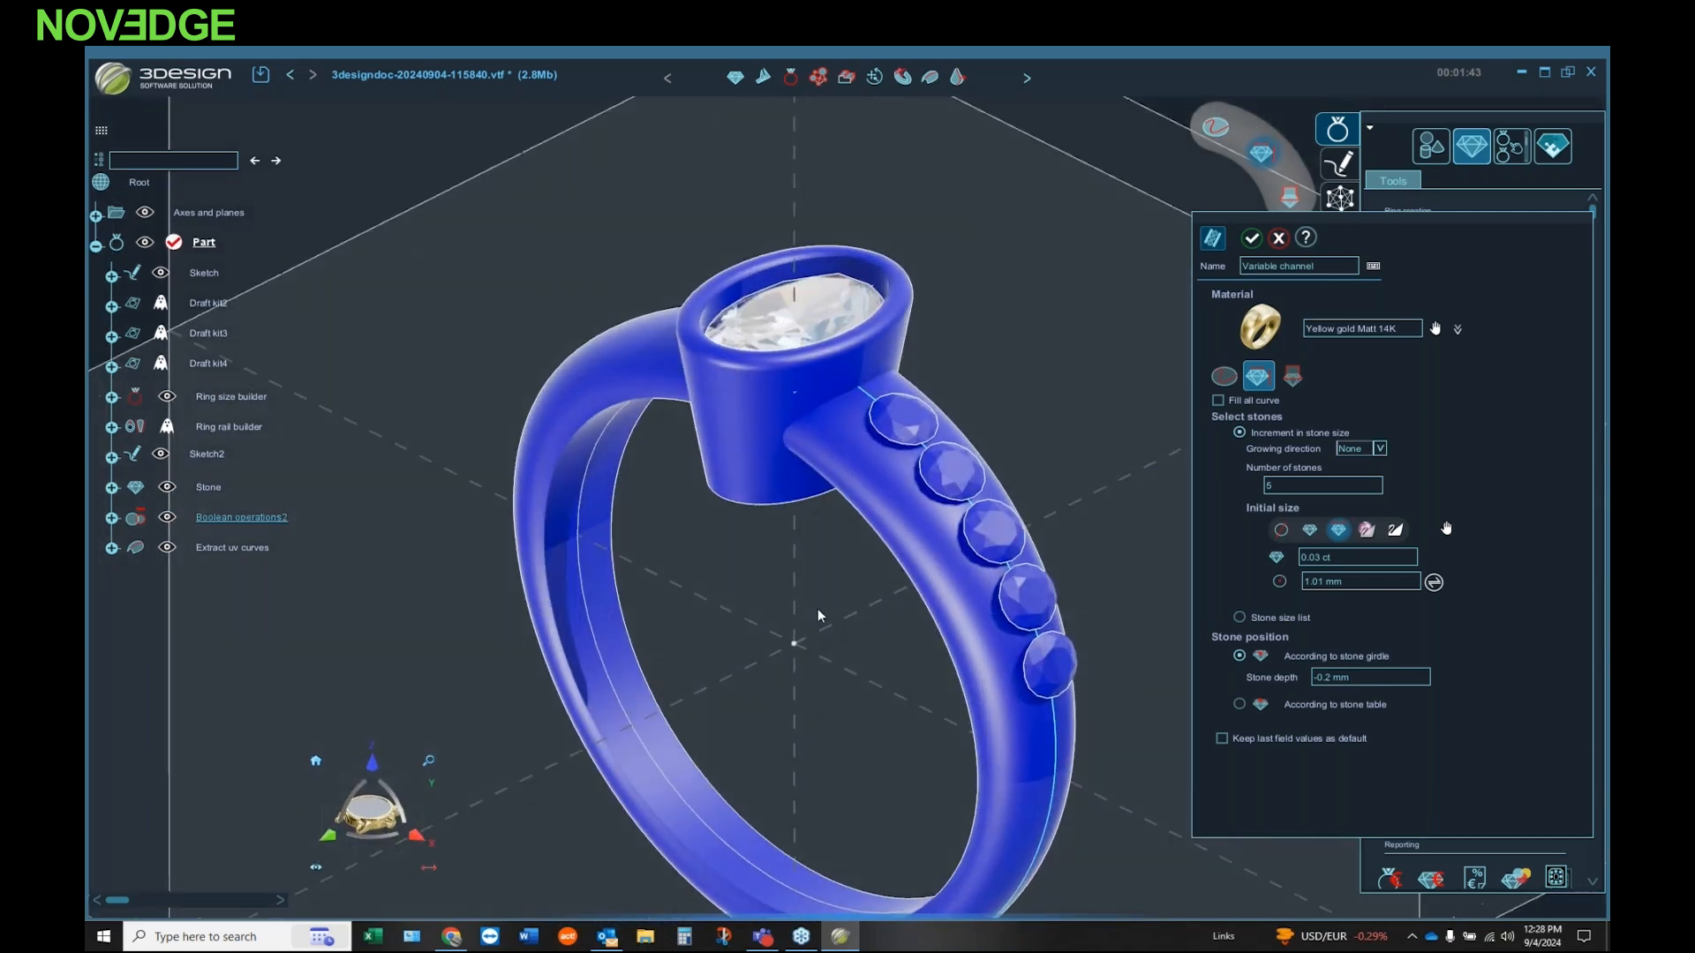
Step: Set the number of channel stones to 7 and their initial size to 0.02 ct
double_click(1297, 484)
type("7")
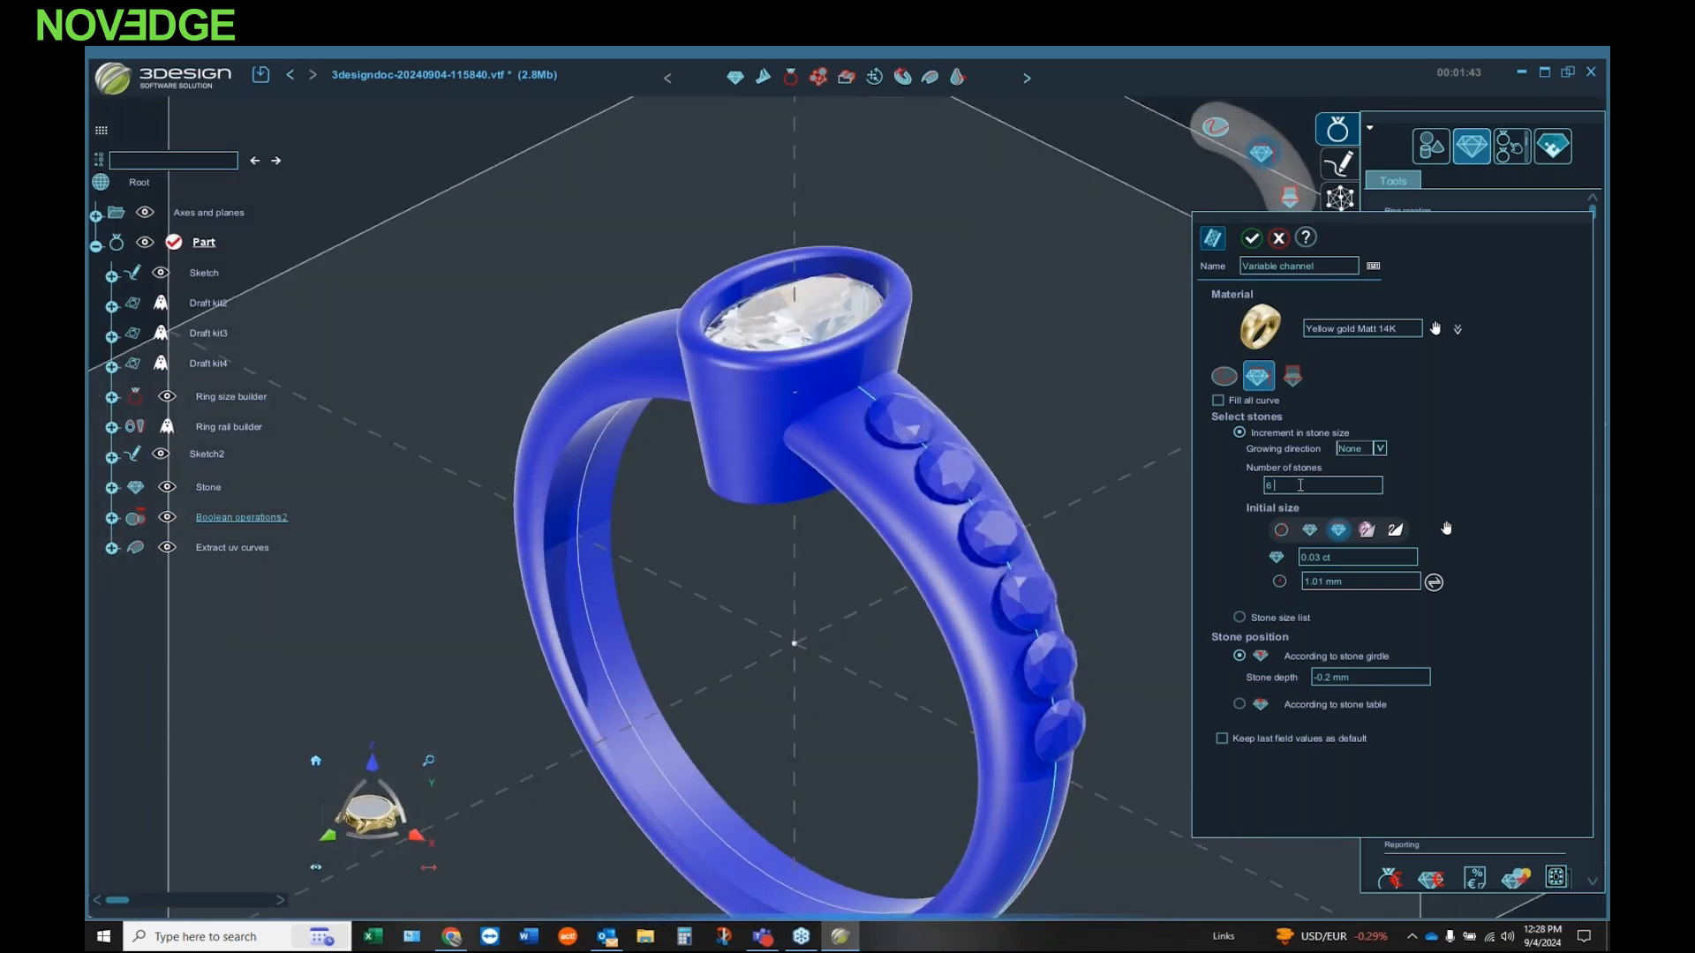
middle_click_drag(1098, 574, 1101, 430)
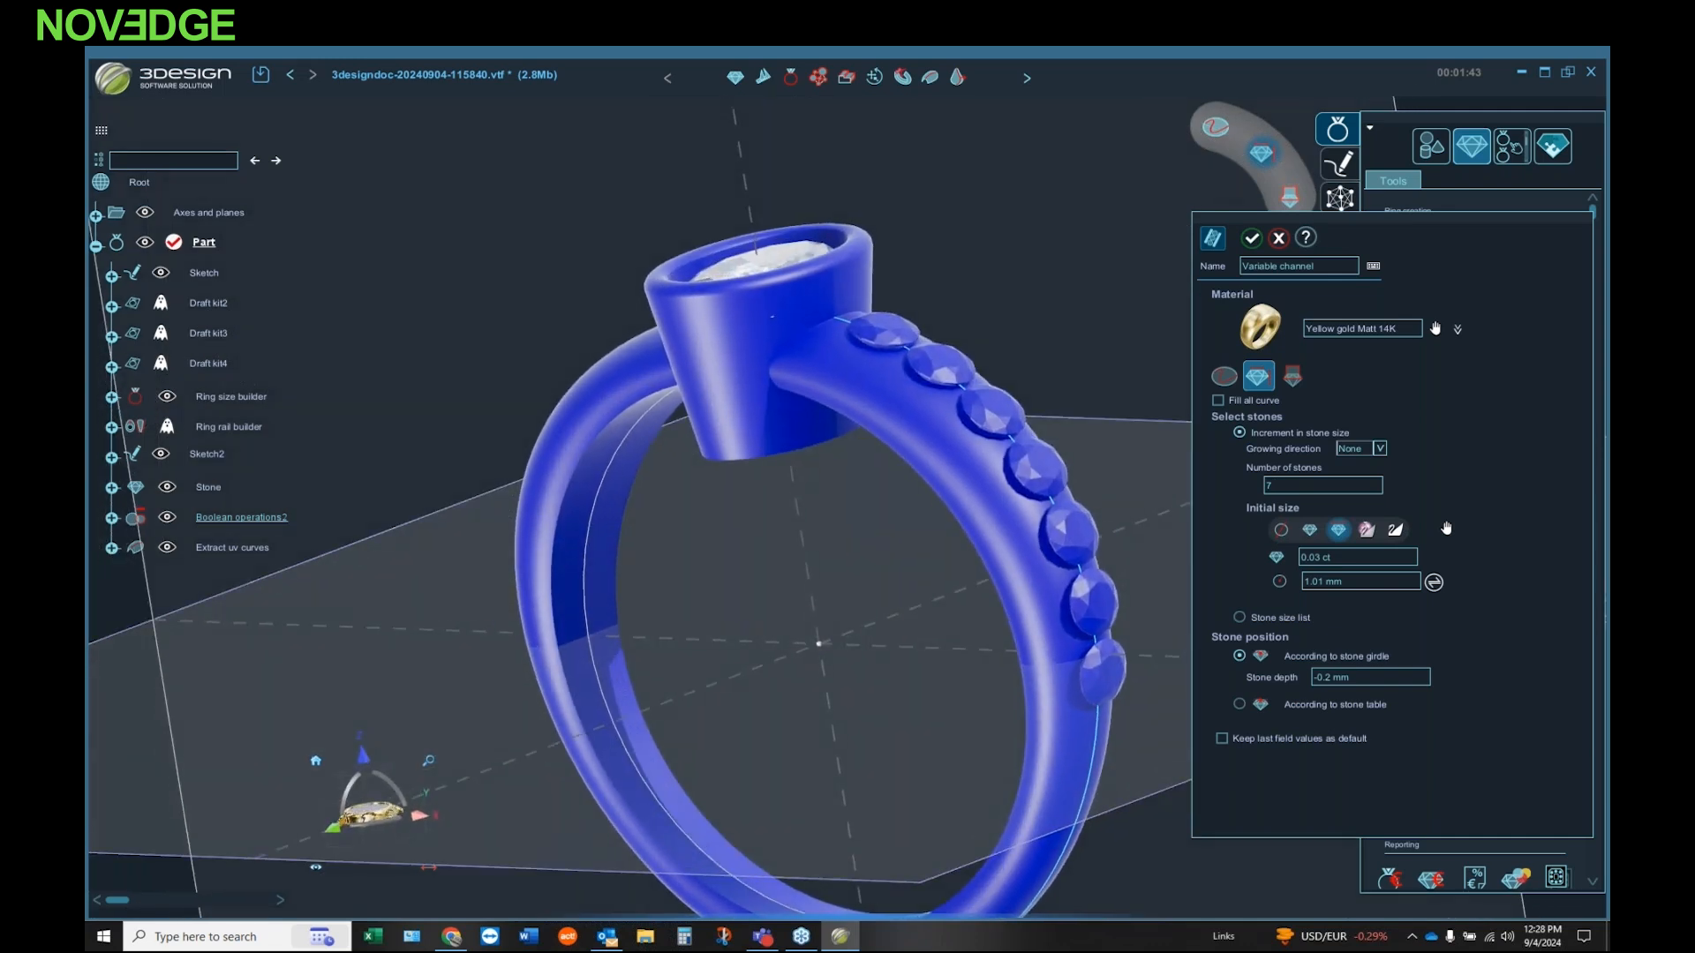
double_click(1337, 555)
type("0.02")
key("Return")
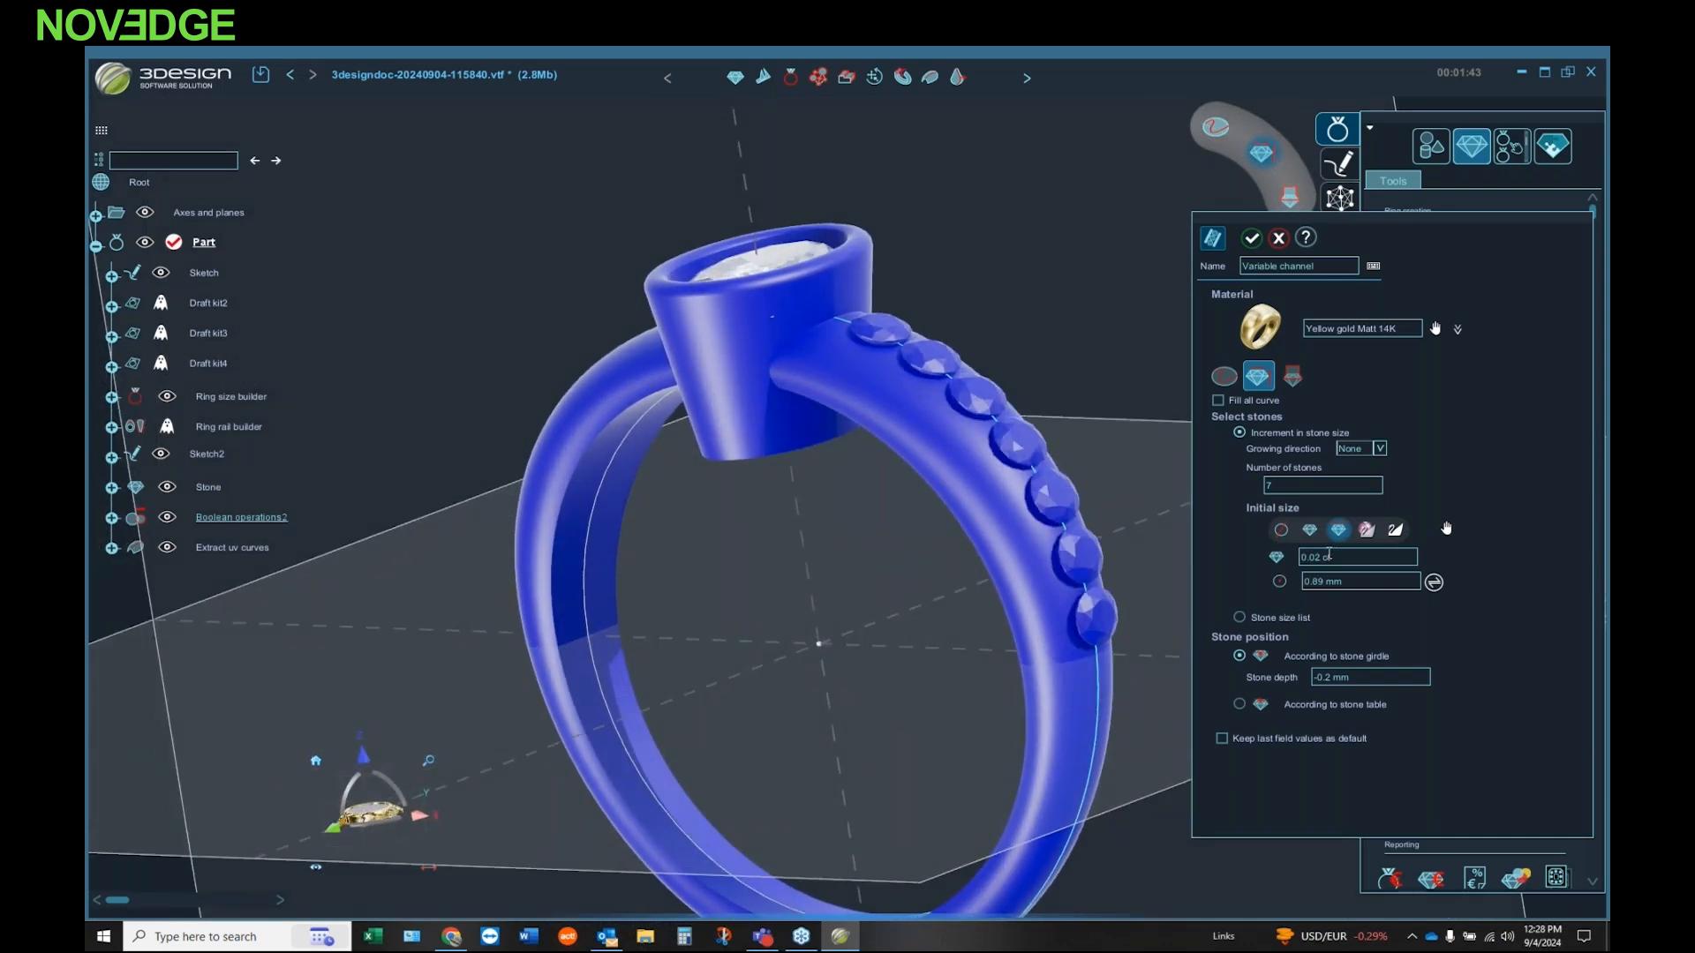
middle_click_drag(851, 504, 938, 364)
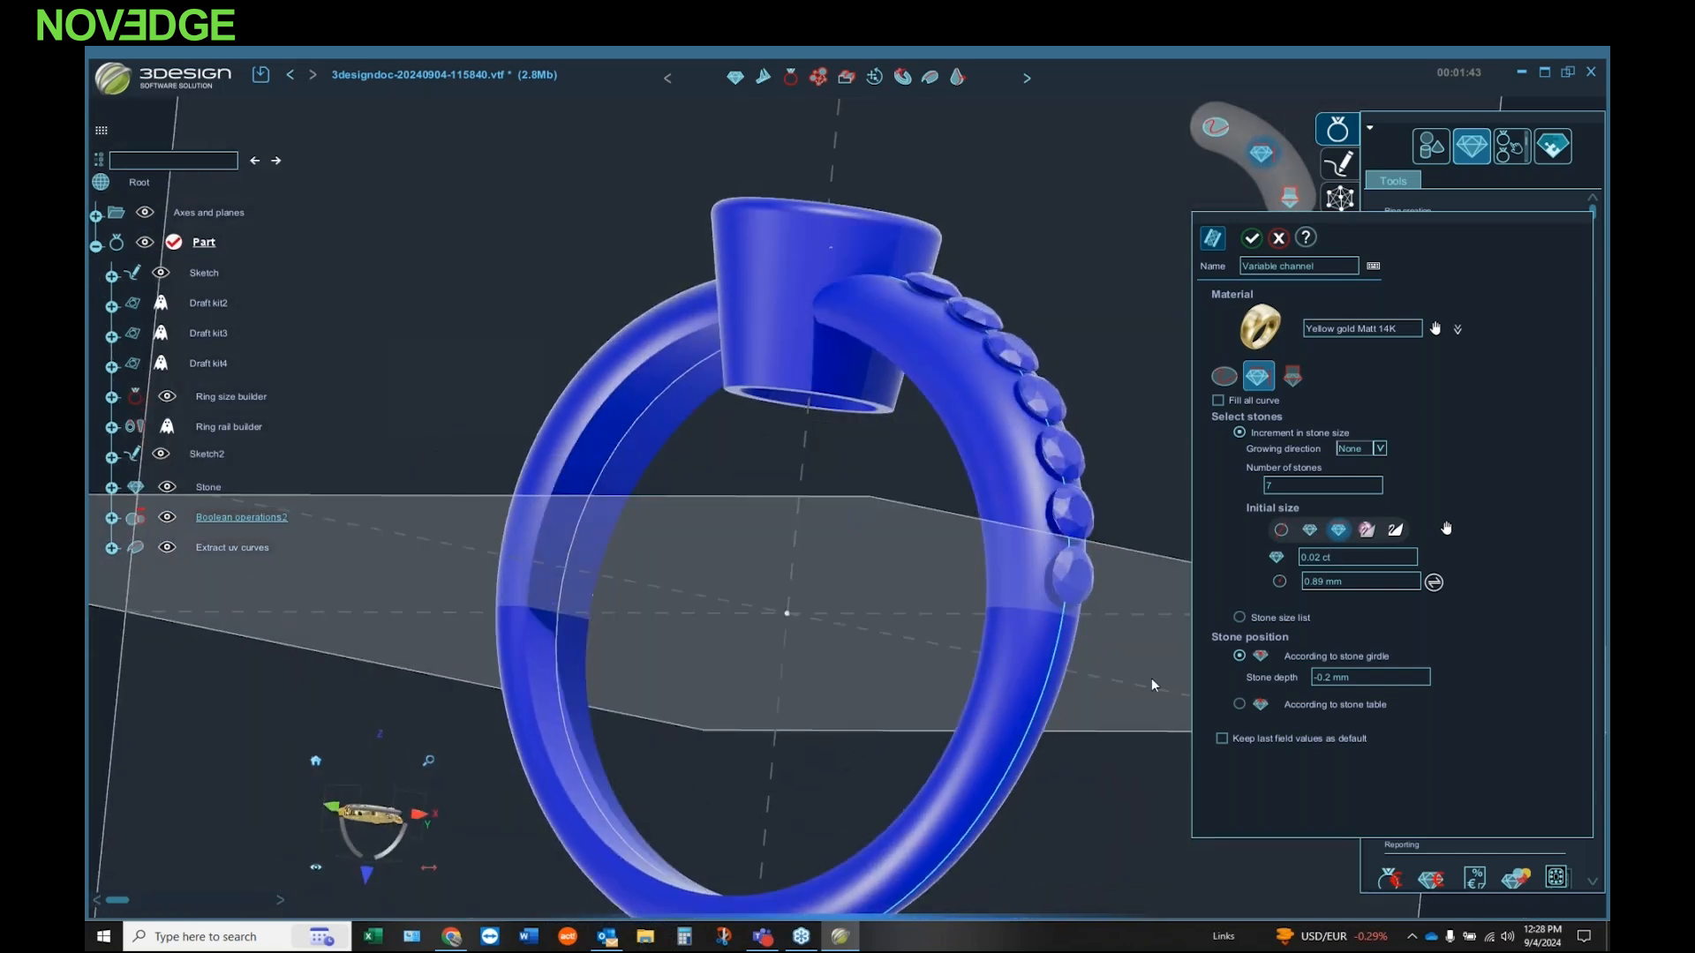
Step: Preview the channel cut along the stones, leave channel creation off, and create the stone positions on the band
left_click(1293, 380)
left_click(1218, 400)
middle_click_drag(891, 494, 812, 613)
middle_click_drag(915, 519, 891, 398)
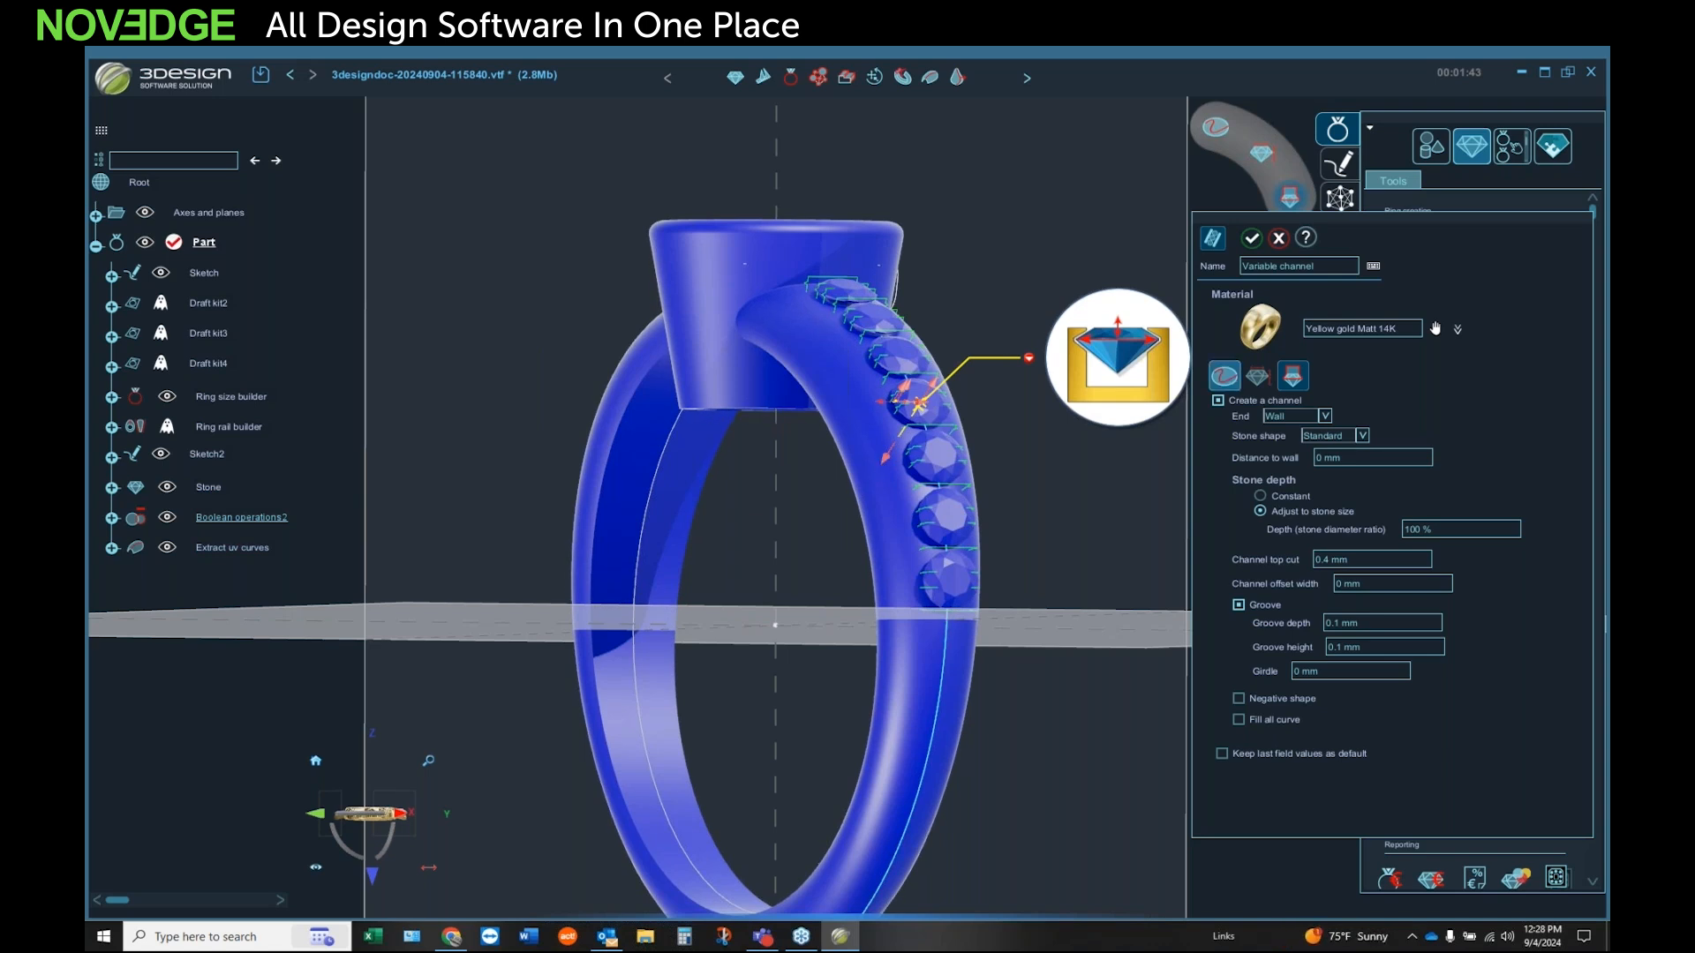
left_click(1218, 399)
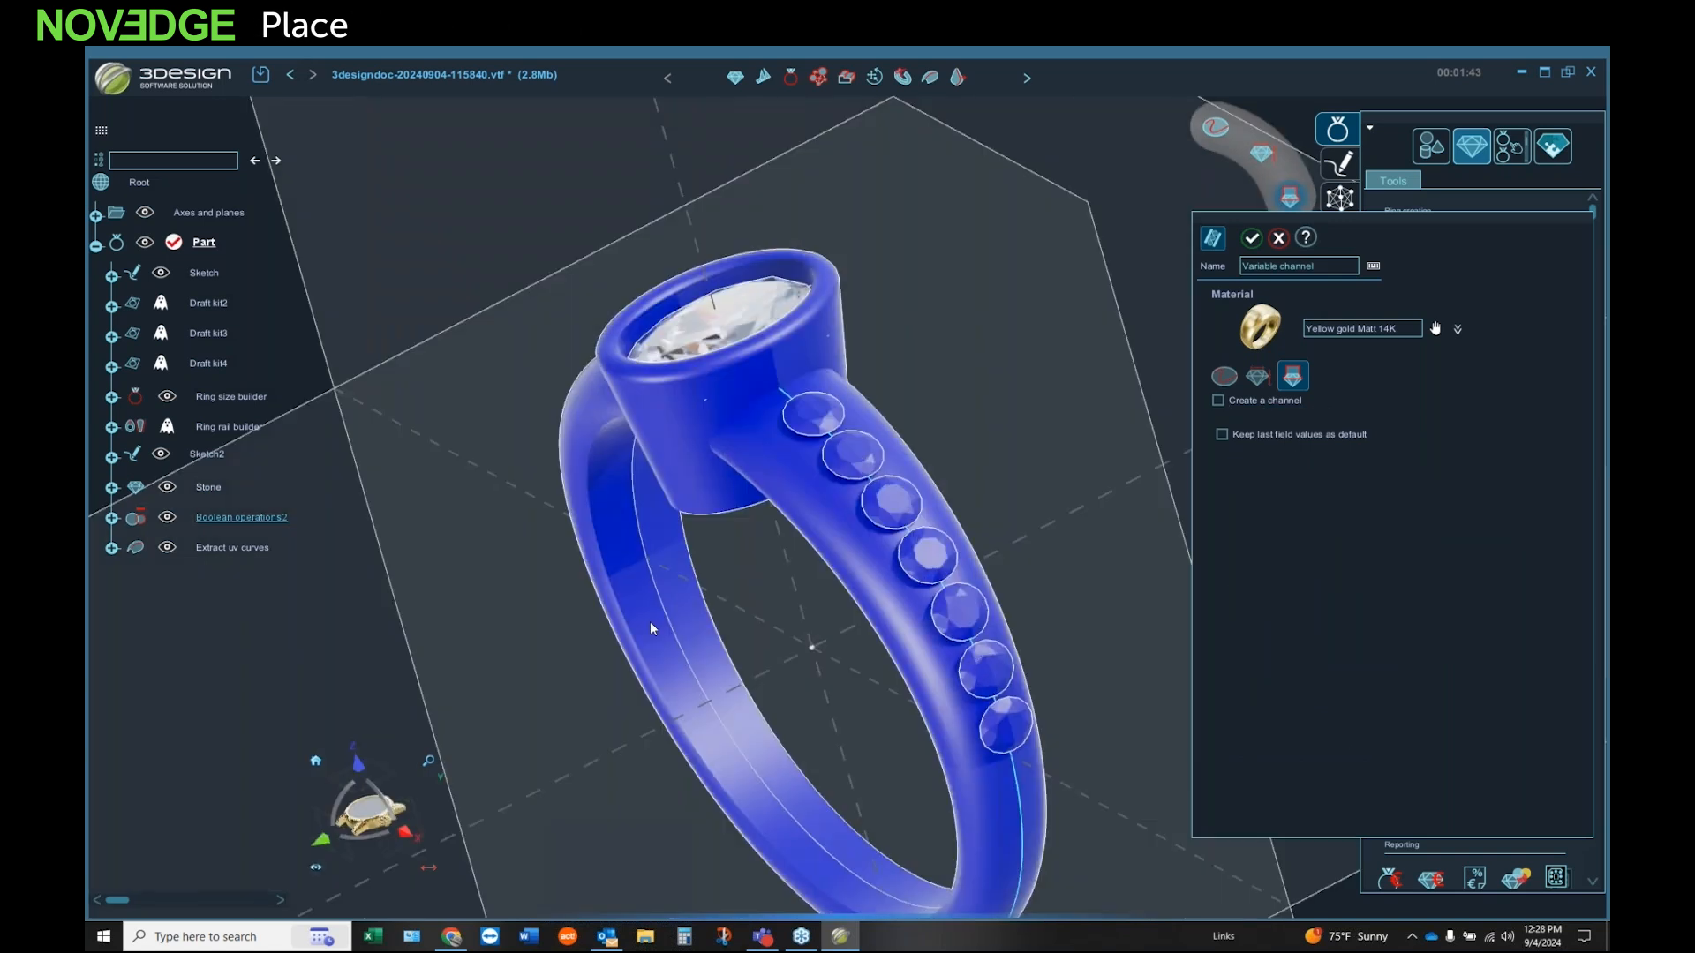
middle_click_drag(649, 621, 913, 523)
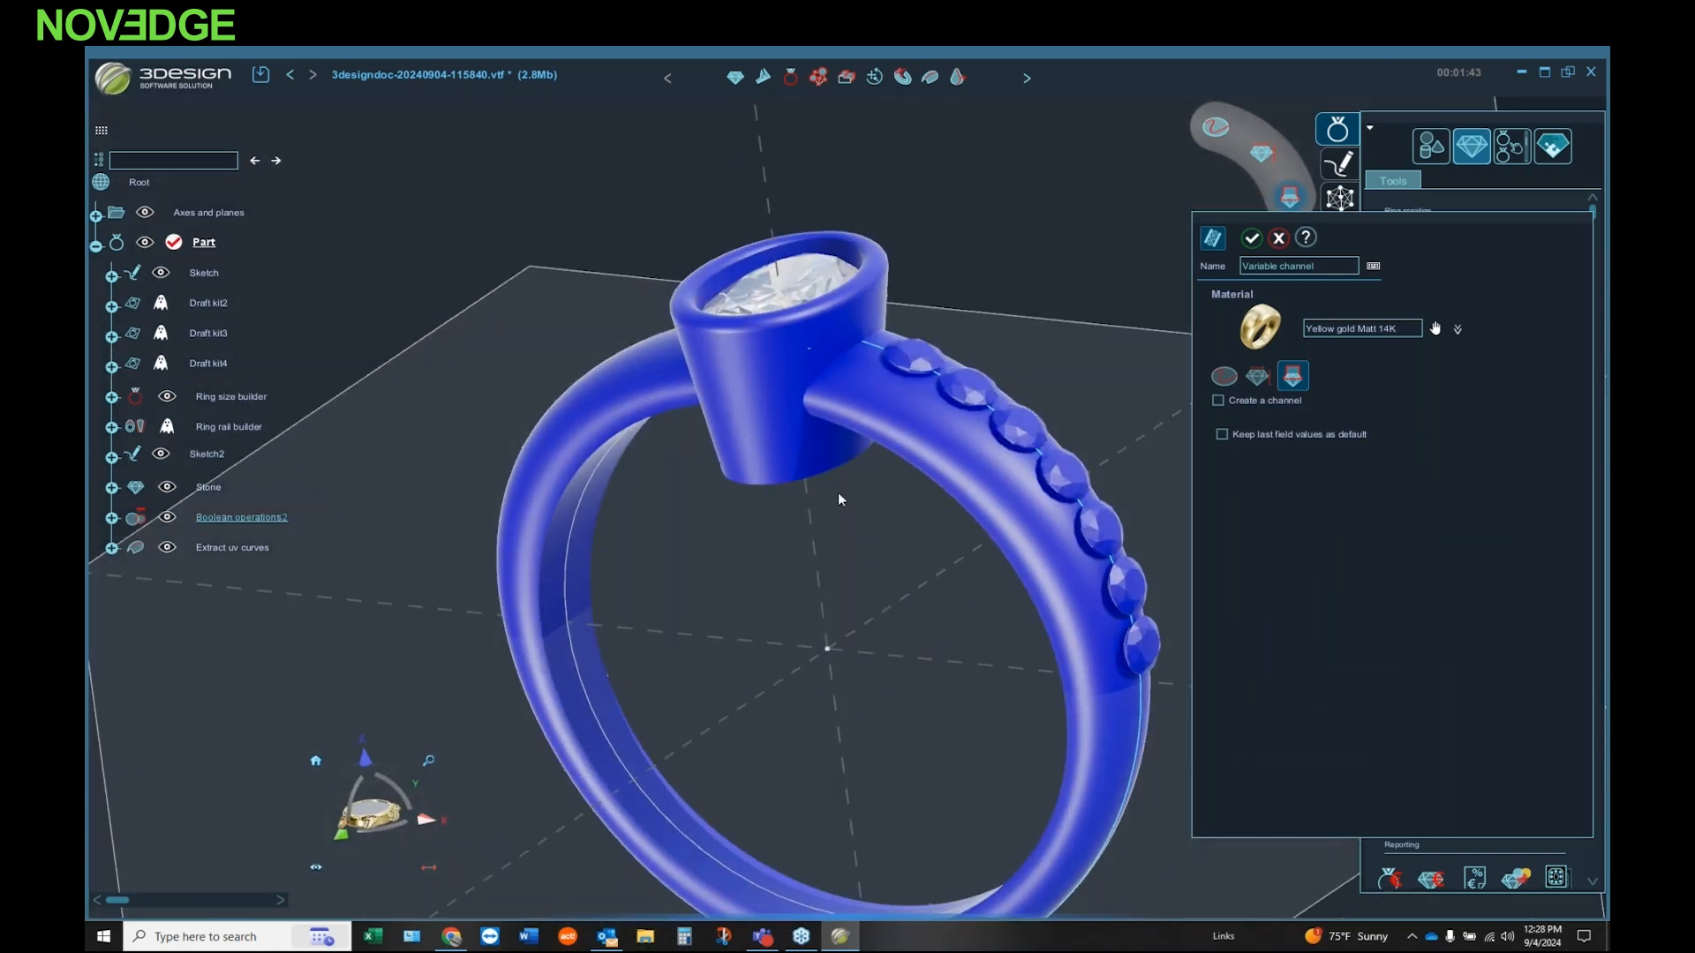
left_click(1252, 237)
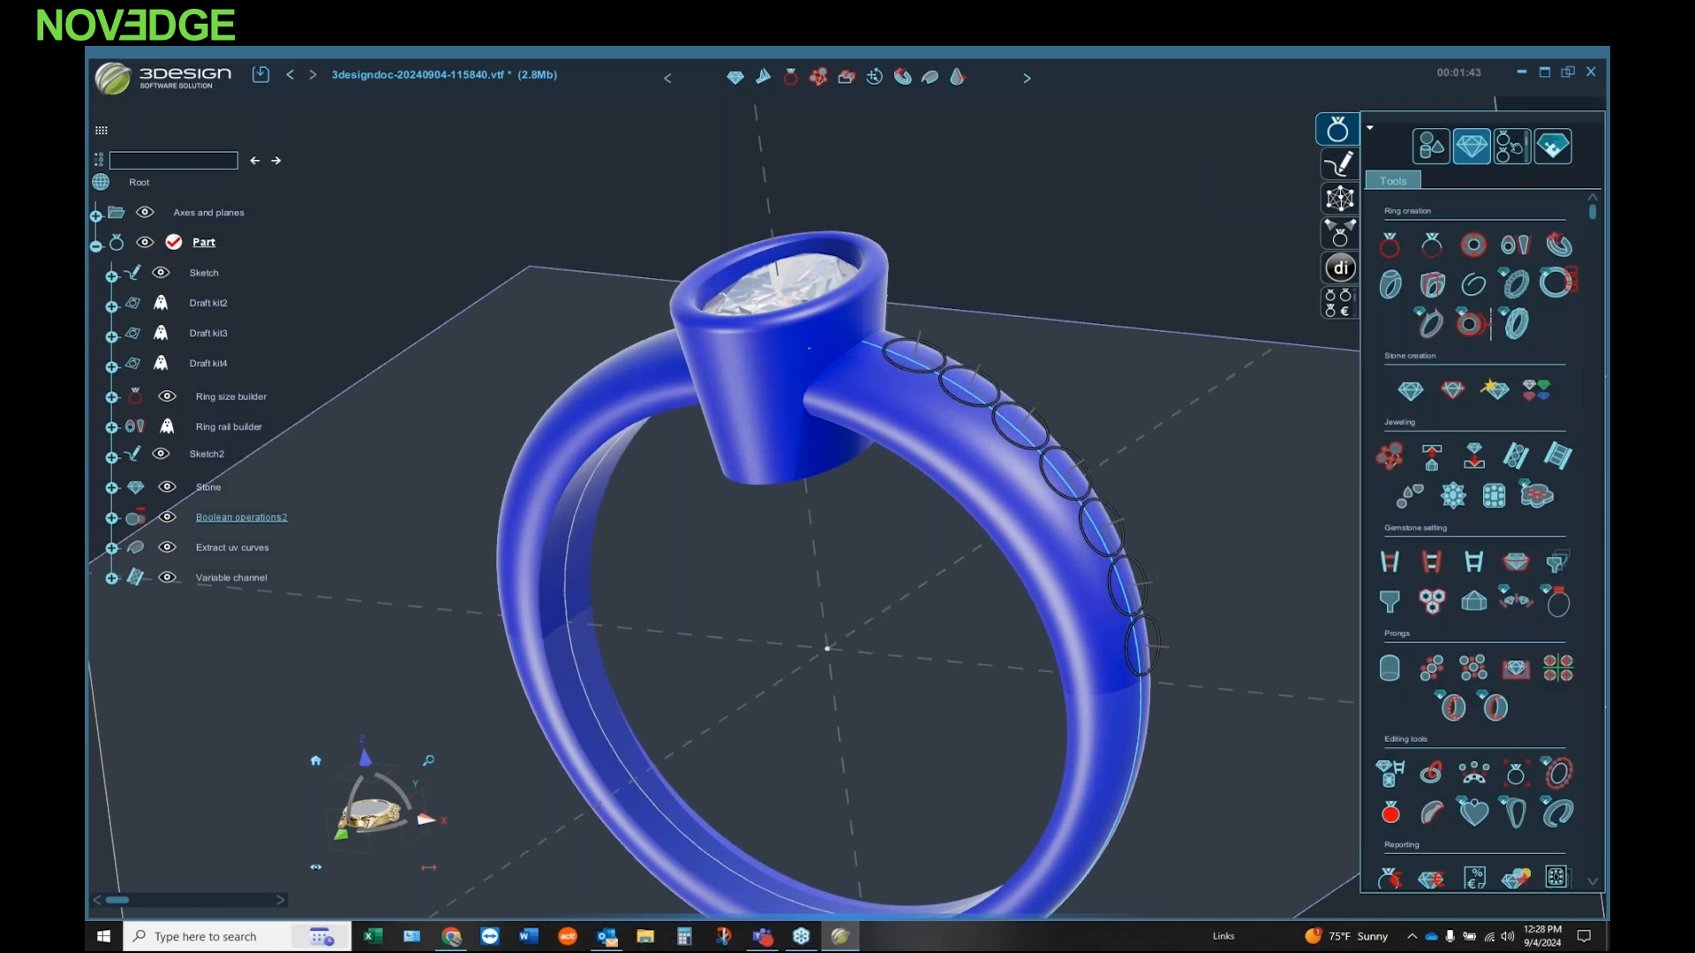
Step: Create a separate 0.5 ct brilliant diamond at the origin inside the ring
middle_click_drag(702, 454, 952, 349)
middle_click_drag(705, 526, 734, 459)
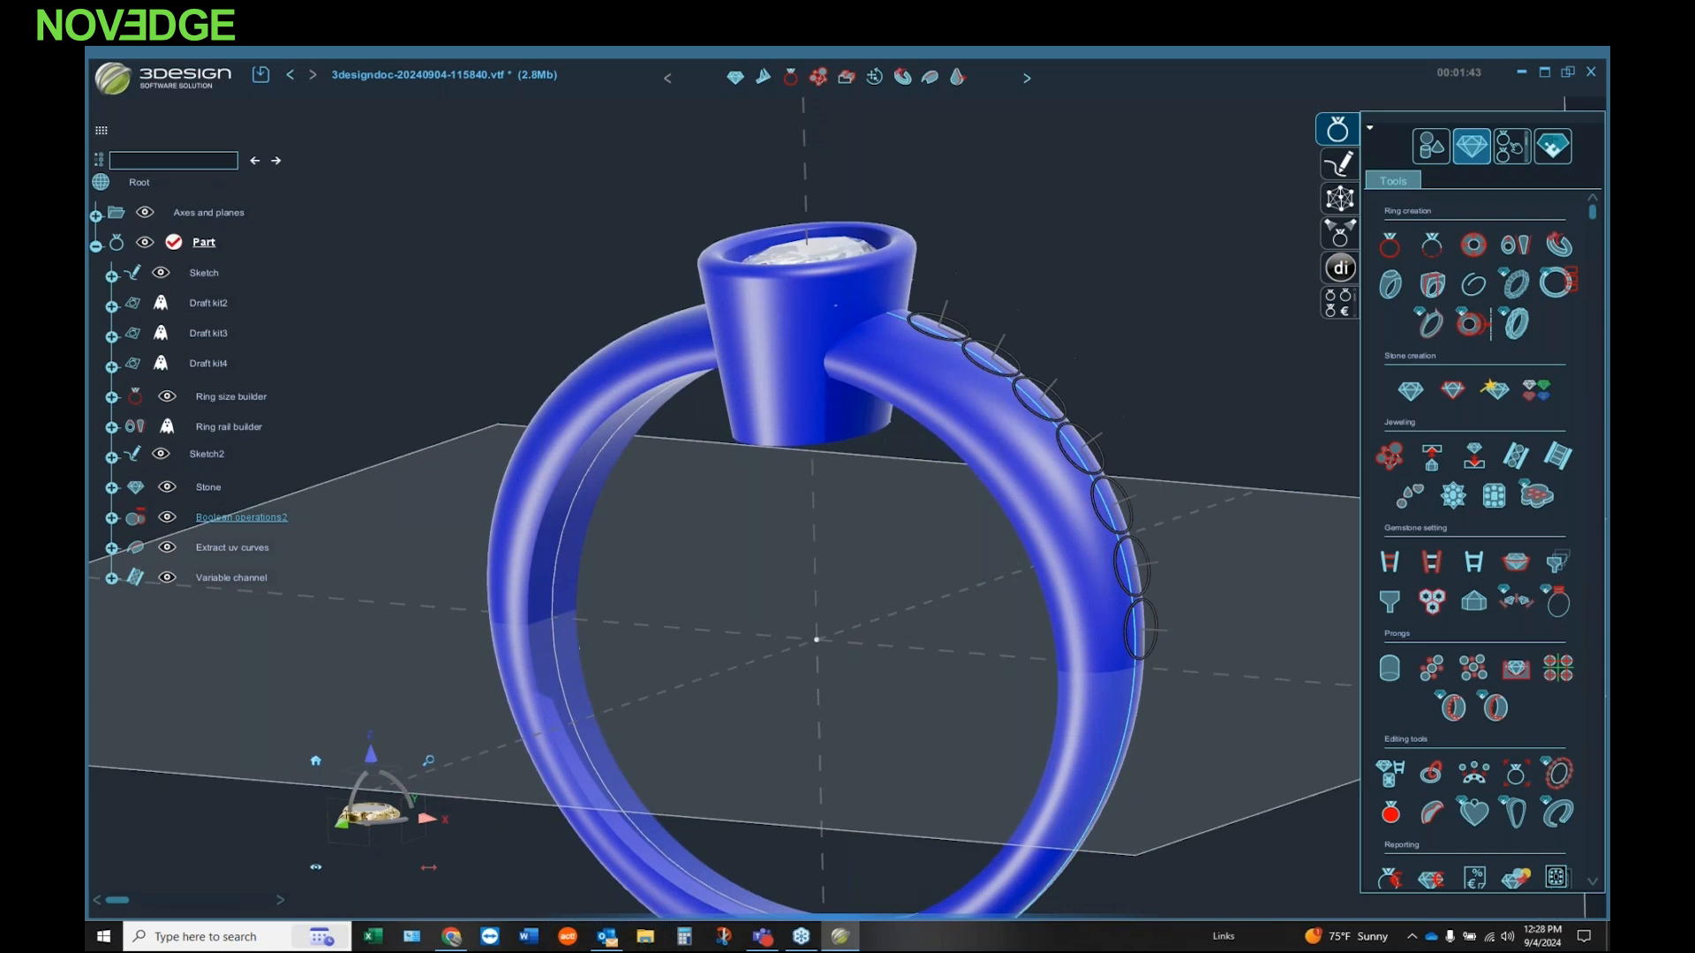
left_click(1411, 402)
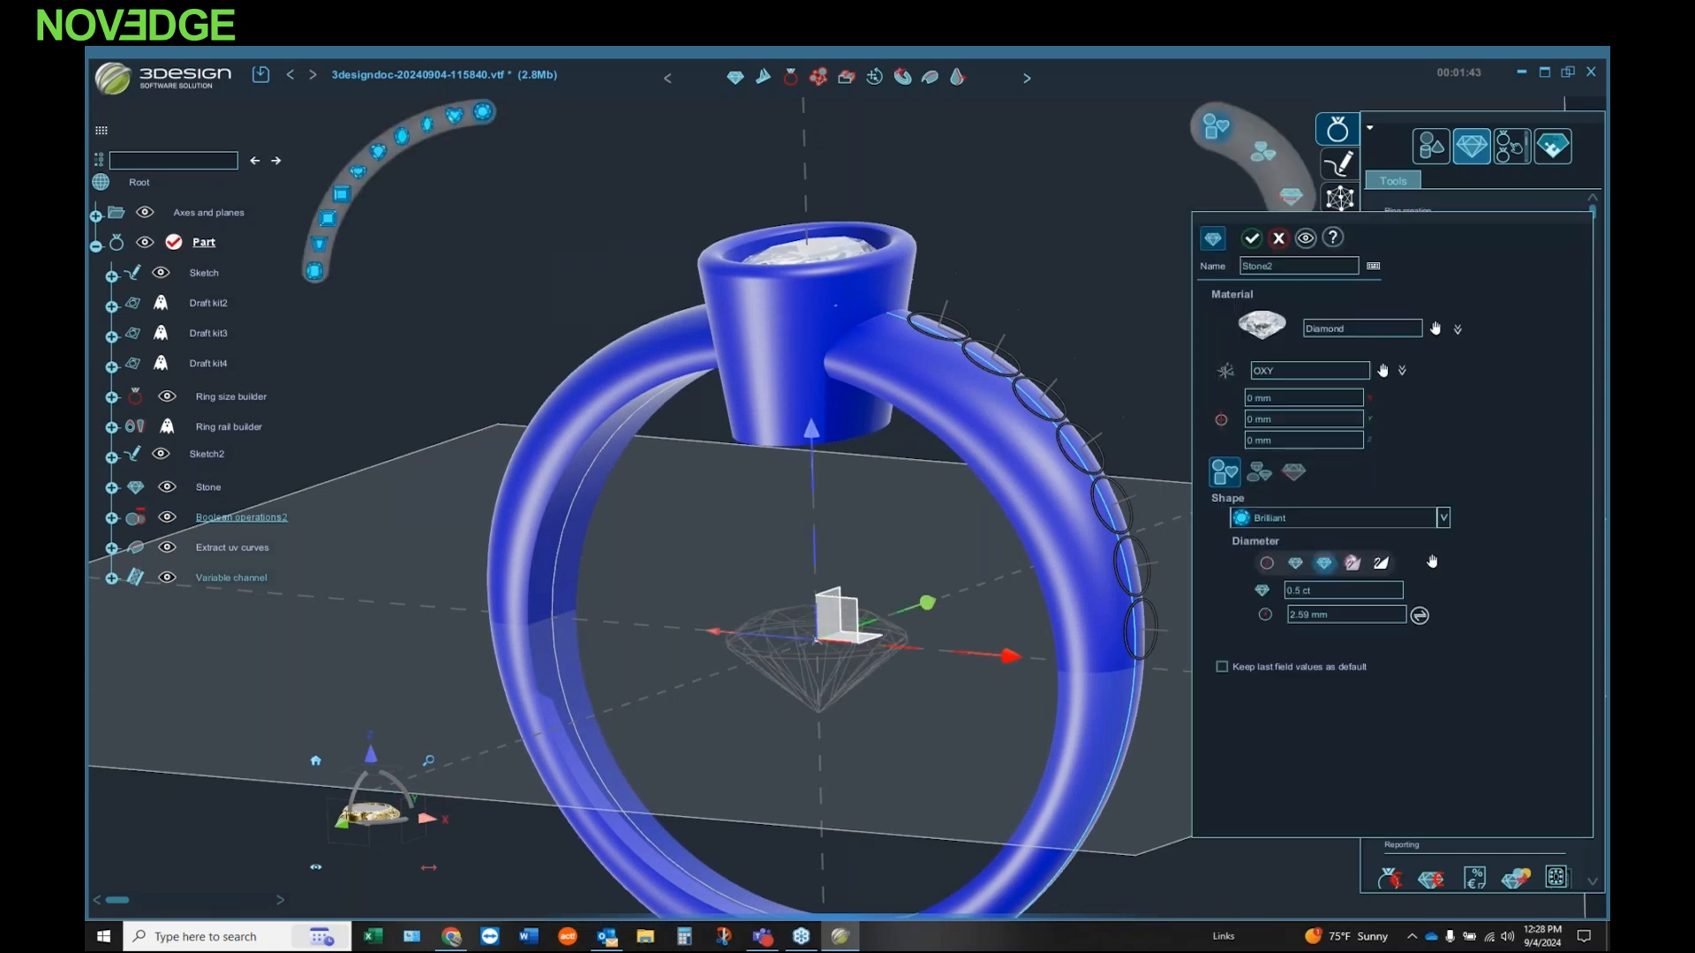
left_click(1251, 237)
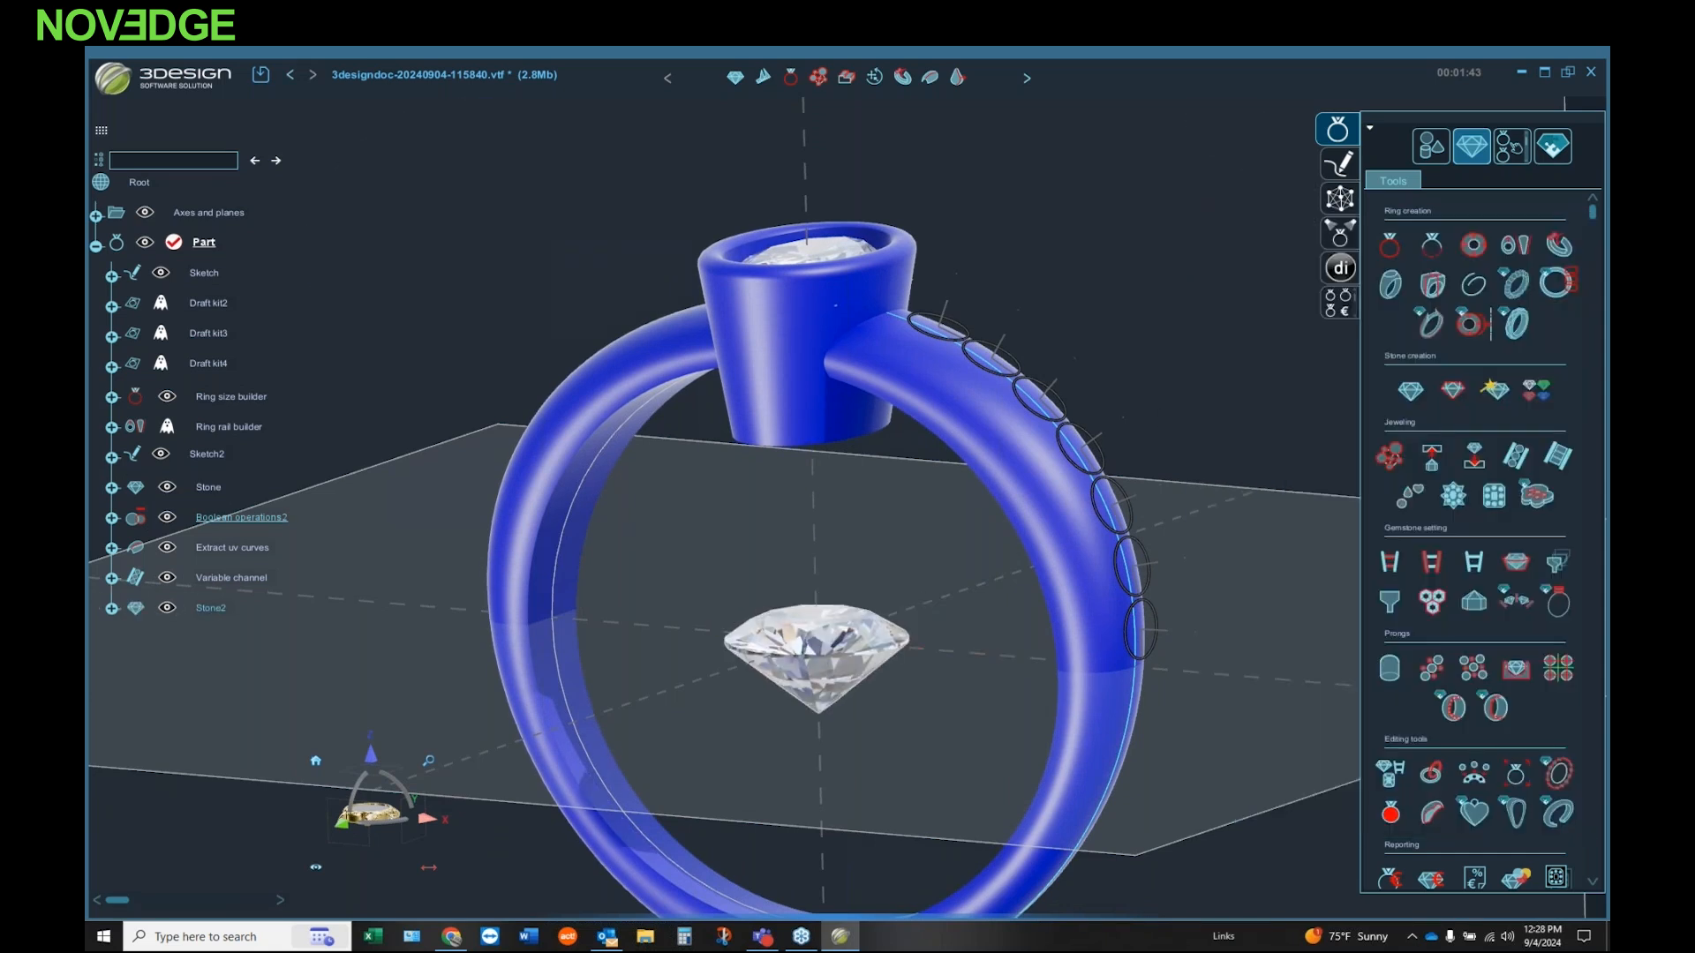
Step: Create a filleted yellow gold prong beside the loose diamond, about 0.29 mm in radius and 0.69 mm high, with its base at about Z -0.33 mm
left_click(1386, 671)
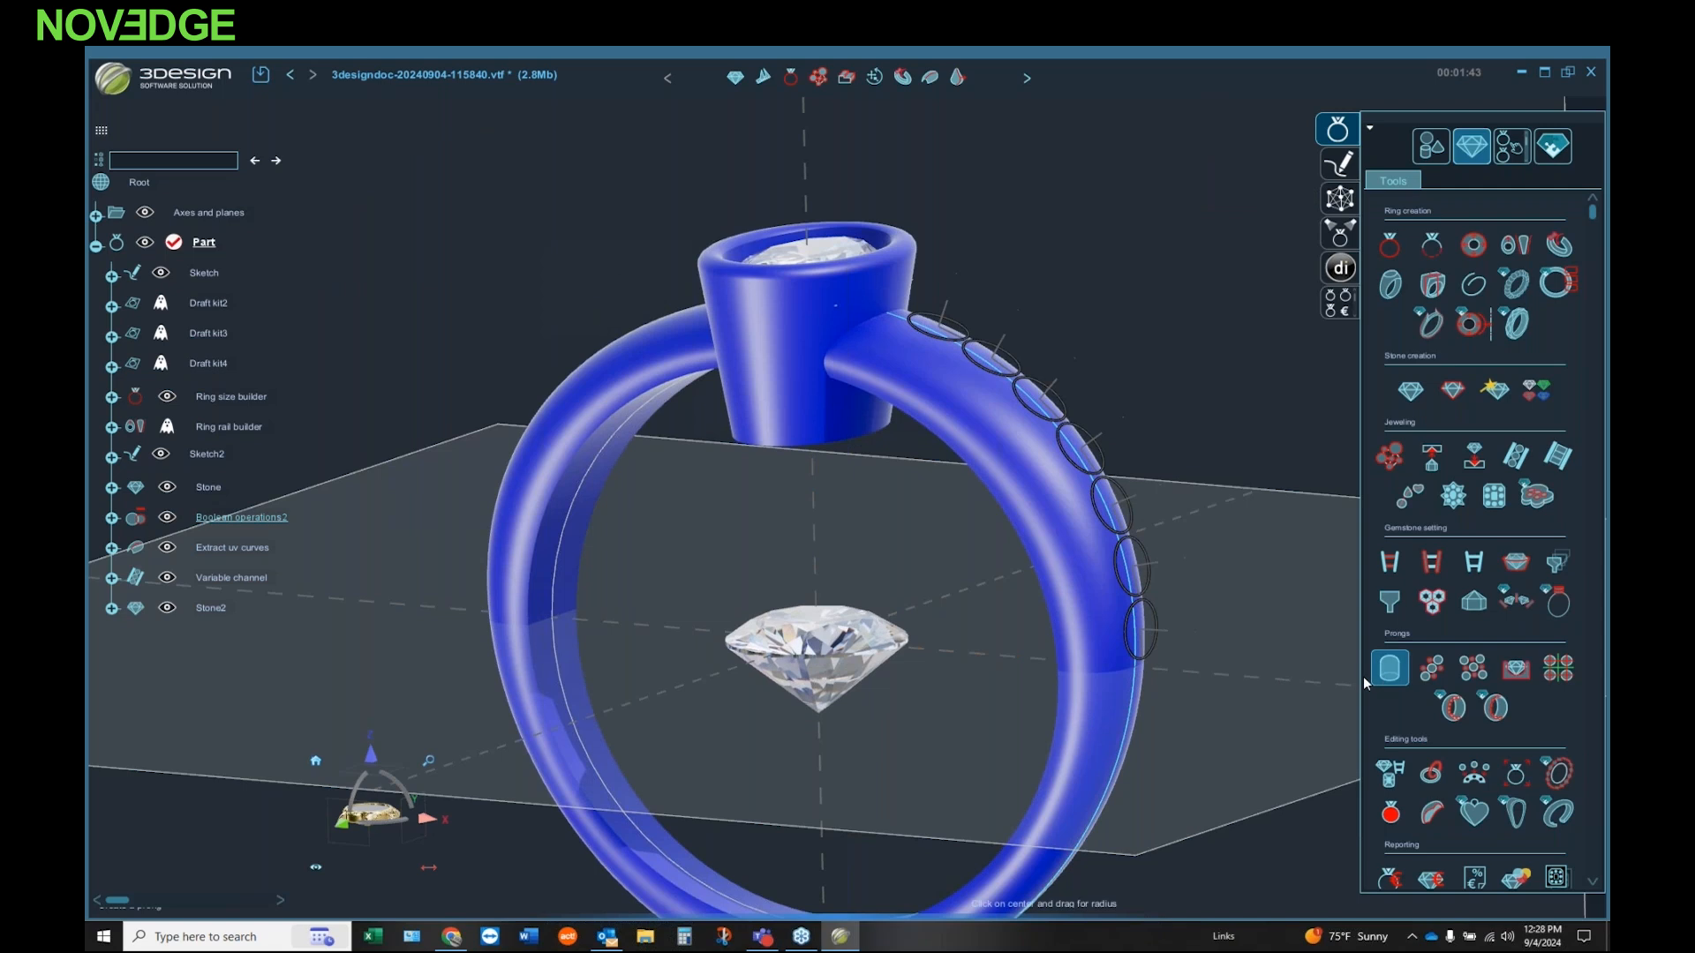
left_click_drag(975, 624, 974, 622)
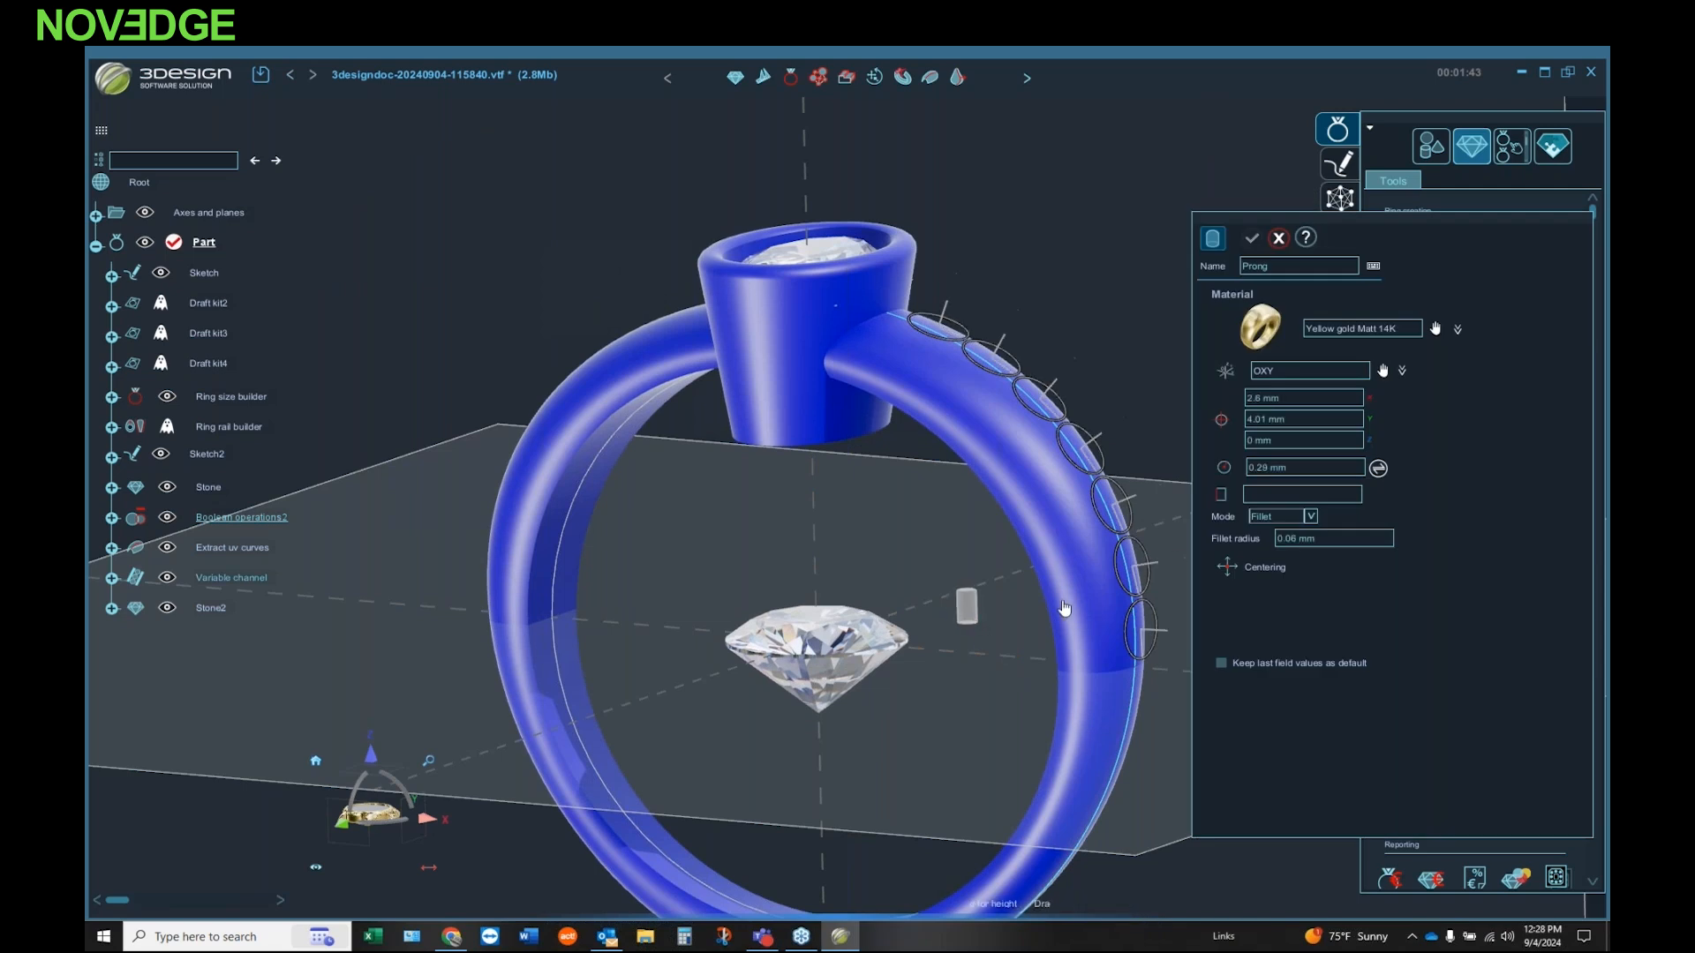
left_click(971, 615)
scroll(945, 601, "up", 2)
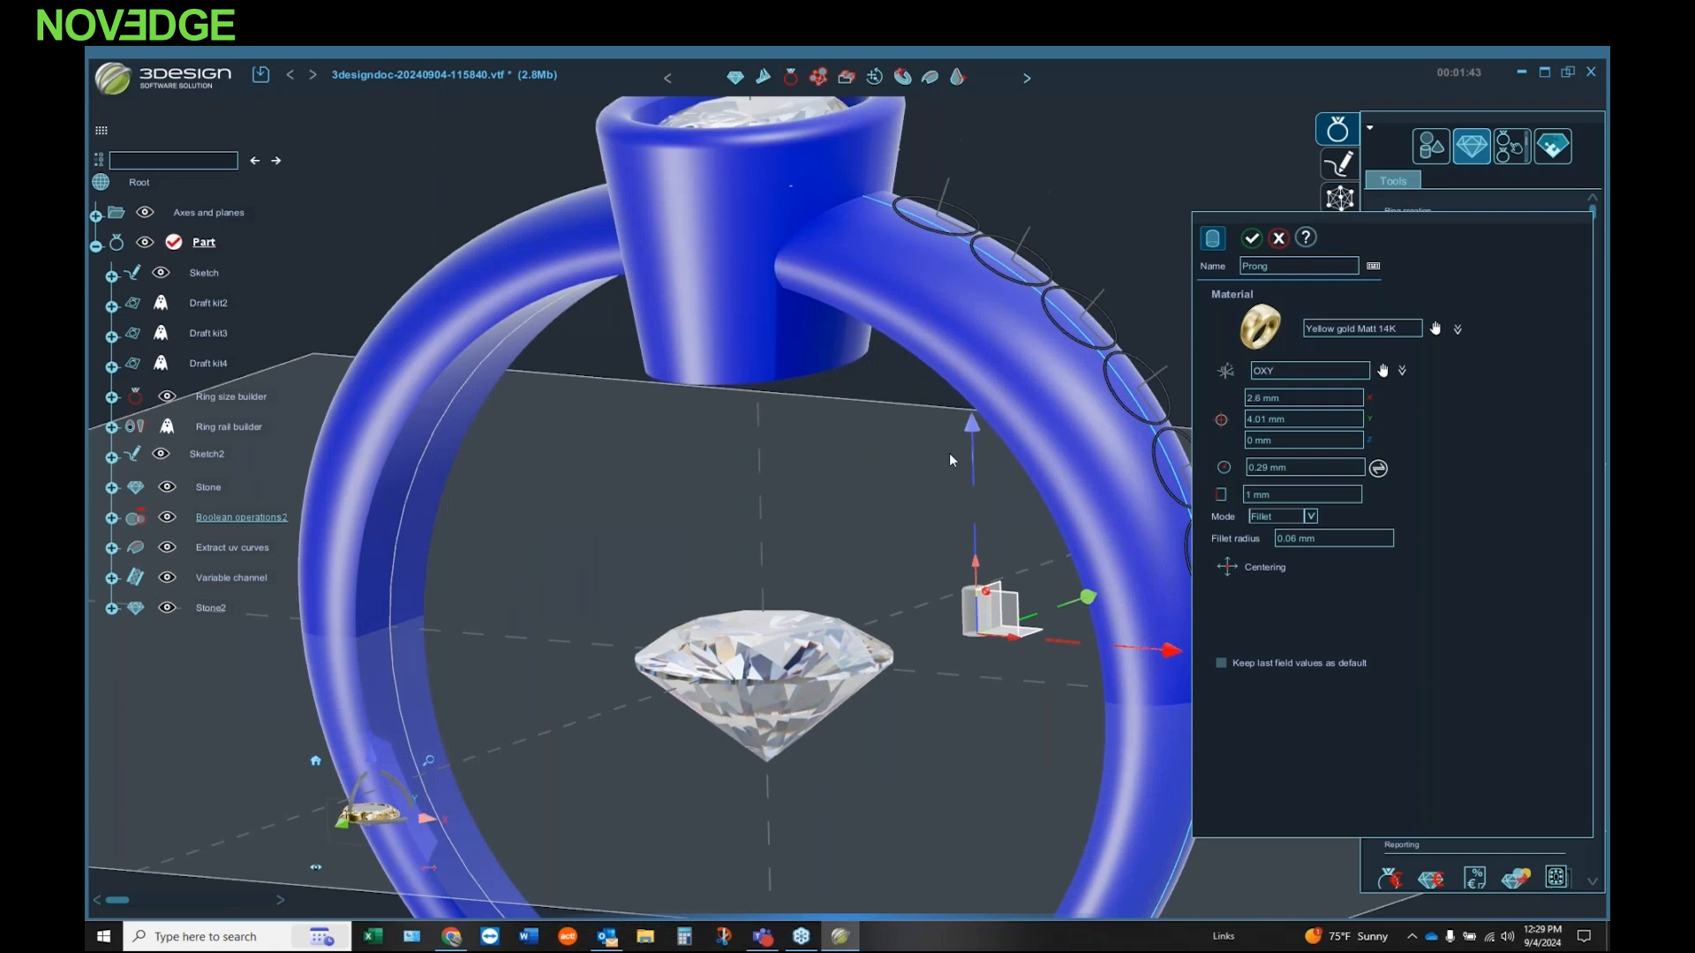
left_click_drag(972, 423, 972, 439)
left_click_drag(975, 580, 976, 592)
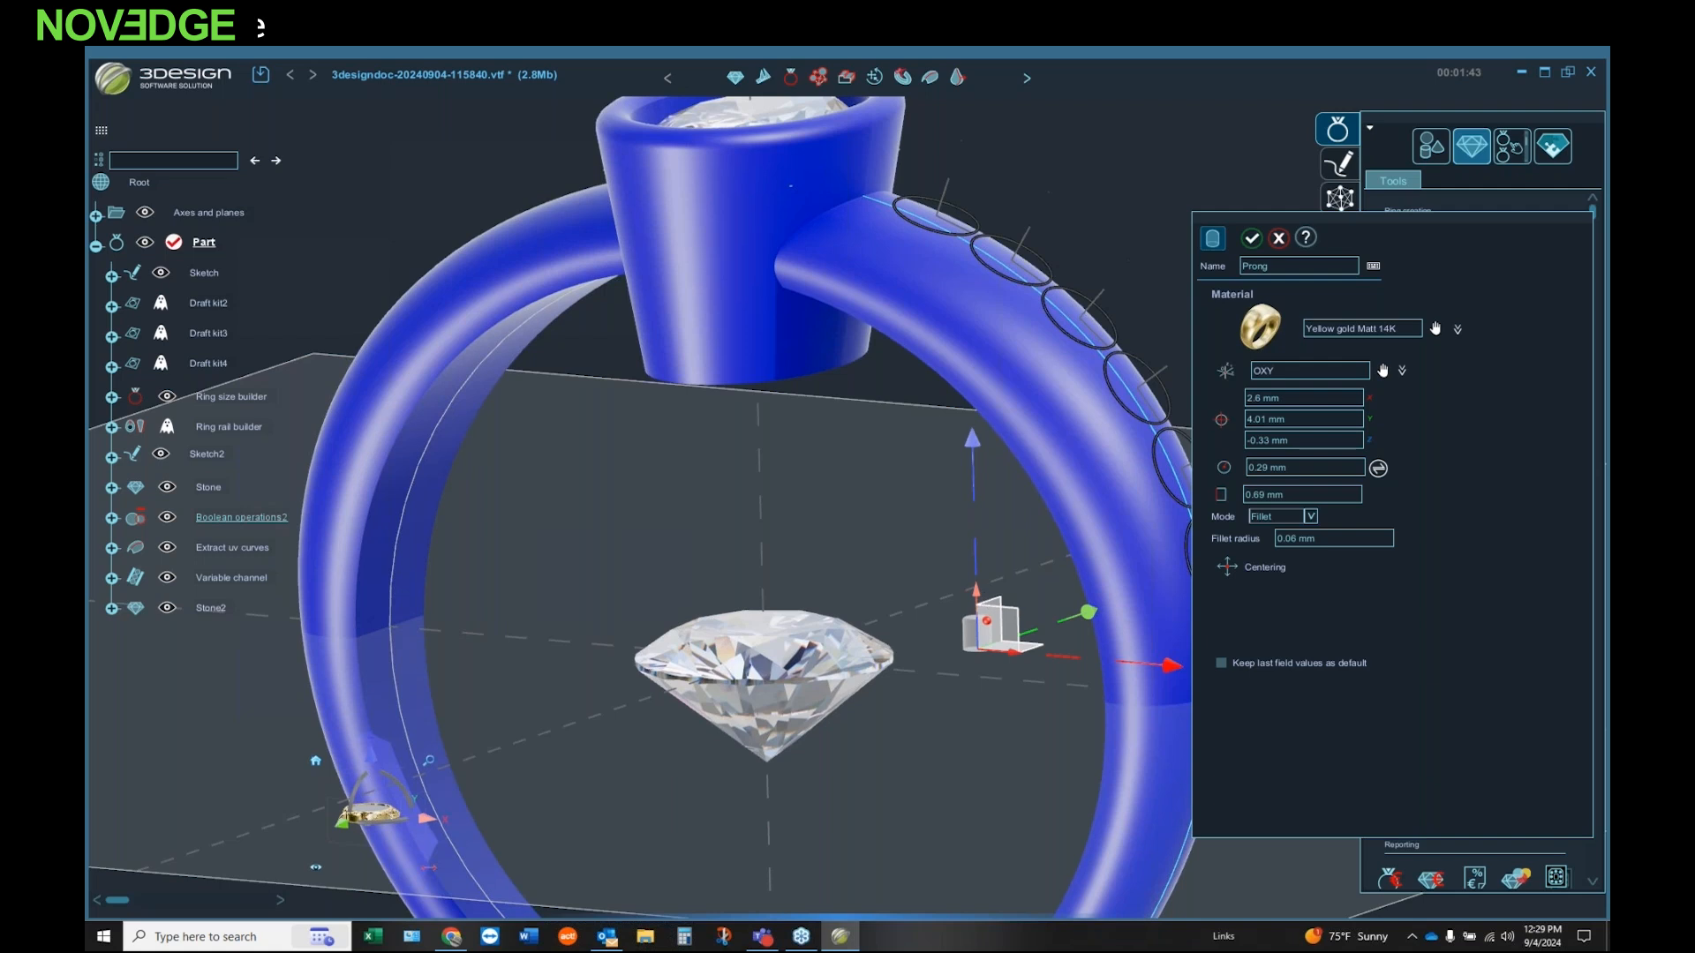
left_click(1252, 238)
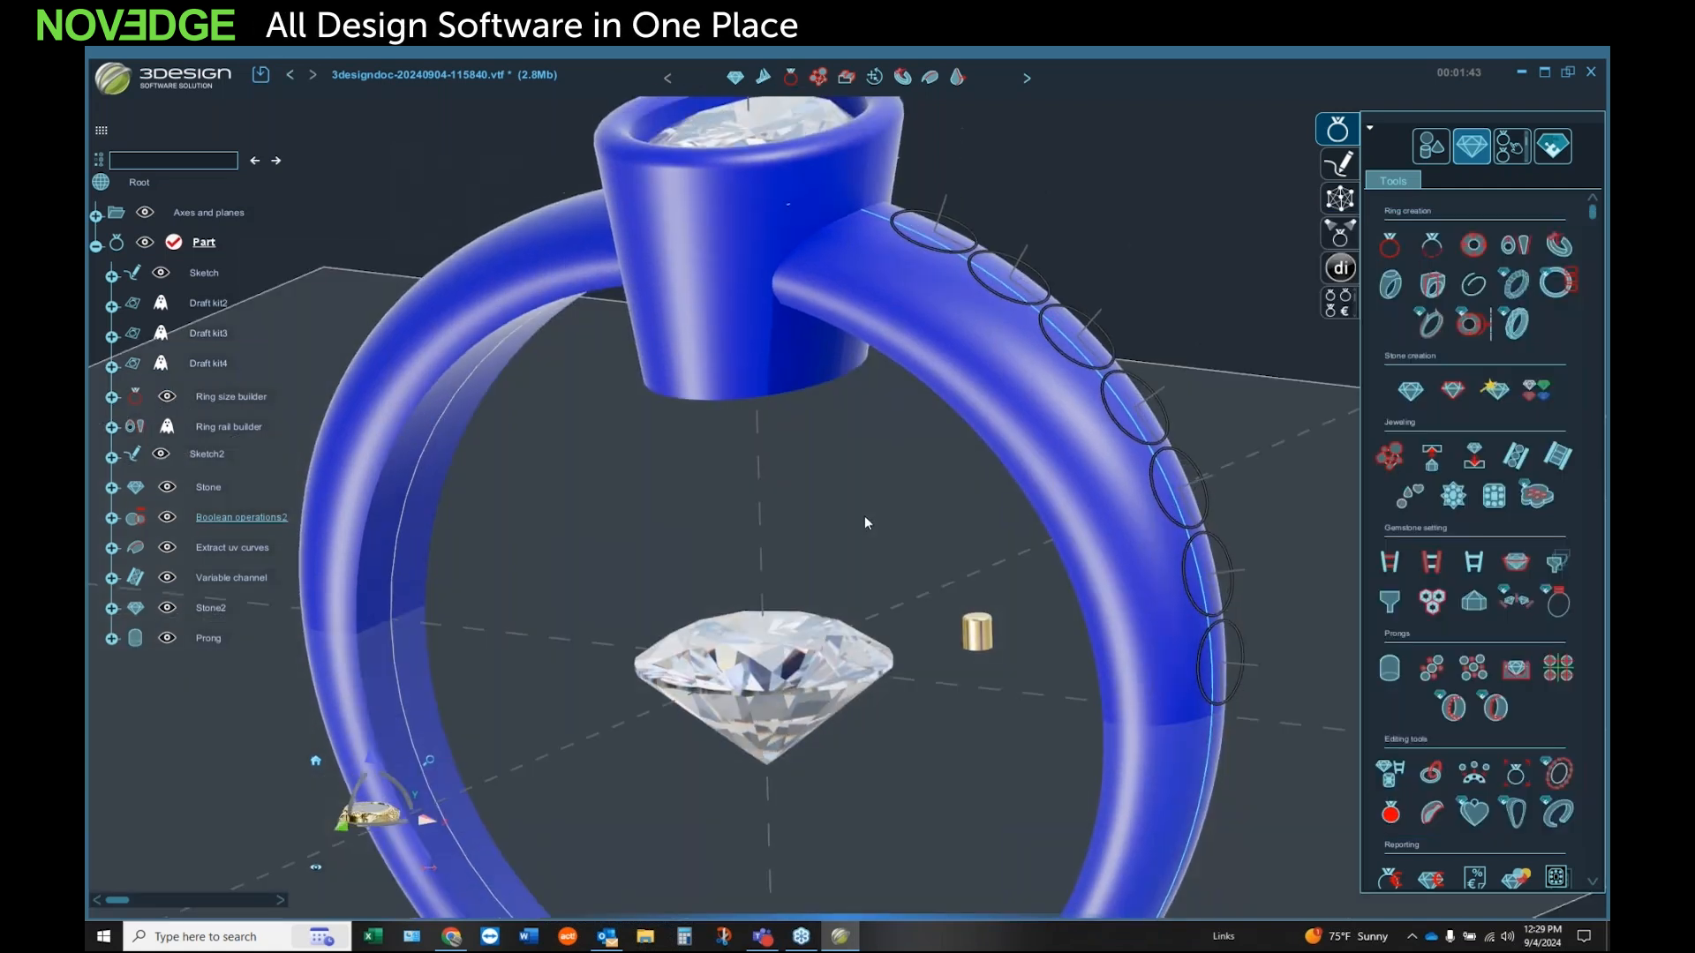
scroll(865, 516, "down", 3)
middle_click_drag(789, 500, 828, 484)
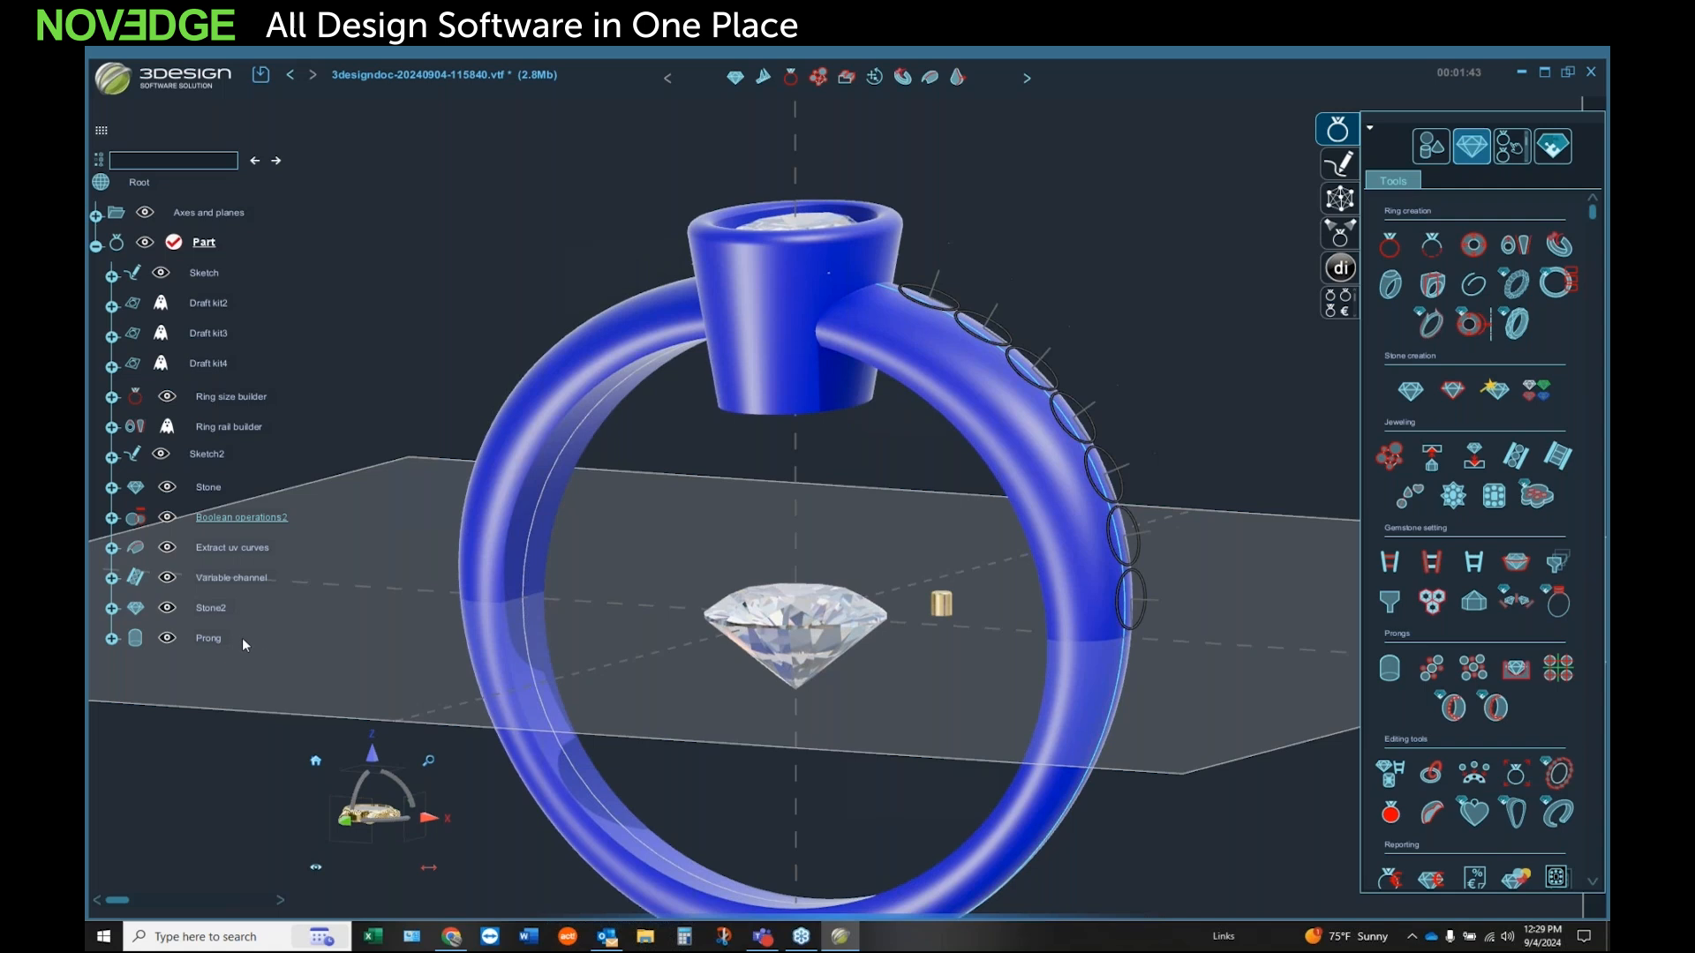
Step: Use Jeweling to duplicate the loose brilliant diamond onto the seven Variable channel positions along the band
left_click(247, 579)
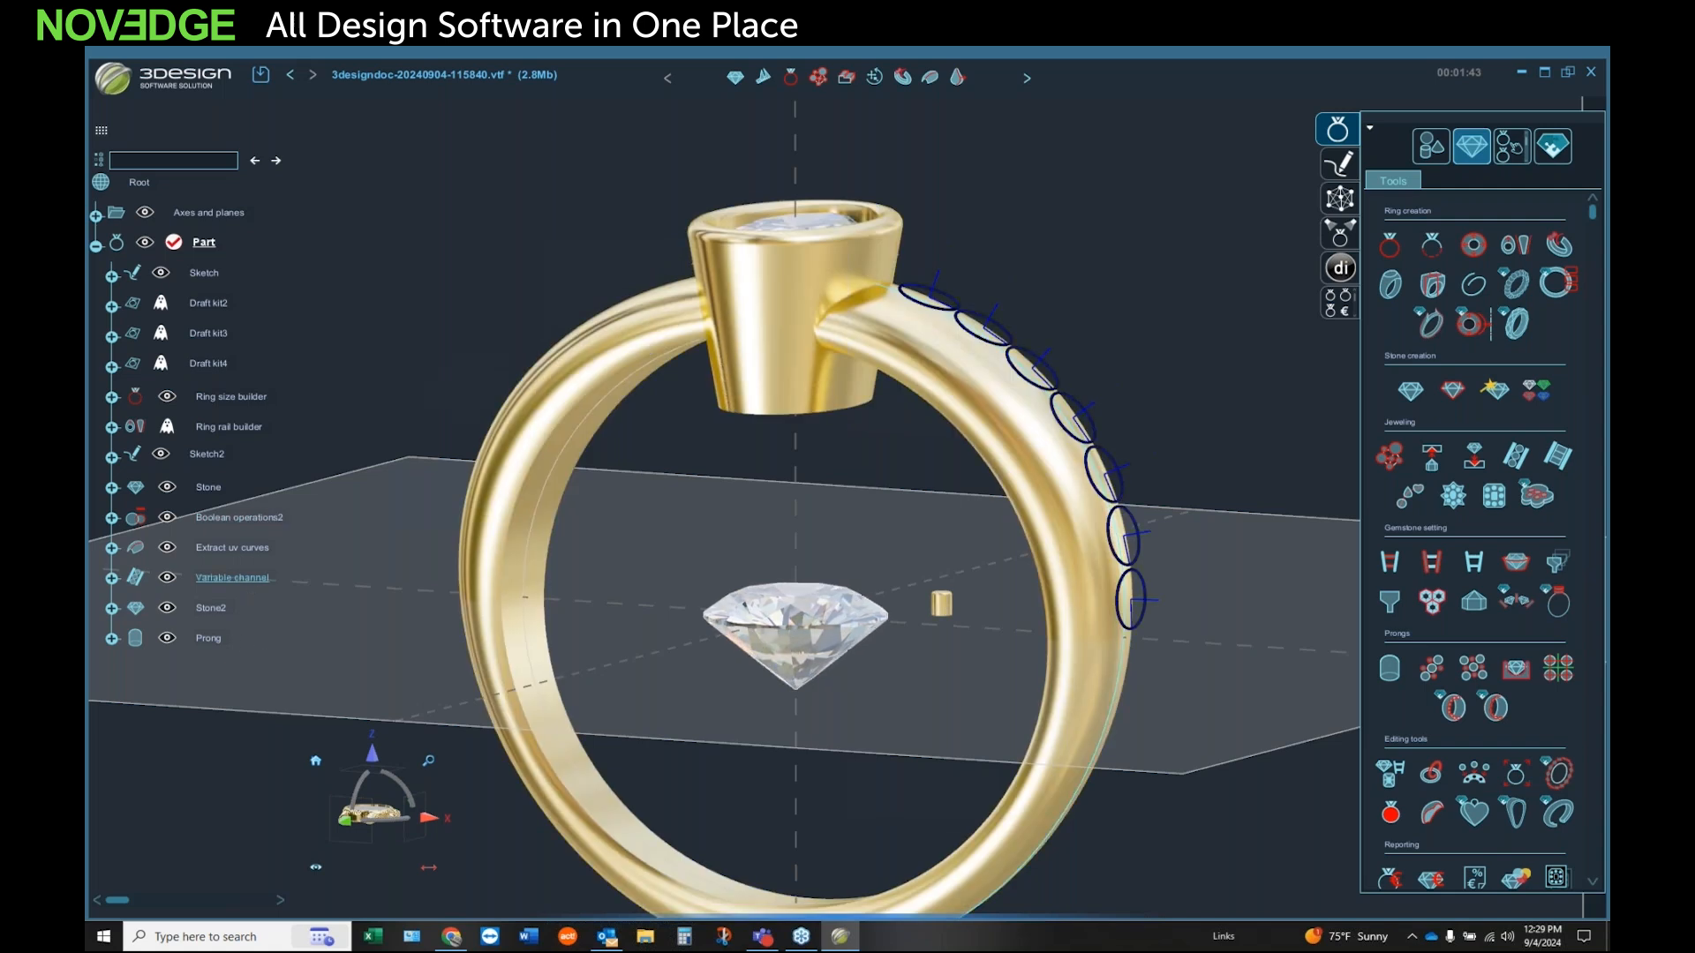
left_click(1473, 460)
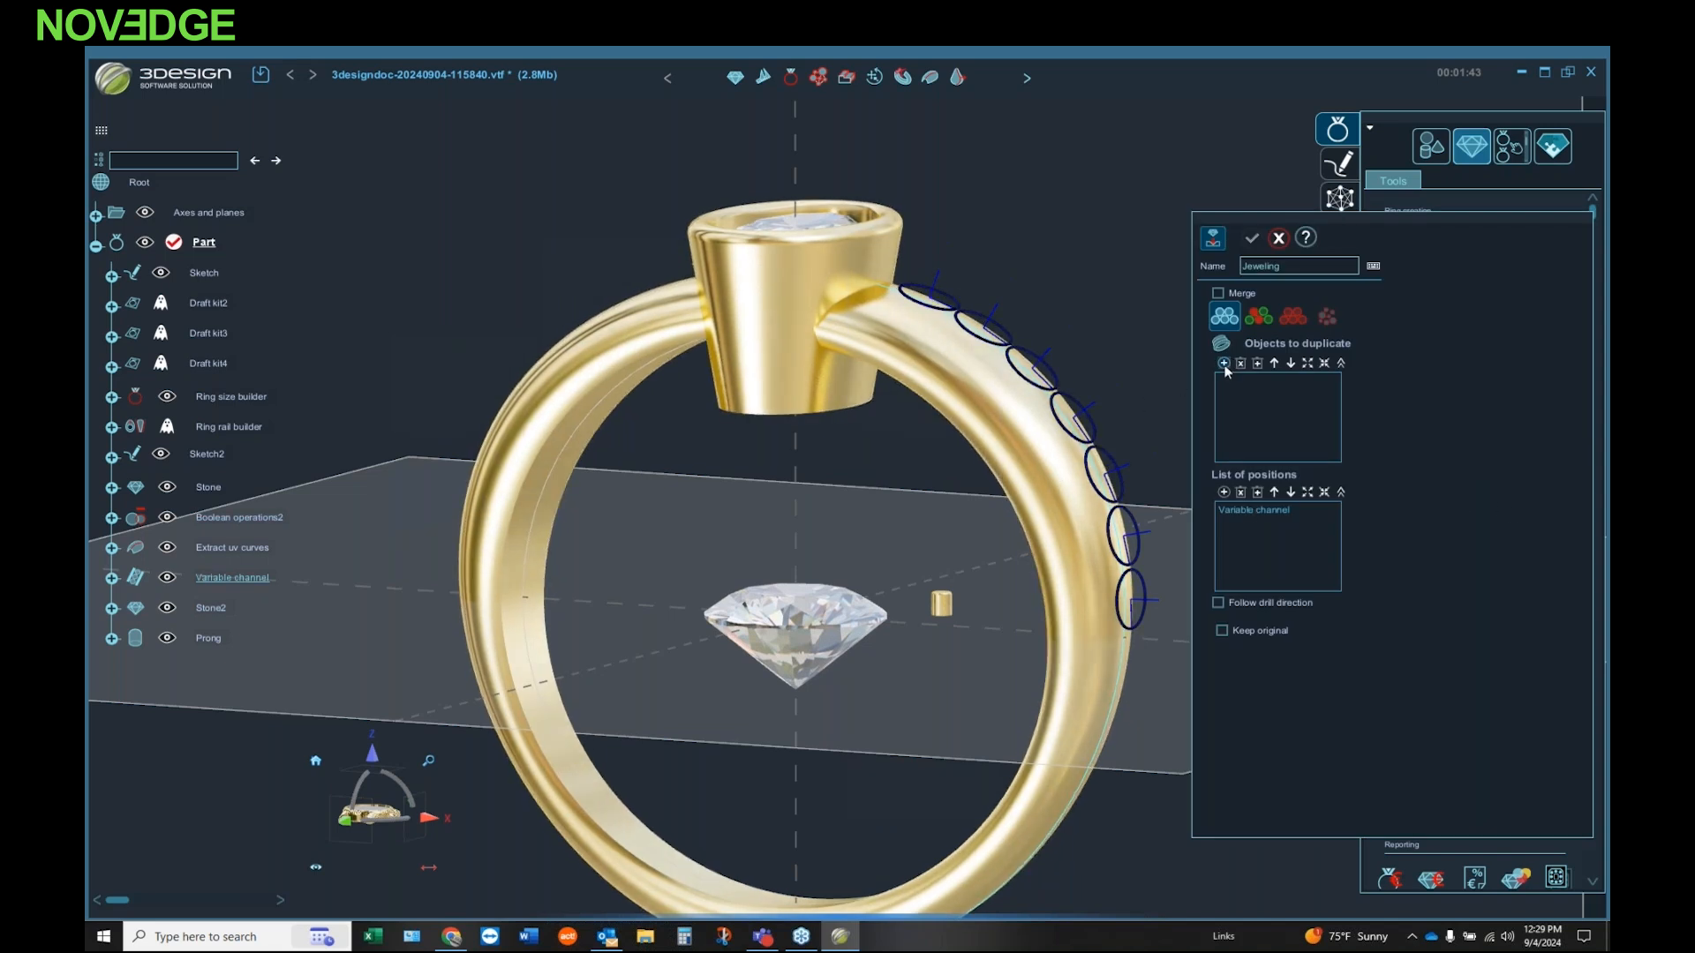
left_click(810, 637)
middle_click_drag(859, 543, 741, 597)
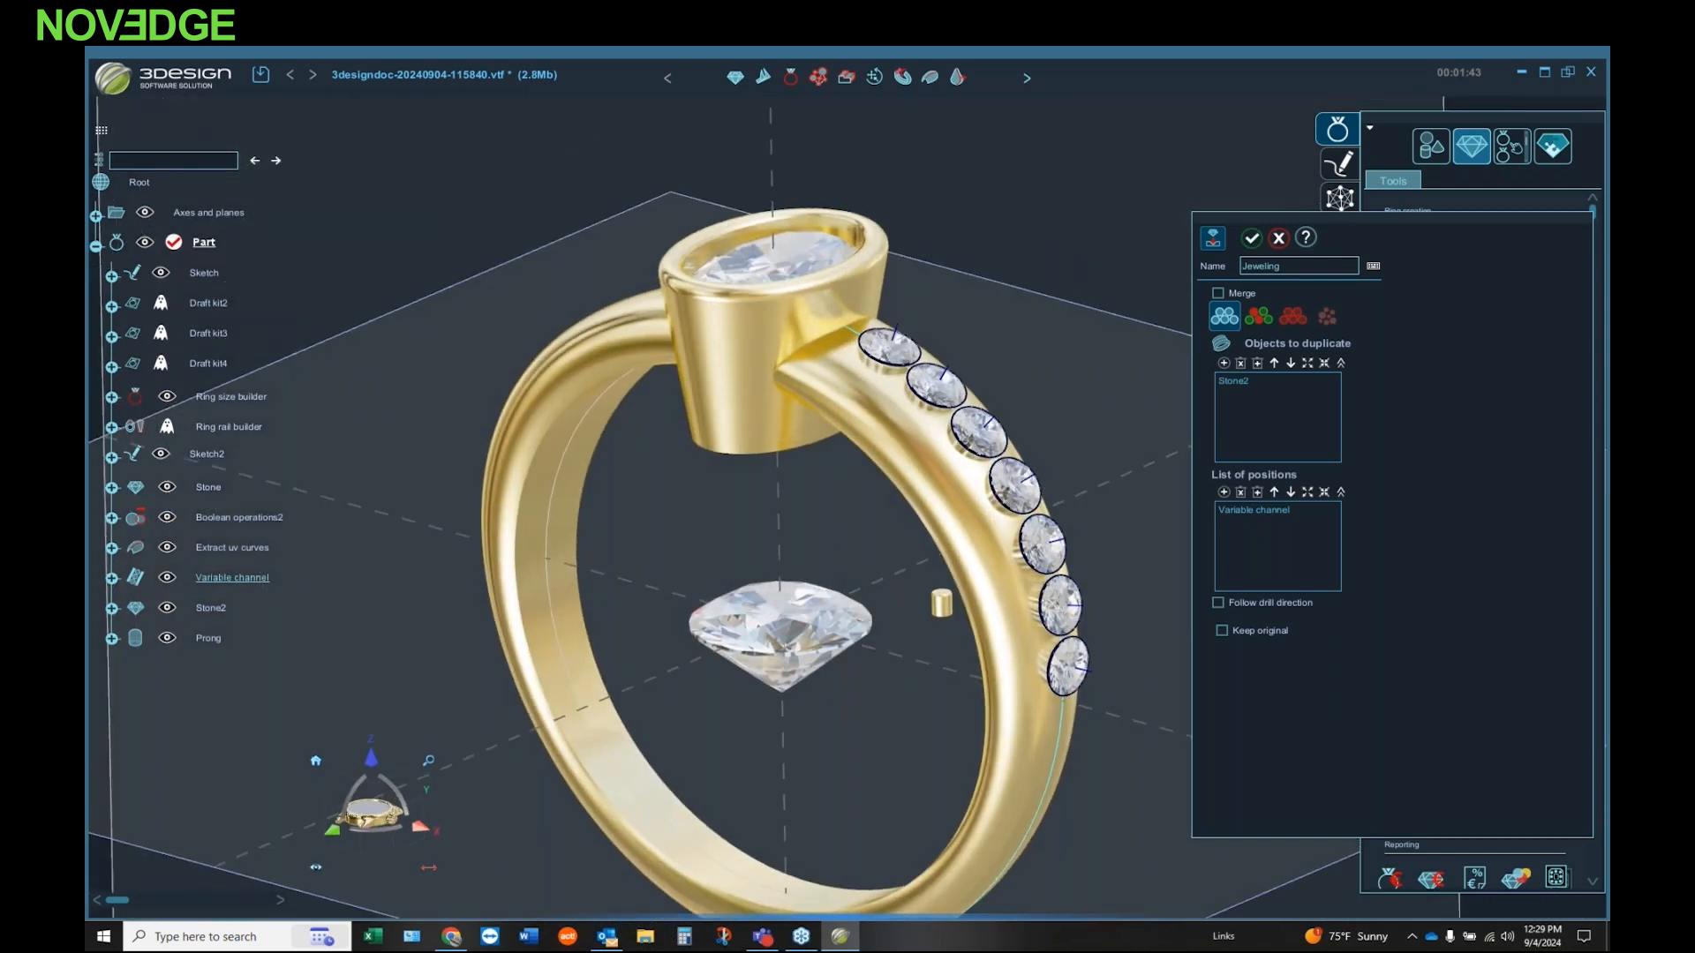
left_click(1254, 238)
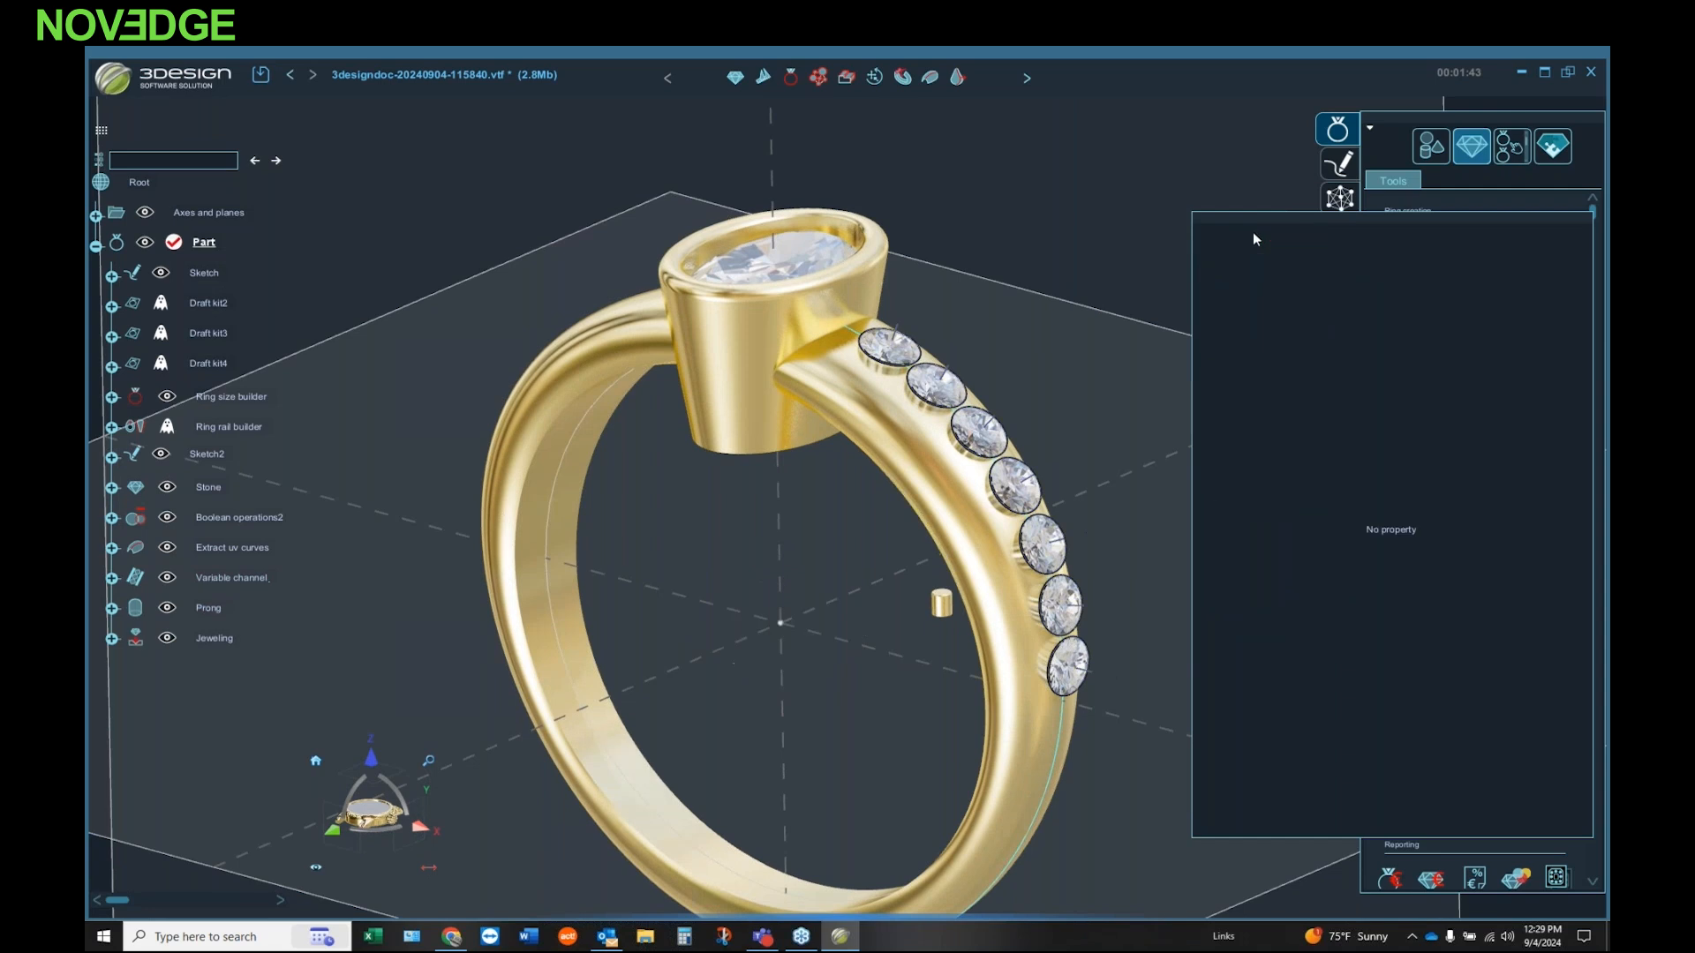
Step: Center the loose prong on the origin at 0, 0, 0 mm, keeping its size and fillet settings
middle_click_drag(1064, 355, 962, 449)
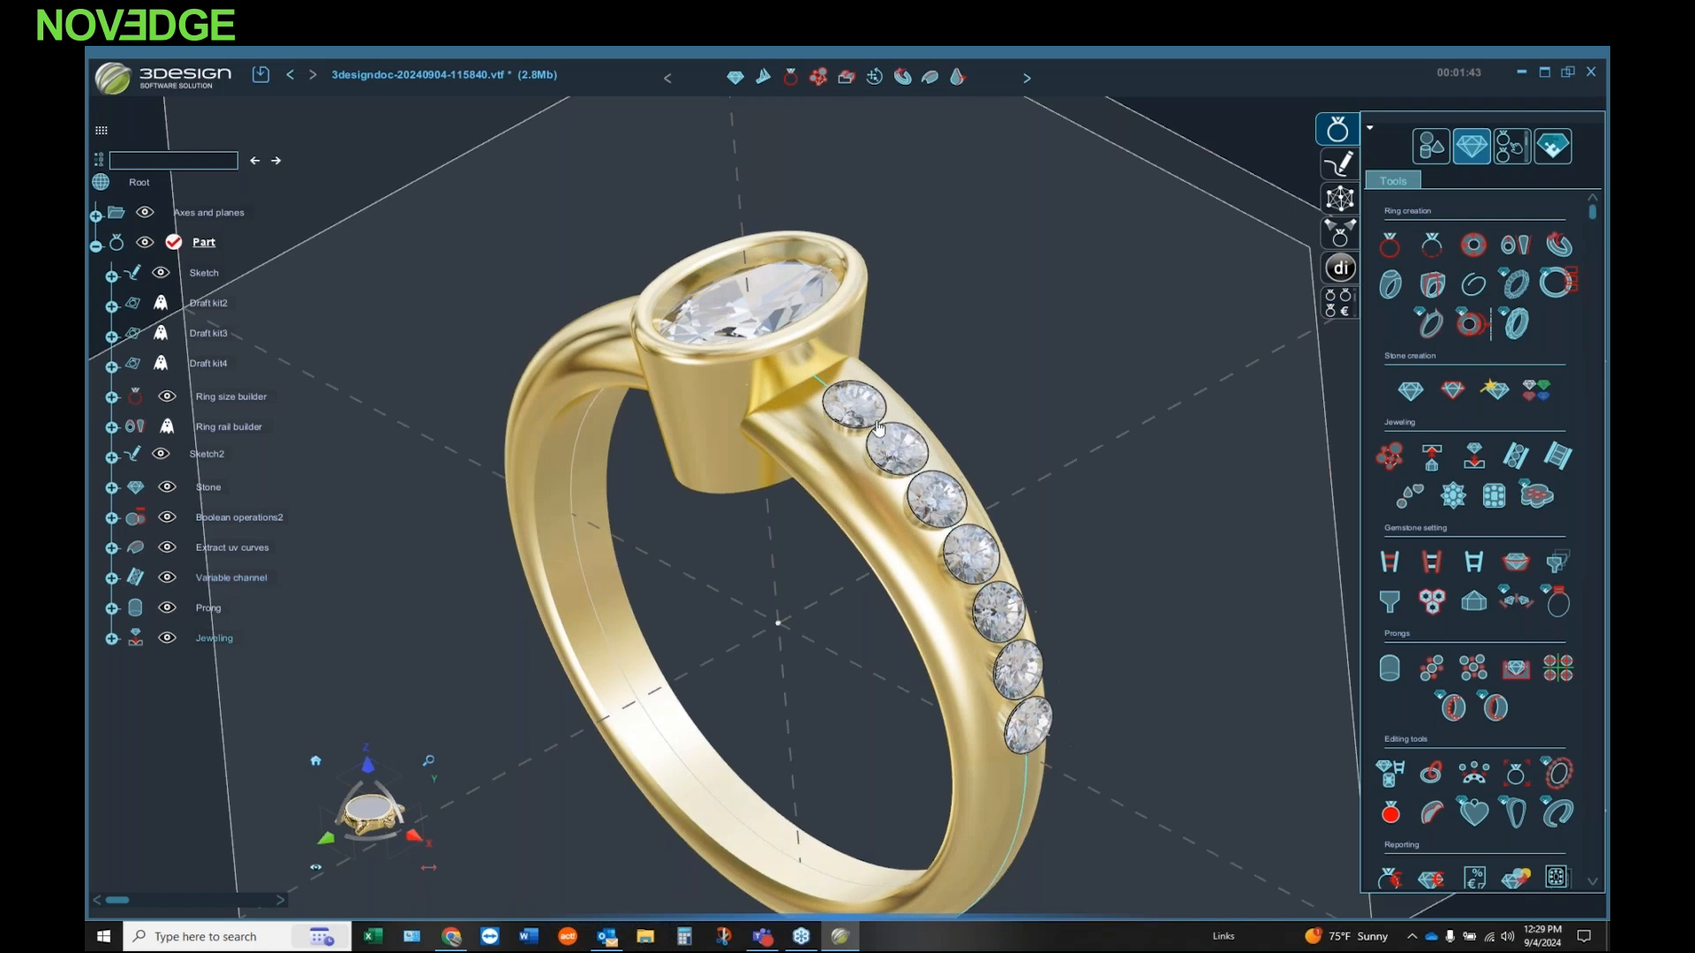
middle_click_drag(783, 584, 819, 584)
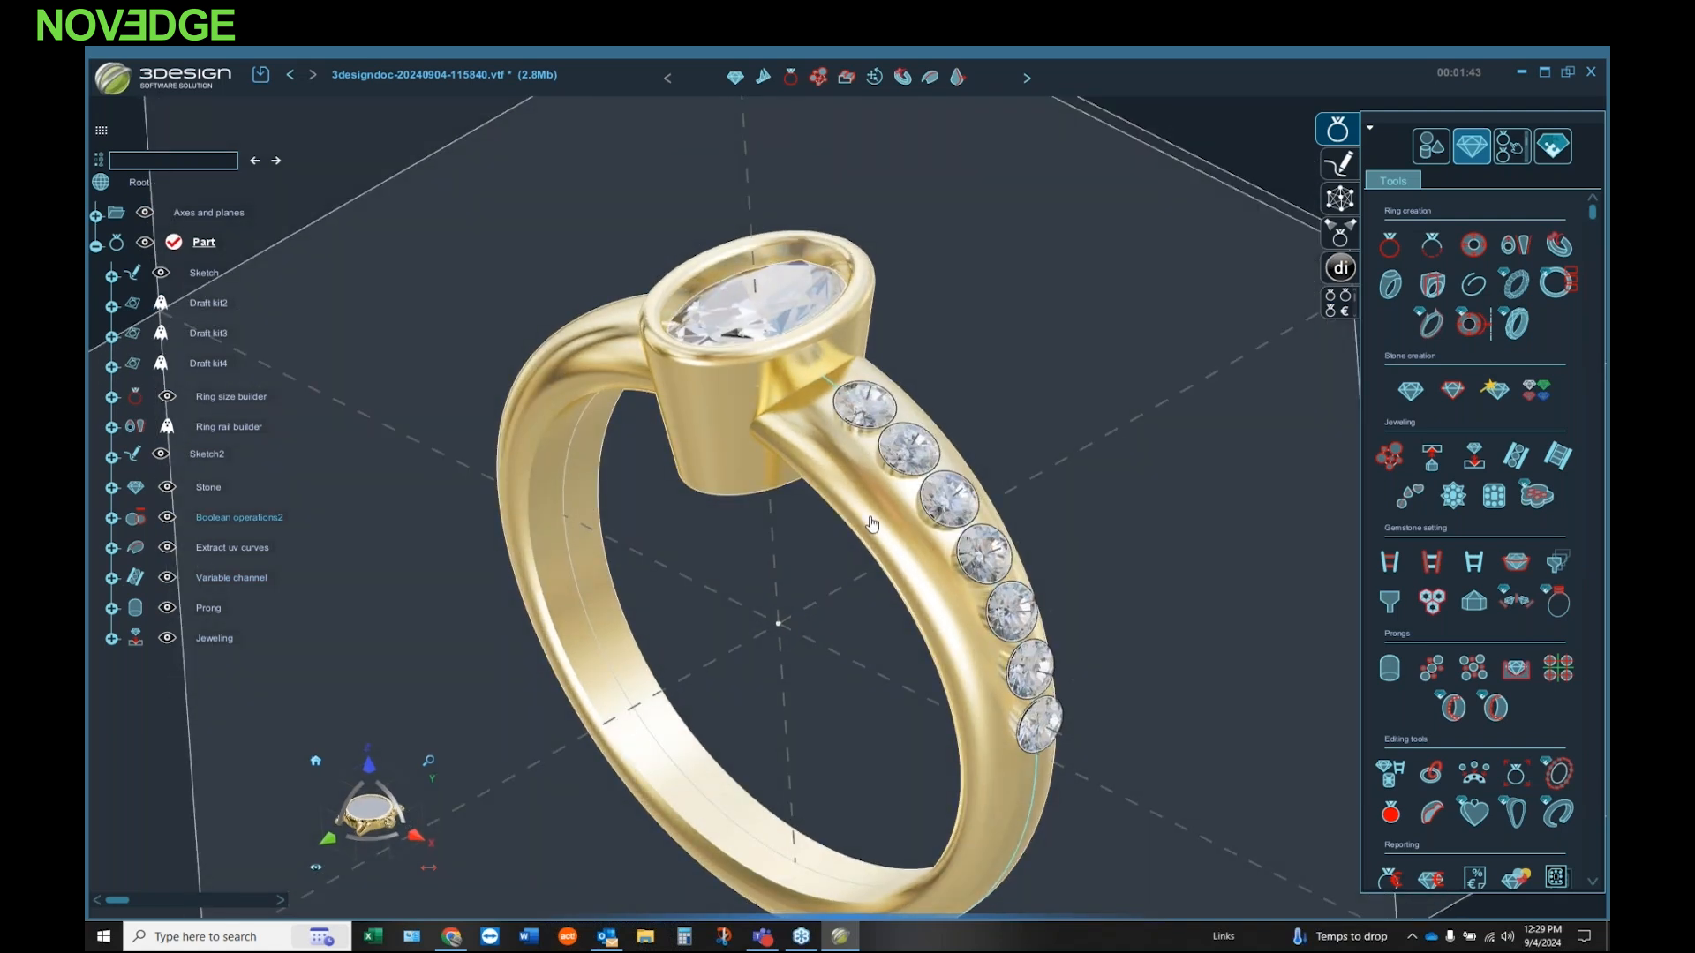
middle_click_drag(748, 589, 823, 481)
left_click(937, 608)
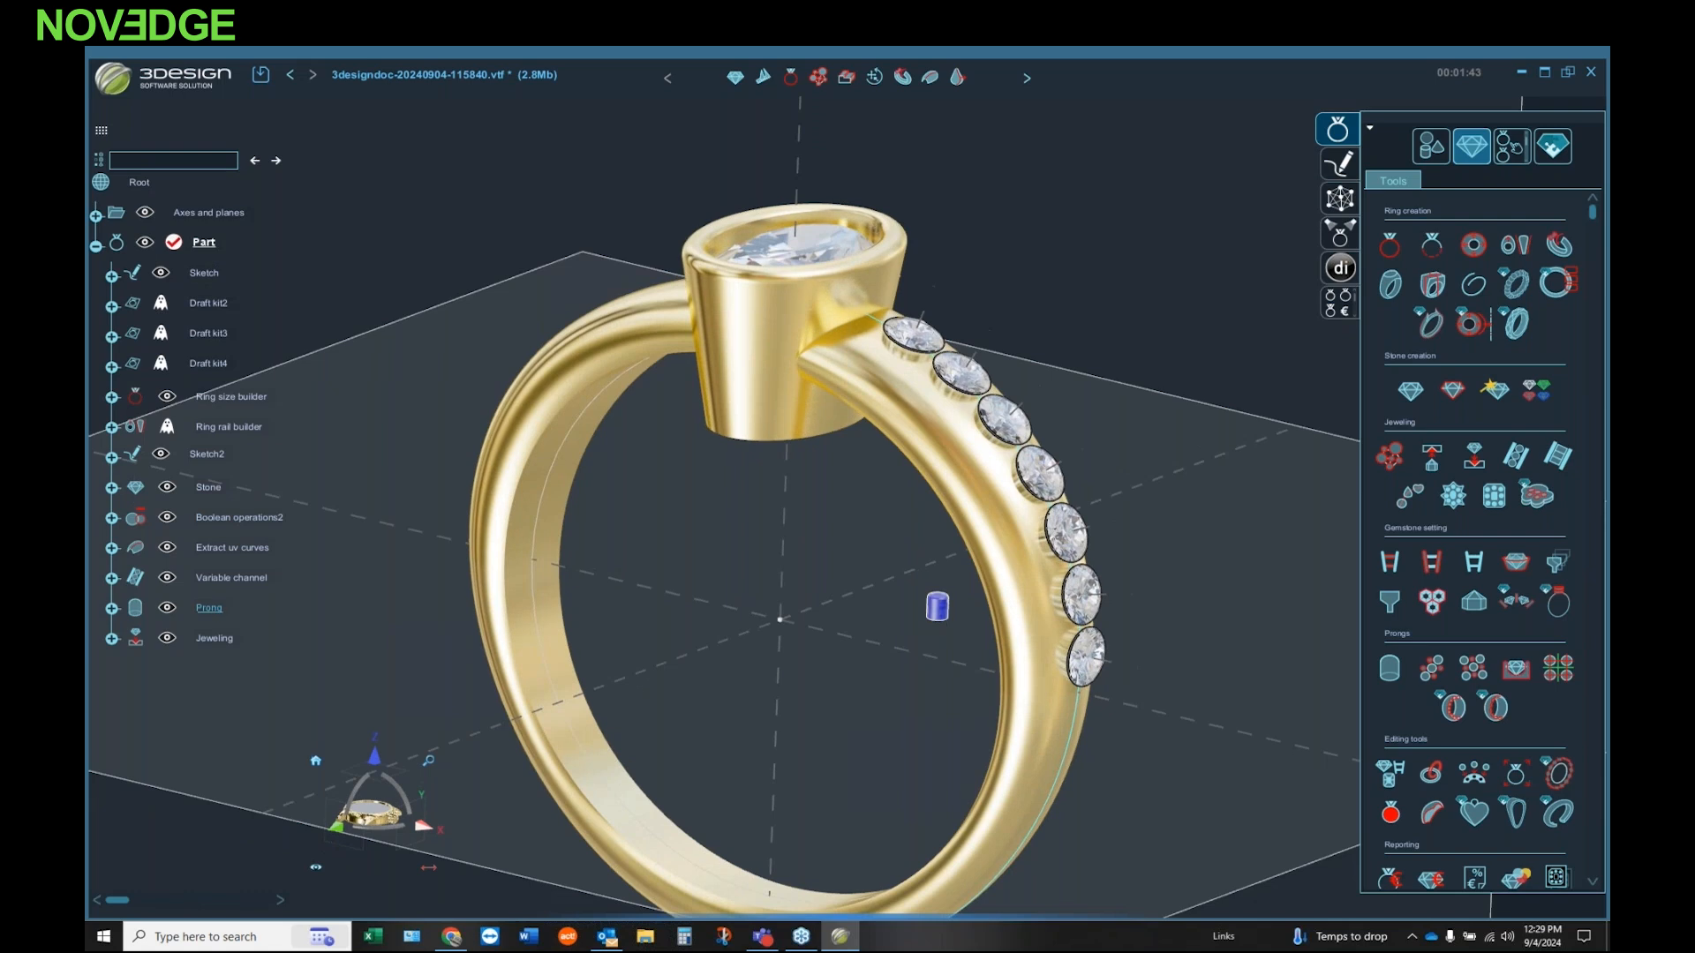
double_click(938, 608)
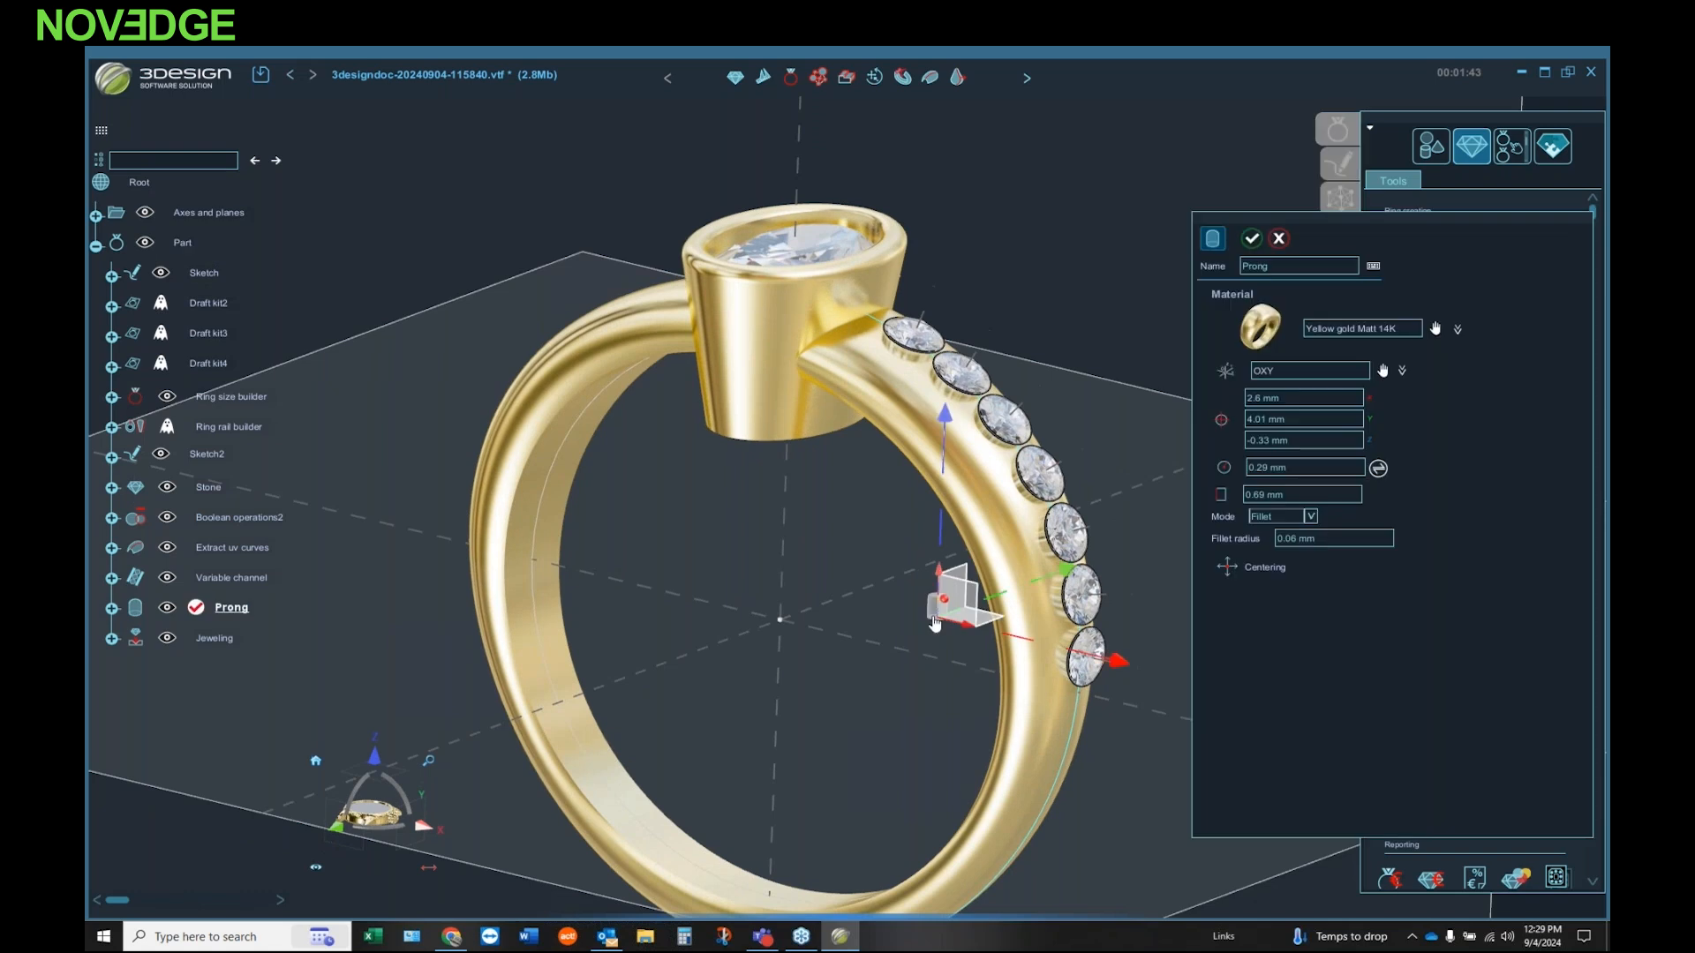
left_click(1228, 570)
middle_click_drag(722, 661, 766, 755)
scroll(947, 388, "up", 2)
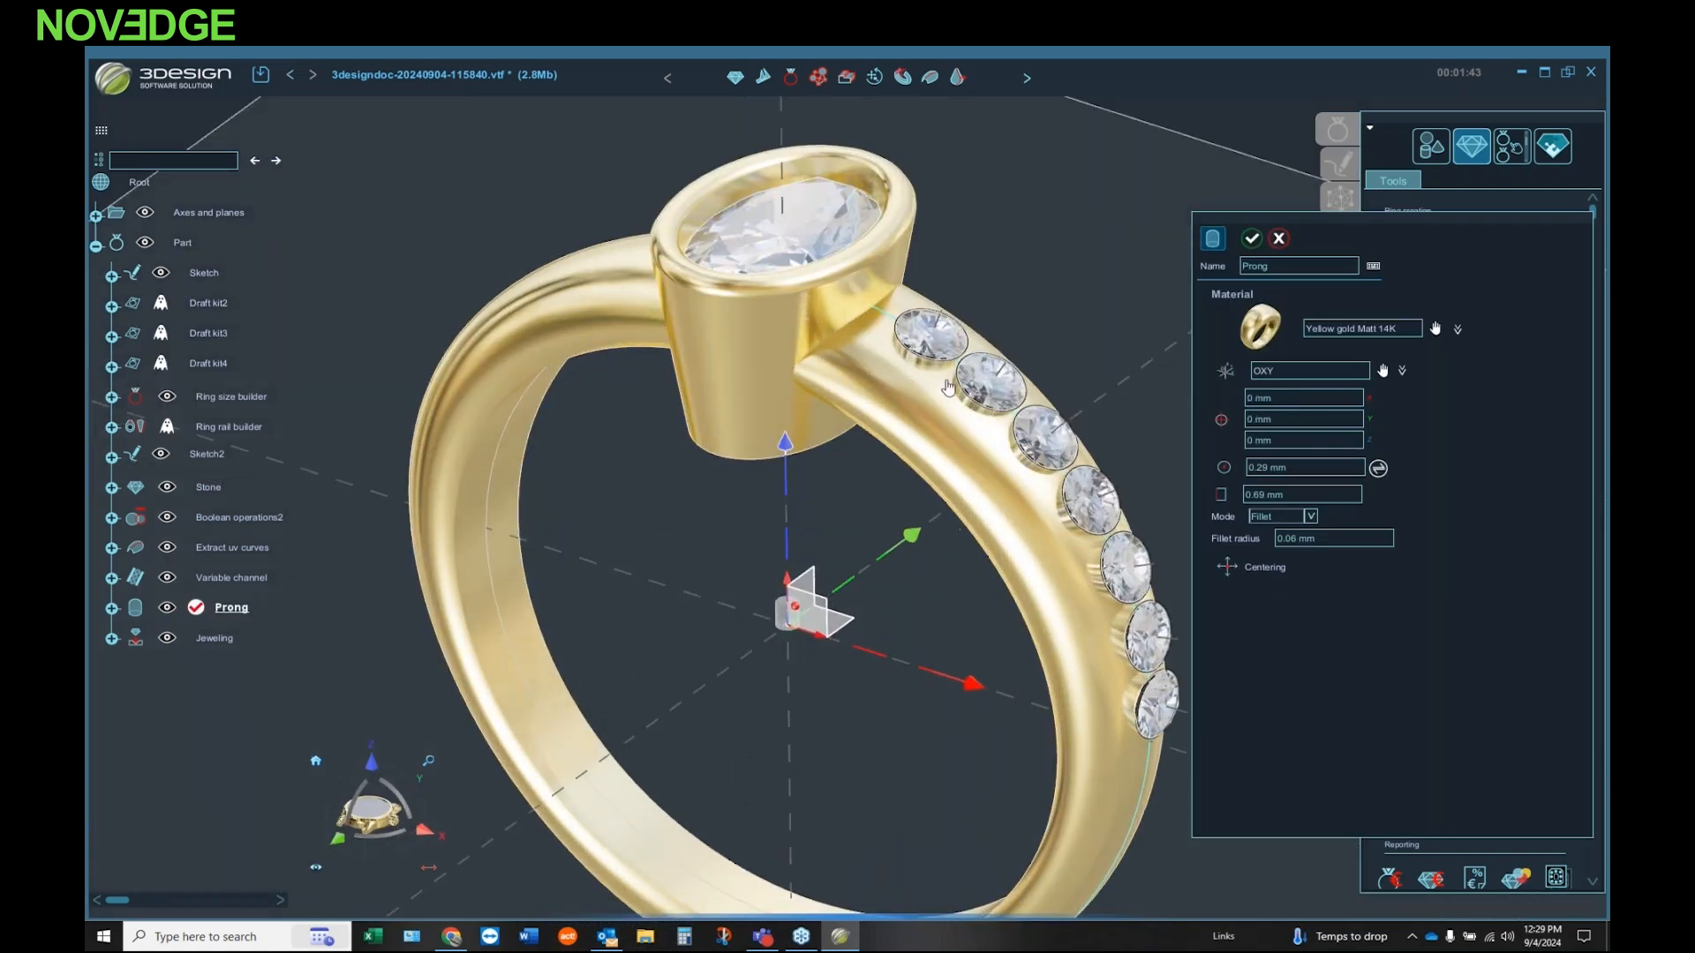
left_click(1251, 238)
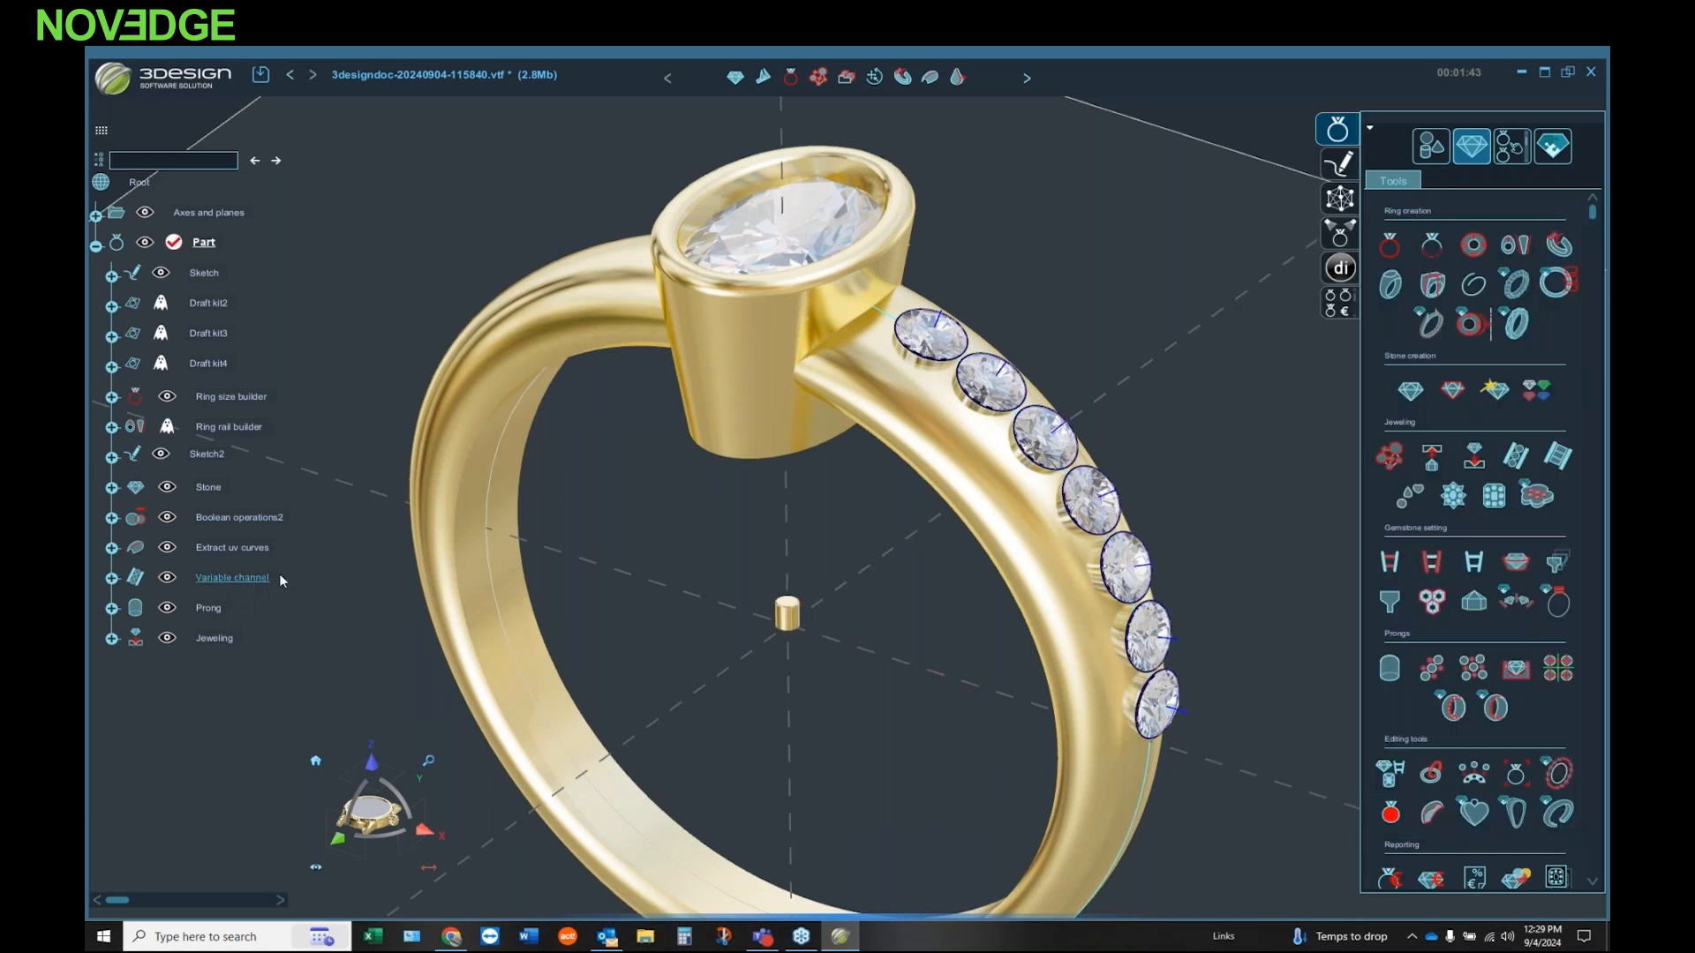
Step: Duplicate the centered prong as Channel prongs between the stones of the Variable channel, with a 1.77 mm max distance
left_click(1430, 673)
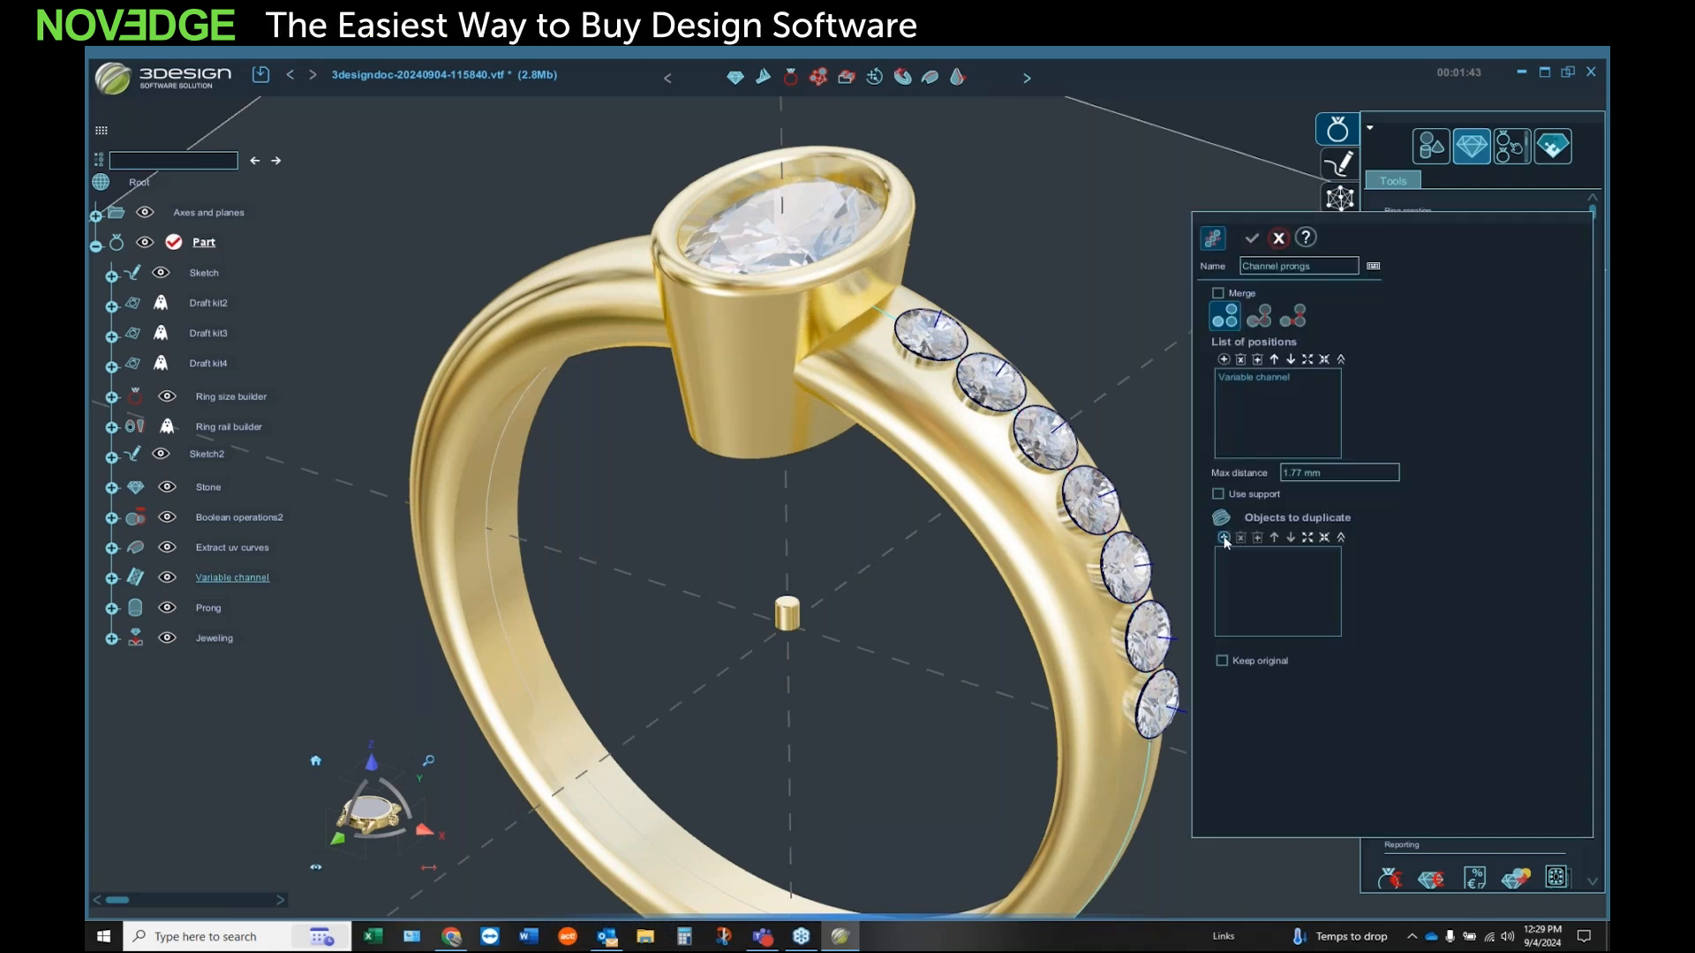
left_click(787, 613)
middle_click_drag(923, 563, 947, 499)
left_click(1252, 238)
Step: Edit the source prong inside Channel prongs, setting its mode to Rounded and its Z position to -0.1 mm
middle_click_drag(861, 454, 1031, 287)
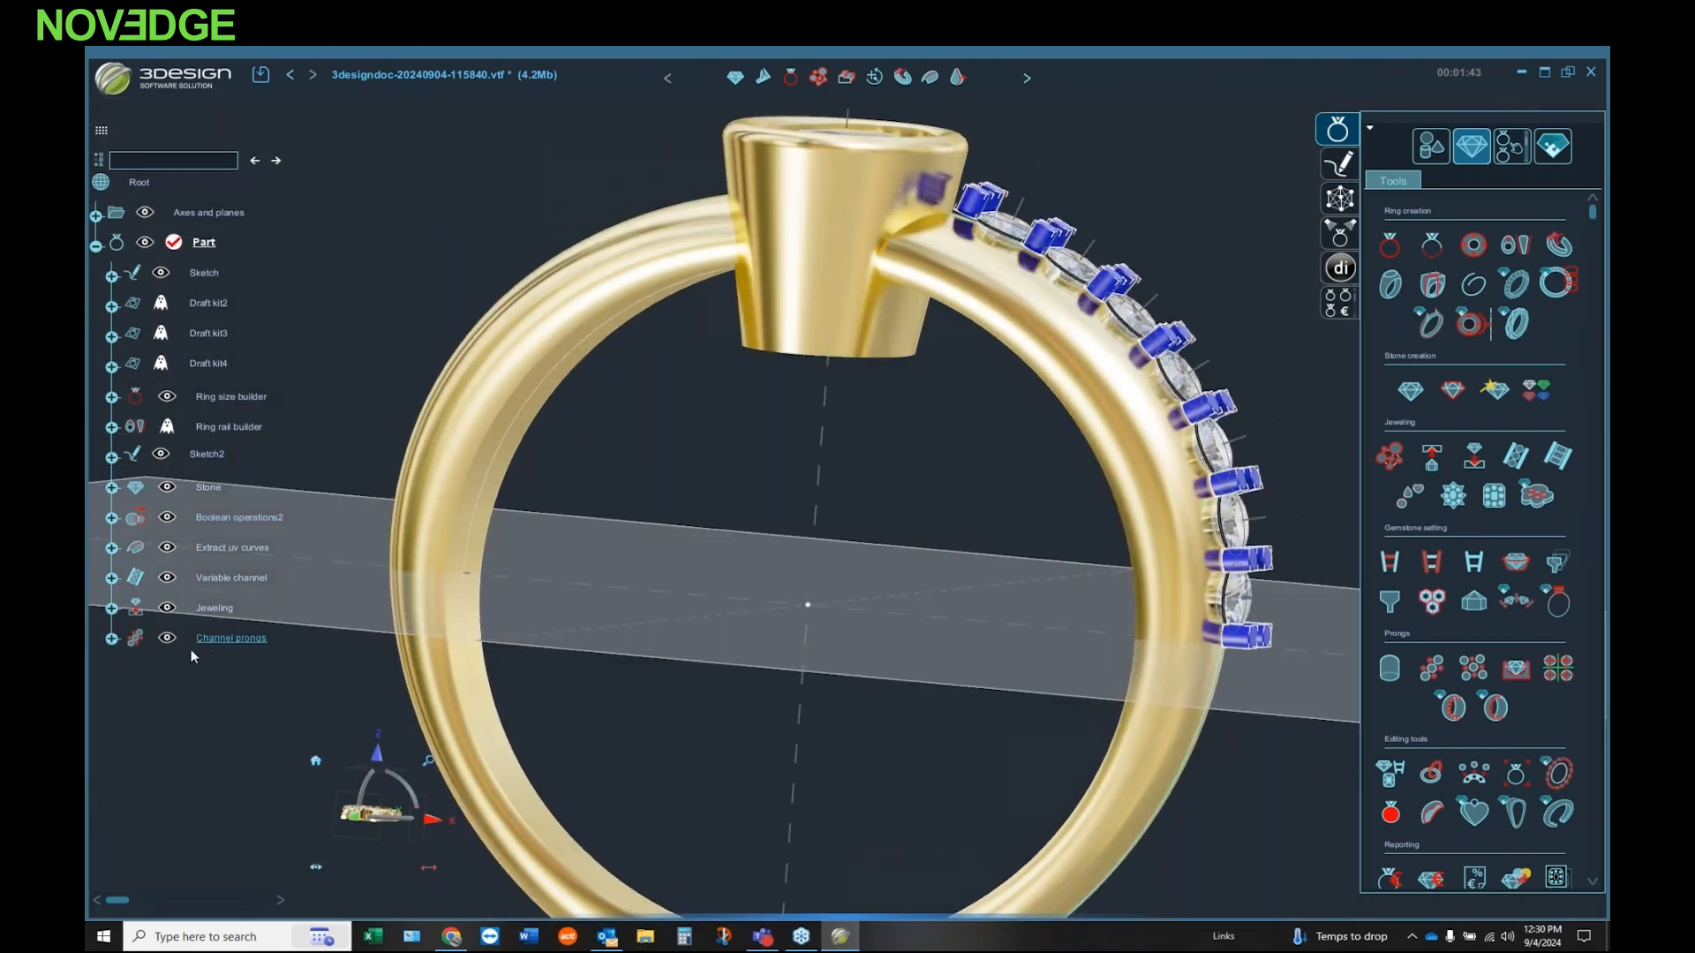
left_click(111, 637)
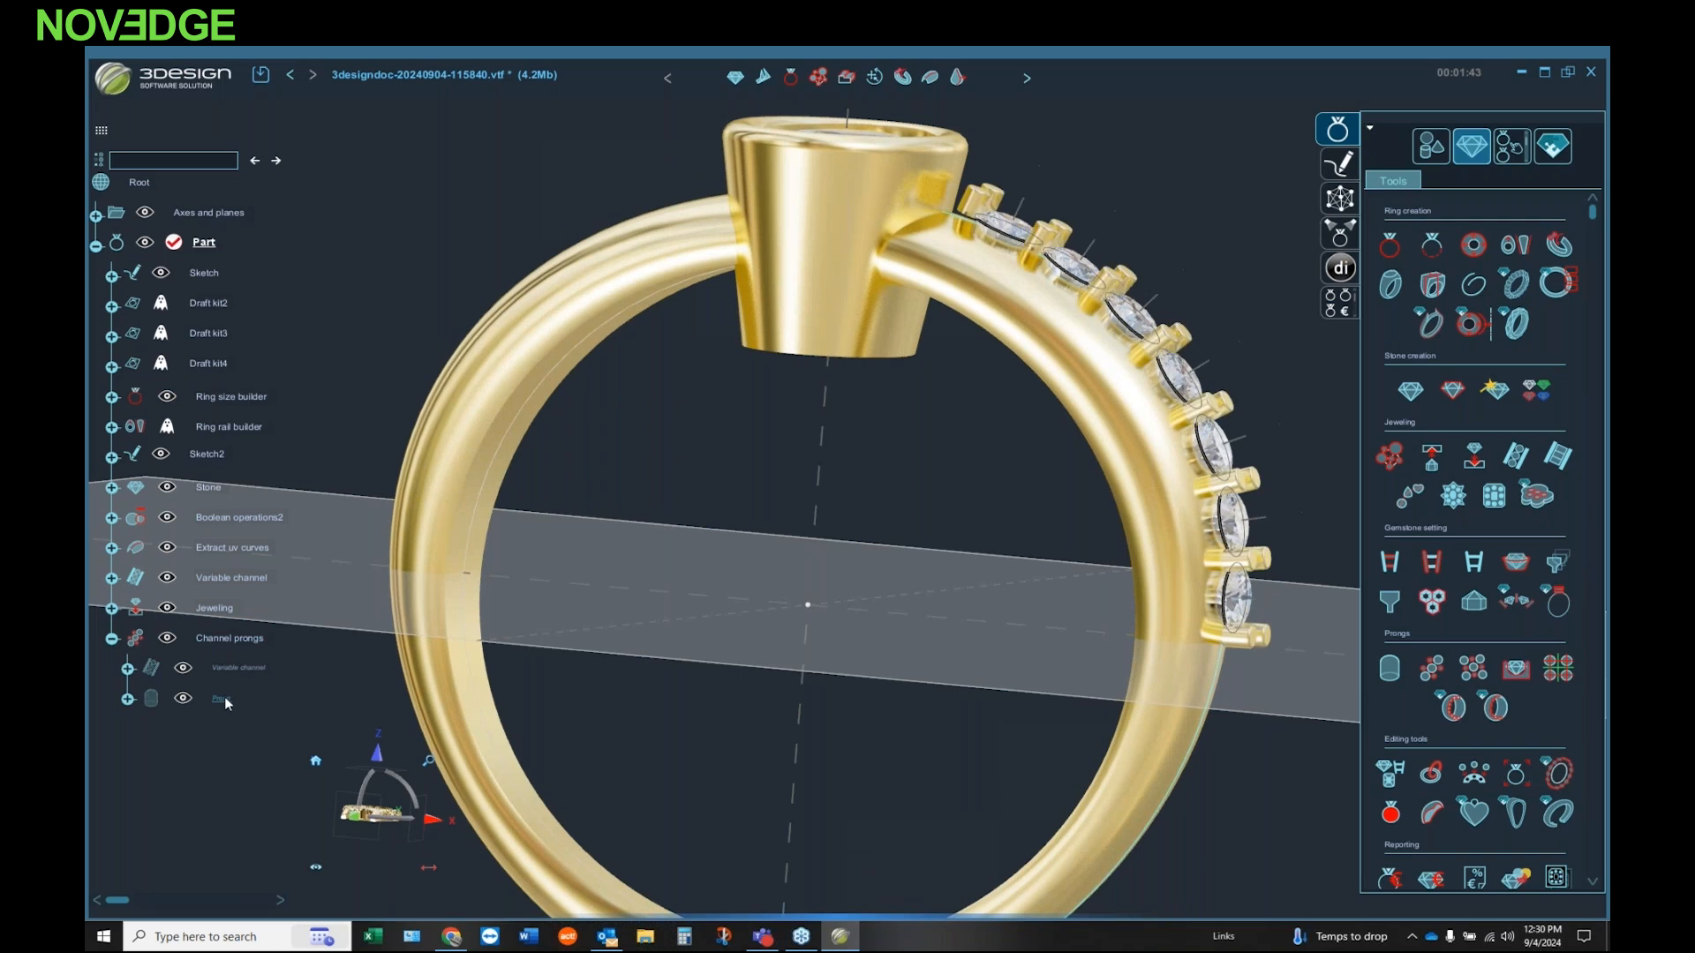
double_click(222, 699)
left_click(1311, 518)
left_click(1280, 546)
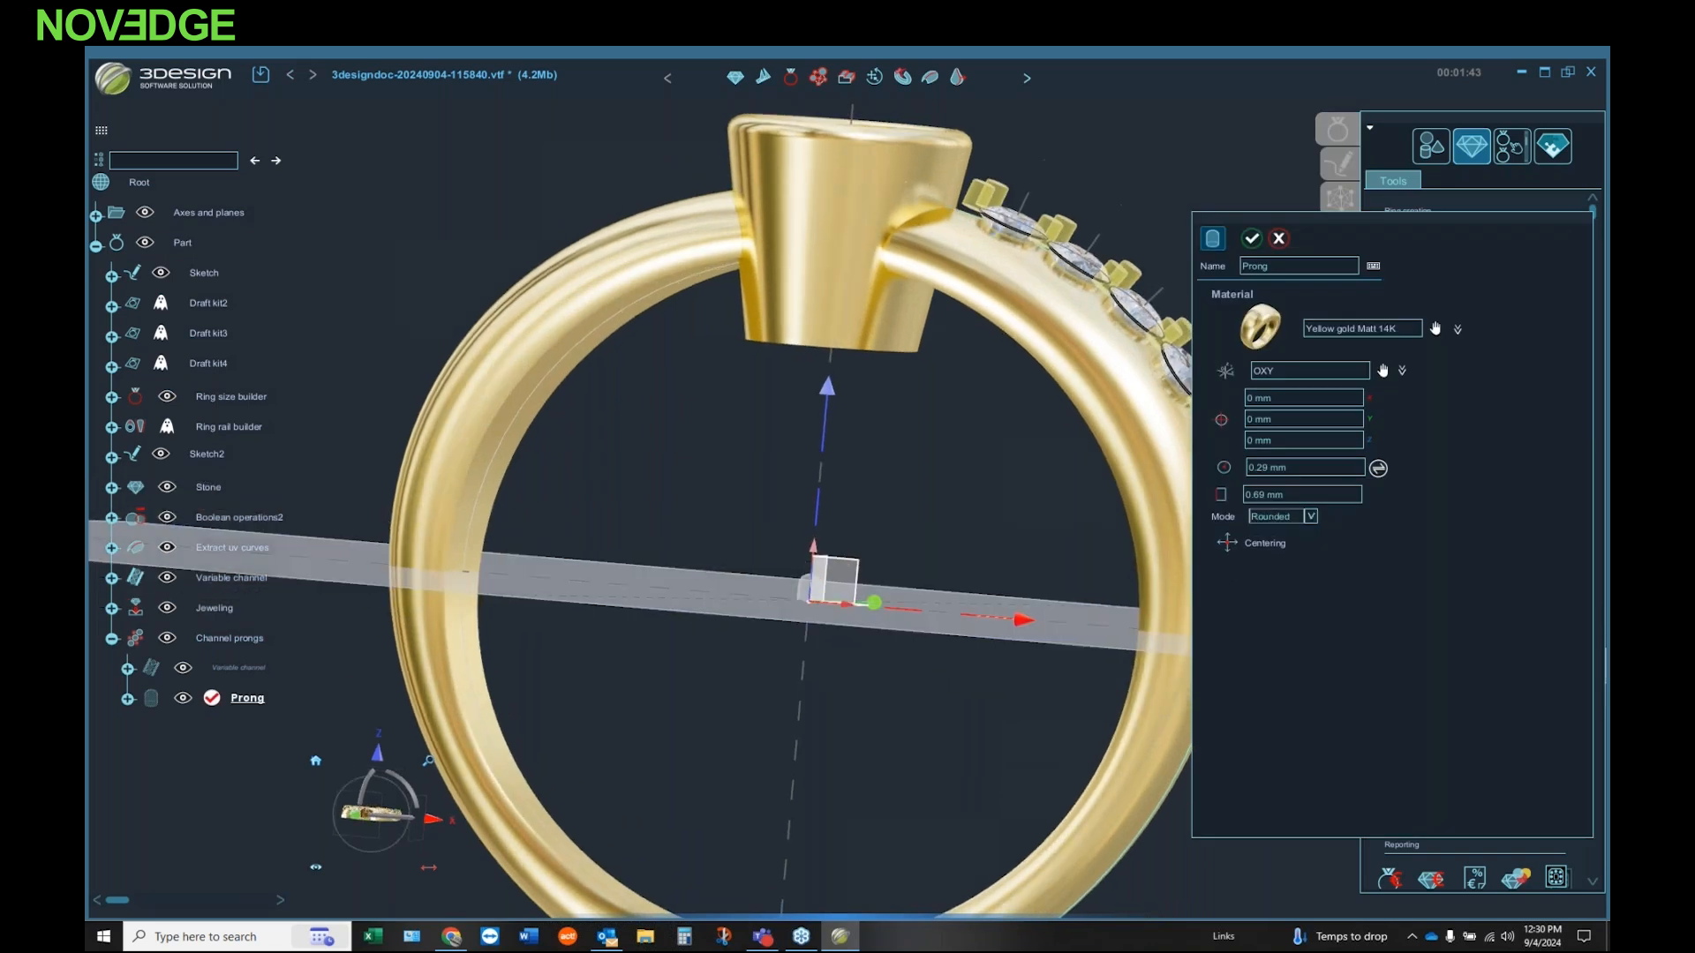
type("-0.1")
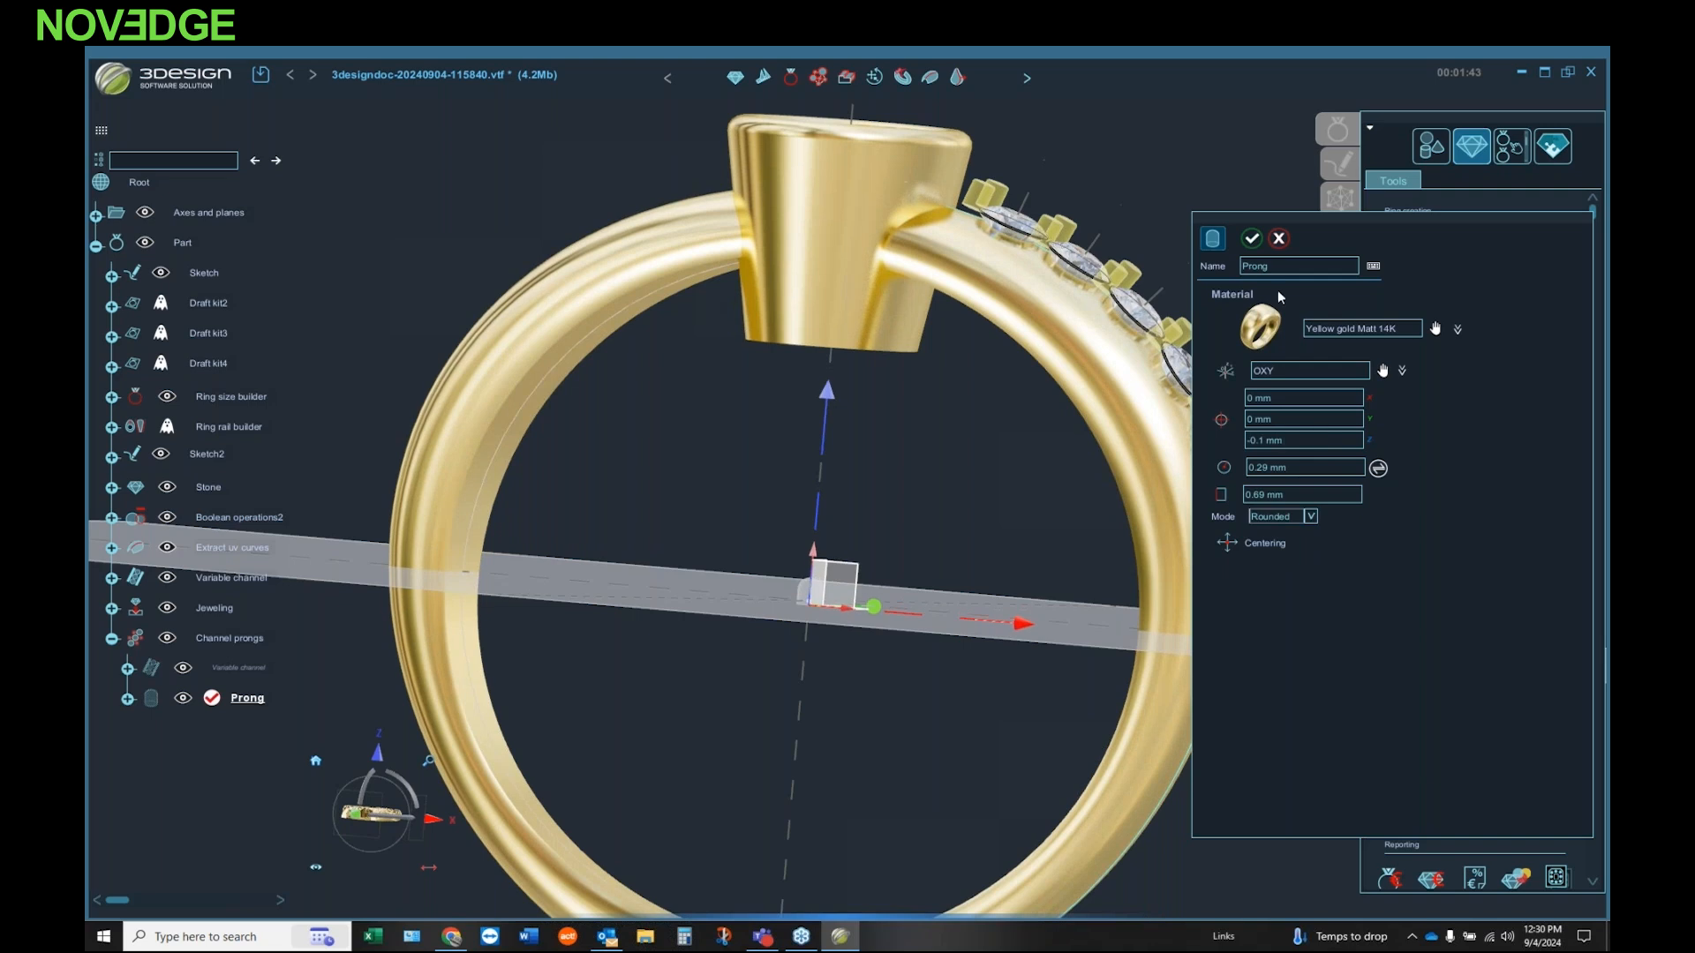
left_click(1252, 238)
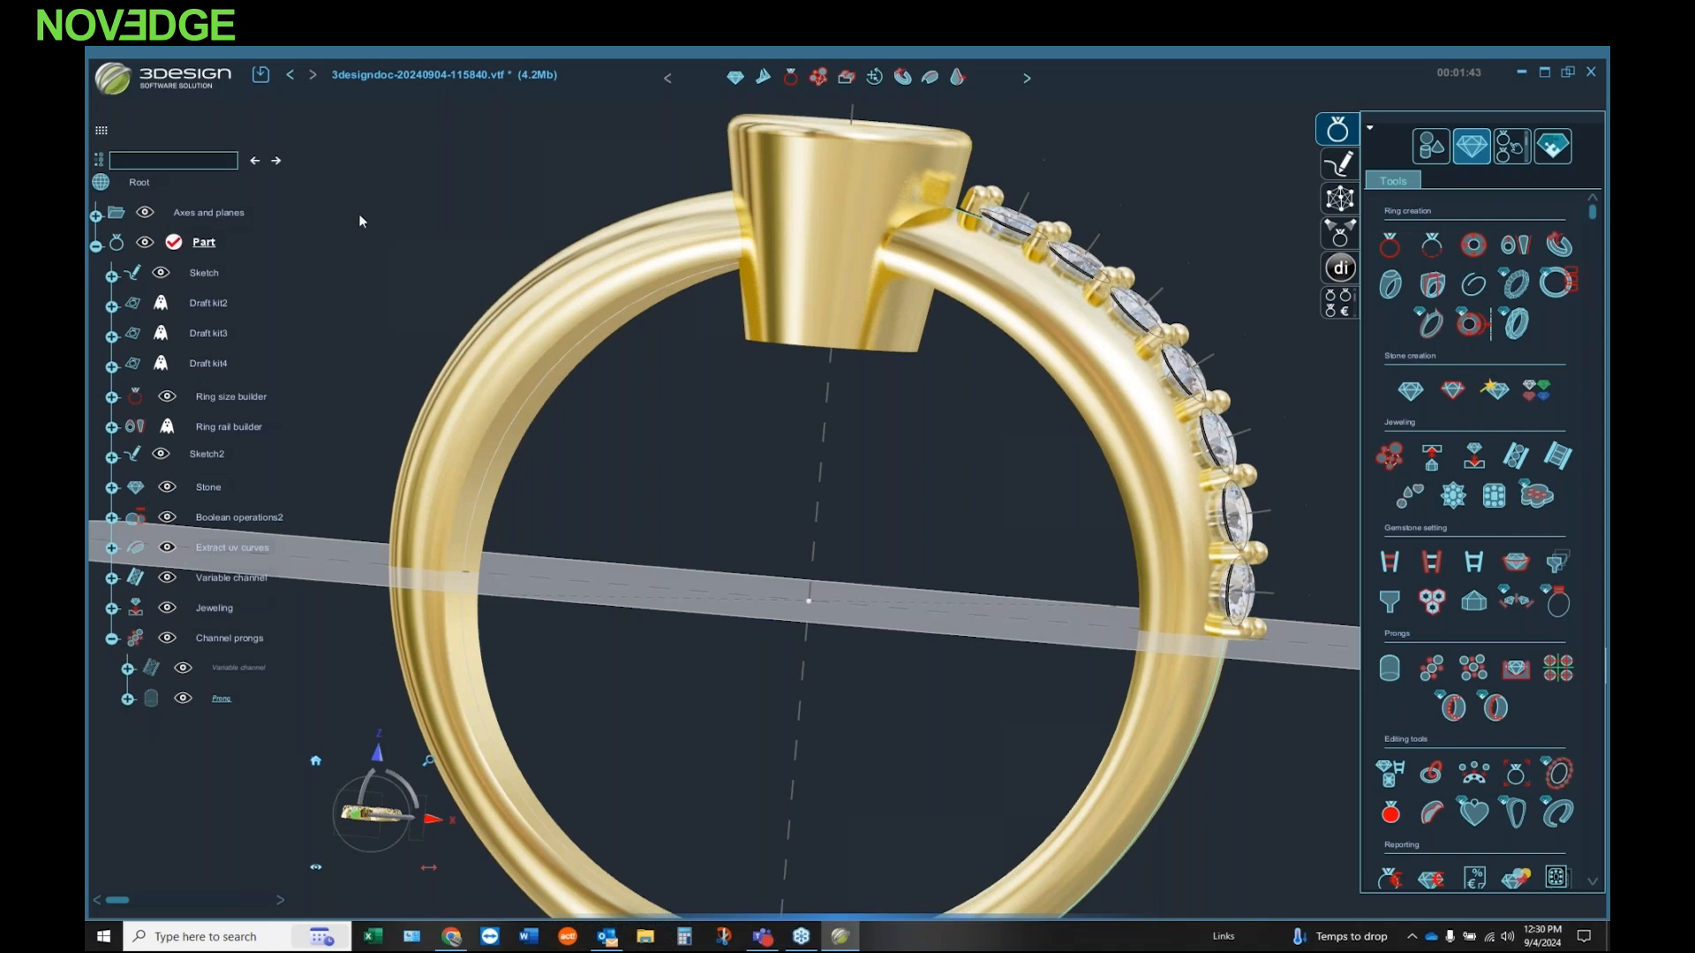
Step: Lower the source prong of the Channel prongs to Z -0.4 mm and adjust its height
double_click(221, 699)
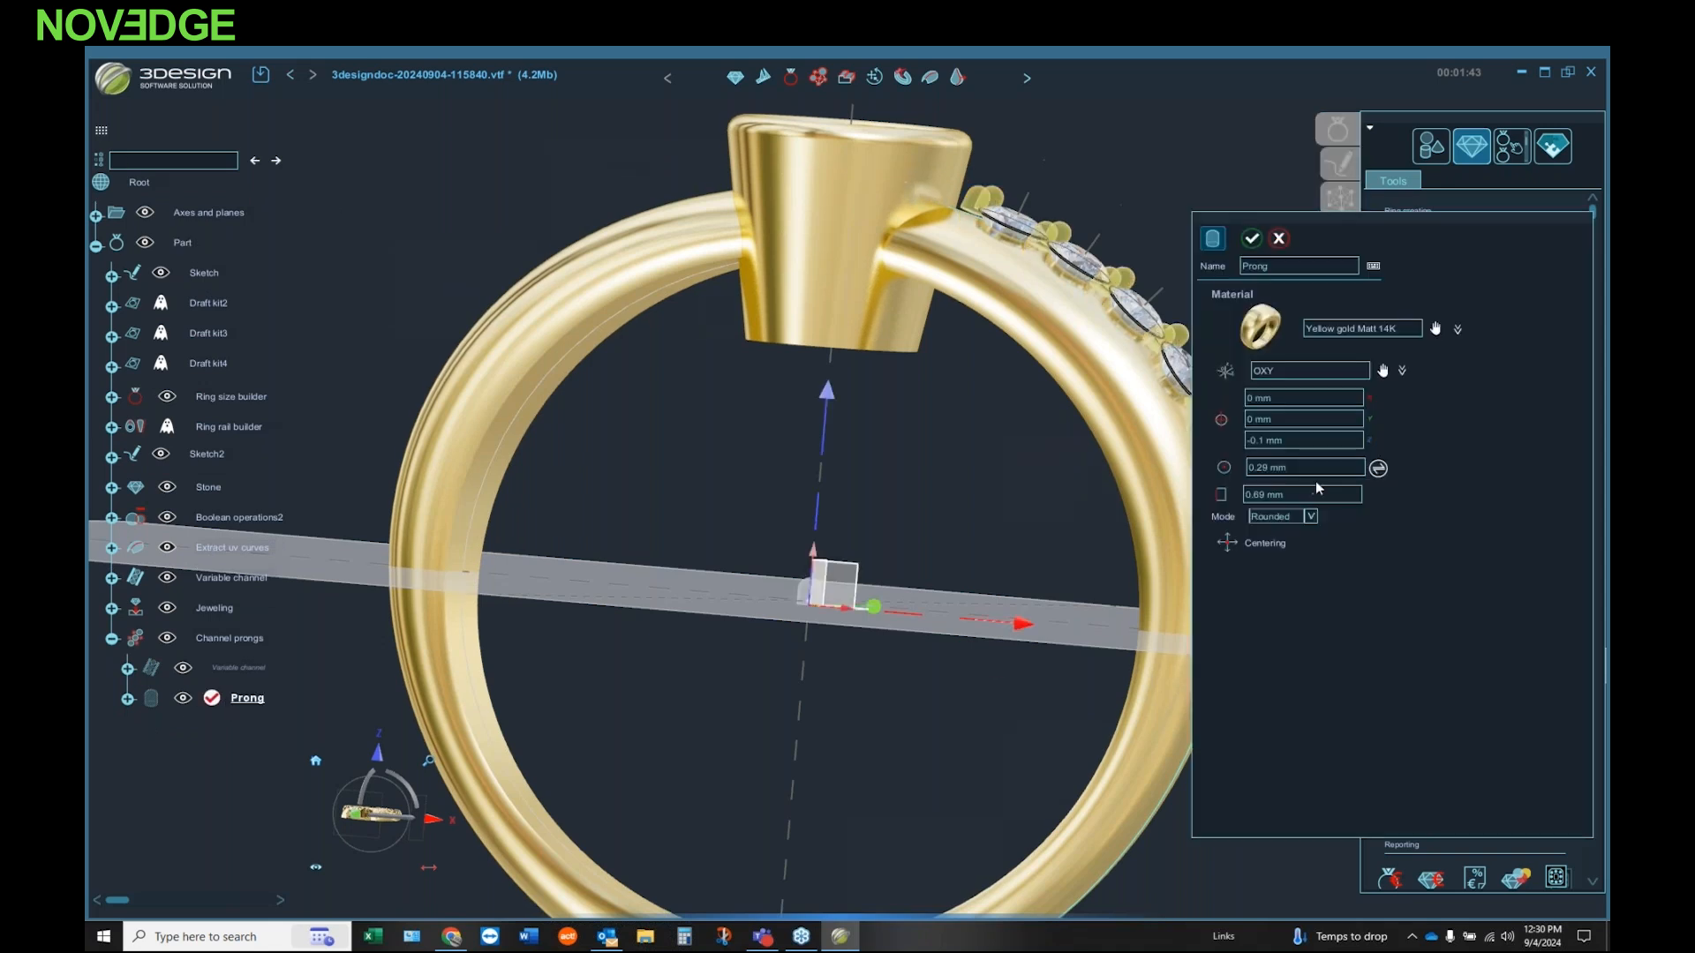
left_click(1312, 439)
type("-0.3")
scroll(1312, 439, "down", 1)
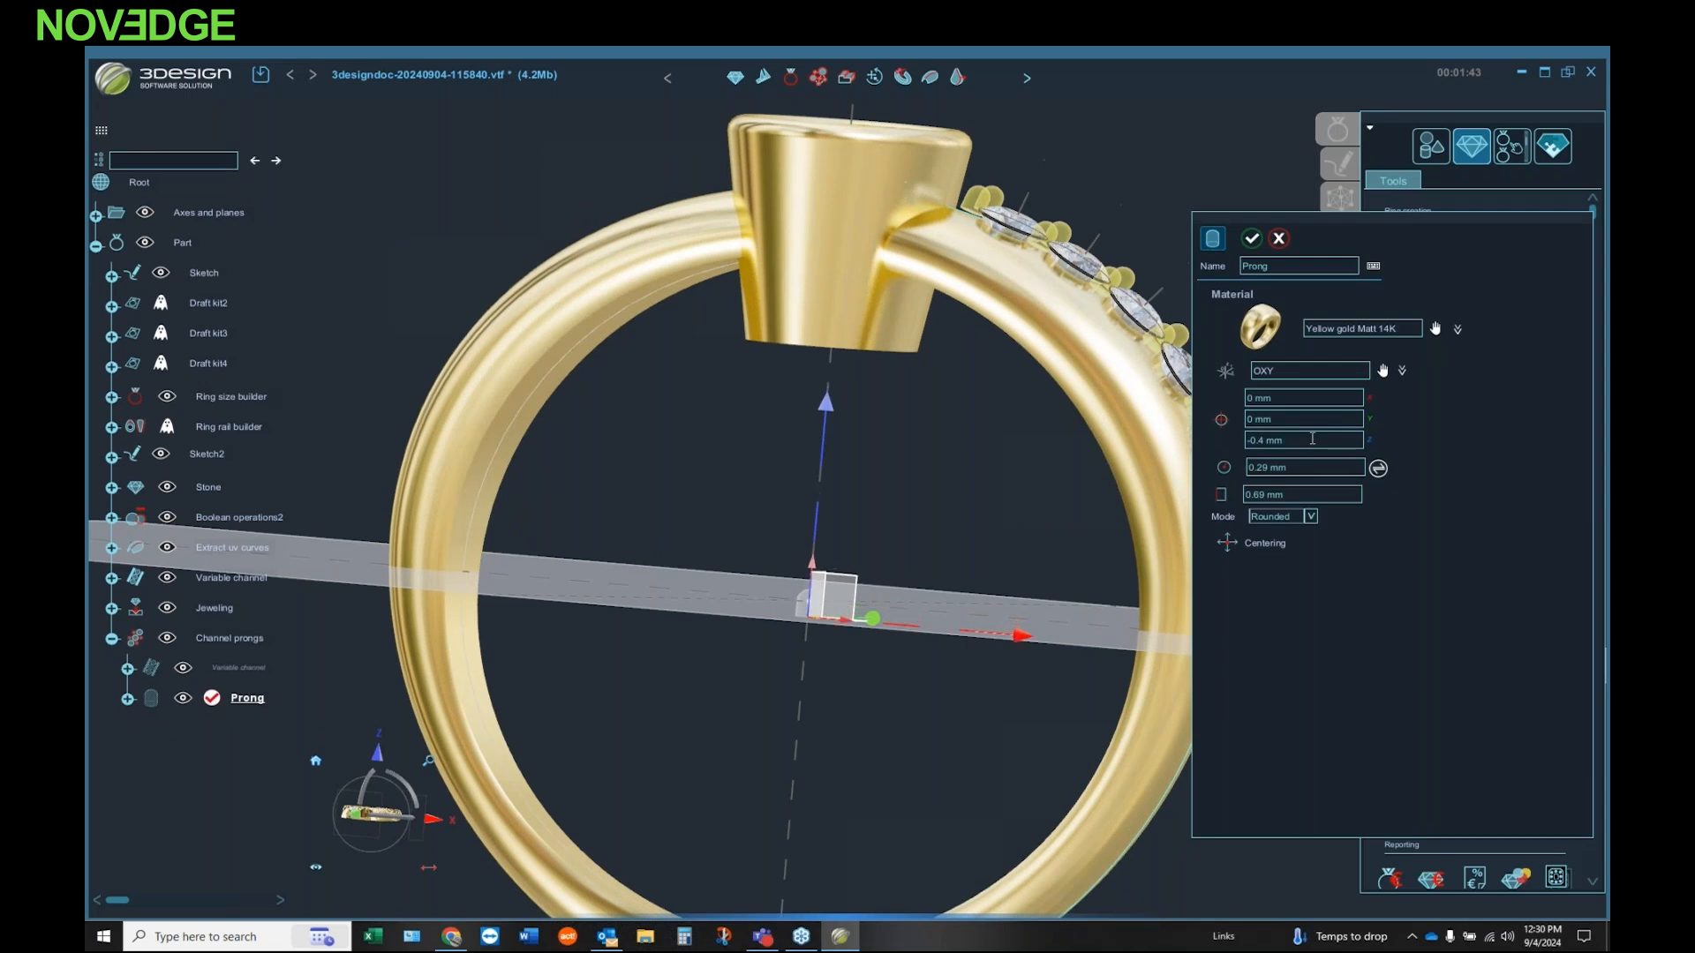
left_click(1330, 493)
scroll(1328, 494, "up", 1)
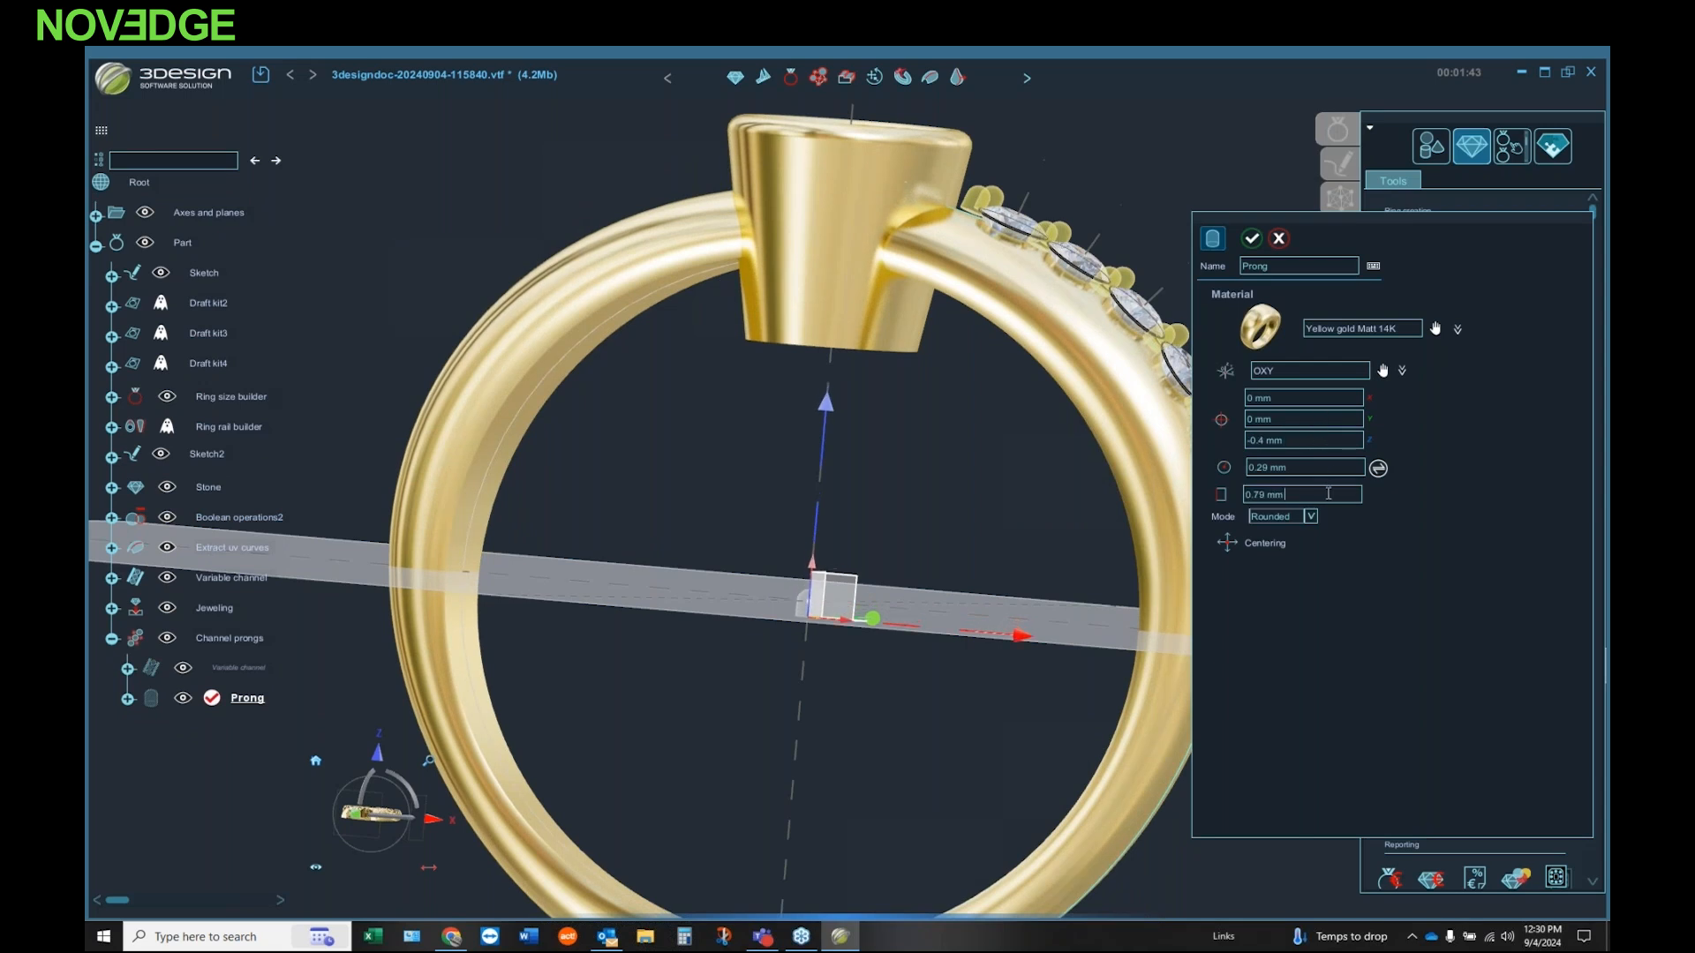
left_click(1252, 238)
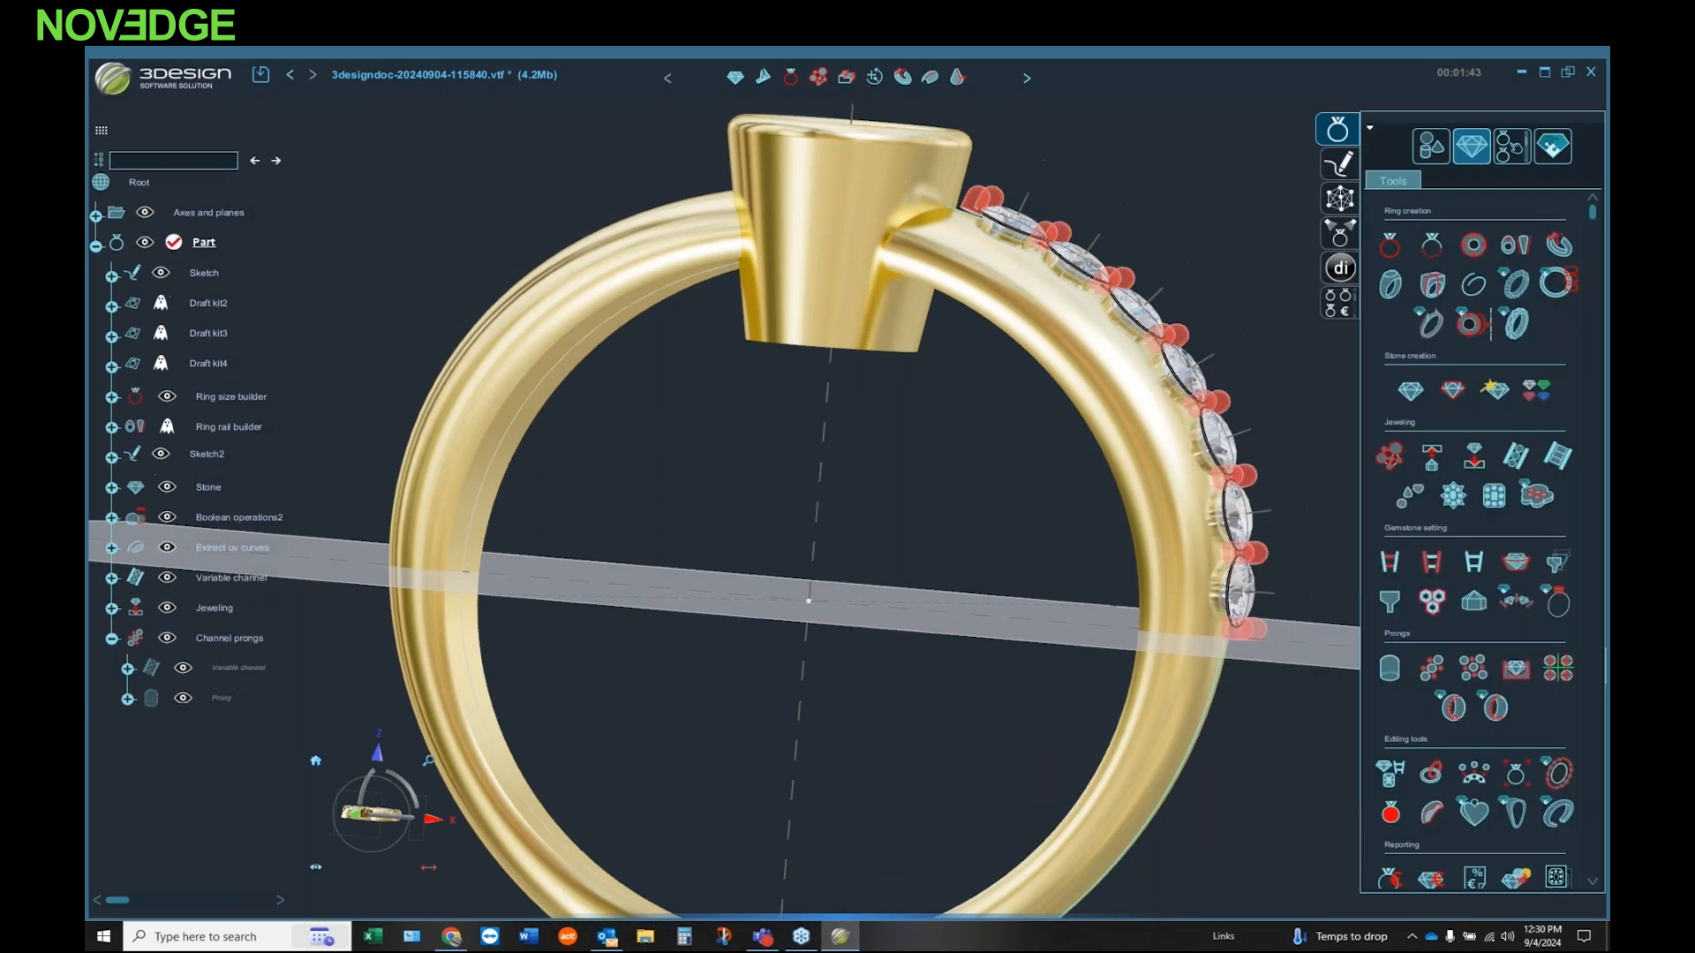
Step: Mirror the row of small diamonds and its channel prongs onto the opposite shoulder of the band
middle_click_drag(774, 338, 827, 410)
middle_click_drag(966, 571, 837, 637)
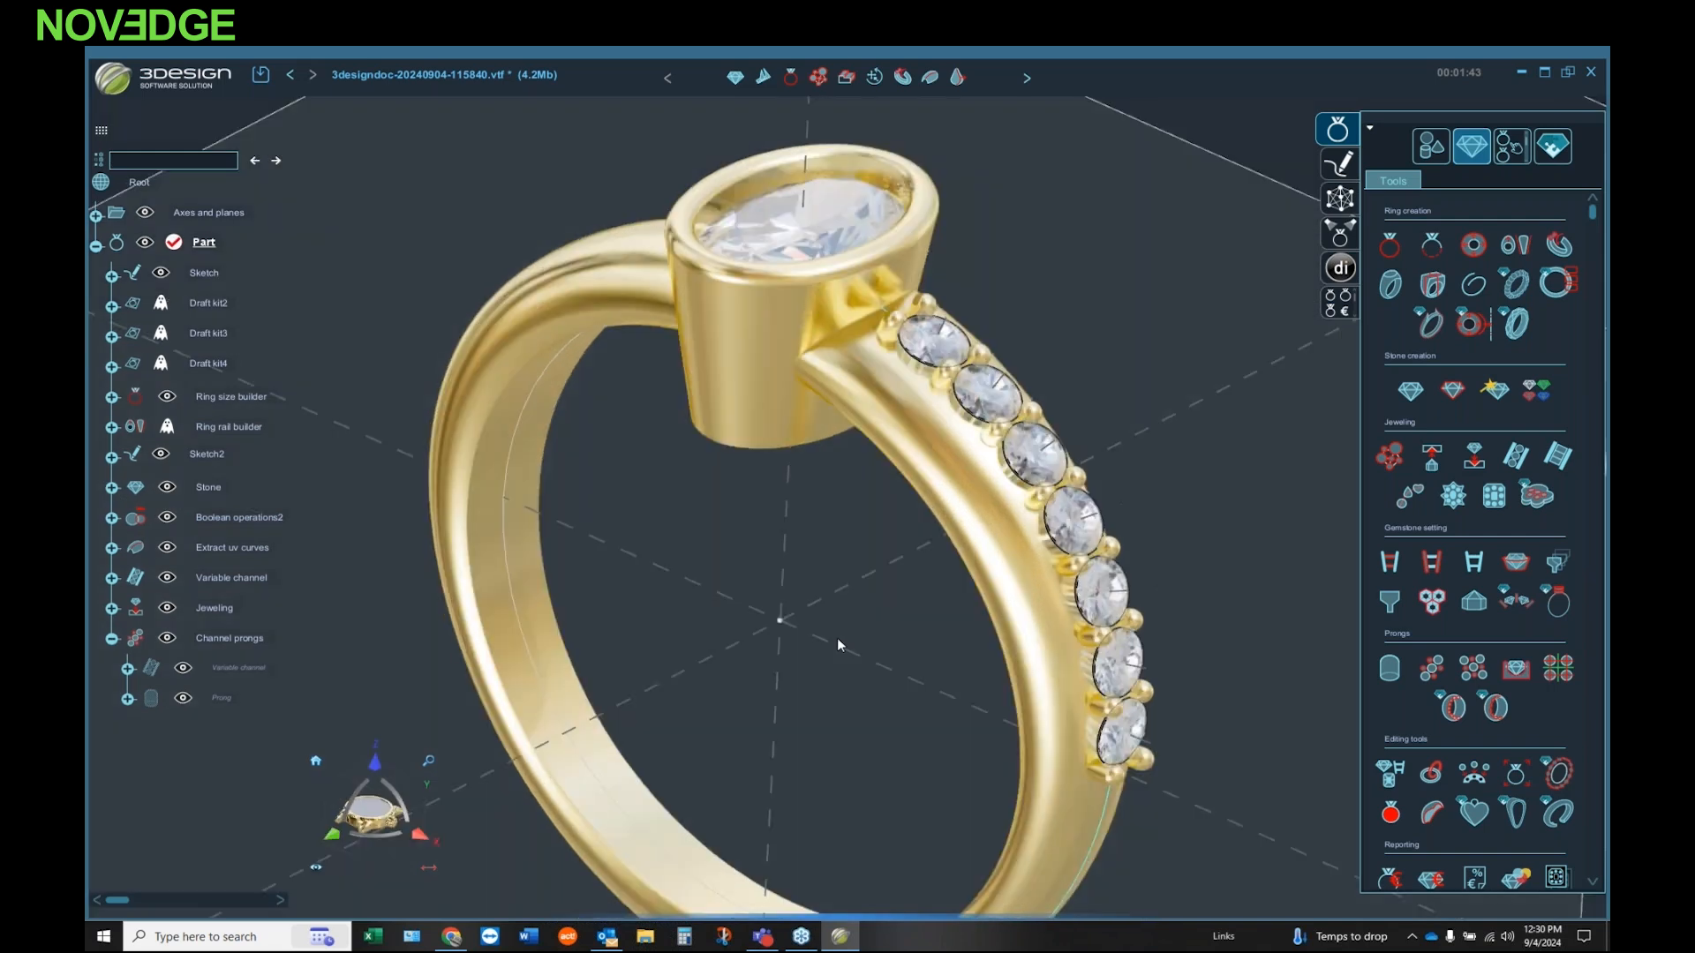
scroll(947, 351, "up", 3)
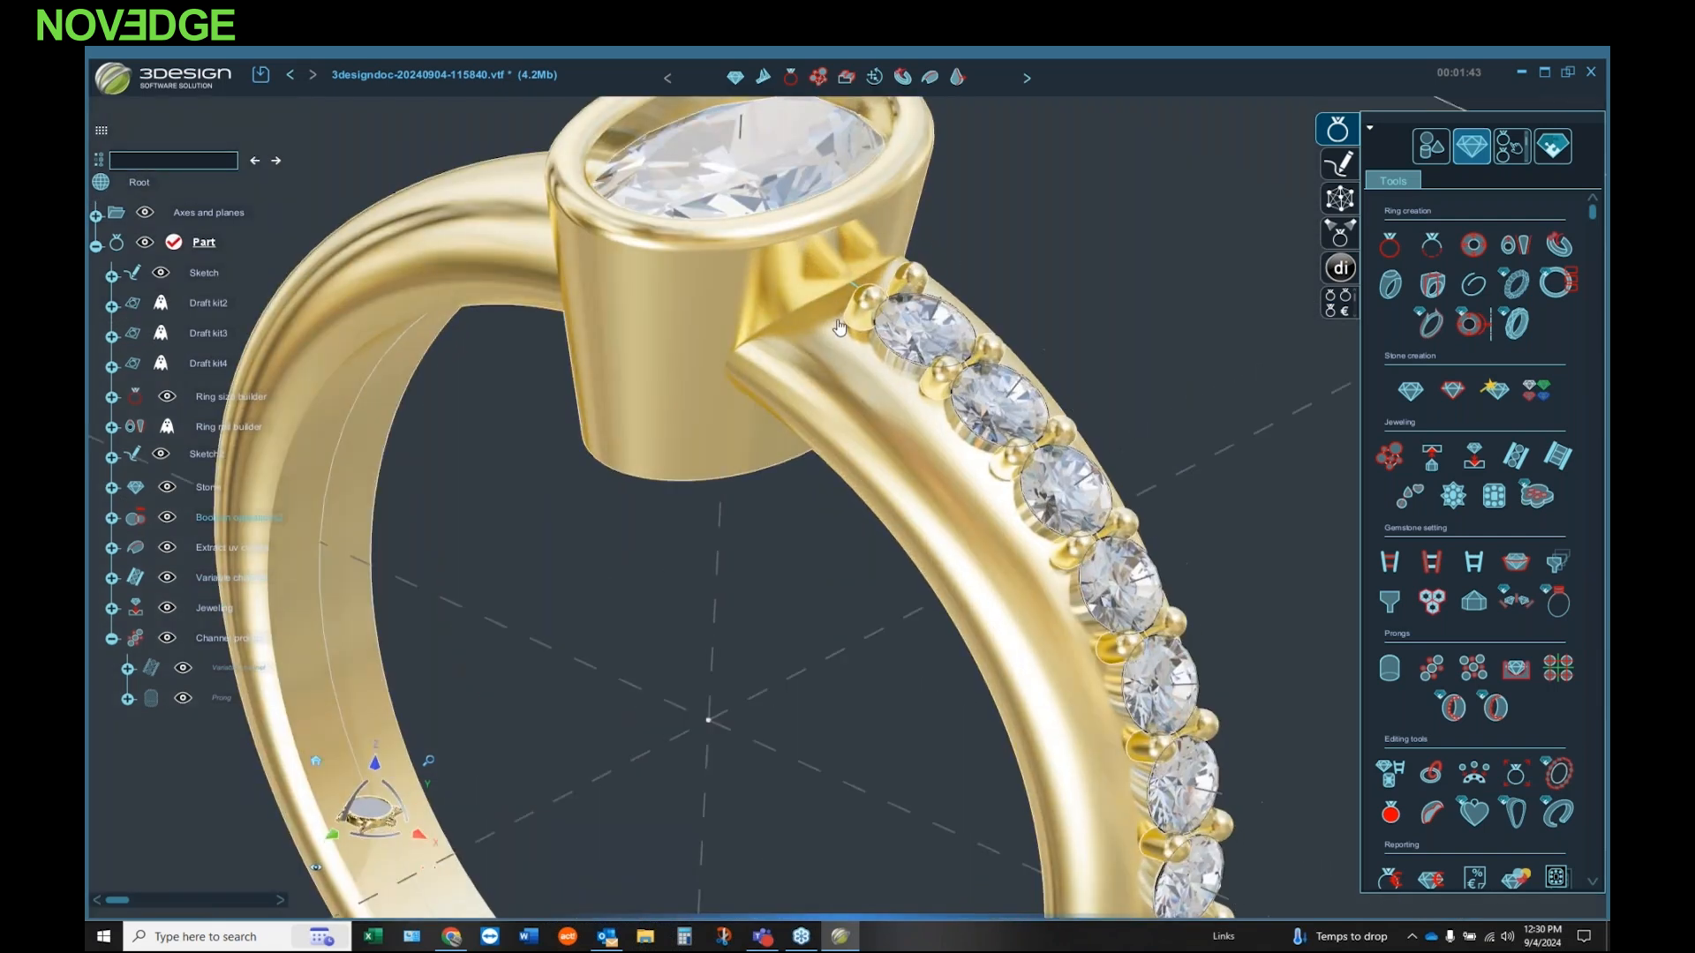
middle_click_drag(861, 479, 876, 590)
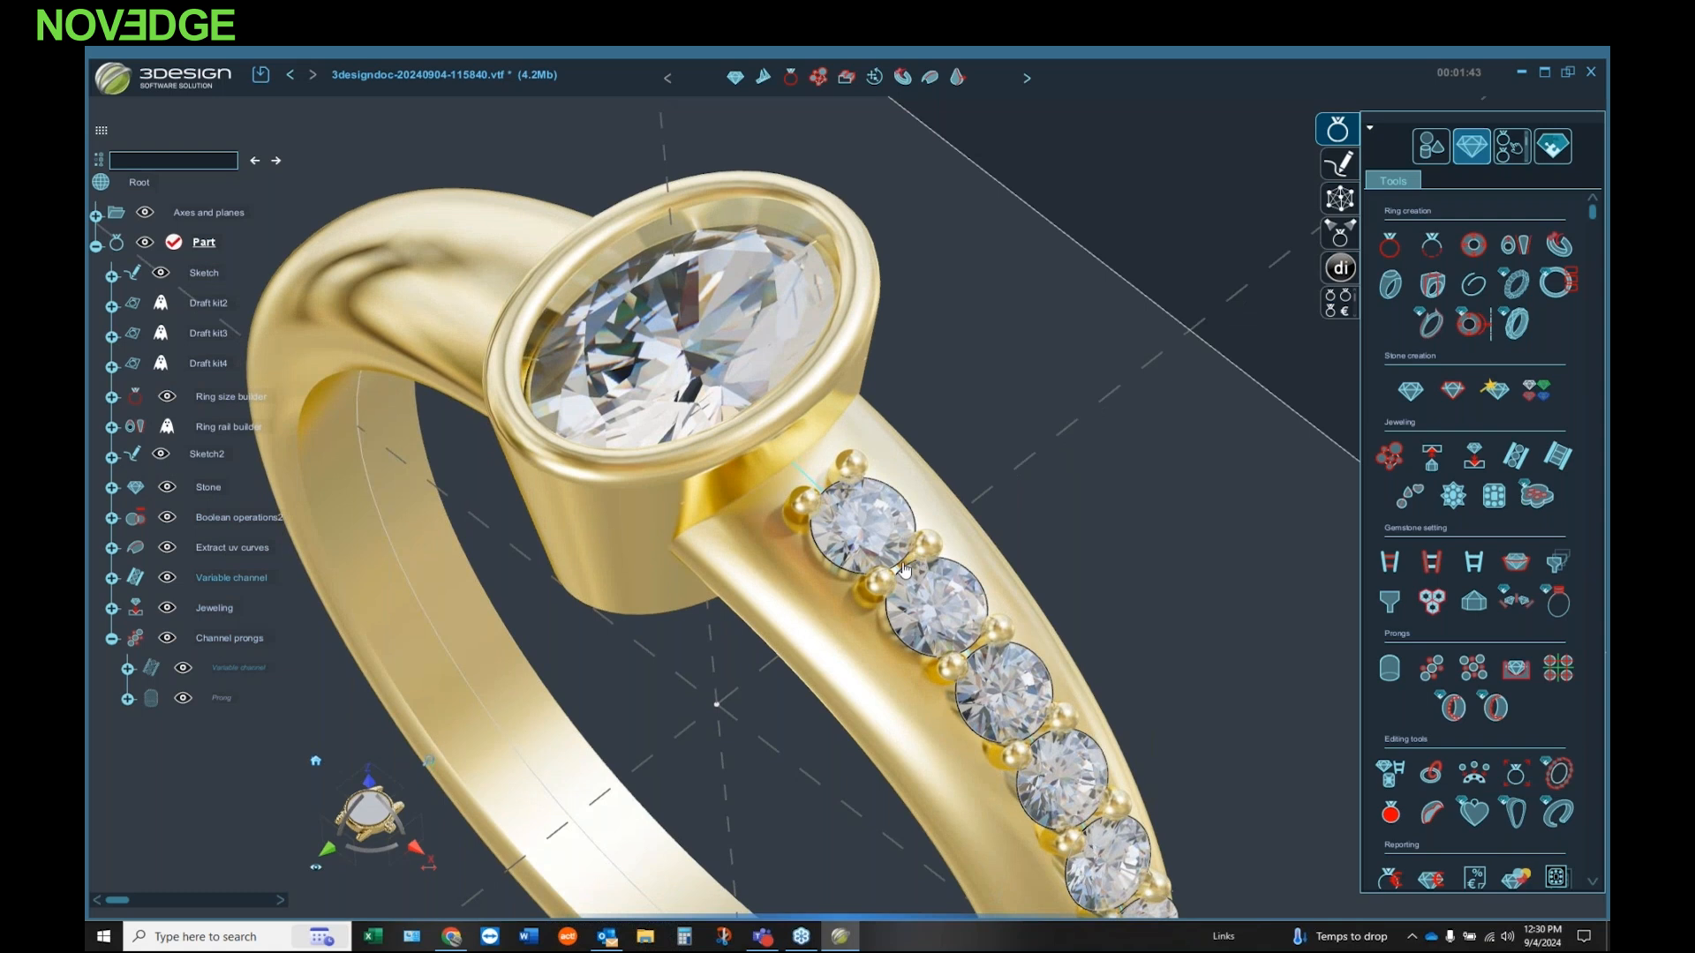
middle_click_drag(865, 569, 962, 734)
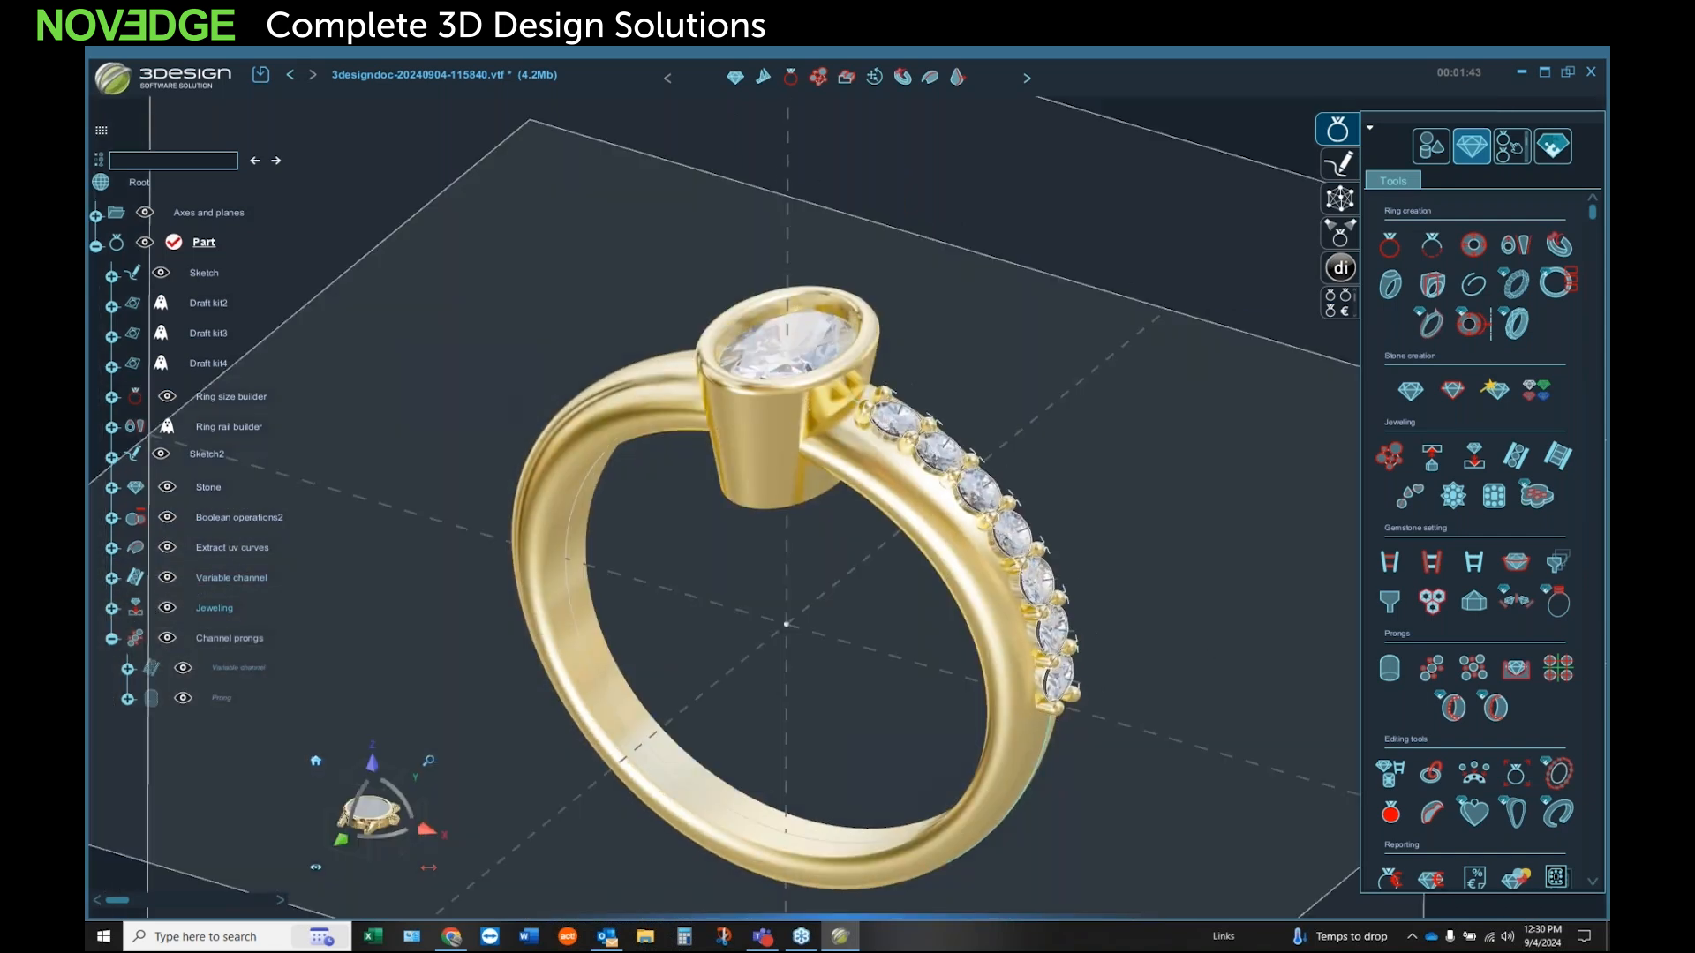
left_click(1036, 582)
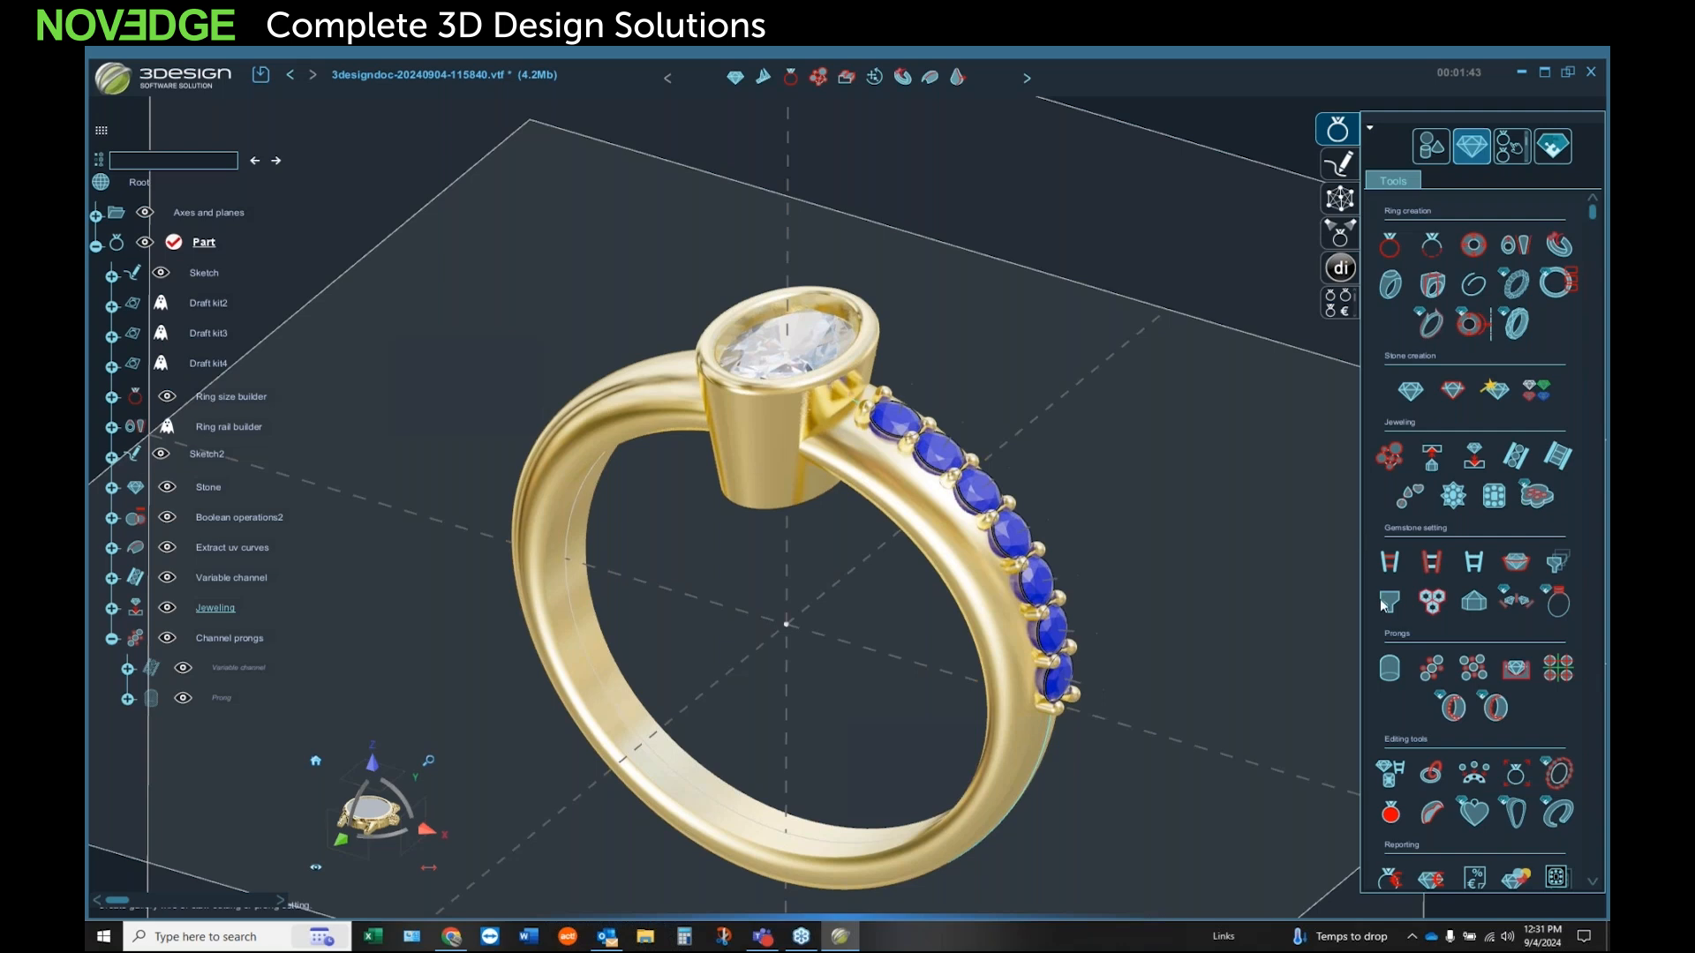
left_click(1428, 148)
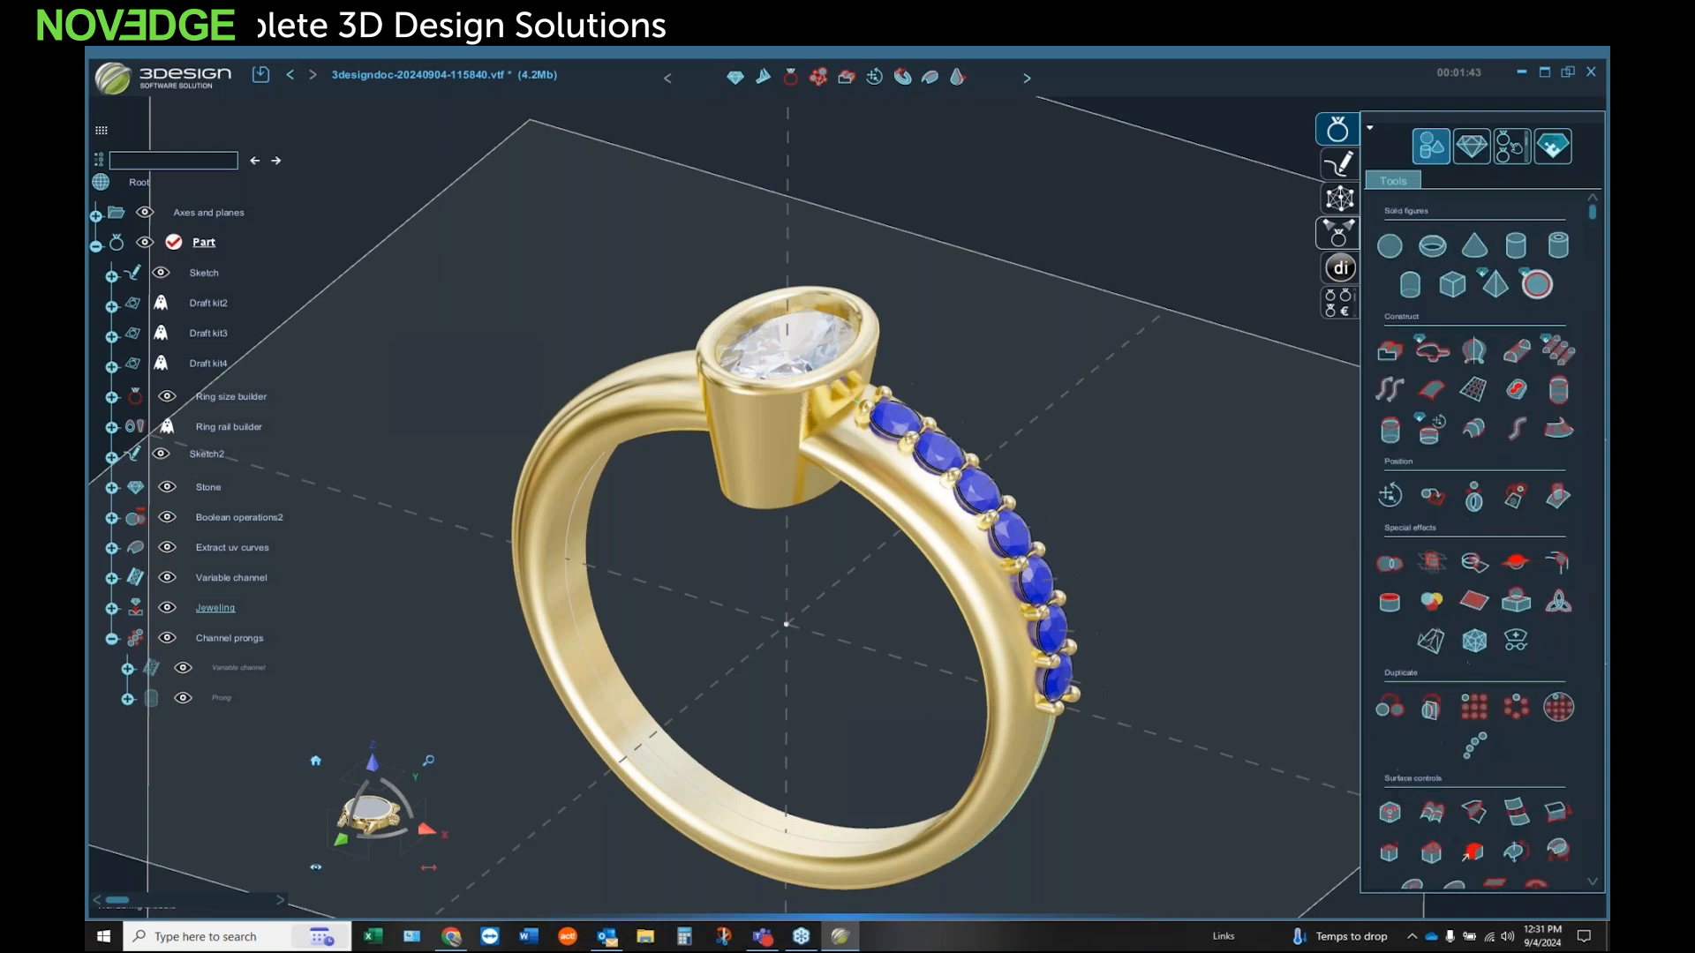
left_click(1431, 708)
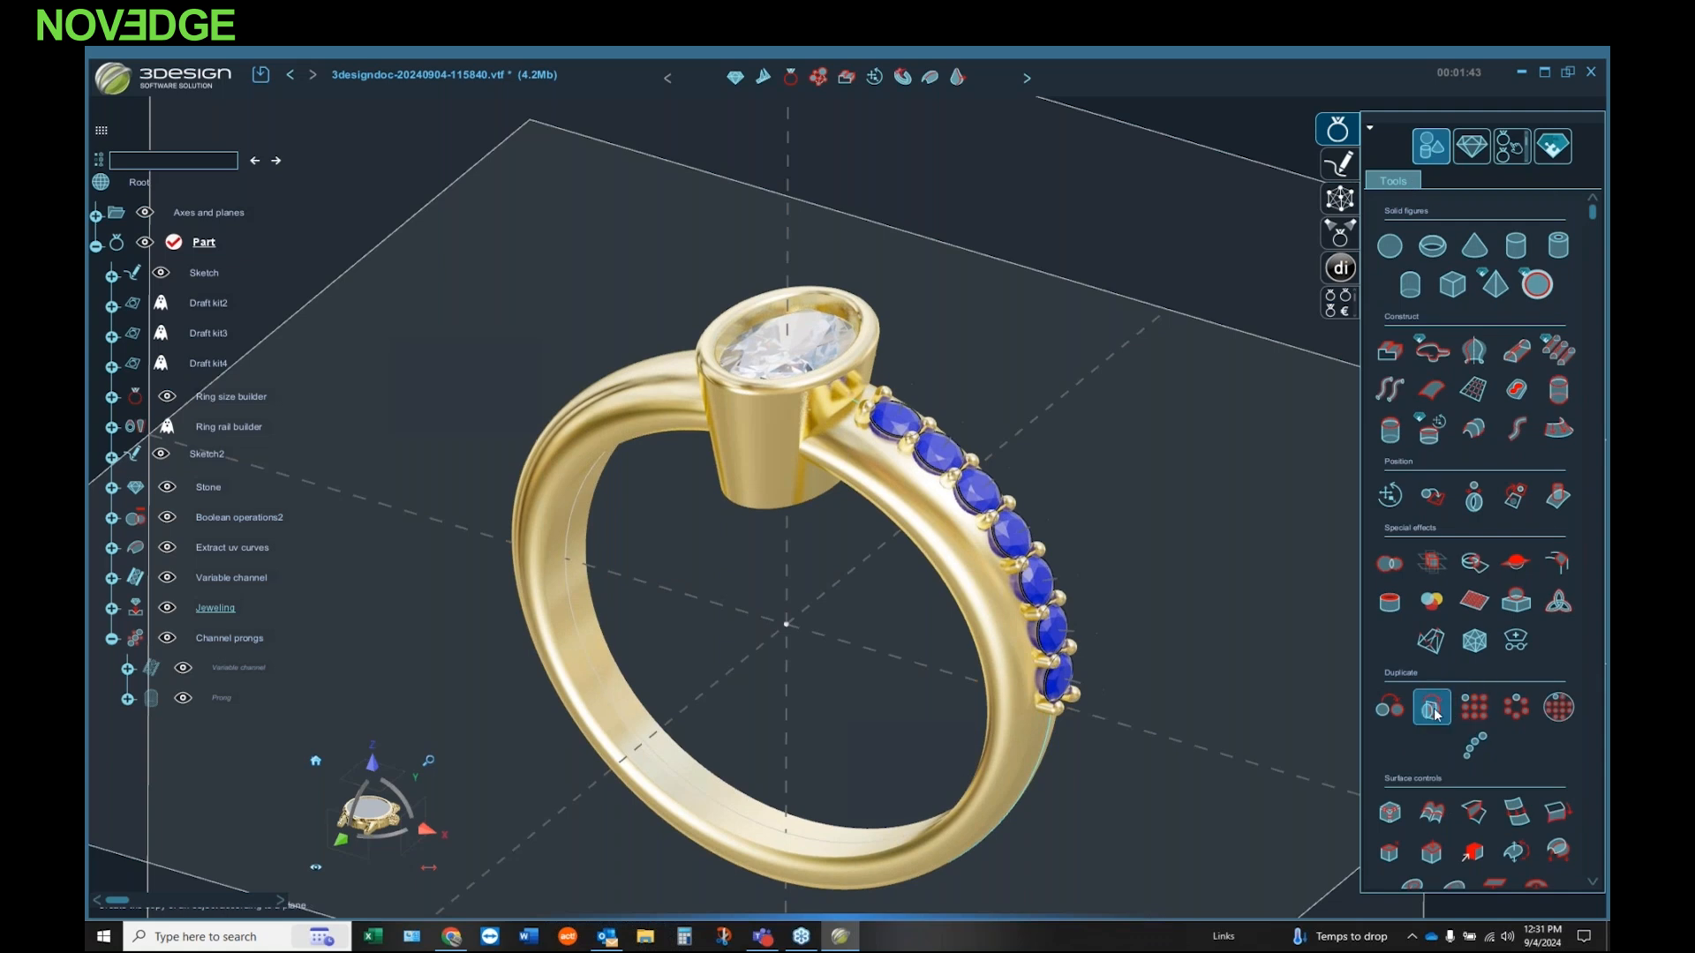
left_click(1252, 238)
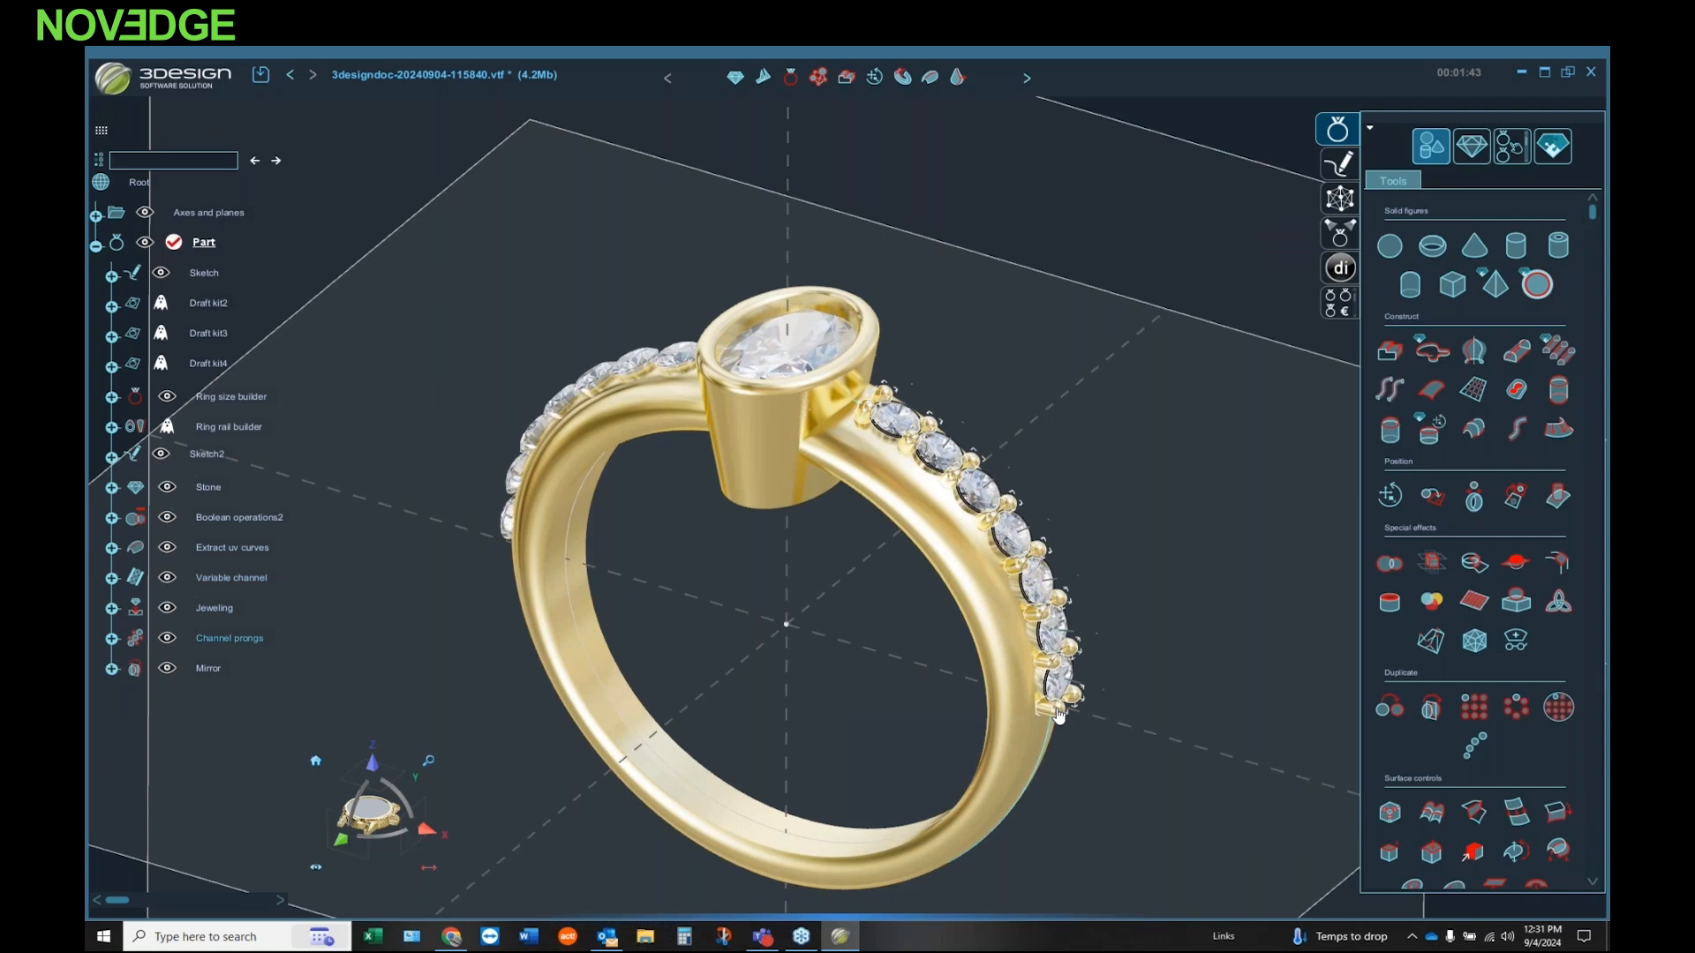
left_click(1420, 706)
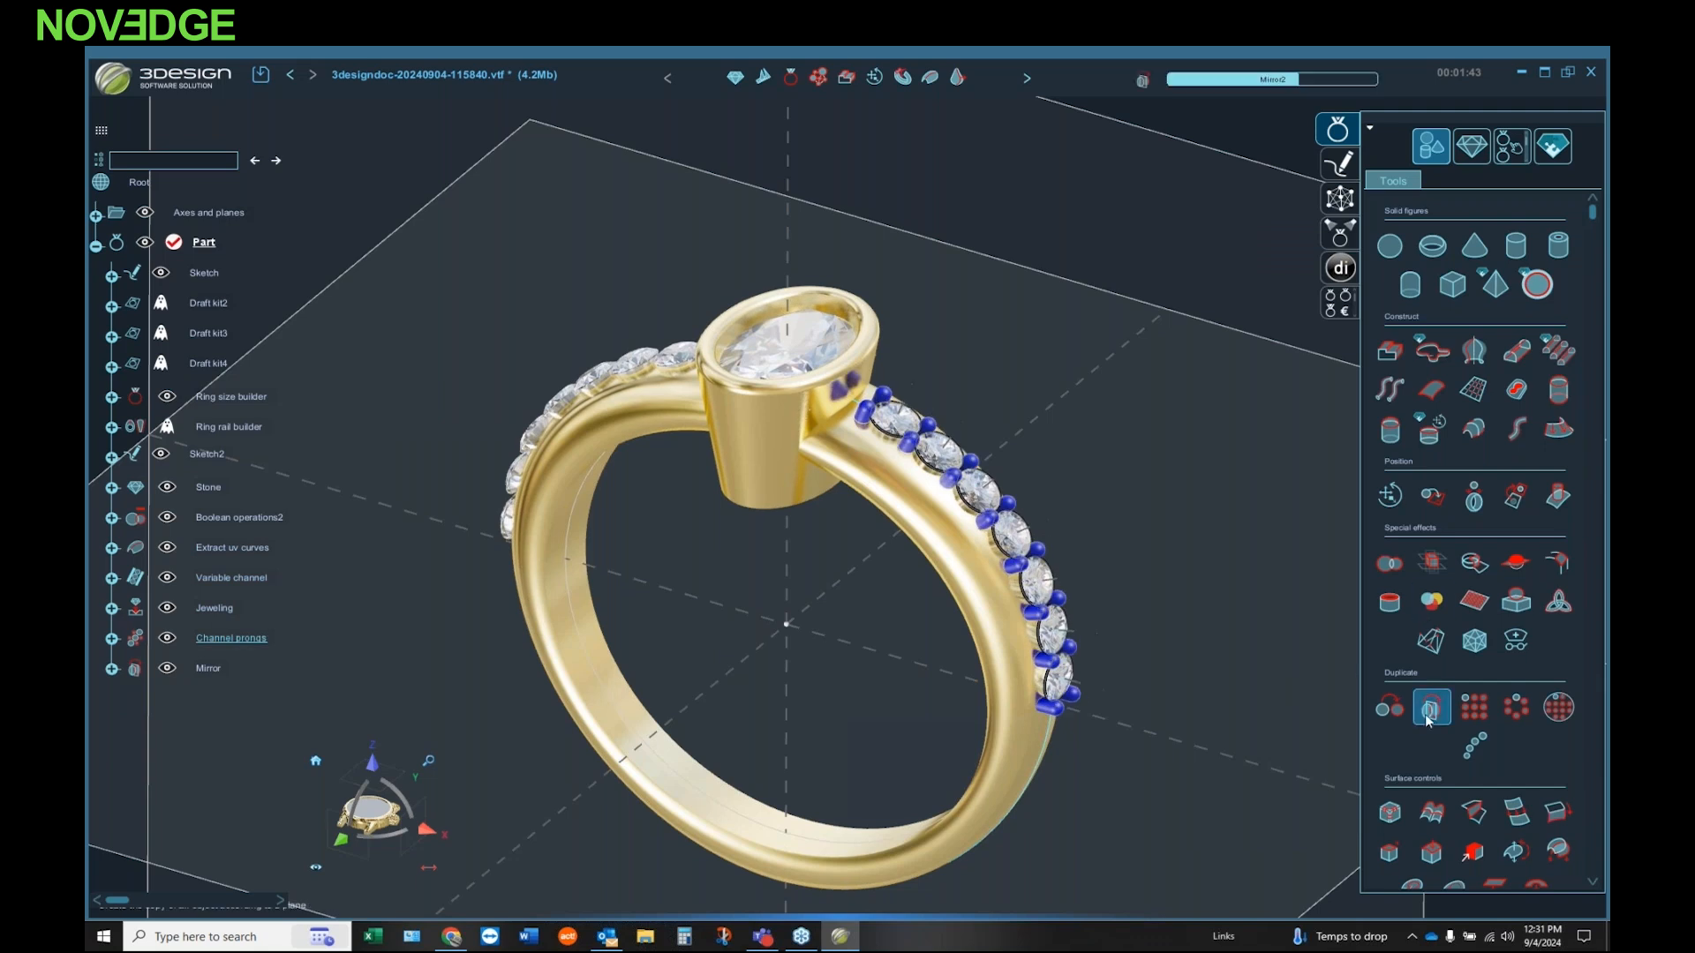
left_click(1251, 238)
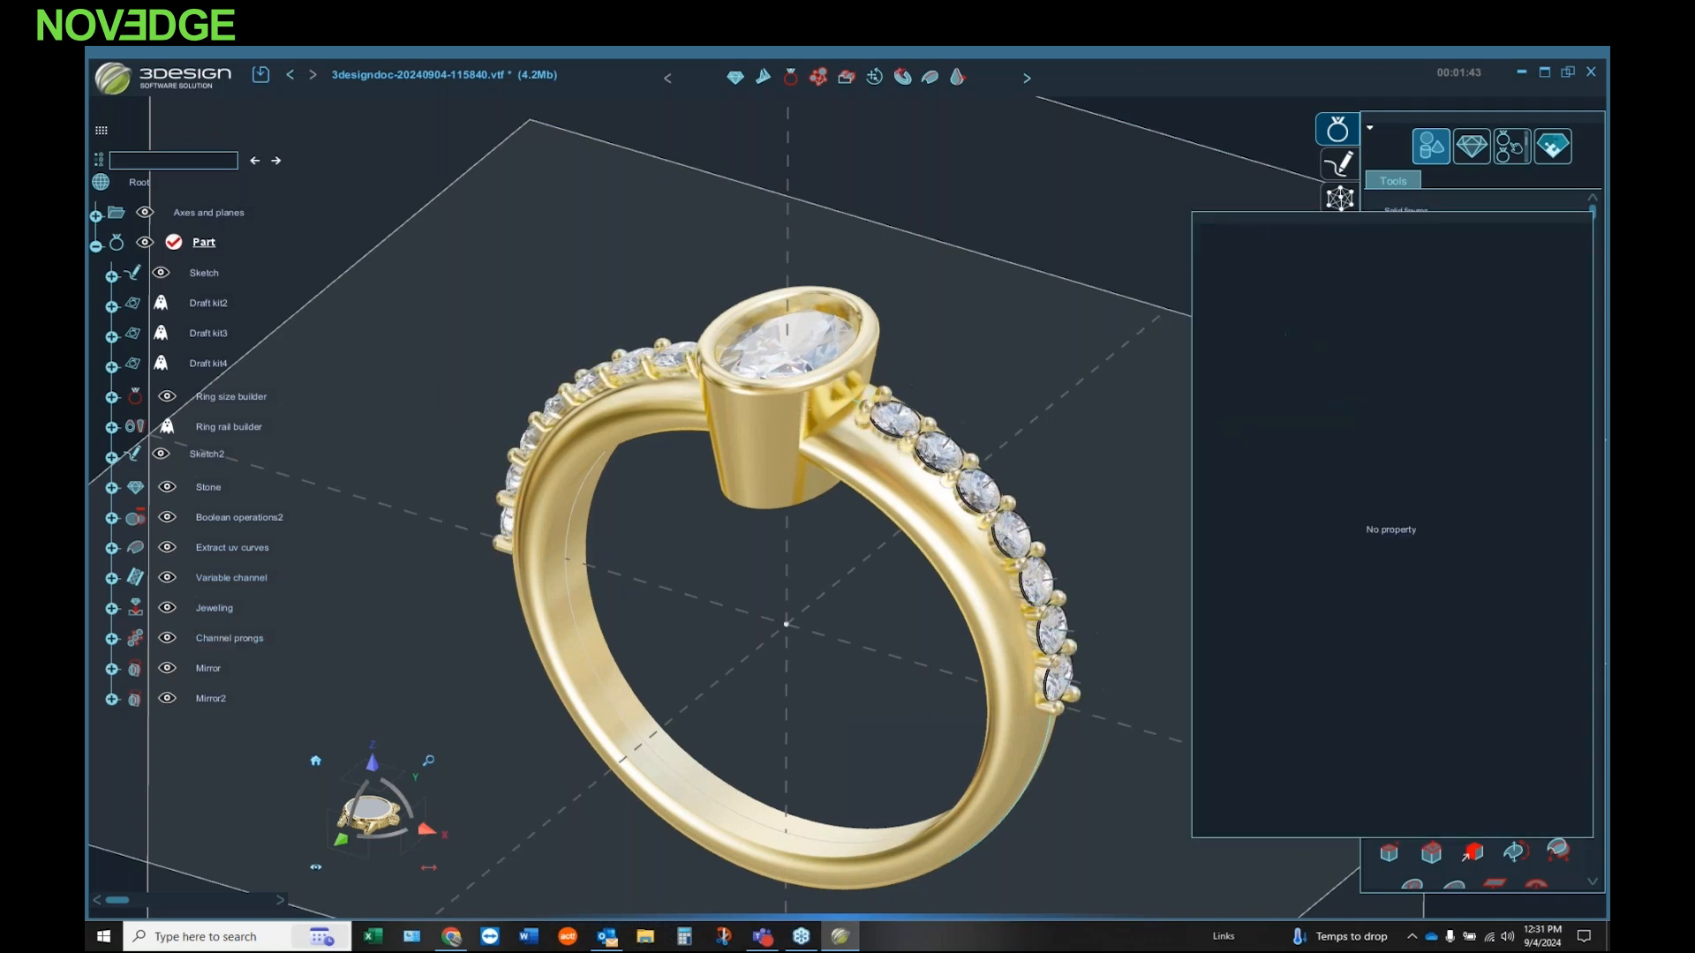
Step: Create multi cutters for the original row of small diamonds, widening their lower shafts with a bottom angle of about 40.6°
mouse_move(760, 611)
middle_mouse_down()
mouse_move(767, 697)
mouse_move(782, 631)
middle_mouse_up()
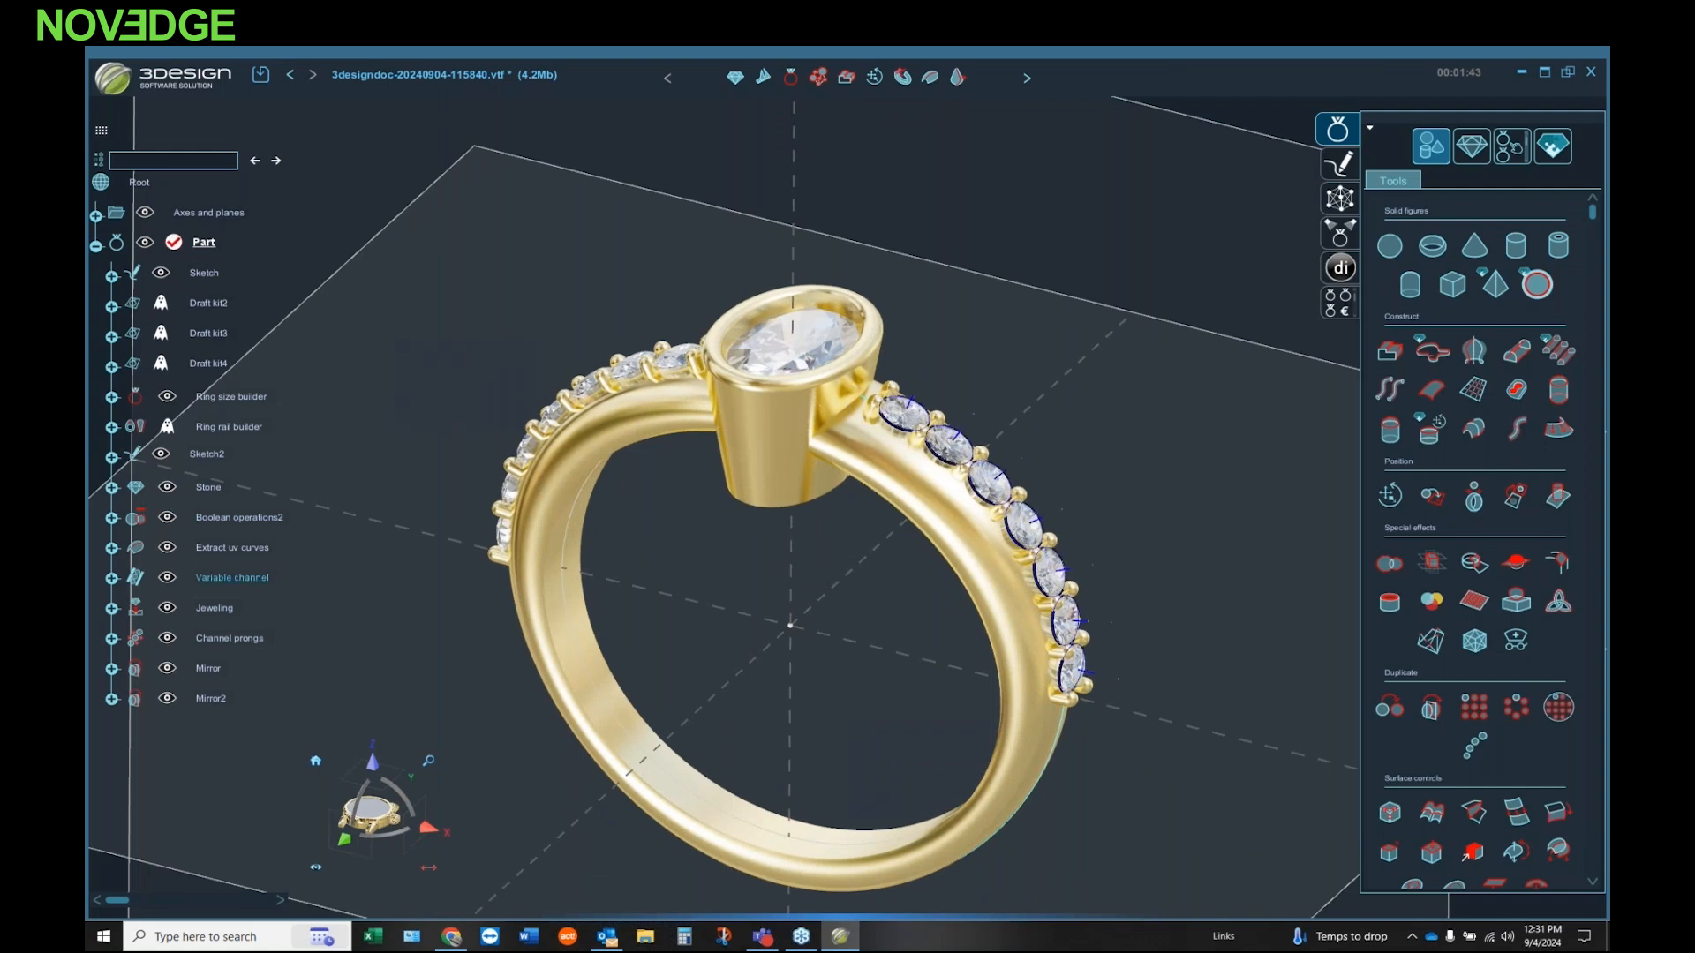
scroll(932, 527, "up", 2)
scroll(932, 527, "down", 3)
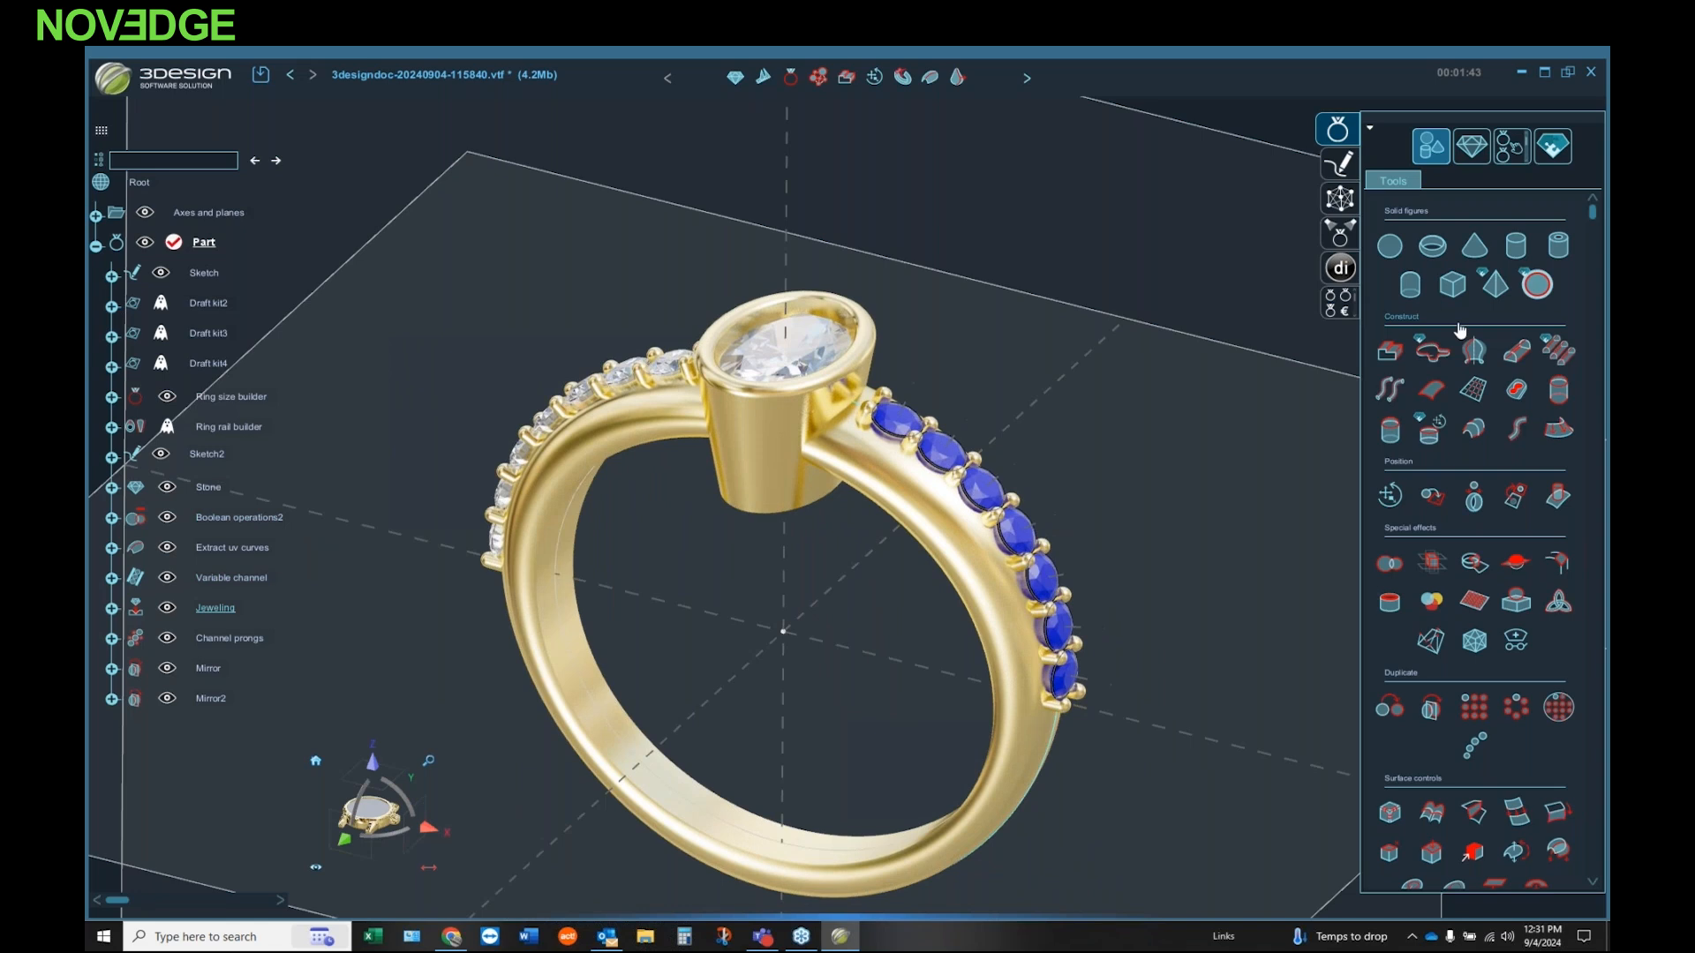
left_click(1470, 146)
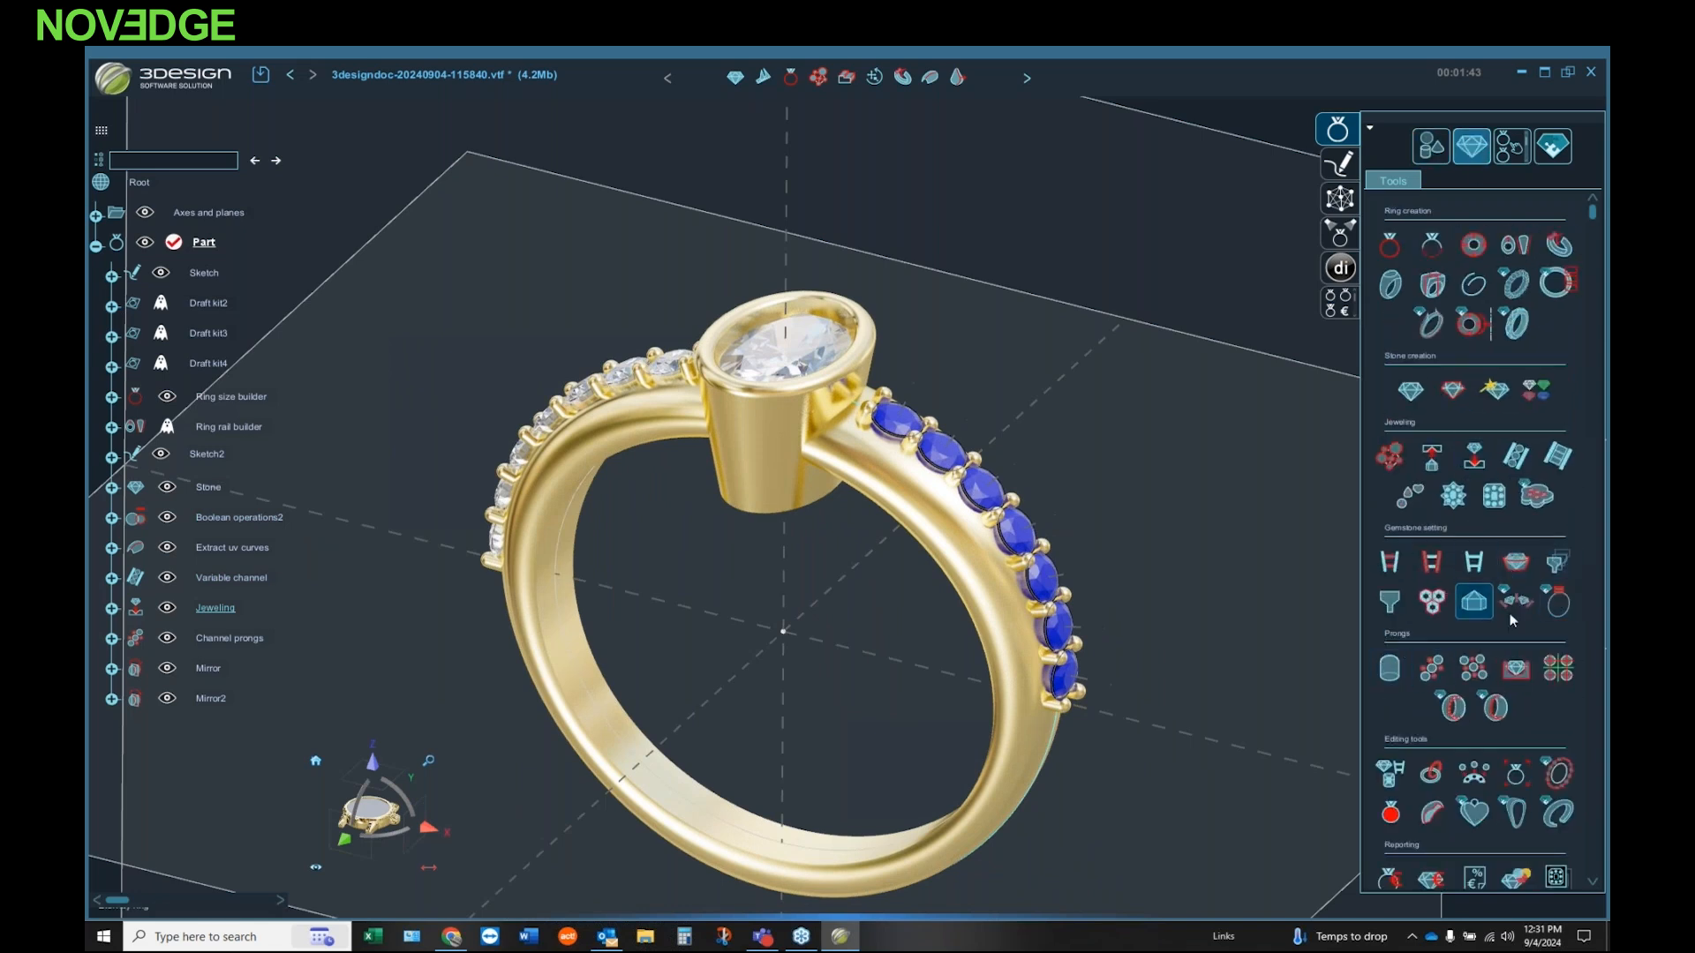
left_click(1558, 575)
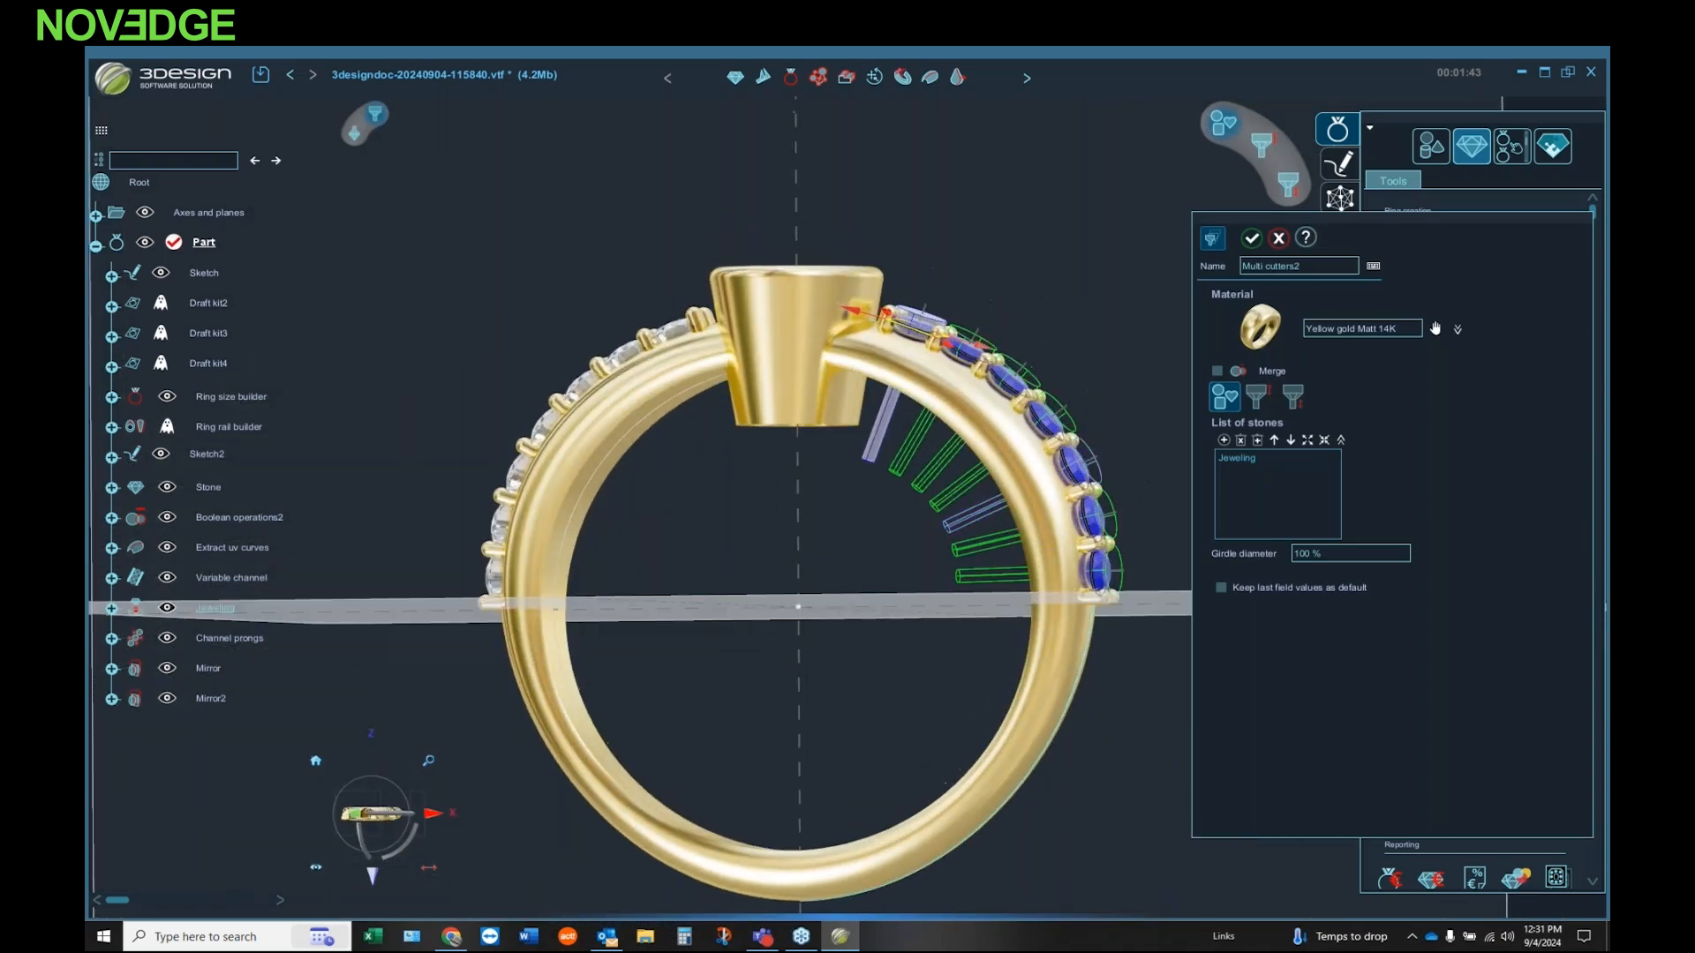
left_click(1257, 399)
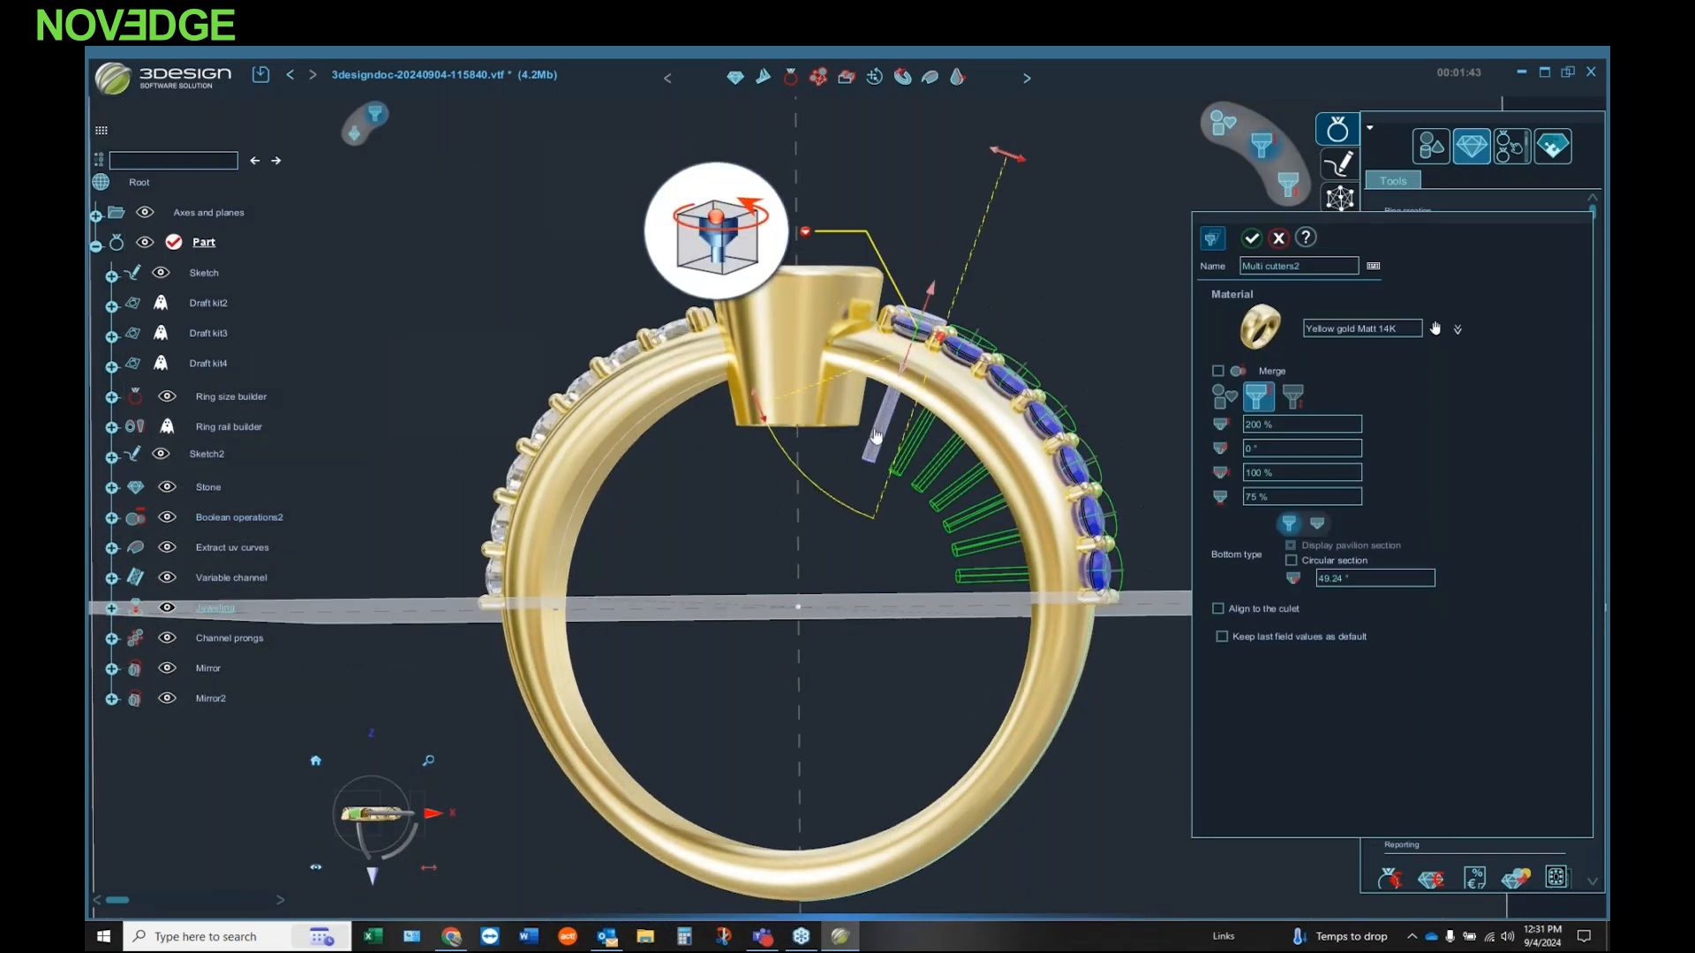
left_click_drag(761, 412, 779, 425)
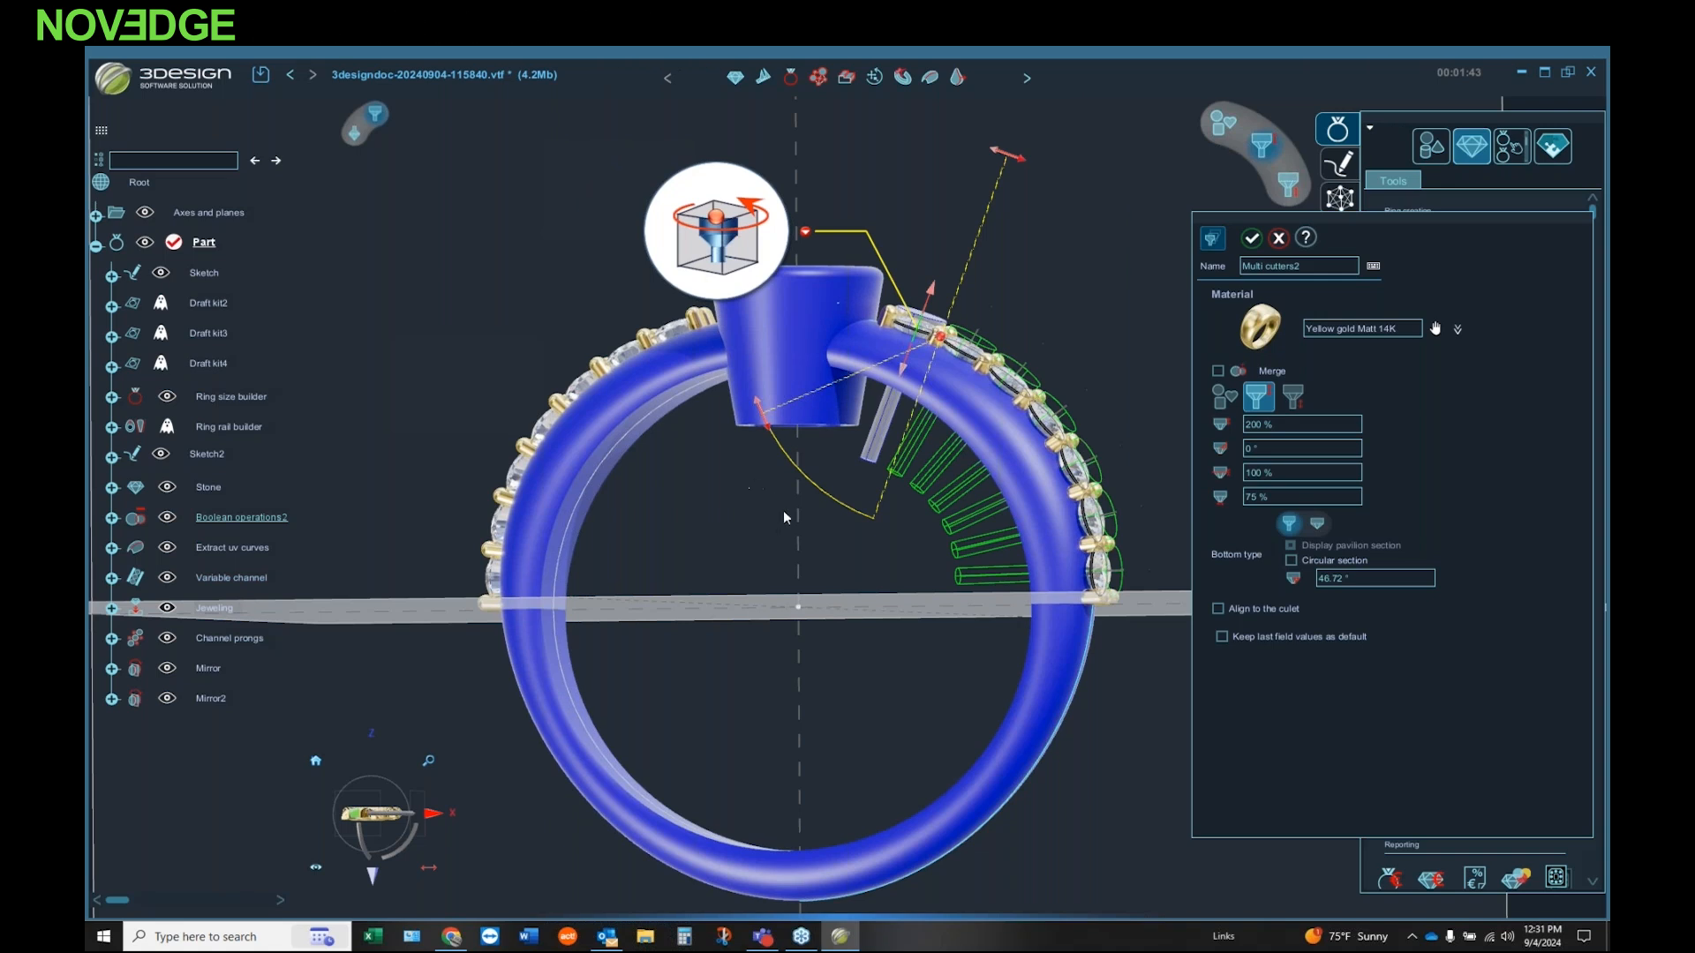
left_click_drag(768, 426, 776, 444)
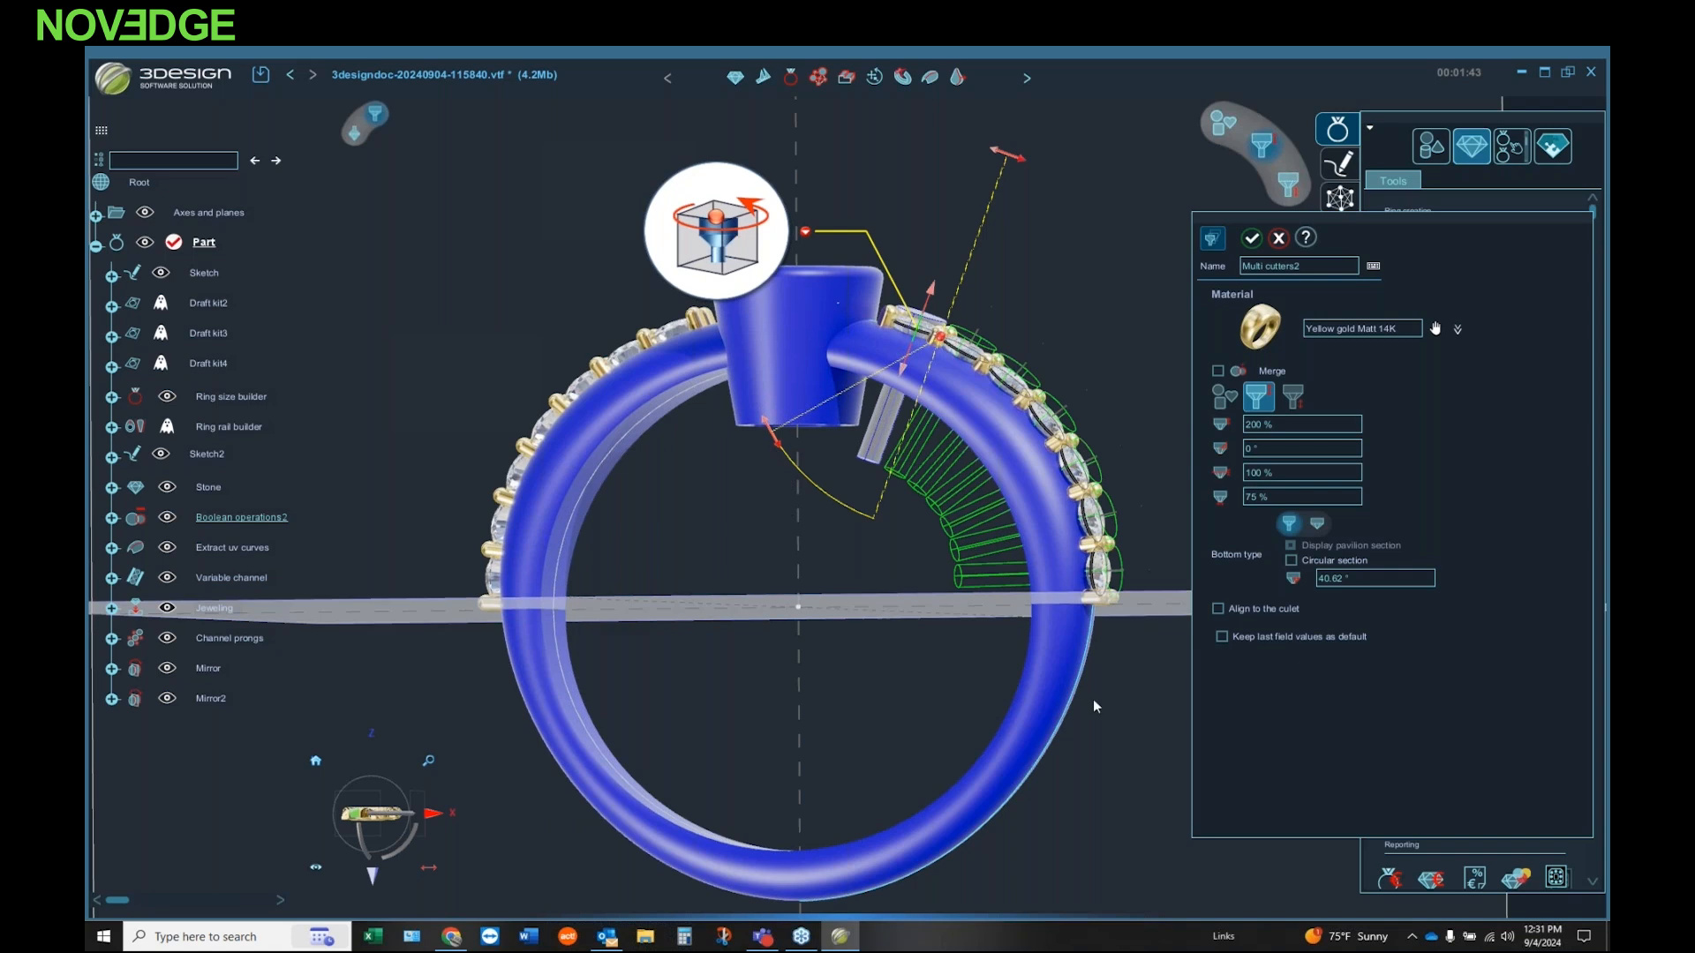
left_click(1253, 238)
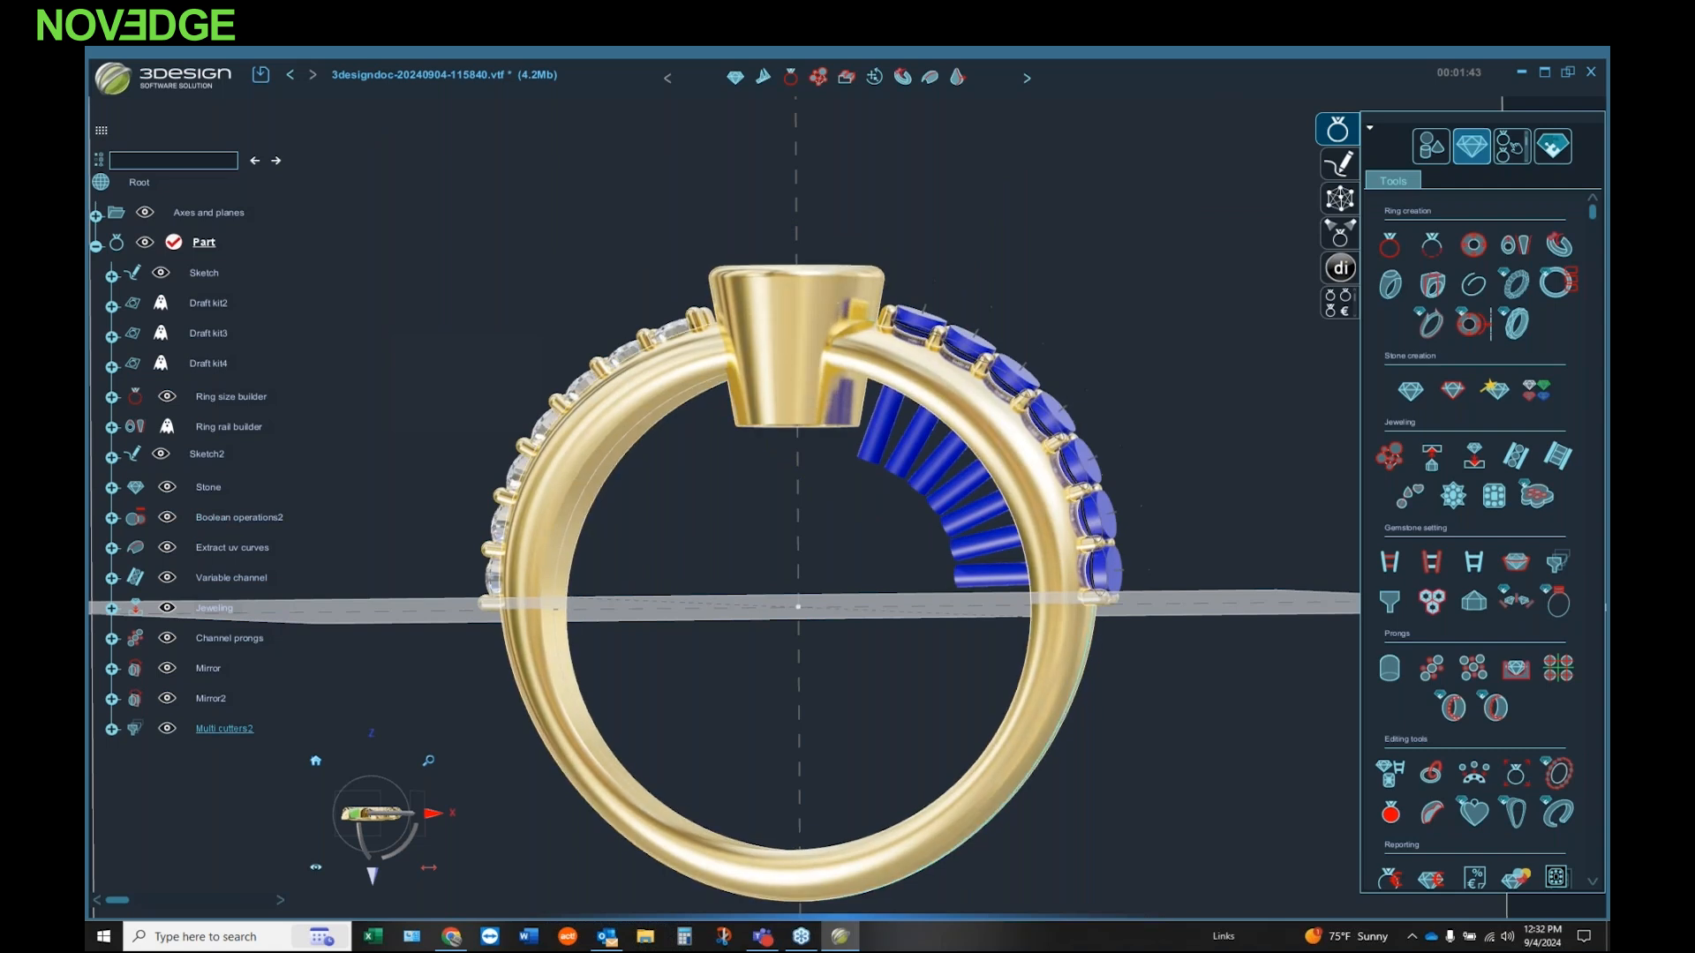
Step: Mirror the multi cutters across the OYZ plane to the opposite row of small diamonds
left_click(1431, 151)
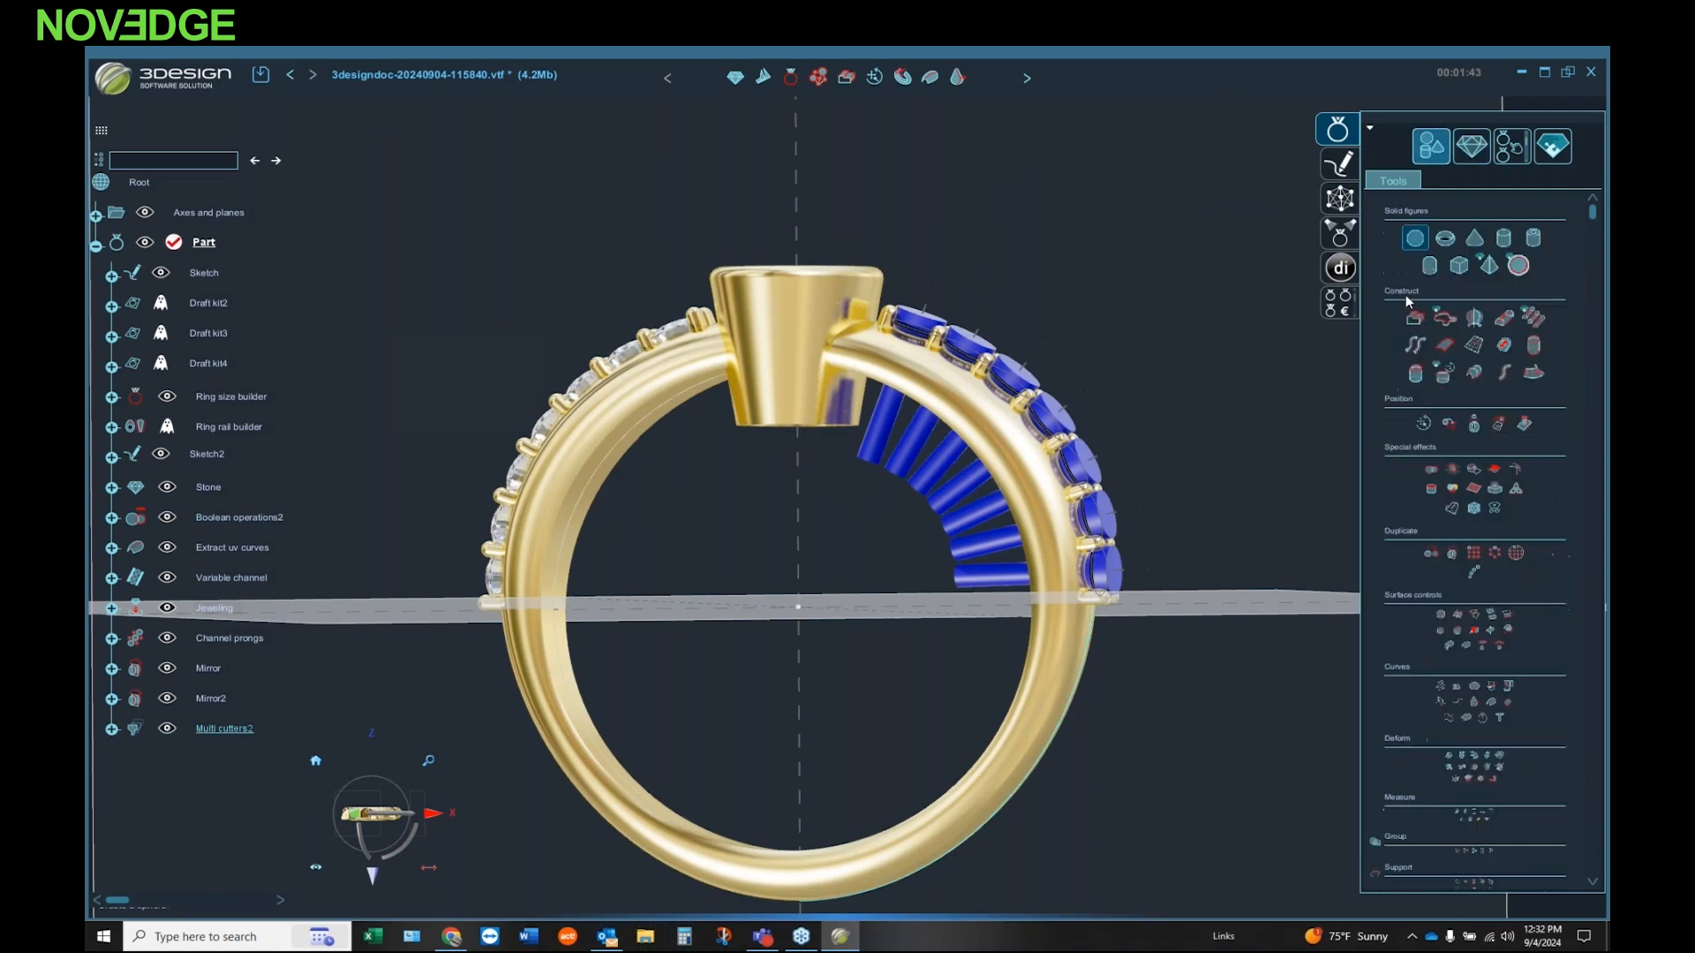
left_click(1434, 706)
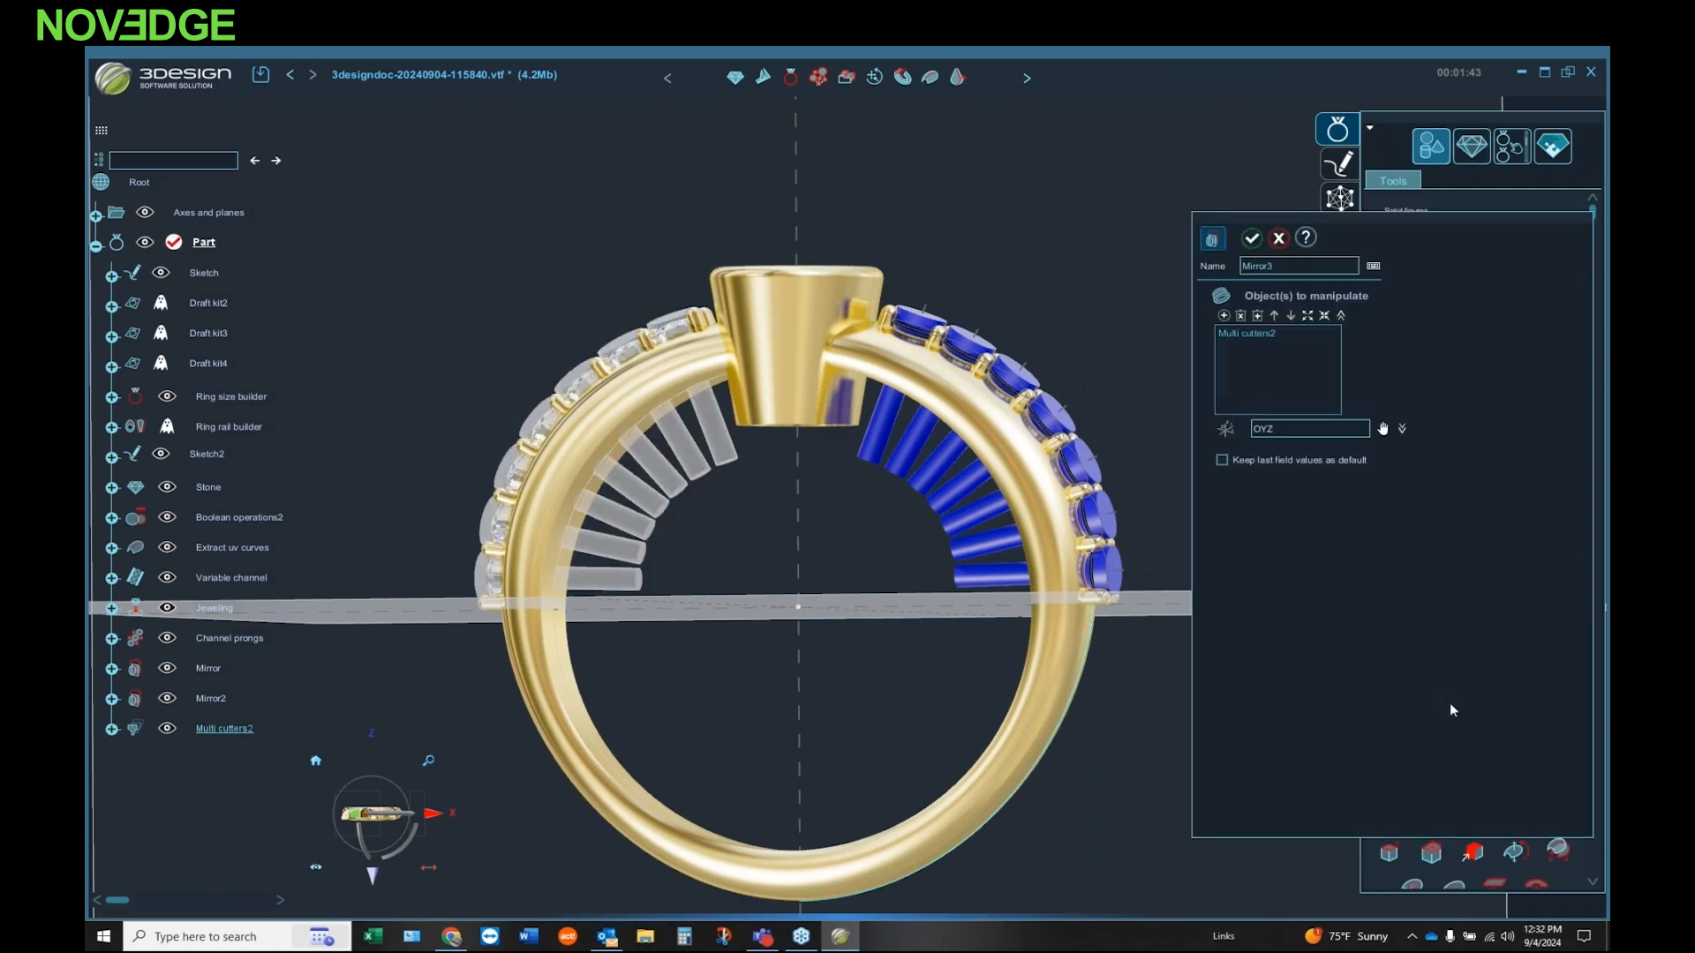
left_click(1249, 239)
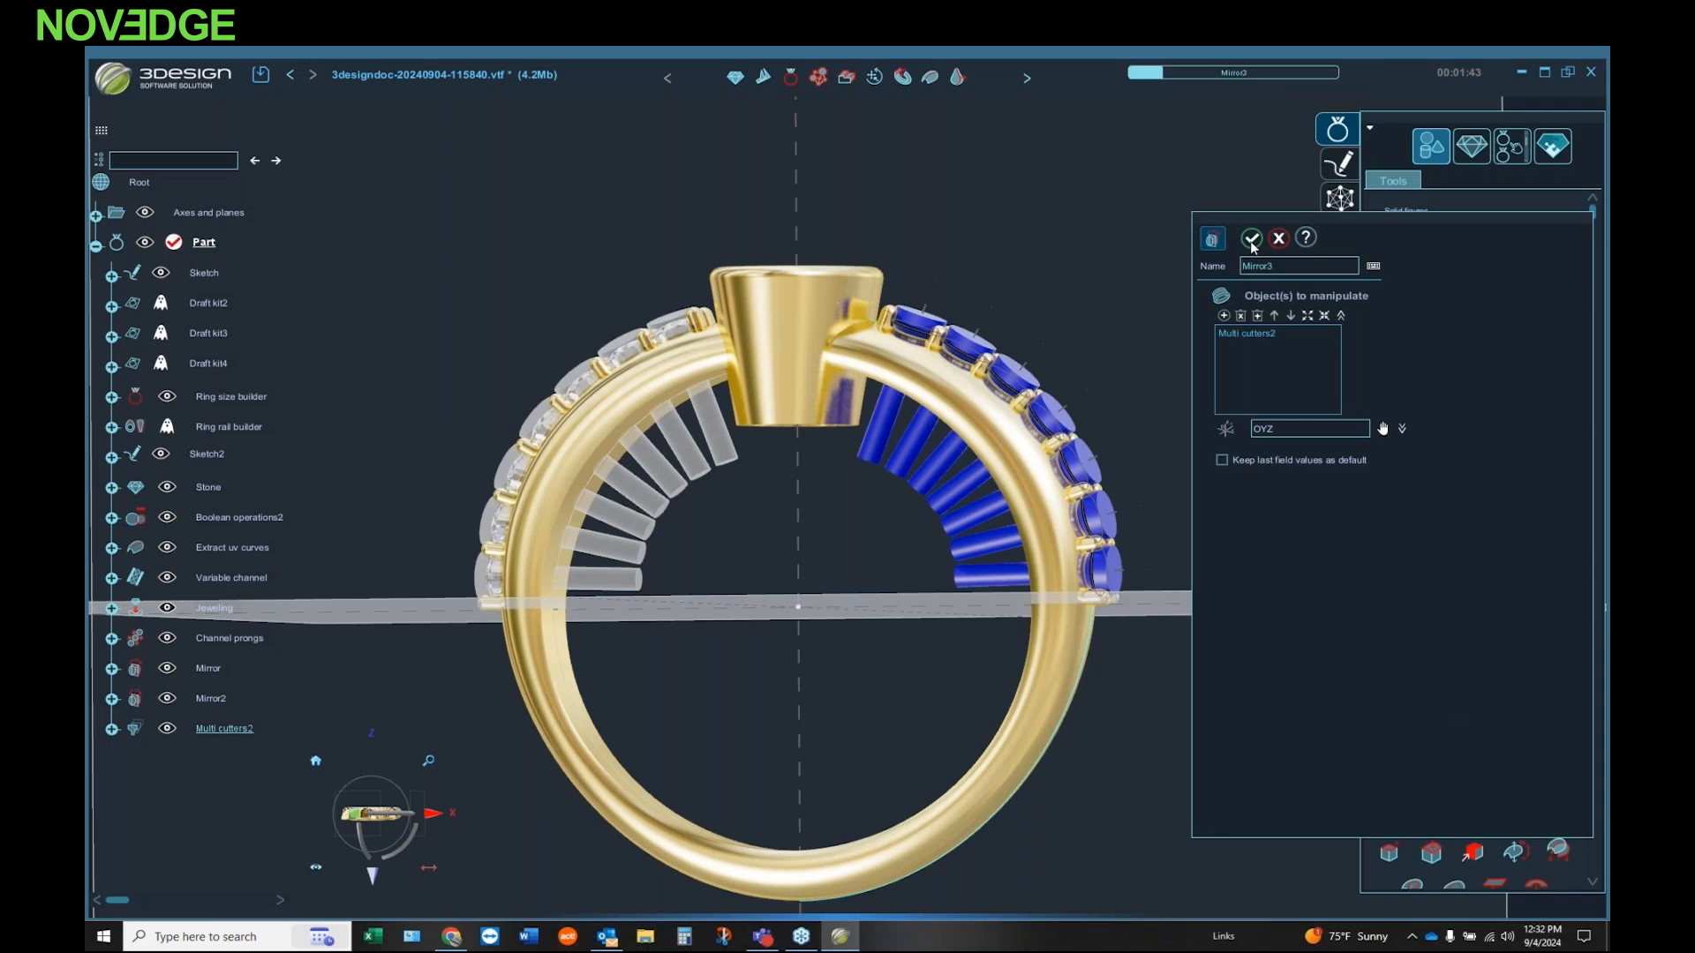
Step: Subtract the original row's multi cutters from the ring body with a Boolean operation
middle_click_drag(851, 388, 803, 503)
middle_click_drag(881, 653, 834, 785)
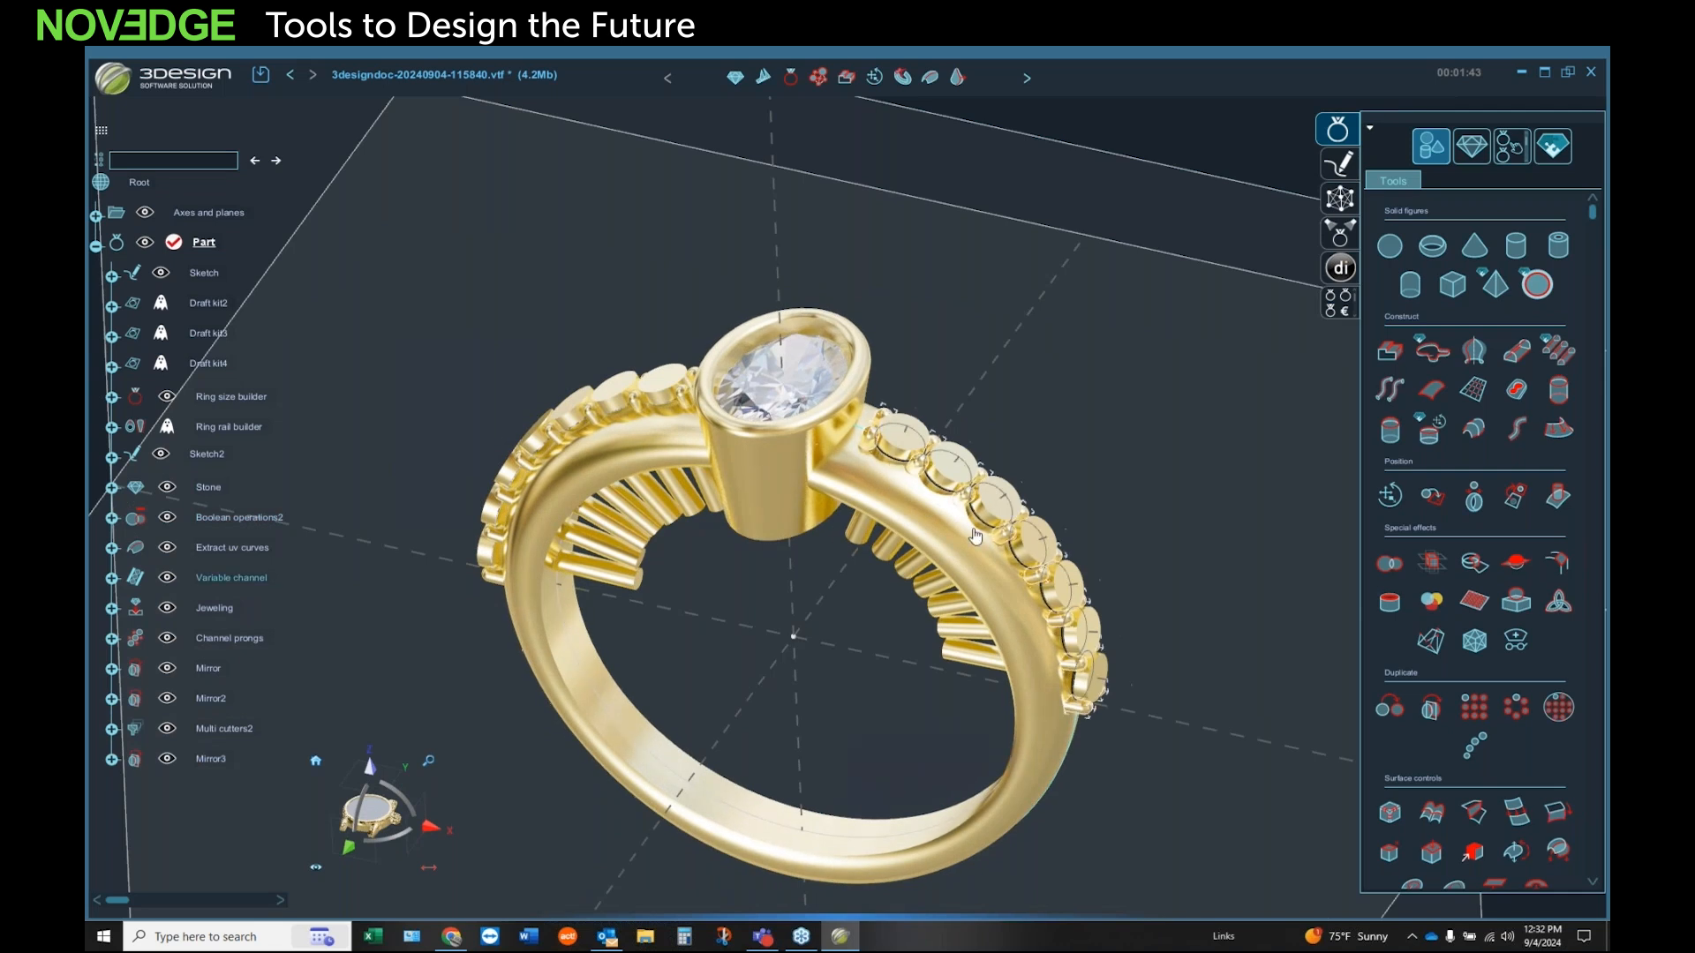
middle_click_drag(850, 742, 863, 702)
left_click(1056, 767)
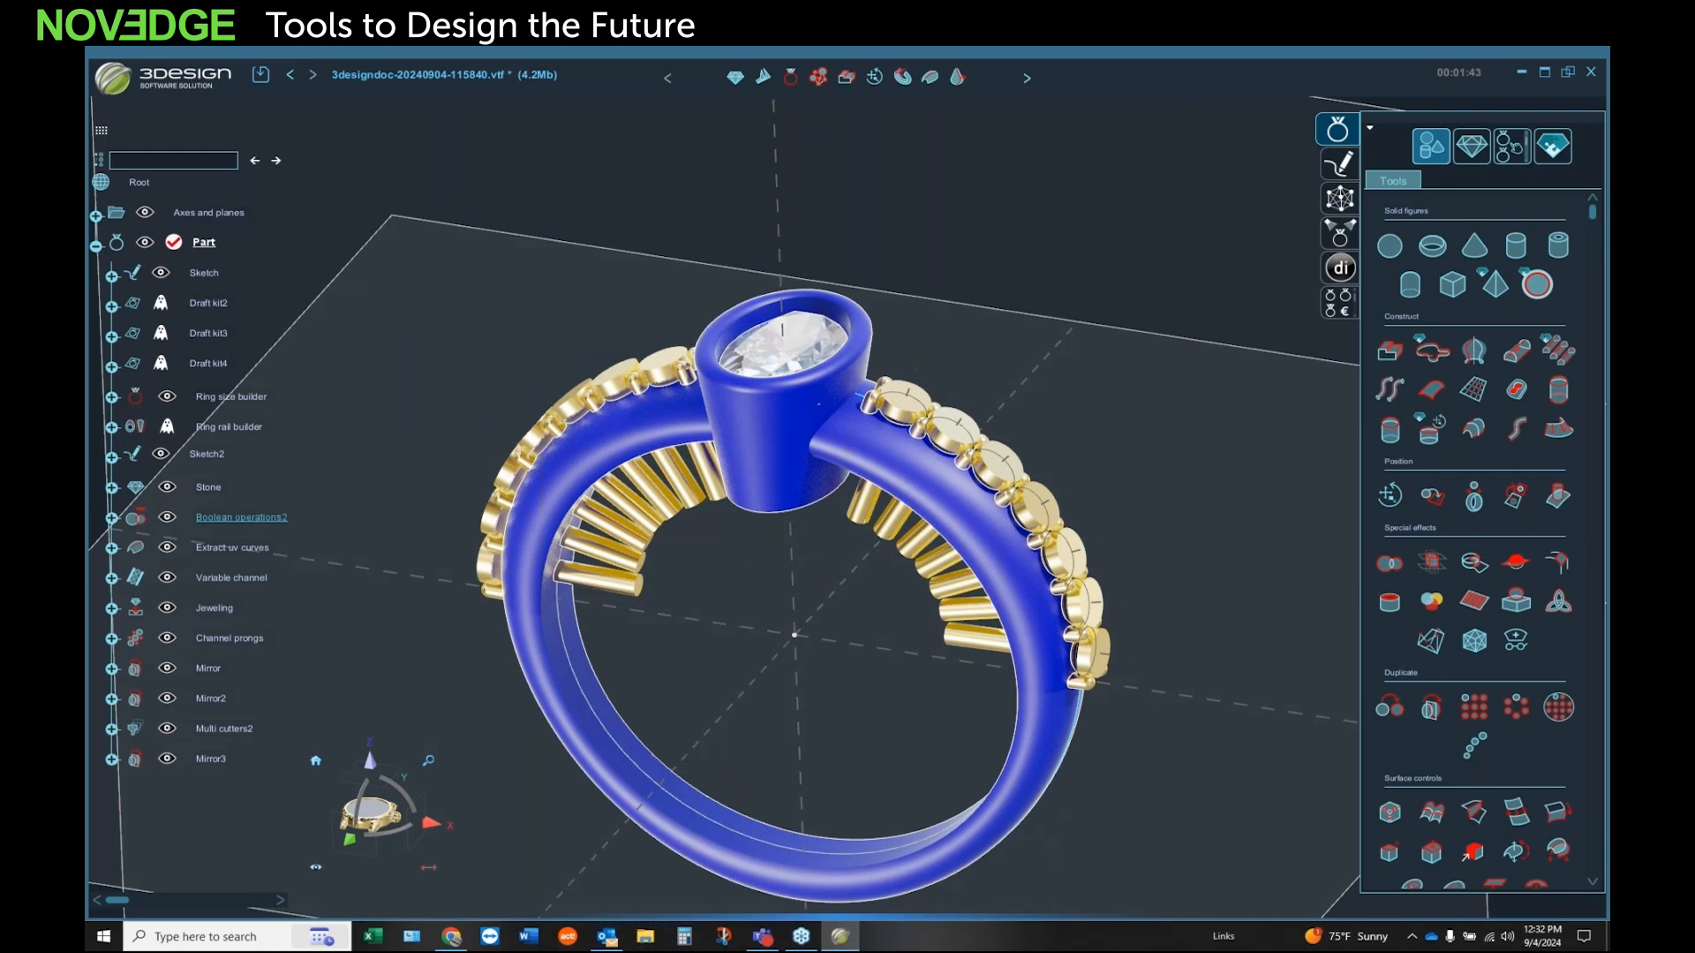
left_click(976, 646)
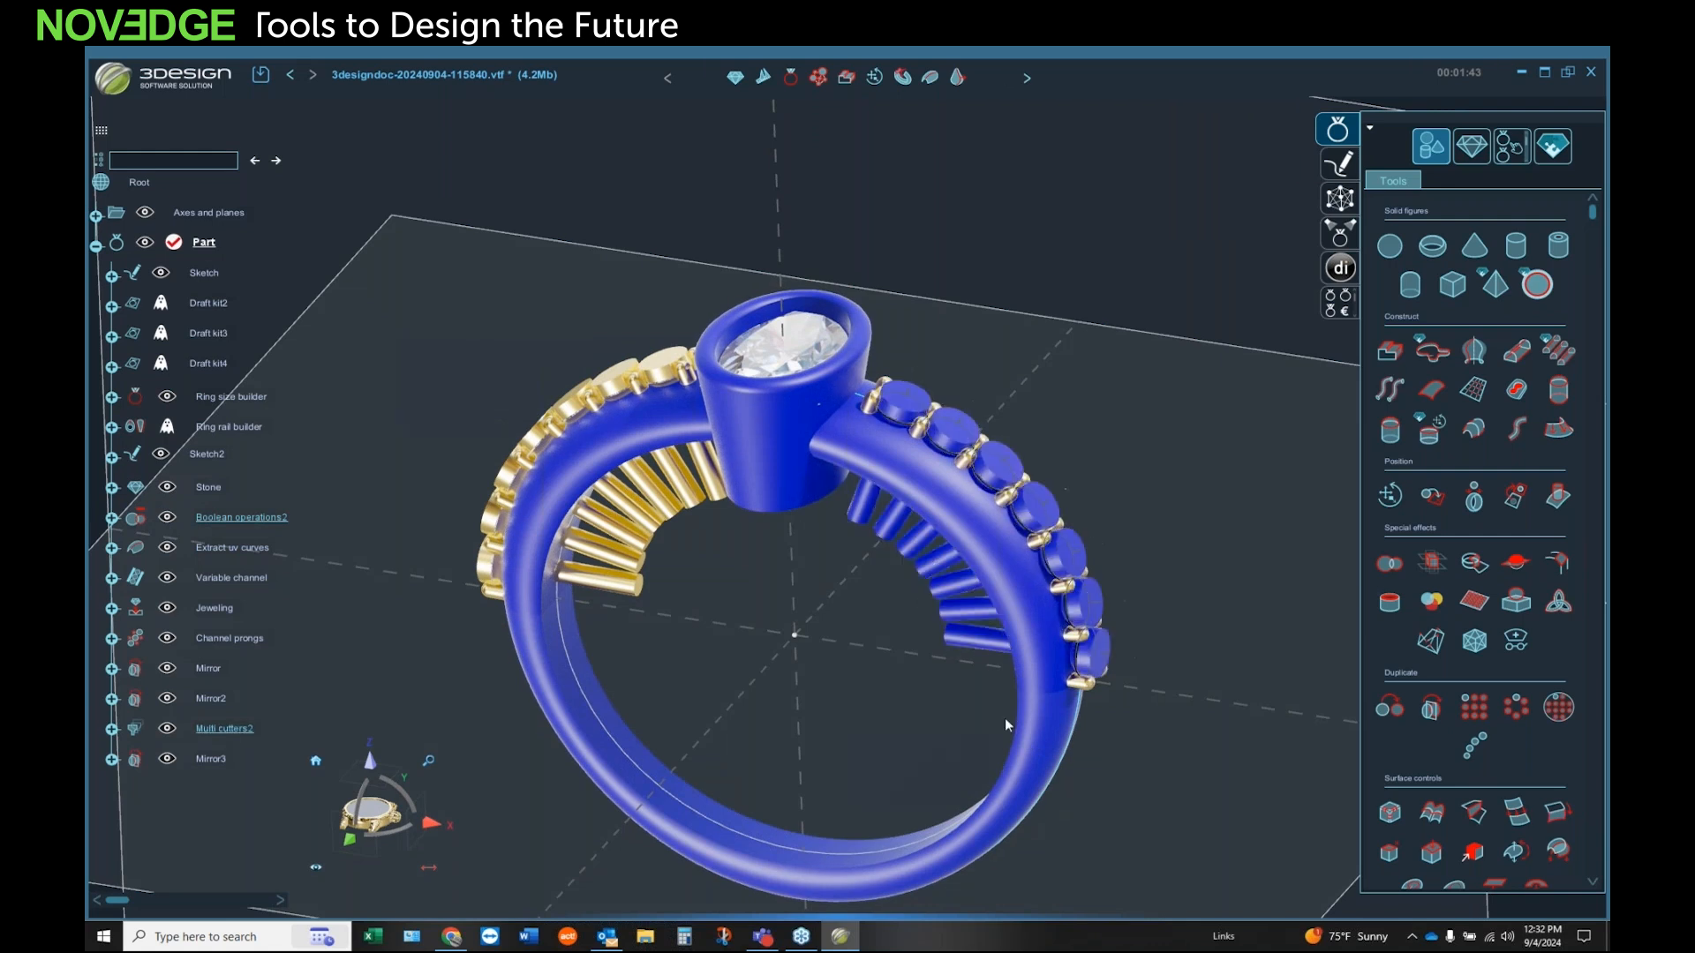
left_click(1389, 562)
left_click(1362, 511)
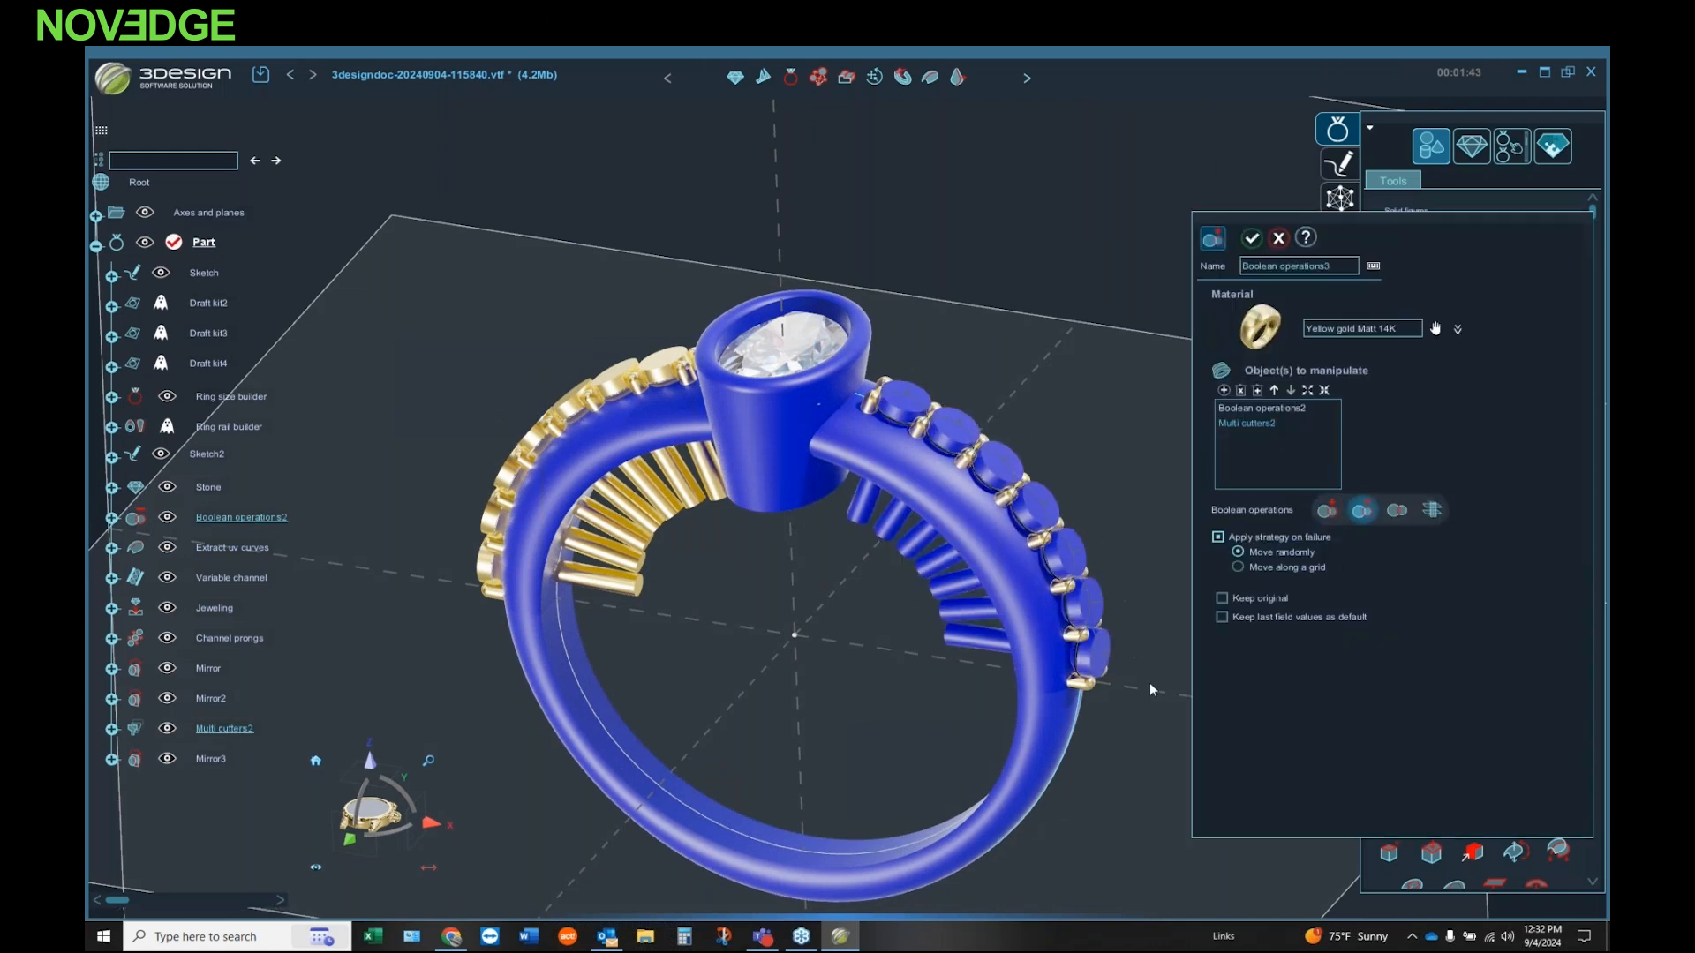
left_click(1252, 238)
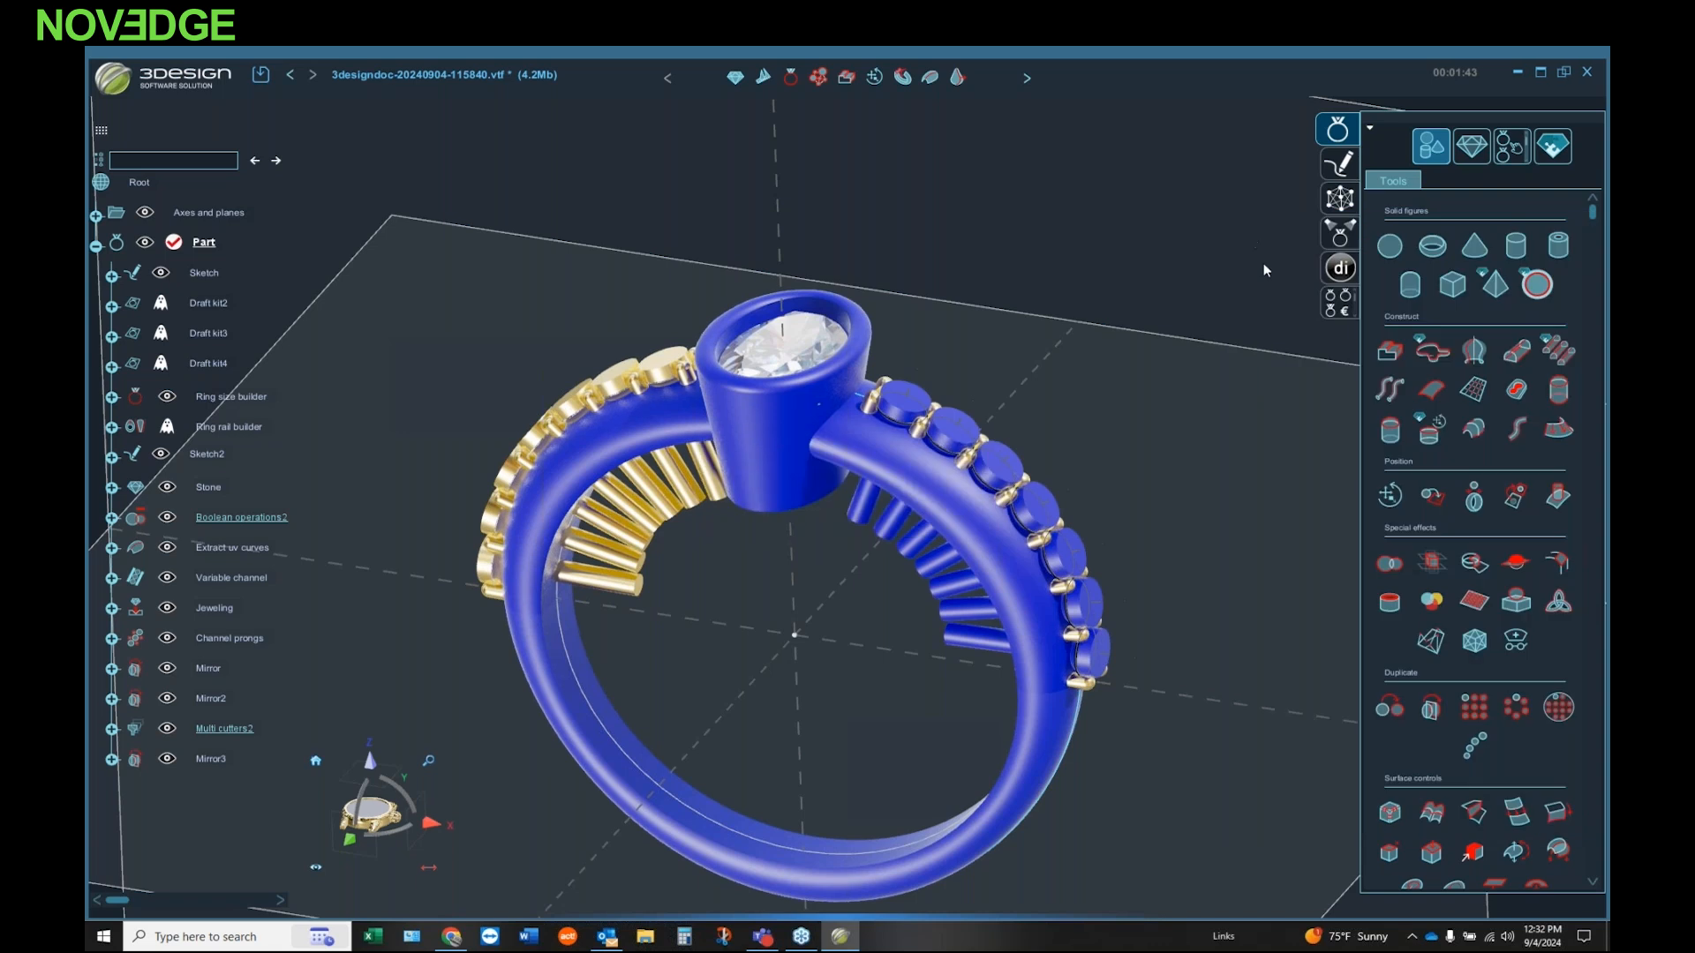
Step: Subtract the mirrored multi cutters from the ring body to cut the seats on the opposite shoulder
middle_click_drag(842, 542, 630, 793)
left_click(630, 792)
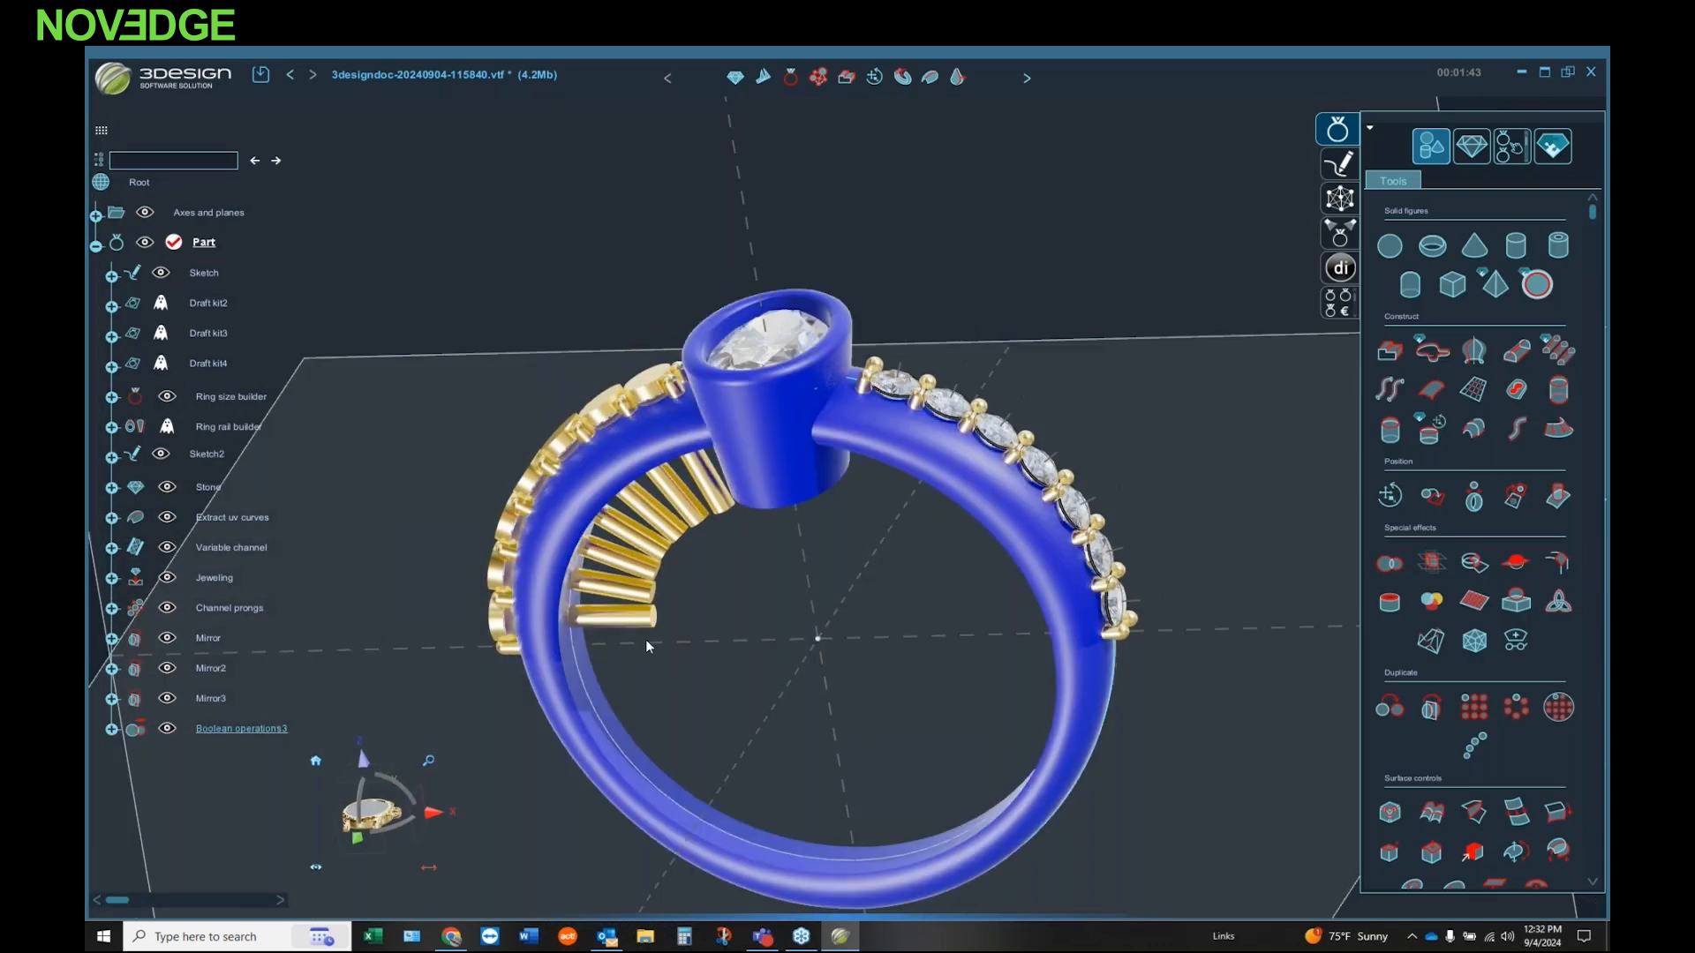
left_click(1391, 562)
left_click(1362, 509)
left_click(1251, 237)
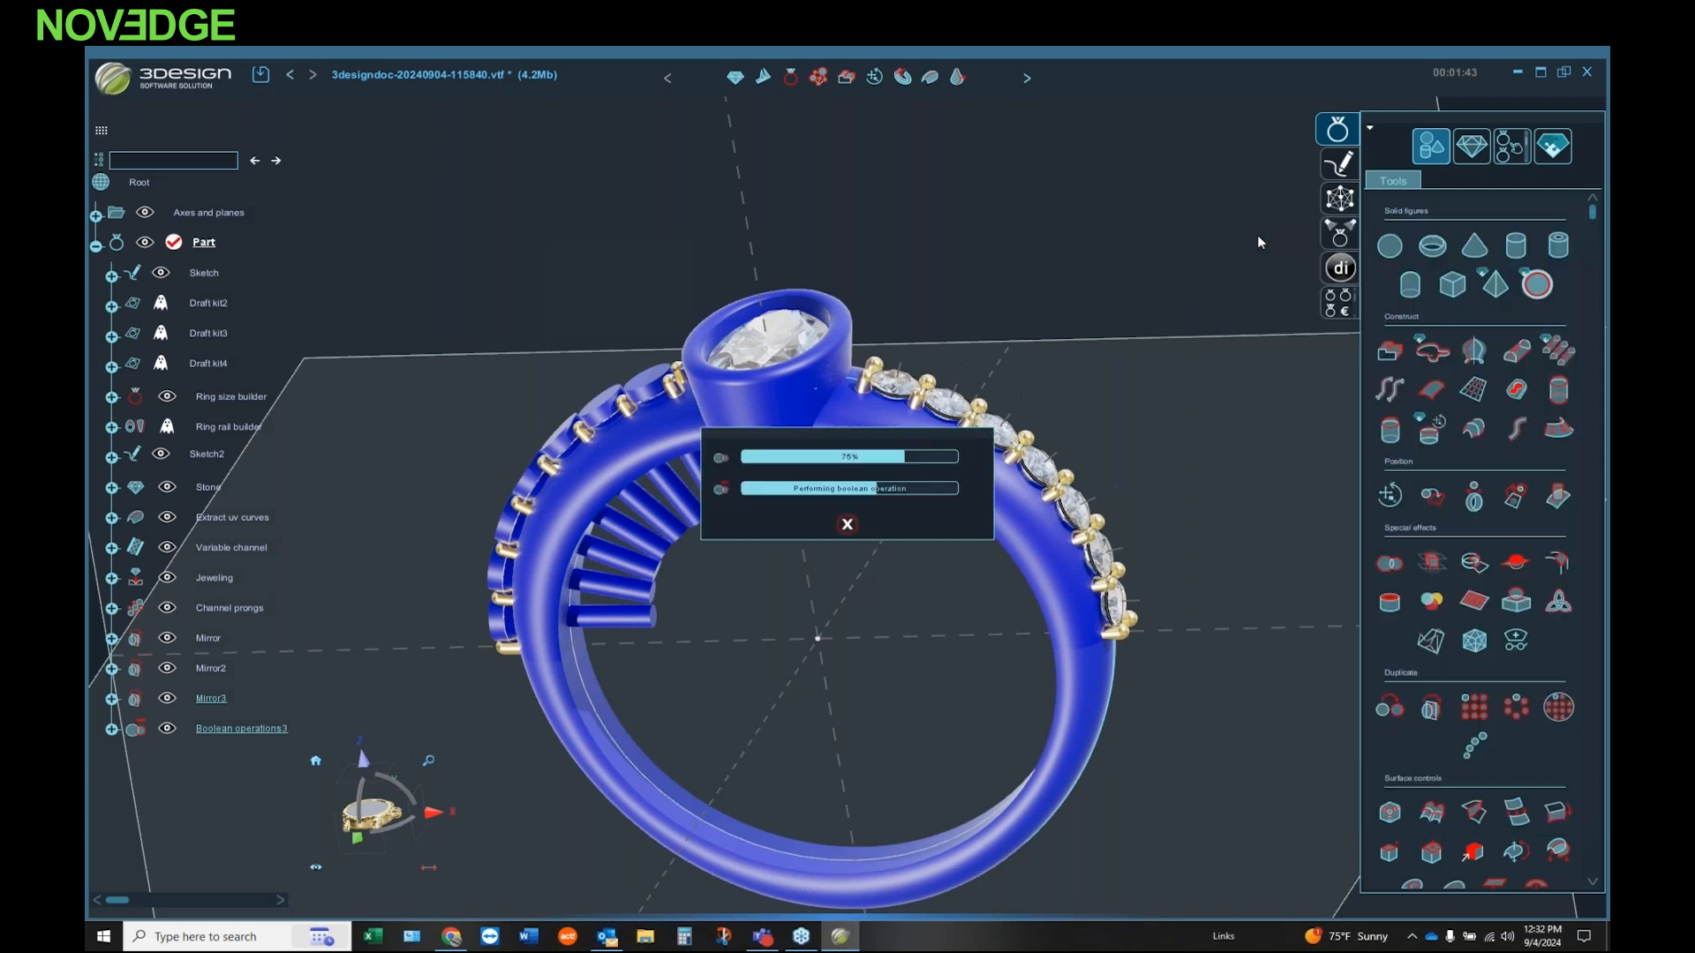
Step: Temporarily hide the mirrored row of small diamonds to inspect the seats cut beneath them, and show the row again
middle_click_drag(1050, 374, 948, 586)
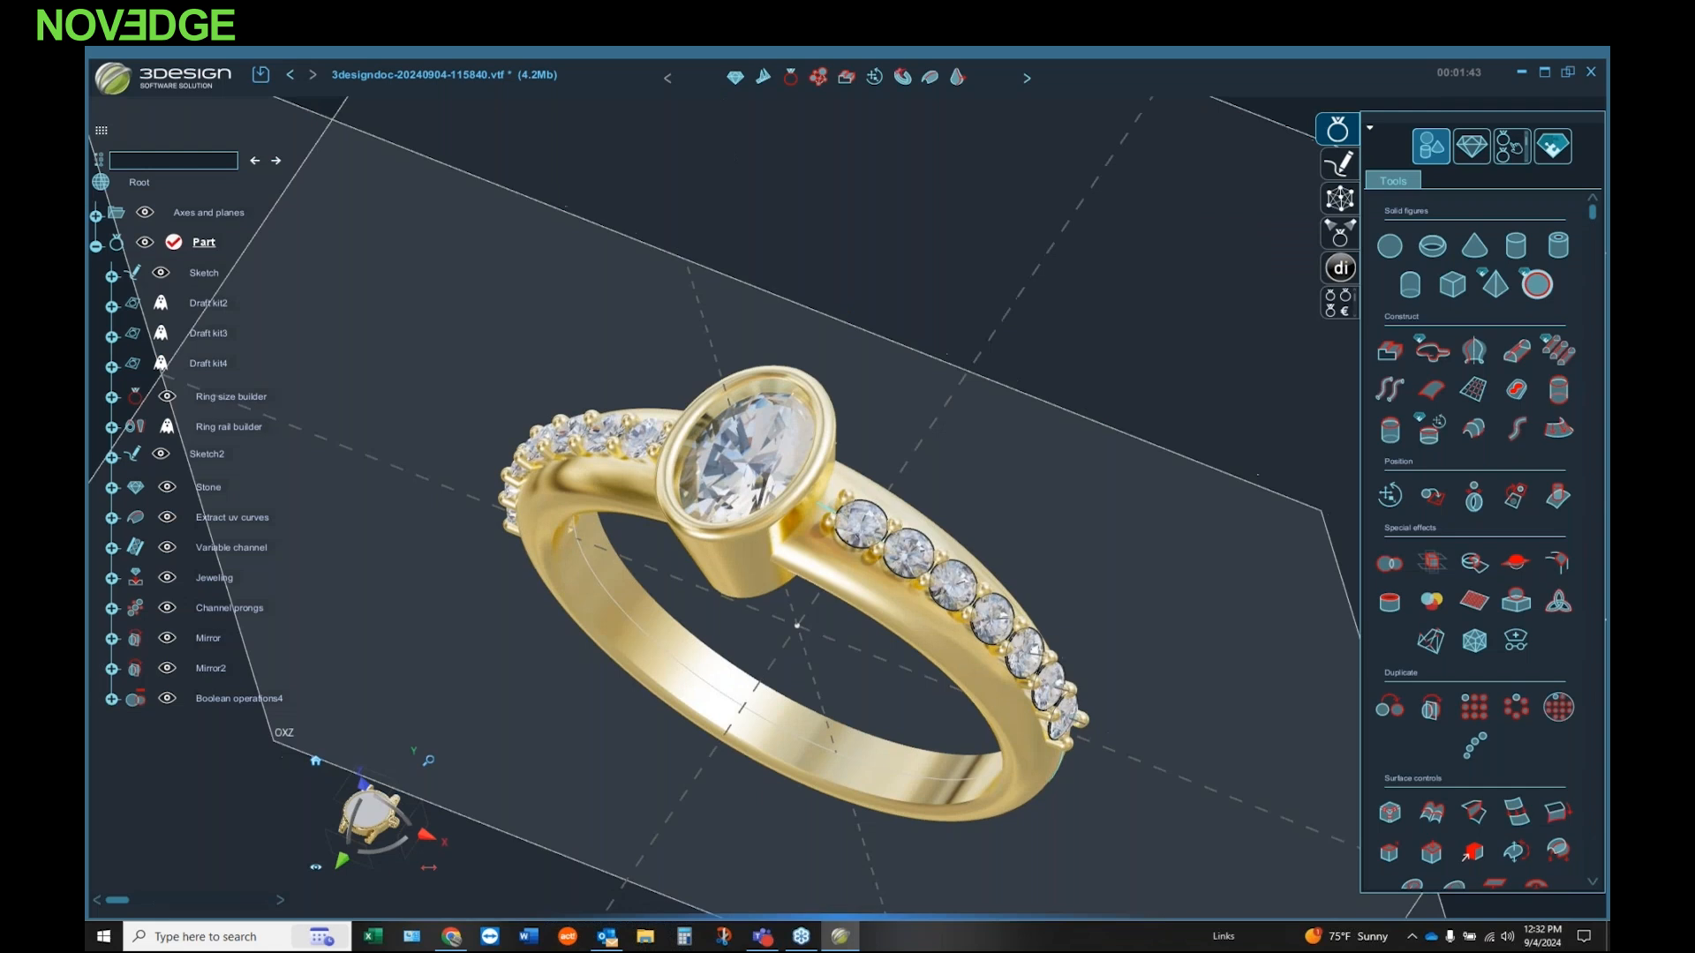
left_click(929, 567)
scroll(853, 555, "up", 3)
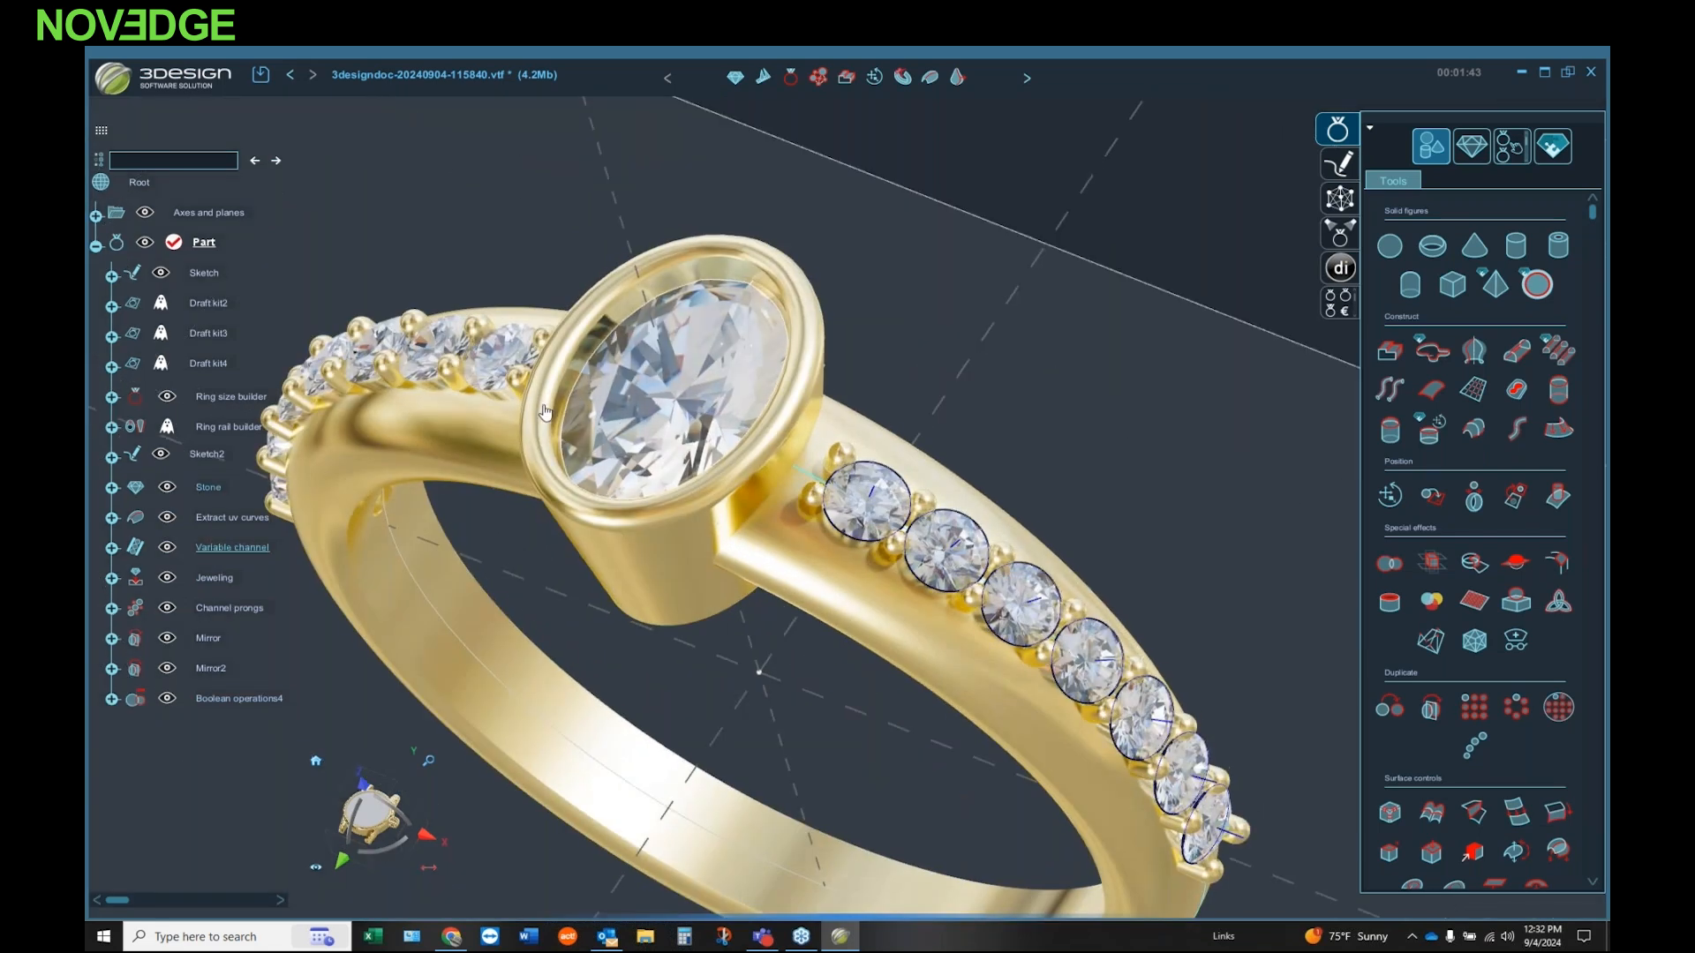
left_click(491, 355)
key("h")
middle_click_drag(490, 443, 768, 519)
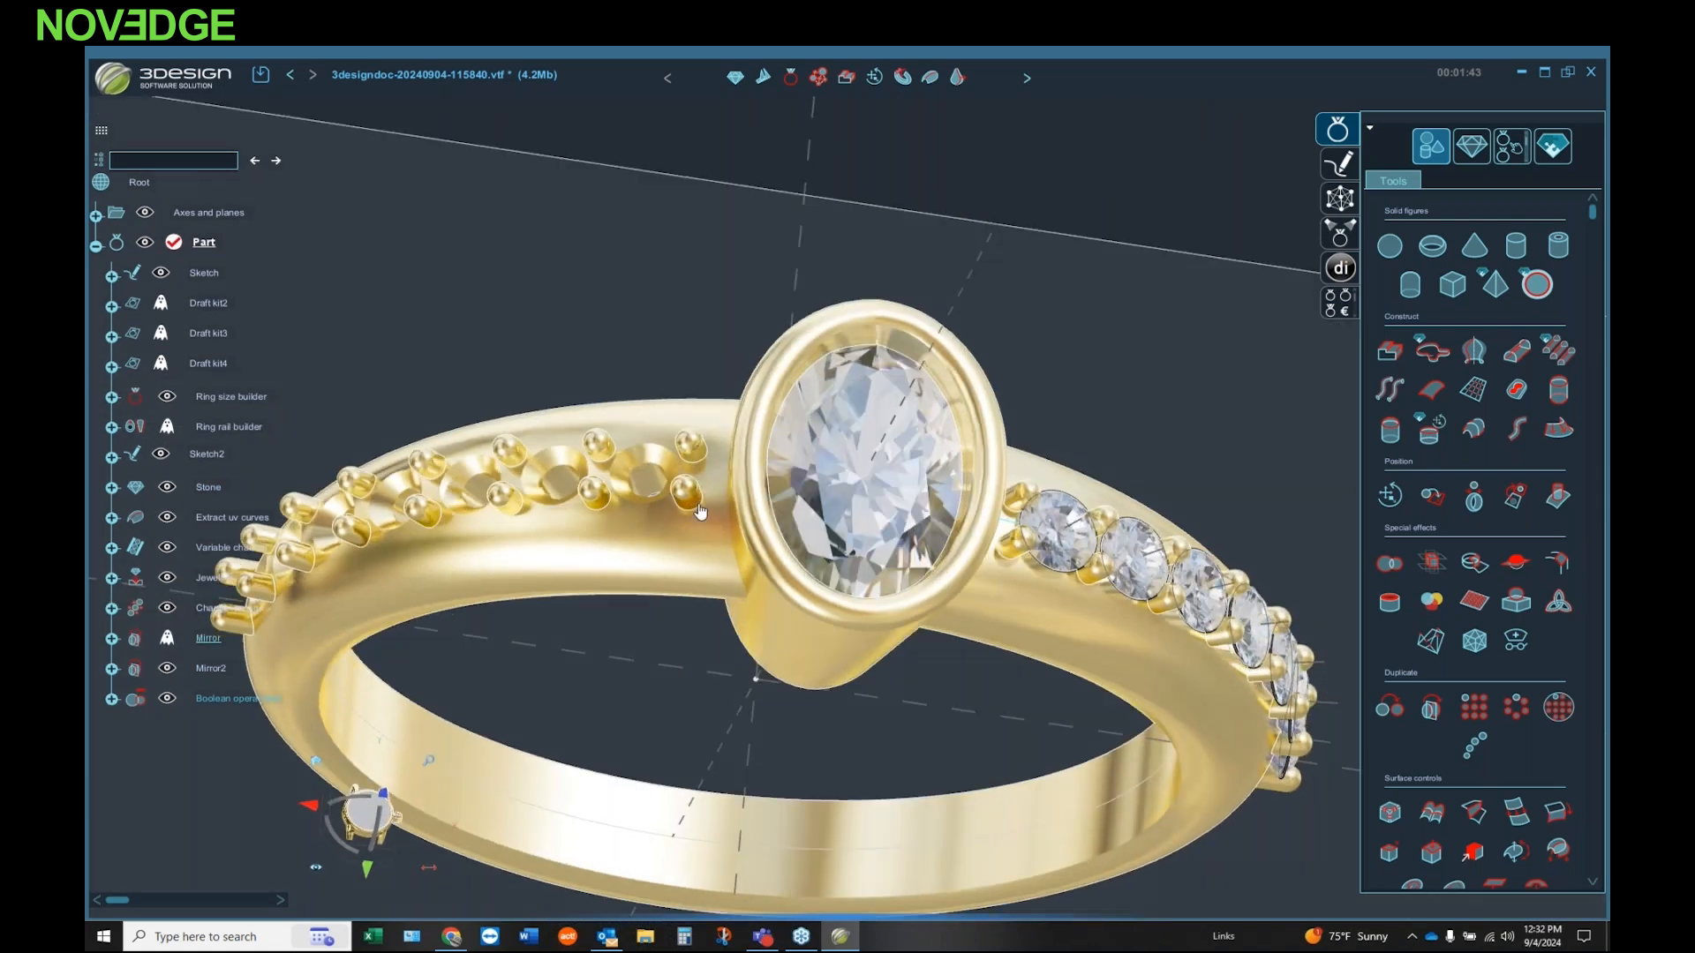
key("h")
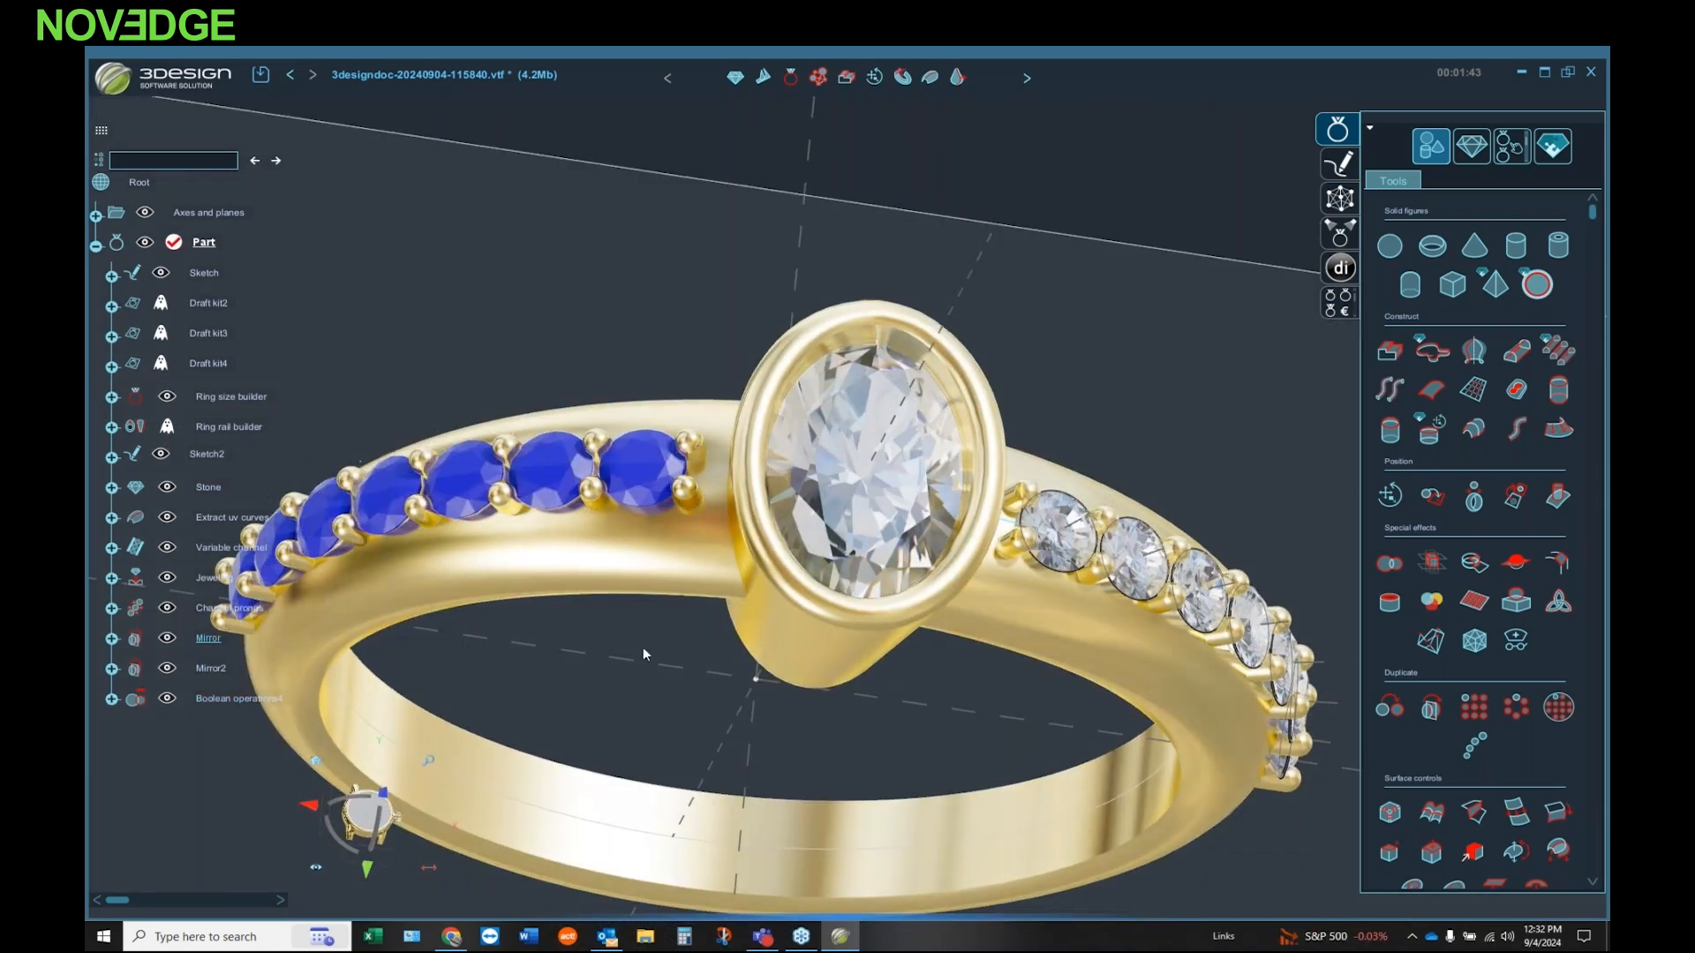
middle_click_drag(641, 648, 680, 221)
middle_click_drag(740, 440, 618, 318)
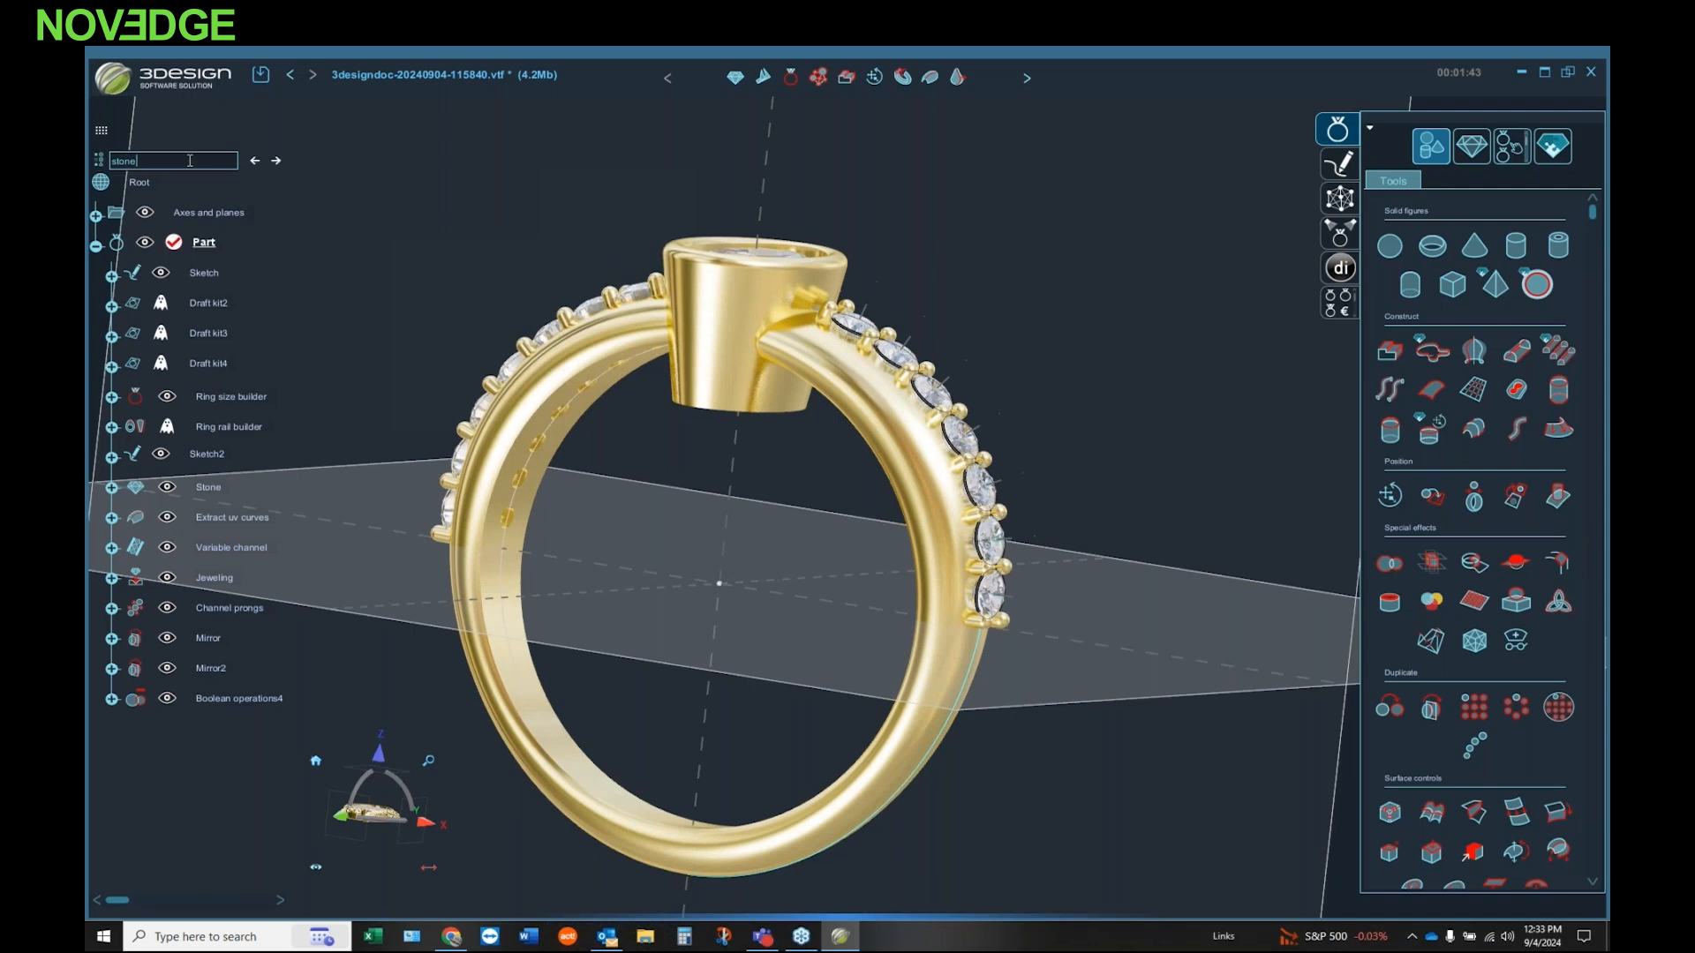
Step: Find the small source stone, Stone2, by searching for "stone", change its shape to Emerald and update the ring
key("Return")
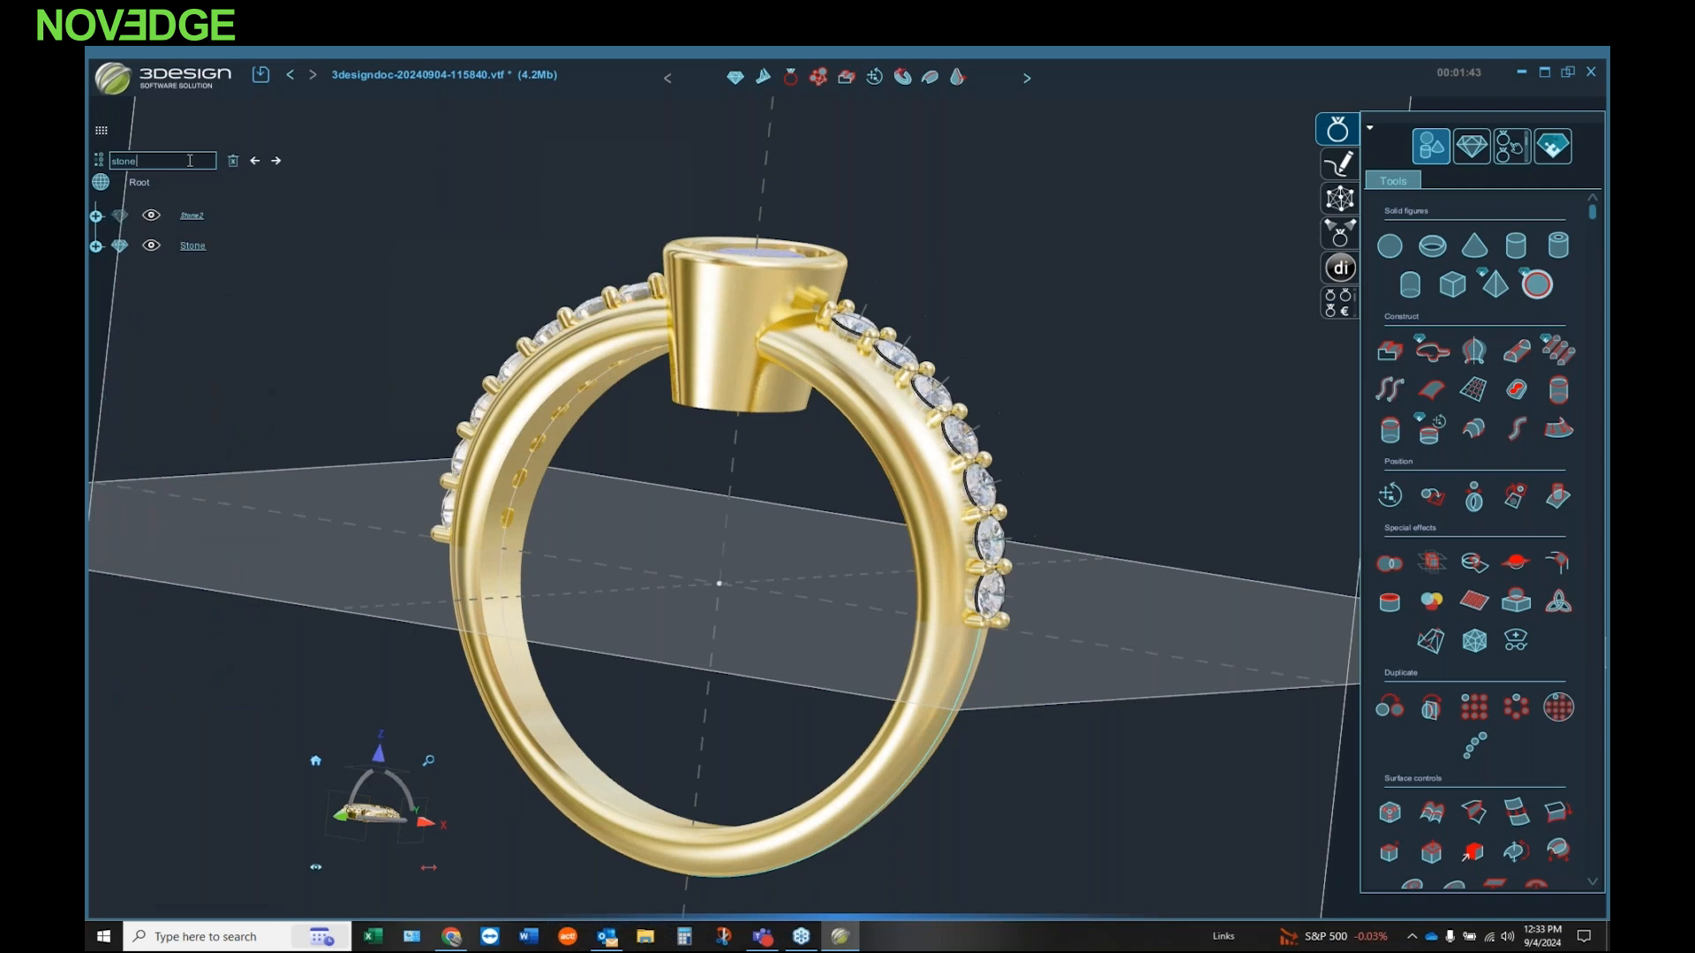
double_click(199, 215)
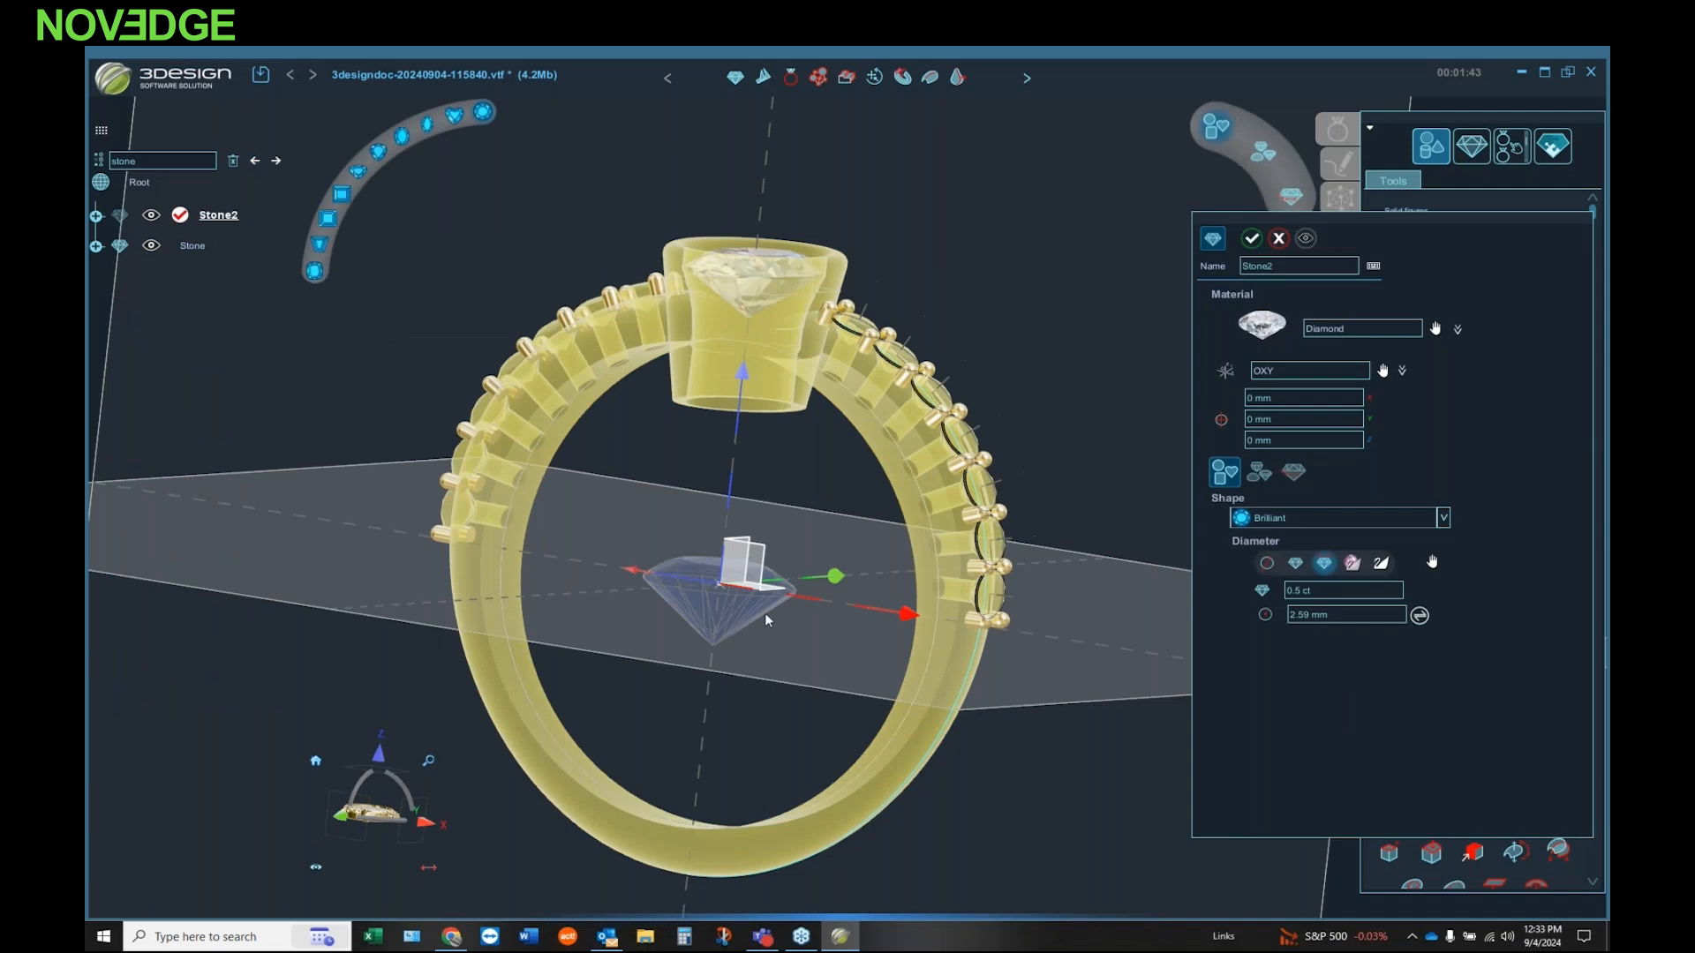
middle_click_drag(778, 458, 967, 512)
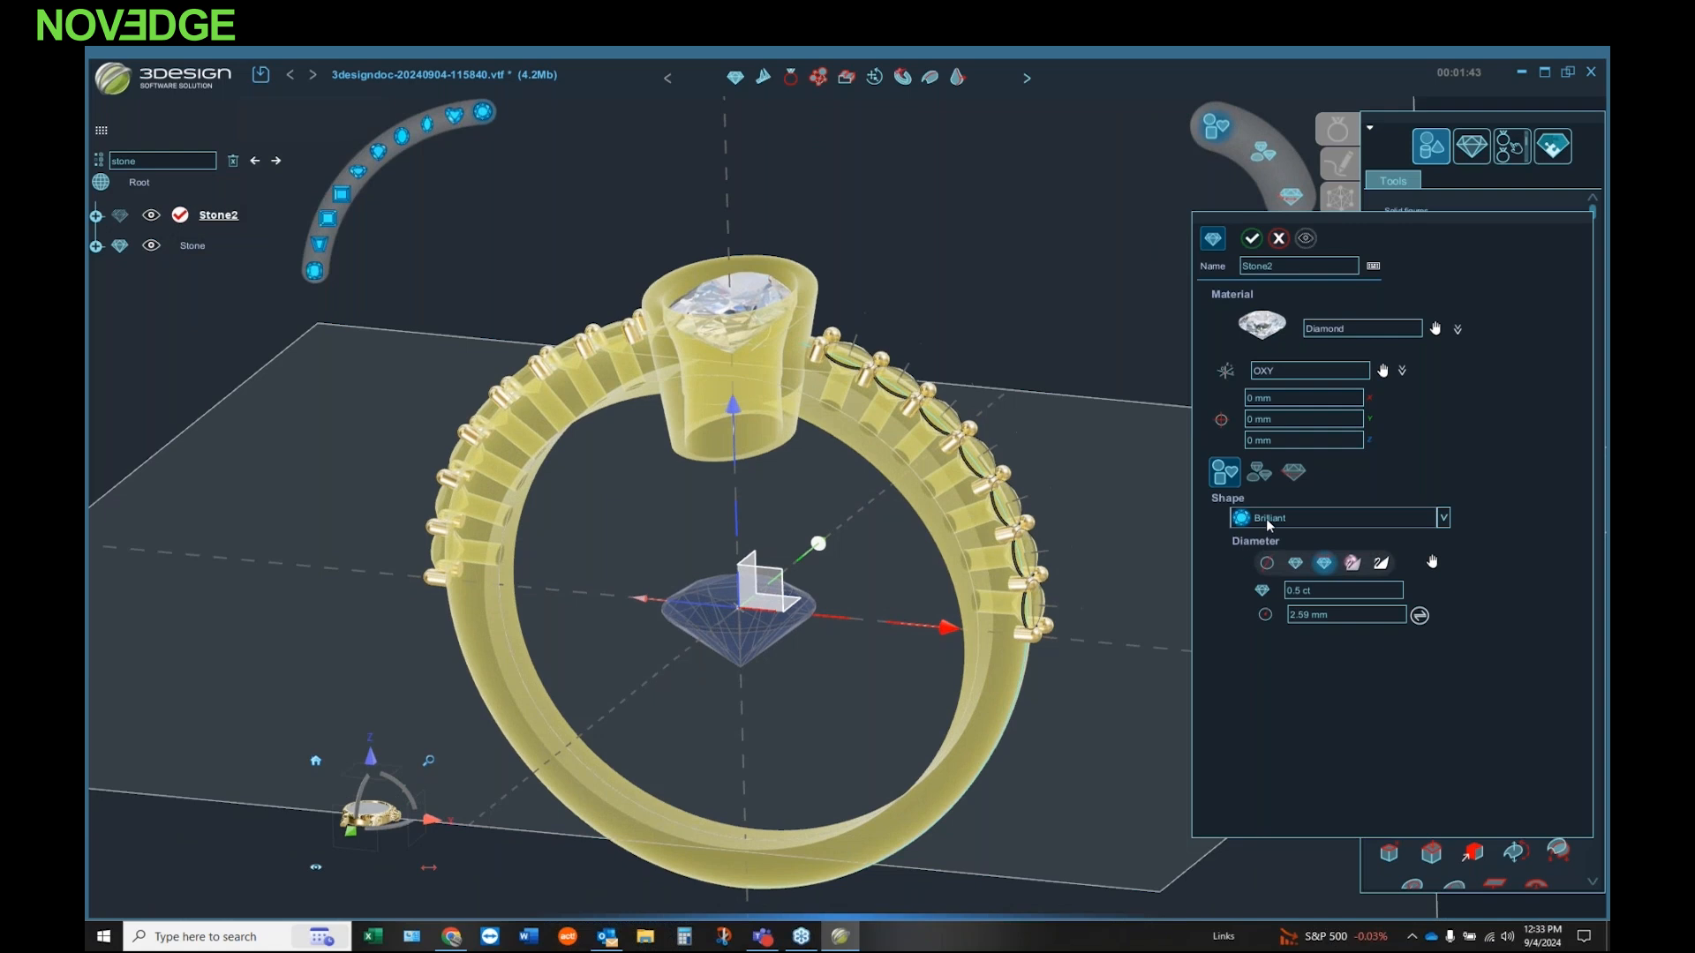
left_click(1441, 518)
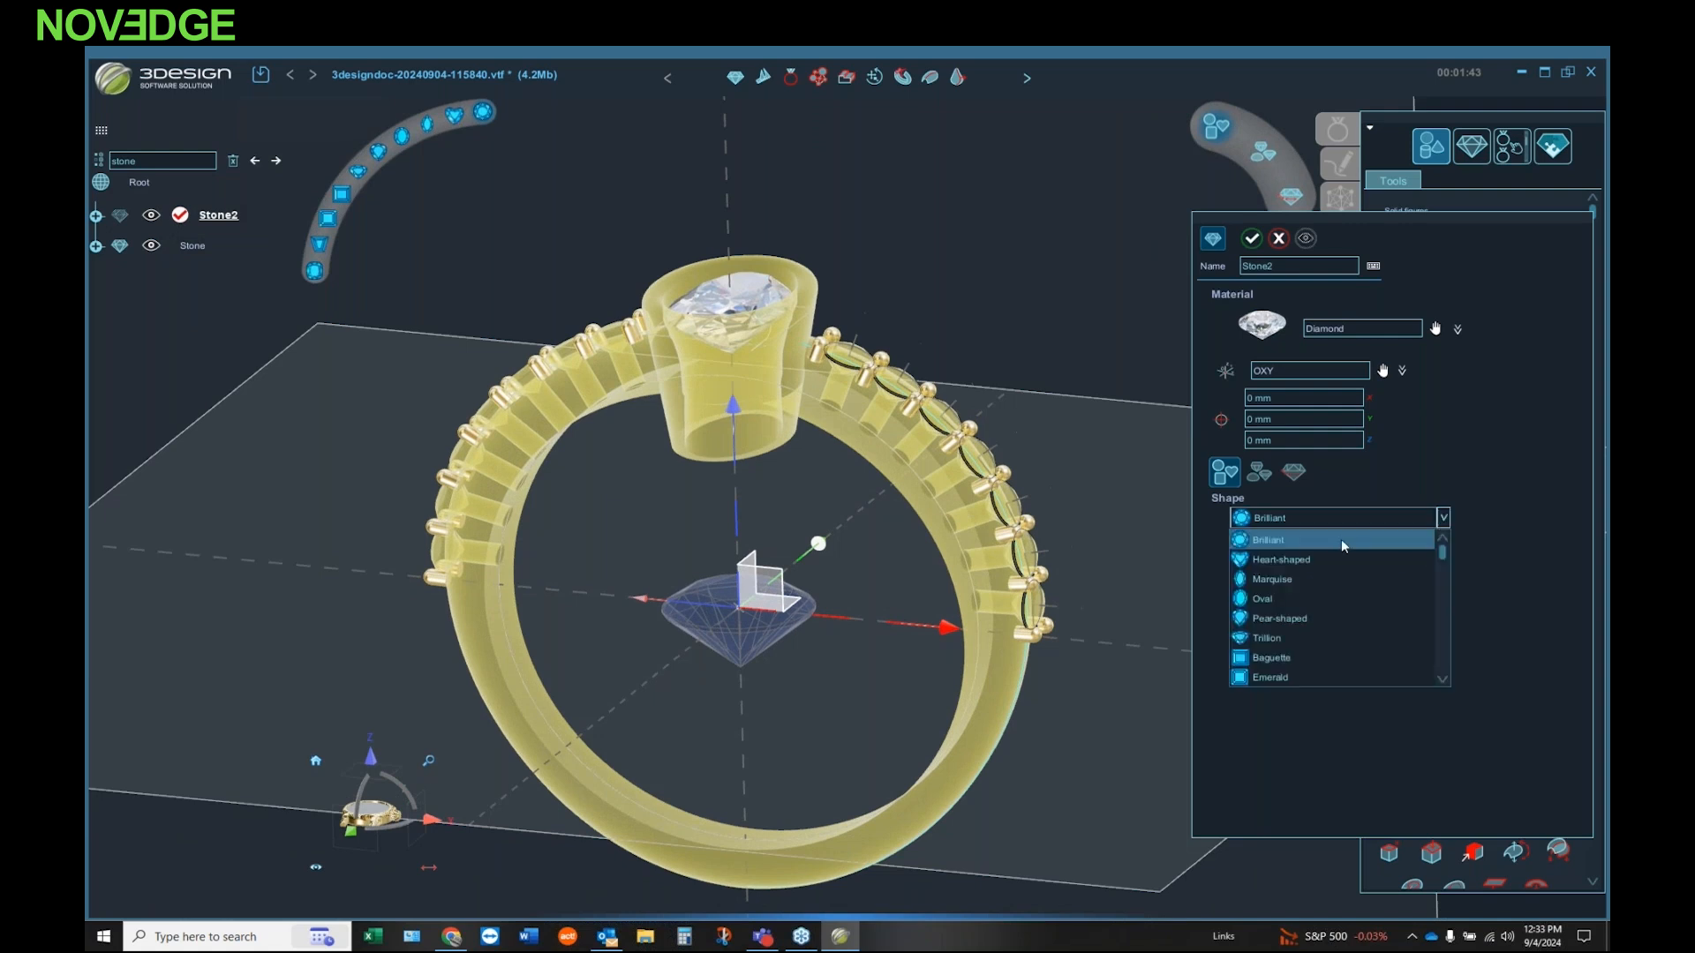
left_click(1278, 675)
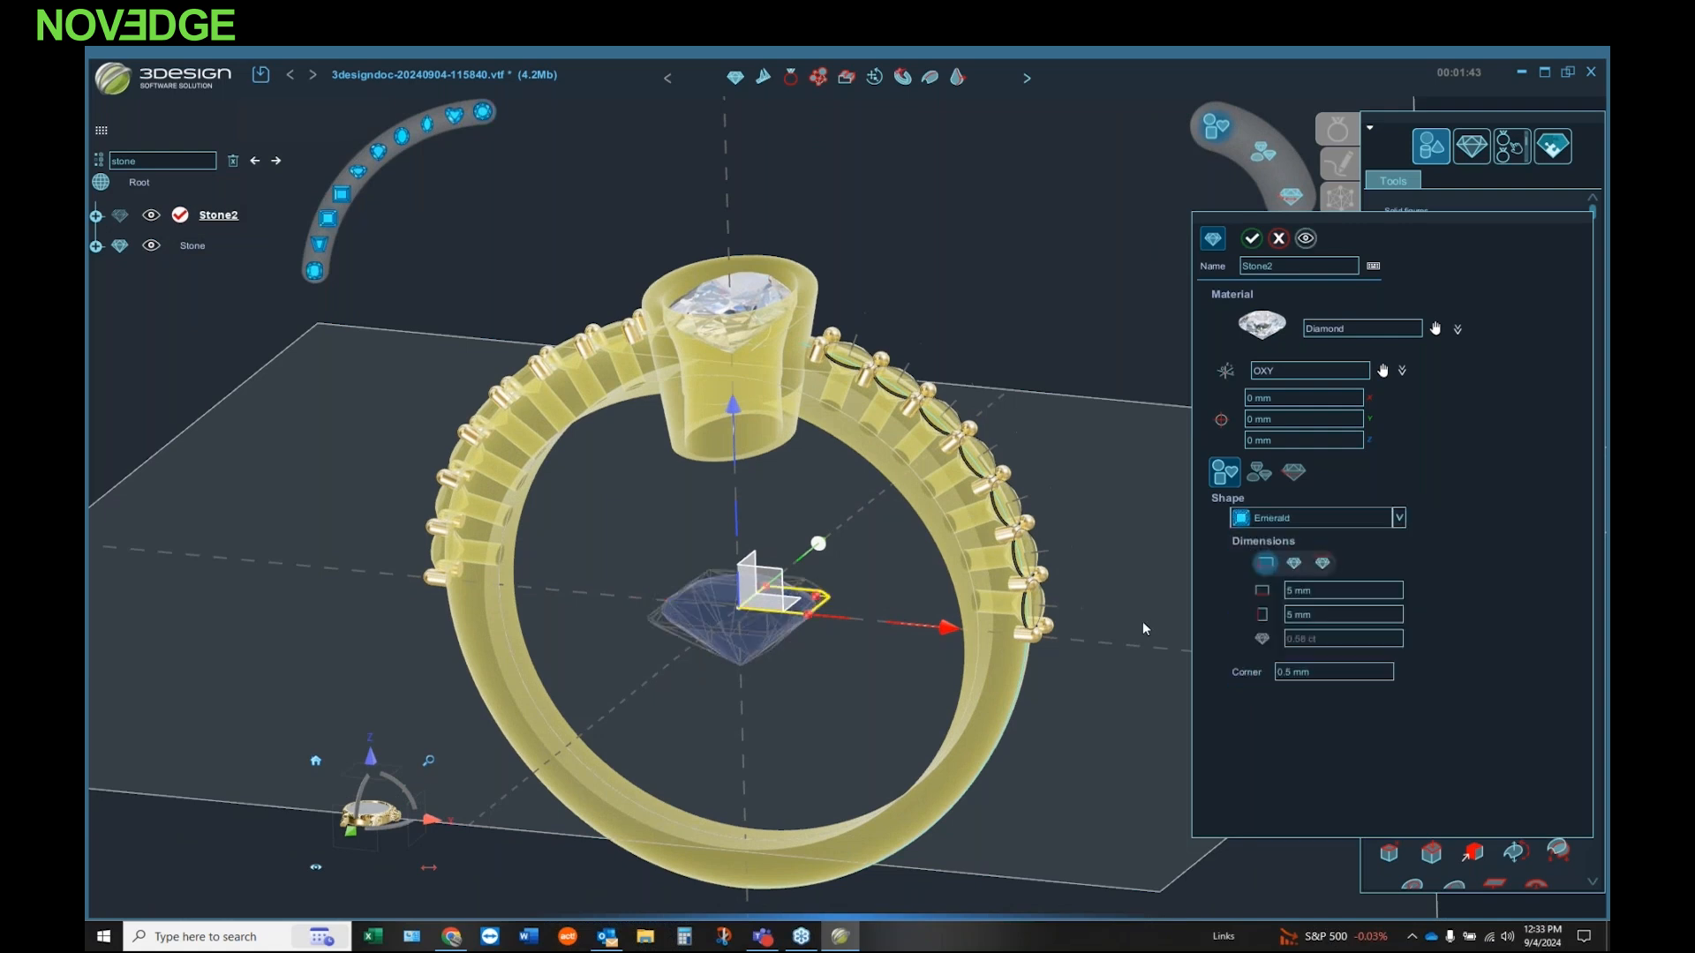
left_click(1251, 238)
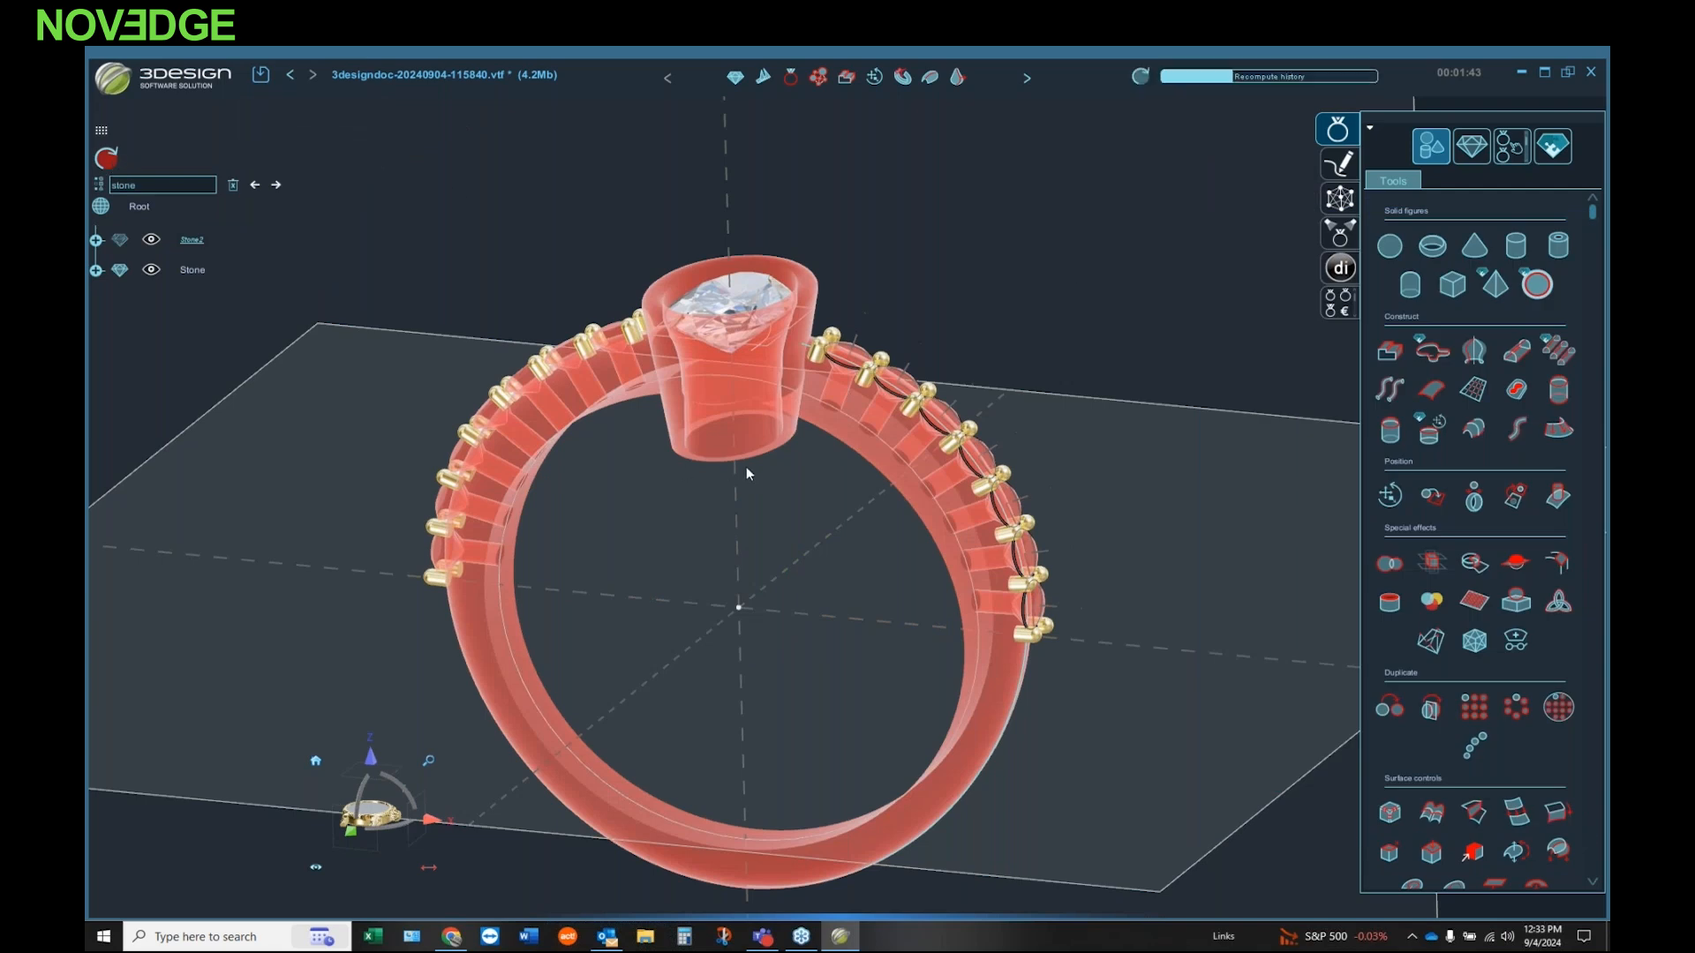
middle_click_drag(813, 504, 708, 650)
scroll(873, 527, "up", 3)
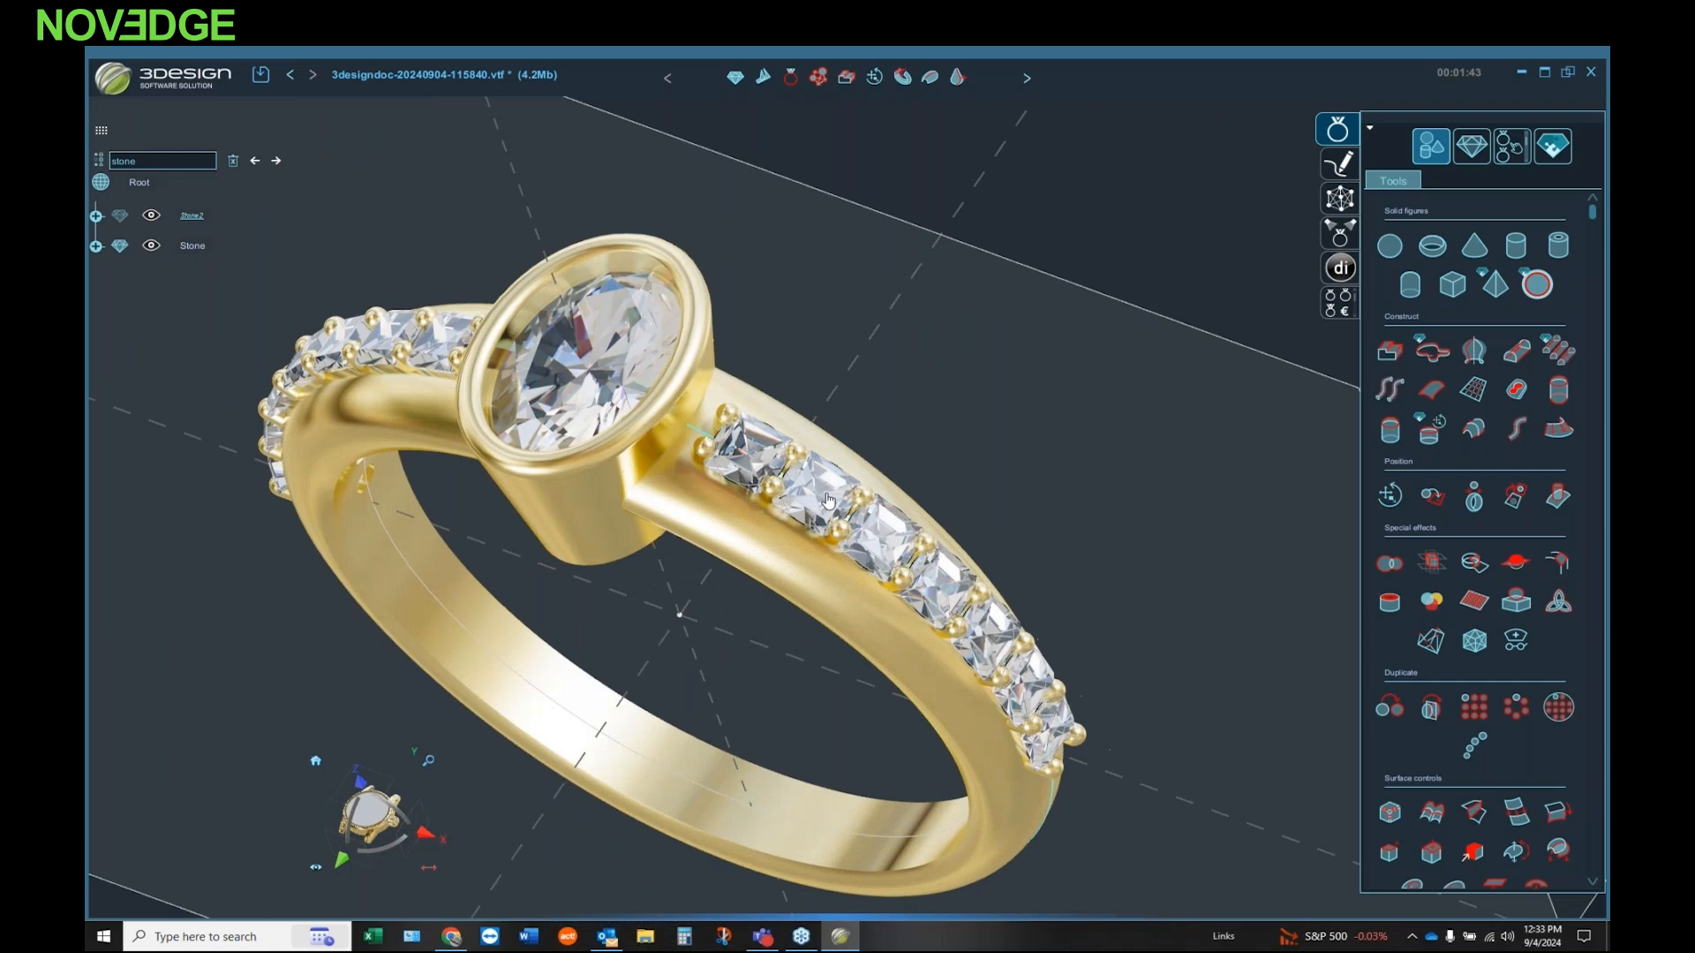
middle_click_drag(874, 527, 840, 407)
scroll(840, 407, "down", 5)
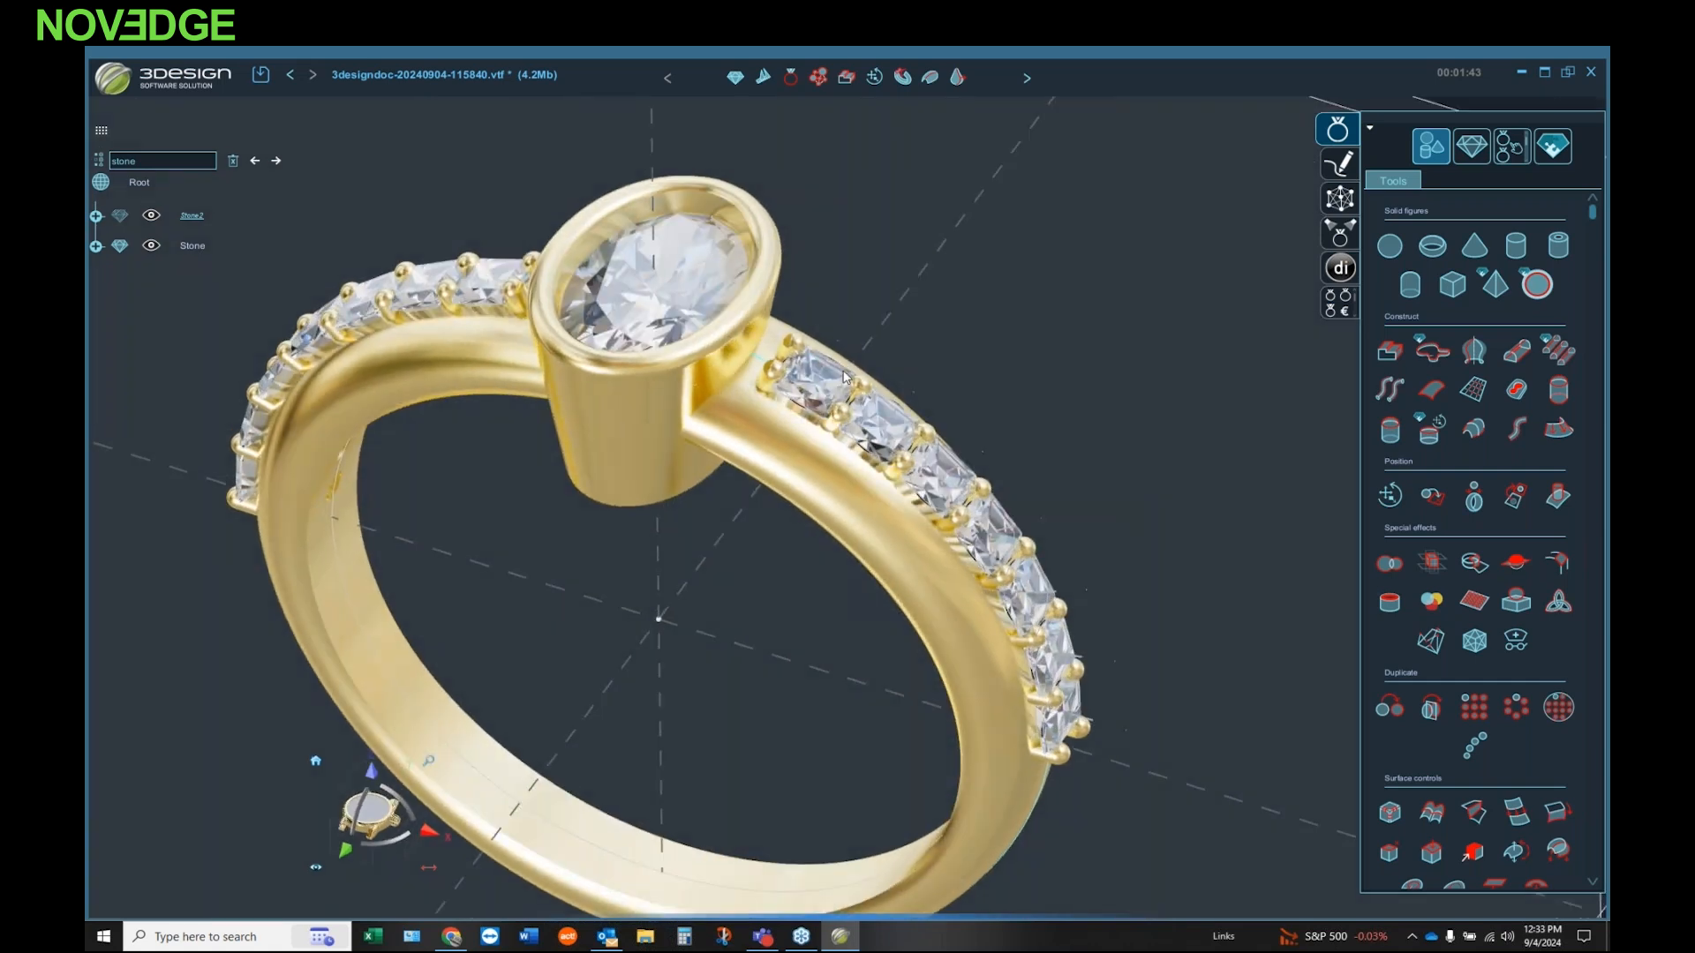
Step: Clear the search and set the number of stones in the Variable channel to 5
left_click(235, 161)
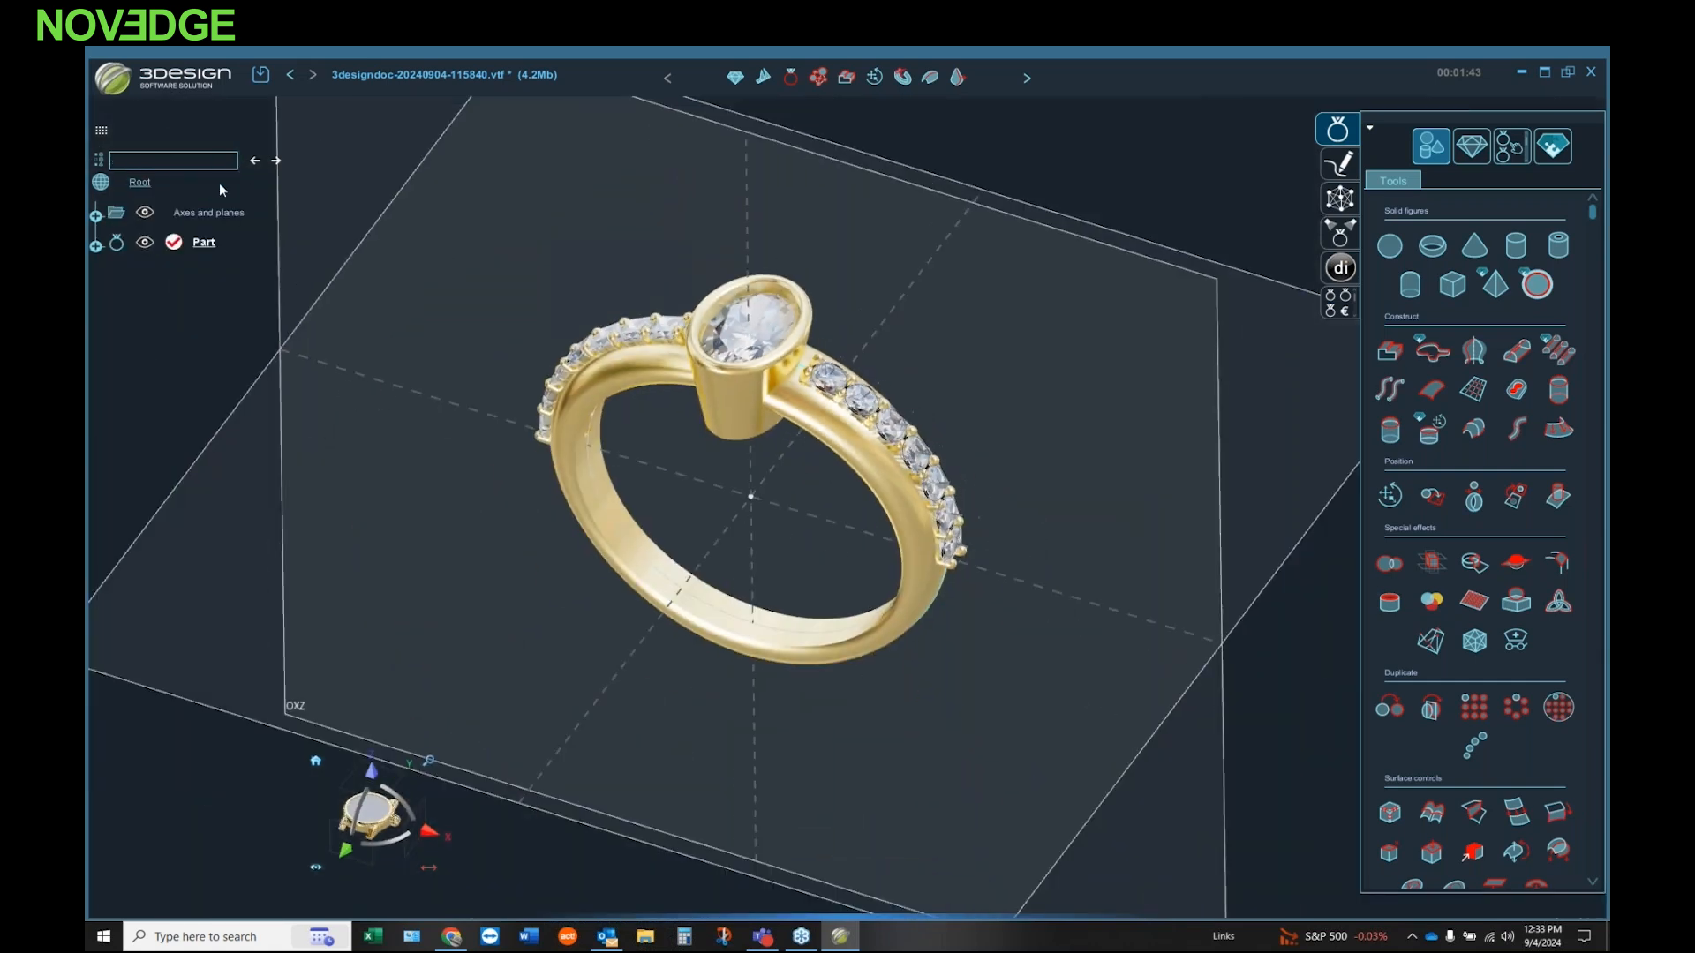
left_click(96, 246)
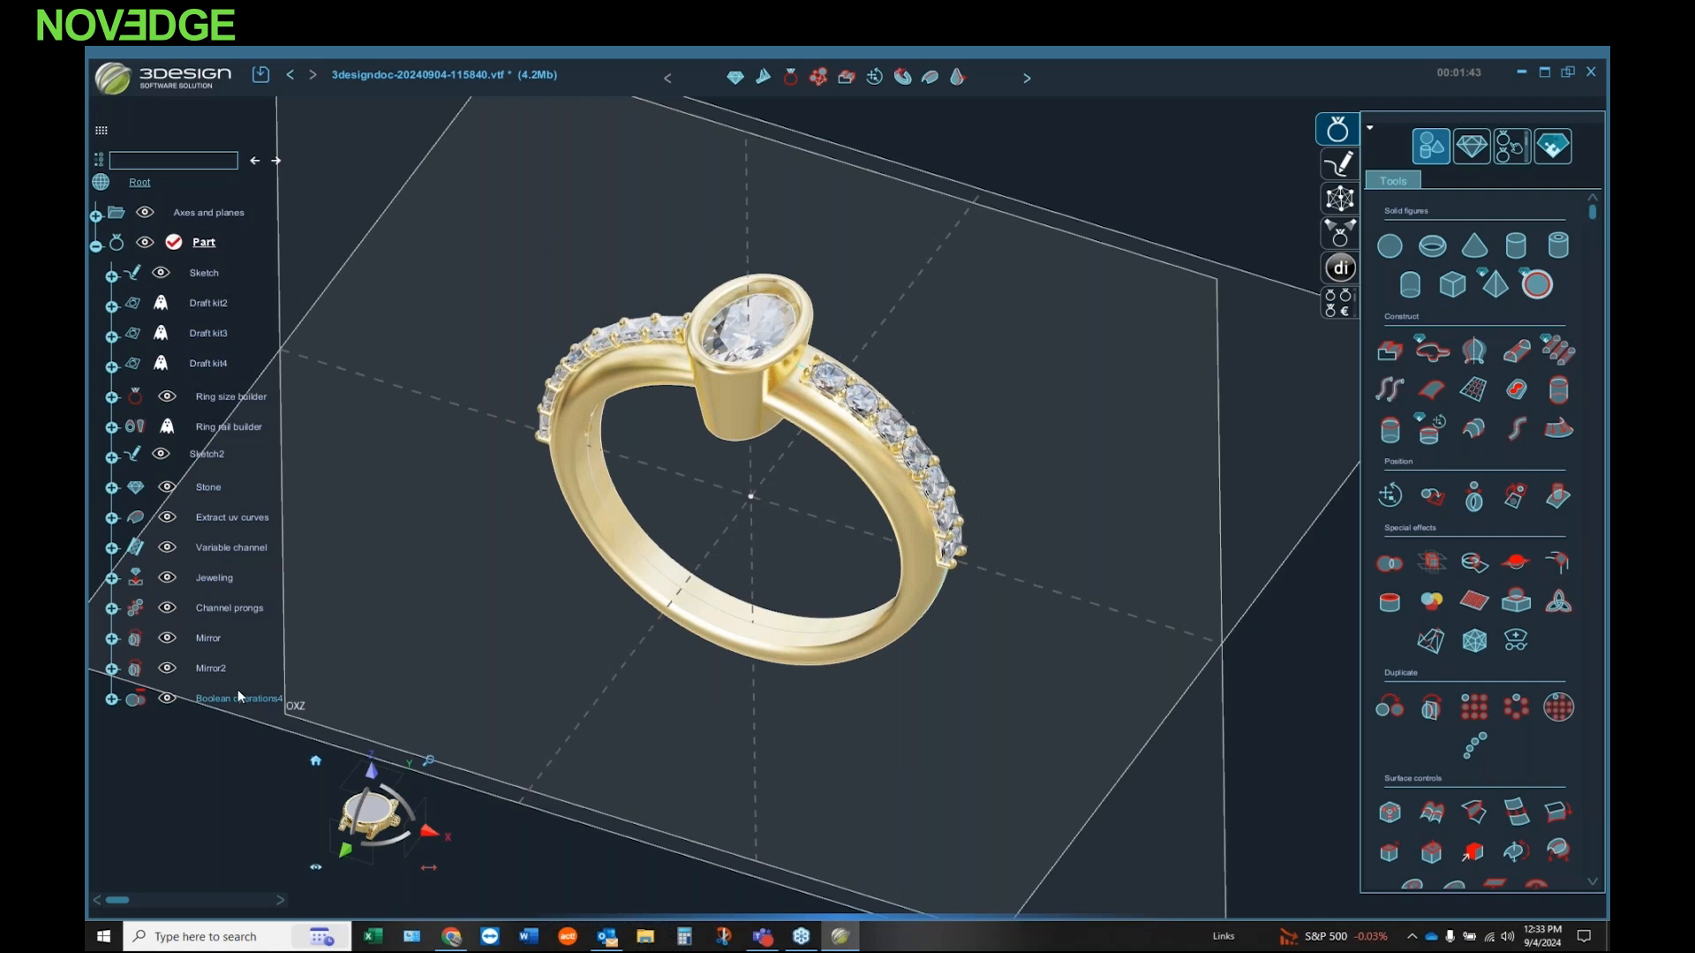
double_click(224, 552)
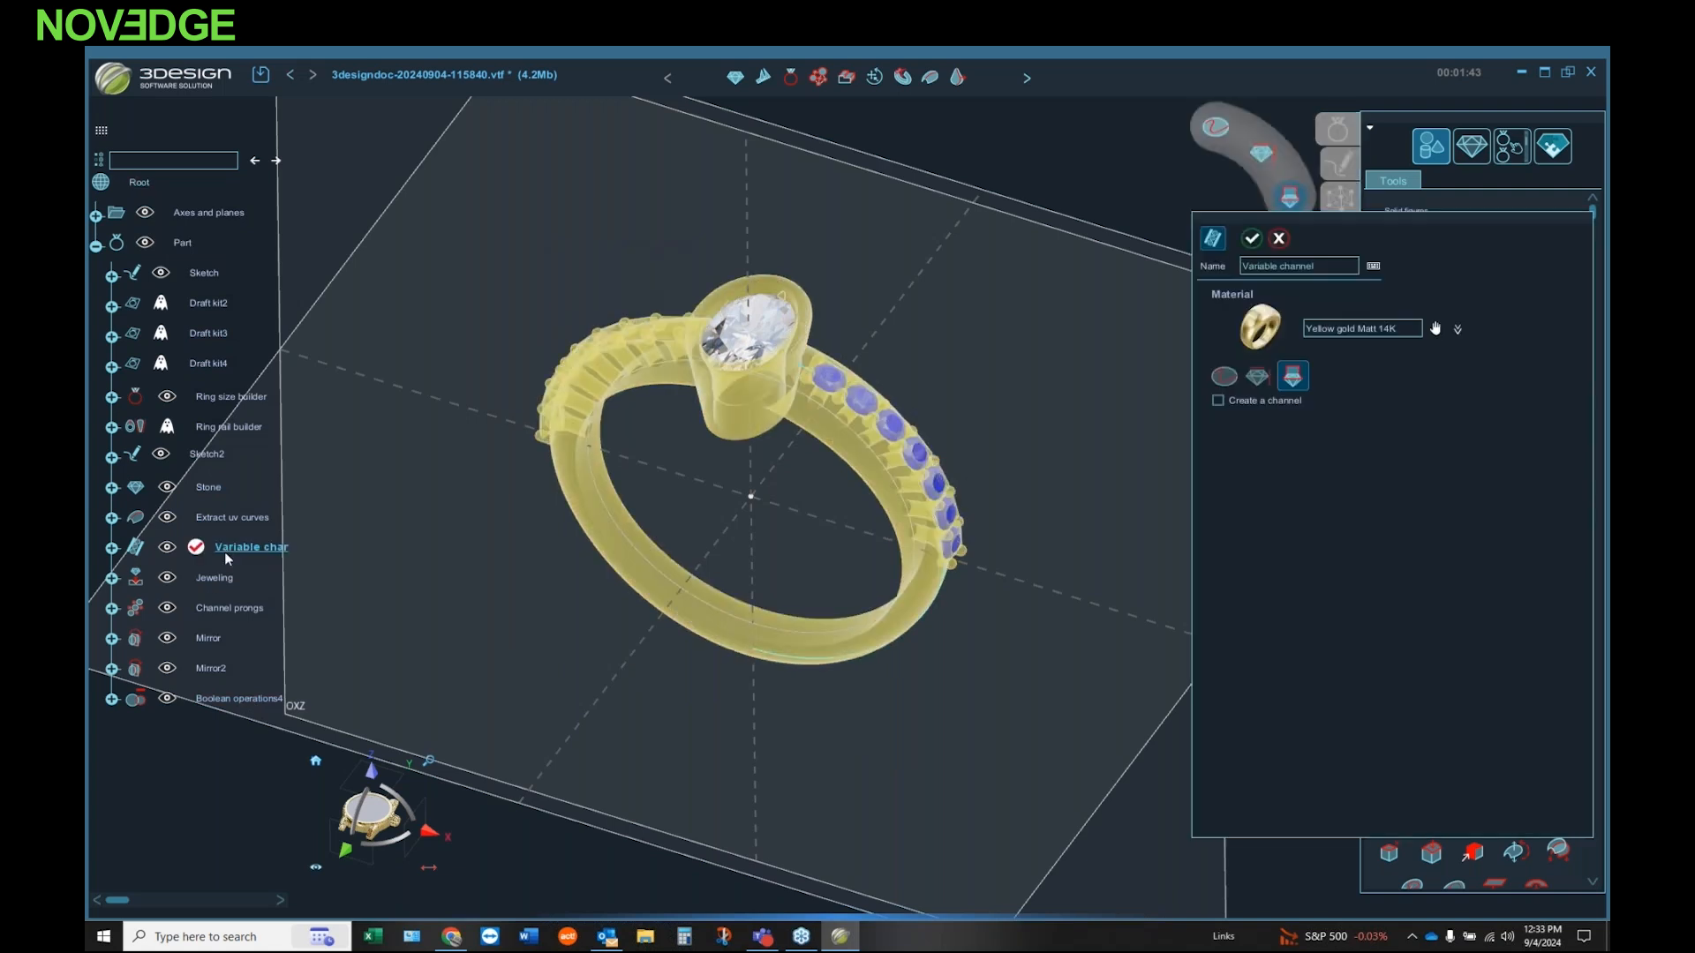
left_click(1265, 376)
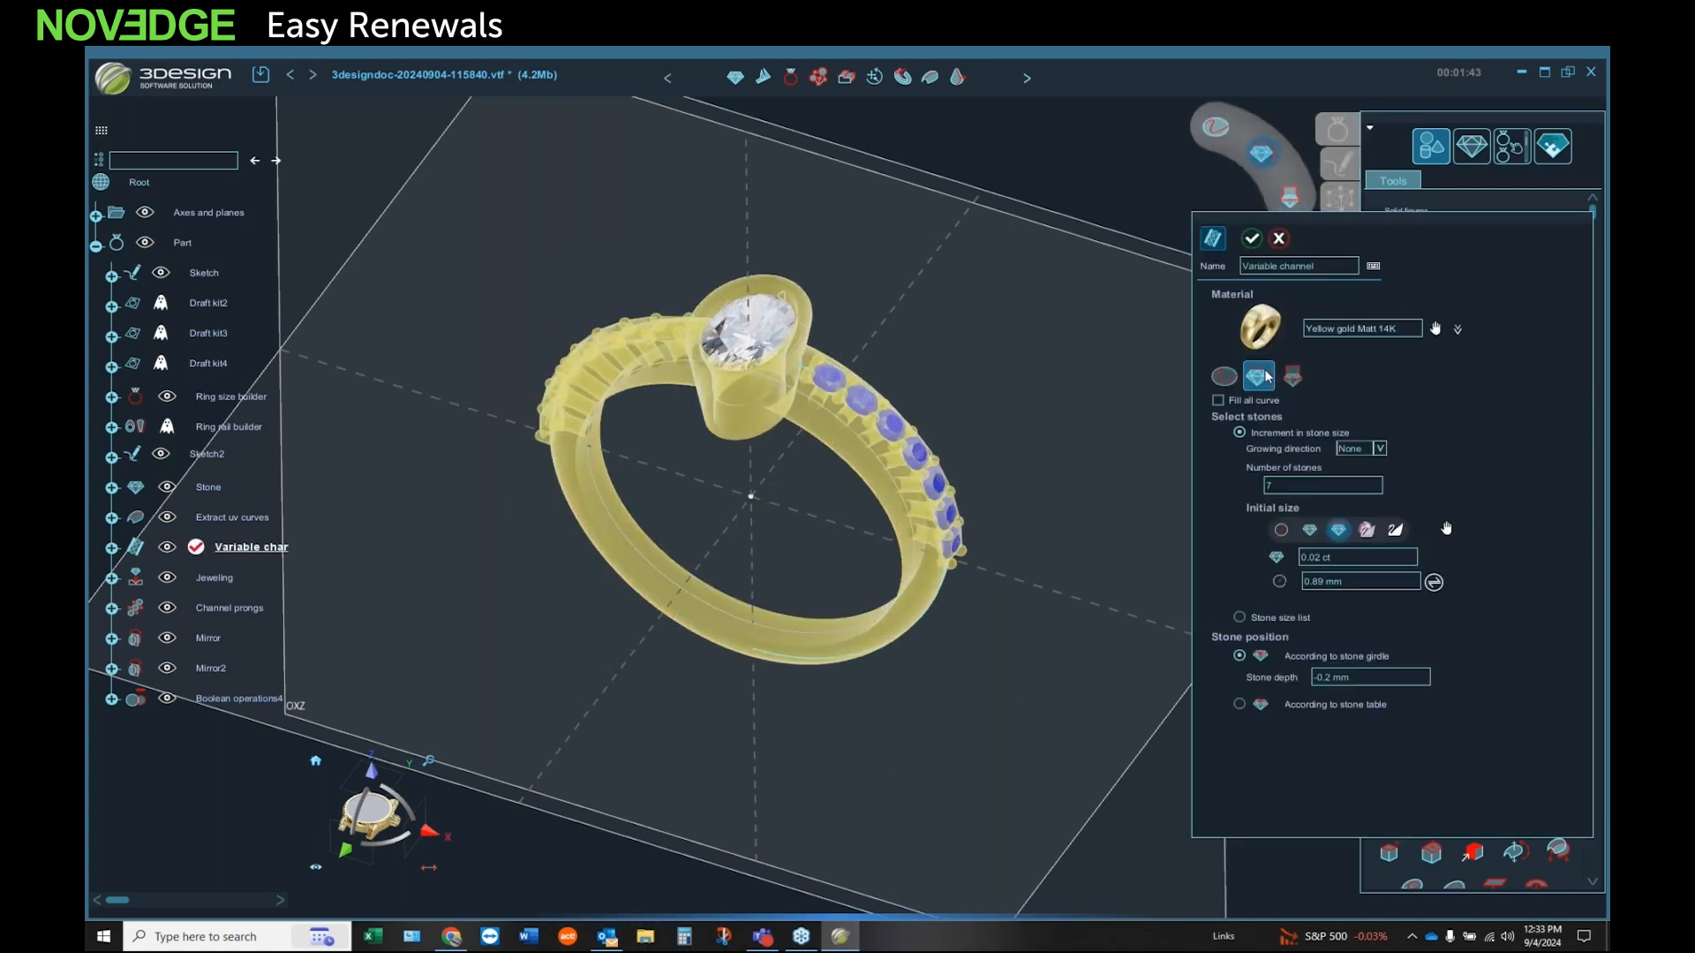
double_click(1313, 487)
type("6")
key("BackSpace")
type("5")
left_click(1252, 238)
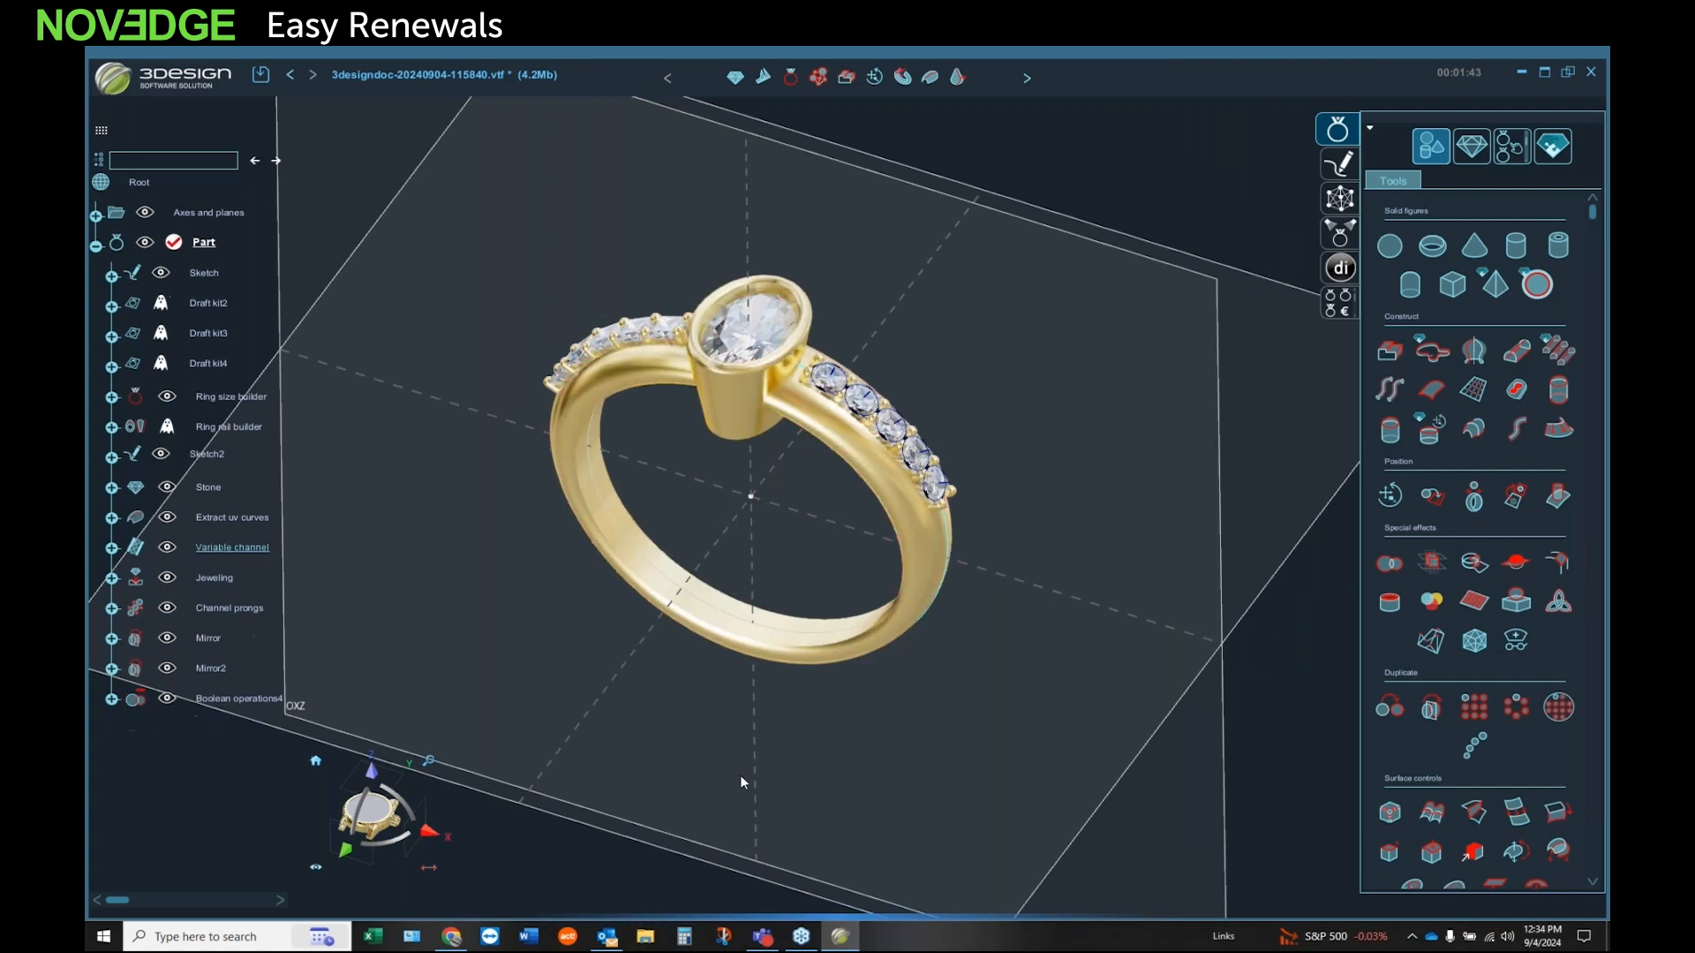
Step: Examine the emerald-cut stones and their prongs on the ring's shoulders up close and from the front
middle_click_drag(949, 750, 879, 686)
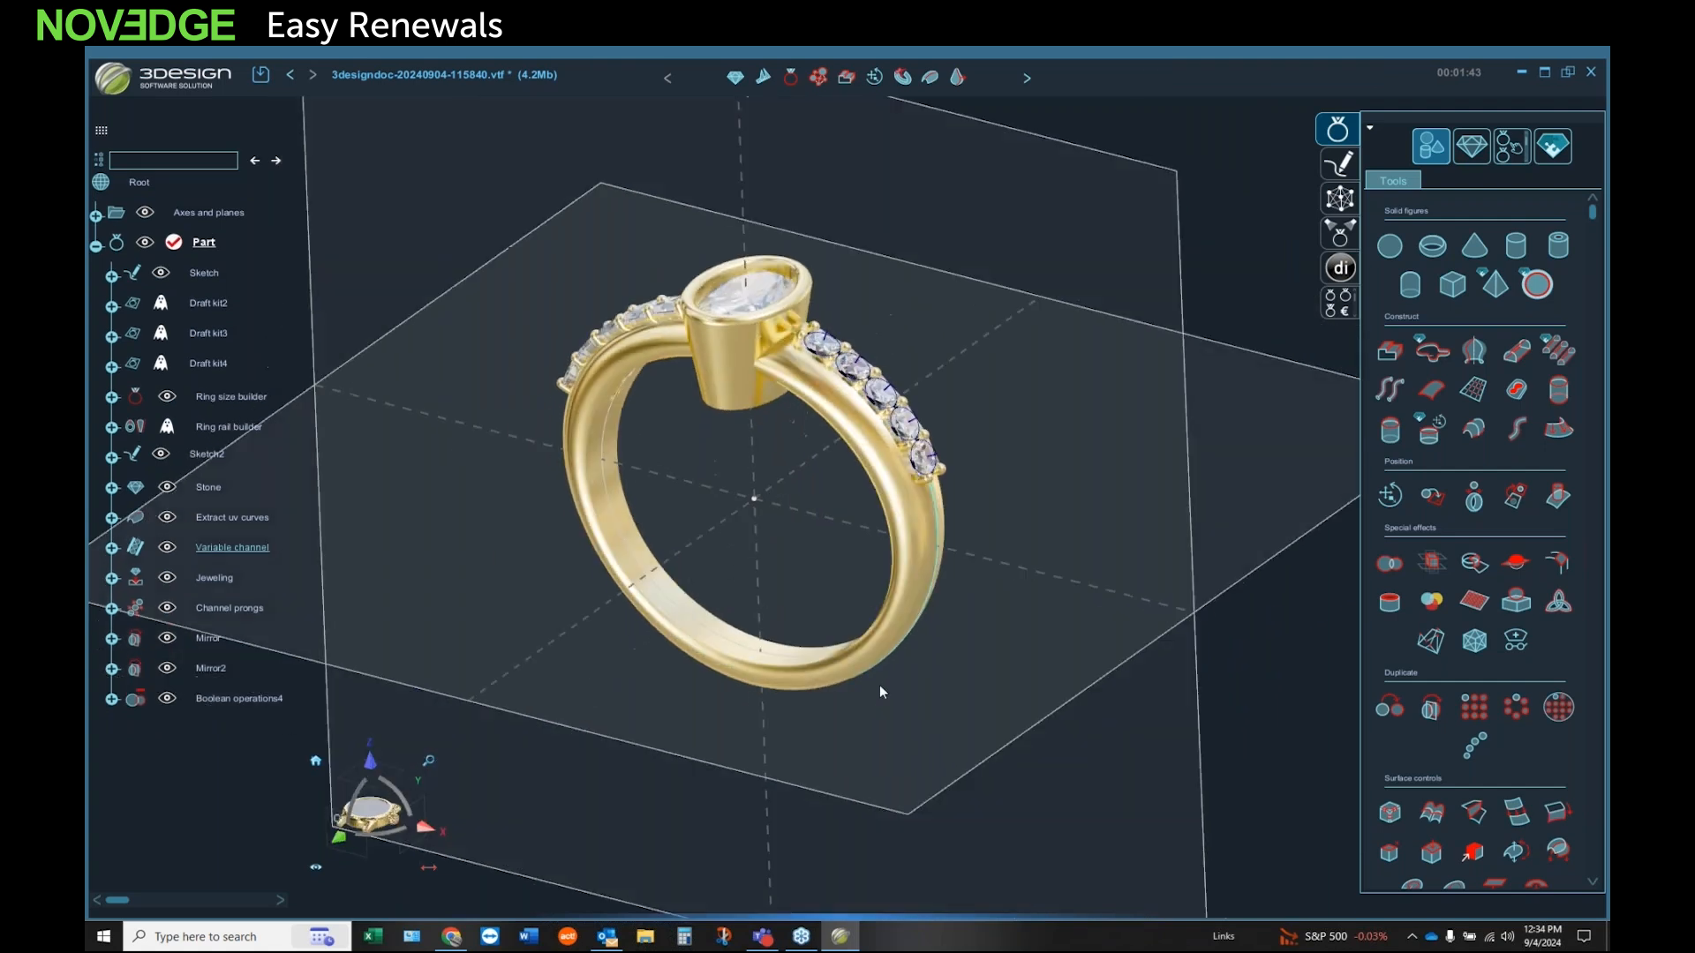
left_click(919, 567)
middle_click_drag(936, 585, 1215, 389)
scroll(1118, 414, "up", 3)
scroll(945, 466, "up", 3)
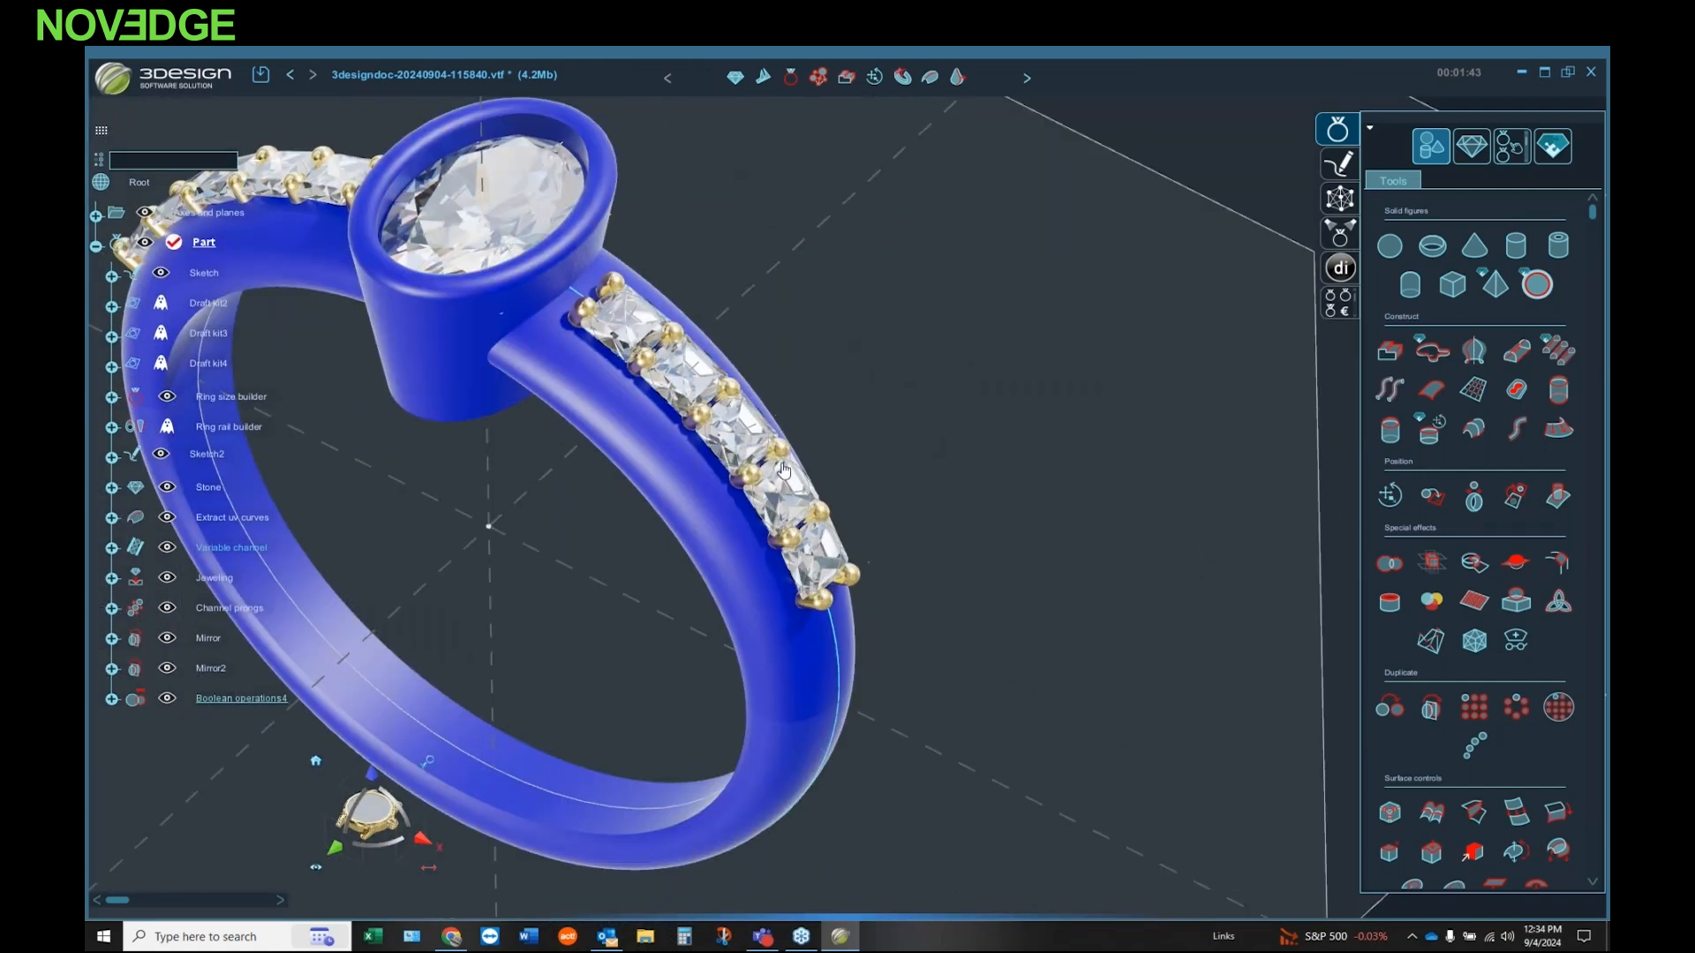
left_click(917, 482)
middle_click_drag(921, 480, 709, 628)
scroll(384, 532, "down", 4)
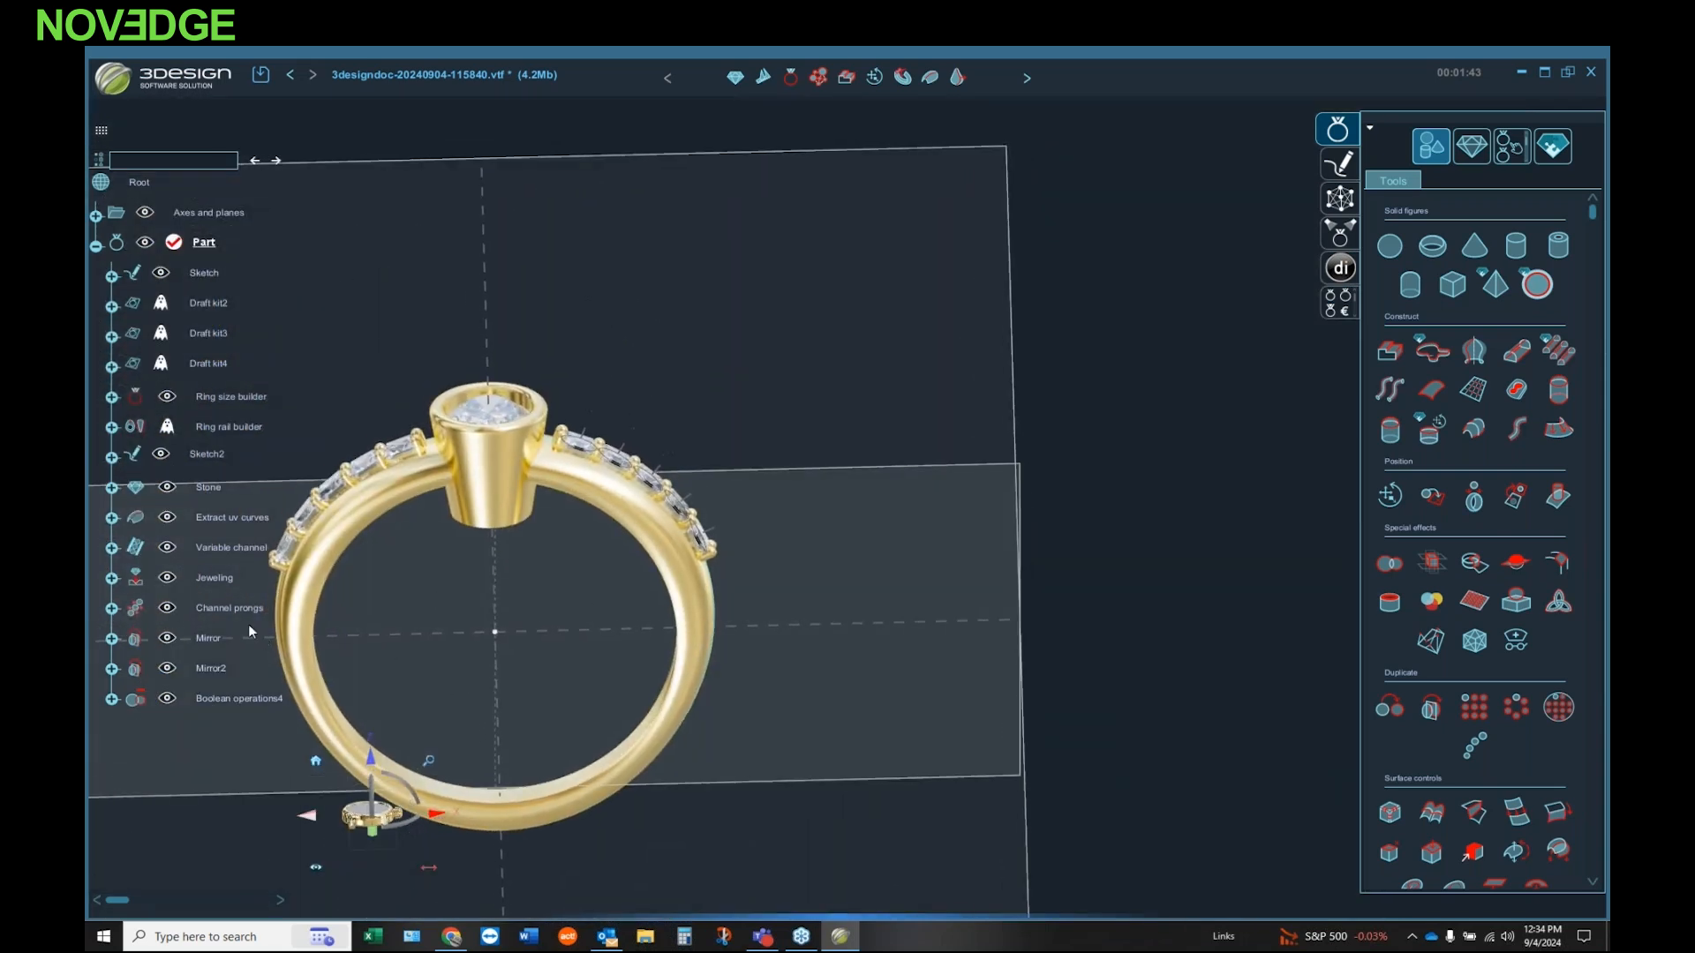
Step: Set the Variable channel's stone depth to -0.3 mm according to the stone girdle and recompute the history
double_click(219, 578)
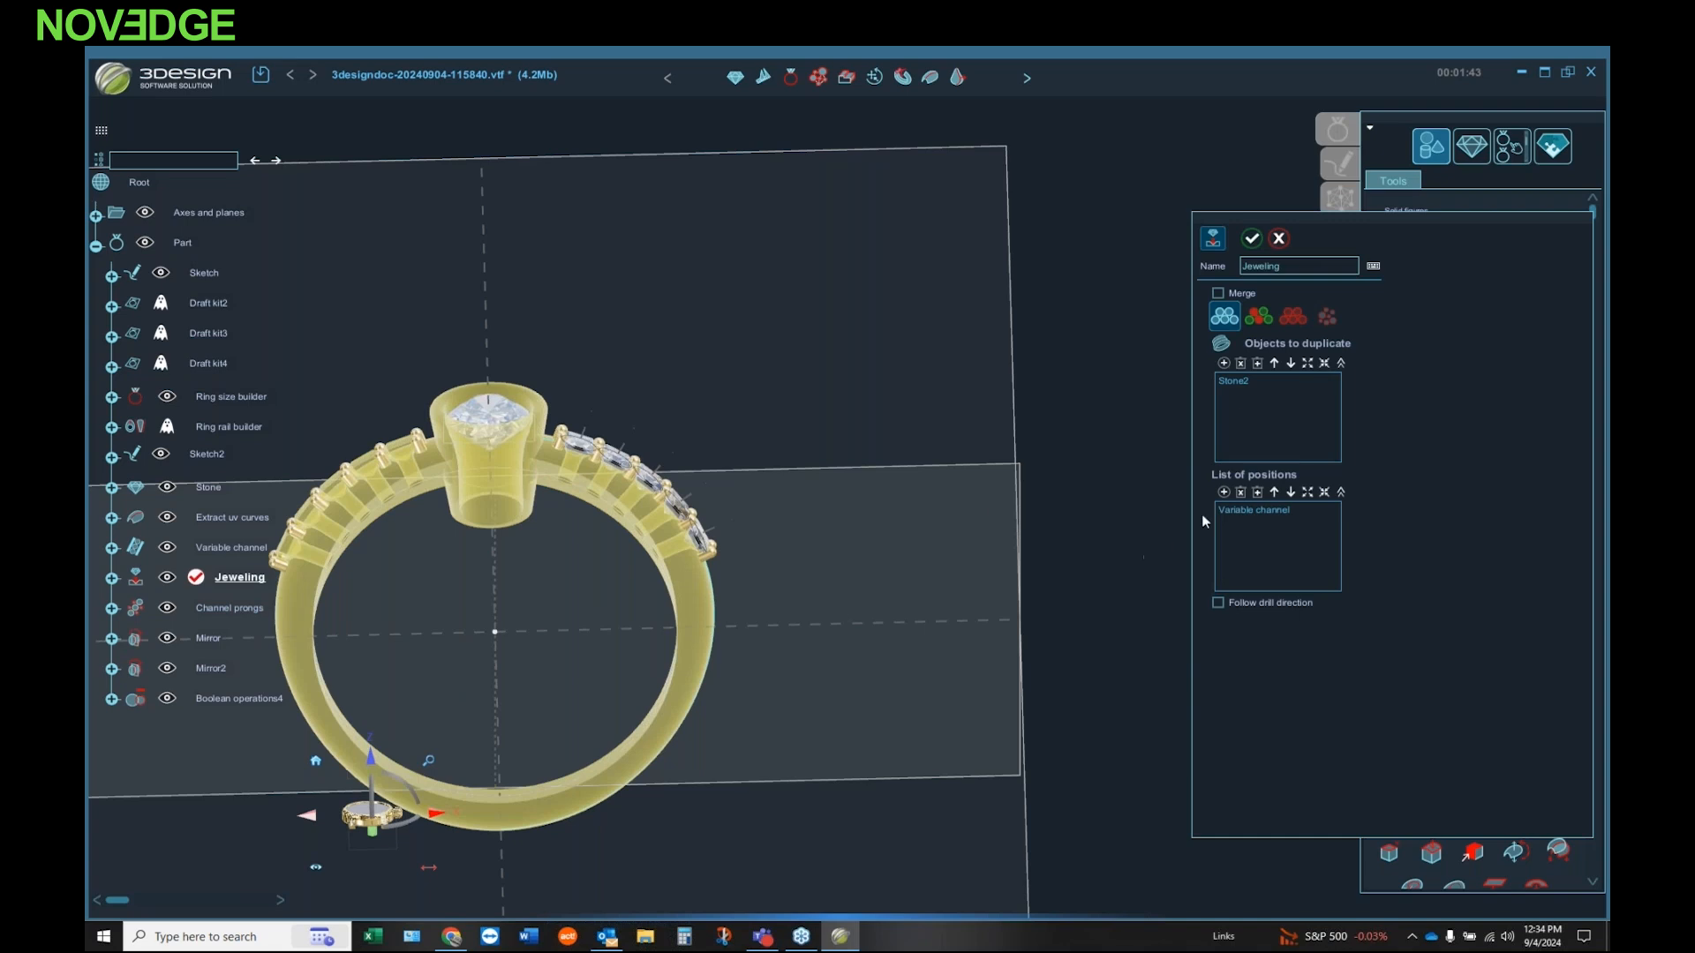
left_click(1276, 245)
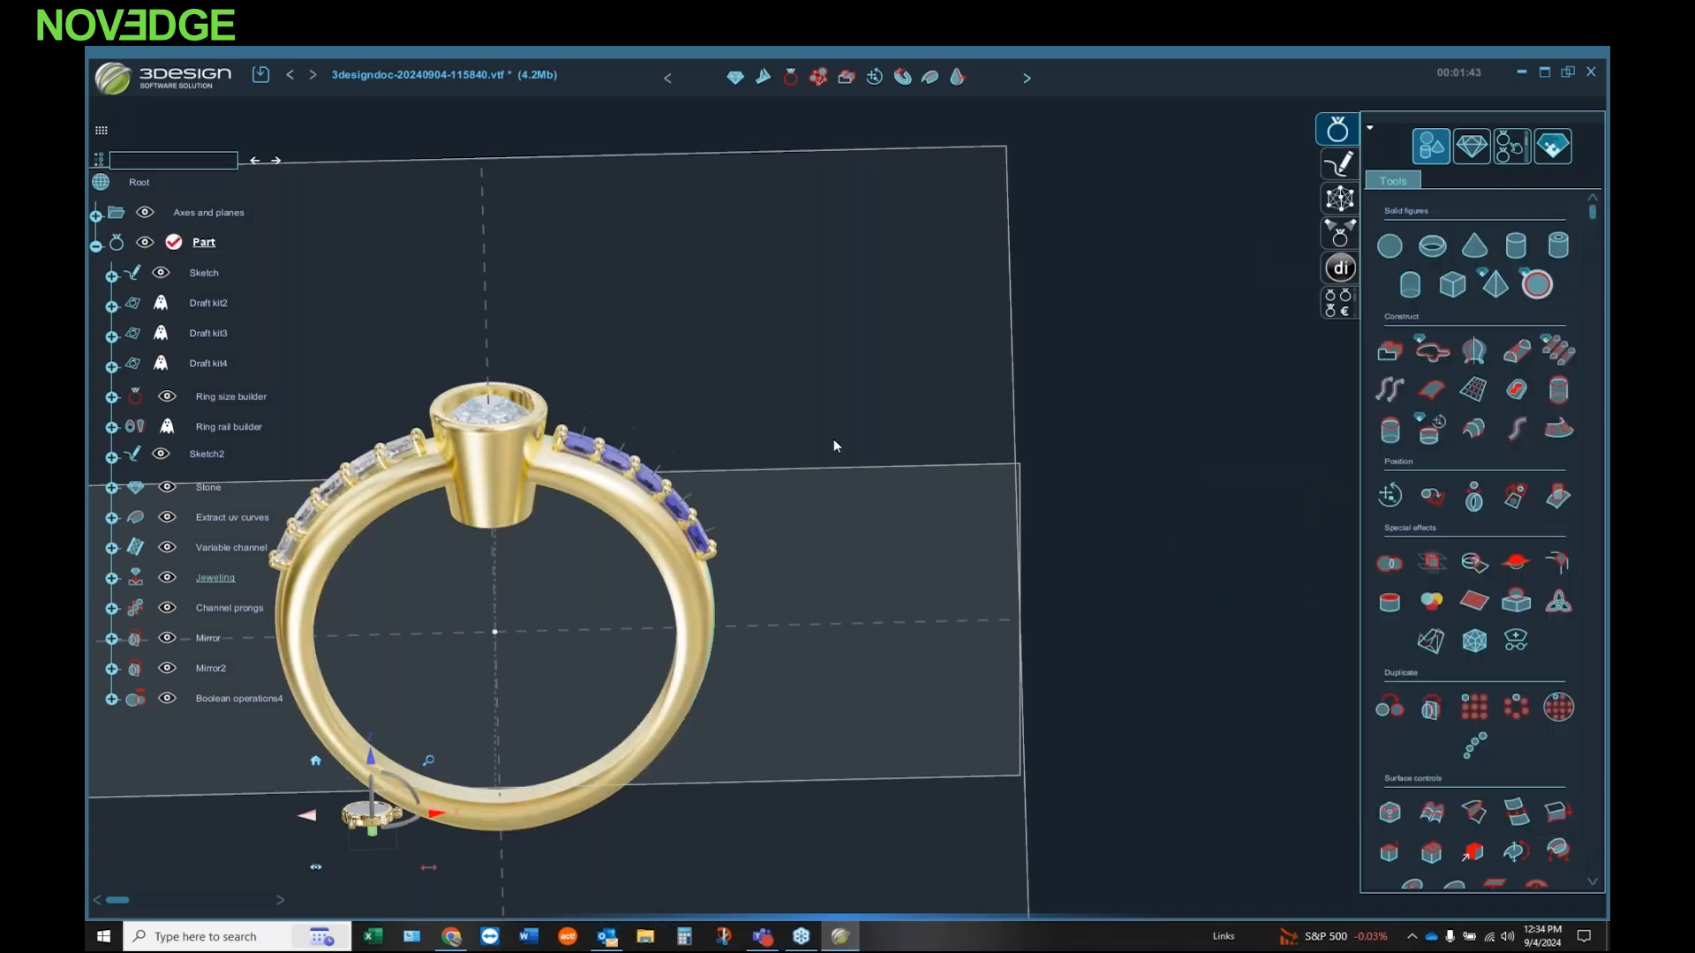
double_click(236, 545)
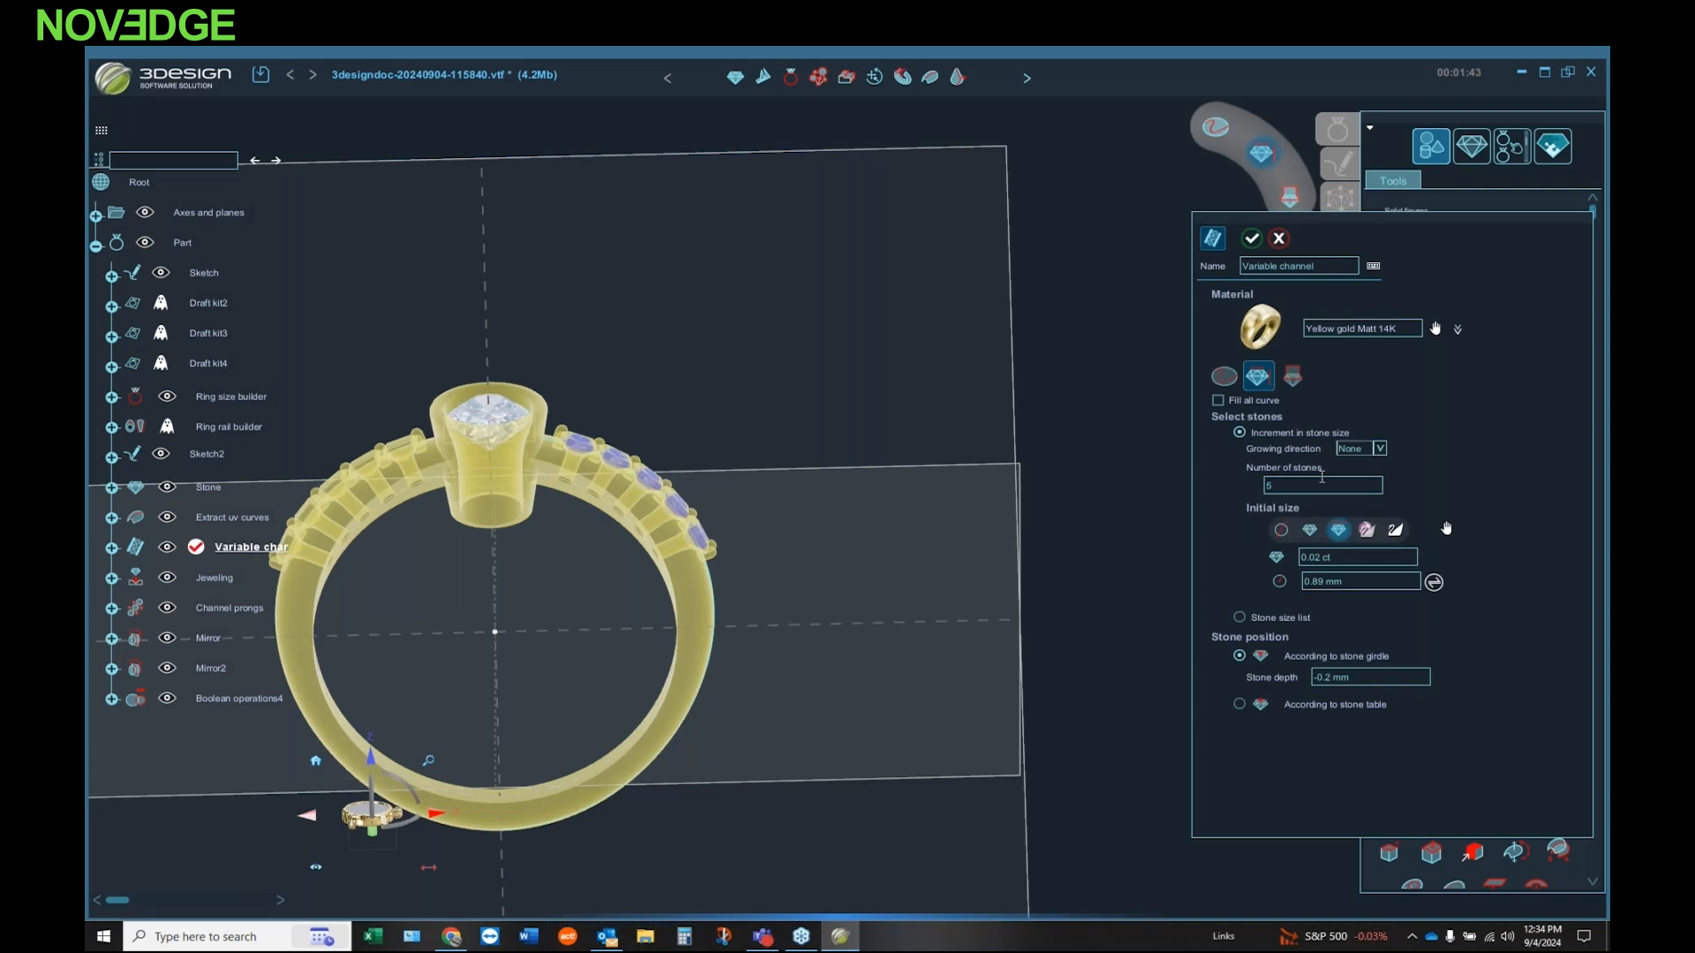
double_click(1363, 677)
scroll(1365, 676, "down", 1)
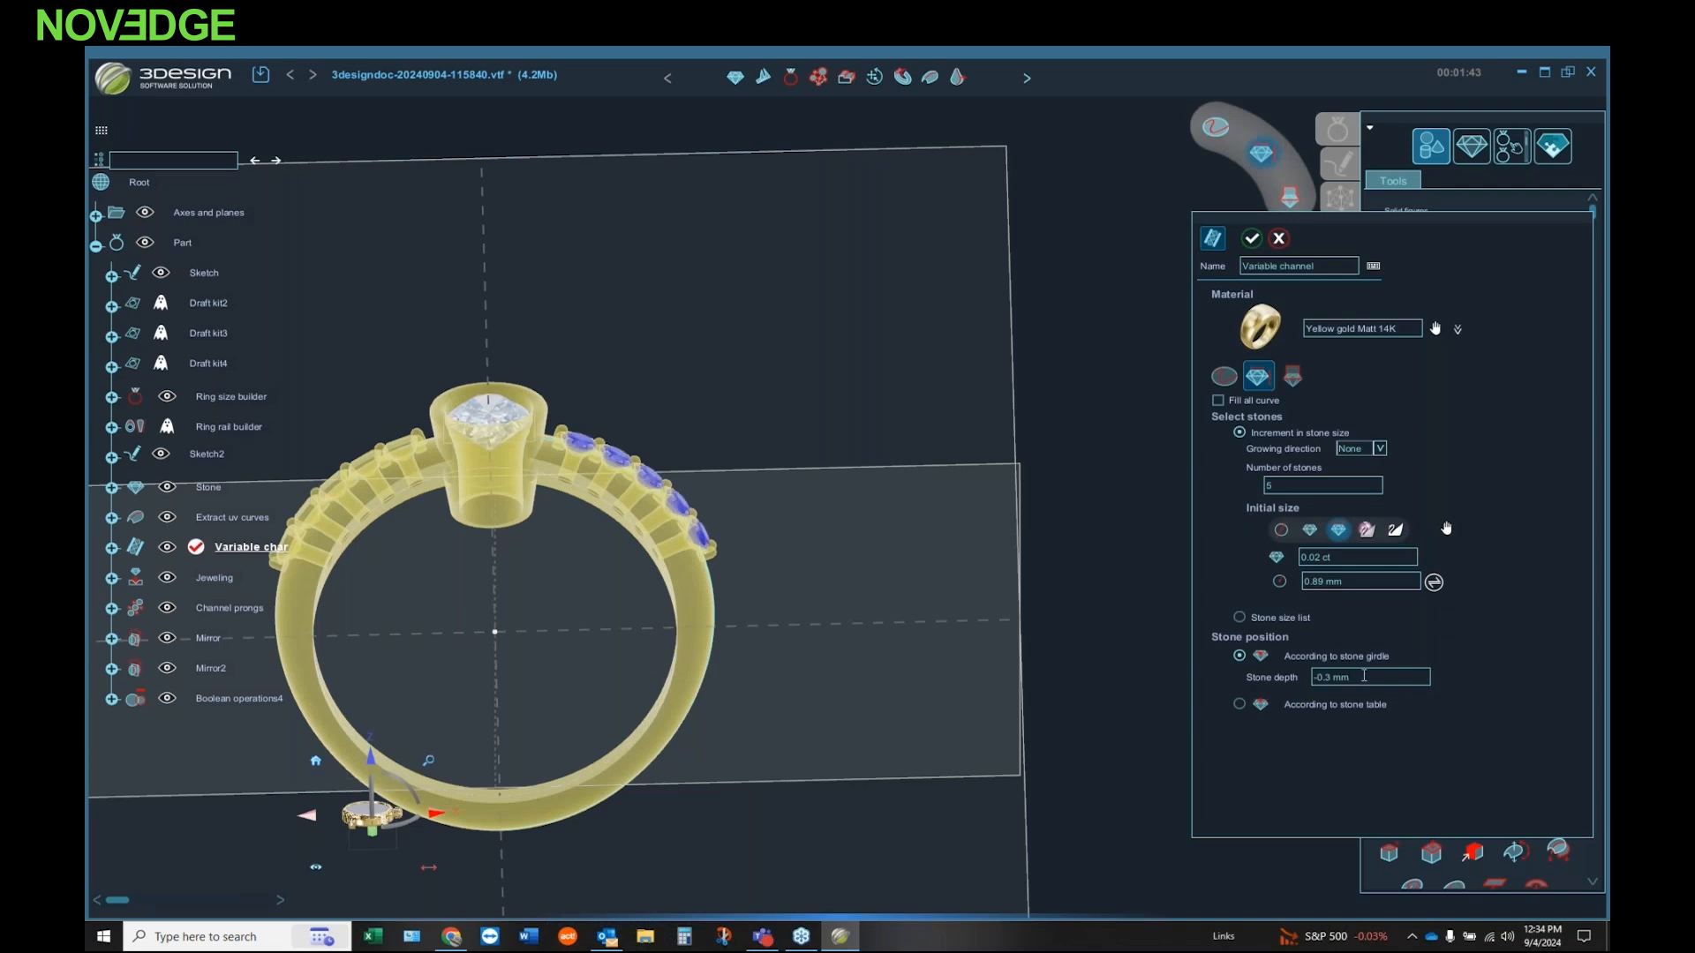
left_click(1250, 240)
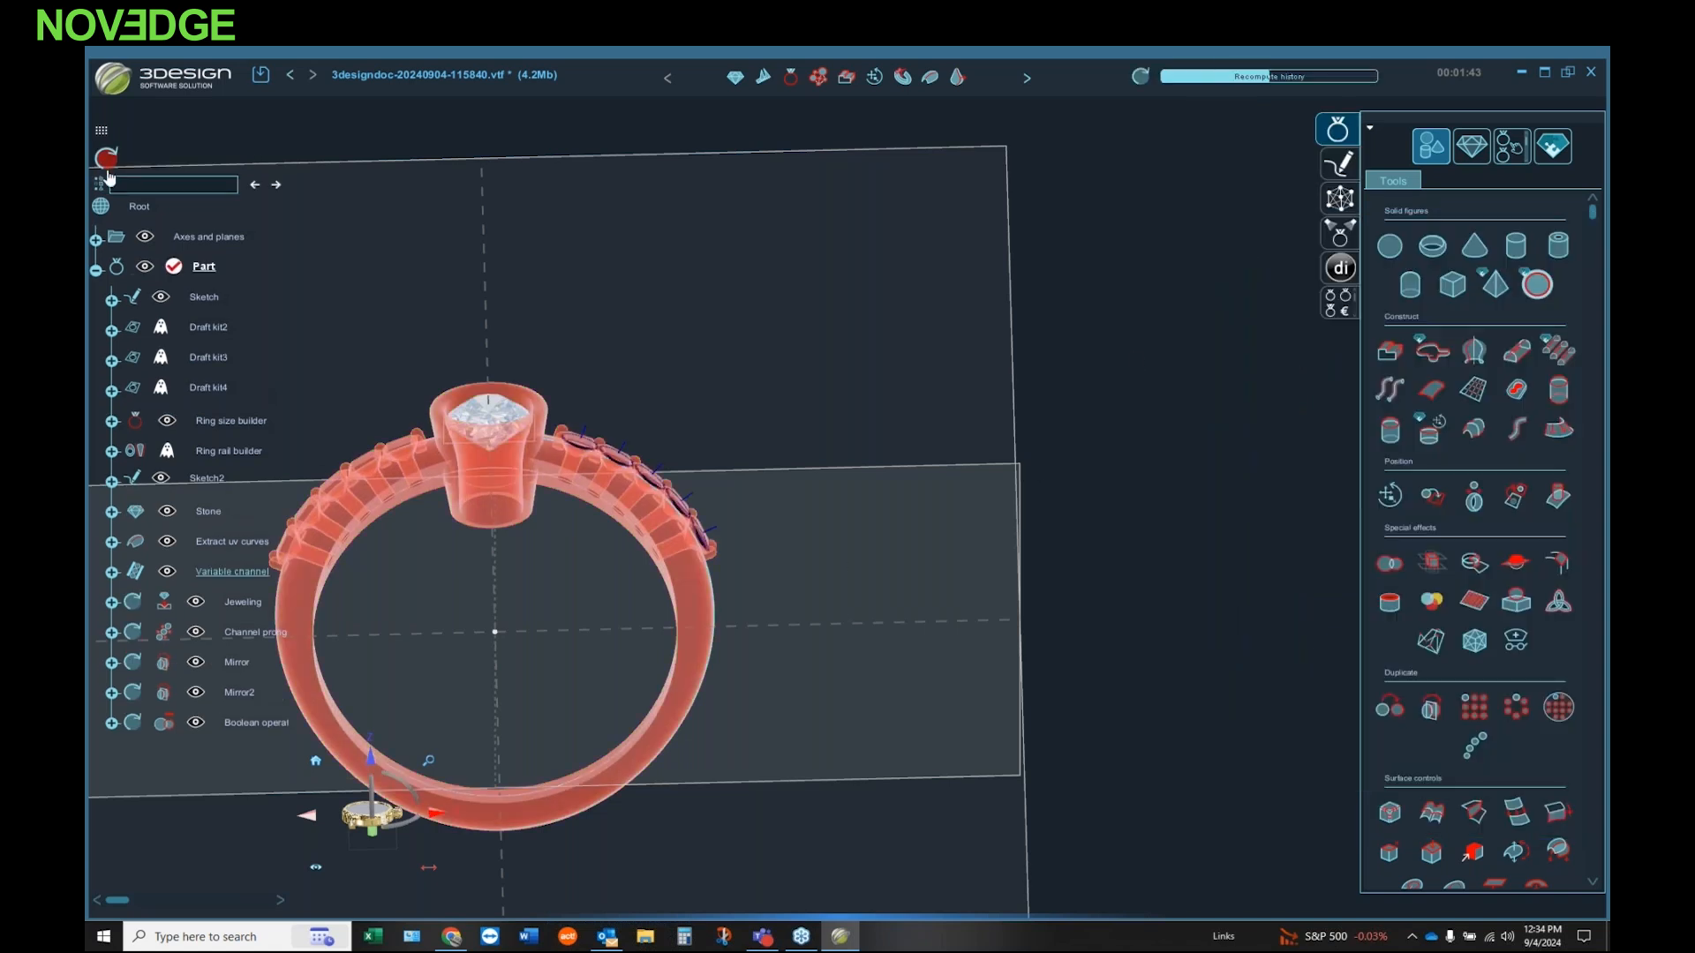
middle_click_drag(578, 476, 613, 498)
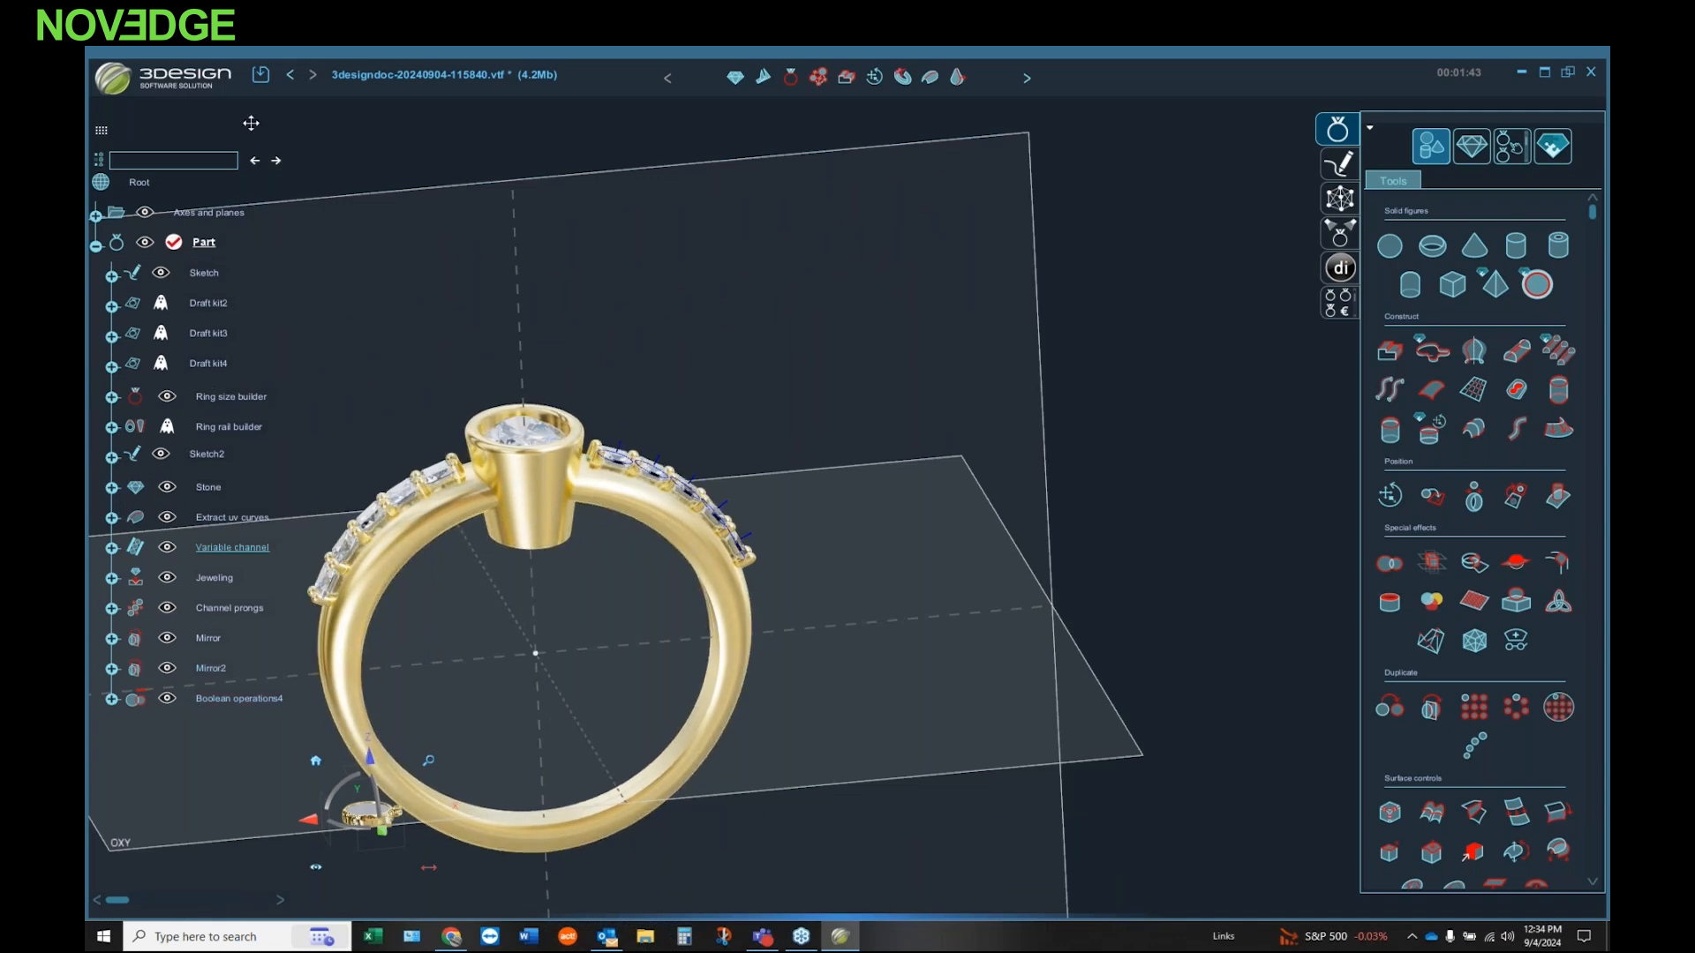
Step: Find the small source stone, Stone2, by searching for "stone", change its shape to Brilliant and recompute the history
left_click(213, 164)
type("stone")
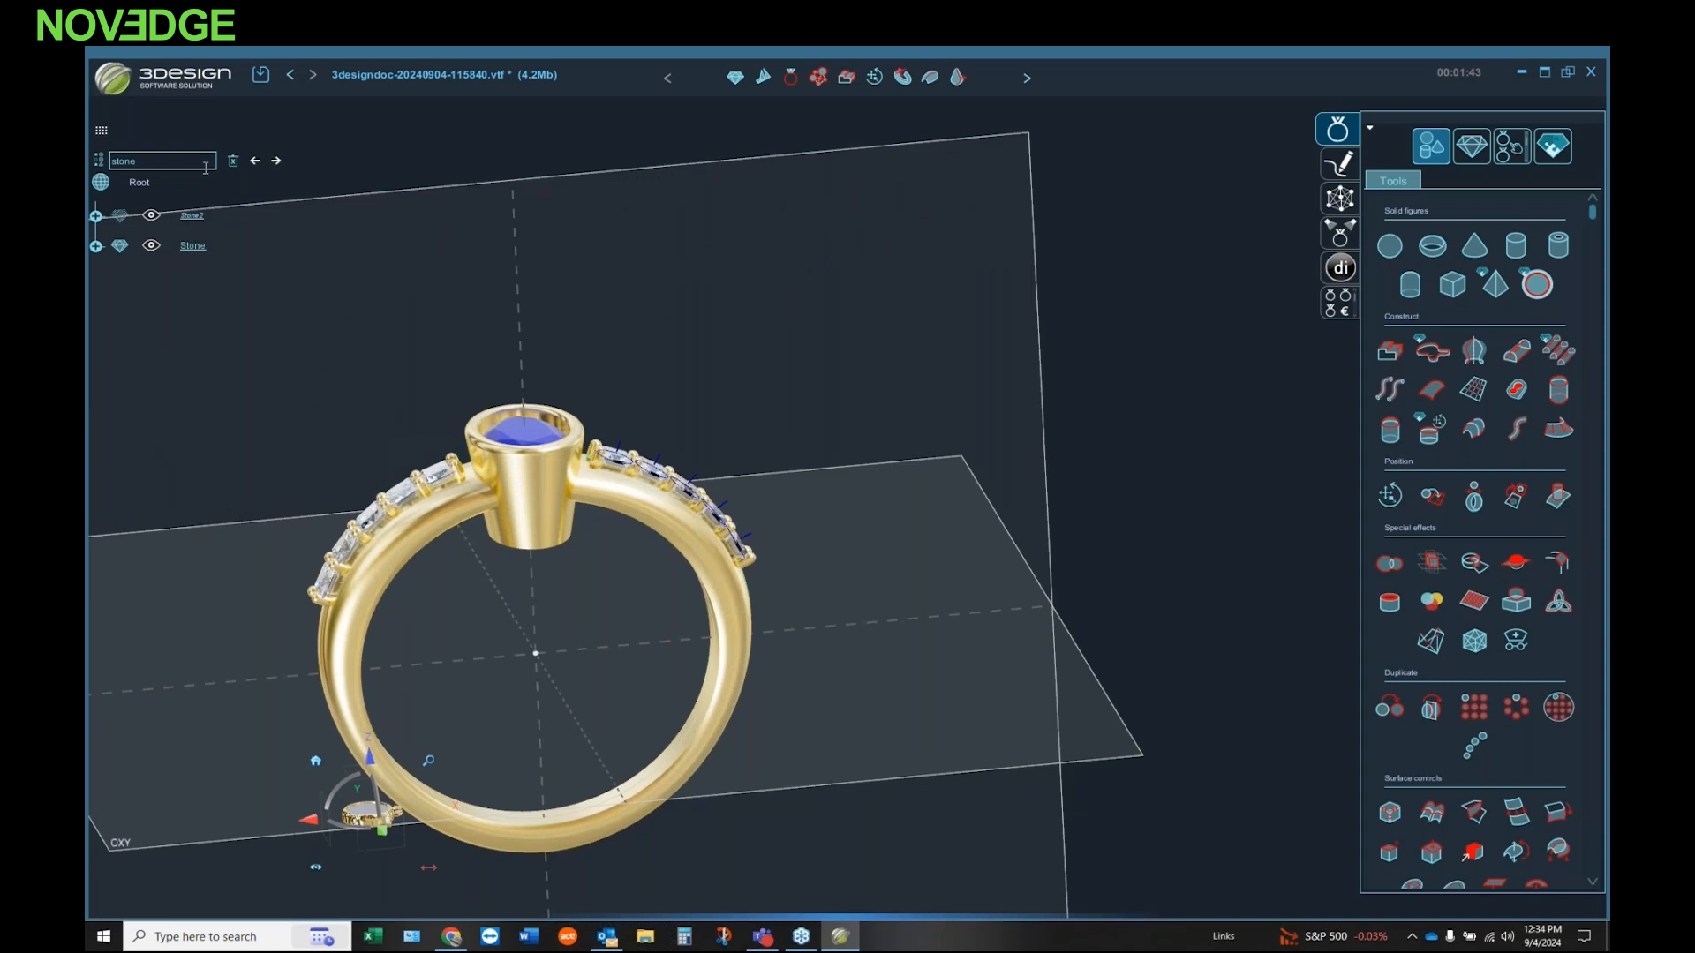
left_click(196, 217)
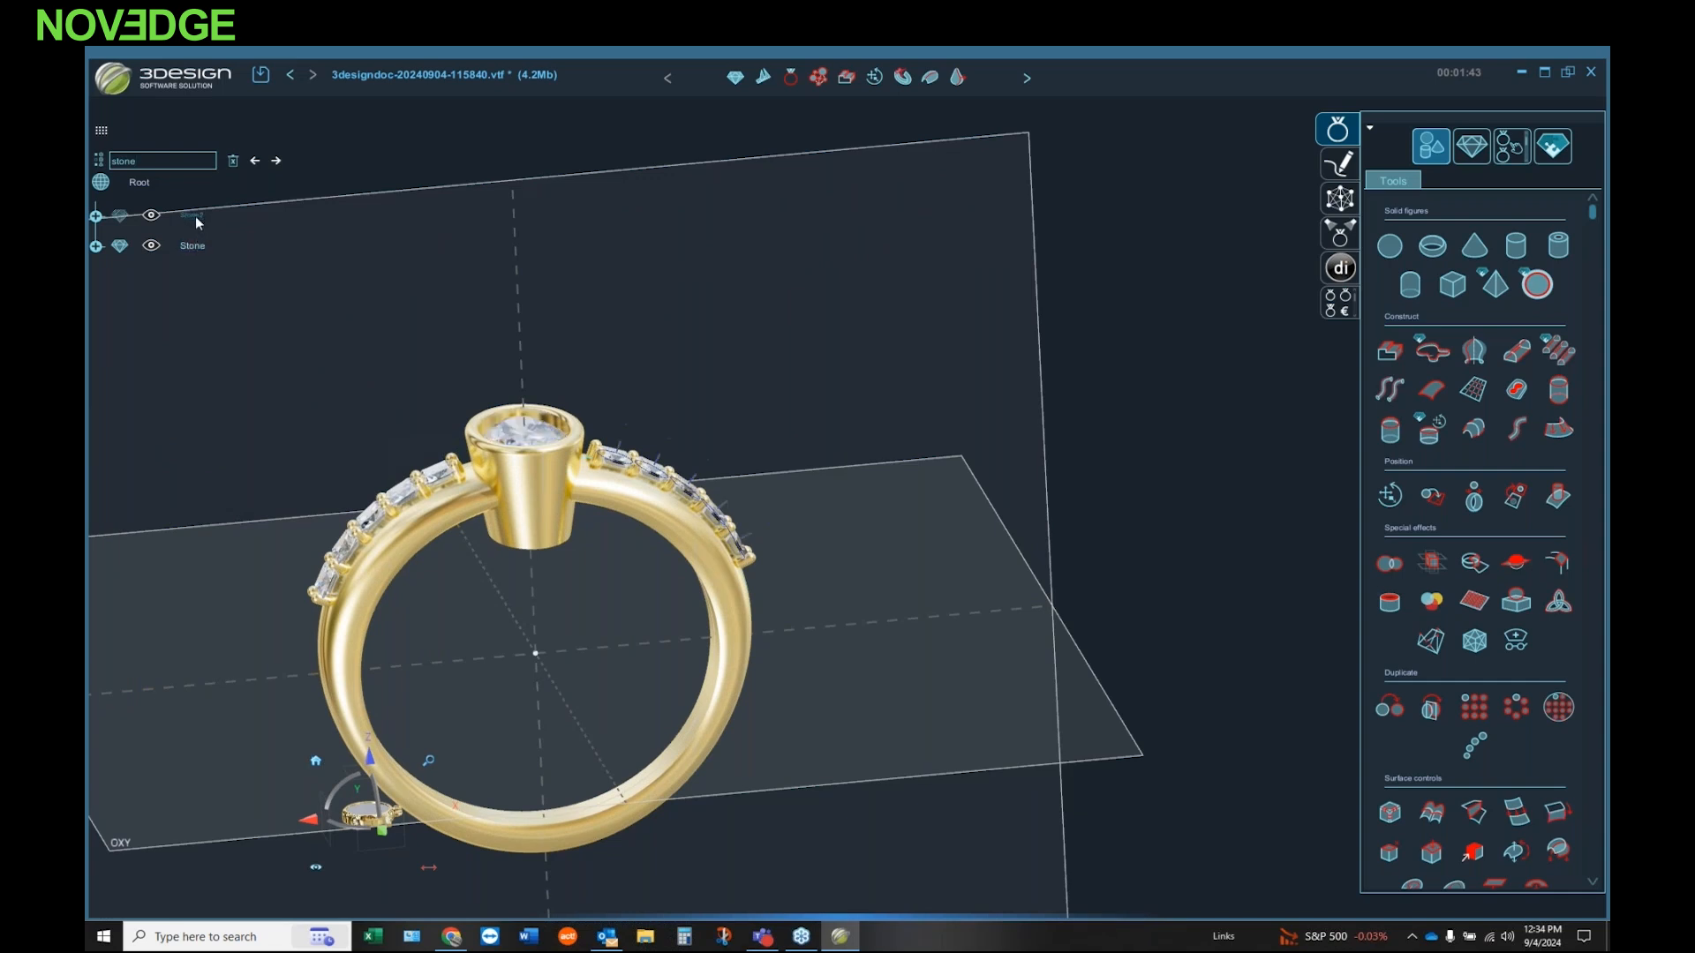
double_click(194, 215)
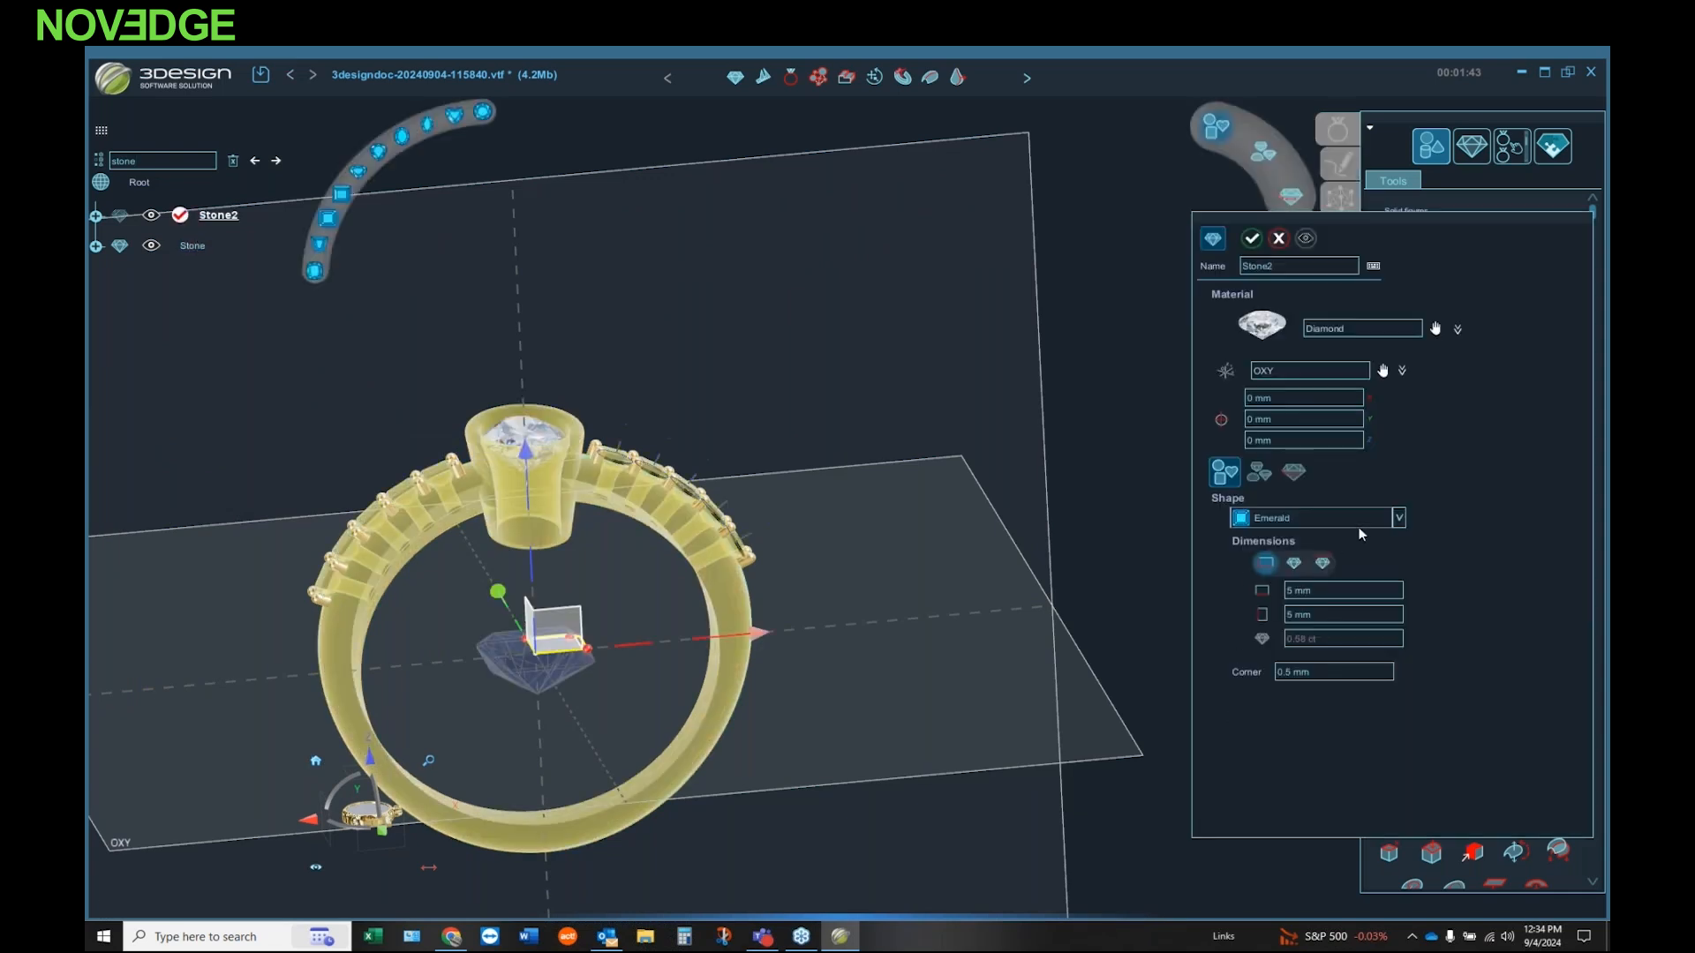
left_click(1399, 524)
left_click(1389, 633)
left_click(1399, 518)
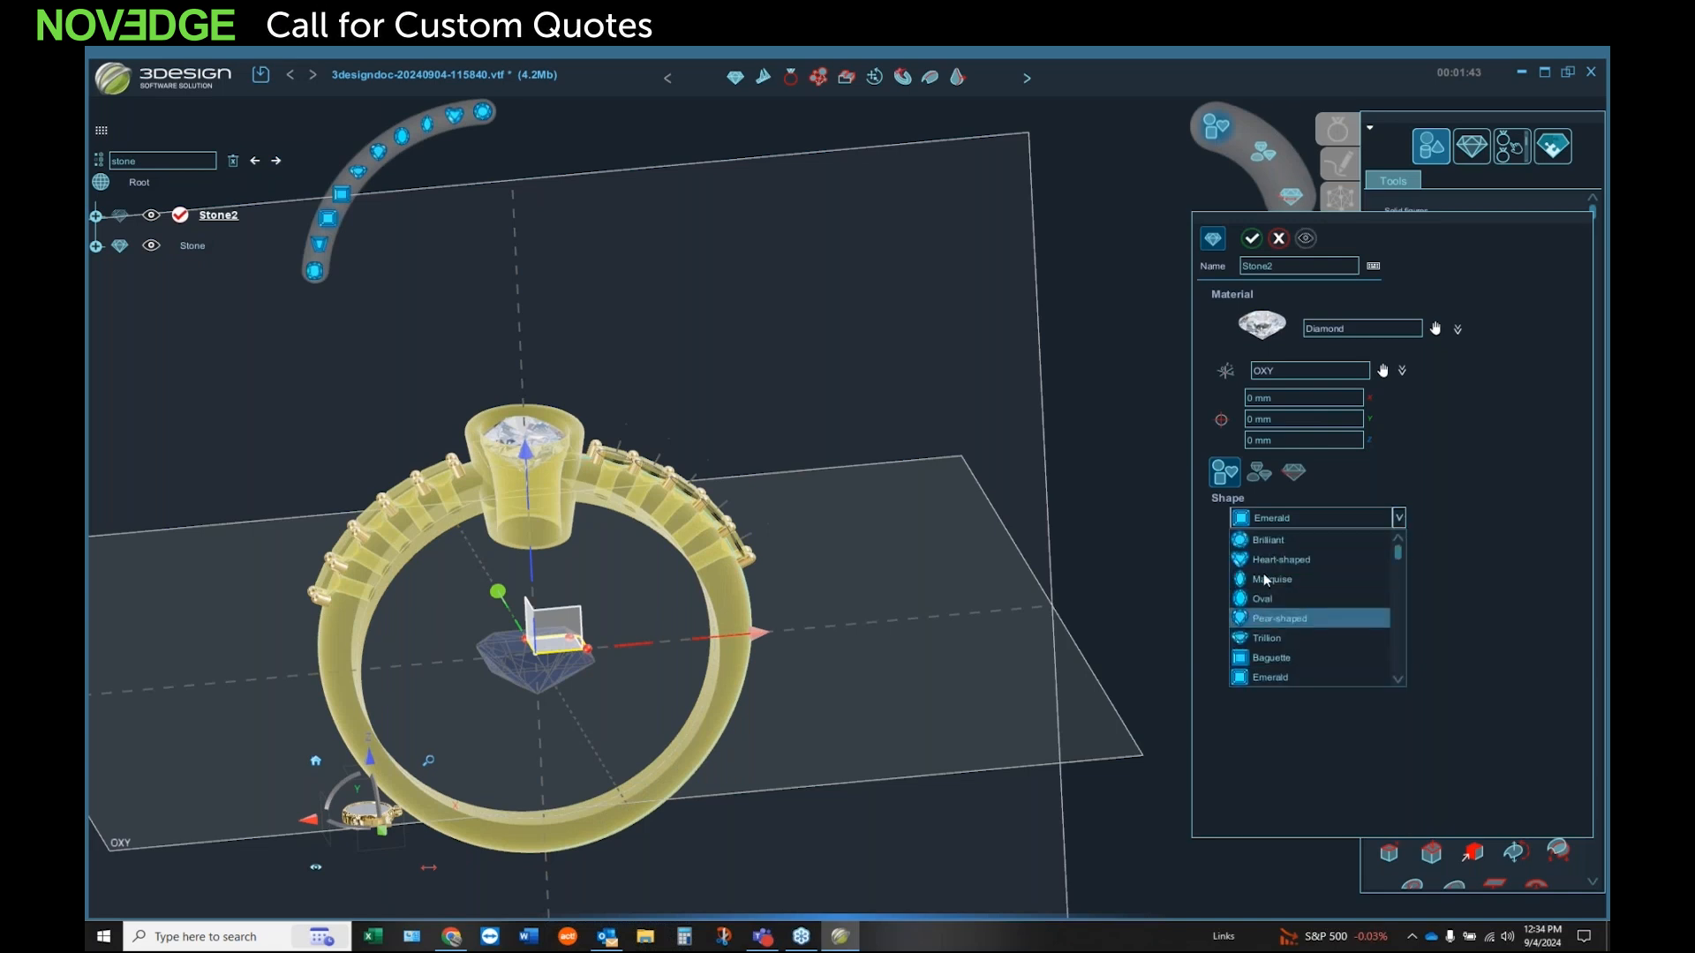
left_click(1280, 543)
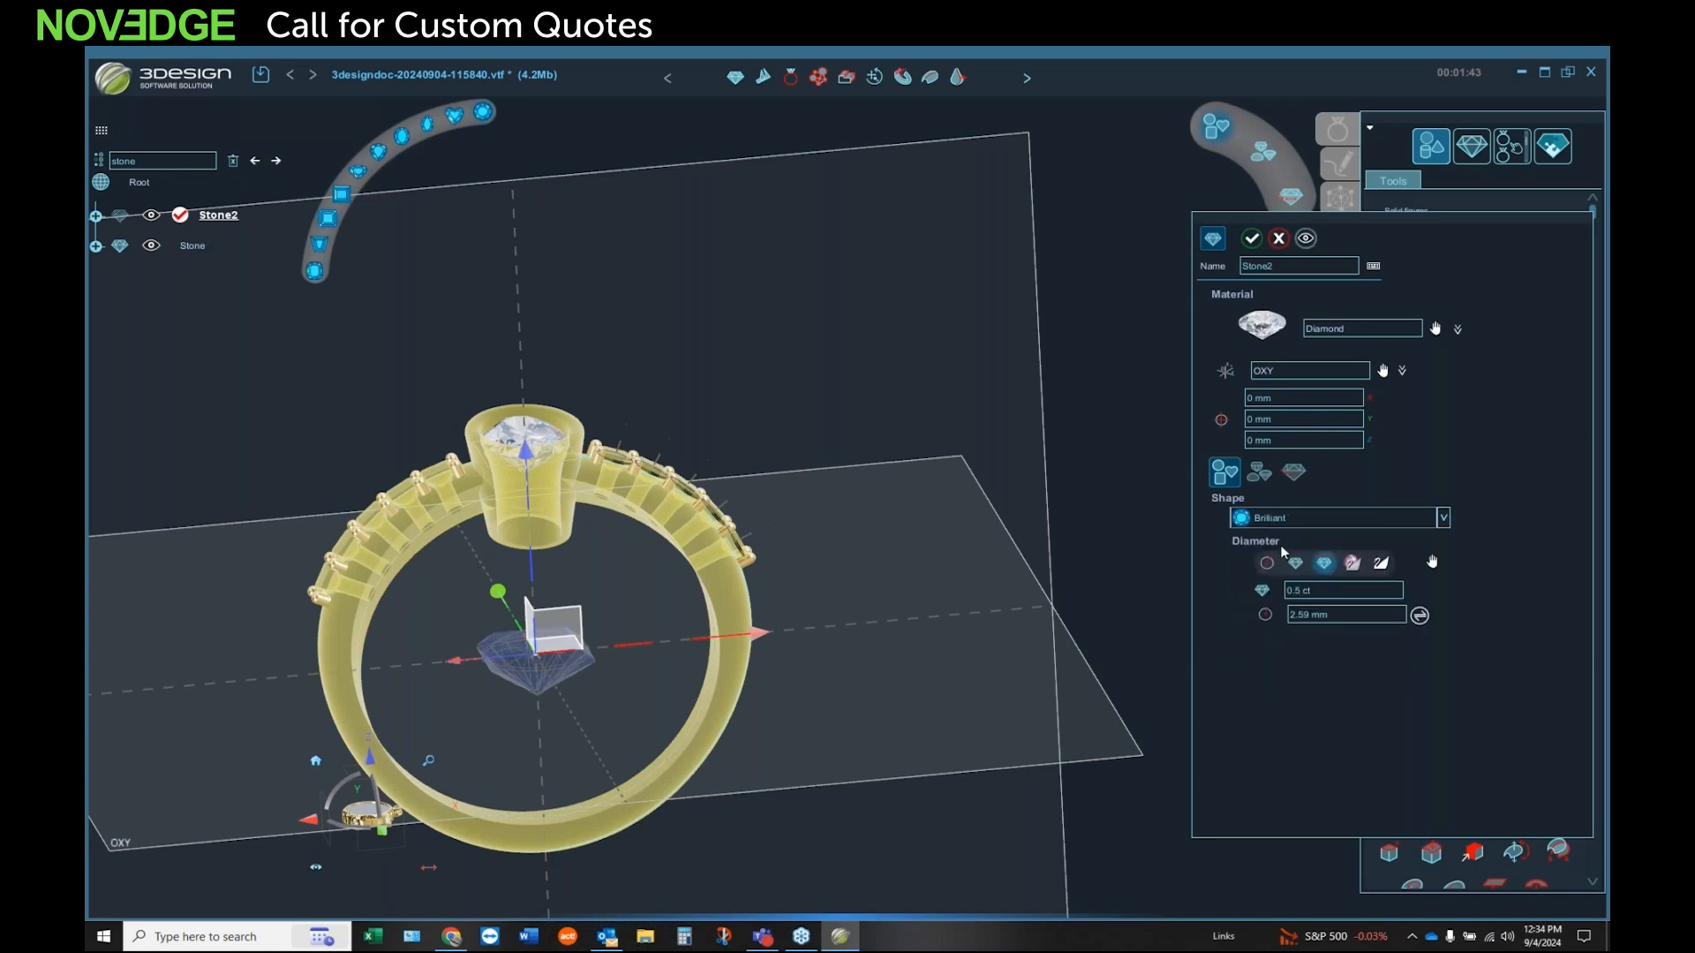
left_click(1251, 240)
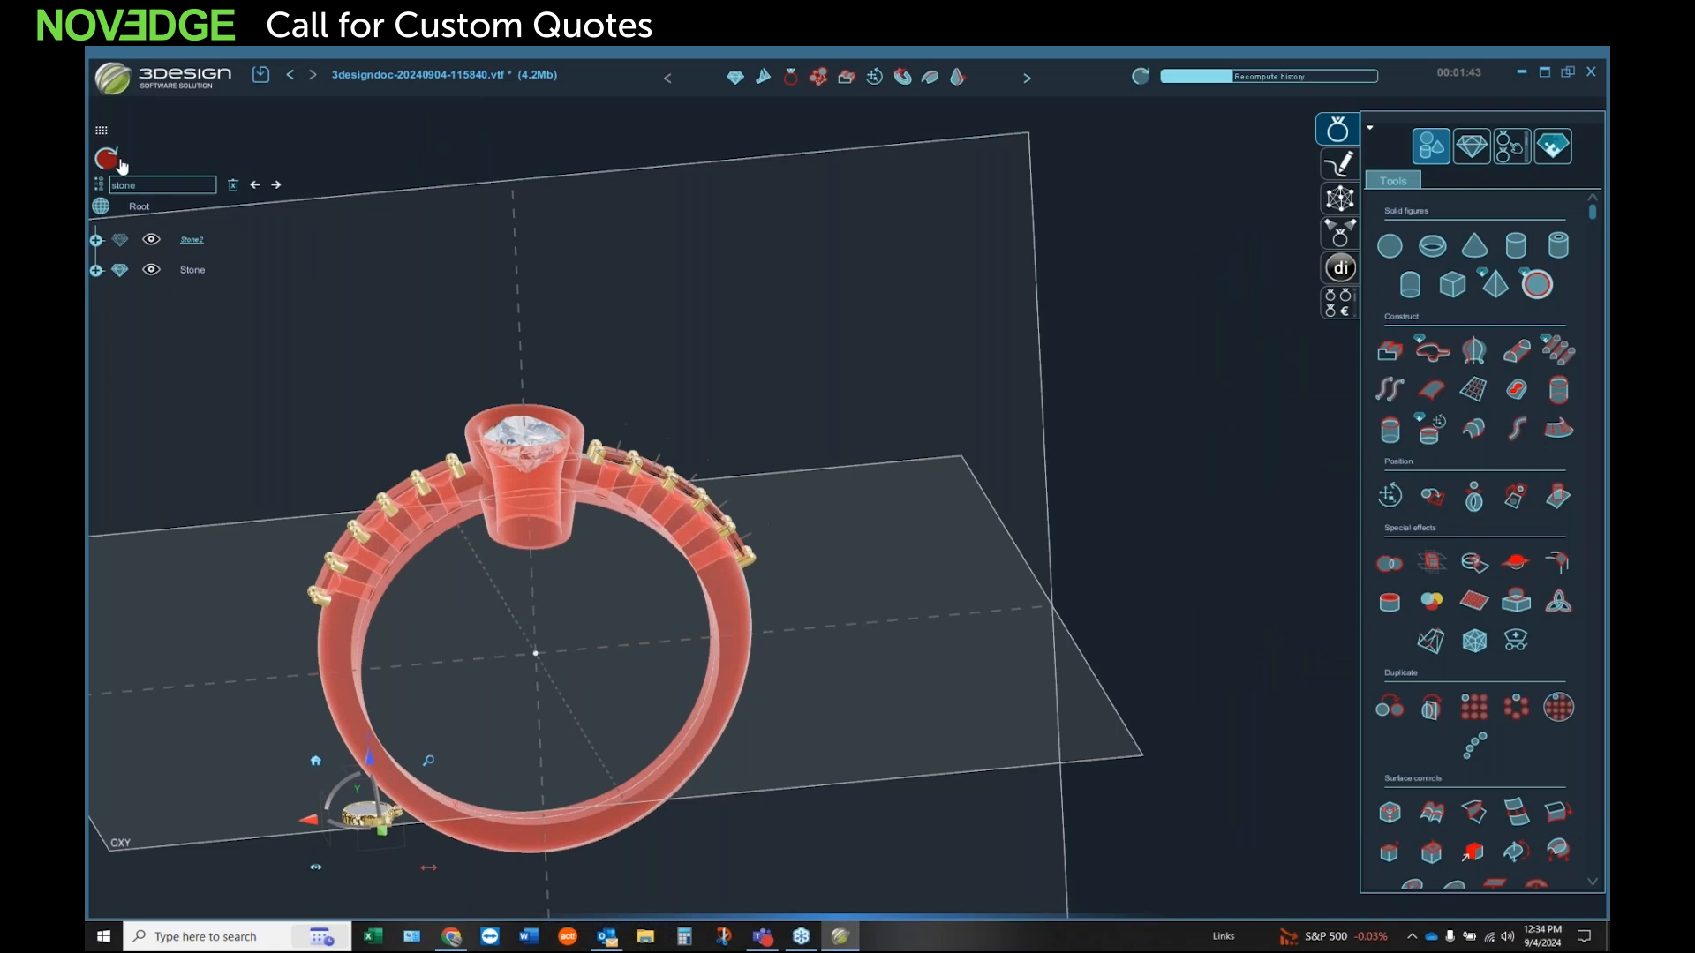
middle_click_drag(733, 569, 598, 642)
scroll(609, 631, "down", 5)
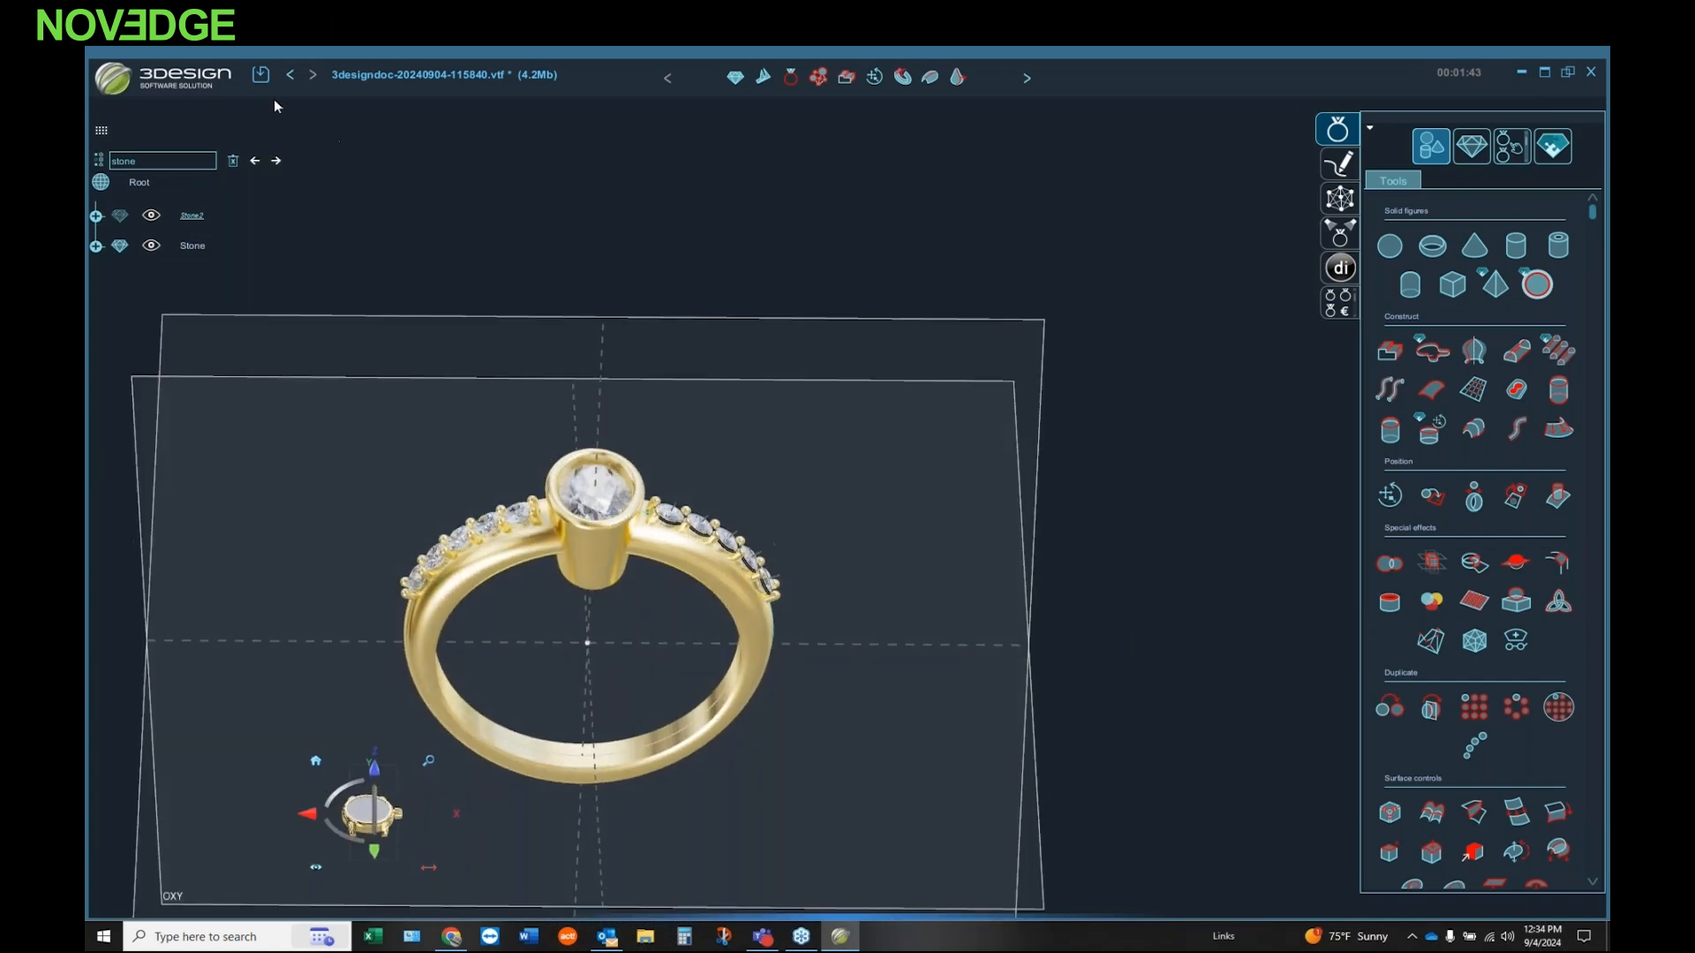
Step: Save the document under a new file name made of the designer's first name followed by "demo 9424"
left_click(120, 87)
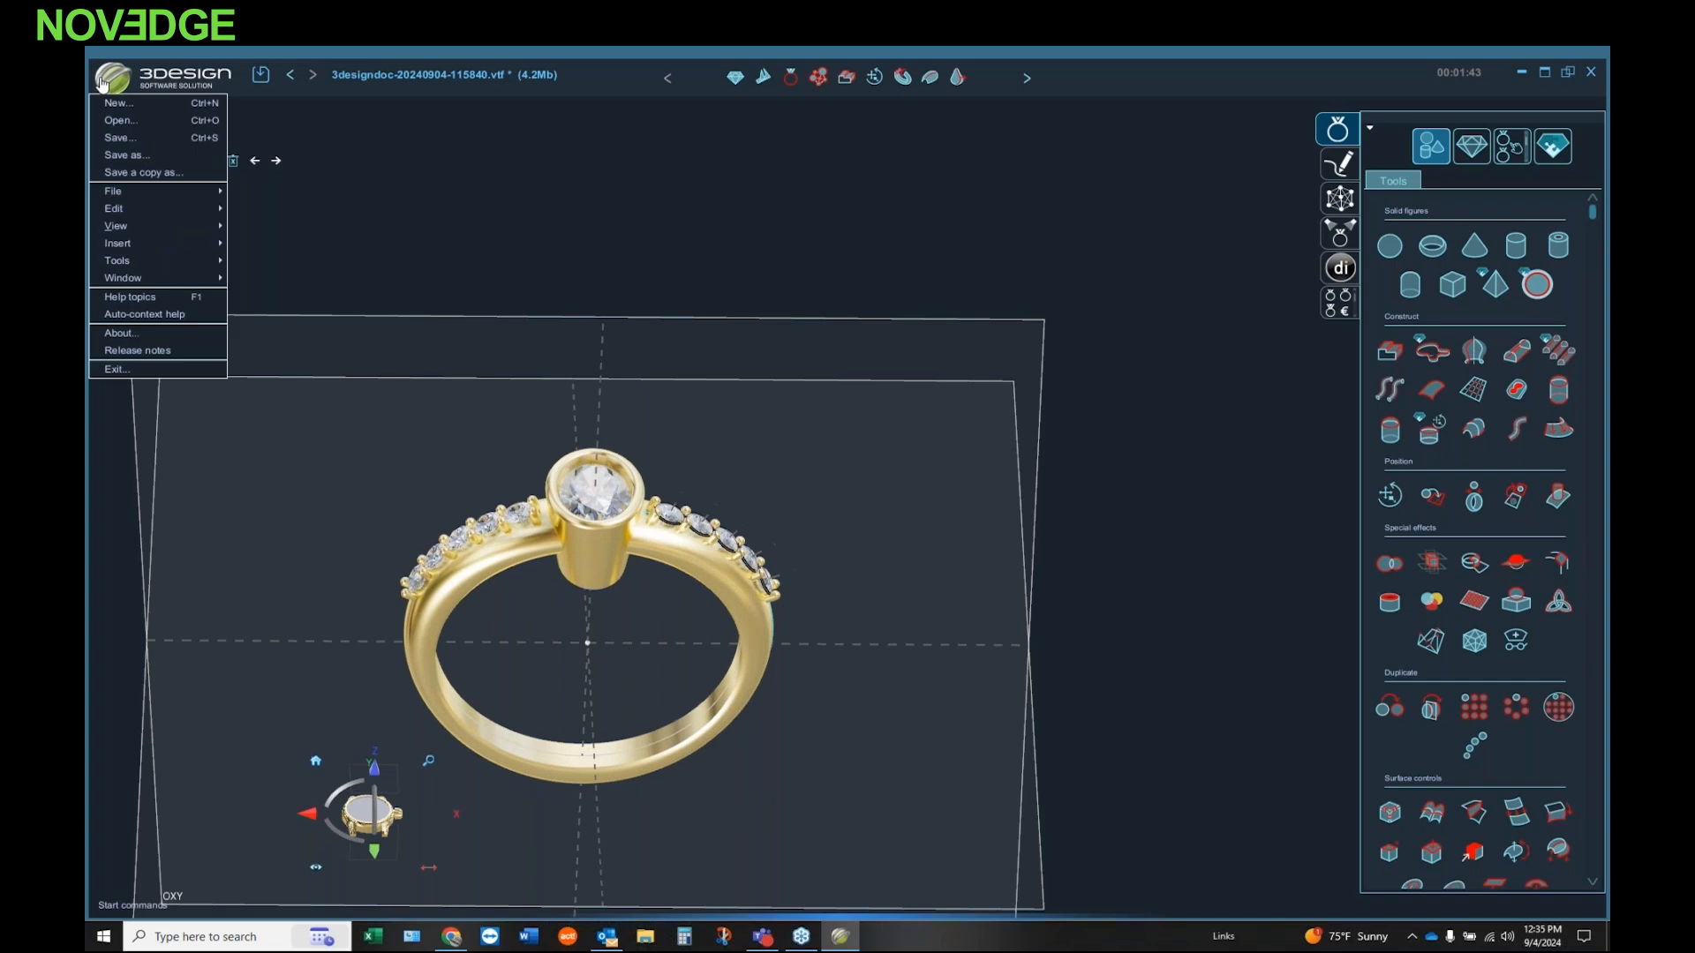
left_click(113, 159)
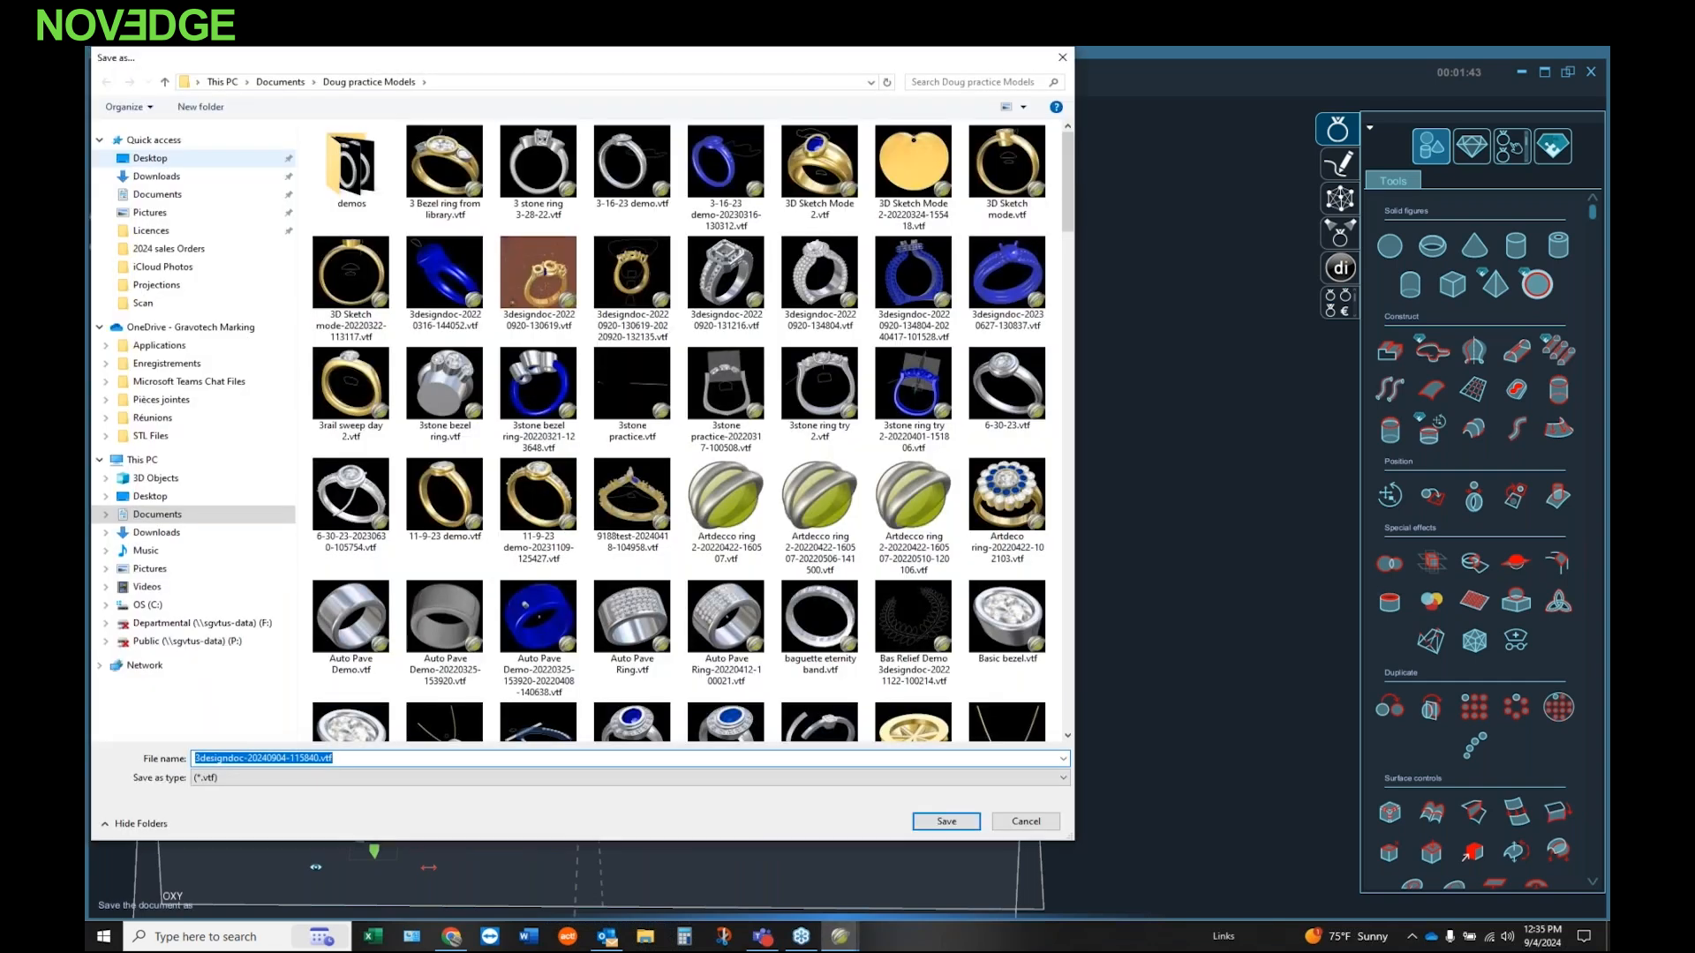
type("Dou")
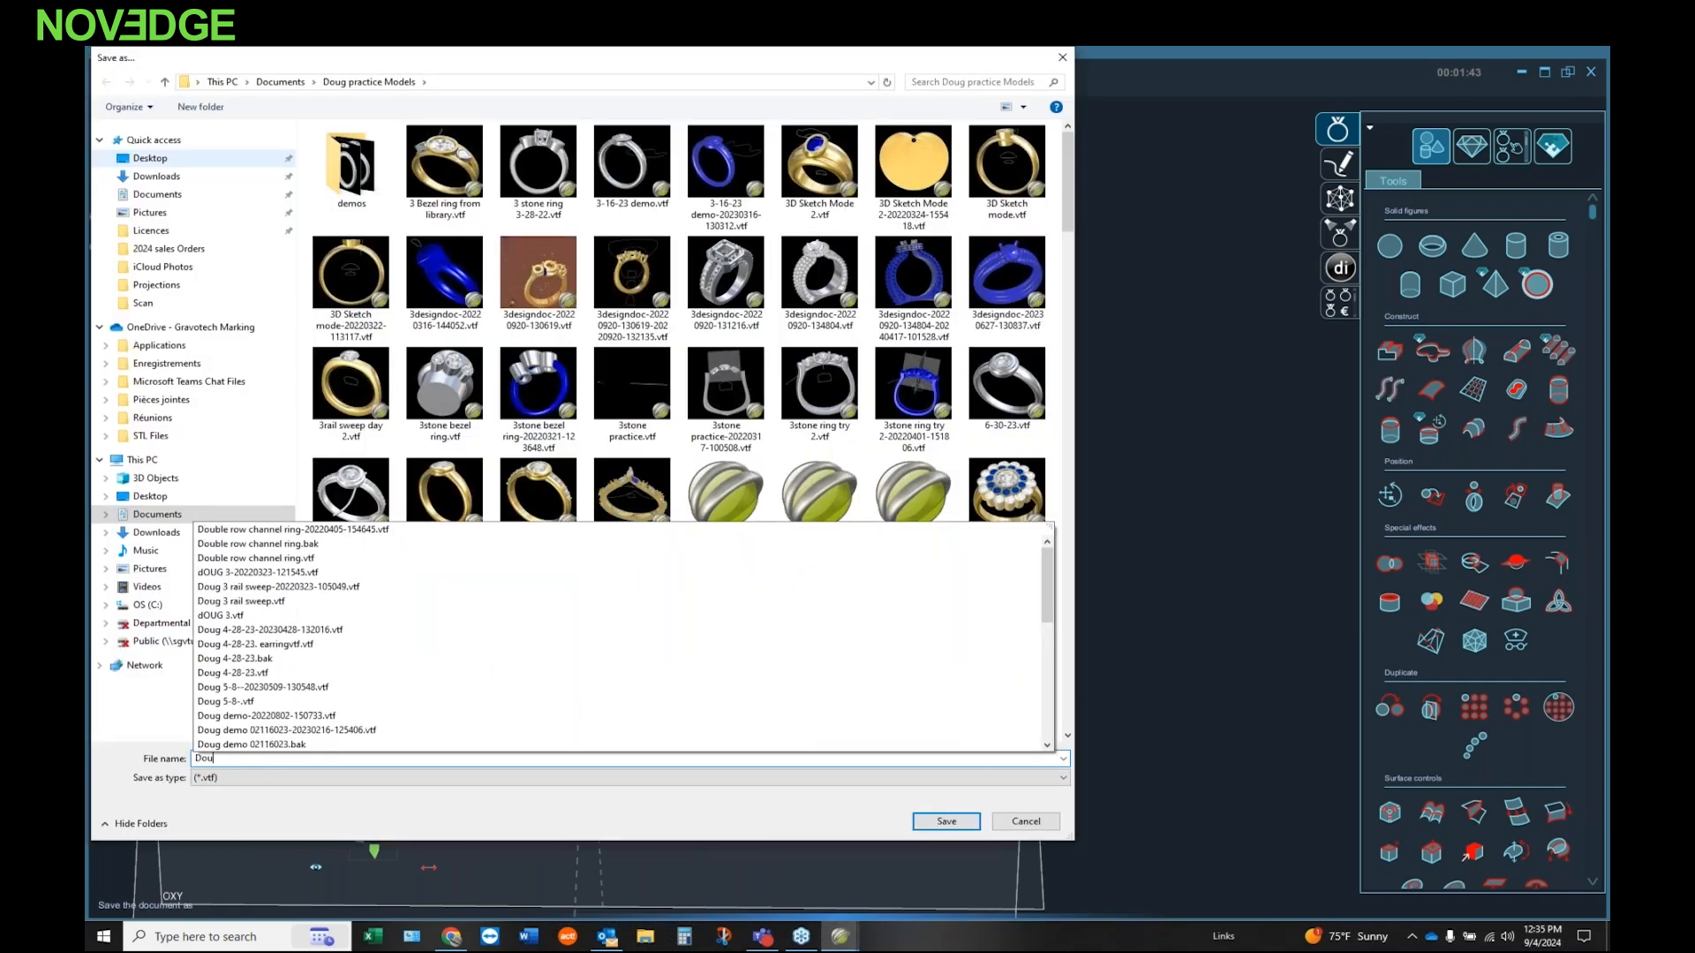
type("ng")
key("BackSpace")
key("BackSpace")
type("g demo ")
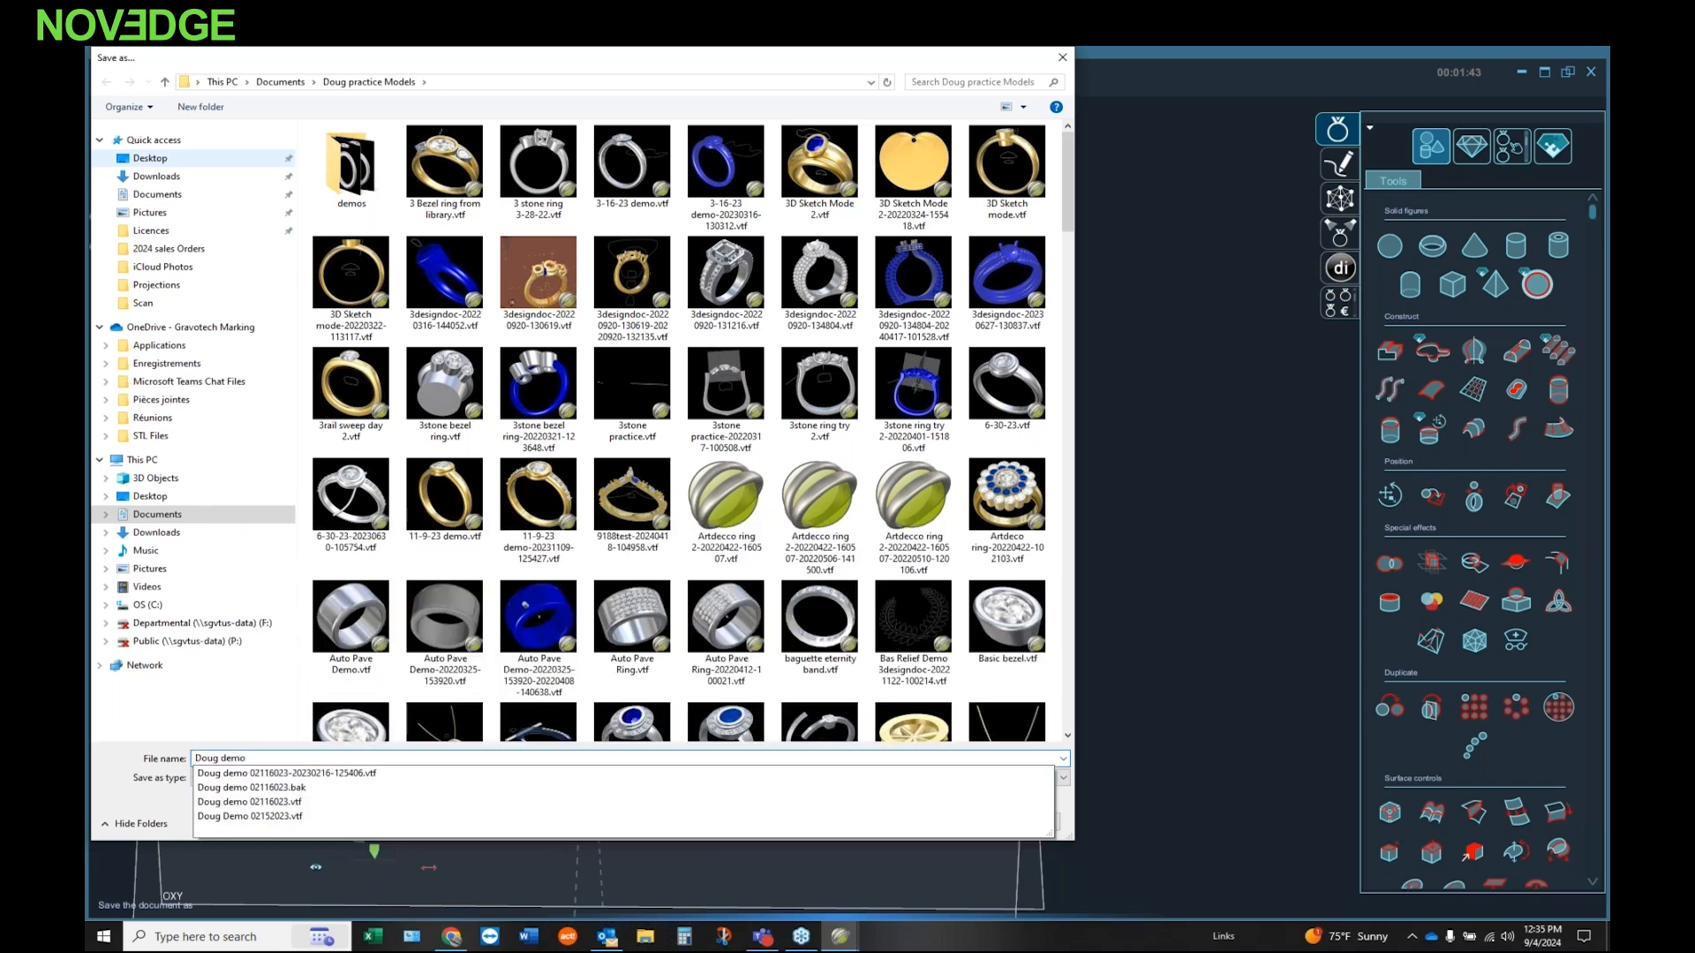
type("9424")
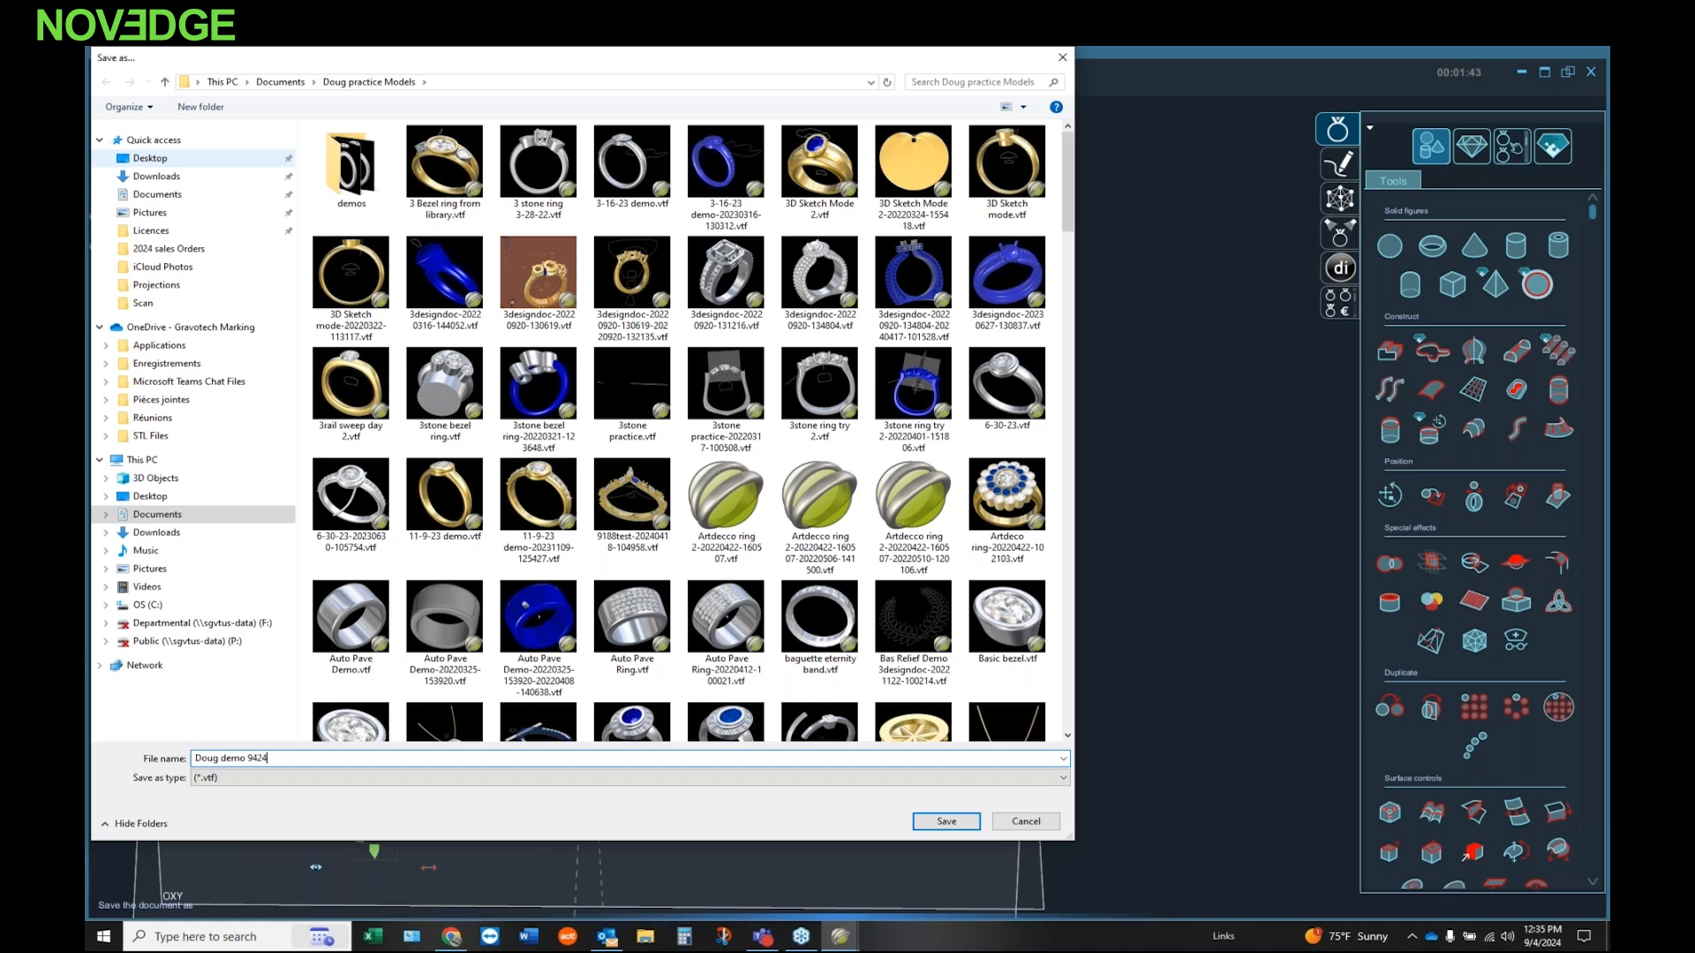
key("Return")
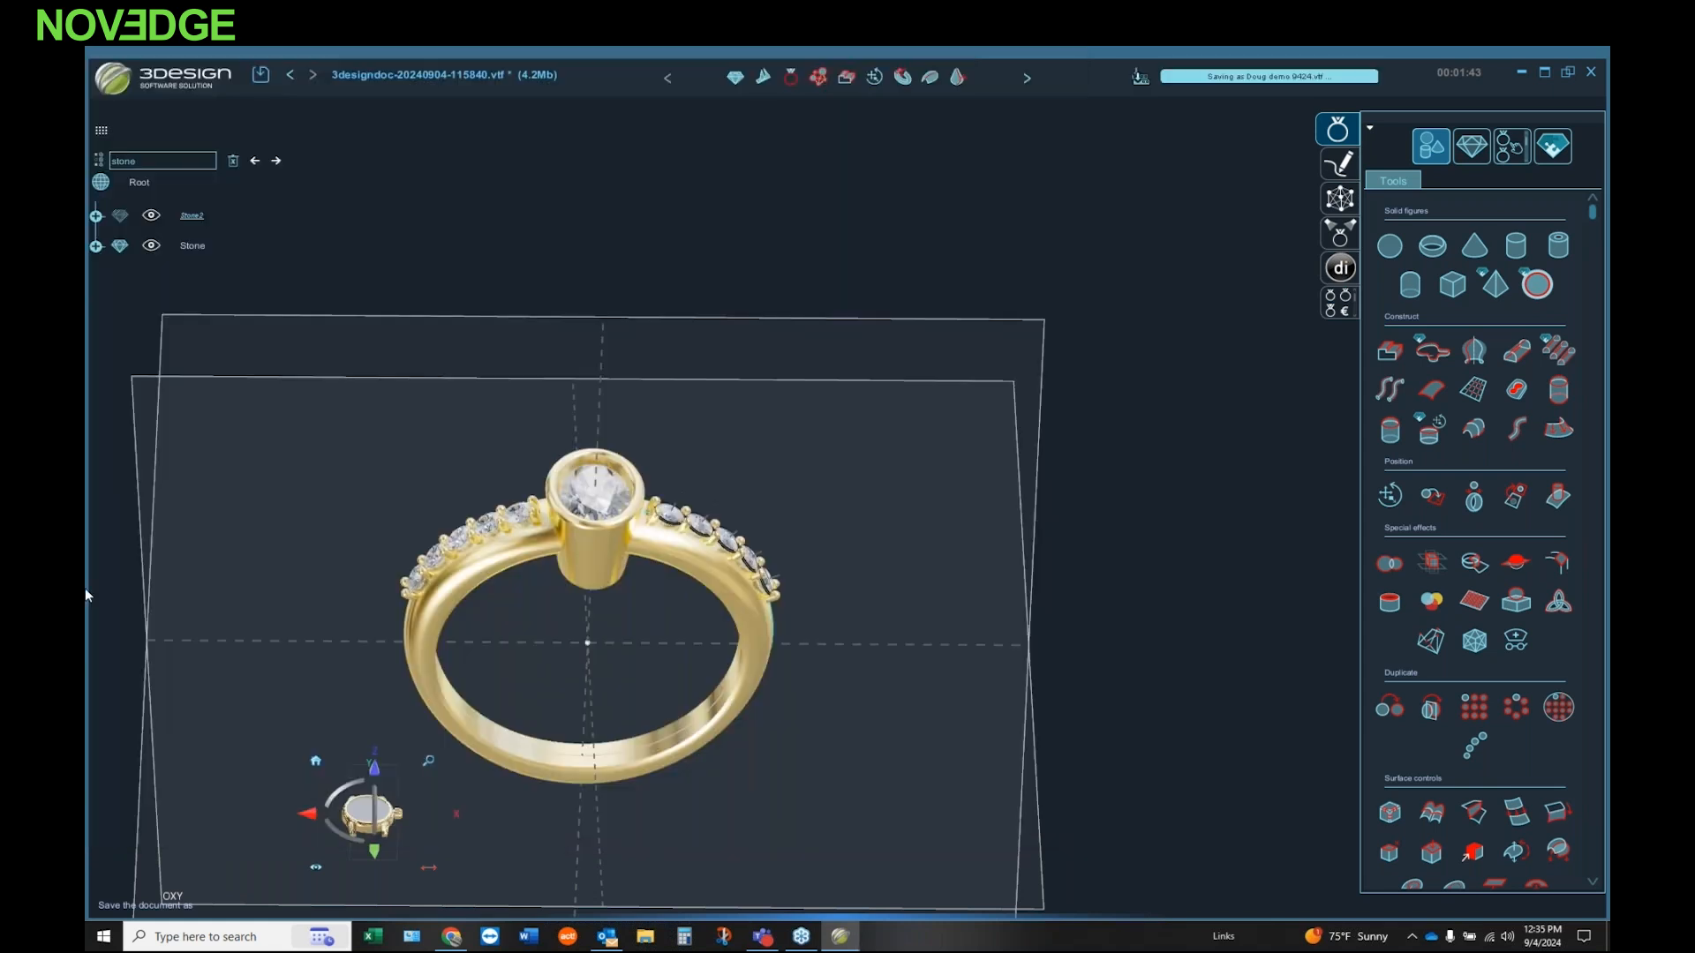
Step: Examine the whole ring with its round side stones and oval bezel from several angles, near and far
middle_click_drag(494, 756, 557, 583)
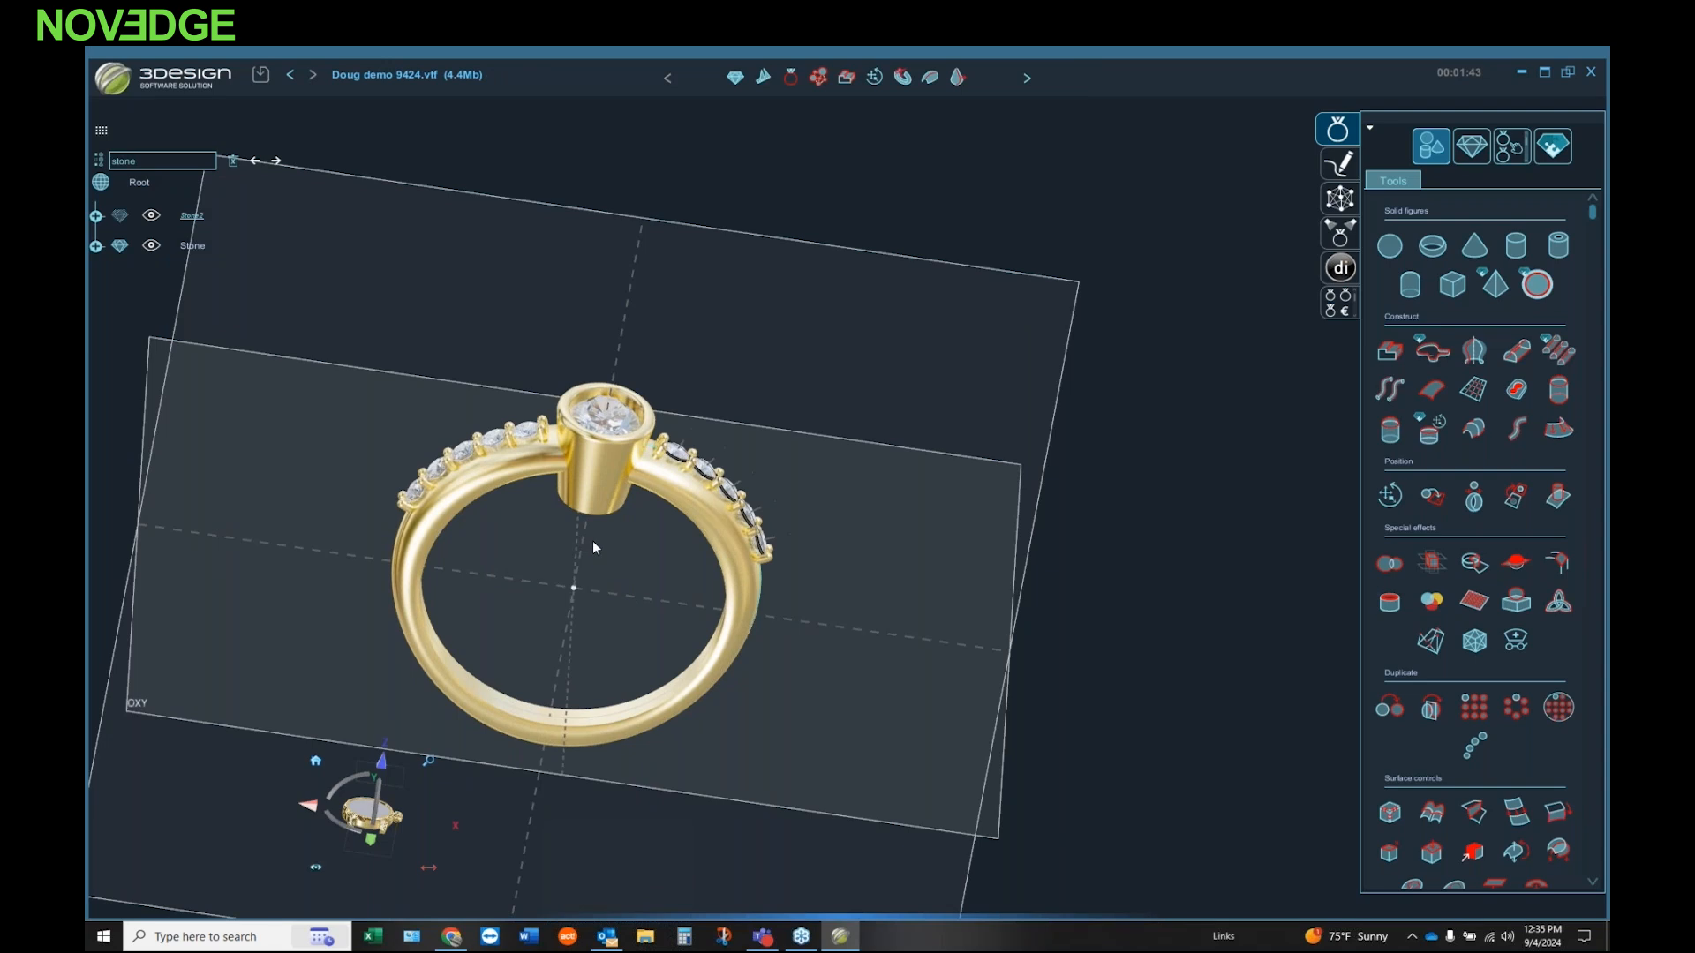
scroll(592, 540, "up", 3)
scroll(597, 528, "down", 3)
scroll(689, 477, "up", 1)
scroll(659, 461, "down", 1)
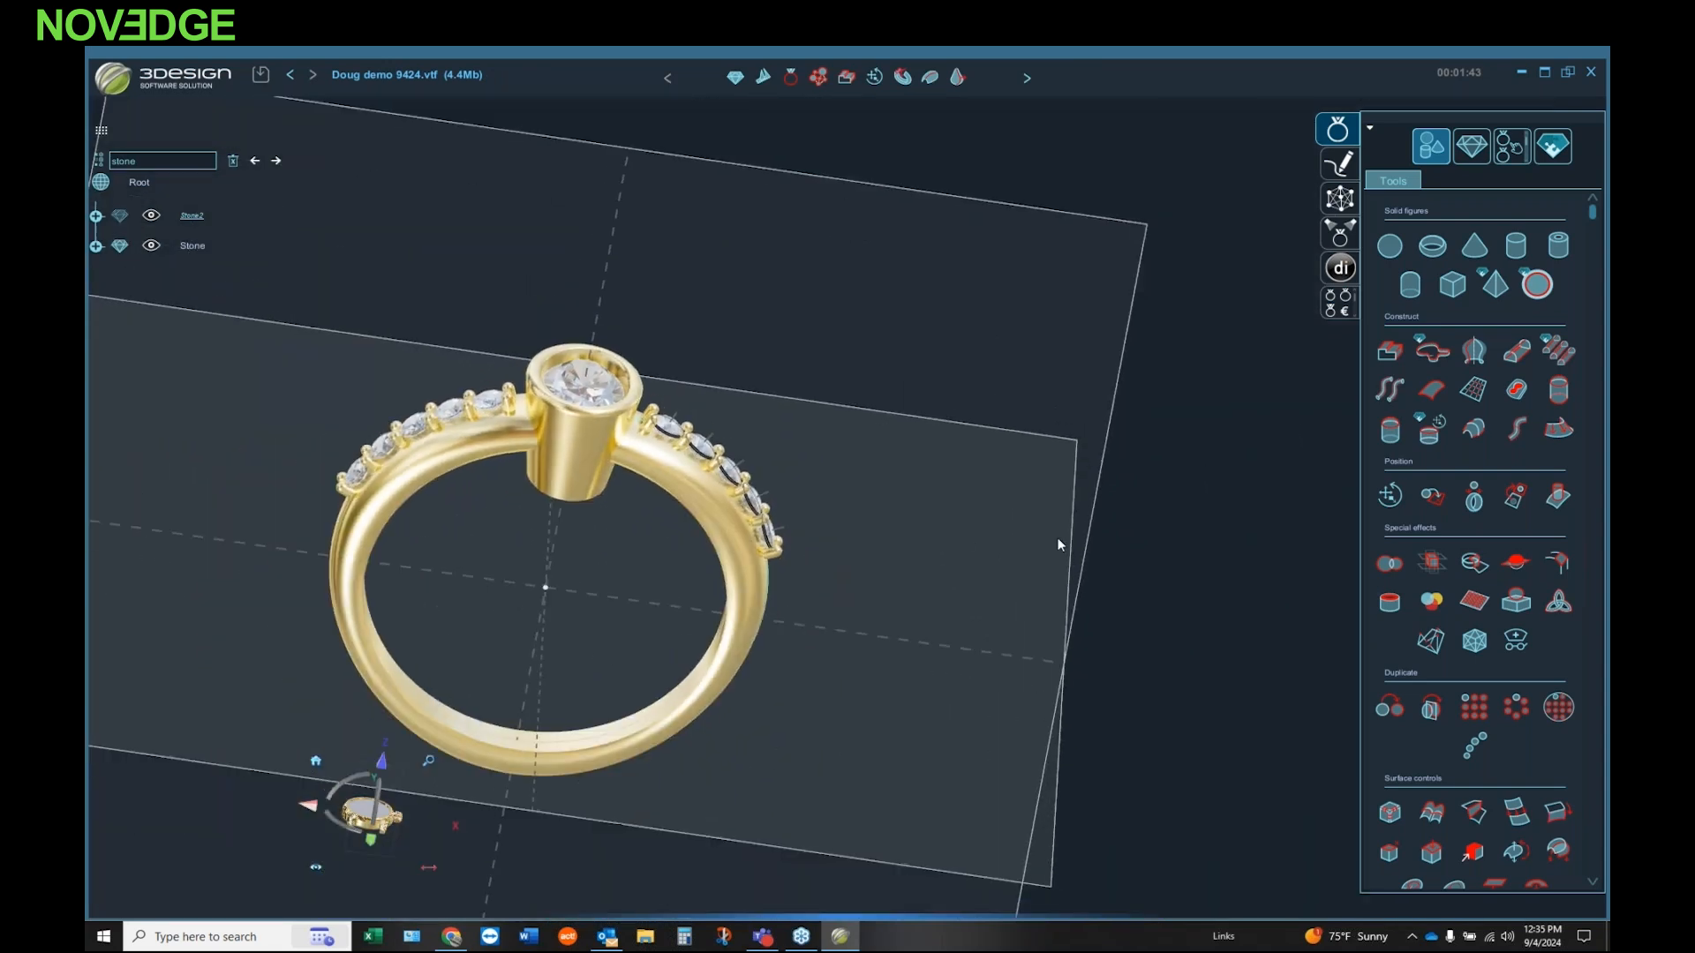
middle_click_drag(1058, 541, 633, 592)
scroll(653, 538, "up", 2)
scroll(662, 533, "down", 4)
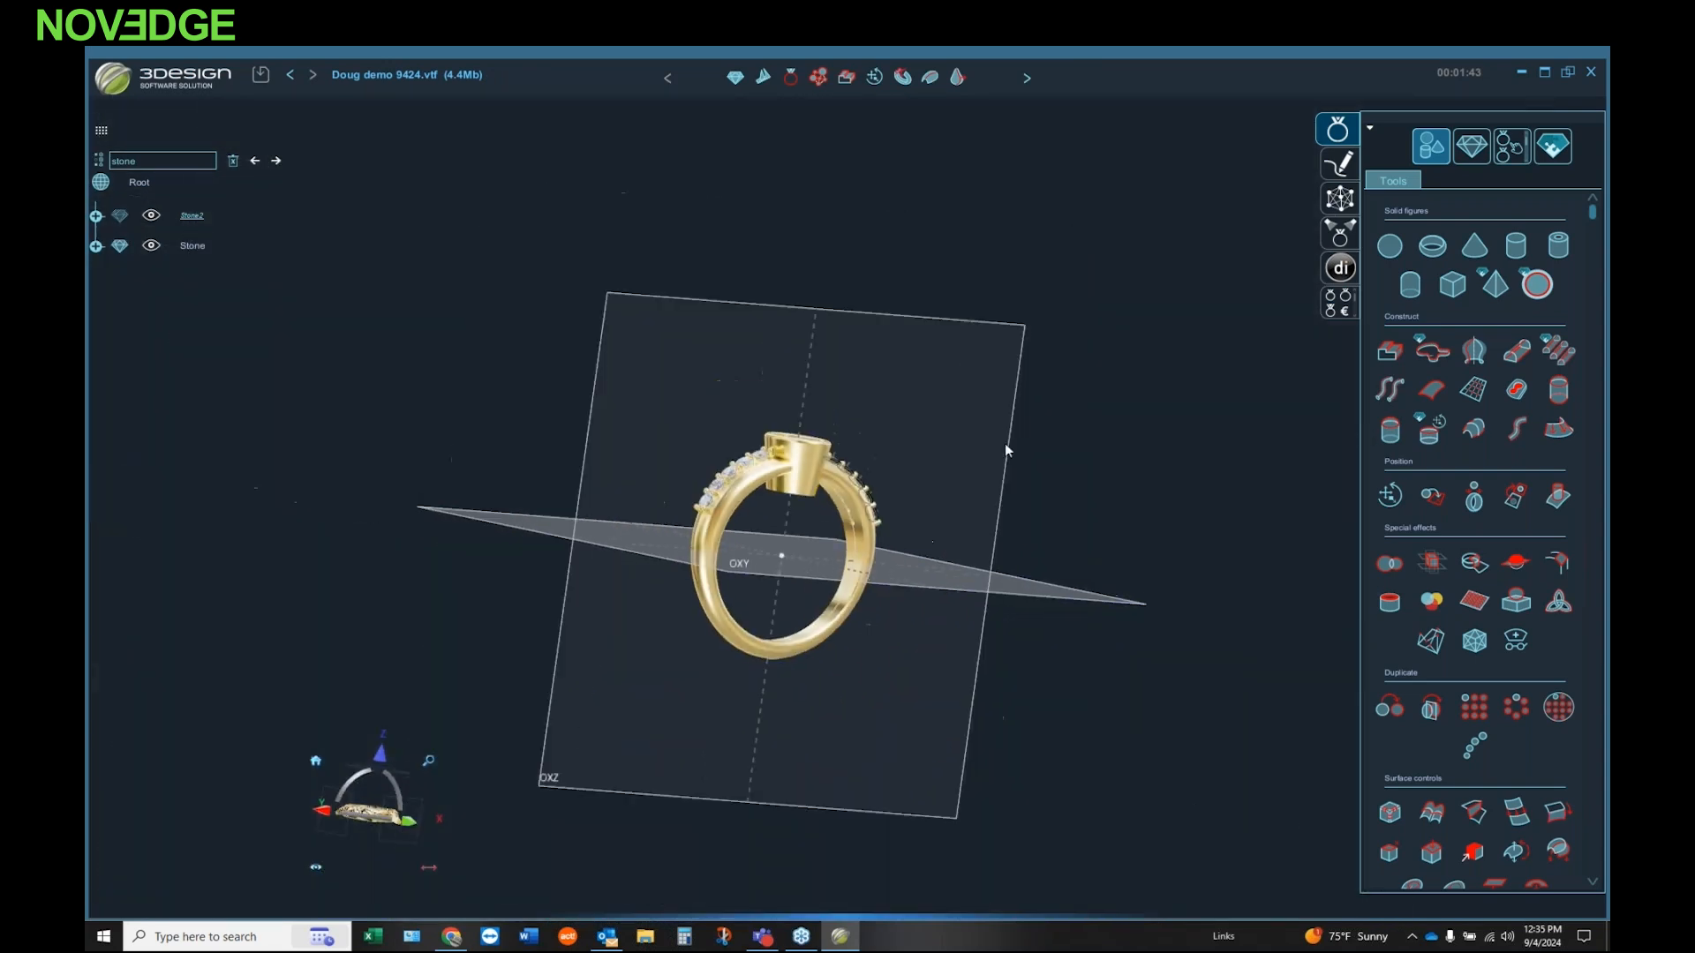
scroll(1005, 444, "up", 4)
scroll(1250, 496, "up", 2)
scroll(653, 593, "down", 7)
scroll(364, 620, "up", 1)
scroll(366, 618, "up", 2)
middle_click_drag(482, 607, 842, 481)
right_click_drag(842, 481, 942, 471)
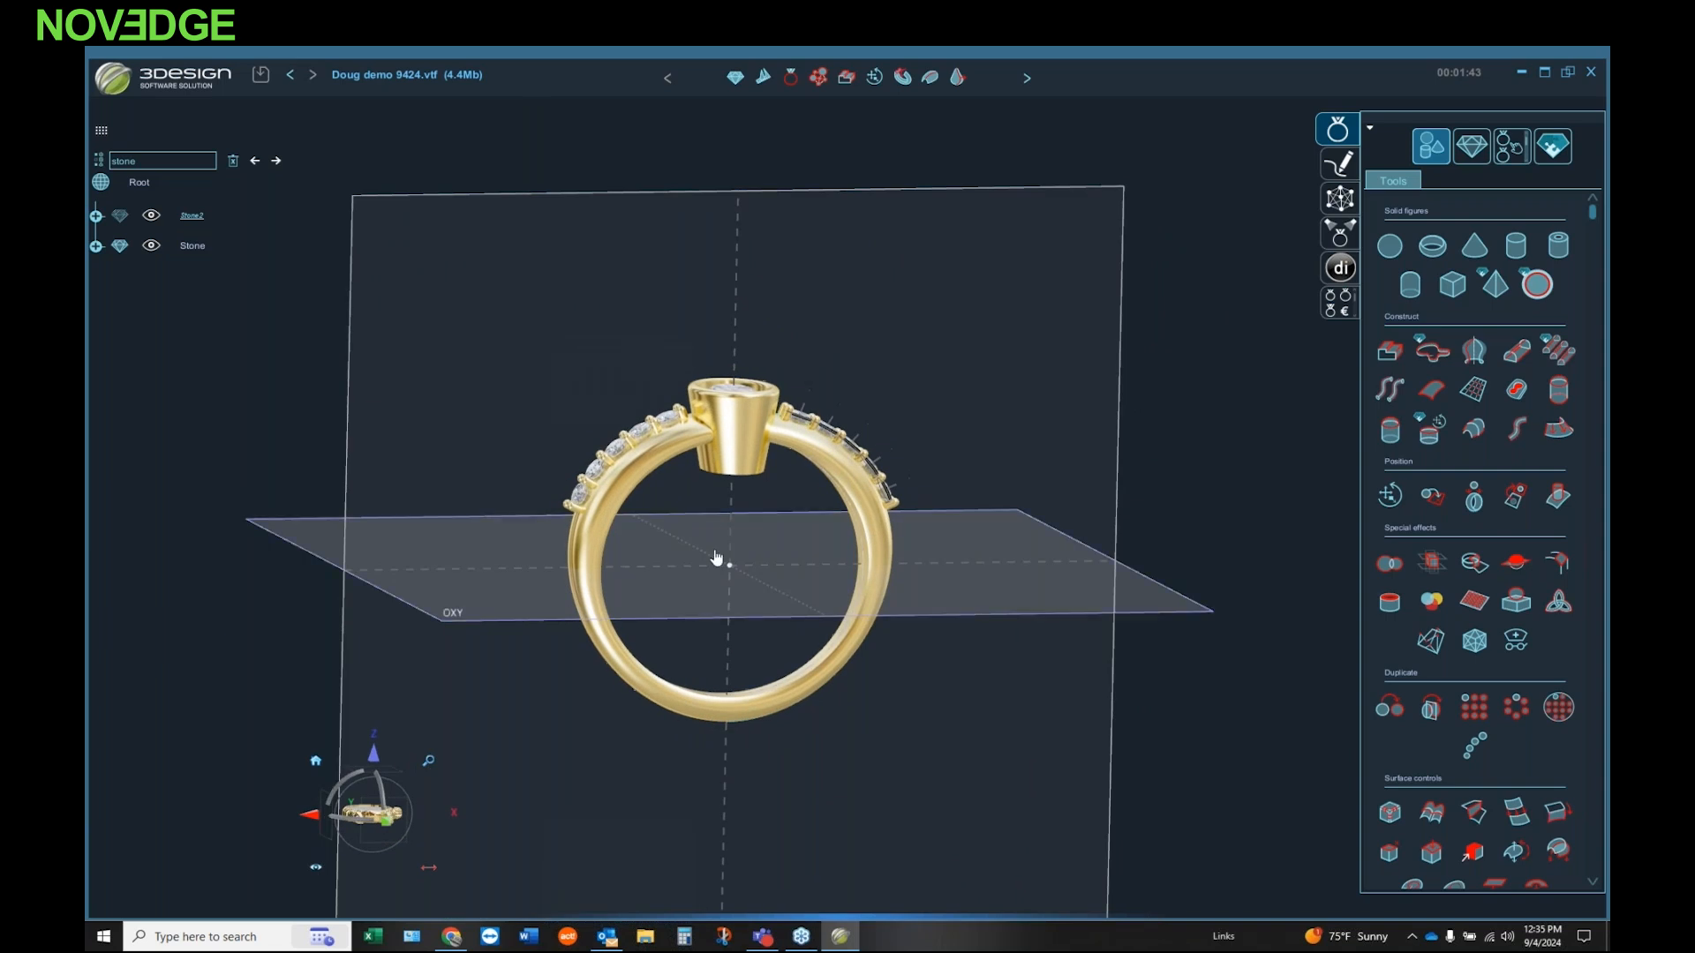
Step: Check the ring in the default isometric view and in the standard front, side and top views
left_click(315, 761)
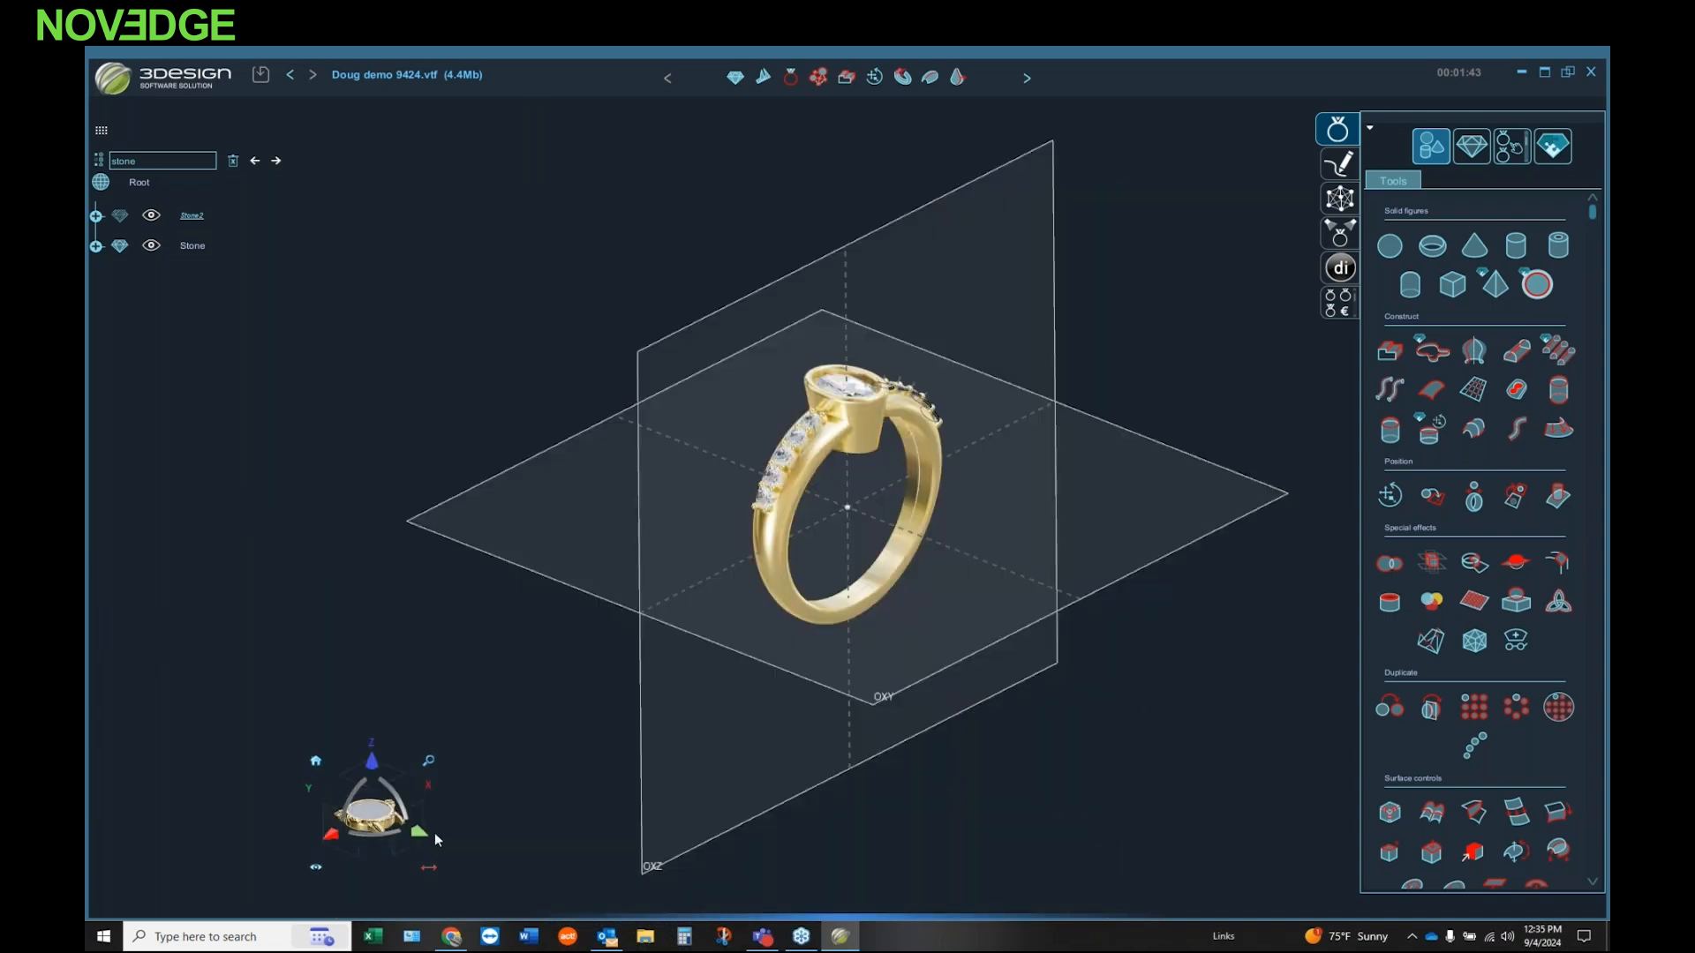
left_click(421, 834)
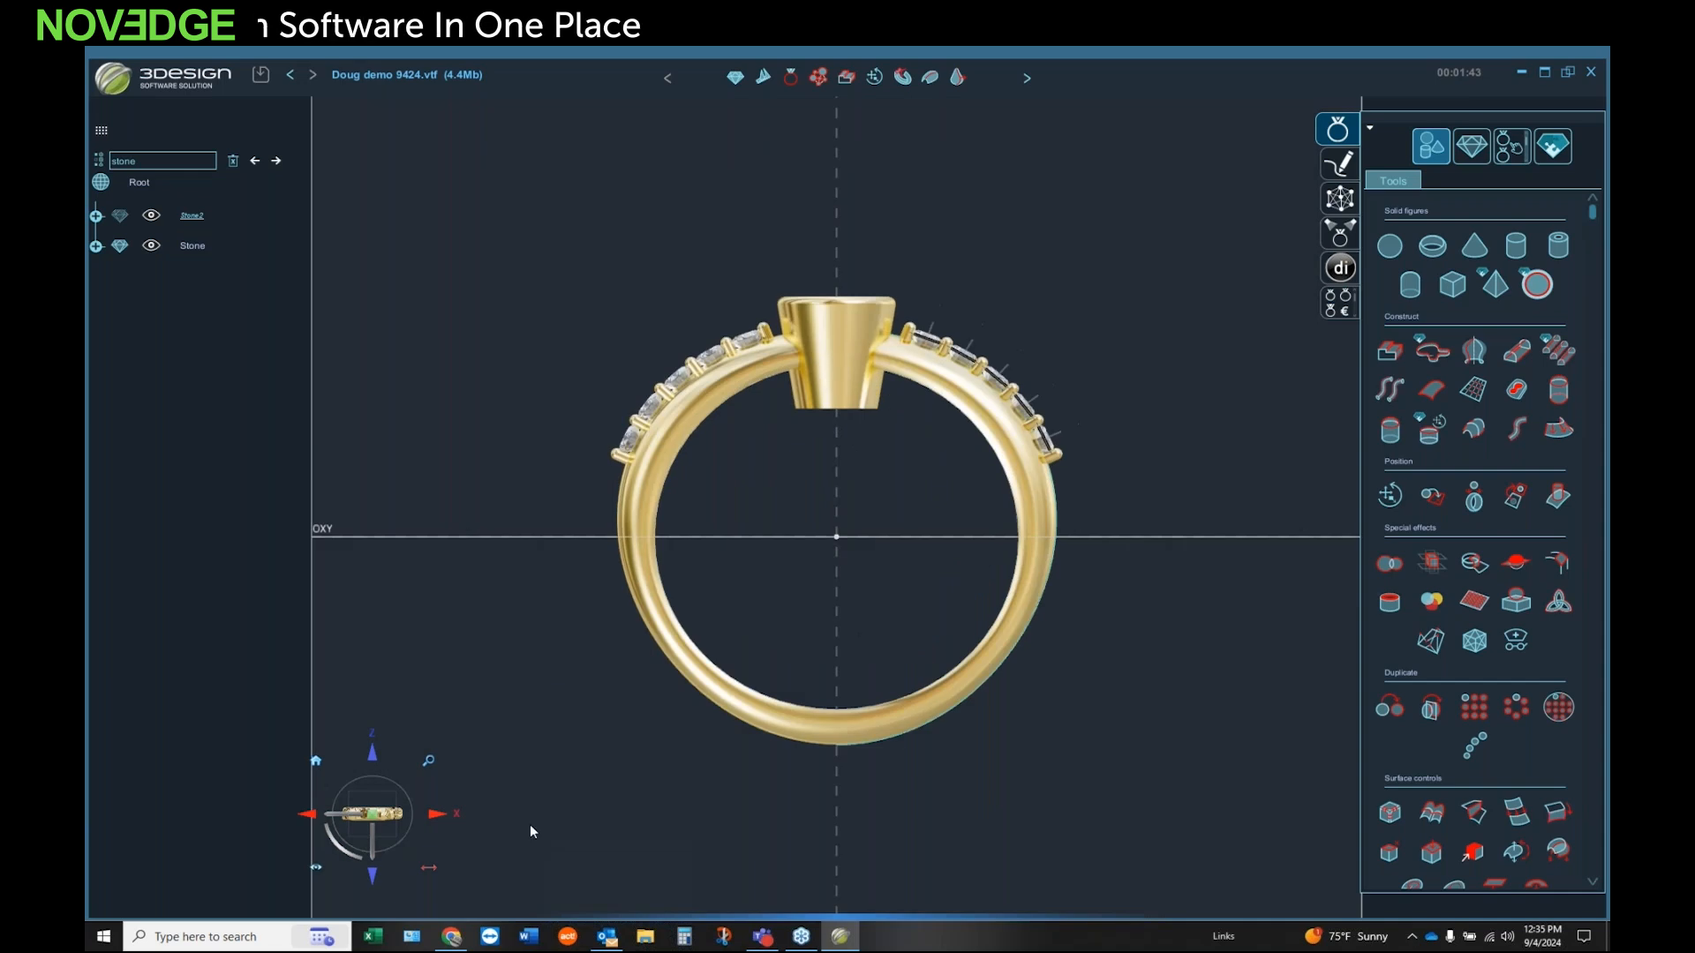
left_click(334, 826)
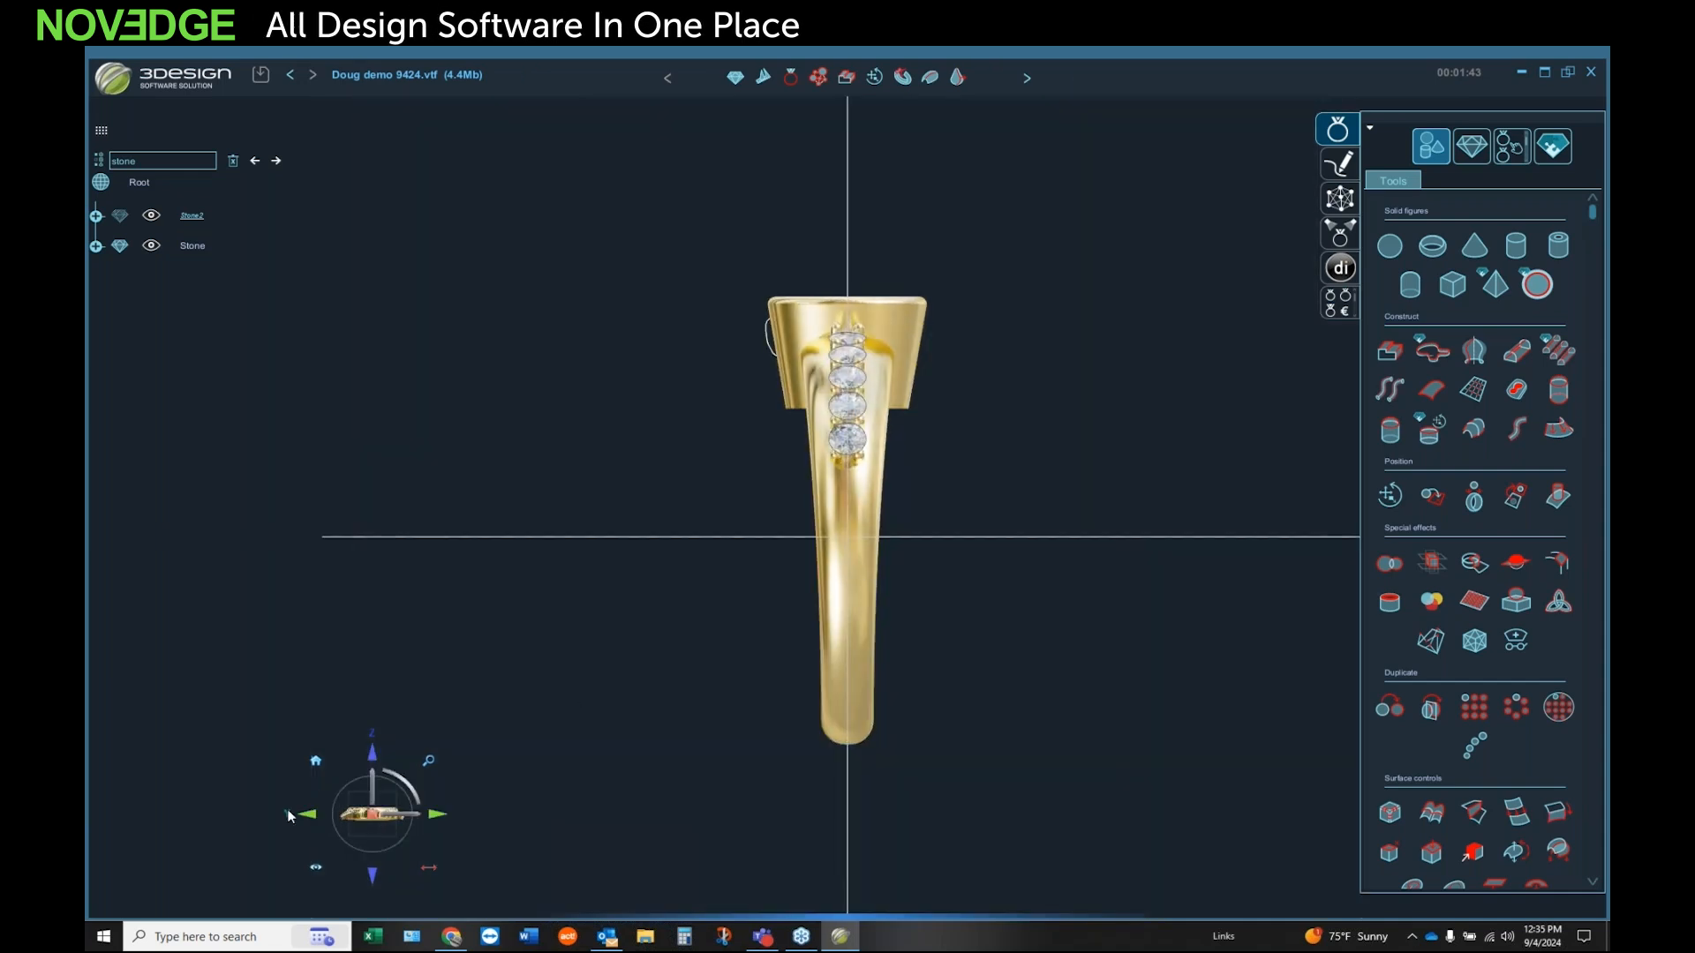
left_click(372, 754)
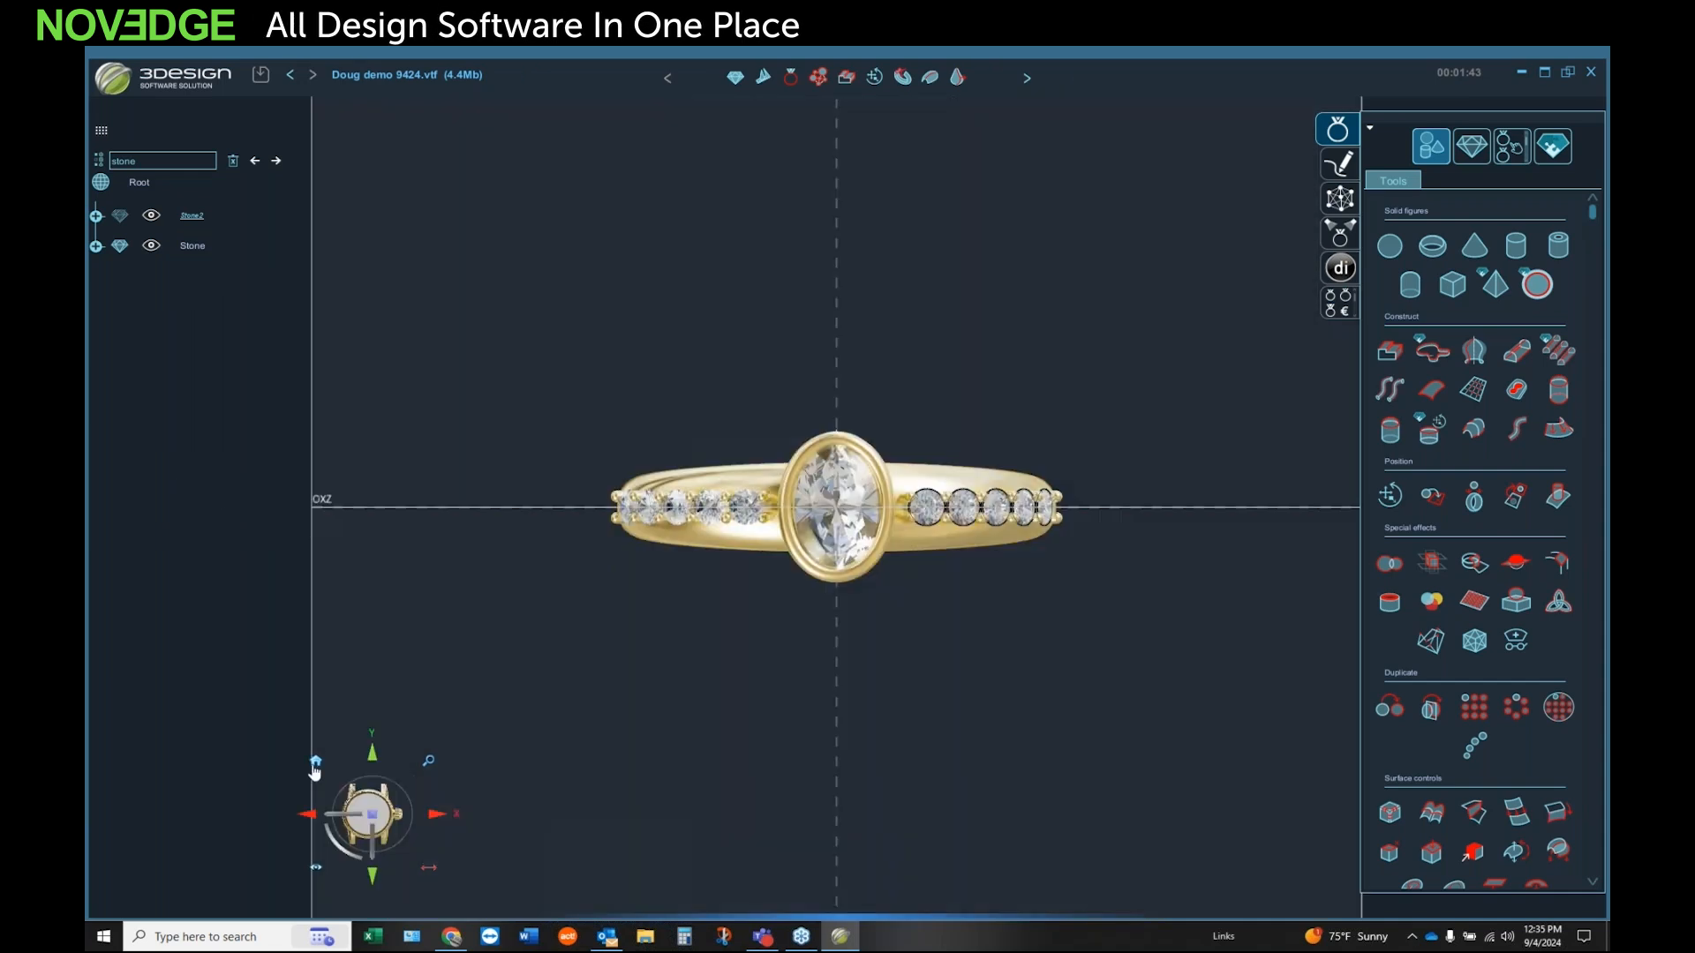
left_click(315, 761)
Step: Trim the combined band and bezel to finger size, using the Ring size builder to cut the bezel base that protrudes into the finger hole
middle_click_drag(918, 726, 712, 564)
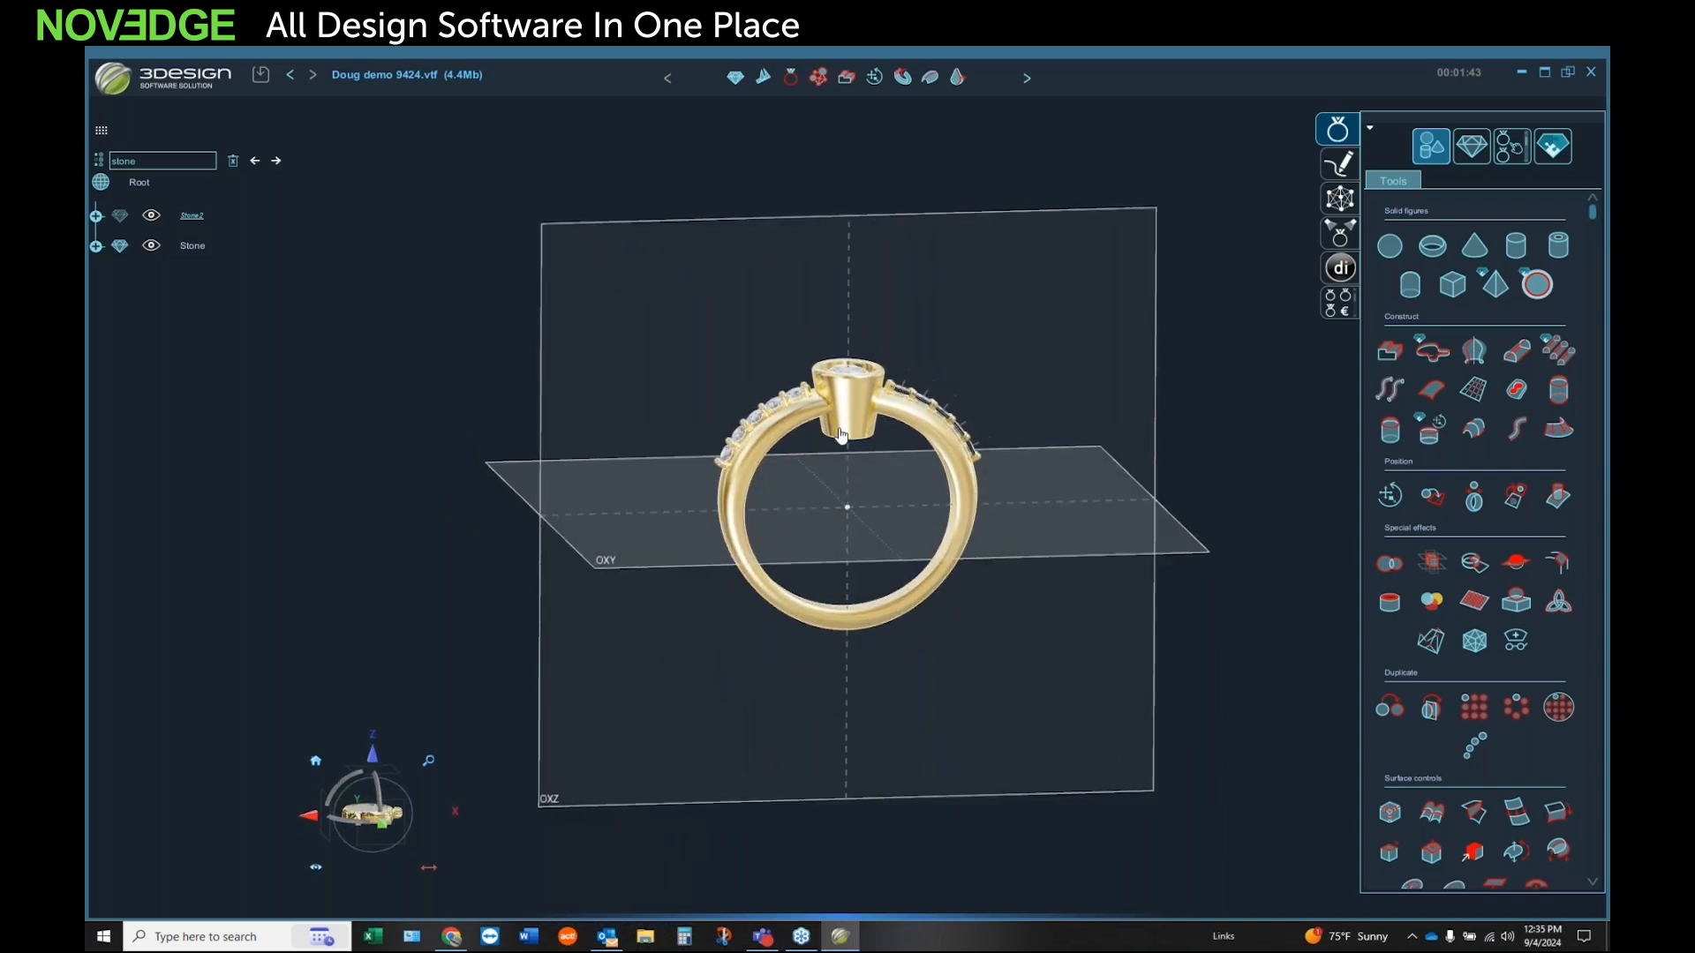
left_click(836, 431)
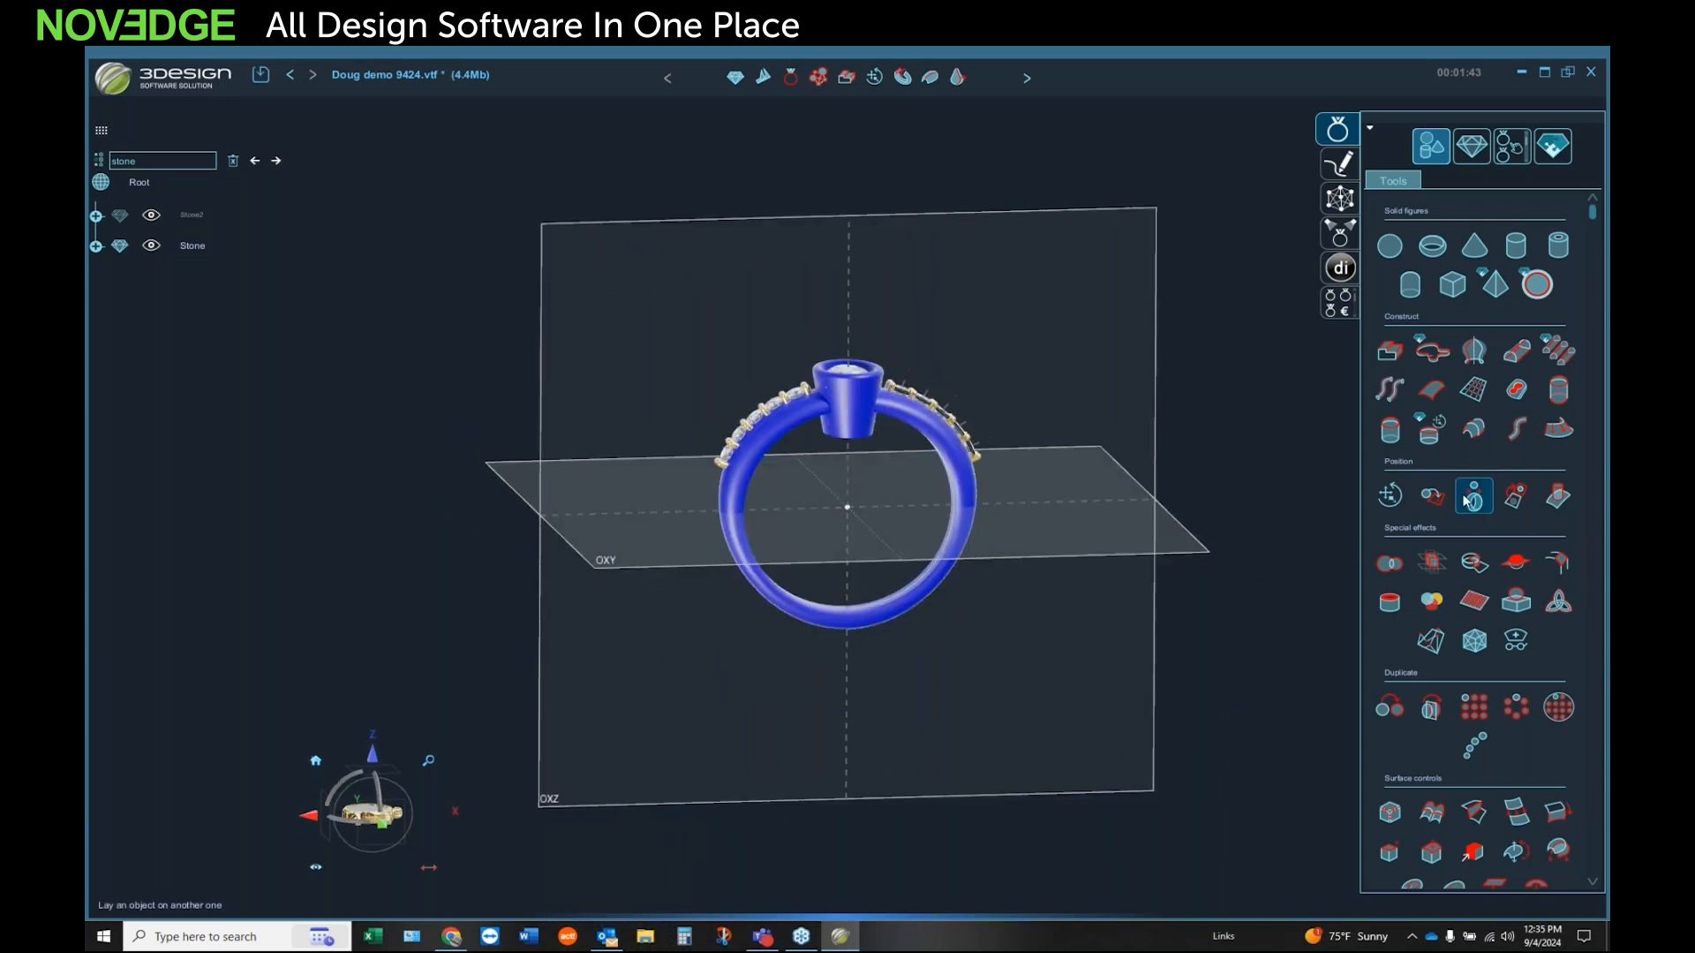
scroll(1481, 507, "down", 8)
left_click(1472, 145)
scroll(1389, 600, "down", 1)
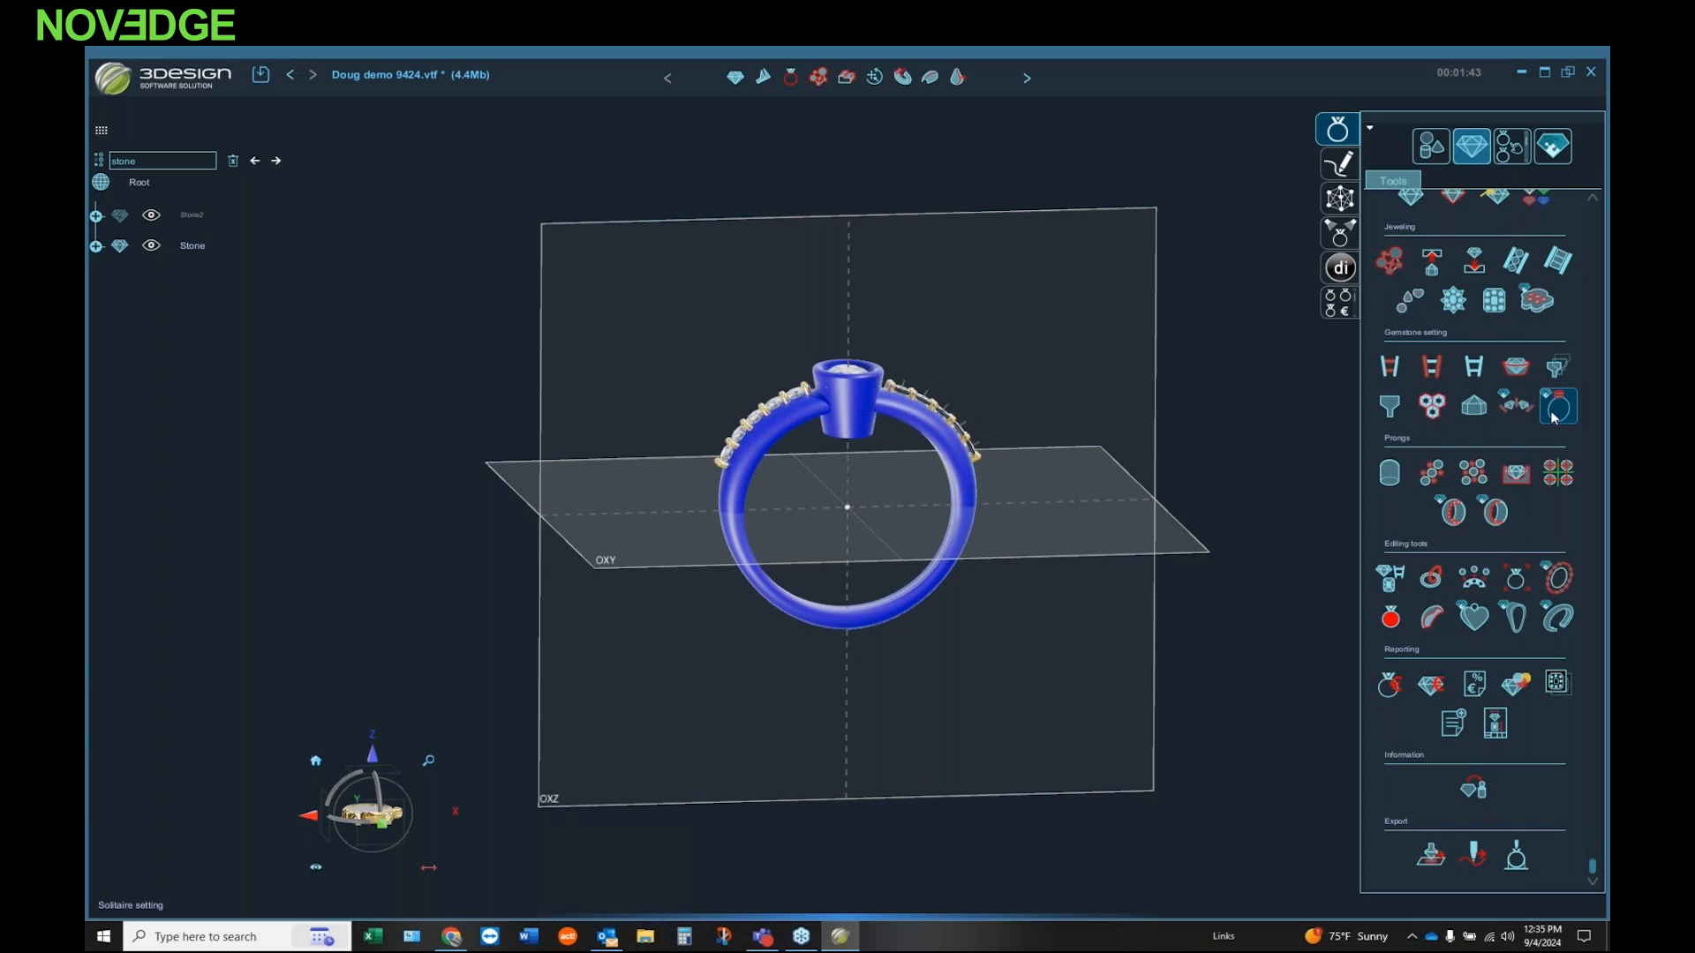
left_click(1390, 618)
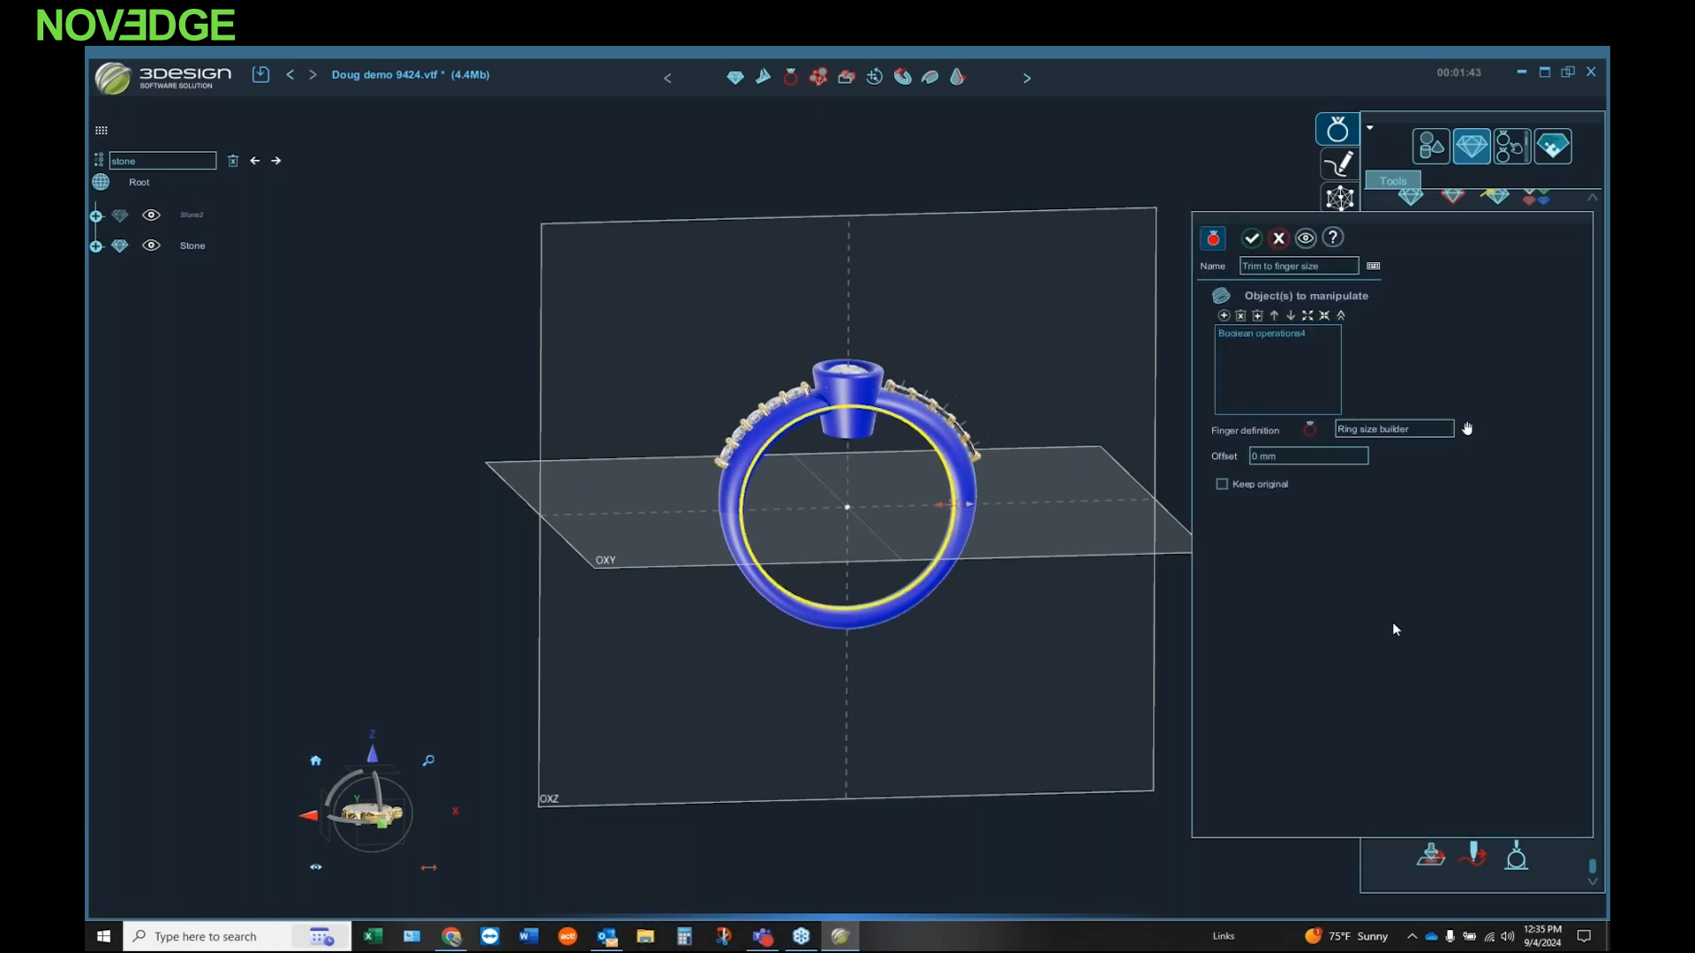
left_click(1252, 238)
middle_click_drag(1070, 553, 817, 584)
scroll(884, 556, "up", 3)
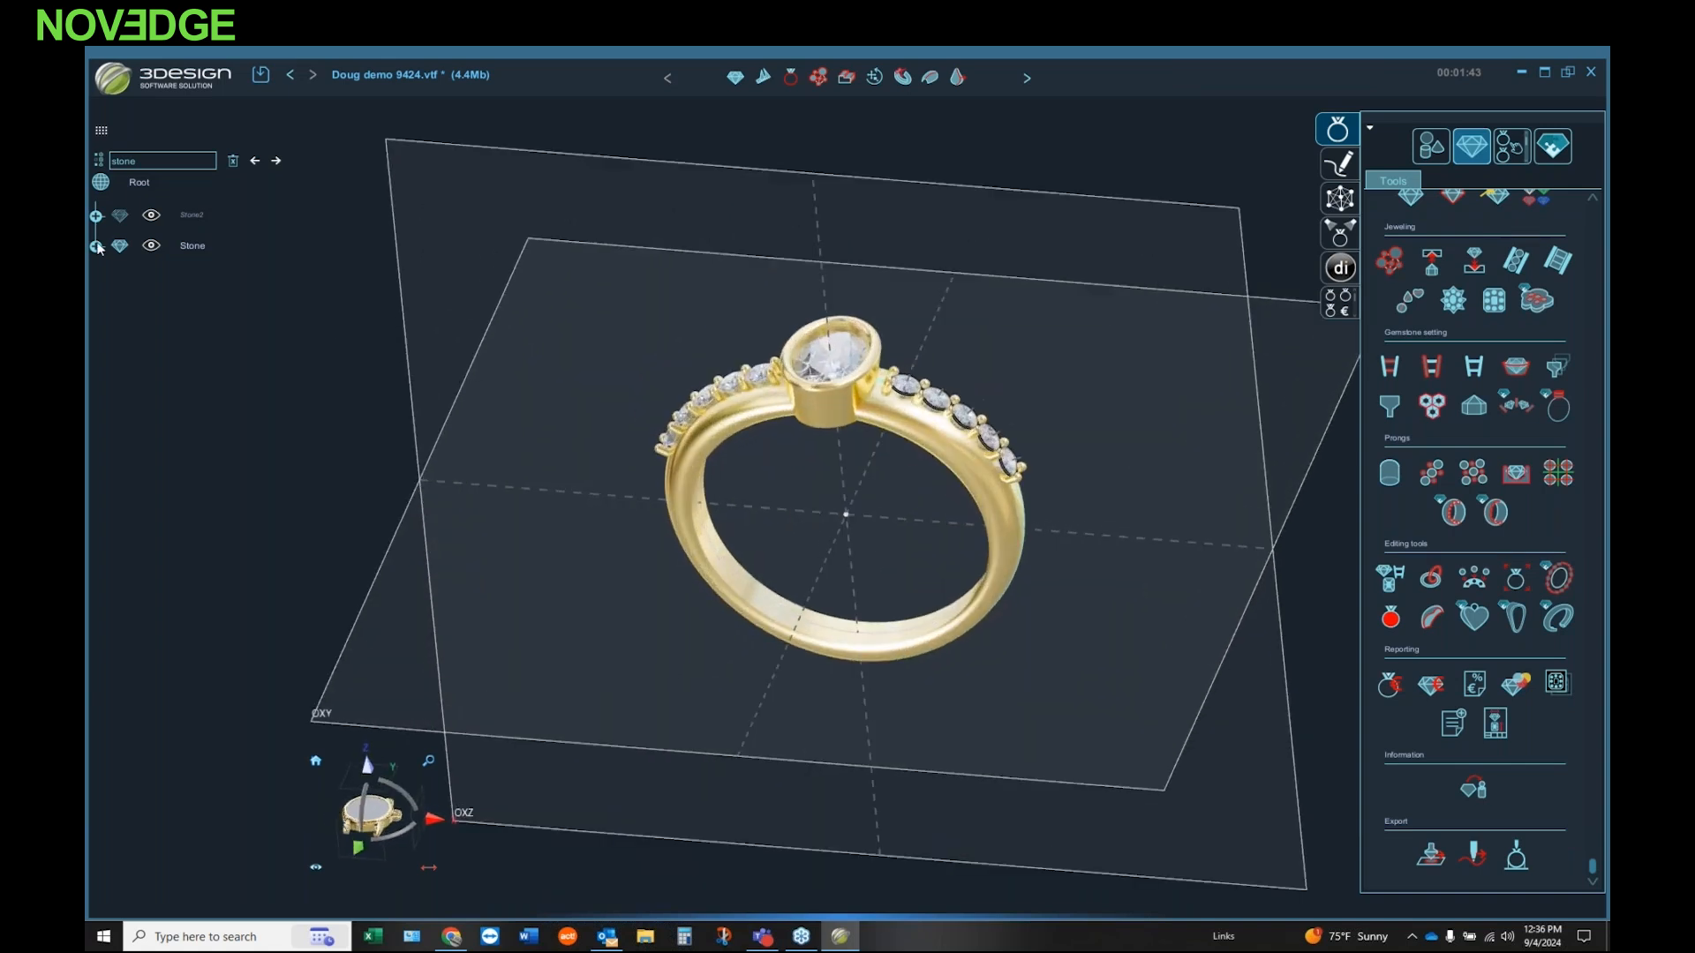
Step: Clear the search, set the Variable channel's stone depth to -0.2 mm according to the stone girdle and recompute the history
left_click(232, 161)
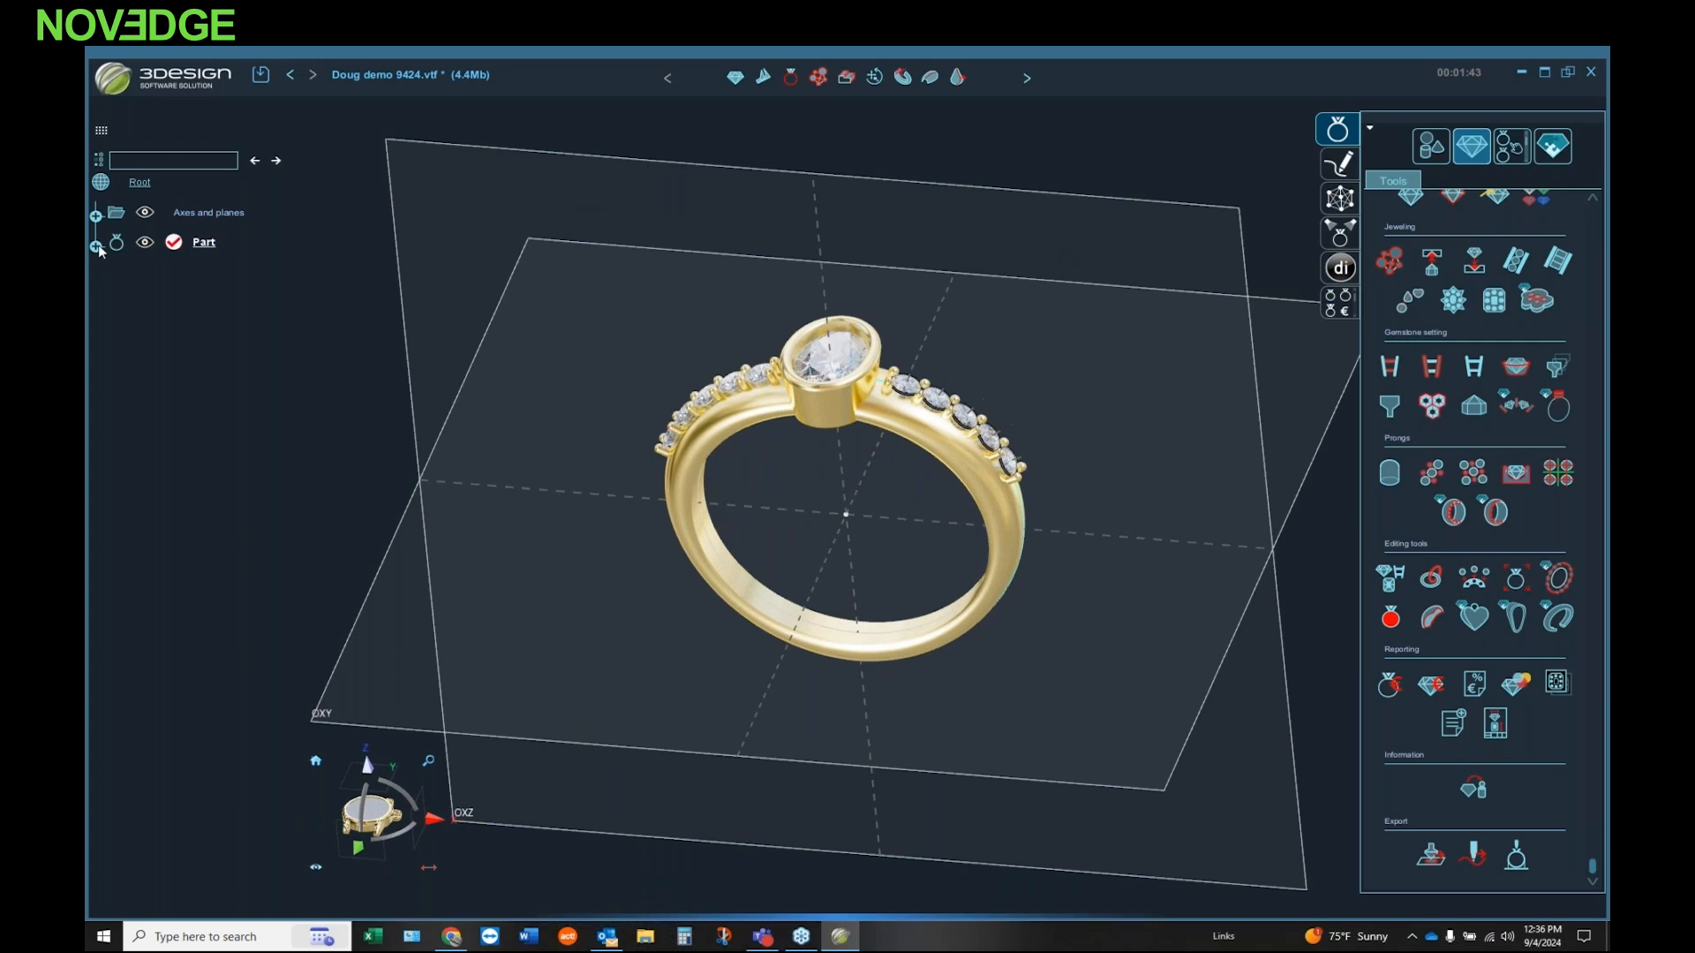
left_click(95, 245)
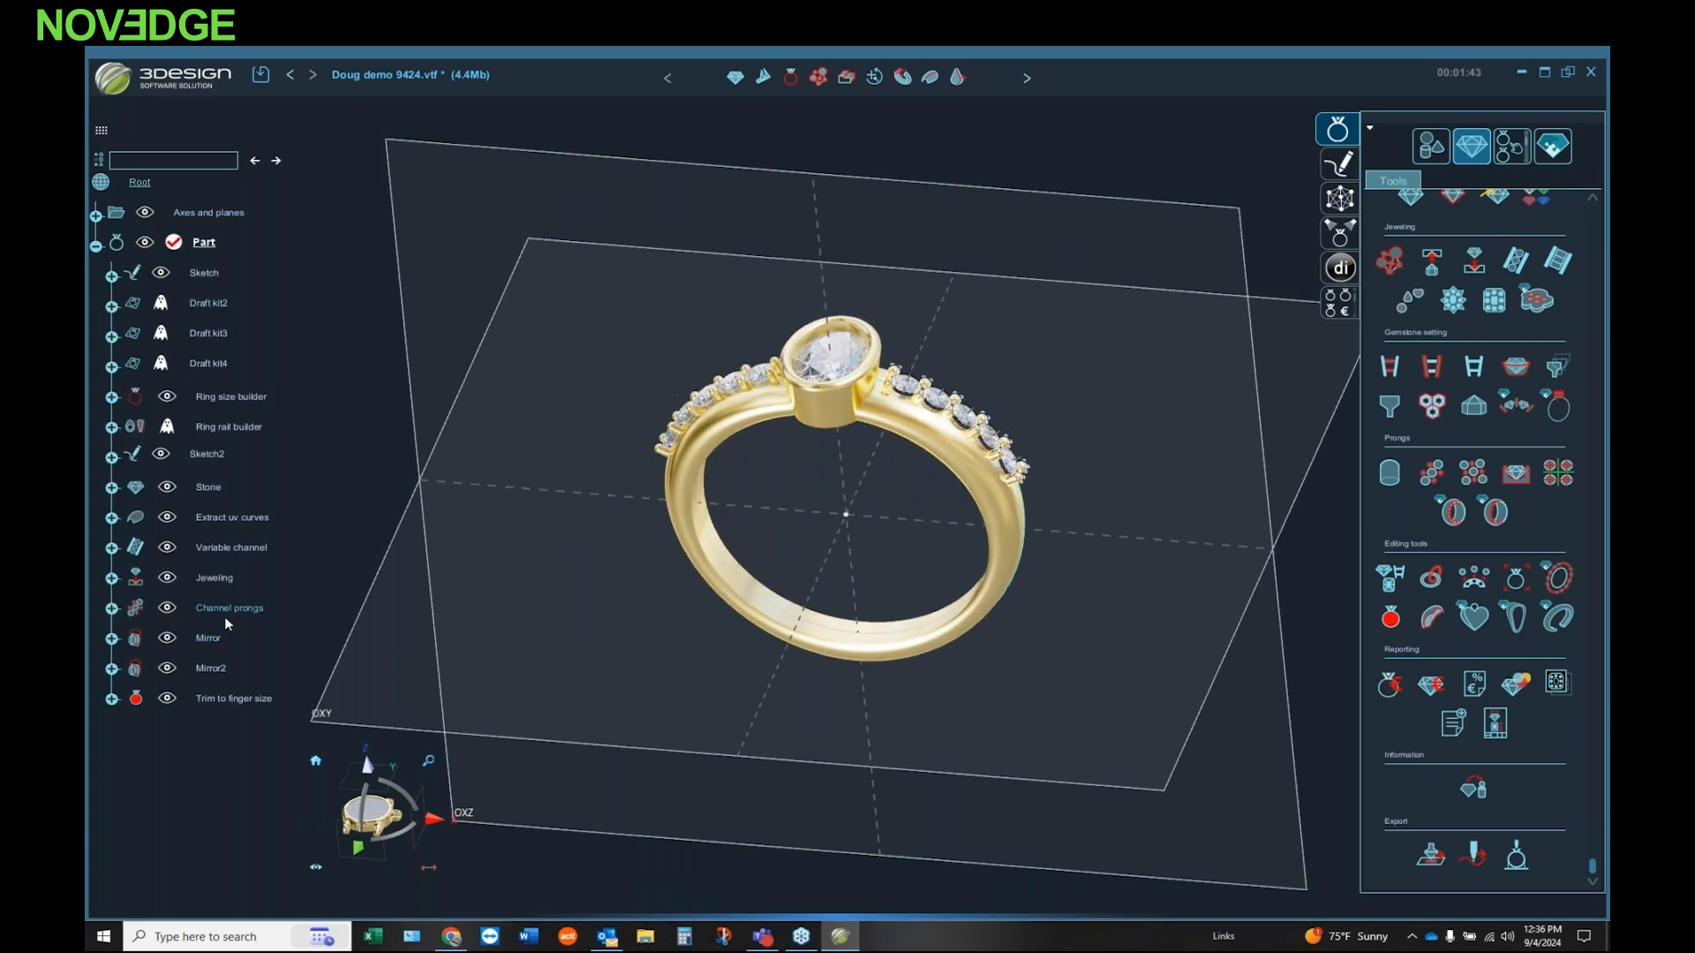
double_click(224, 547)
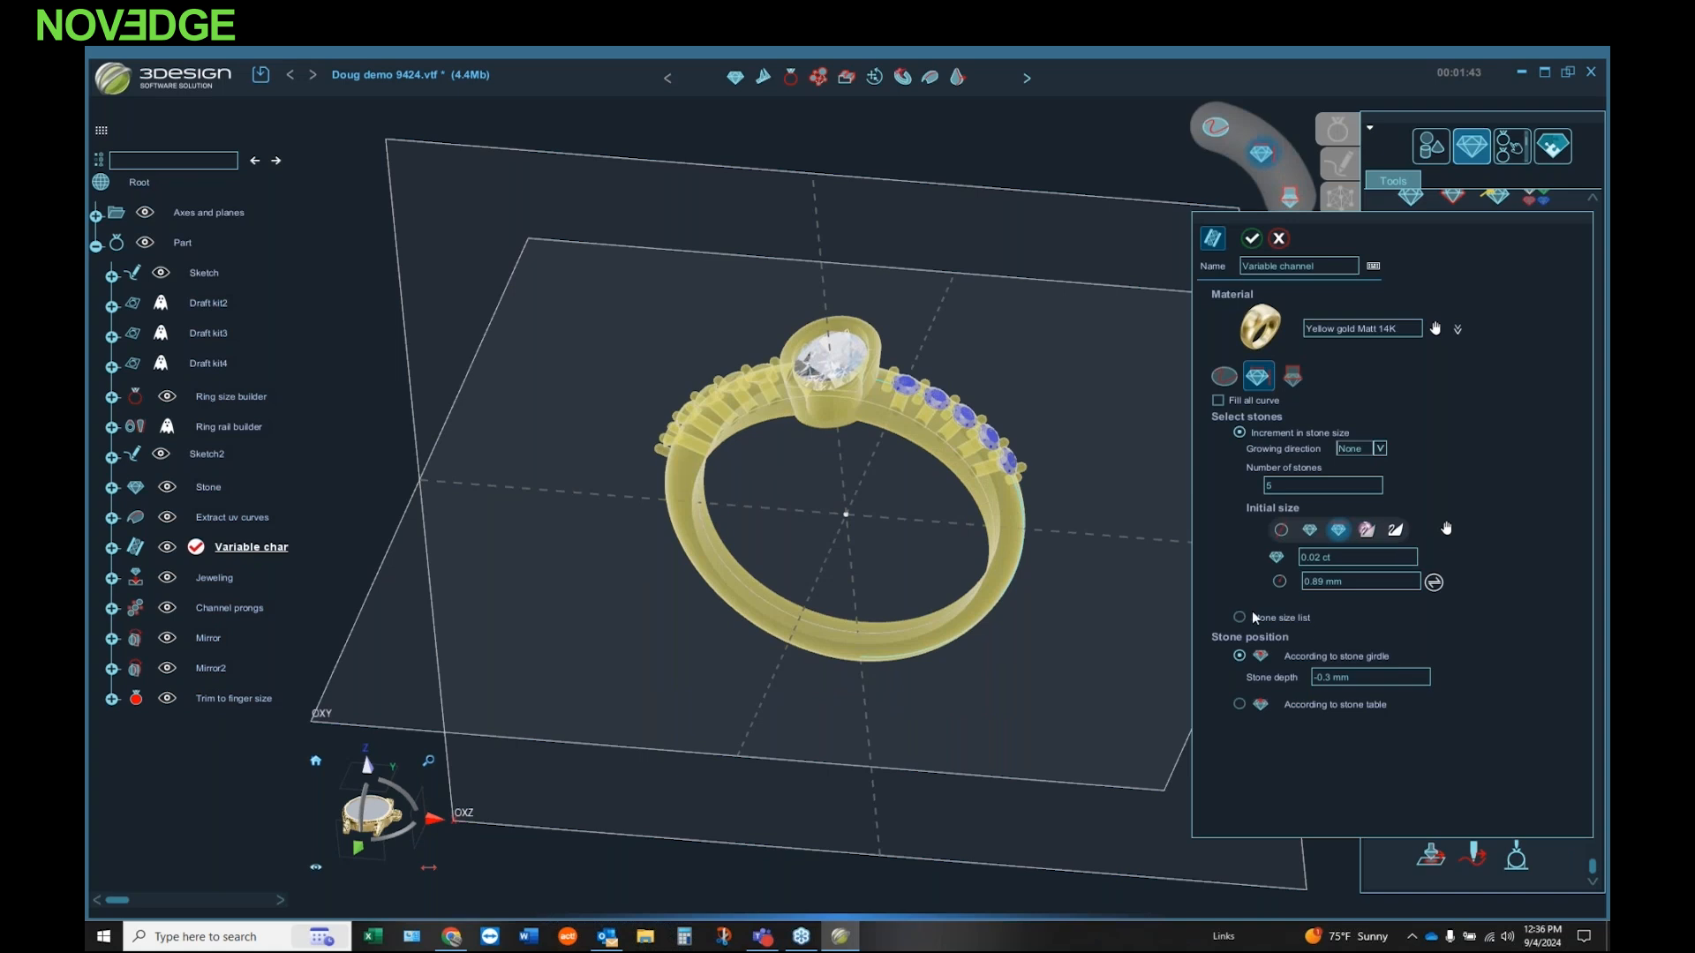
middle_click_drag(899, 505, 958, 372)
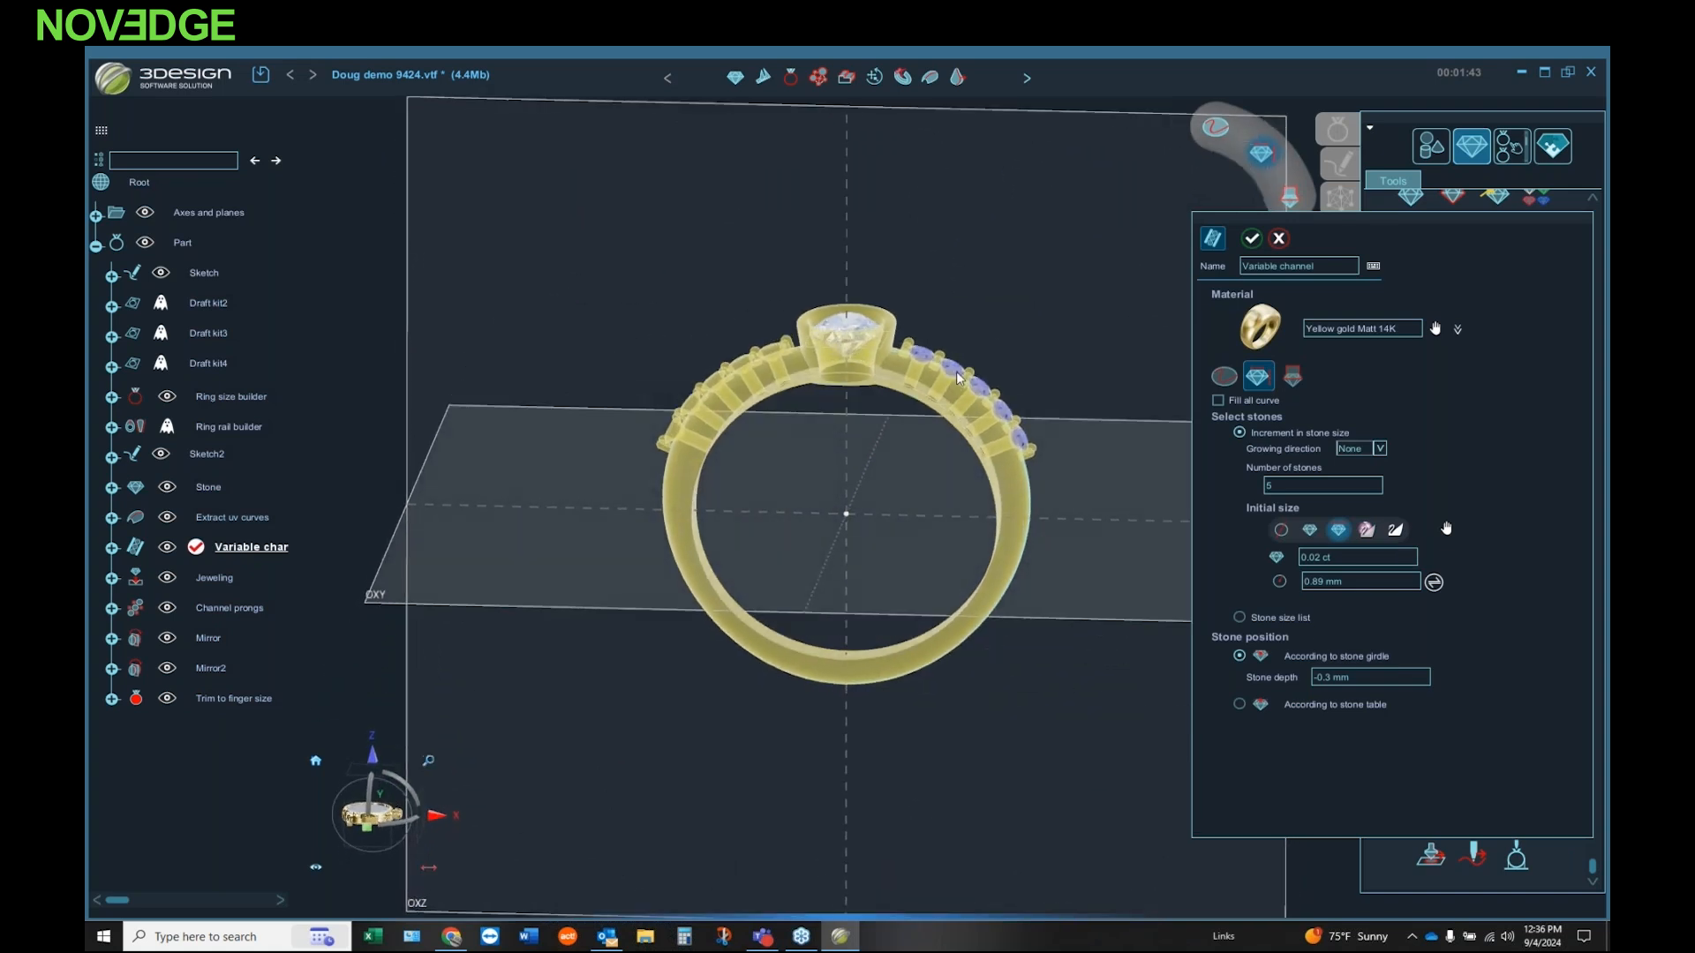
left_click(1365, 677)
scroll(1368, 674, "down", 1)
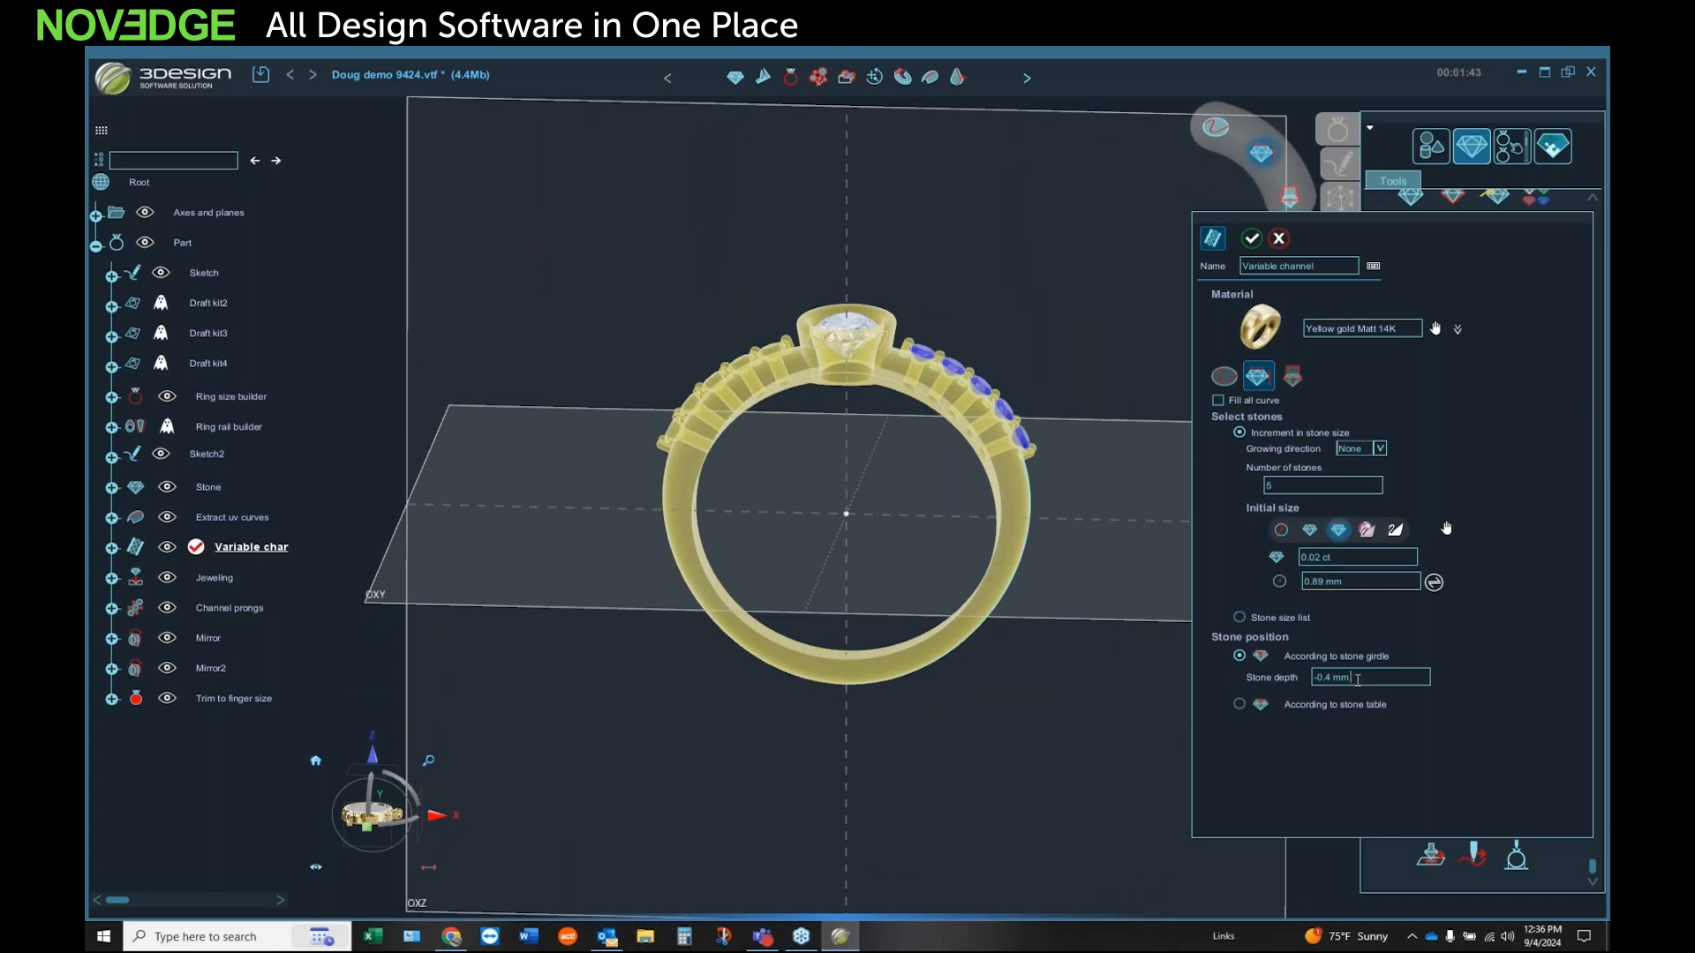
scroll(1357, 679, "up", 2)
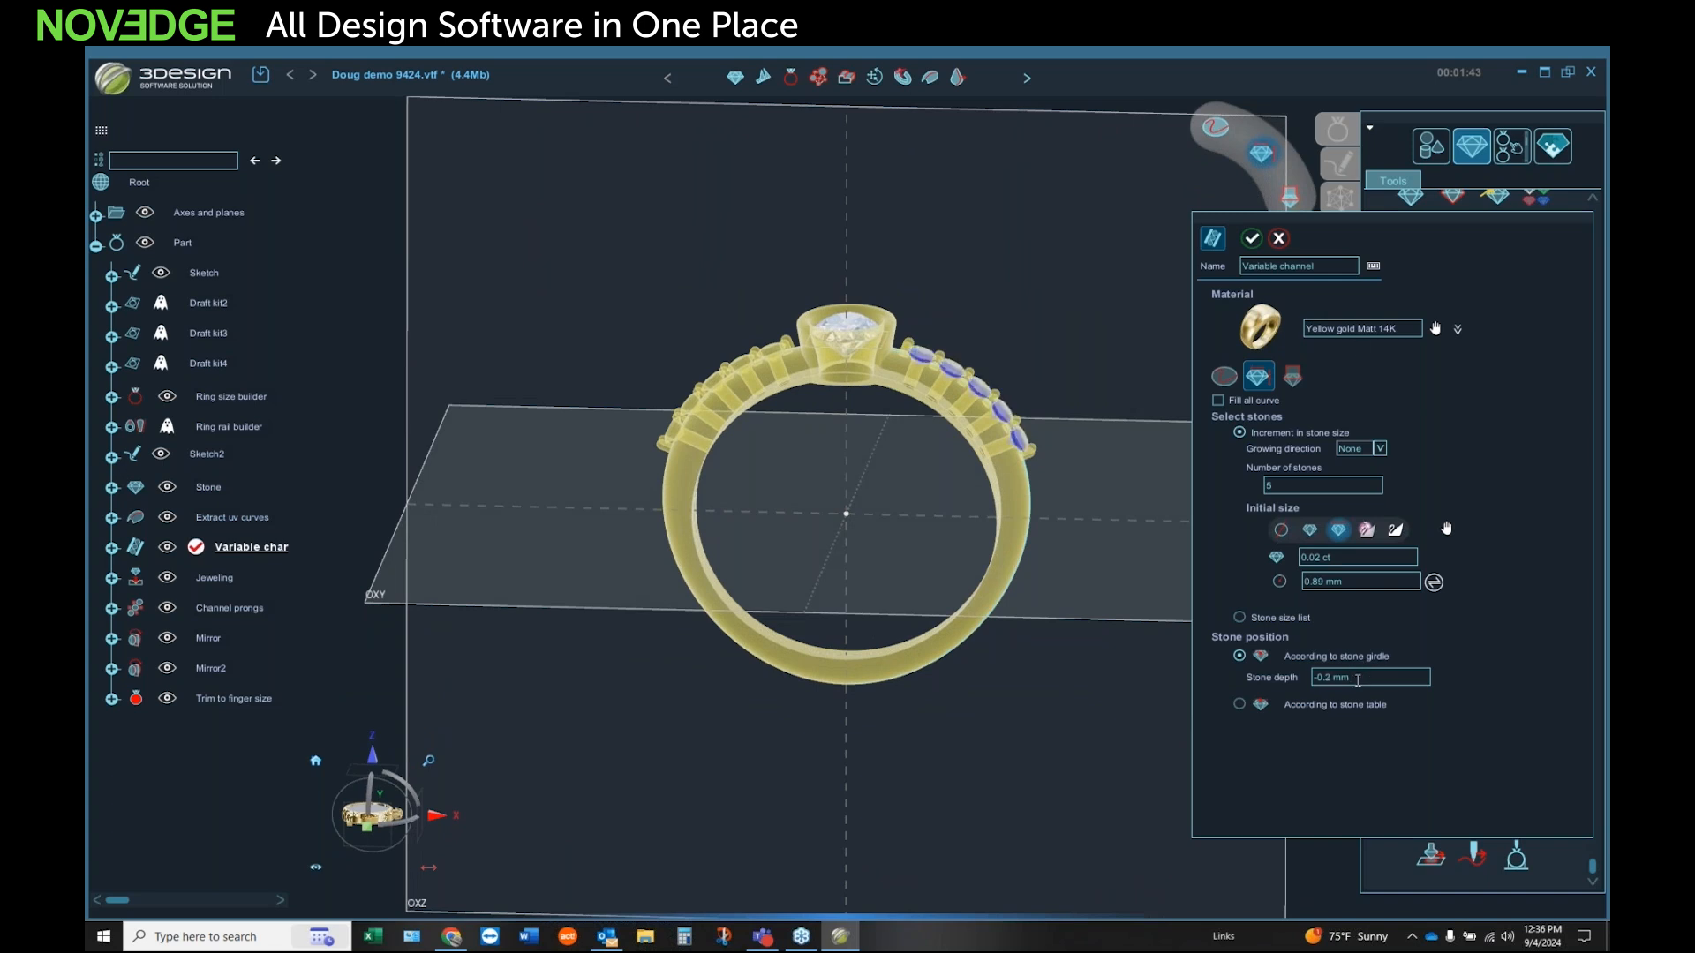
left_click(1251, 238)
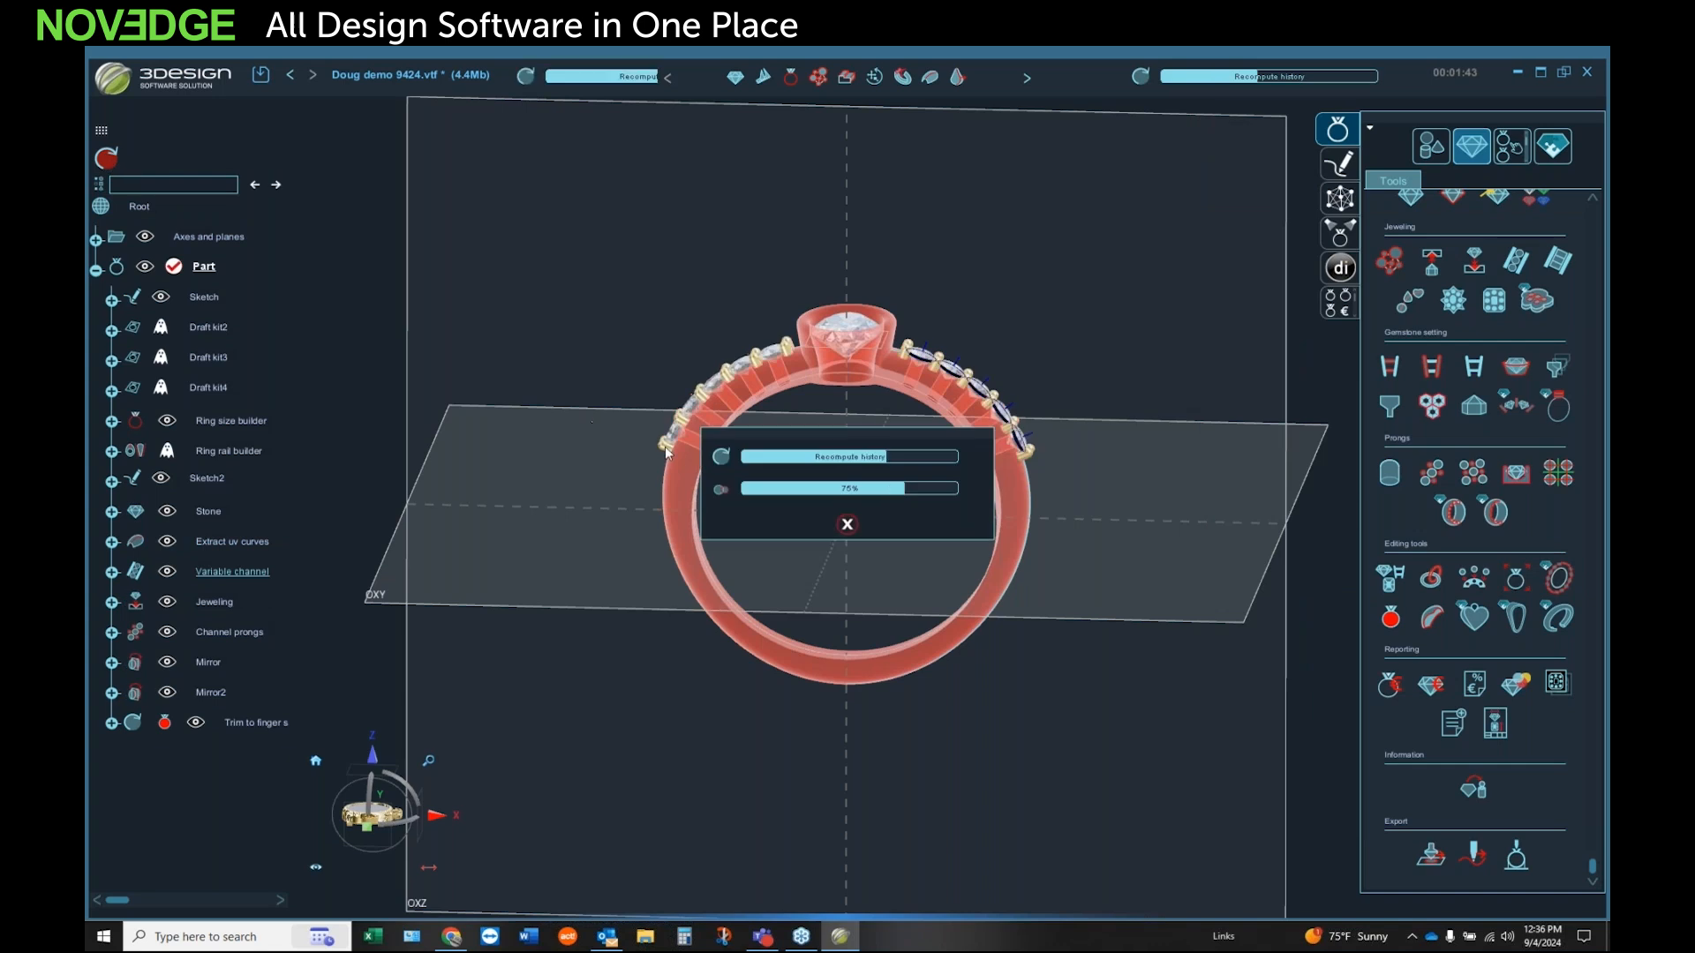
middle_click_drag(871, 476, 670, 578)
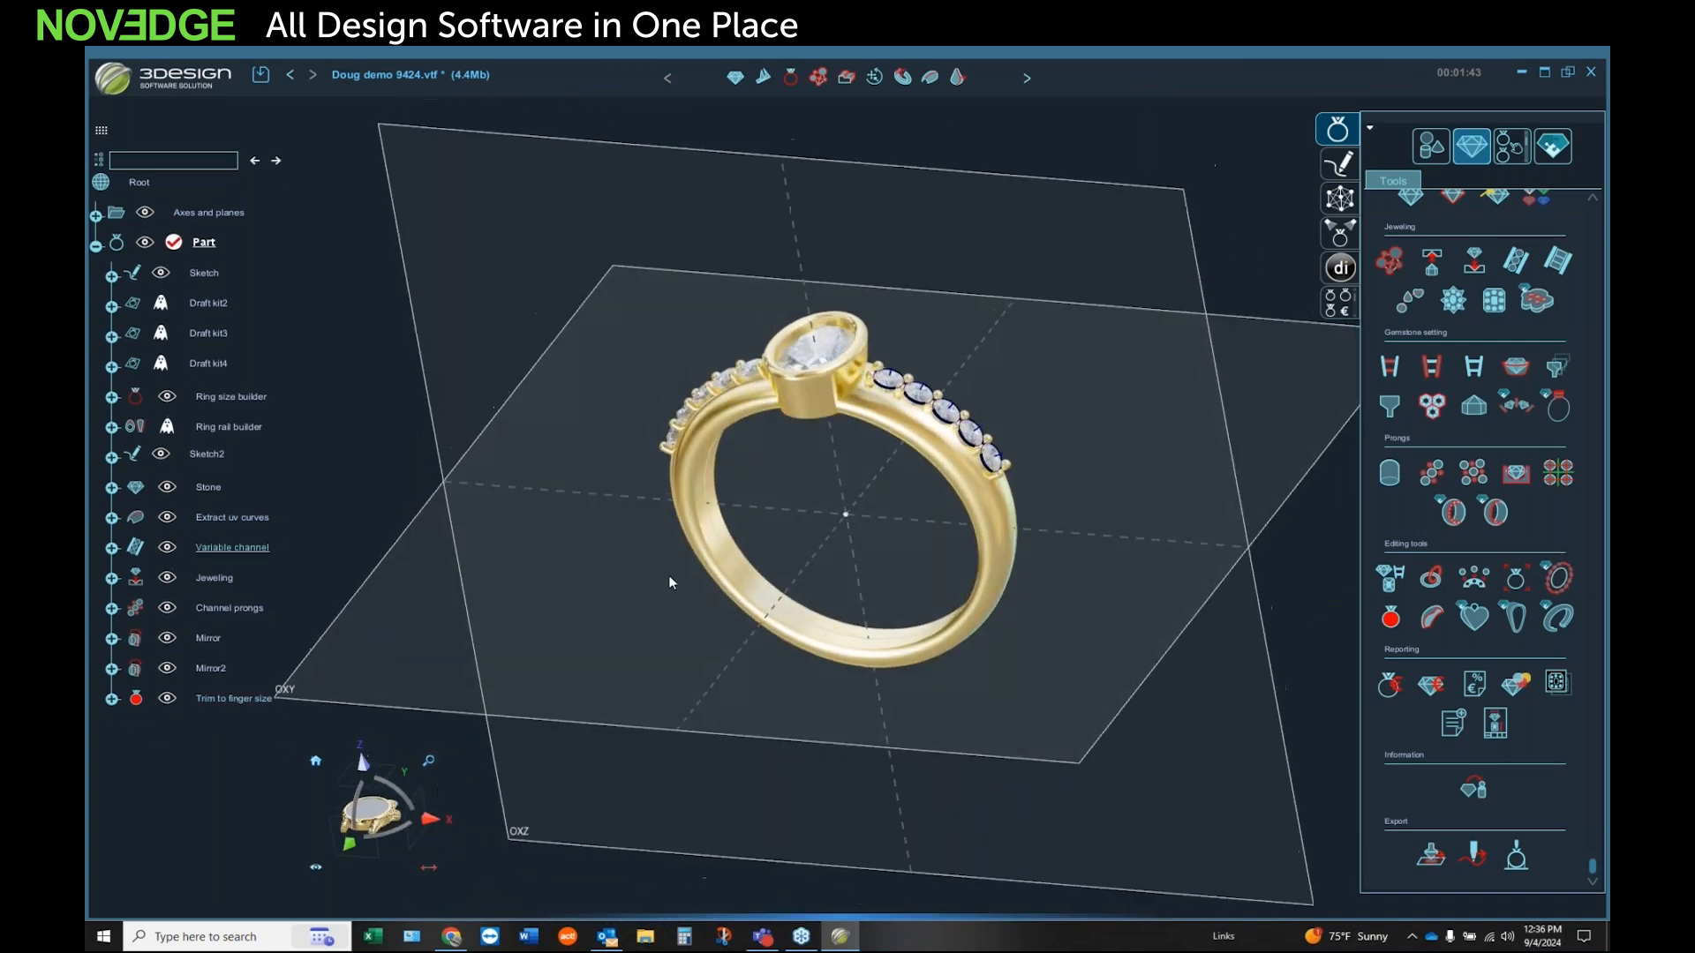
middle_click_drag(766, 431, 785, 476)
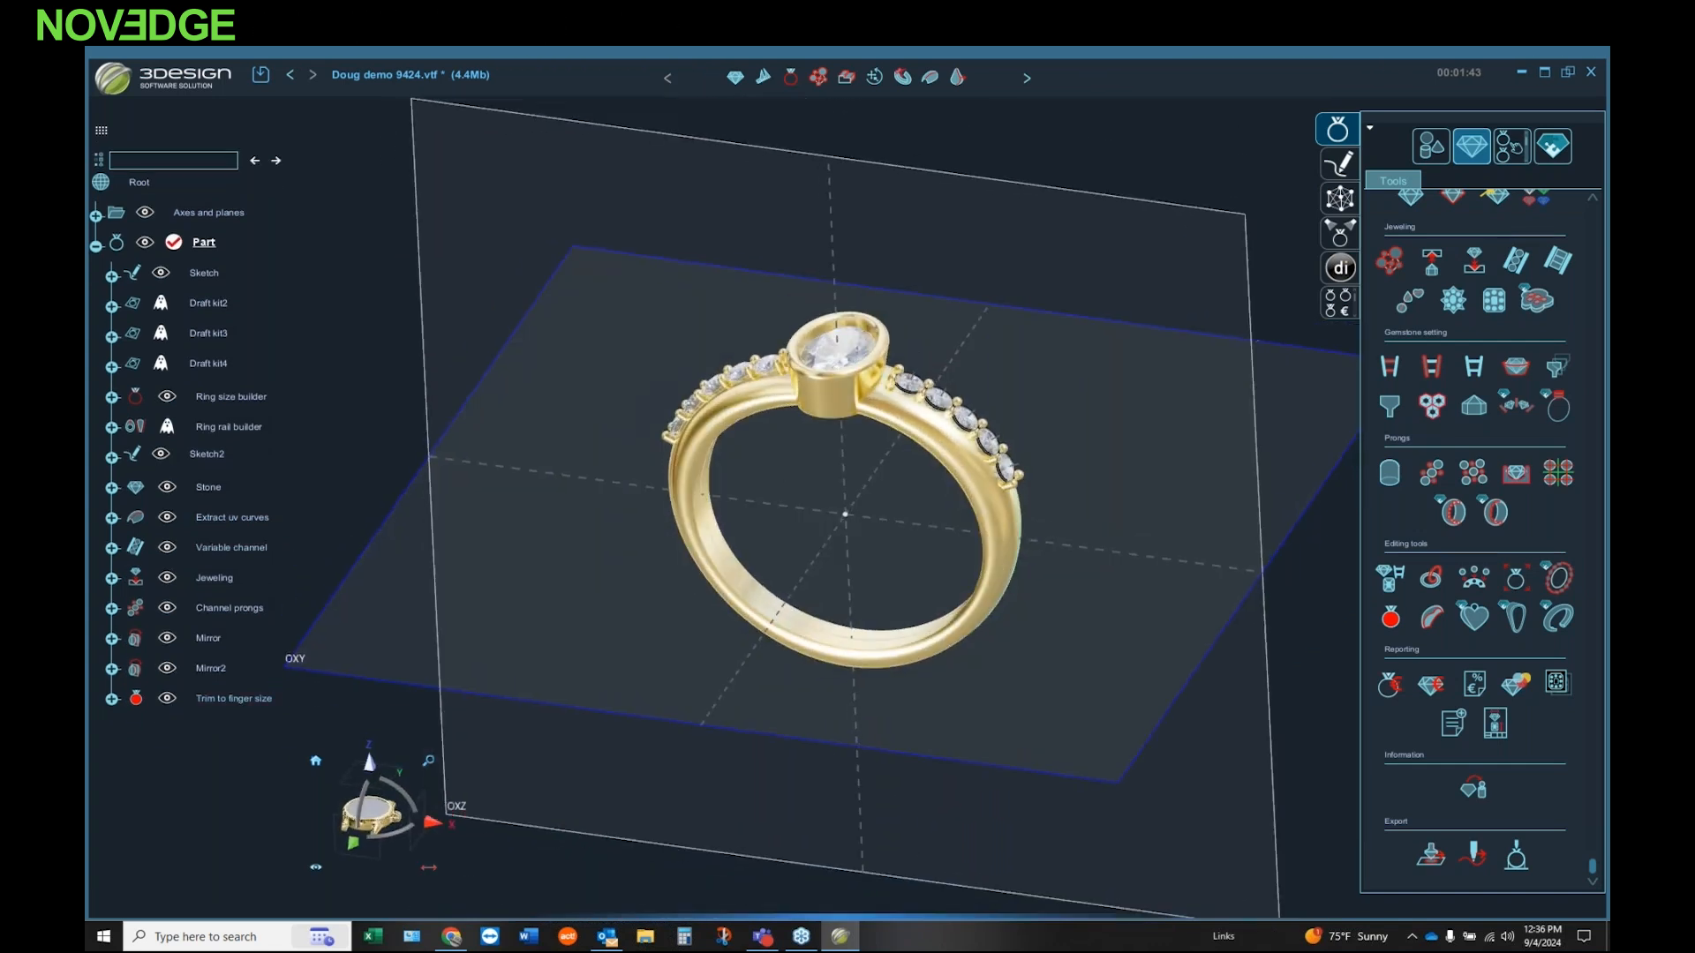
Step: Change the oval centre stone's material to Saphyr, apply it and recompute the ring's history
scroll(902, 363, "up", 5)
middle_click_drag(902, 364, 872, 469)
double_click(731, 422)
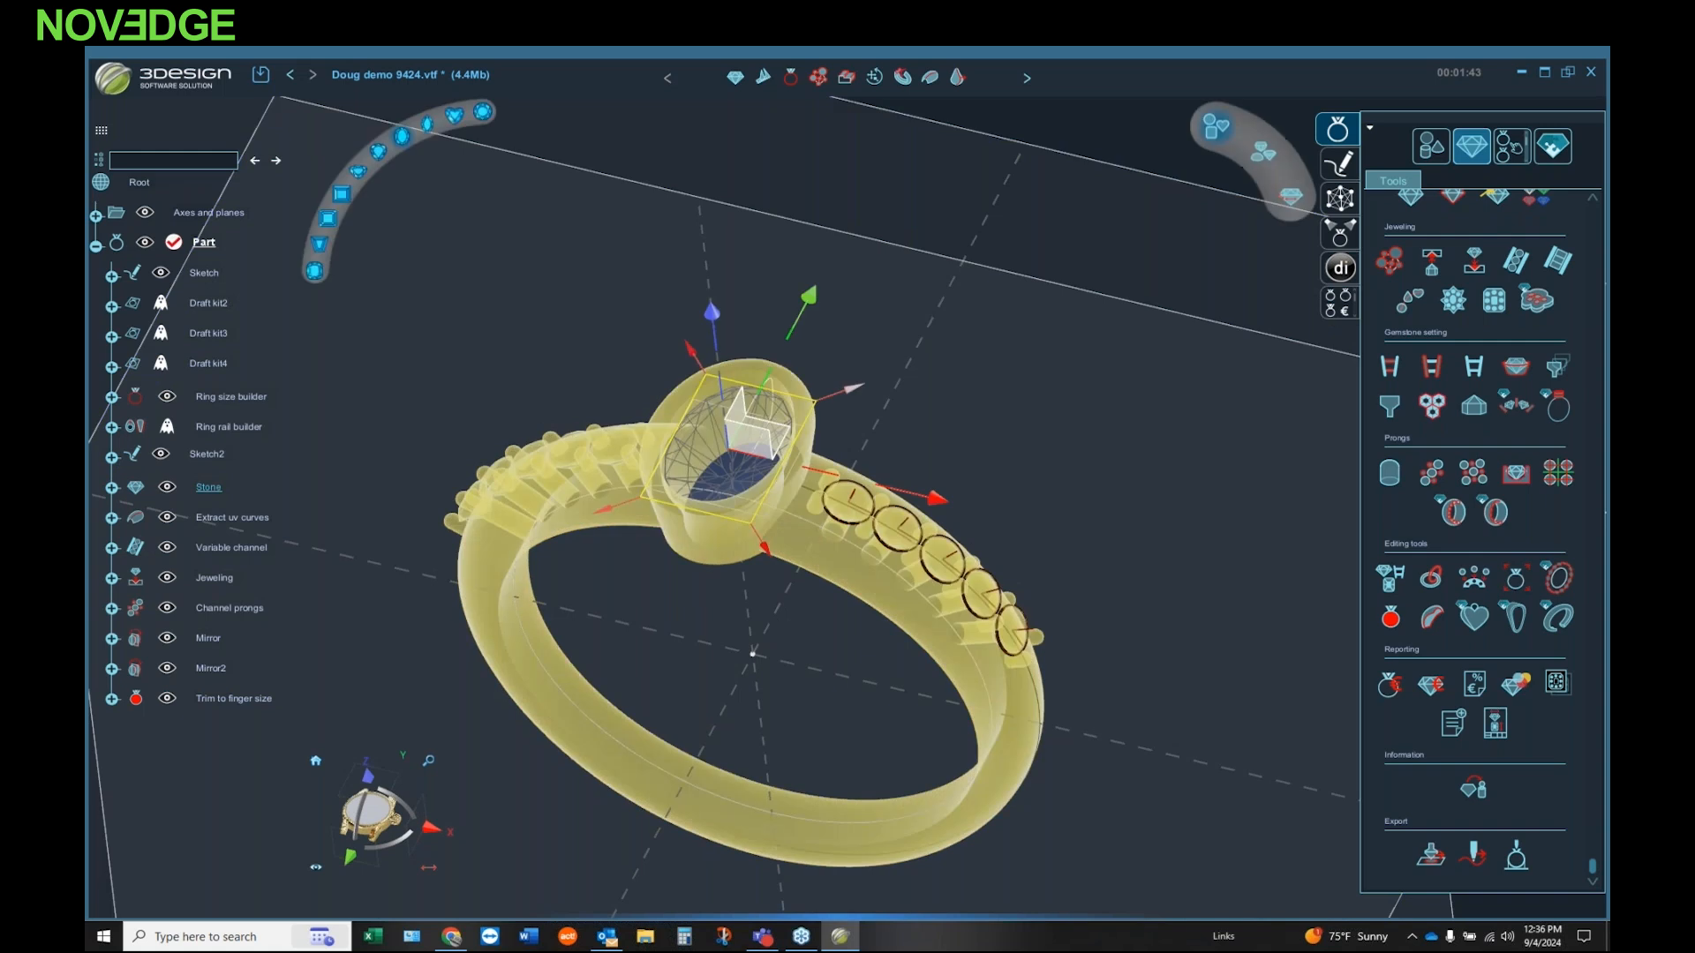
left_click(1436, 330)
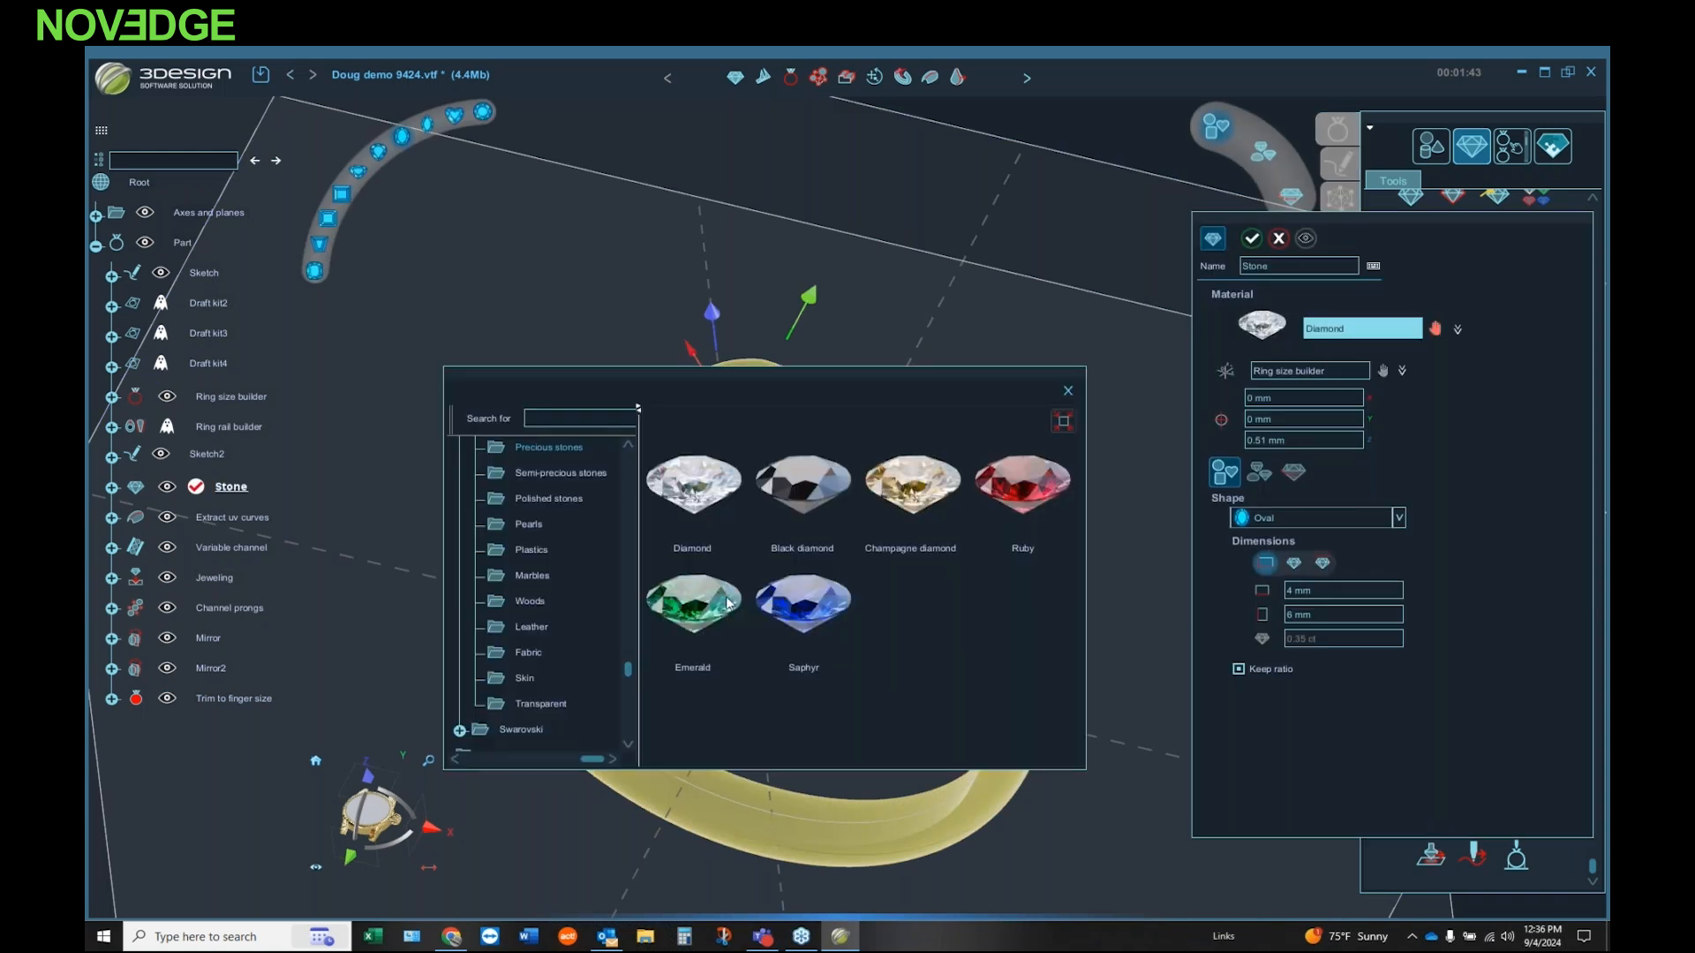
left_click(799, 604)
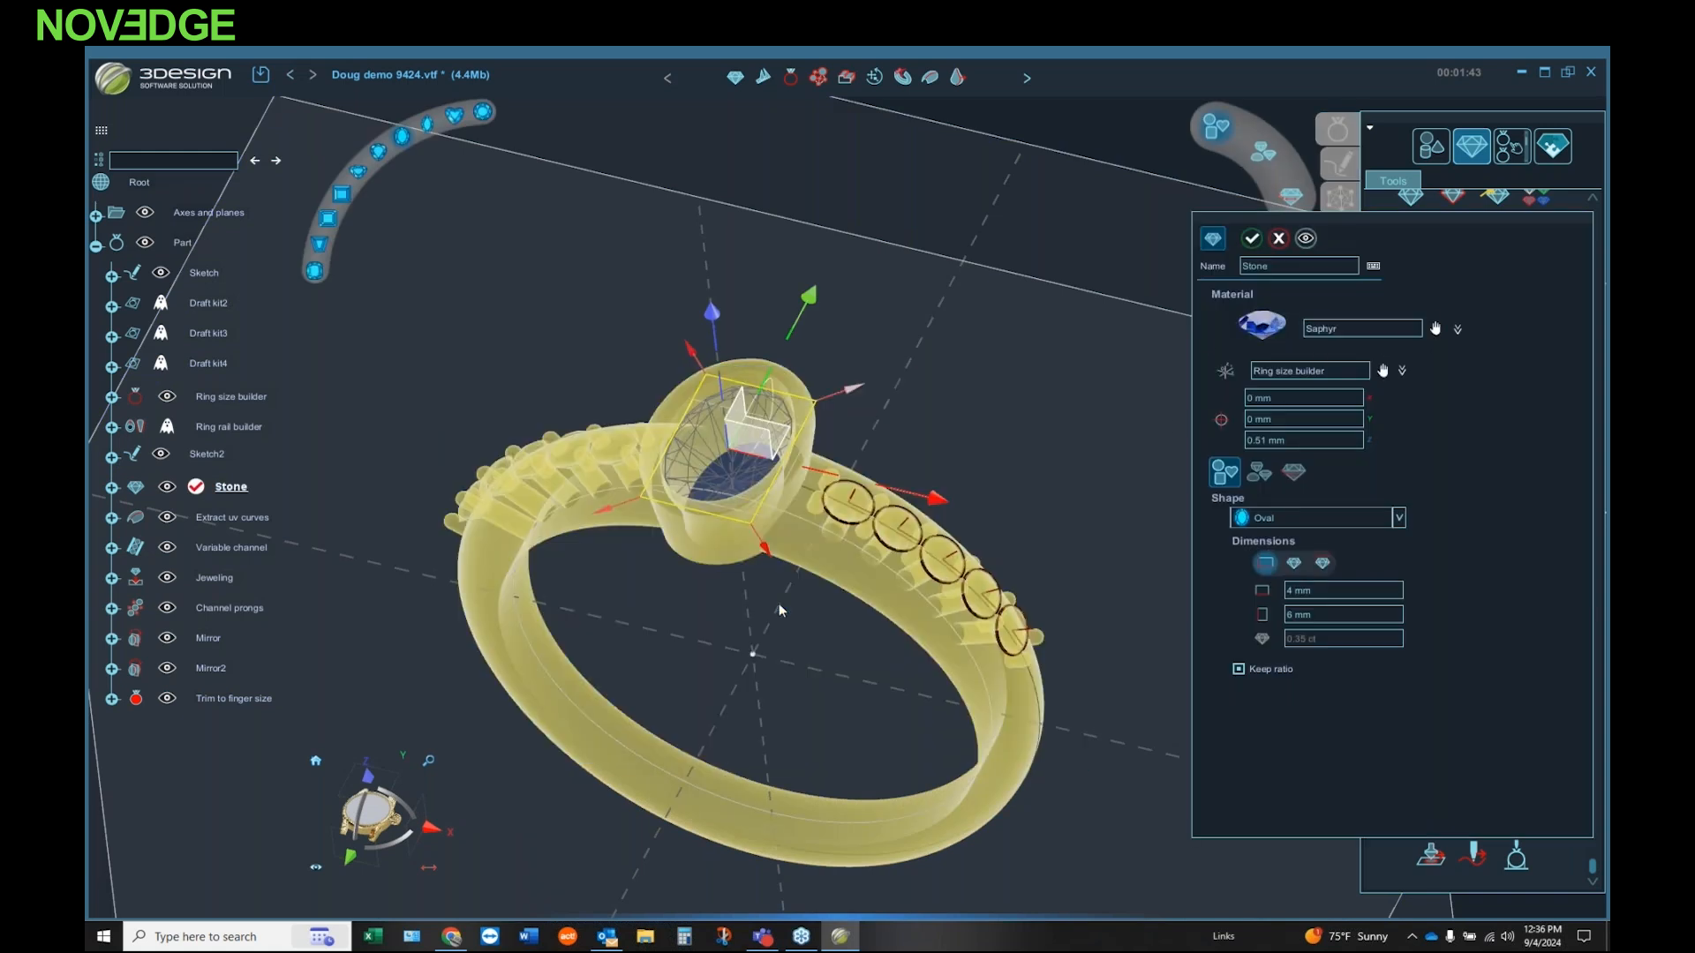
left_click(1251, 238)
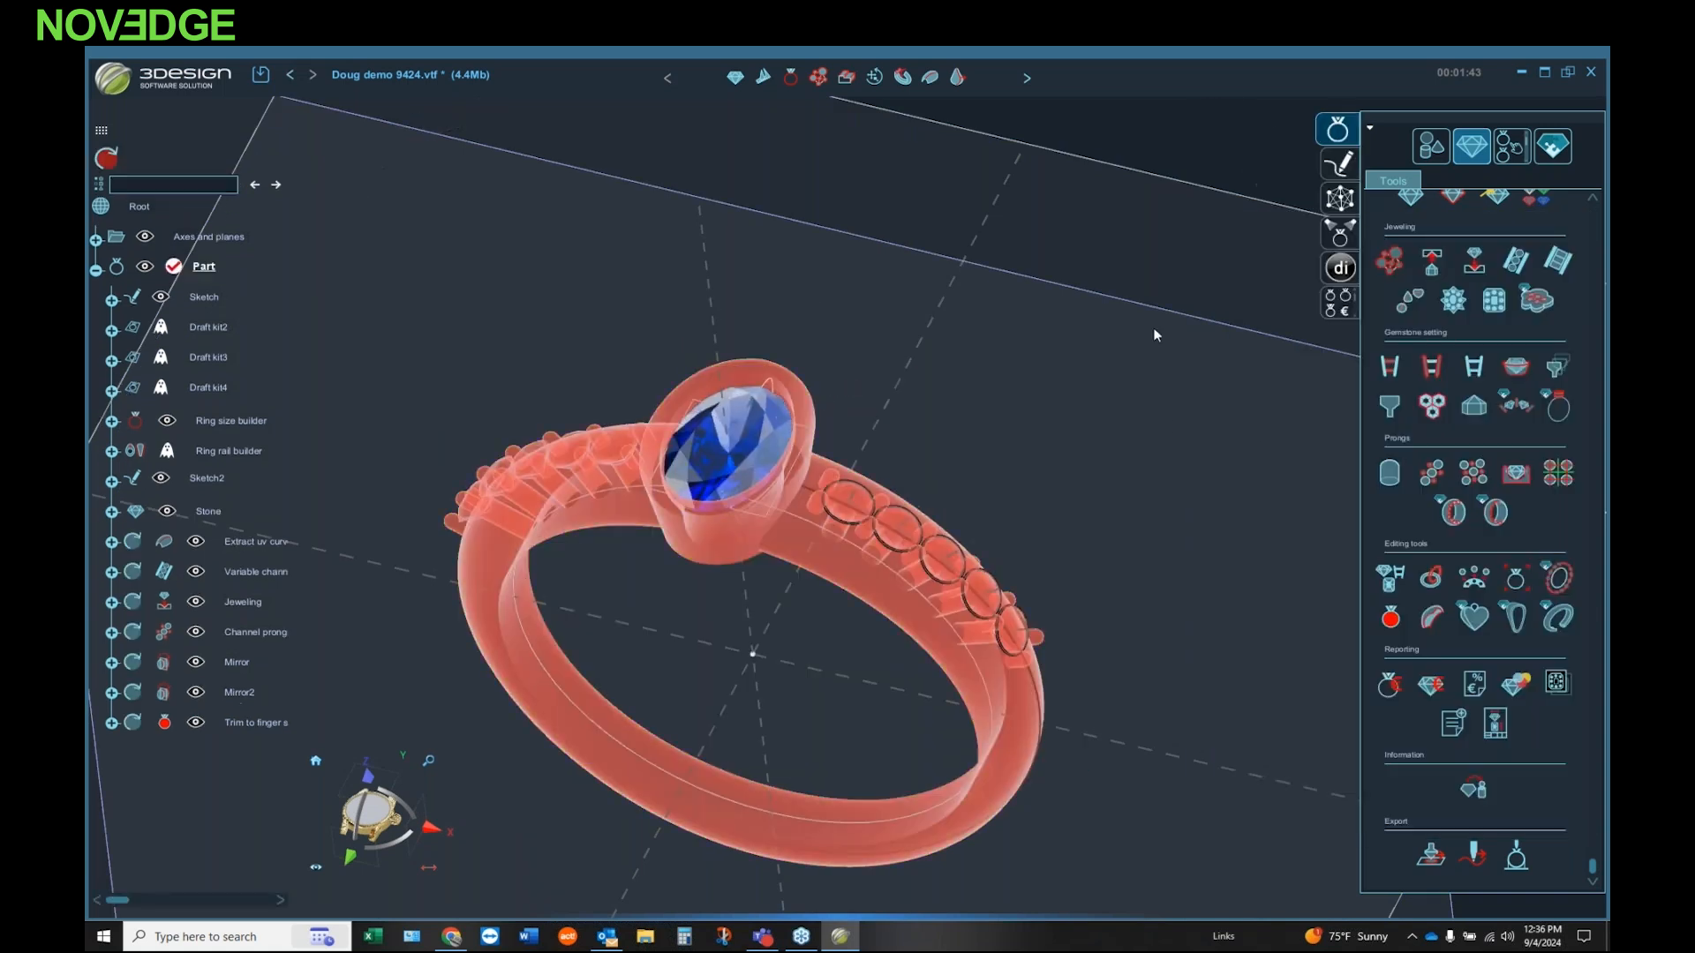
left_click(106, 159)
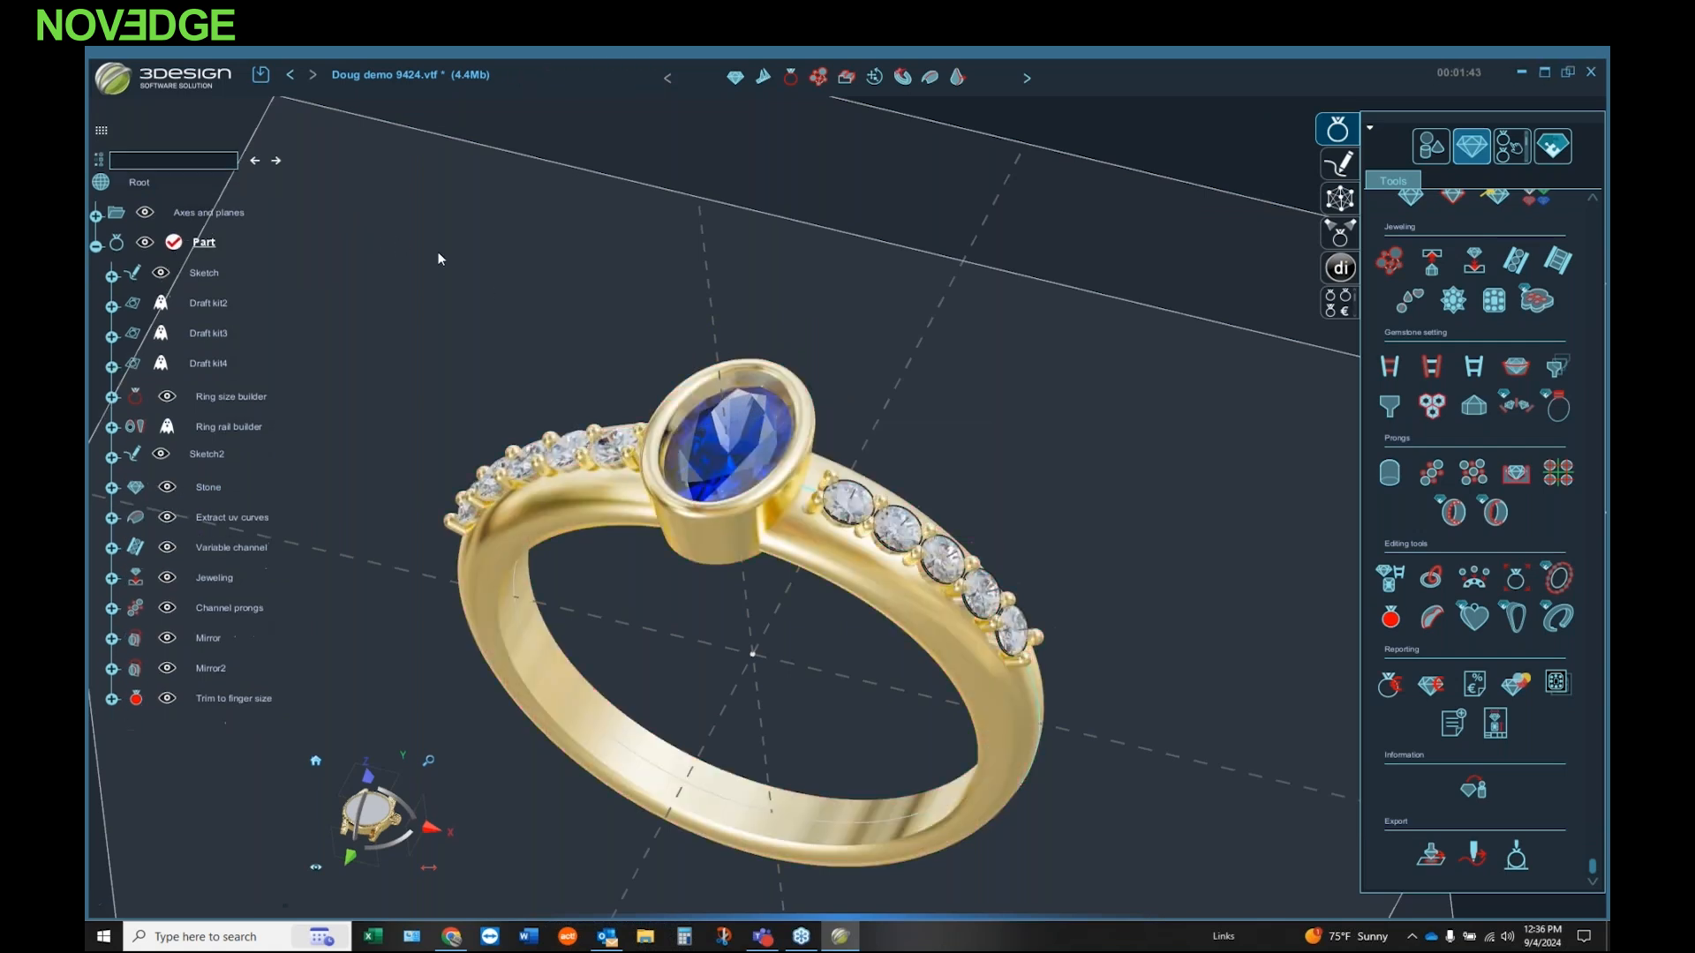
Step: Examine the sapphire ring from several angles and in the default view, briefly hiding and restoring the Jeweling feature
middle_click_drag(613, 558, 632, 555)
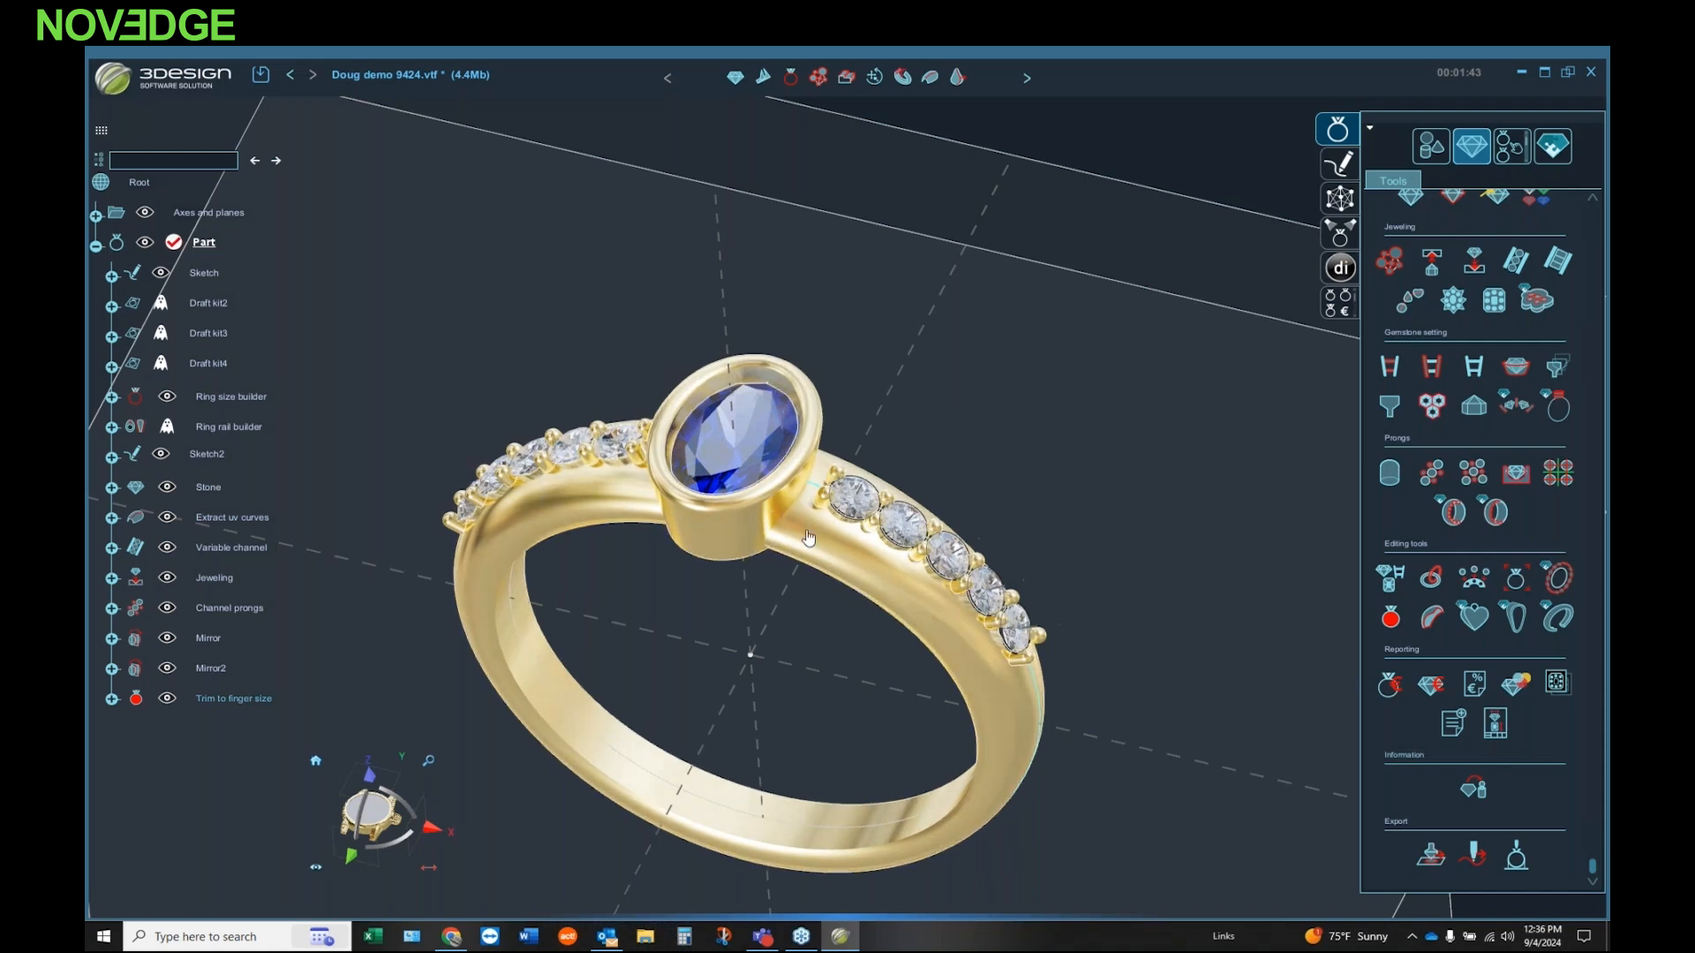
middle_click_drag(611, 591, 616, 320)
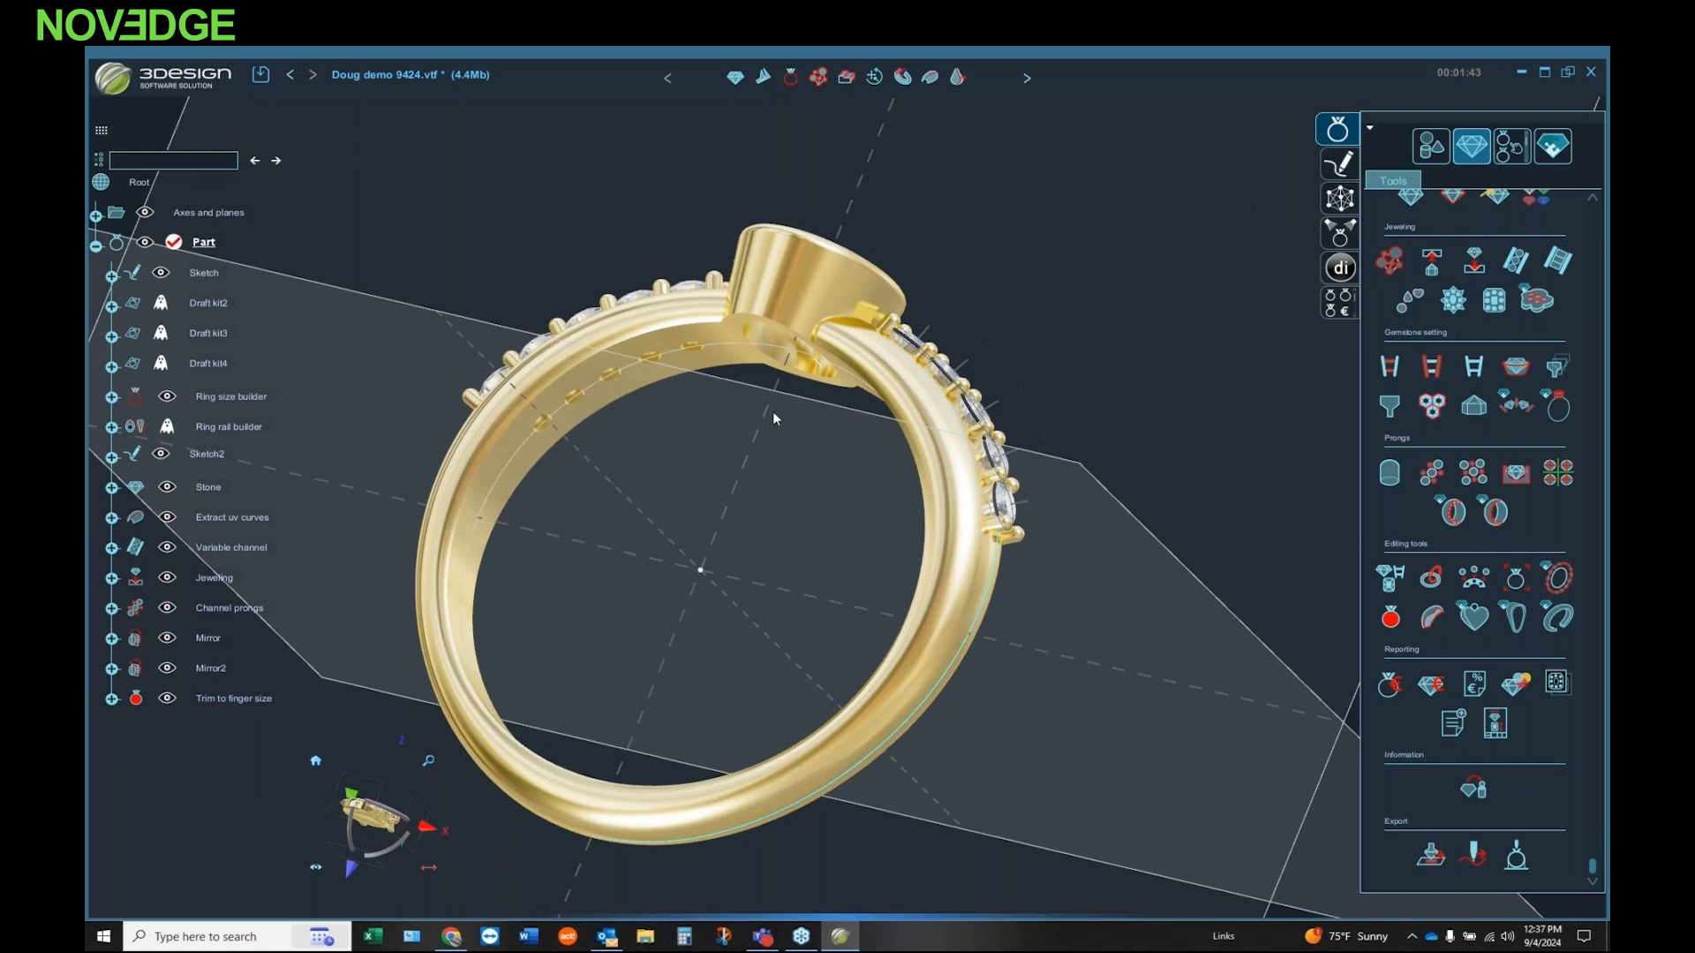
middle_click_drag(764, 396, 790, 627)
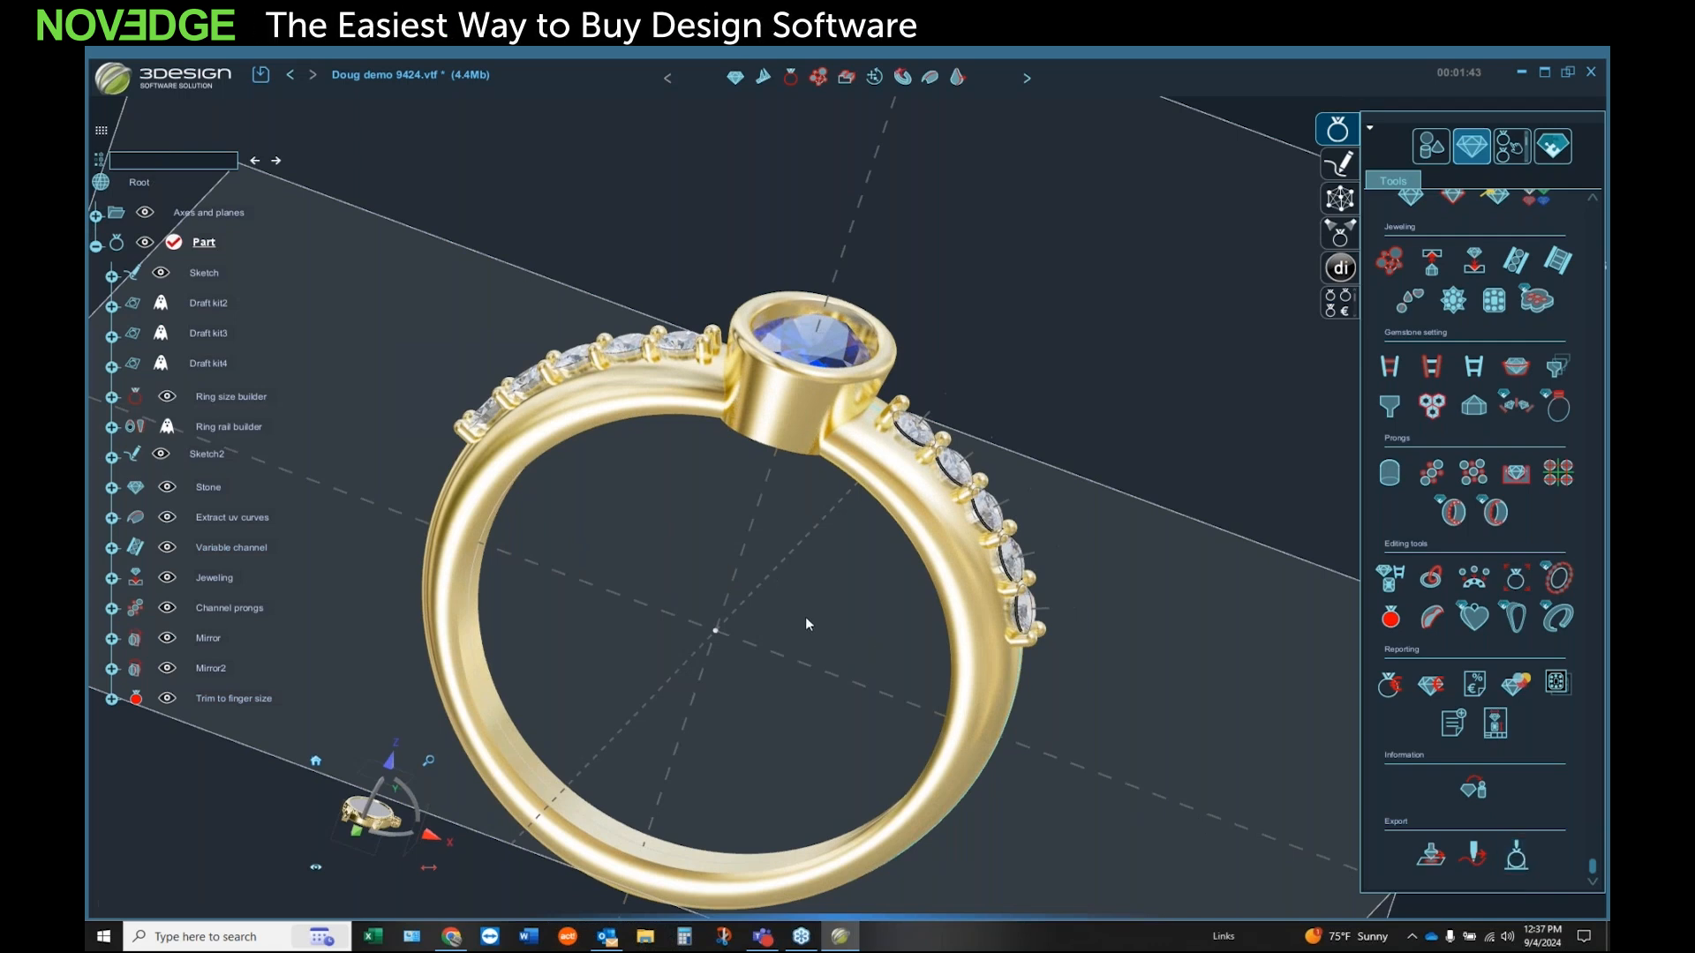
left_click(315, 760)
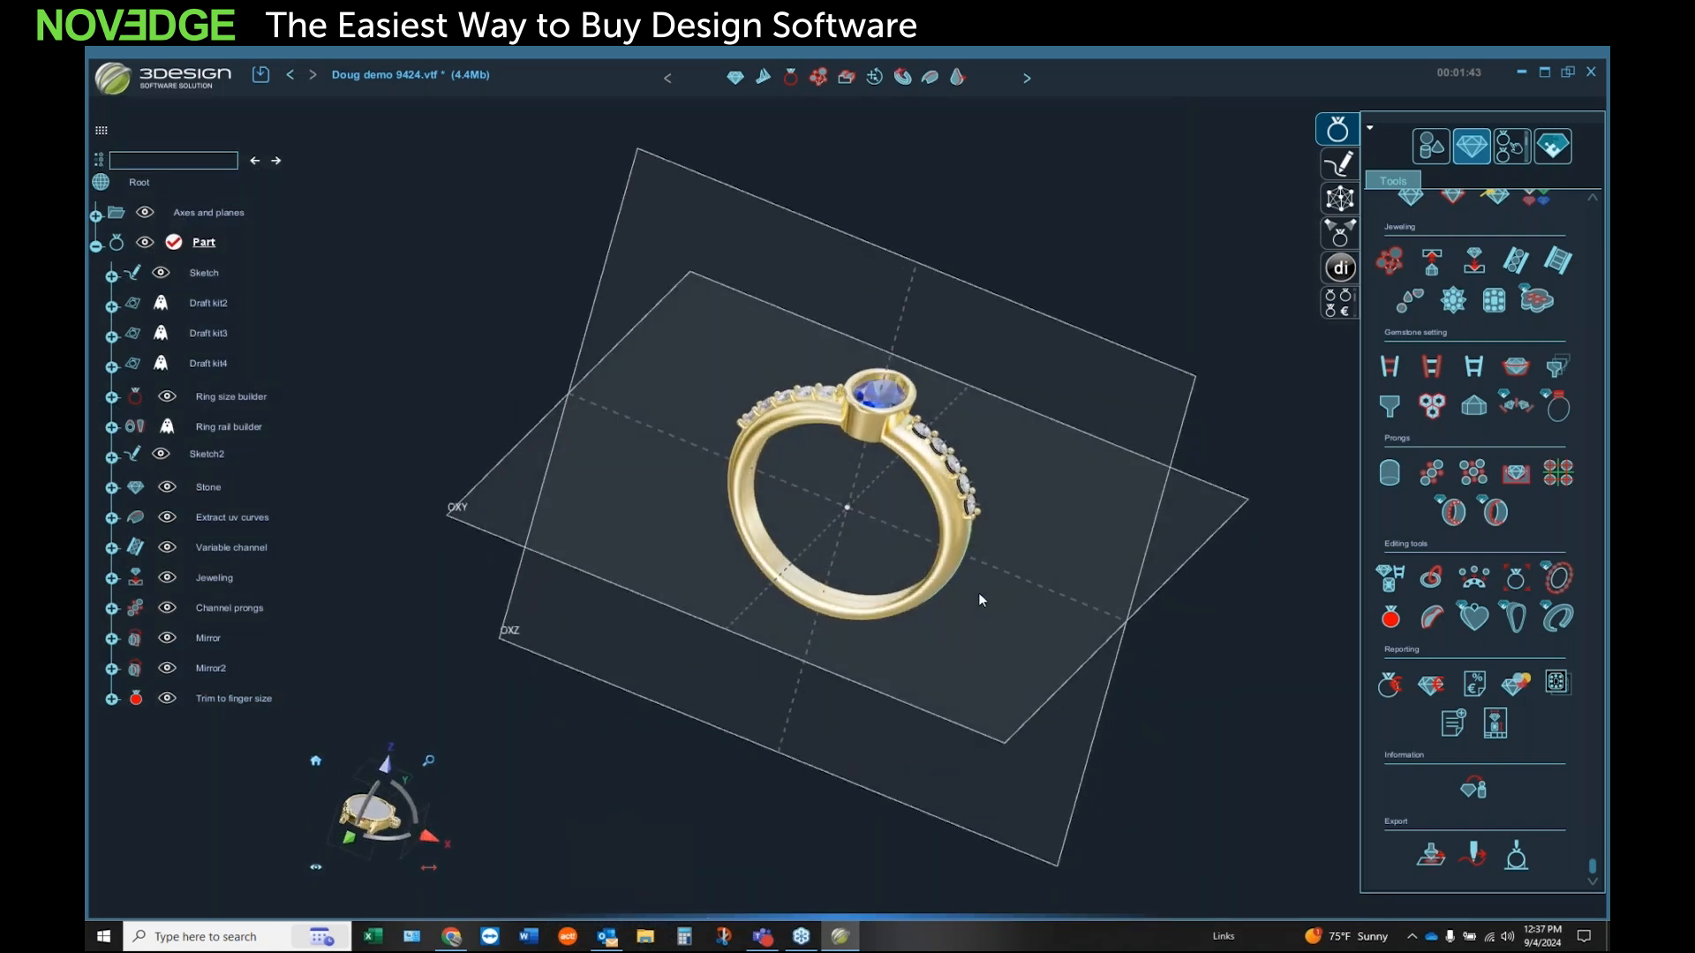
scroll(1004, 411, "up", 2)
middle_click_drag(882, 491, 733, 607)
scroll(815, 533, "up", 1)
middle_click_drag(821, 510, 774, 578)
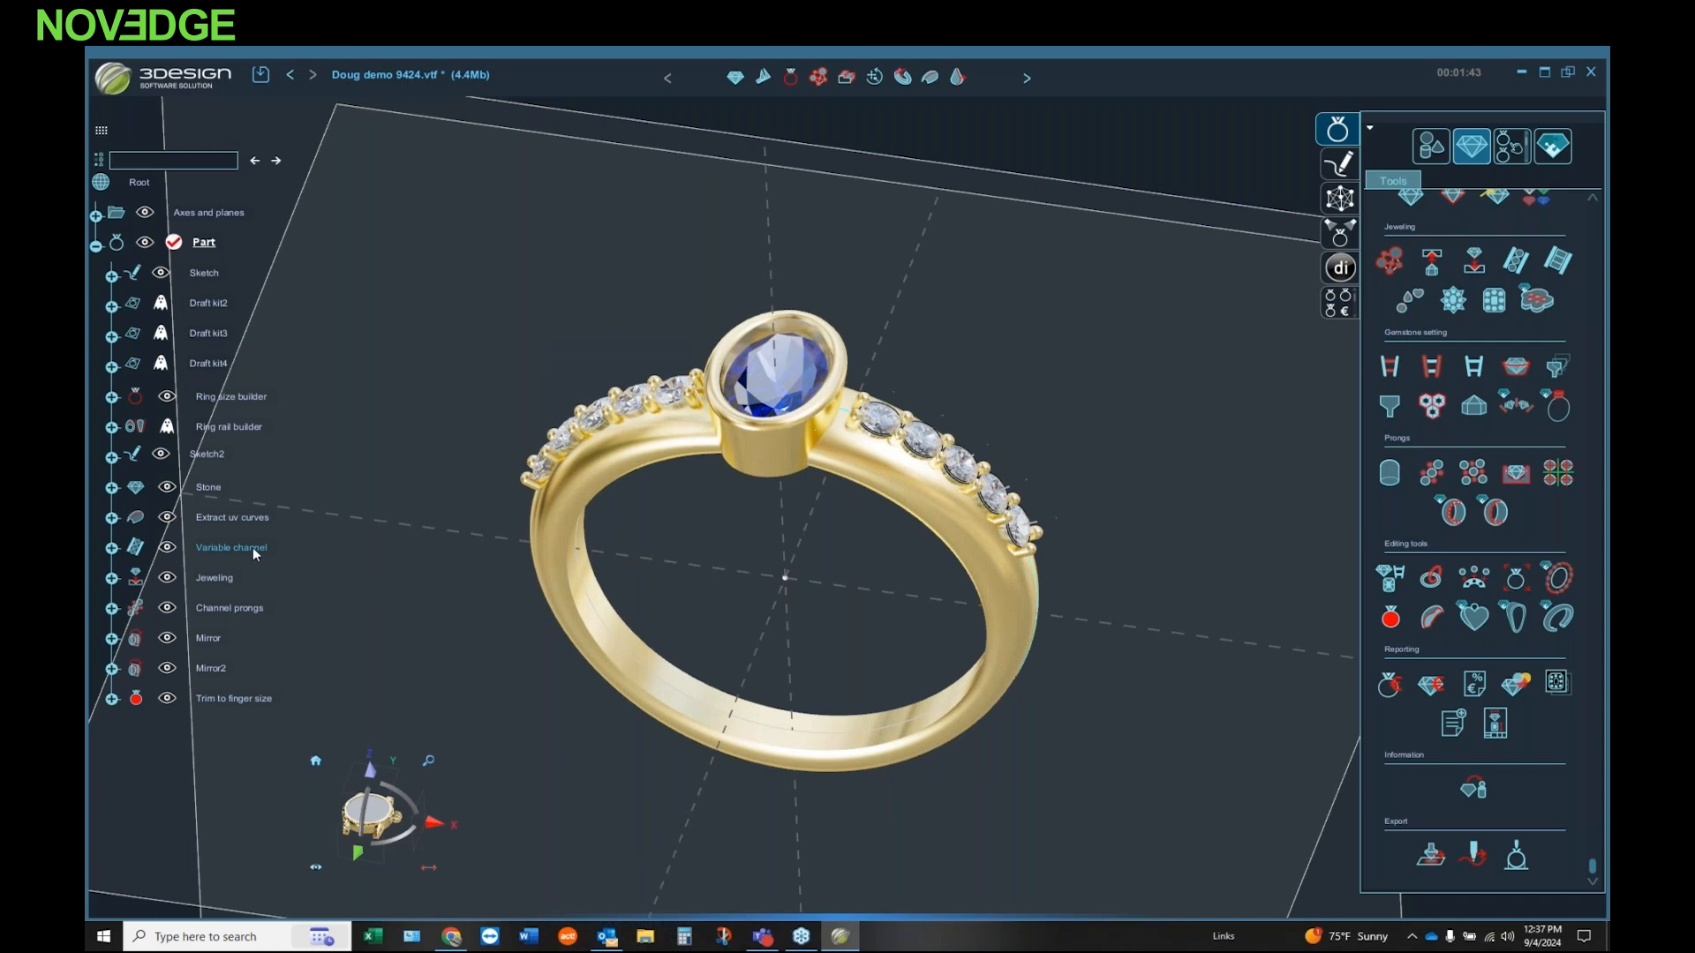
middle_click(243, 581)
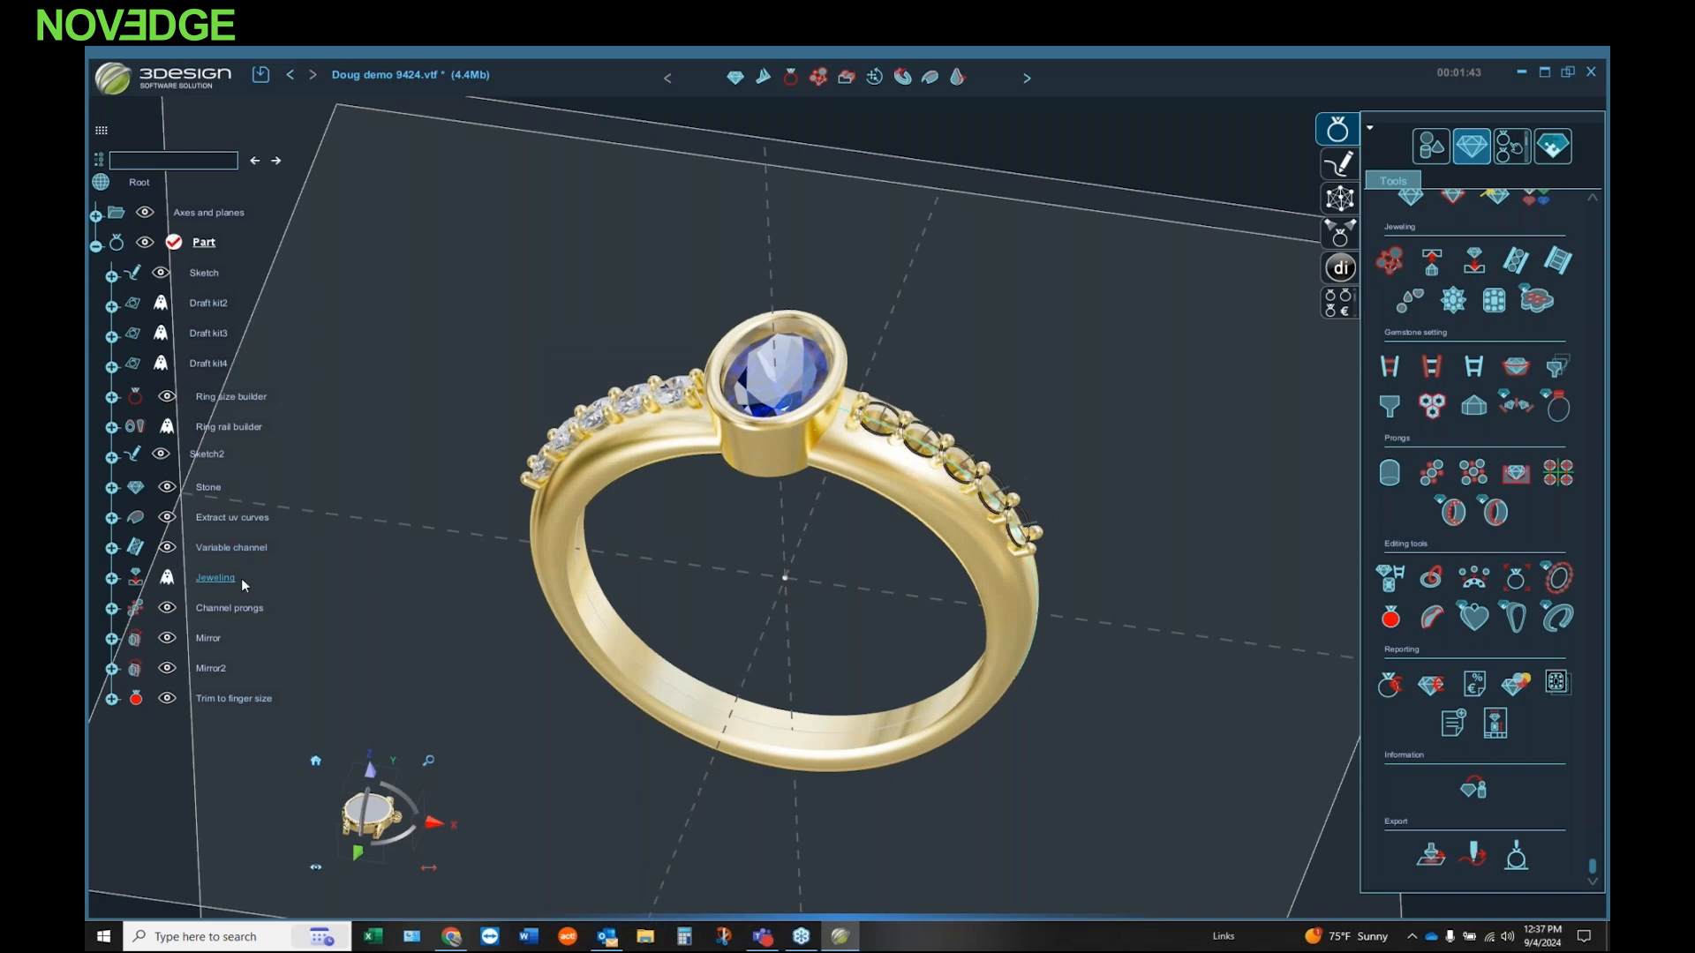
middle_click(241, 579)
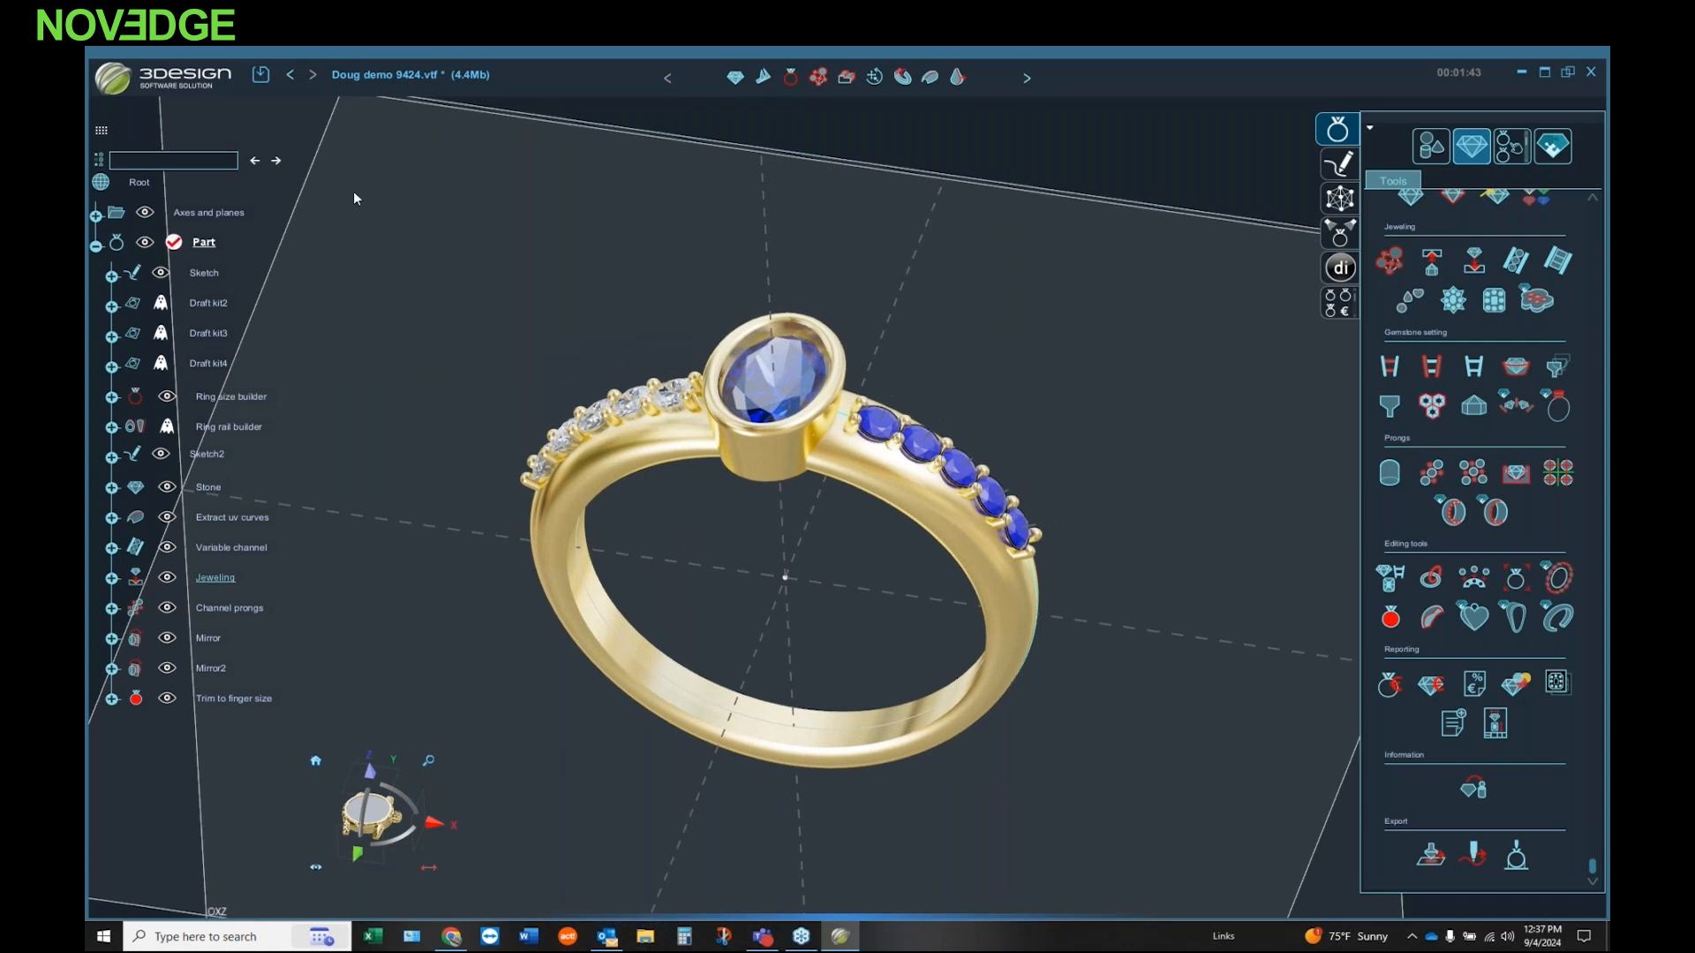
Step: Capture the current ring view without the UI to the desktop PNG file at 3840 X 2160
left_click(114, 86)
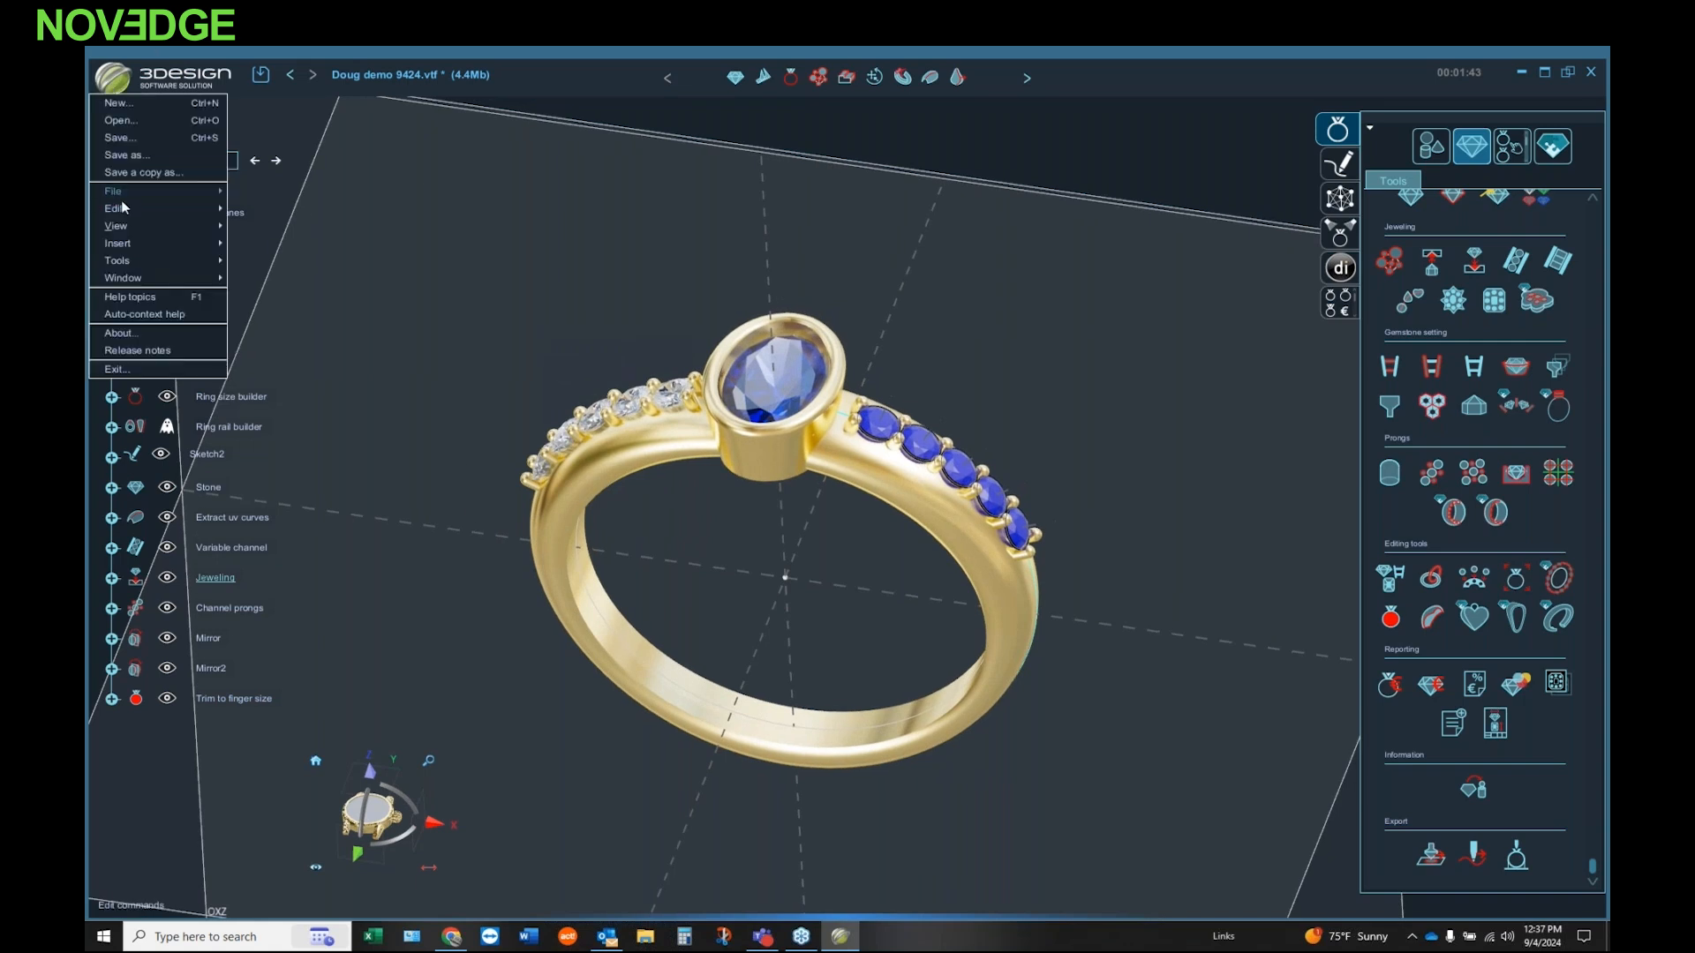
left_click(114, 225)
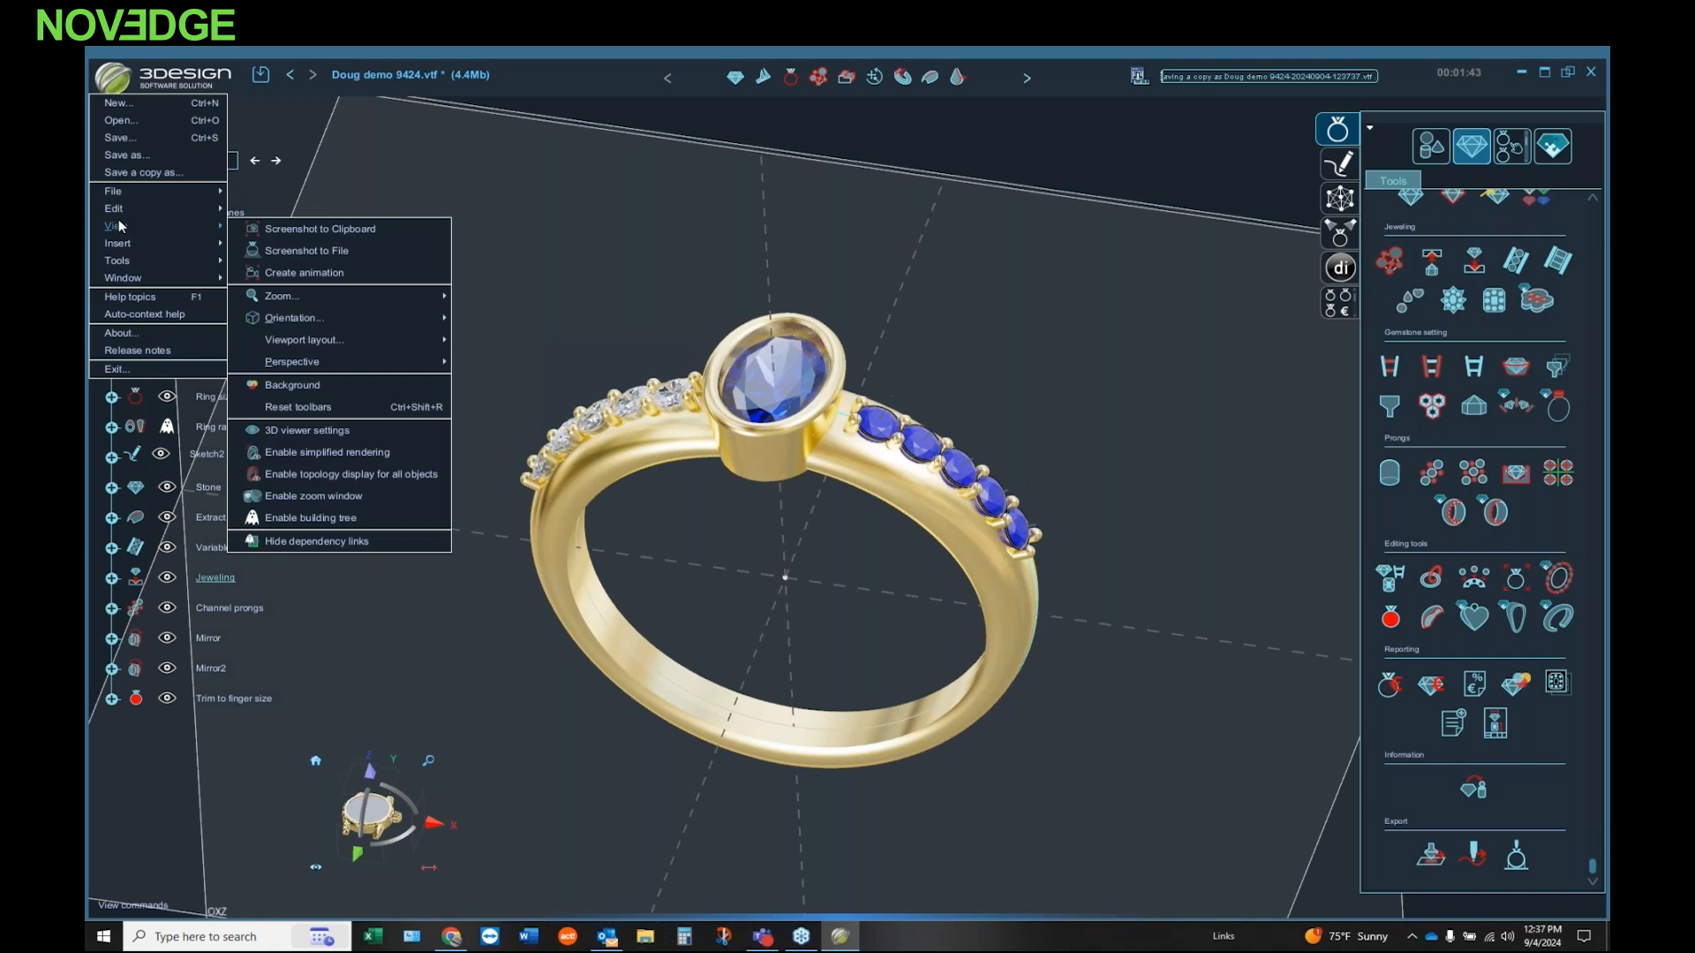
left_click(343, 253)
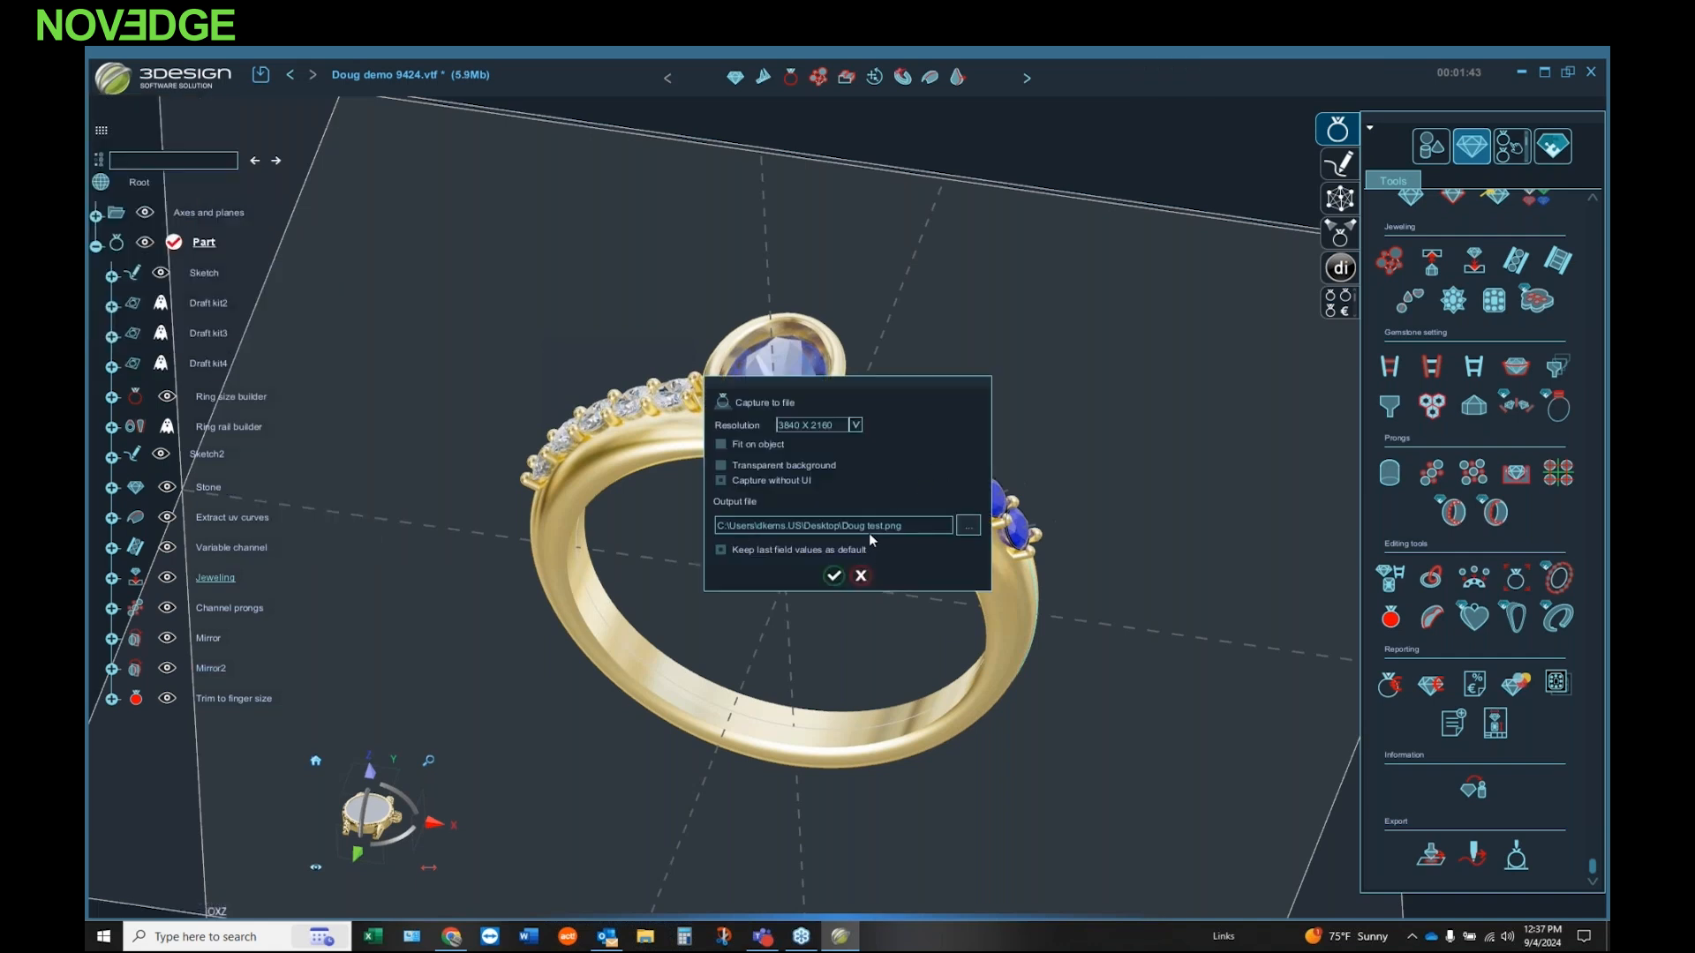
left_click(721, 479)
left_click(835, 579)
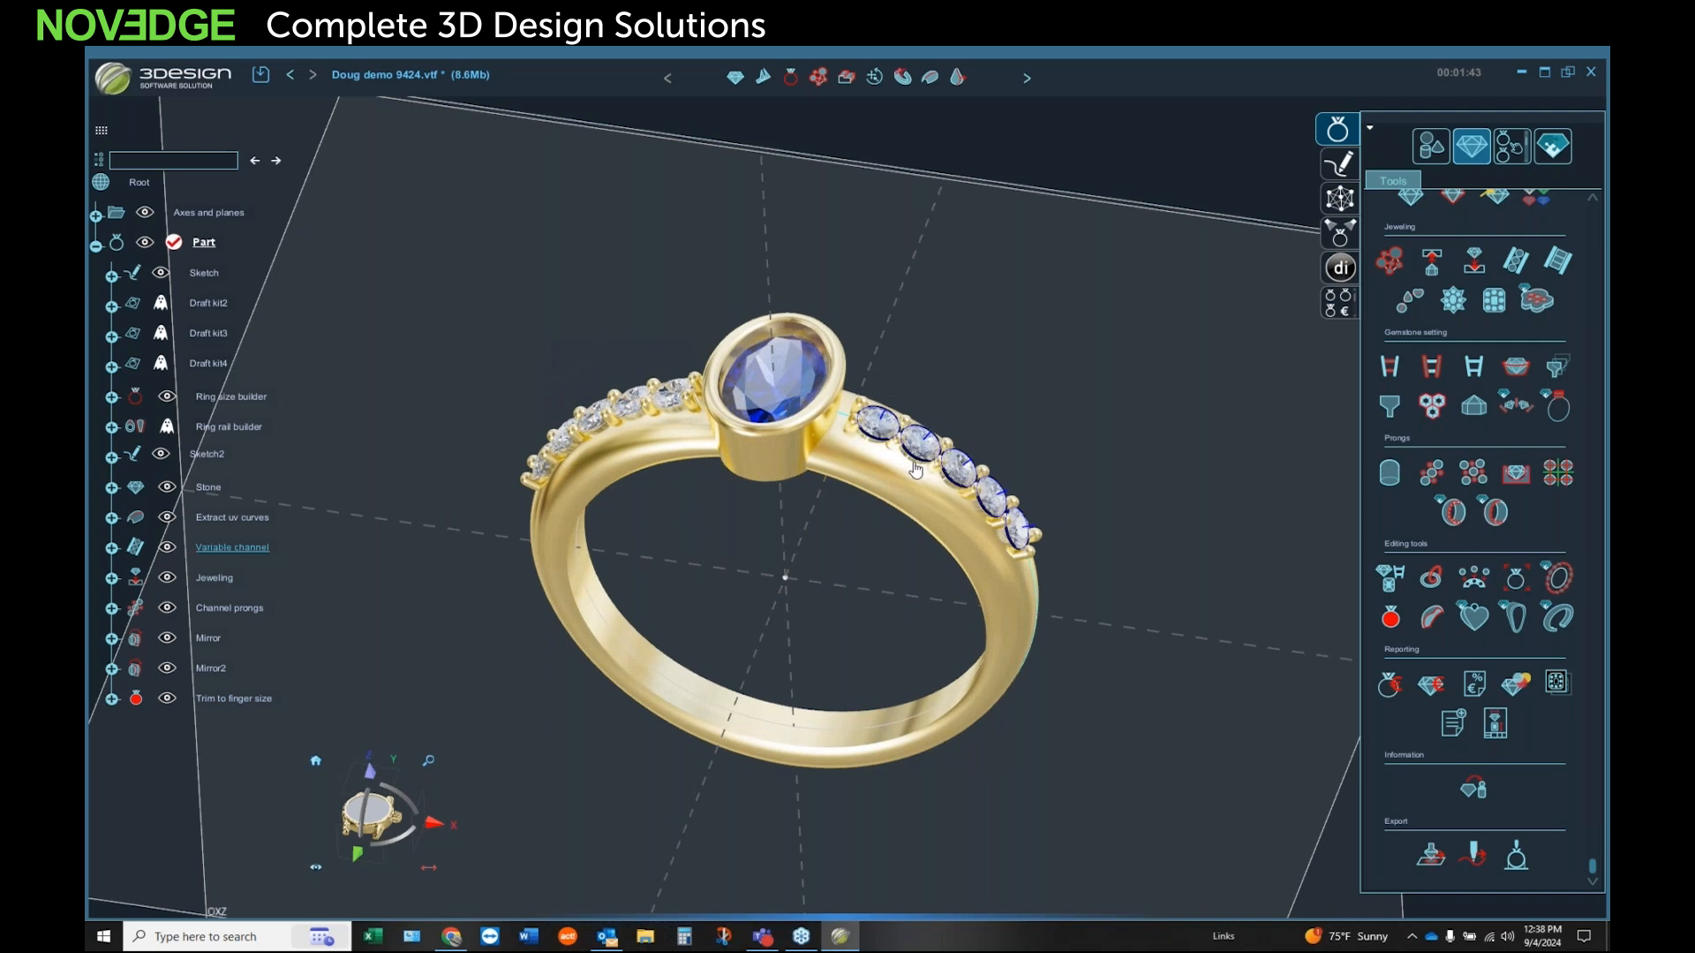
Step: Review the available screenshot resolutions and capture the ring view to file again, keeping 3840 X 2160
left_click(115, 78)
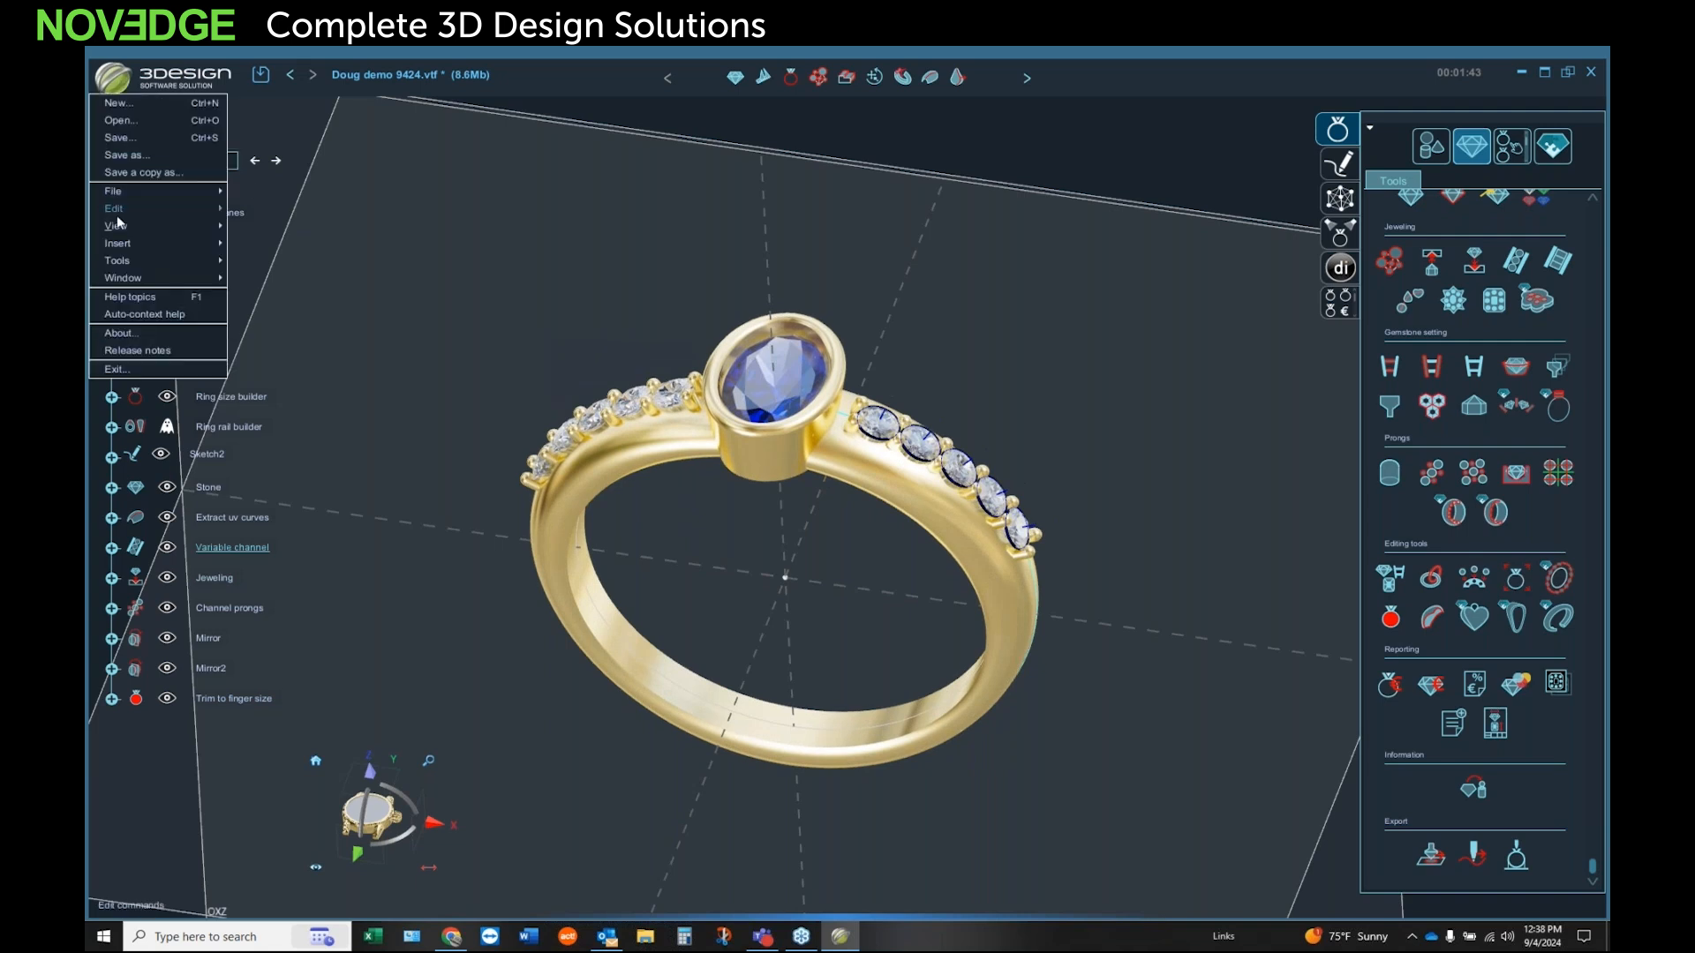
mouse_move(122, 226)
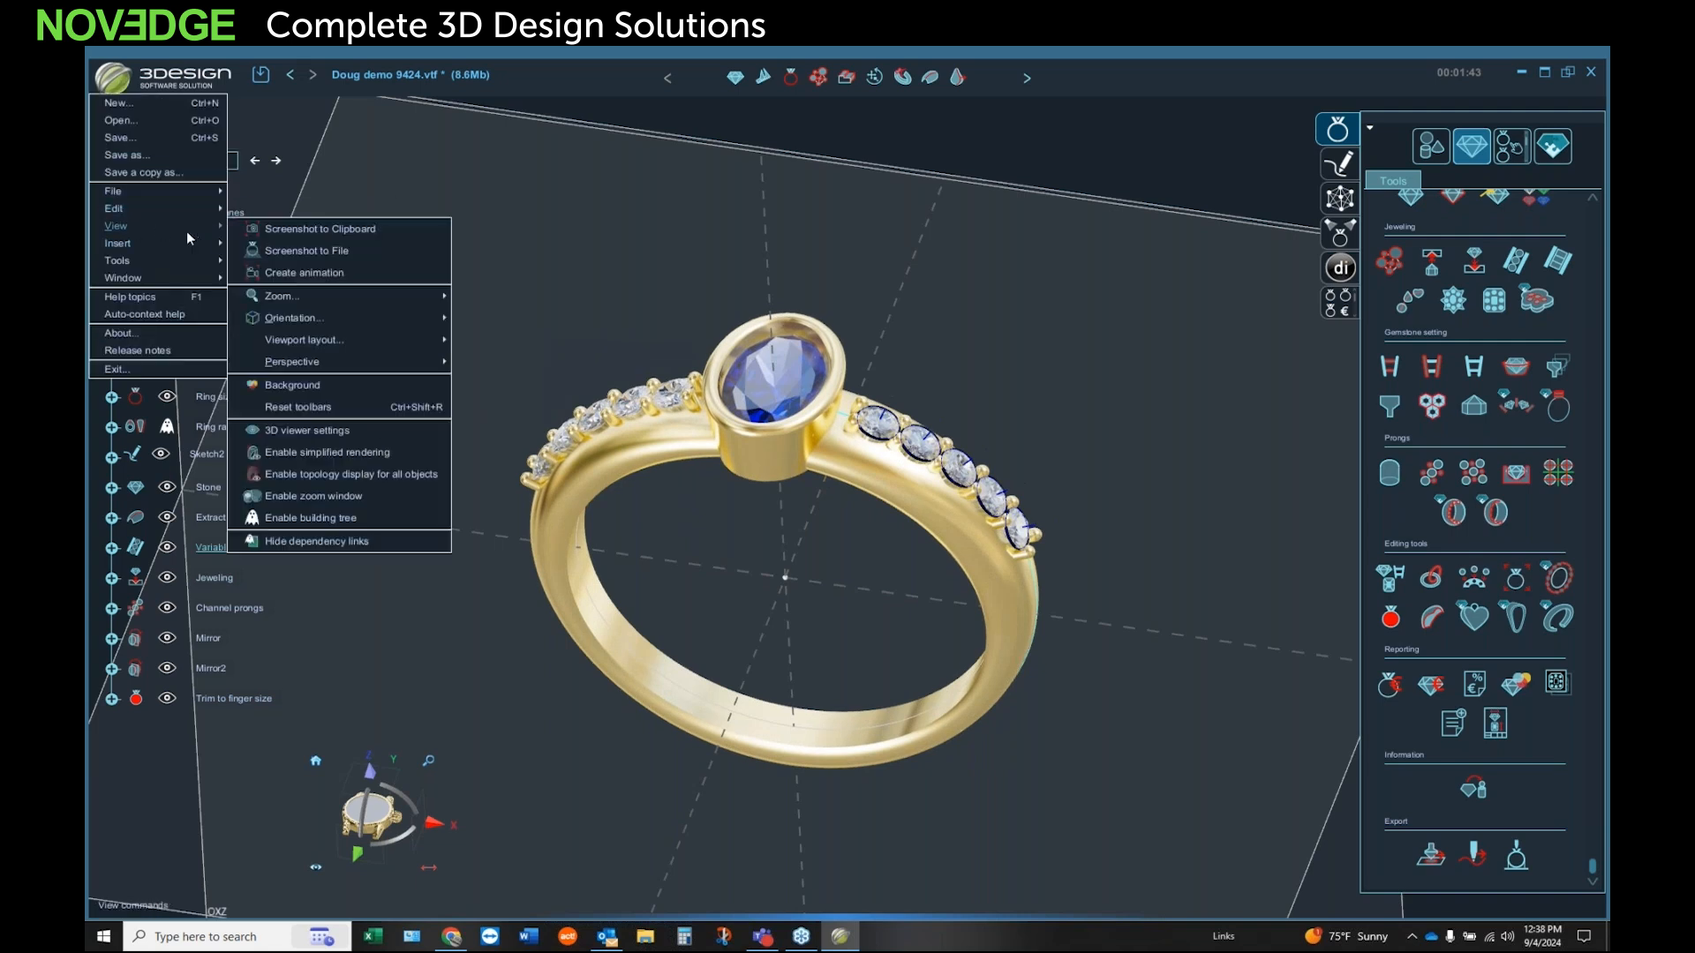
left_click(310, 251)
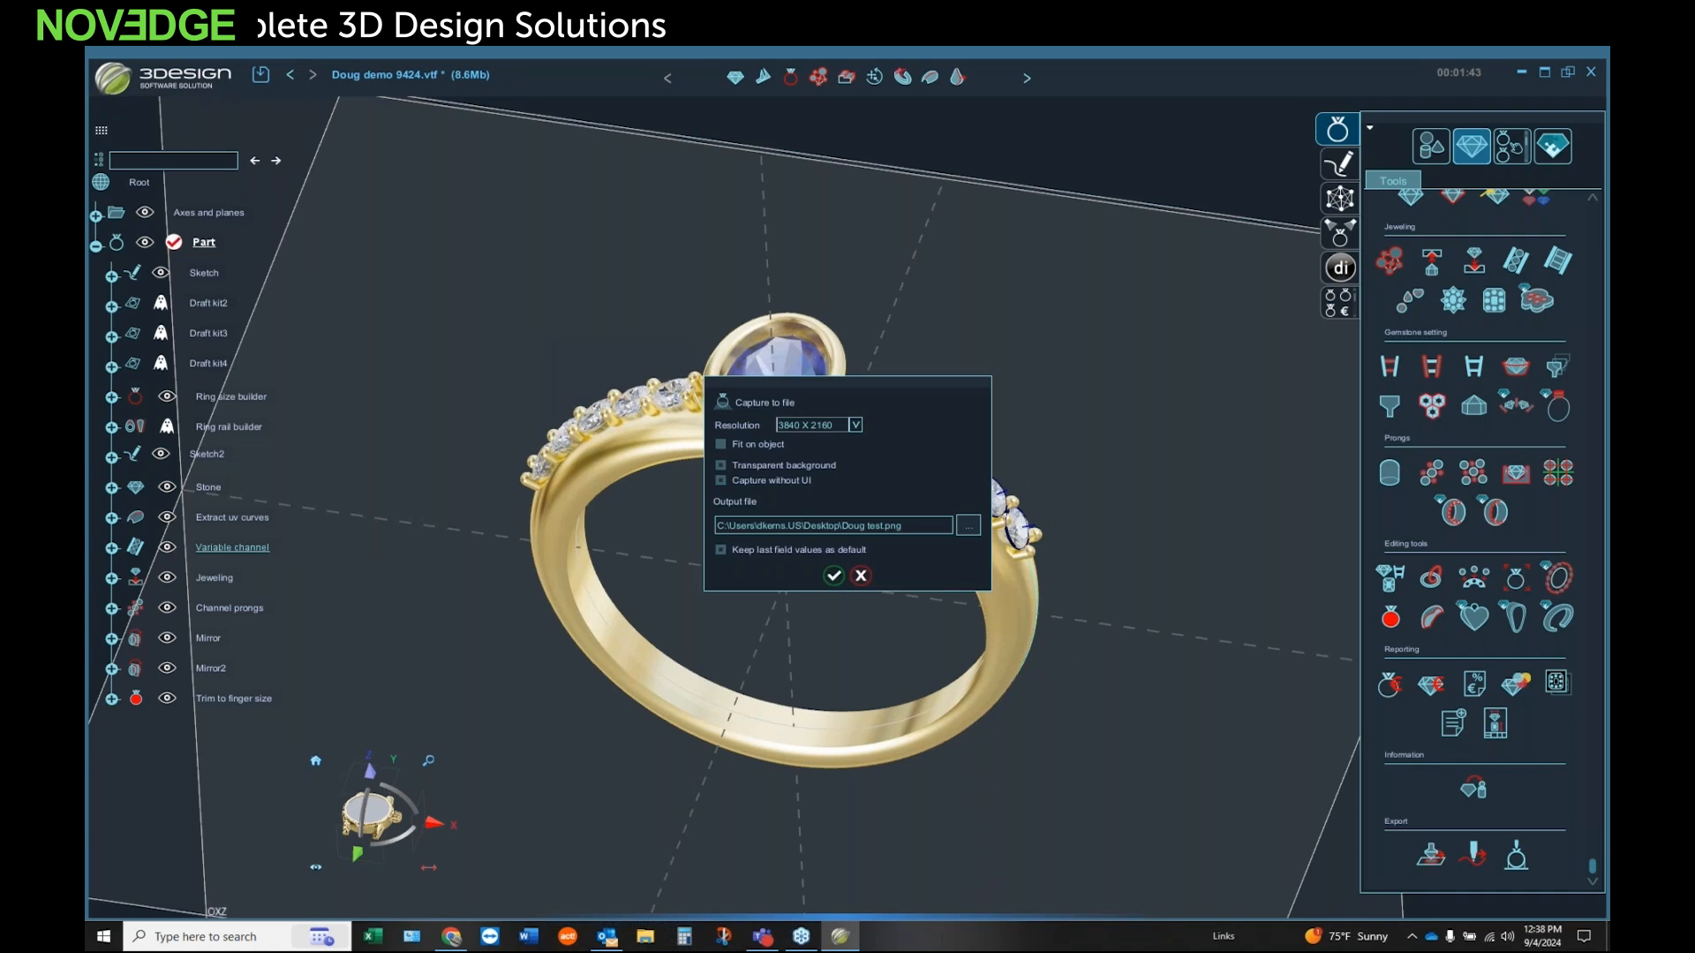
left_click(852, 428)
left_click_drag(855, 523, 860, 448)
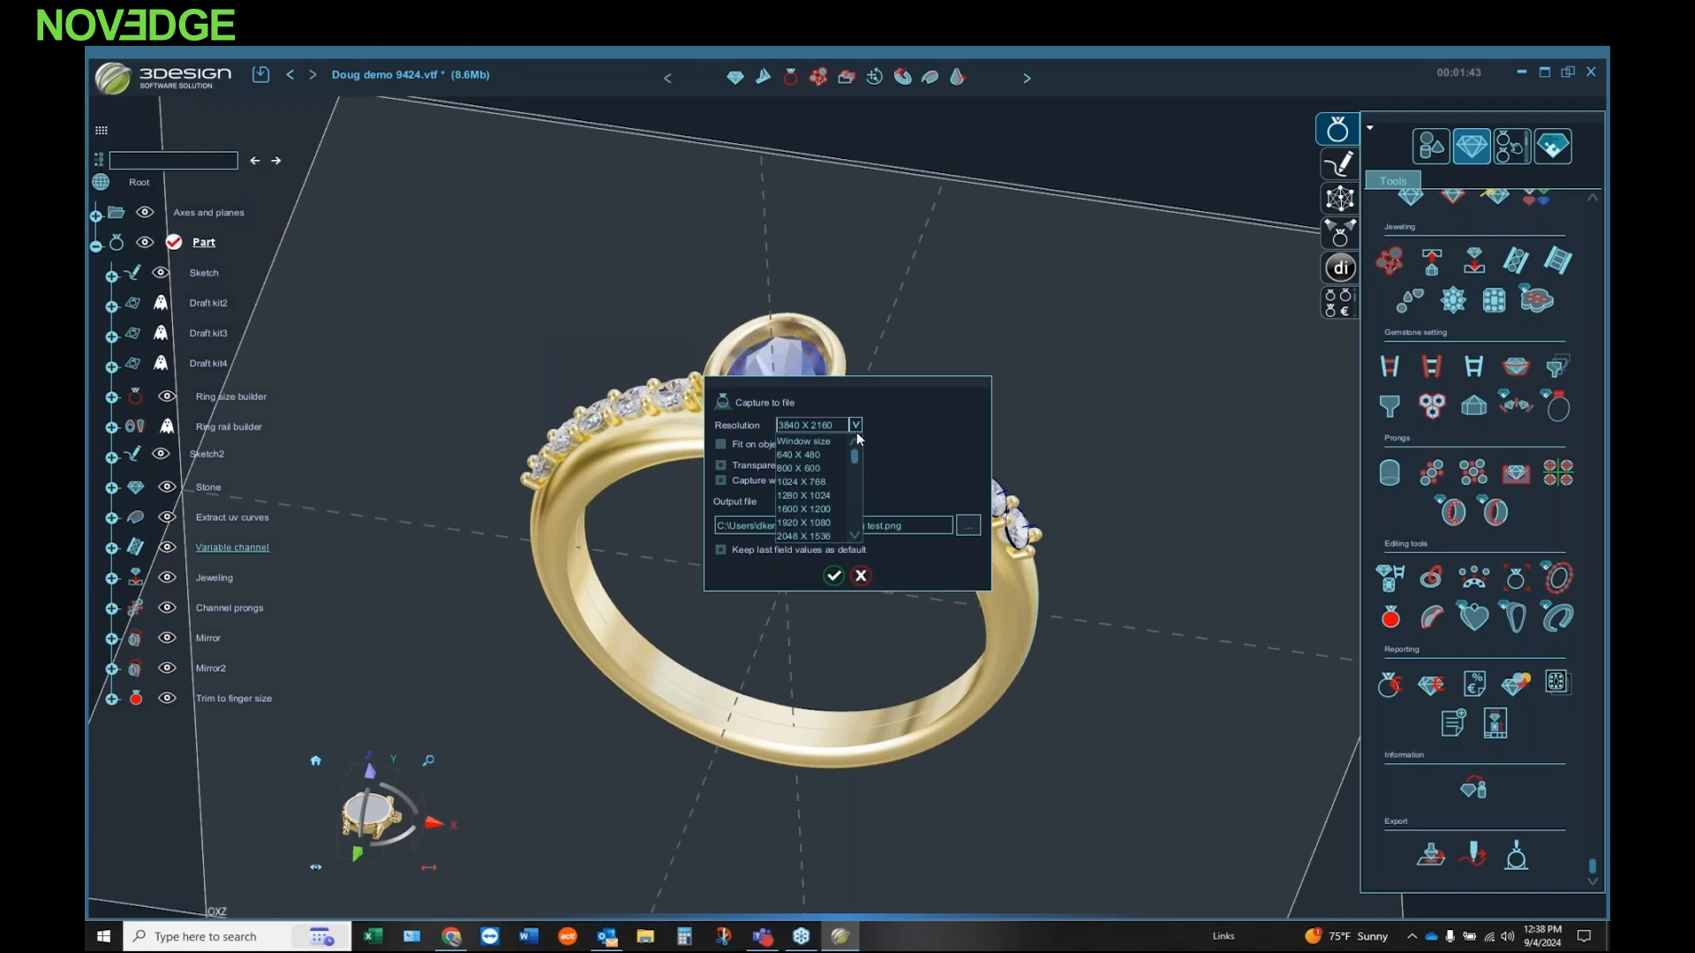
left_click_drag(852, 457, 859, 525)
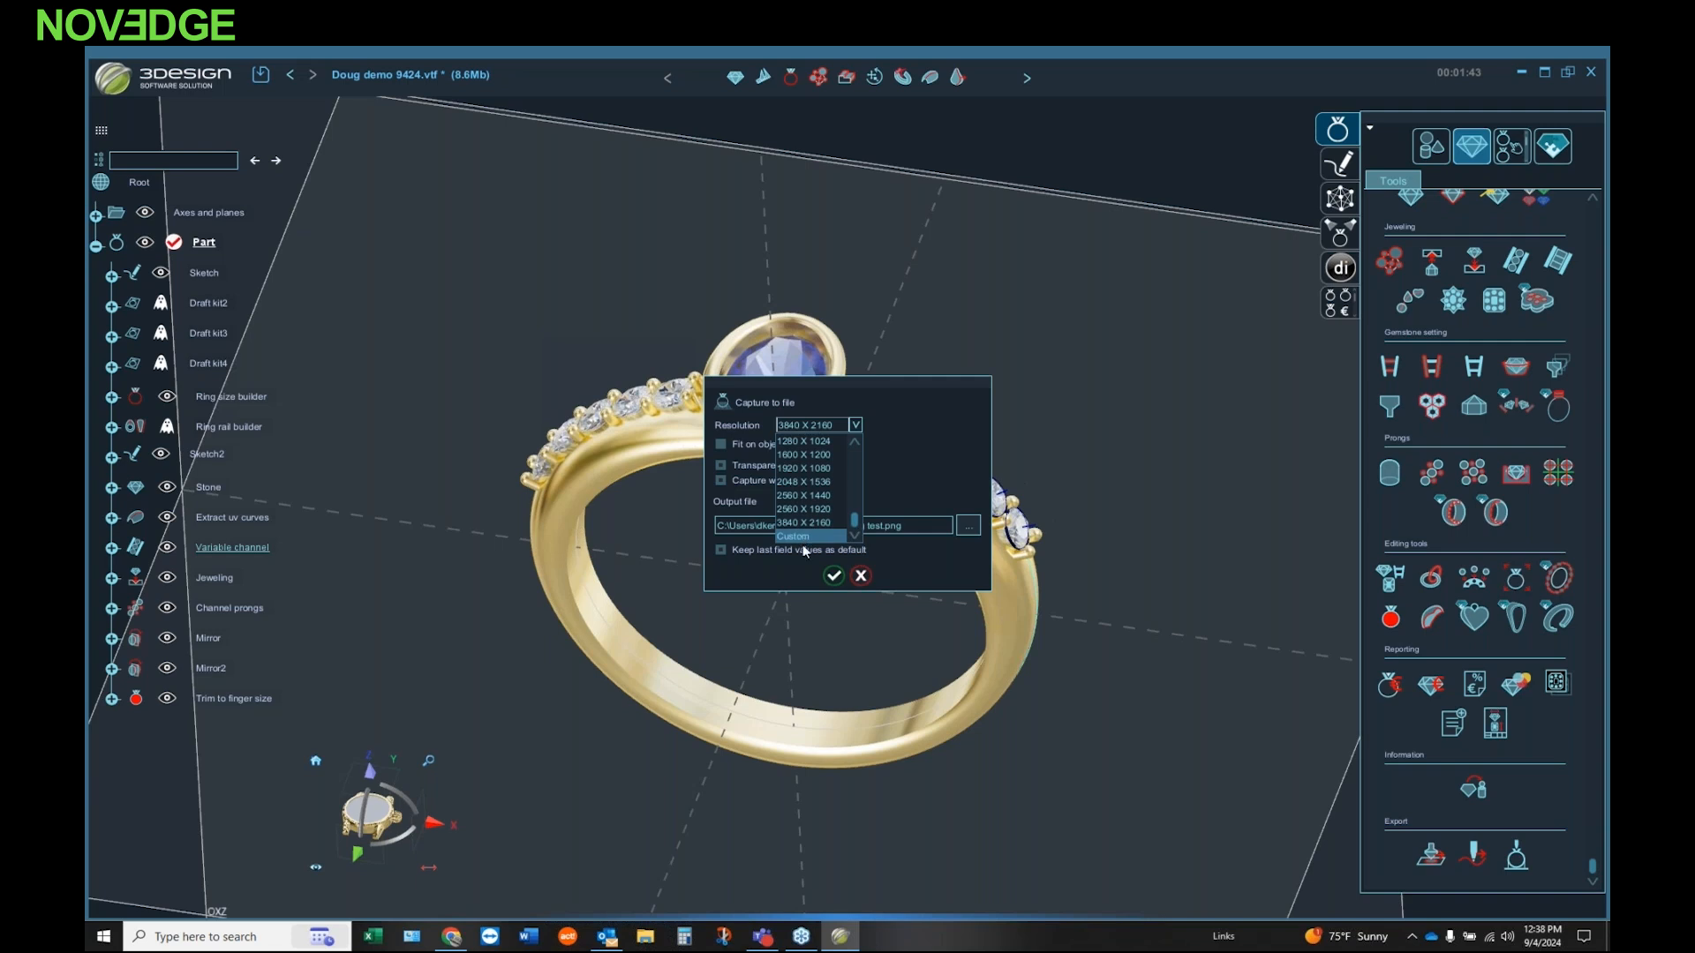
left_click(841, 580)
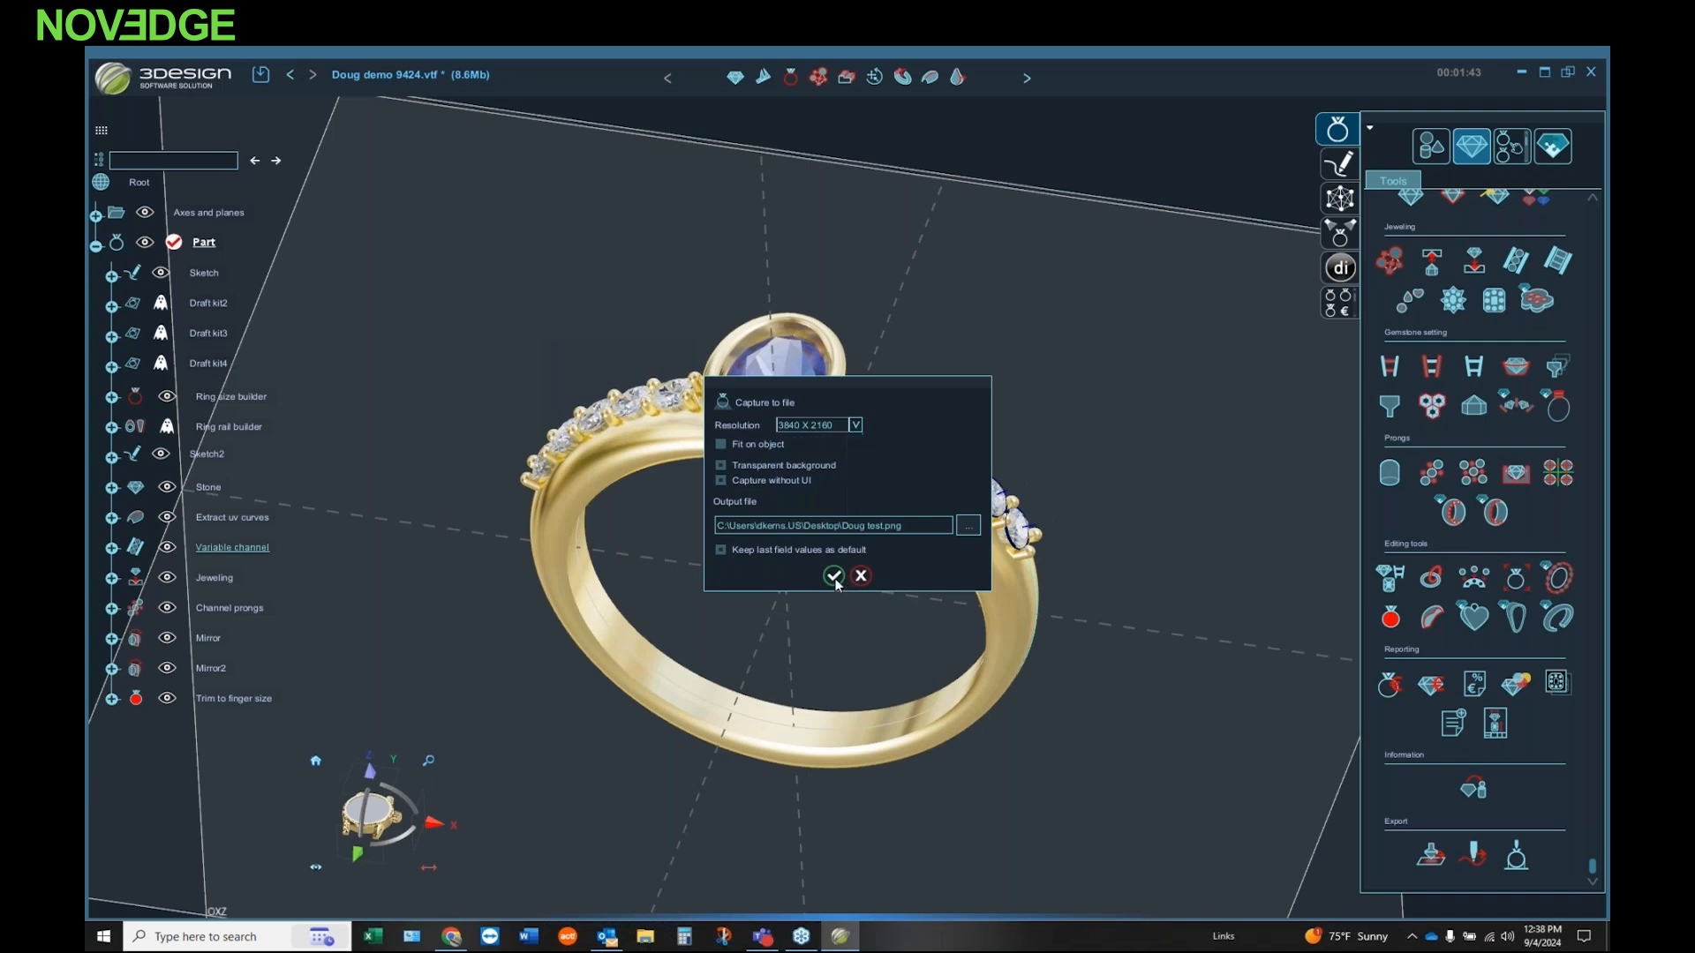
left_click(834, 578)
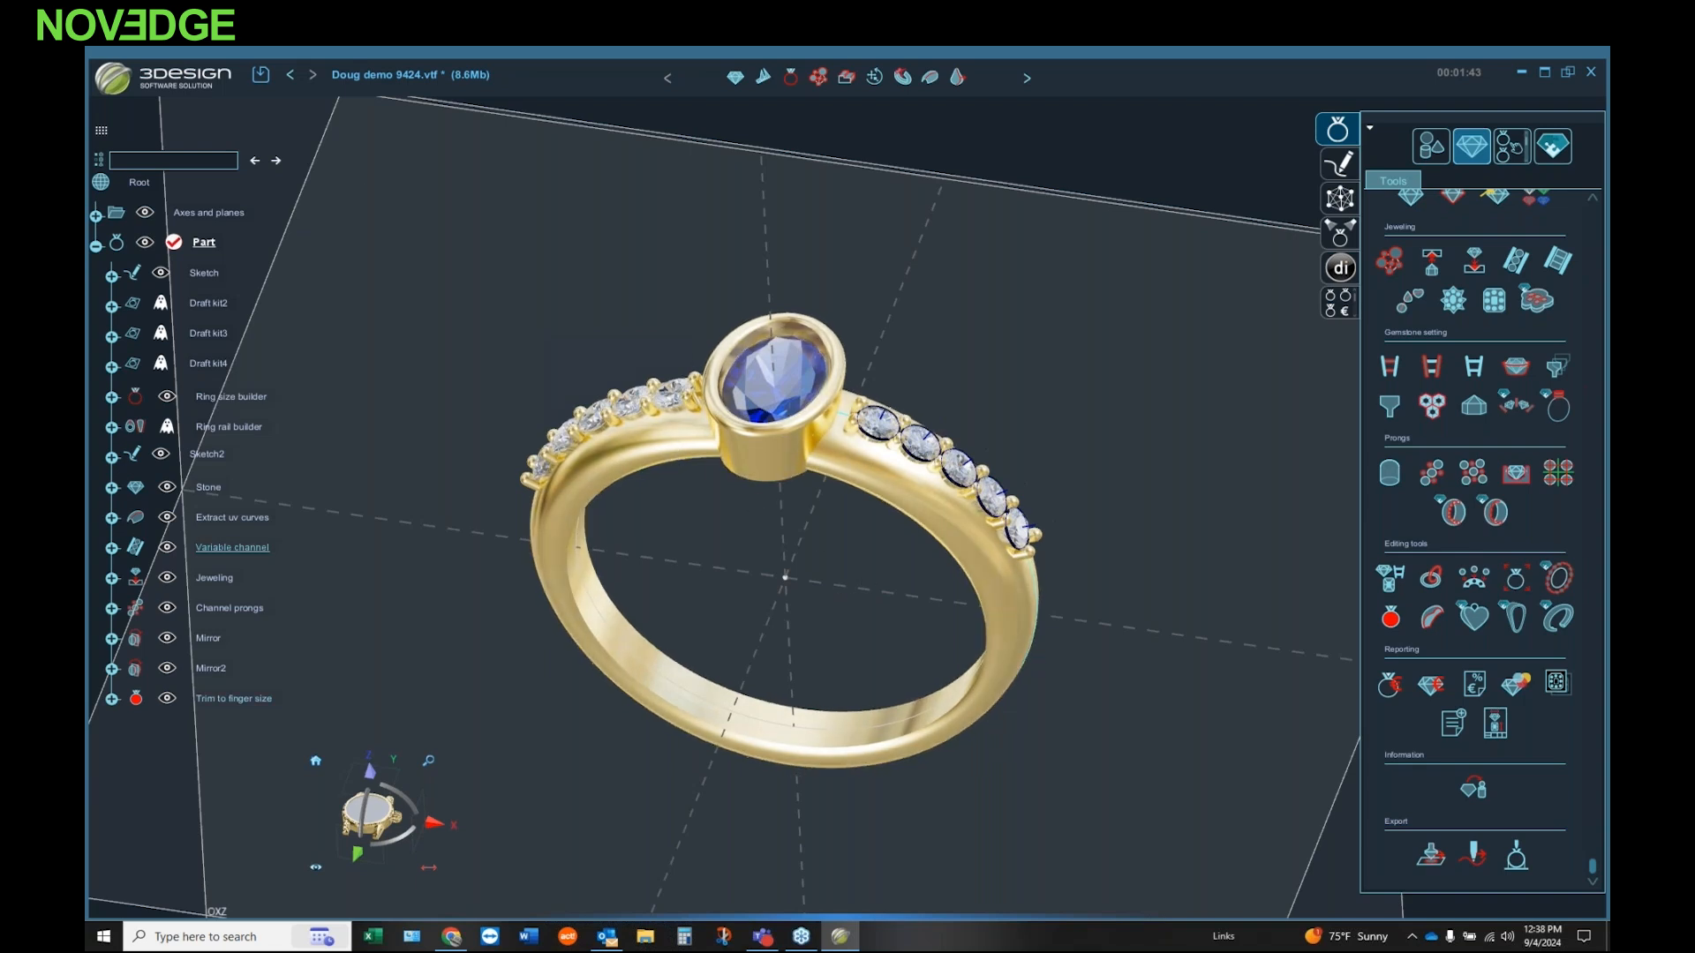
Step: Set up a 10-second, 24 frames per second video animation rotating clockwise about OZ, with Fit on object left off
left_click(113, 90)
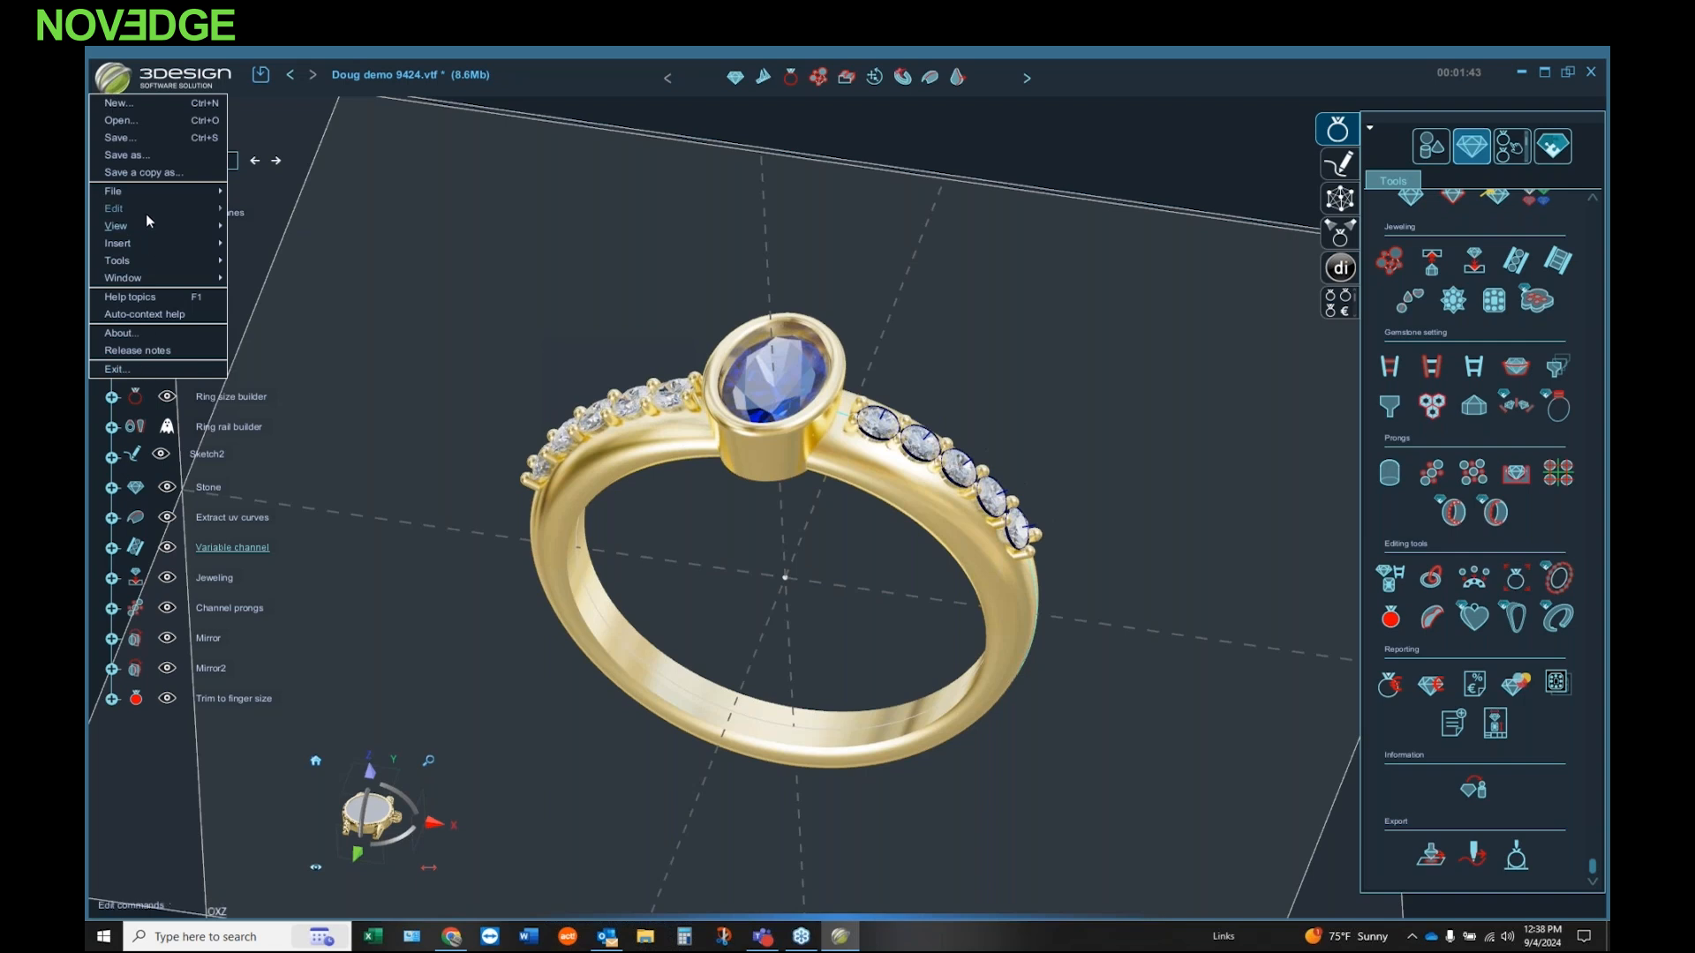
mouse_move(151, 225)
left_click(336, 274)
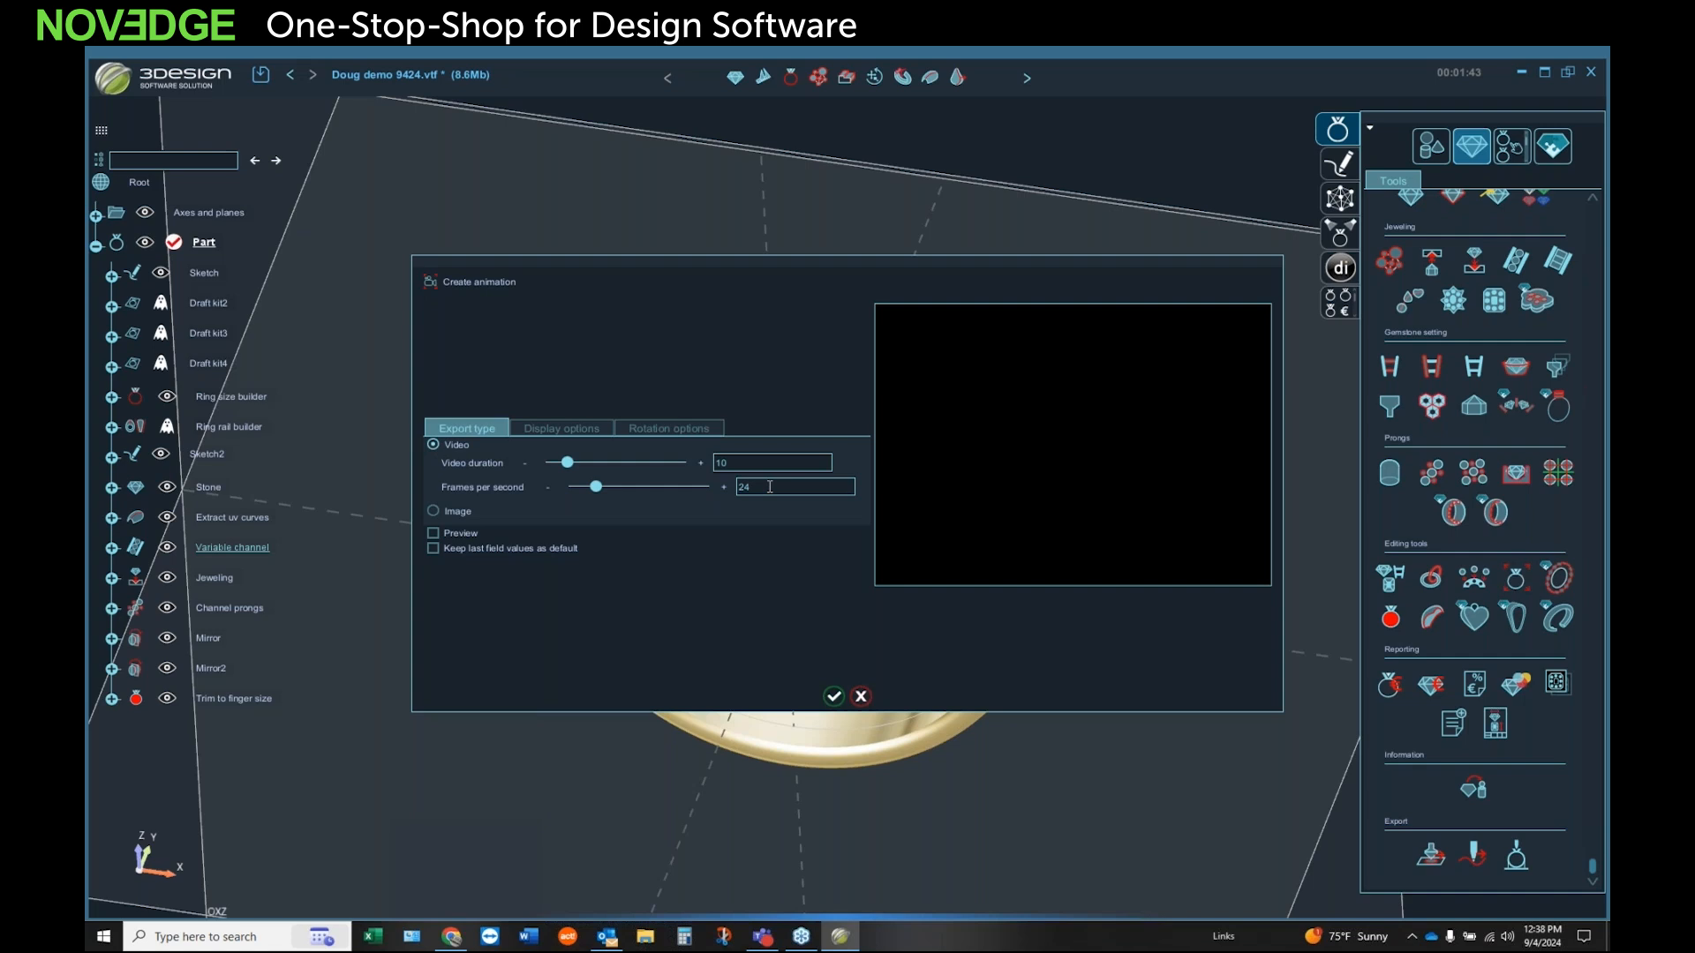
left_click(564, 430)
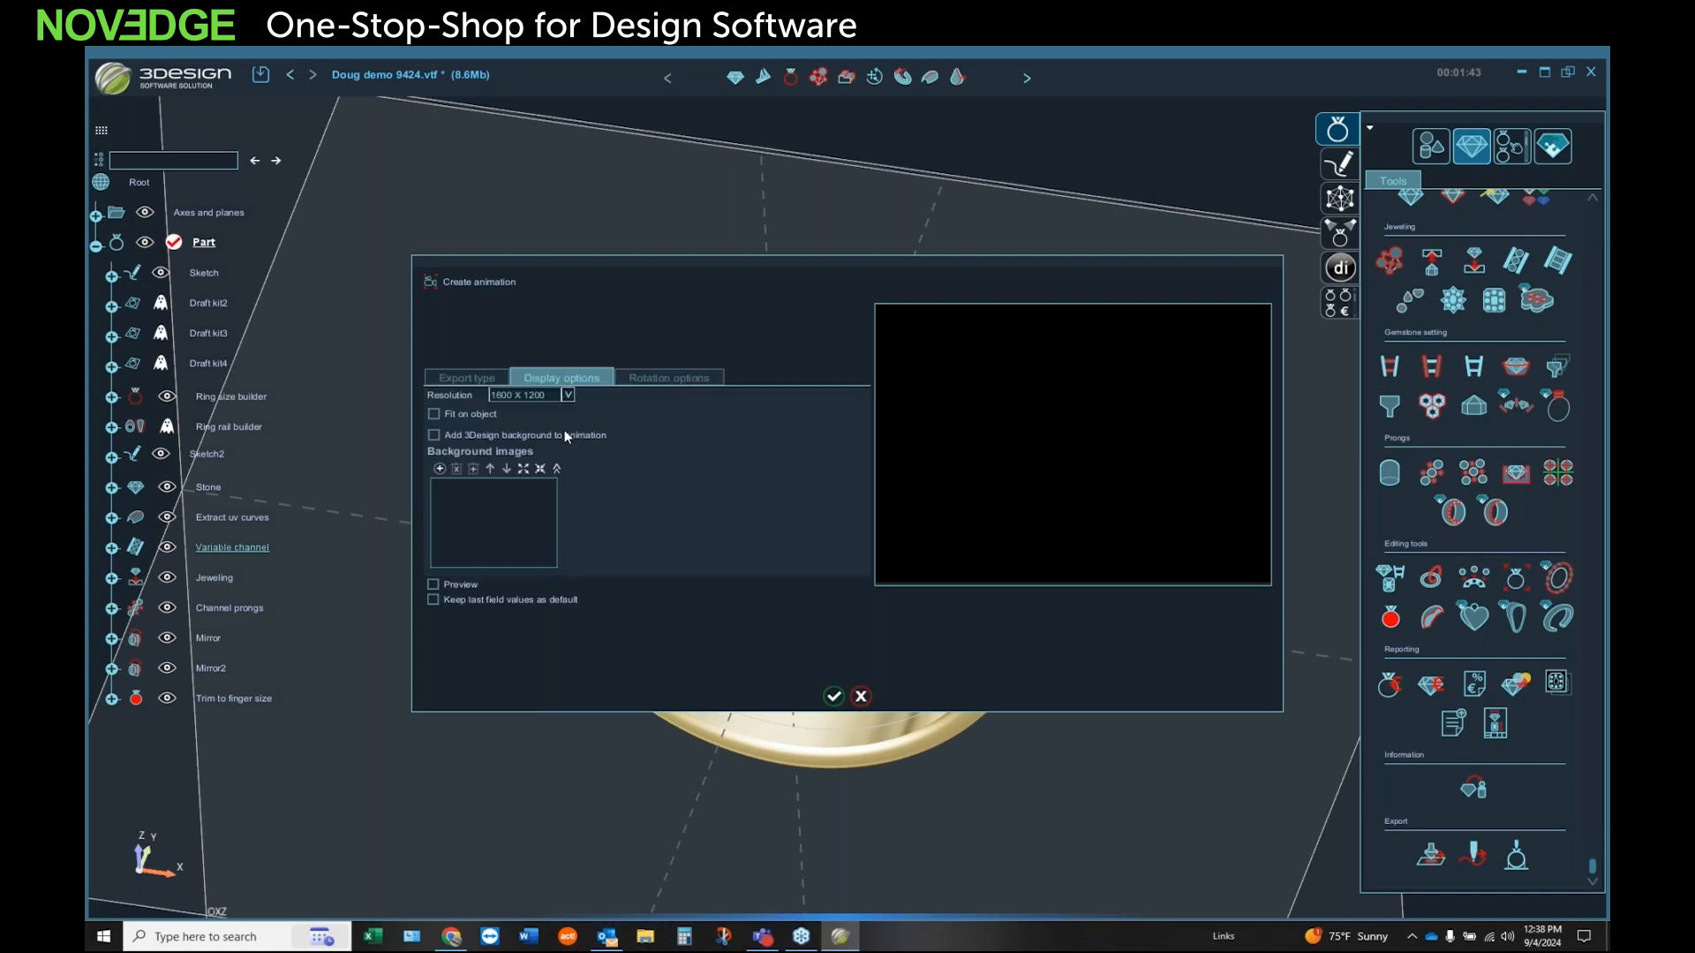
left_click(434, 414)
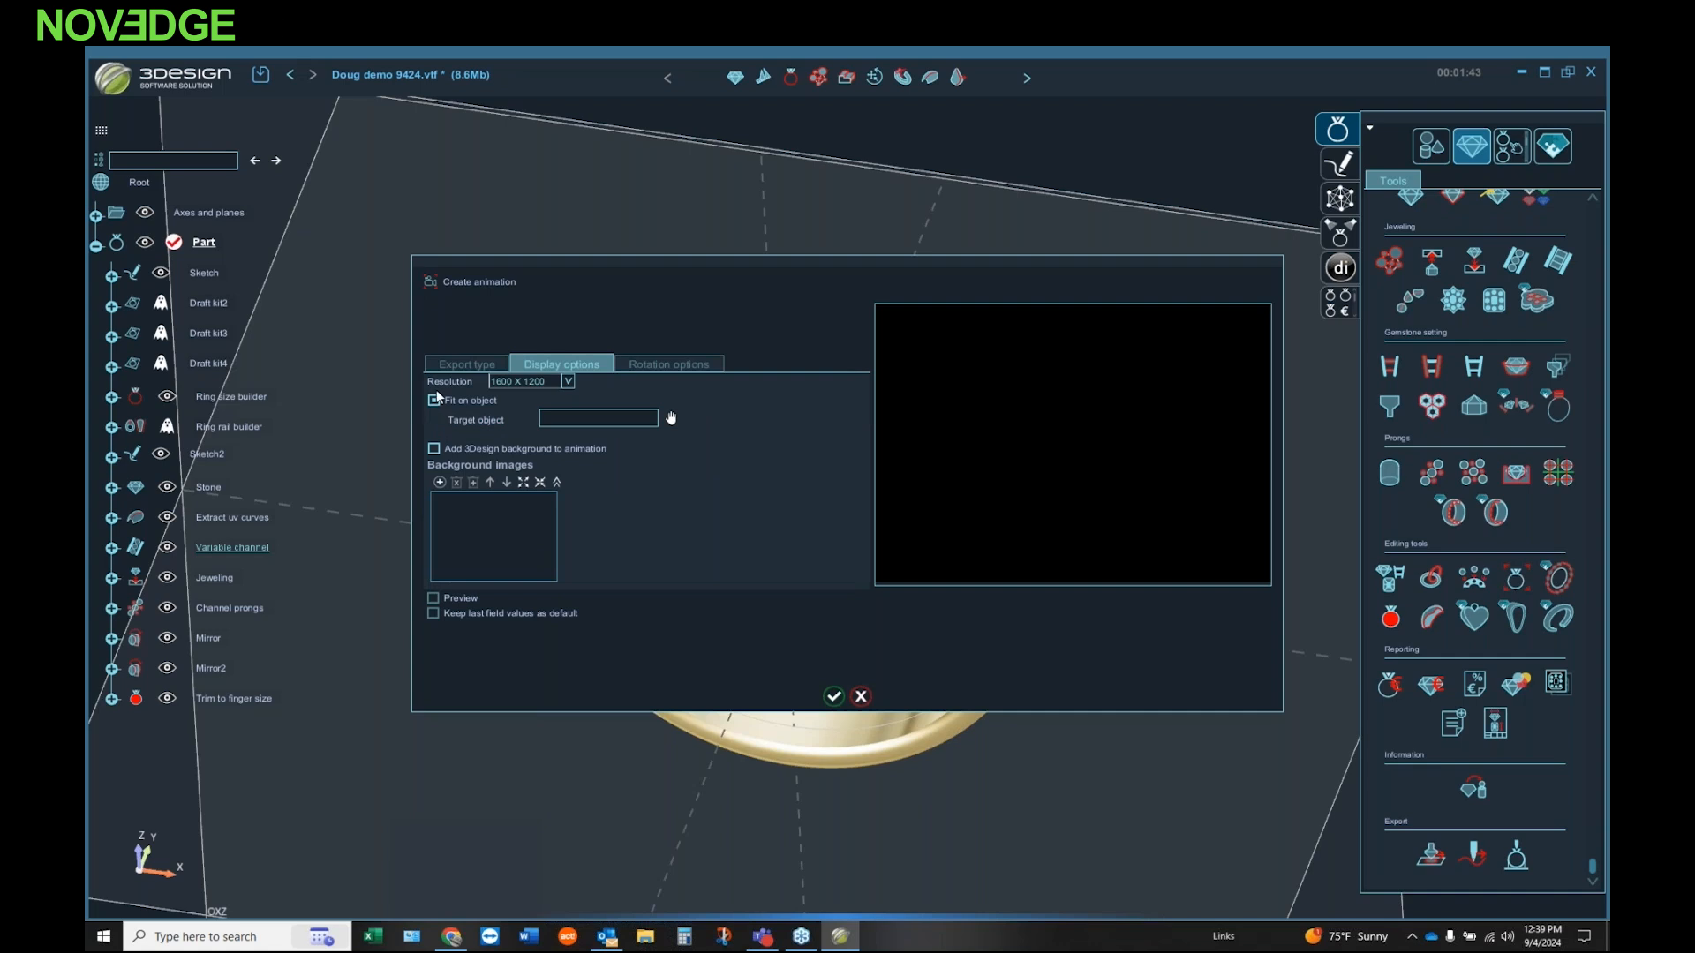
left_click(435, 398)
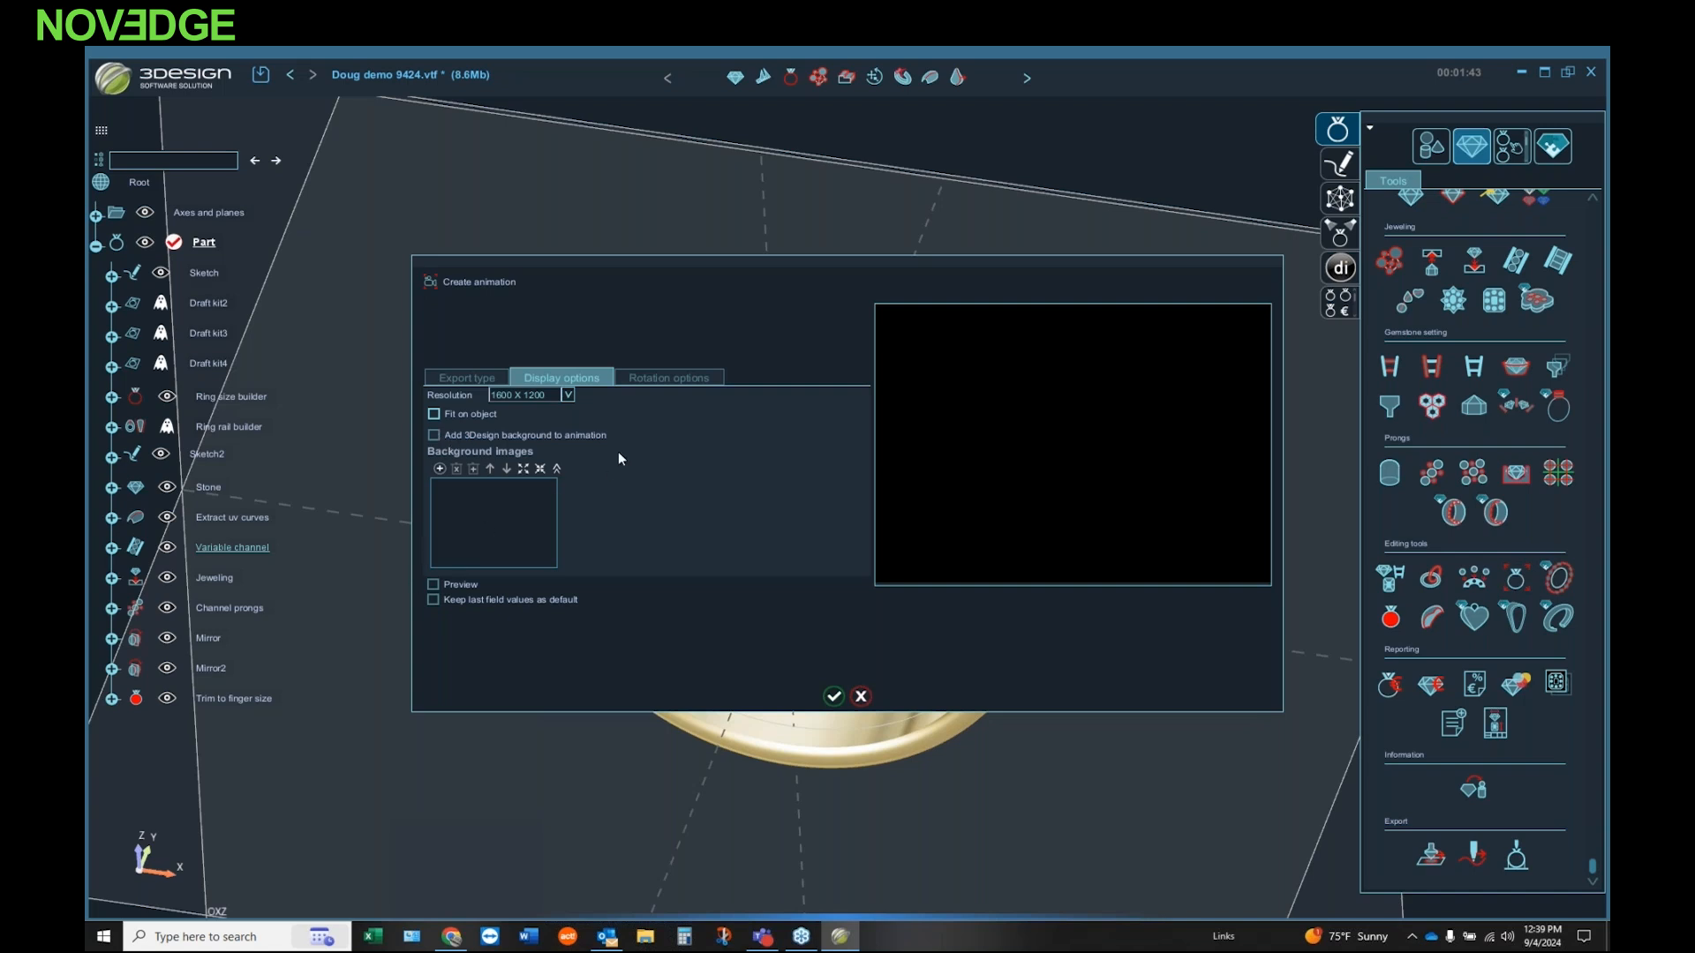
left_click(669, 377)
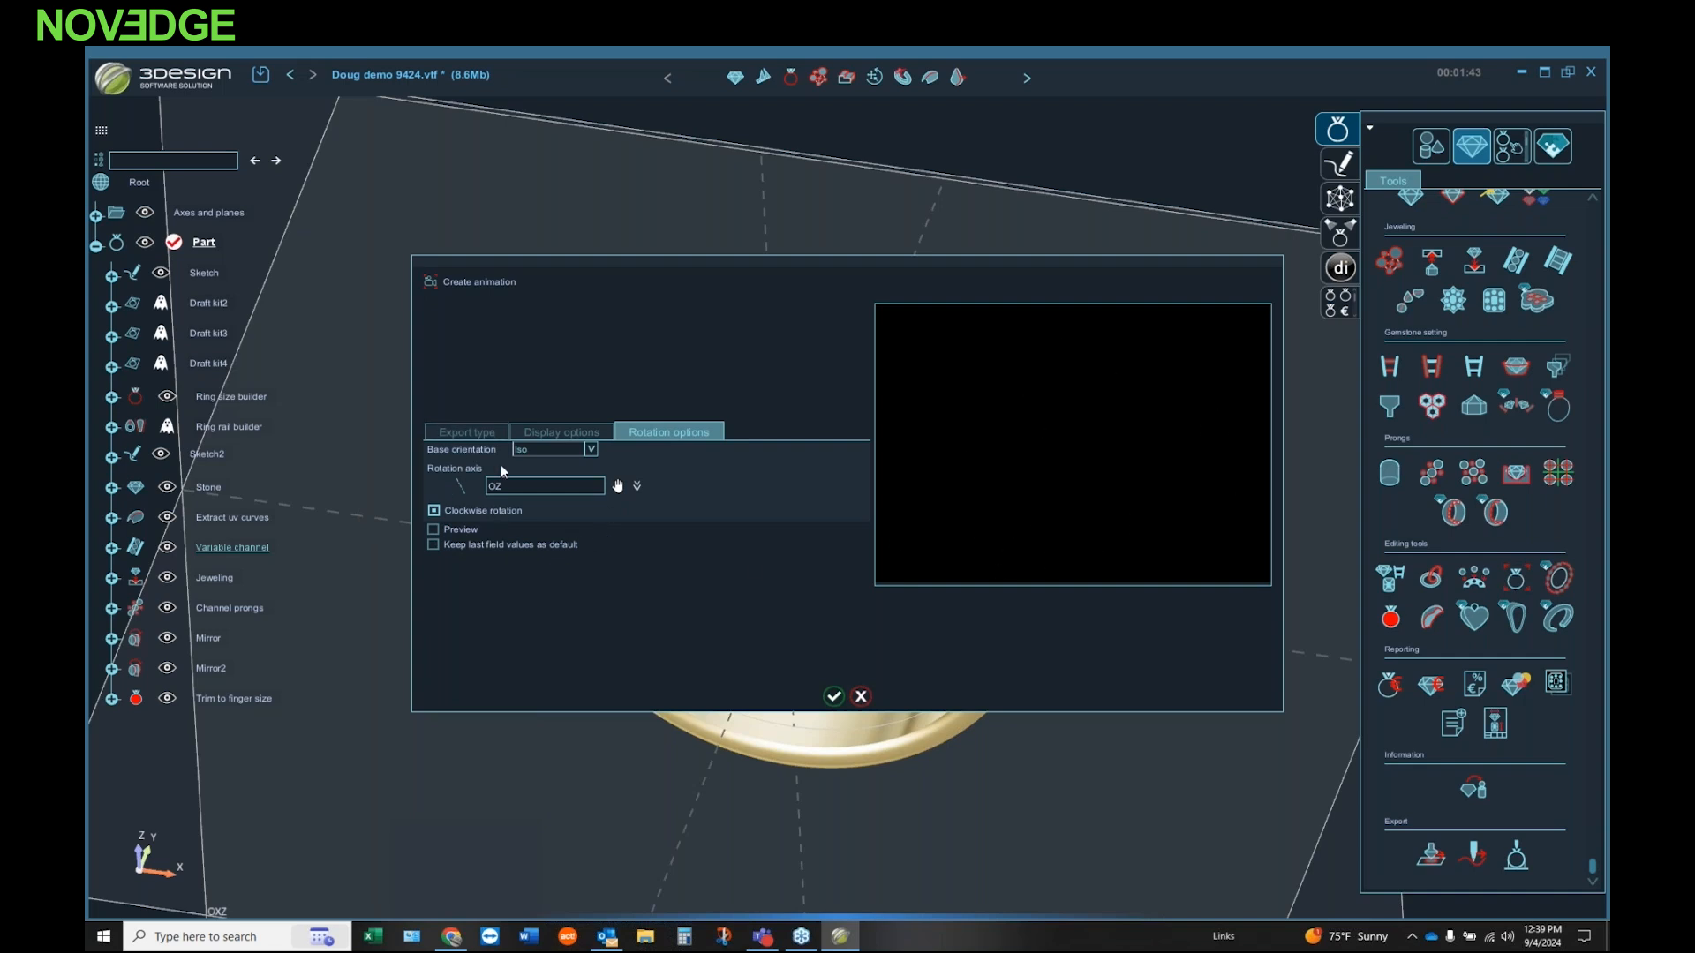
left_click(472, 429)
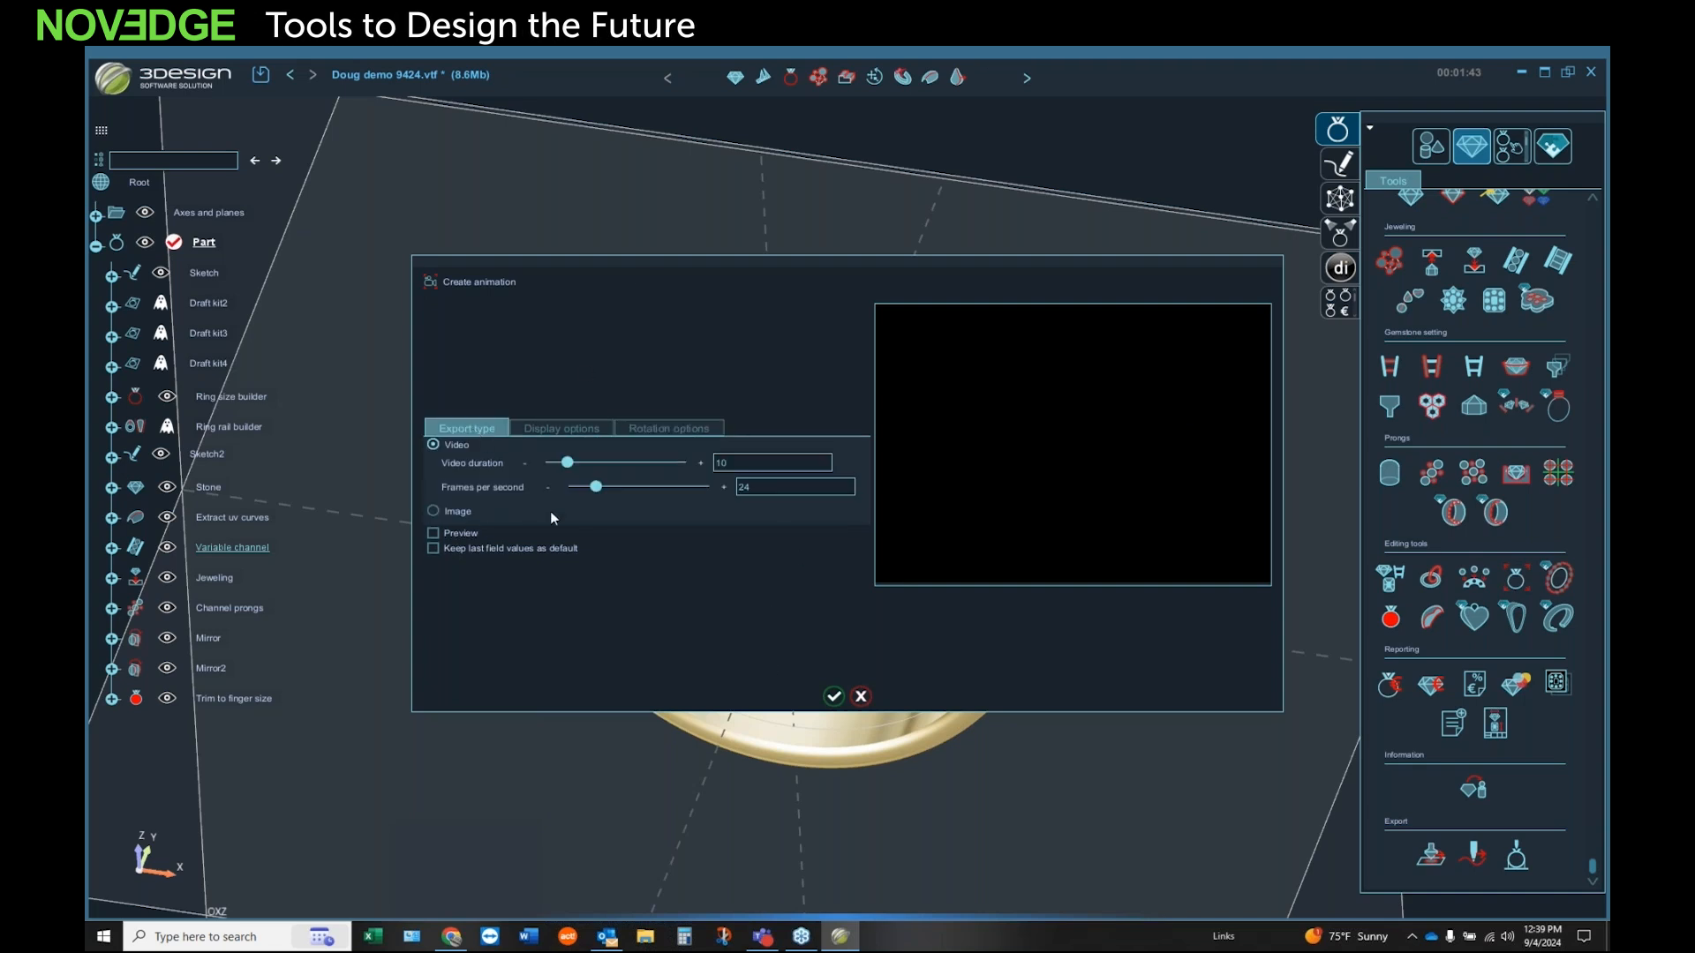
Step: Export the animation to the desktop as an MP4, naming it with the presenter's first name followed by "Annimation 3"
left_click(834, 696)
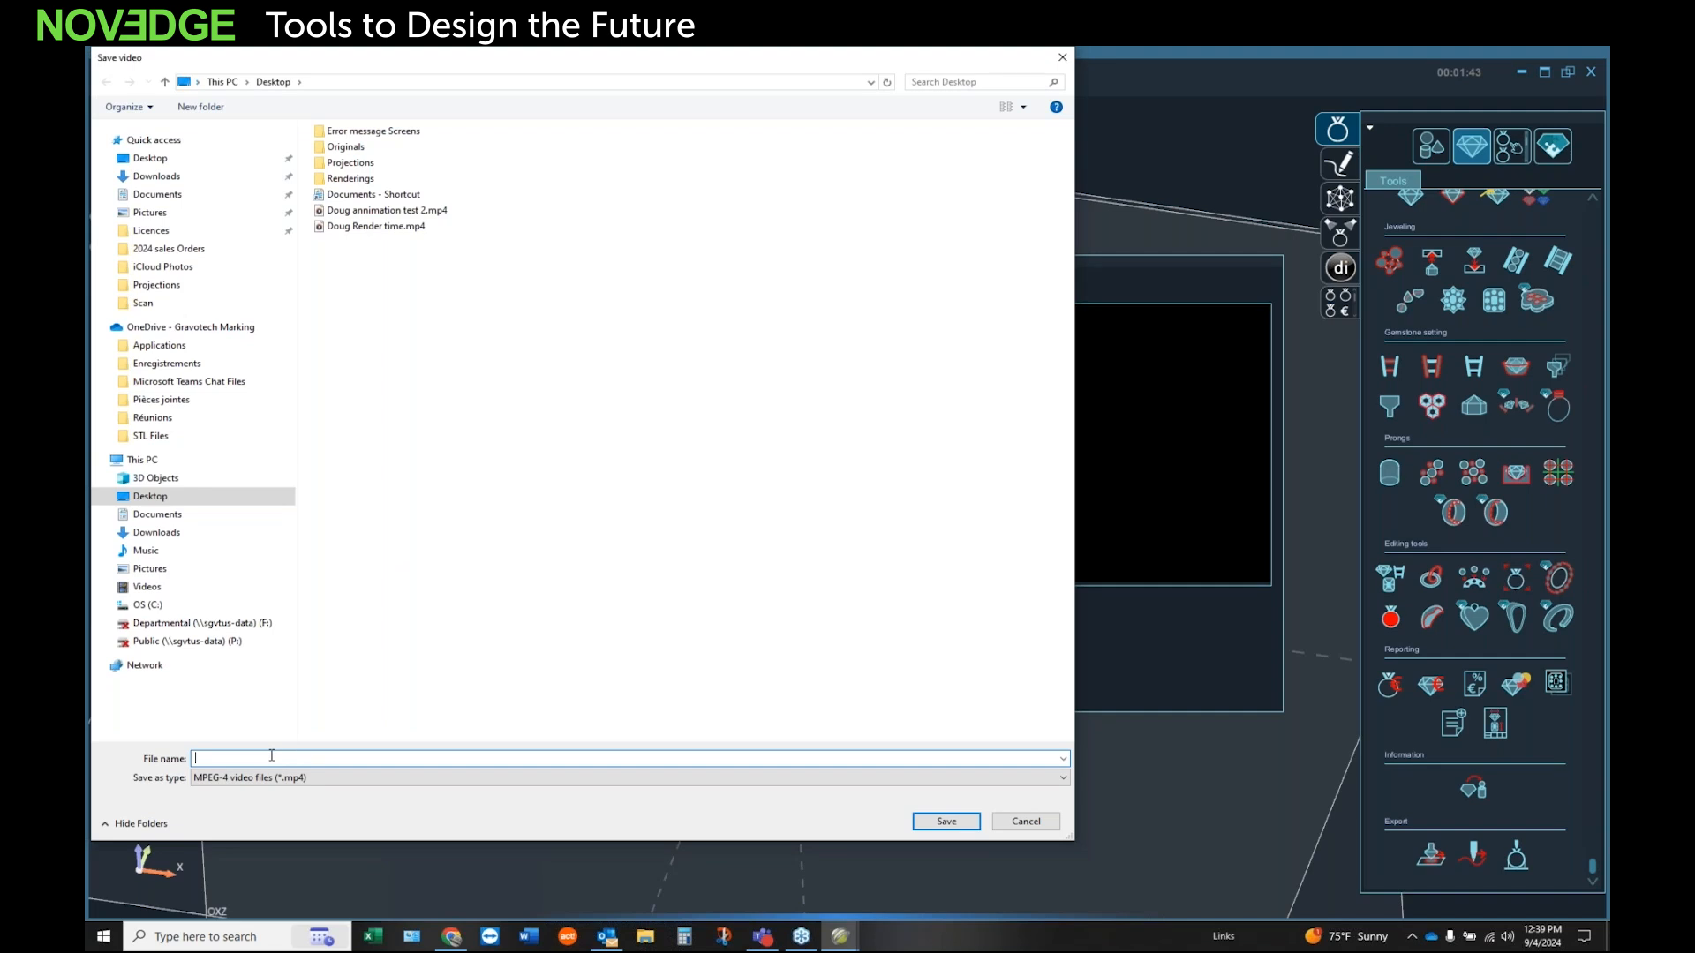
type("Doug")
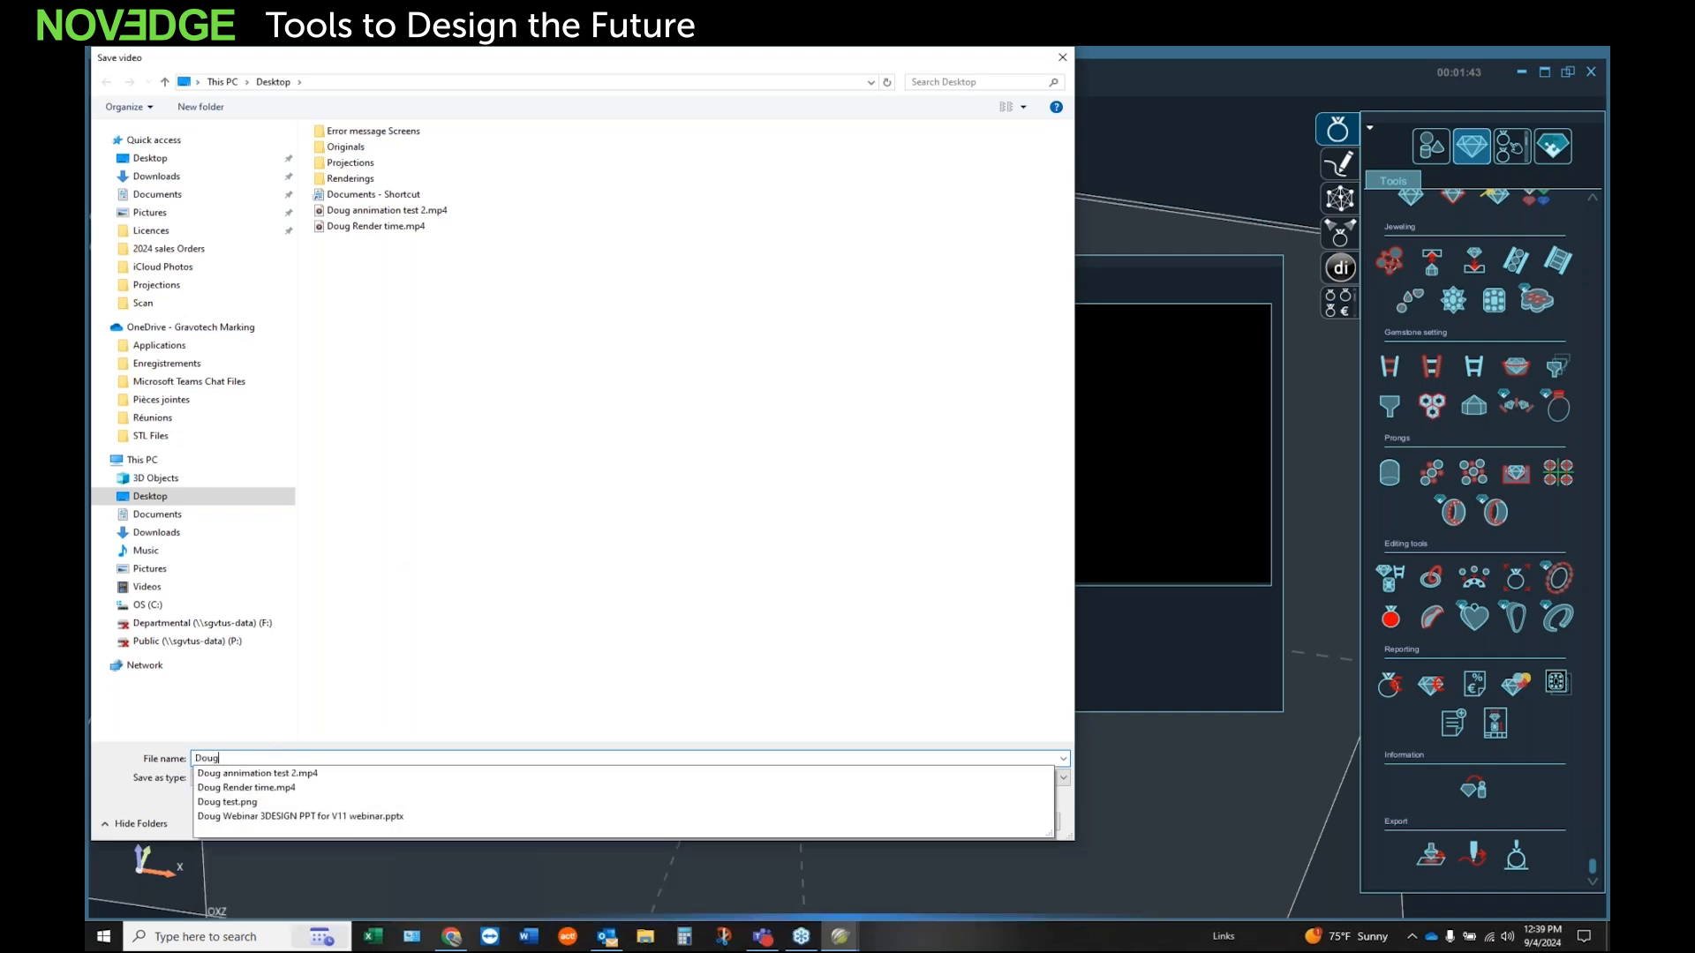
type(" A")
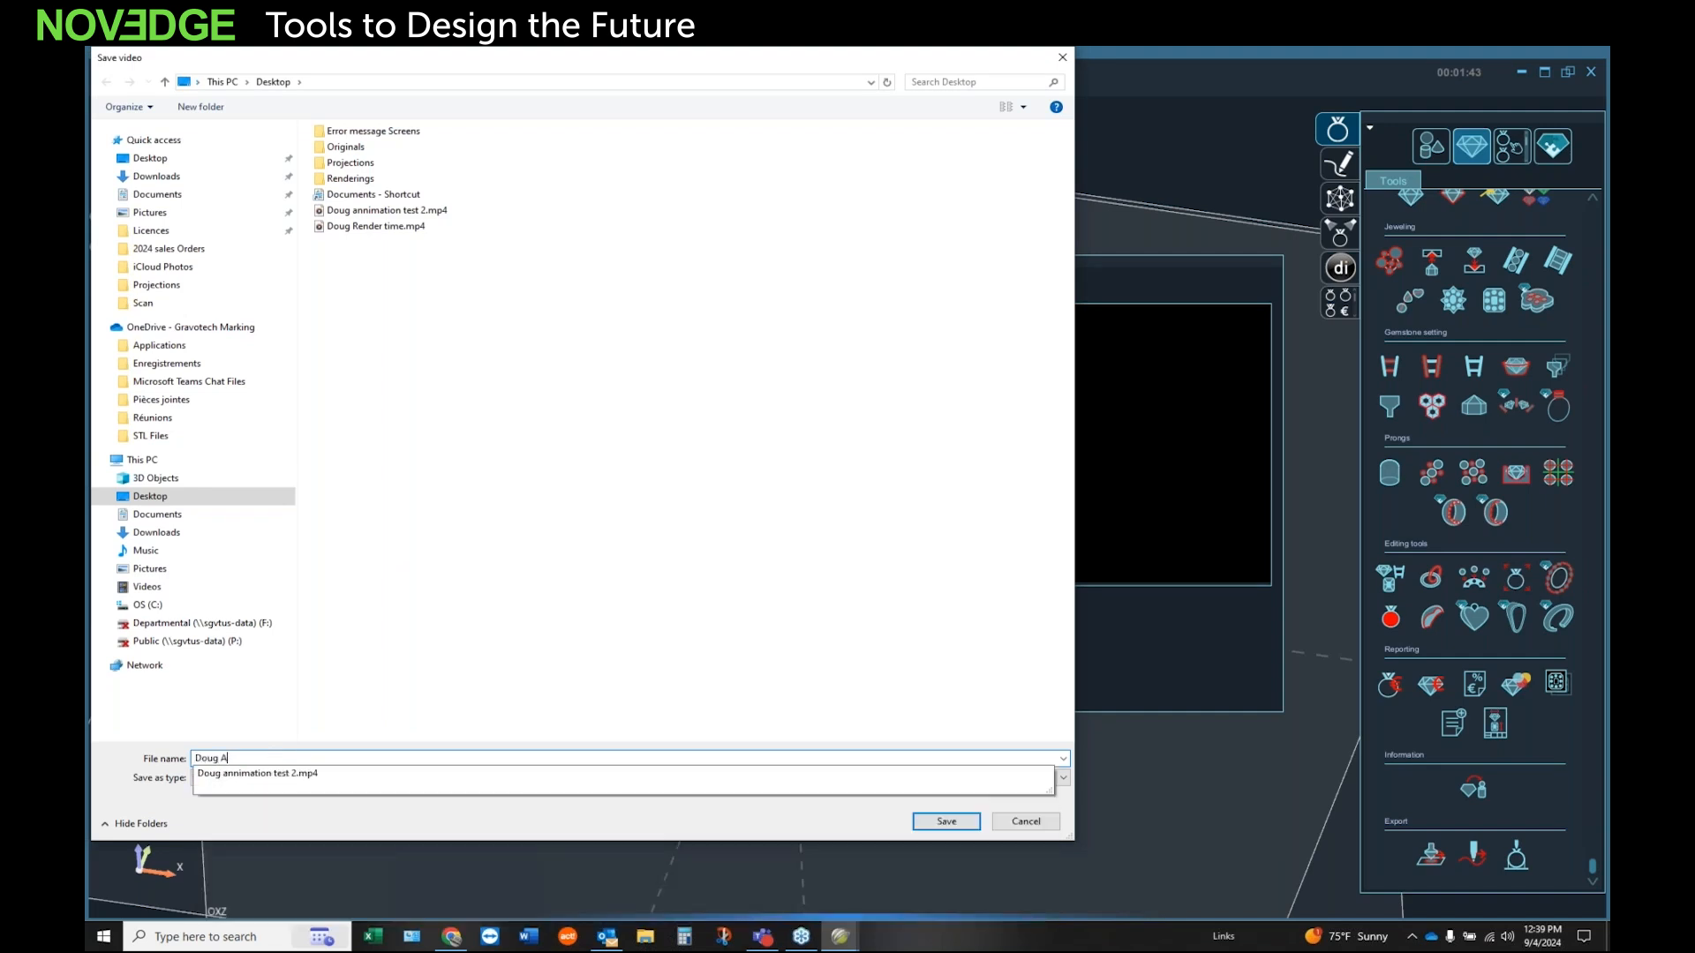
type("nnimation")
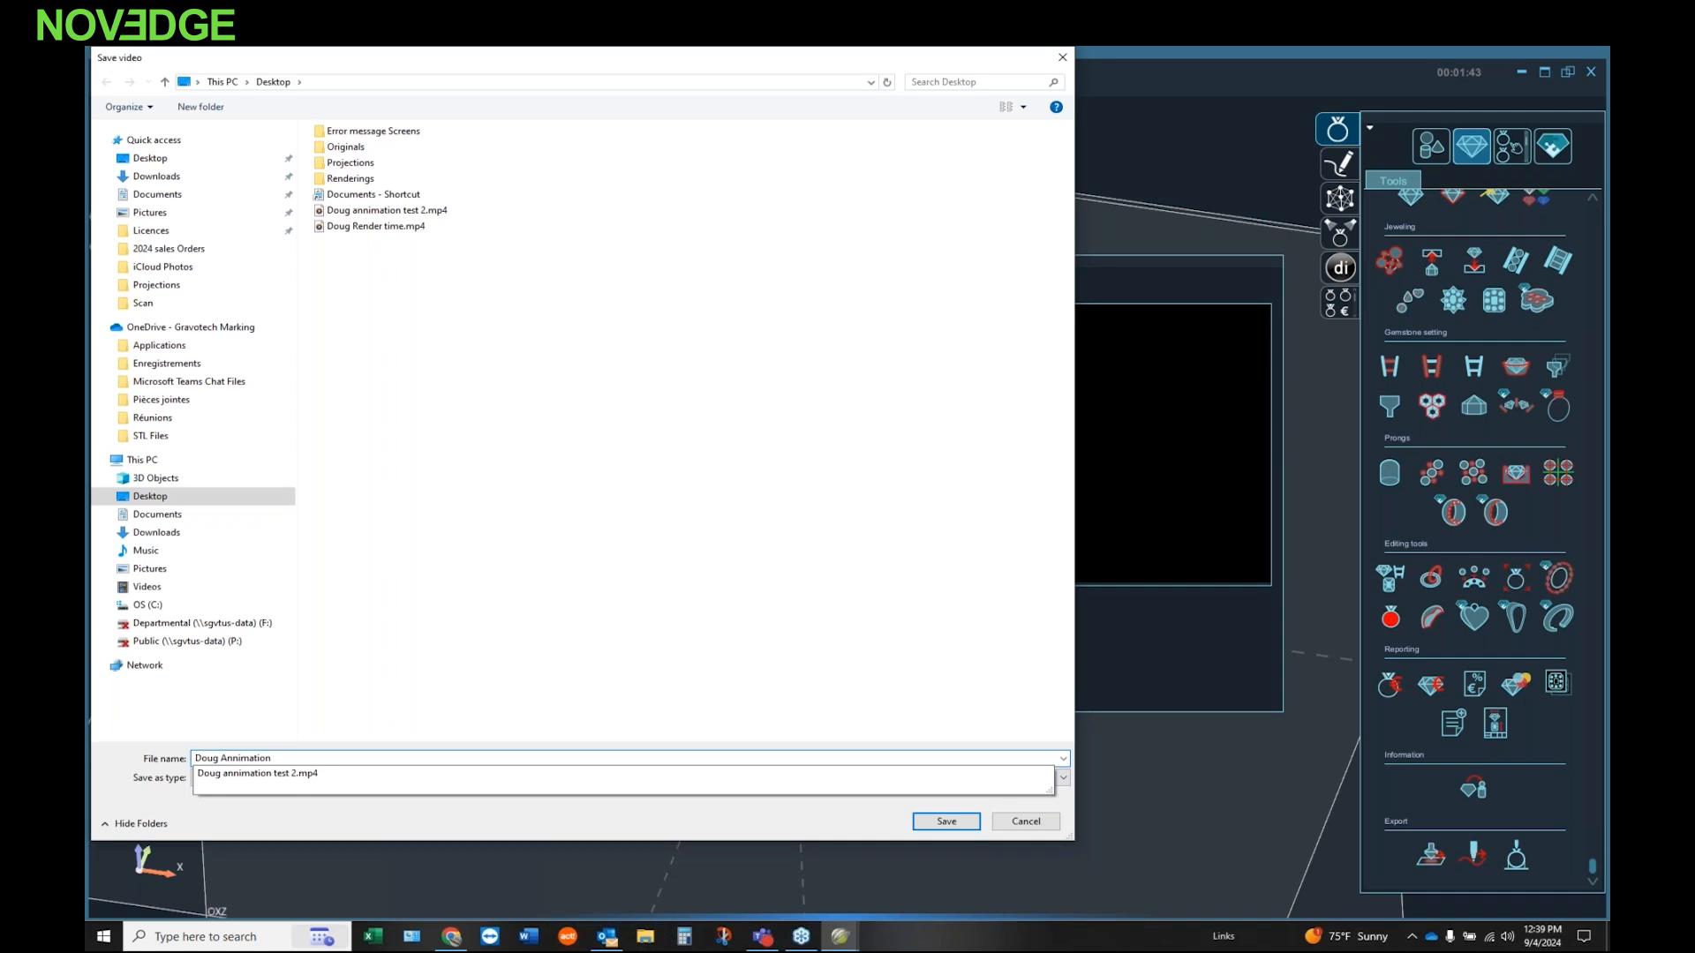
type(" 3")
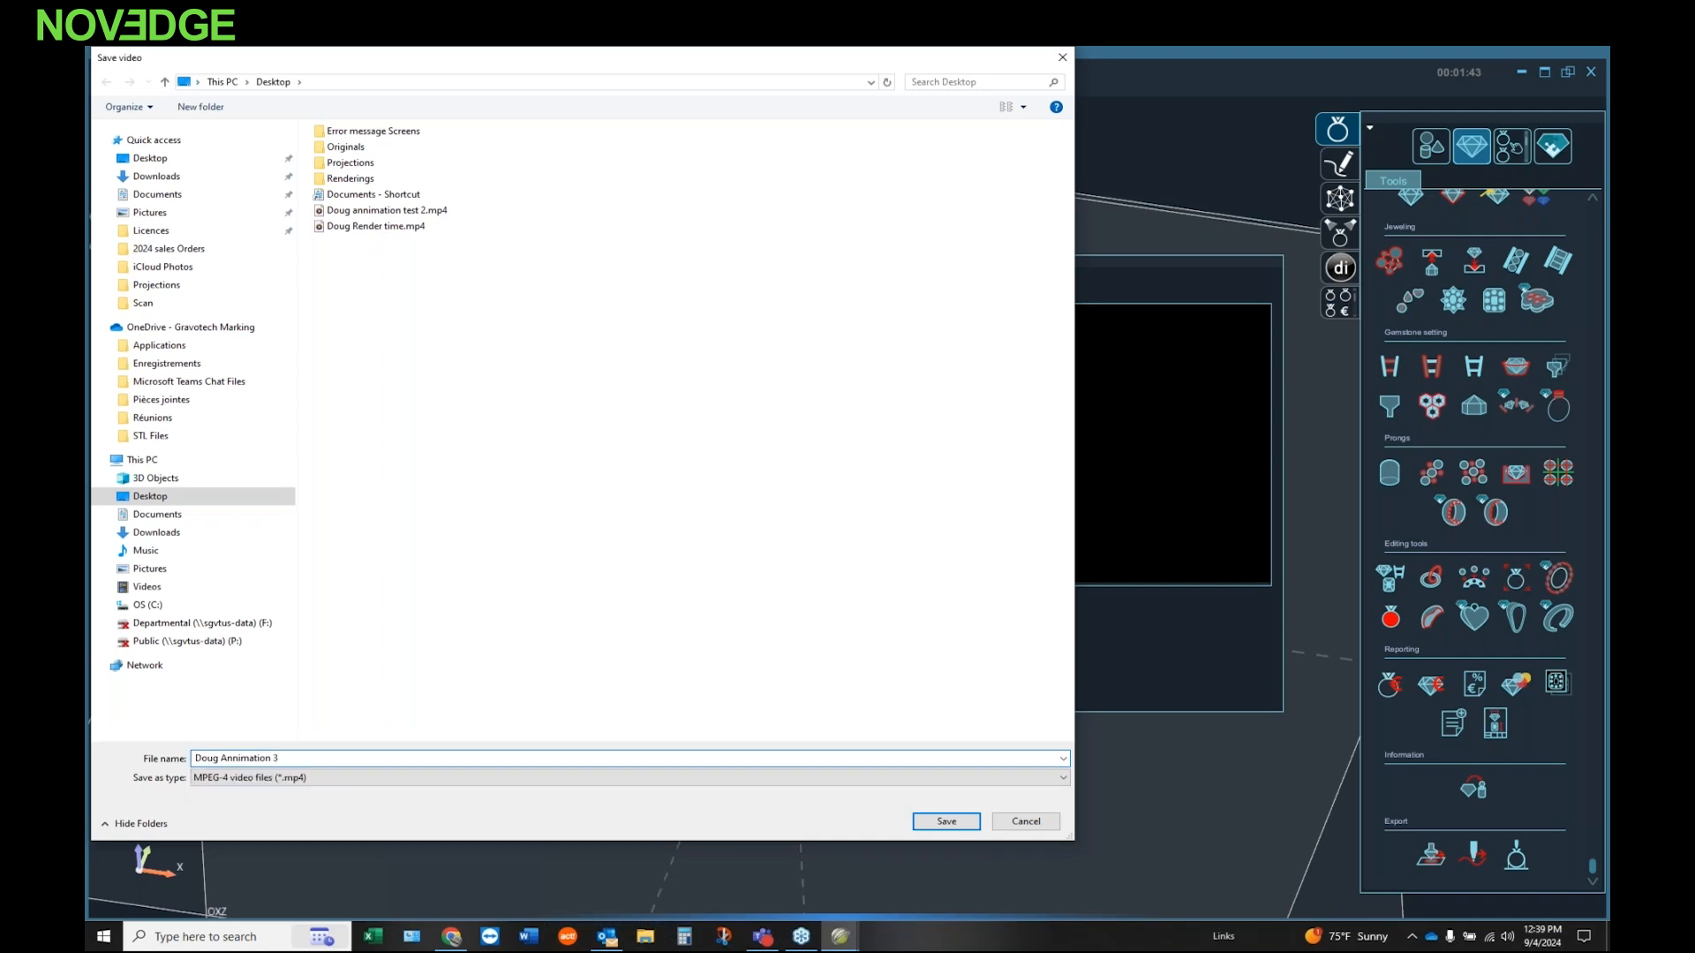
left_click(945, 822)
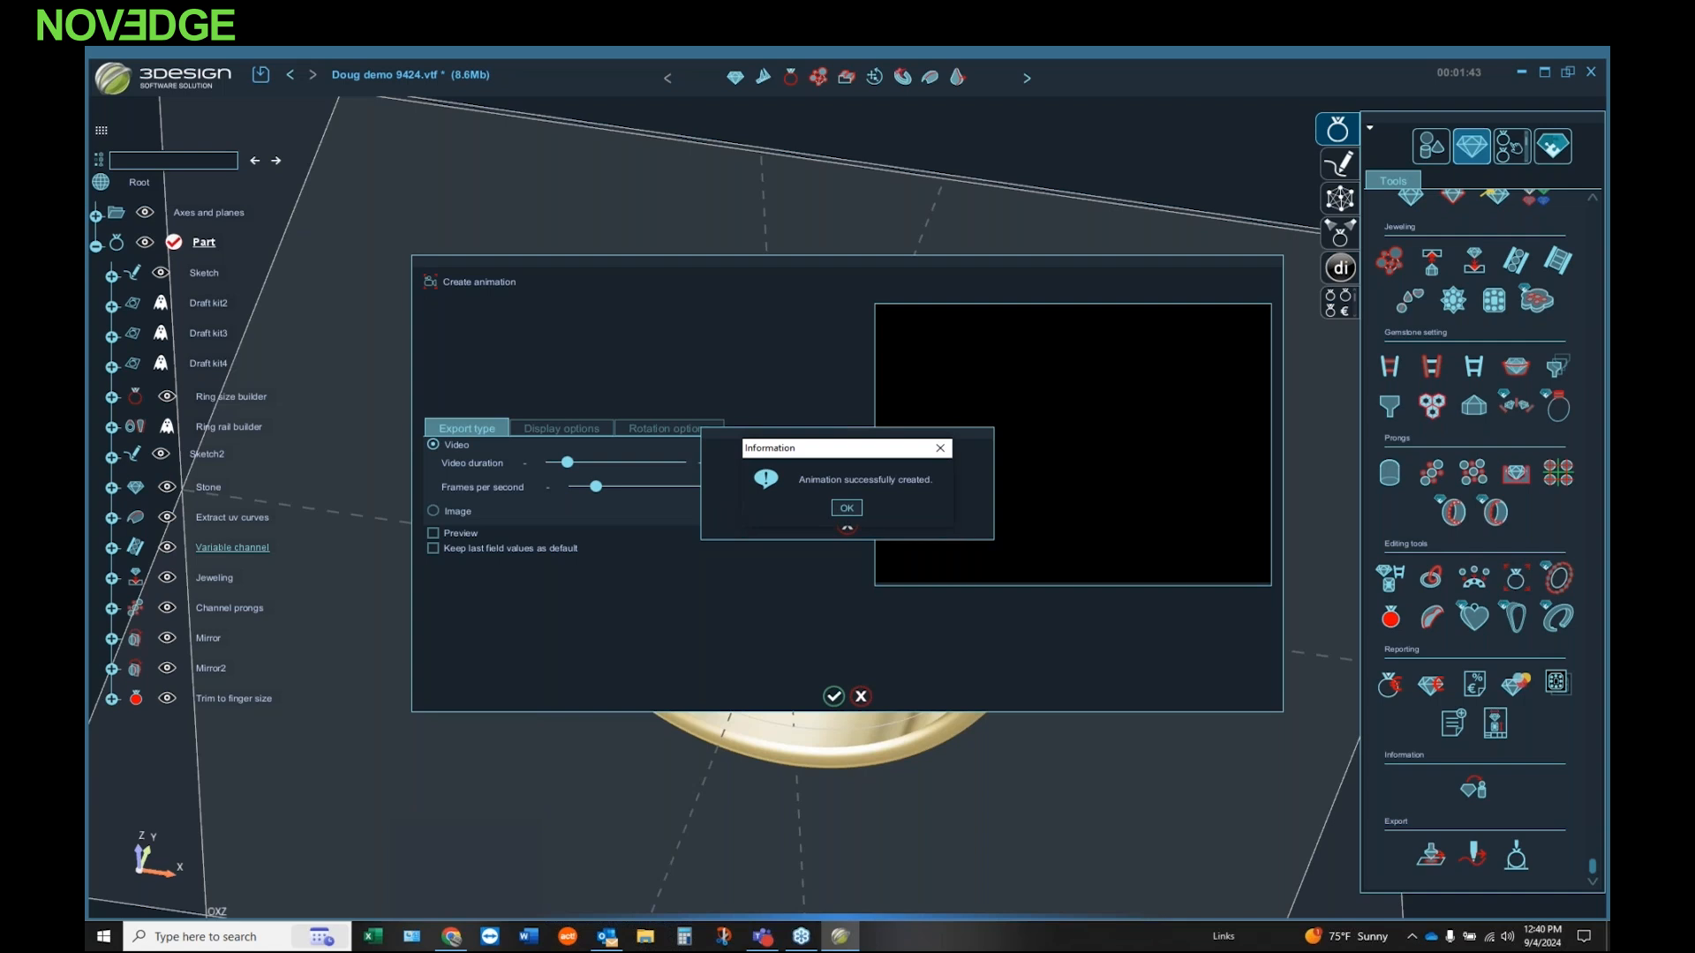
left_click(847, 509)
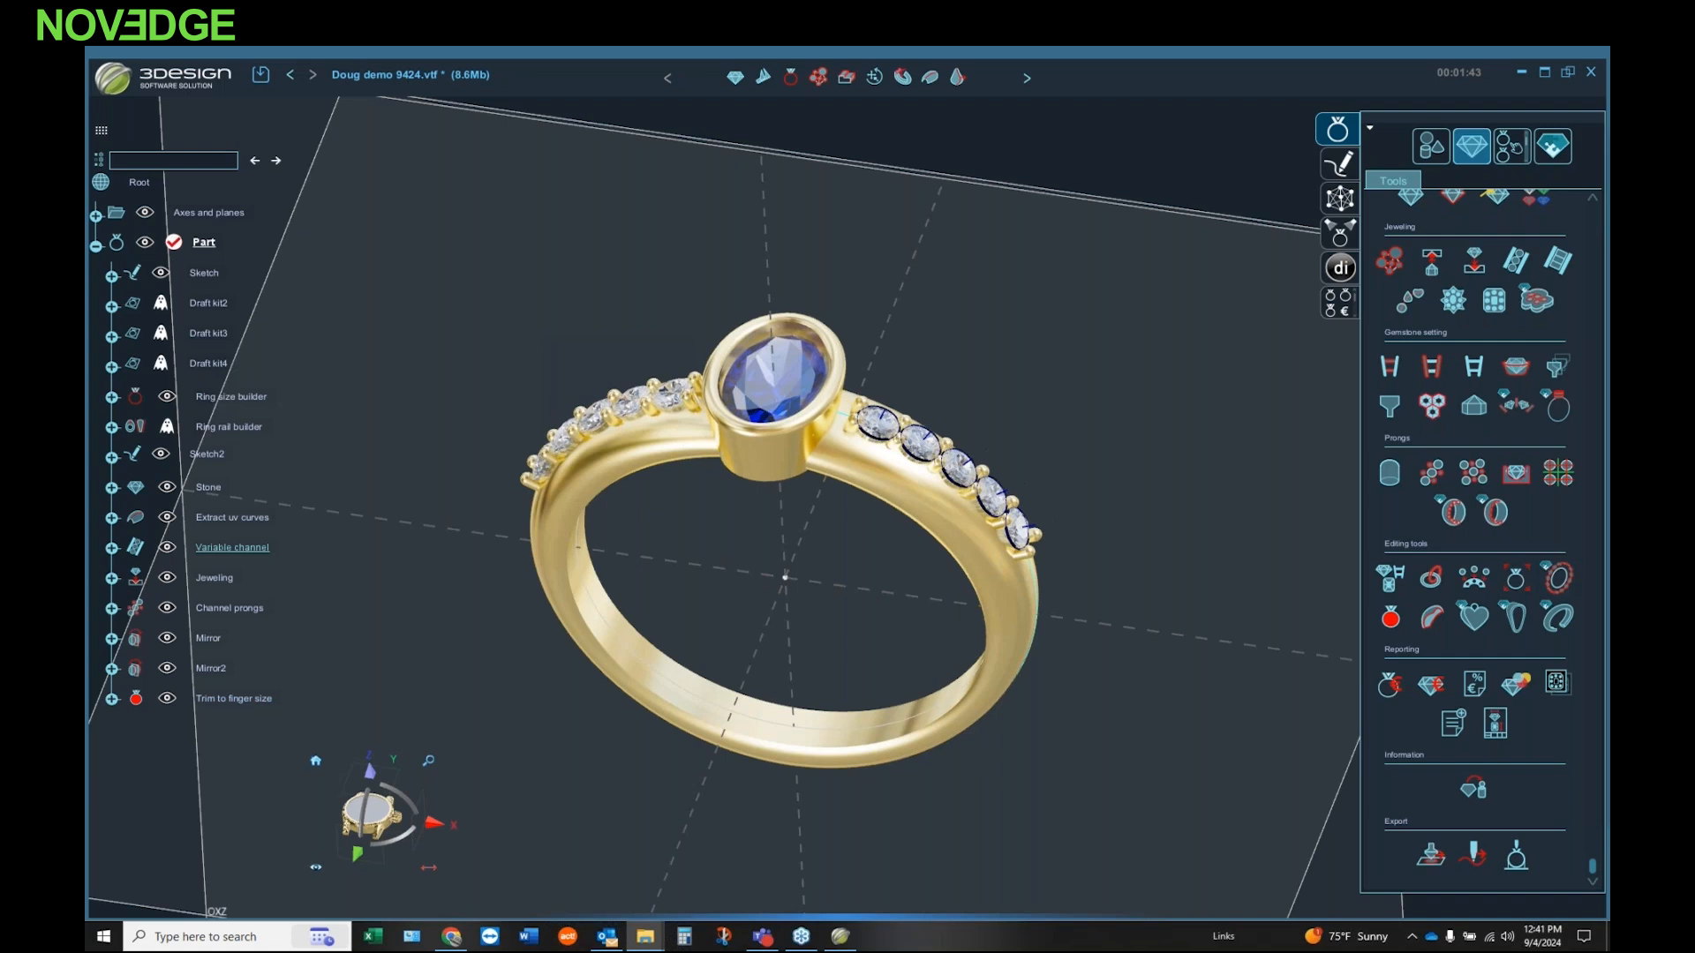
Step: Play the exported animation and the two earlier ring videos from the desktop in Media Player, closing each one after viewing
left_click_drag(1191, 495, 616, 350)
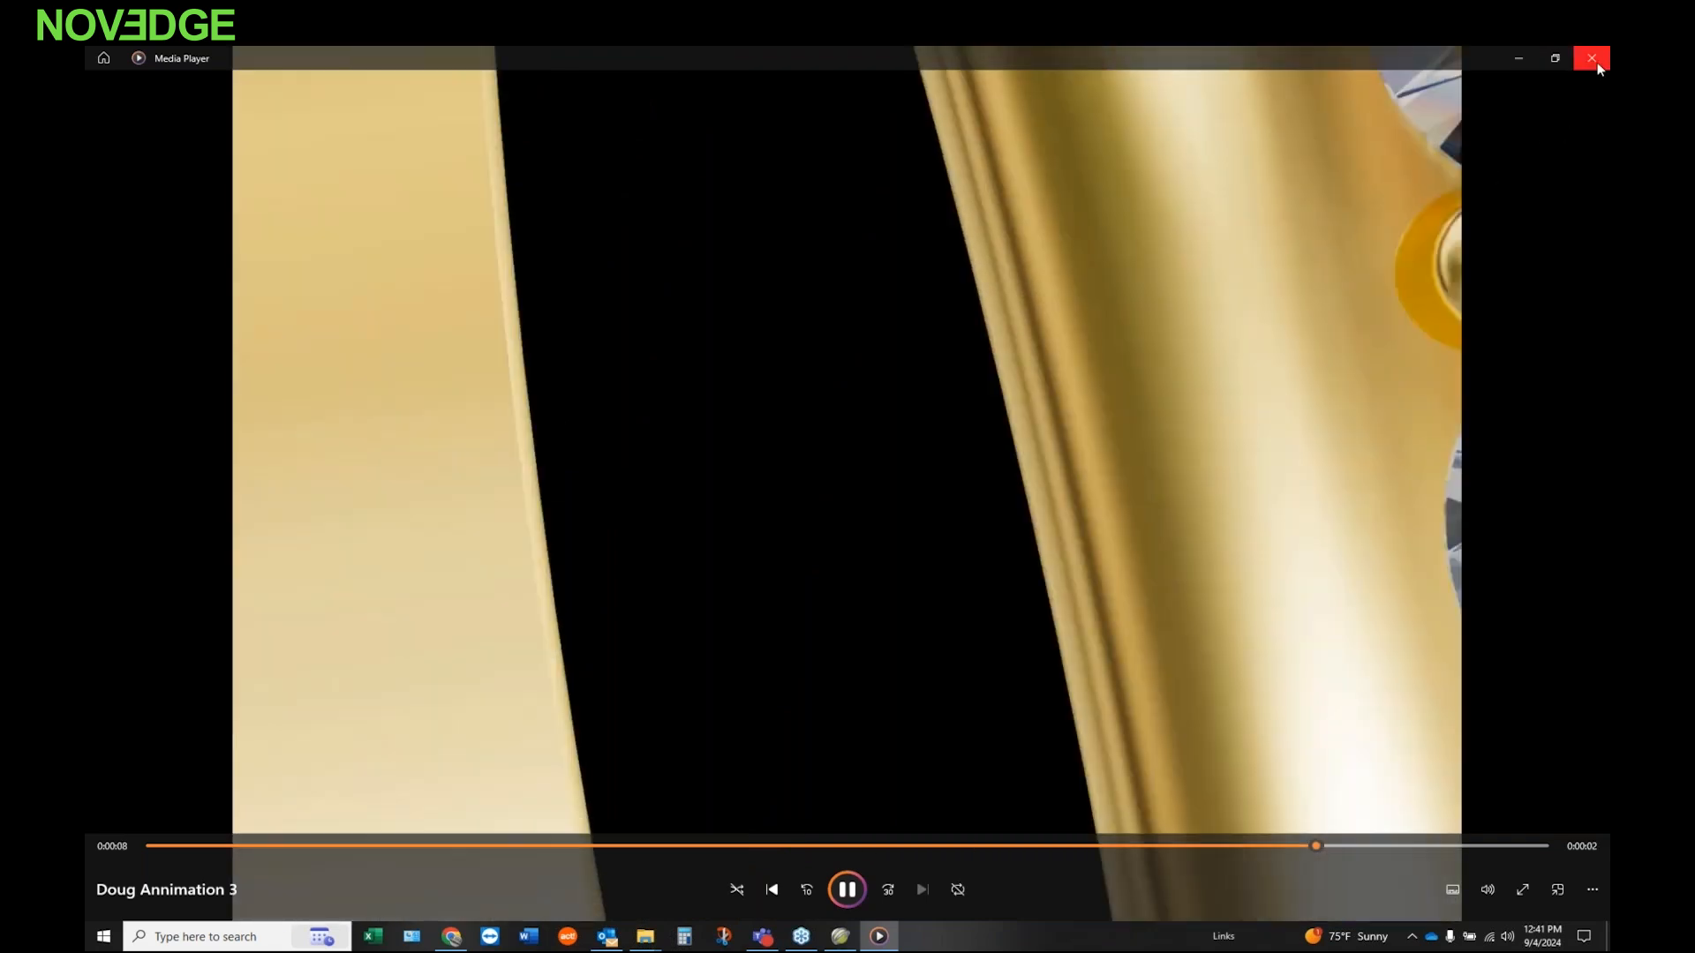
left_click(1597, 64)
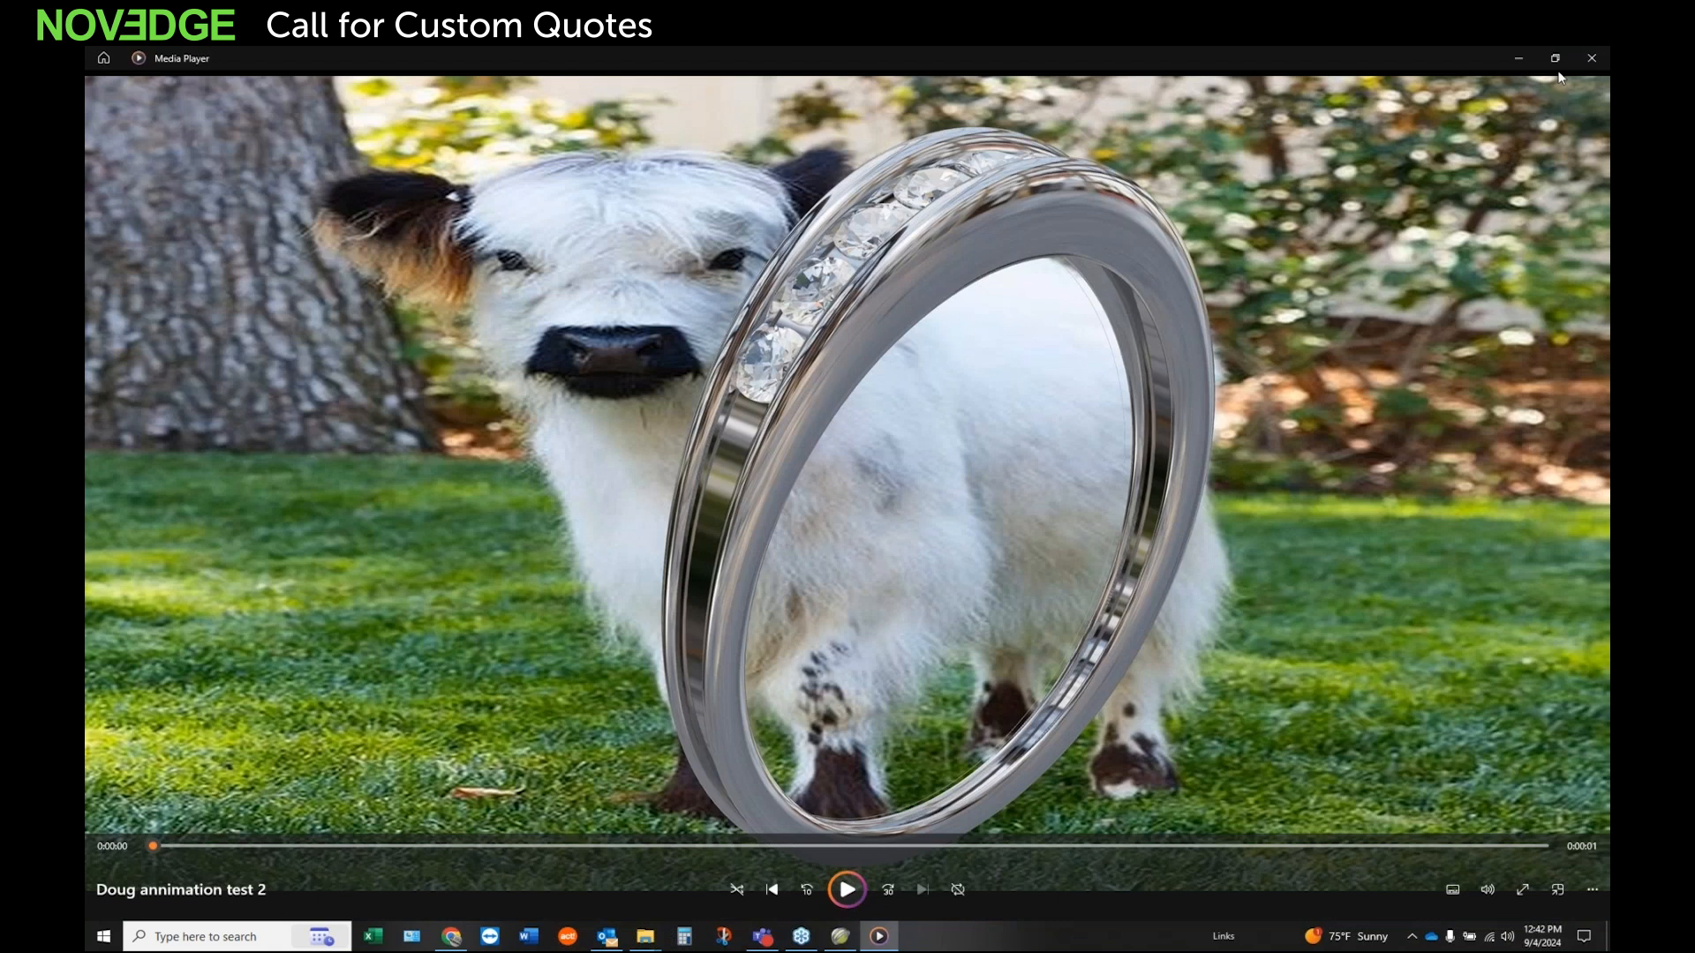
left_click(1591, 58)
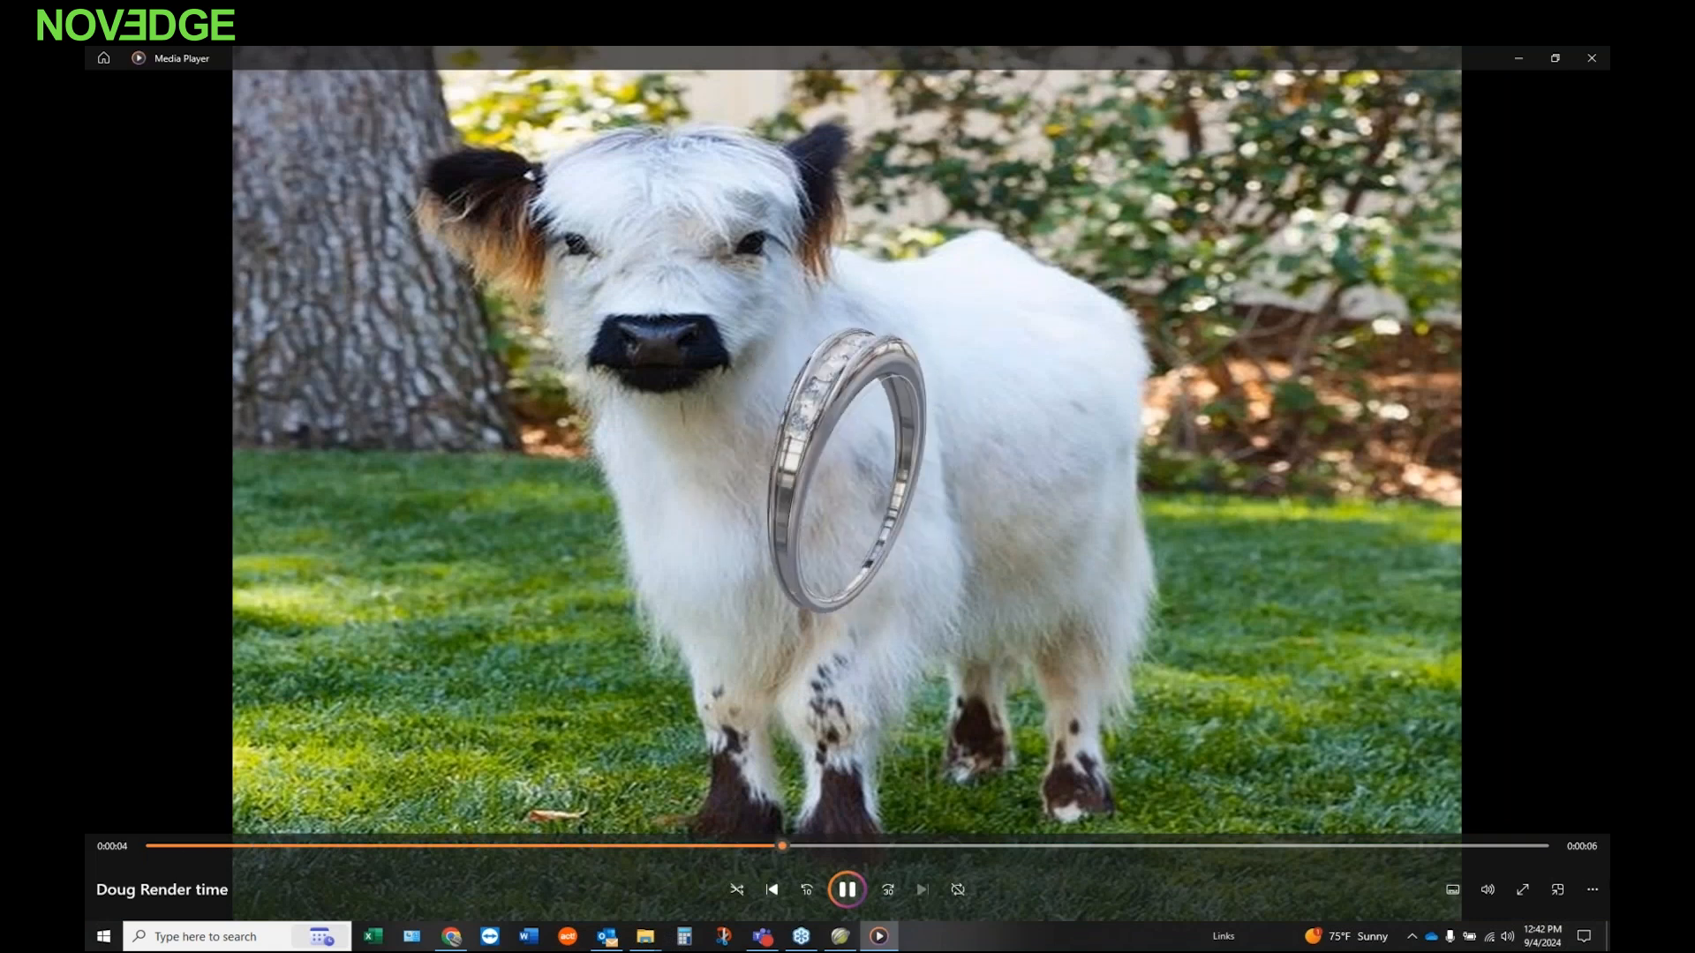
left_click(1600, 61)
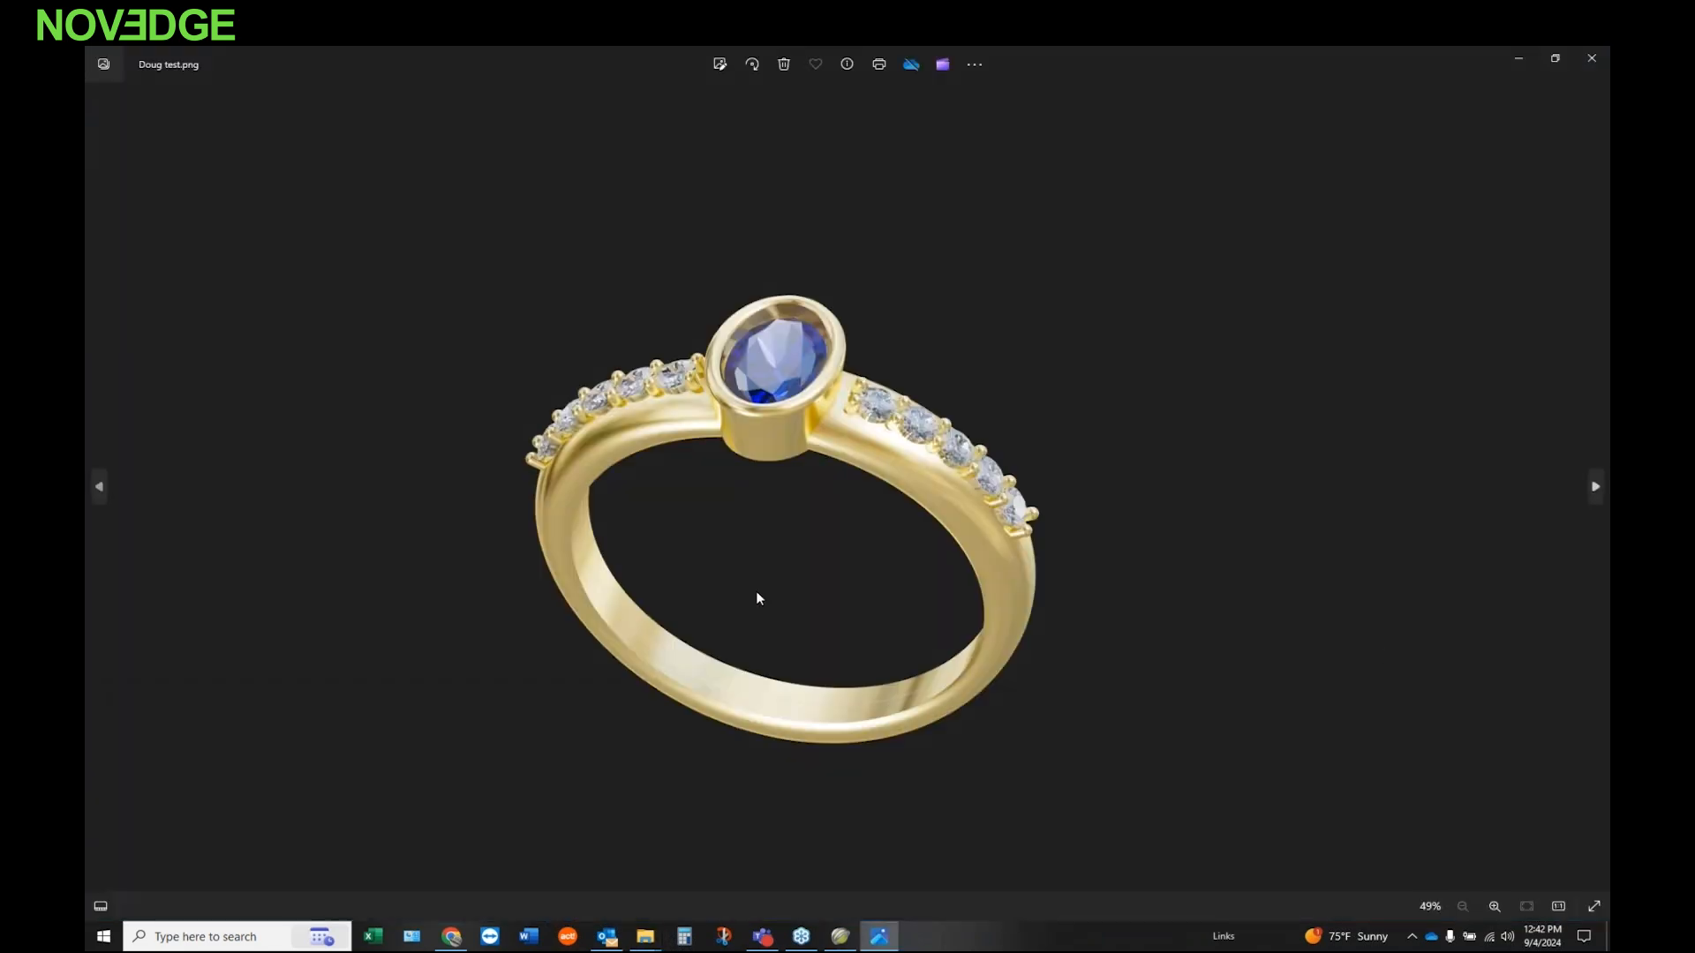
Step: Inspect the bezel, prongs and side stones up close in the exported ring PNG, and close the image
scroll(816, 494, "up", 4)
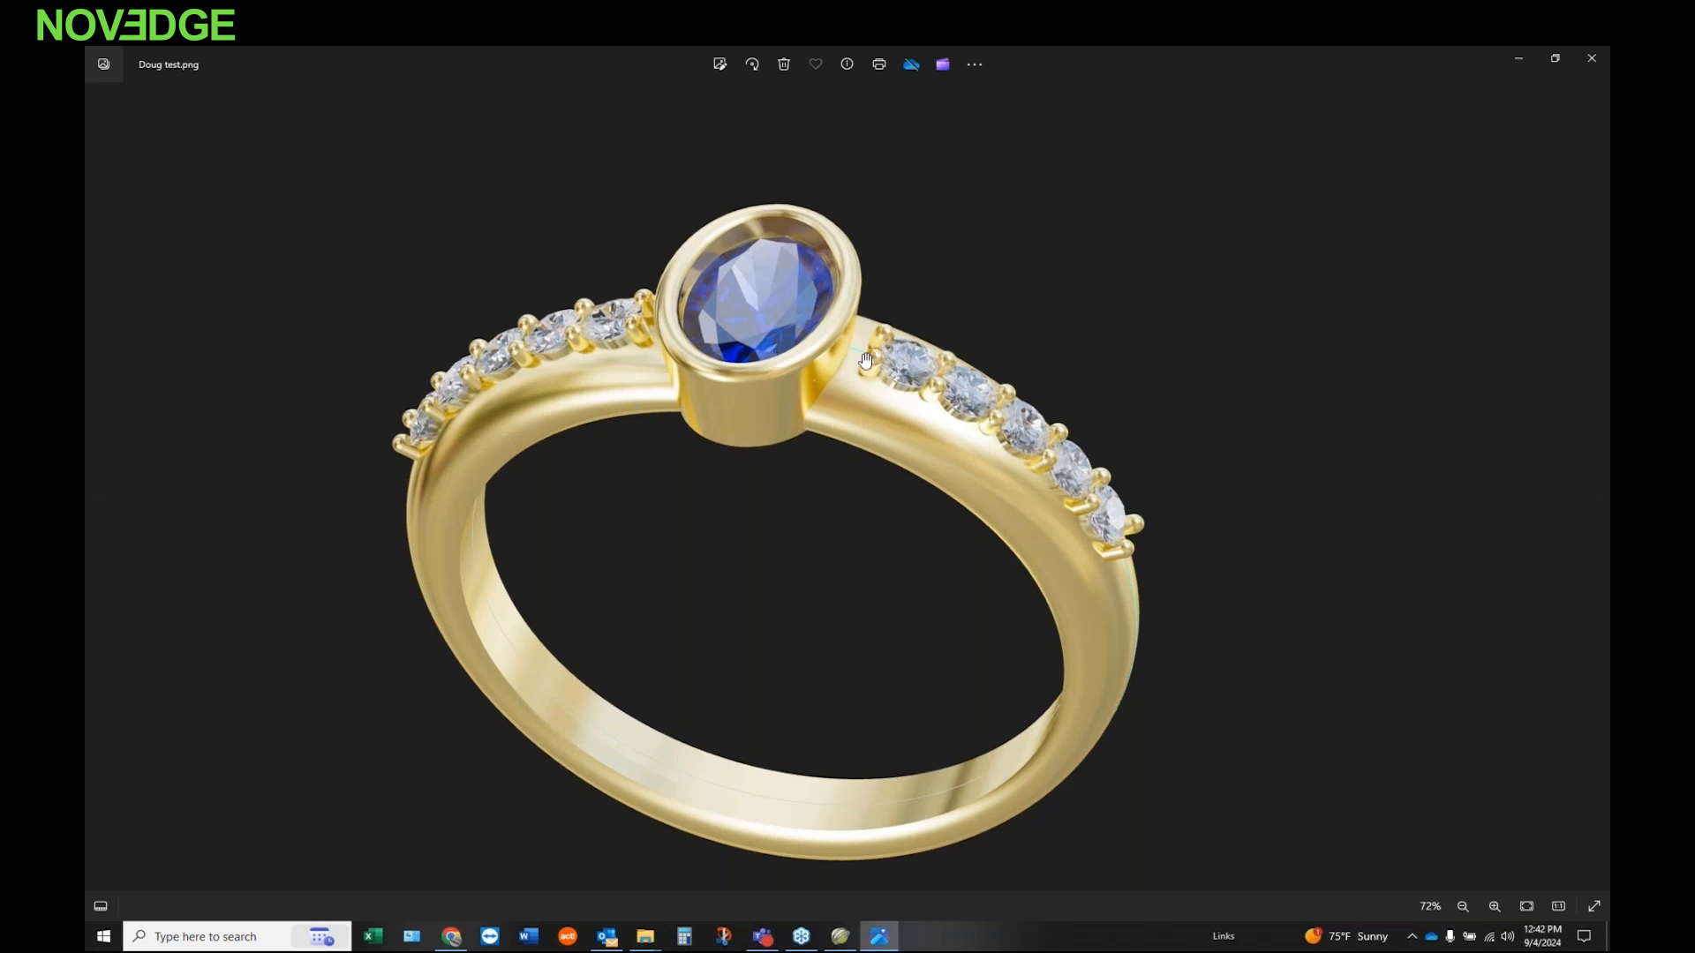
scroll(719, 393, "up", 2)
scroll(739, 332, "down", 4)
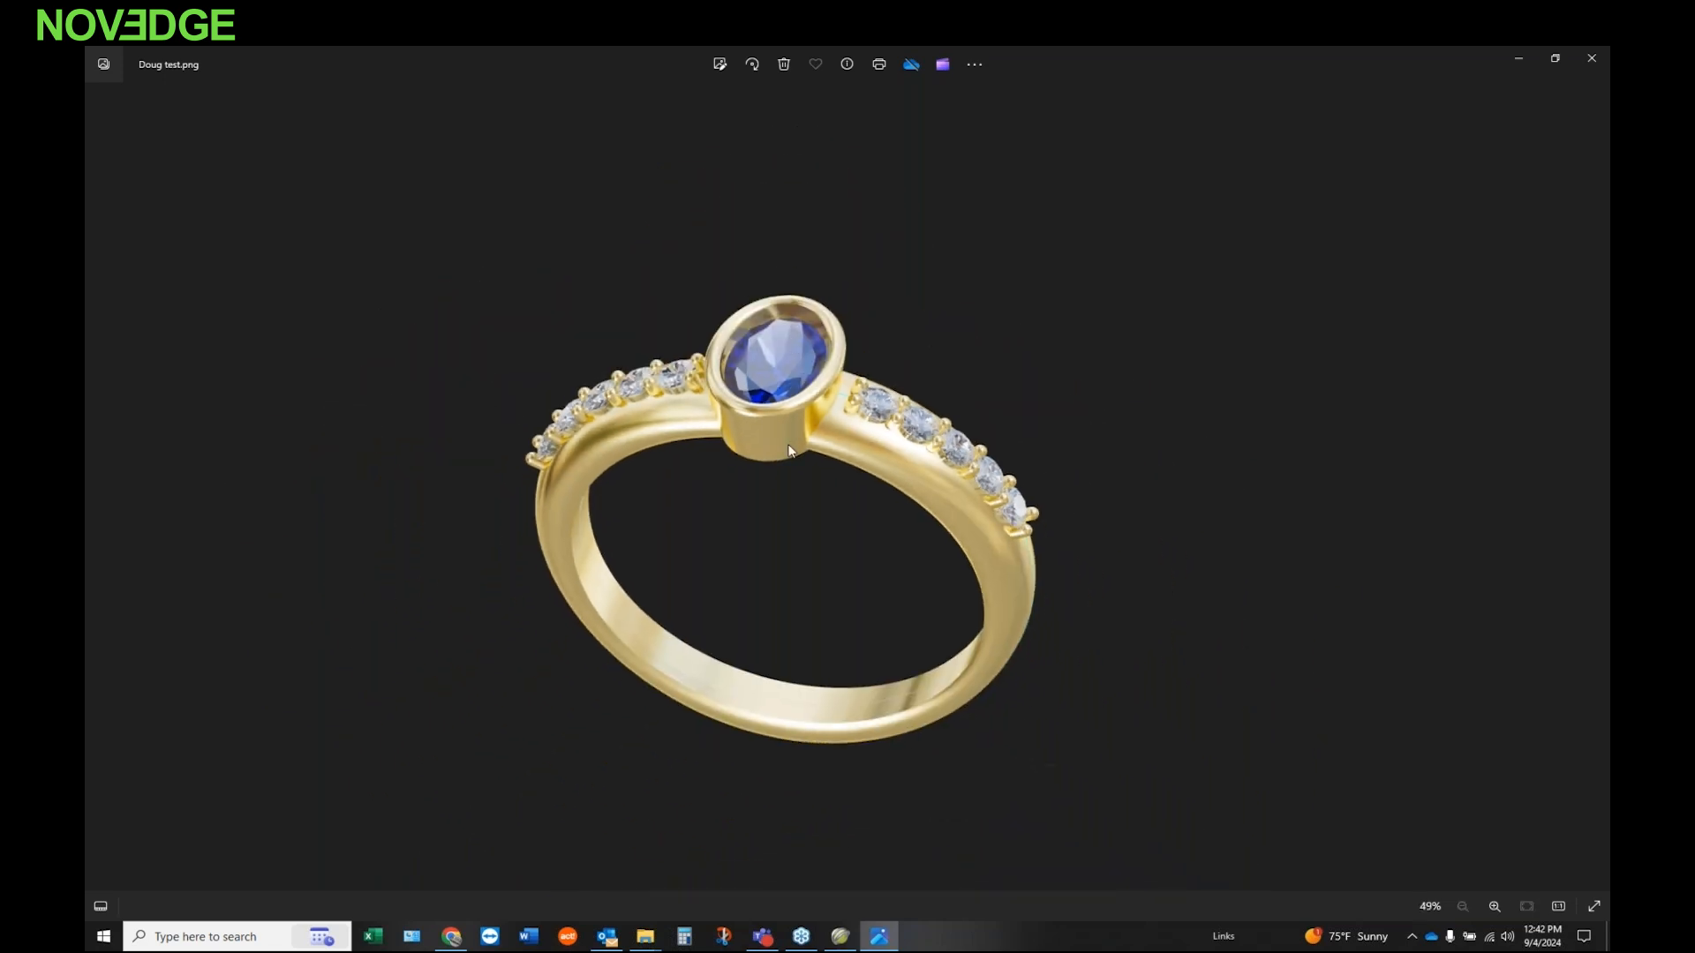
scroll(788, 450, "up", 5)
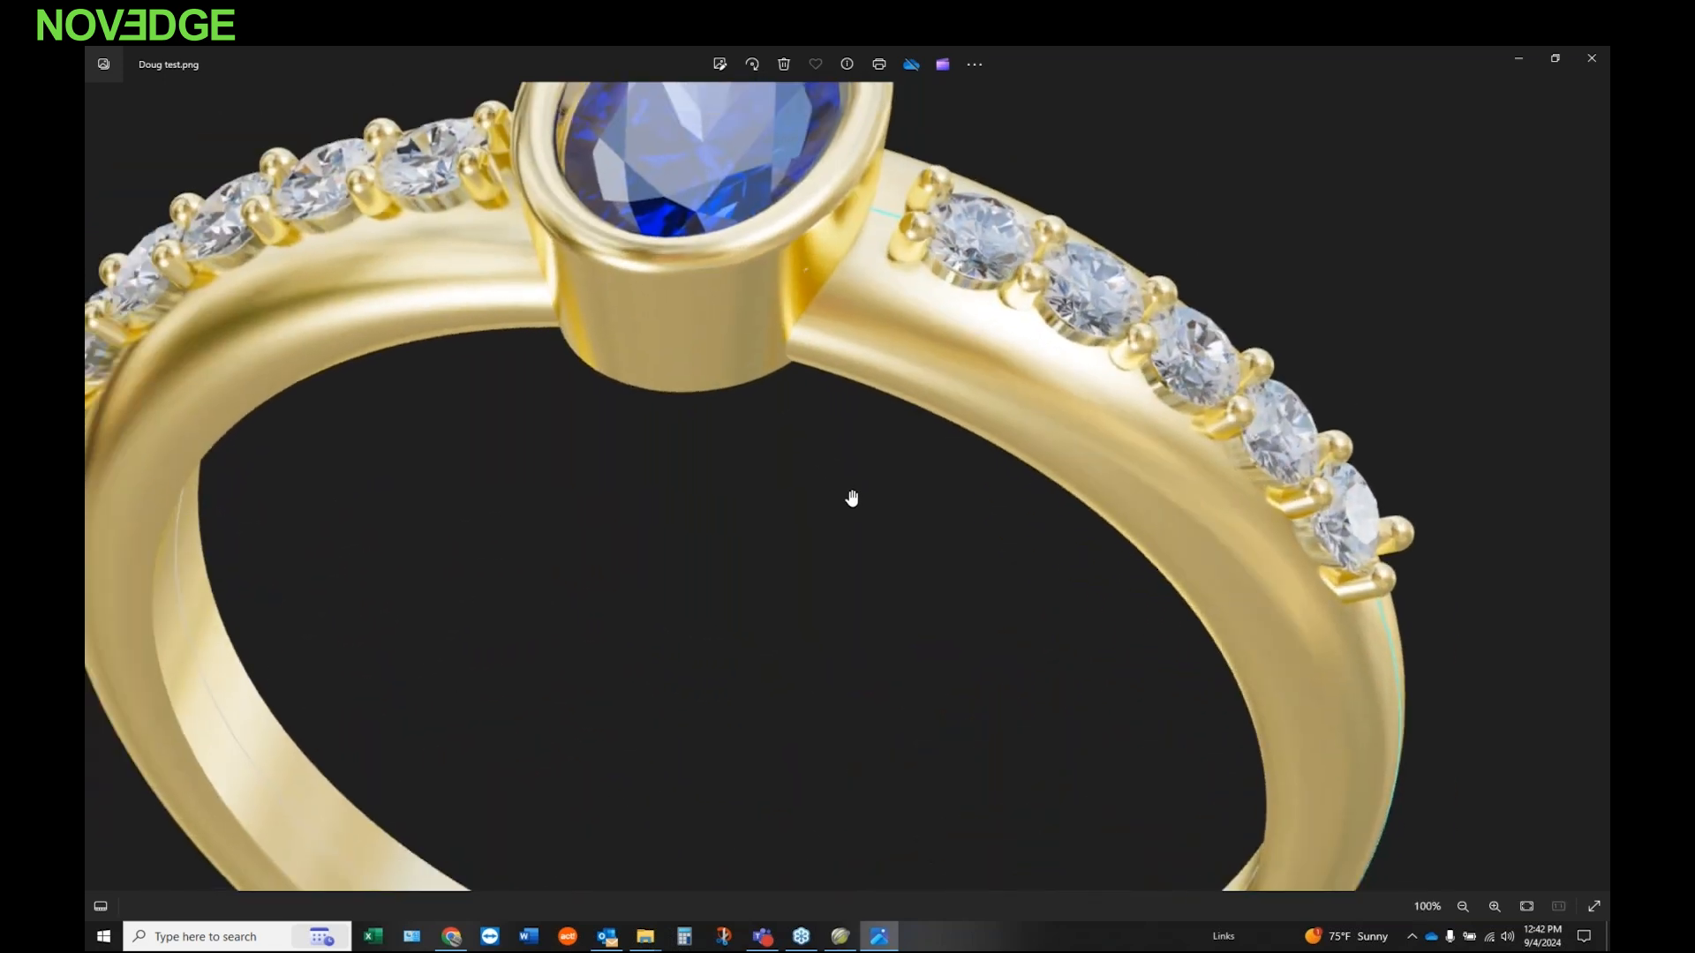
scroll(852, 499, "down", 4)
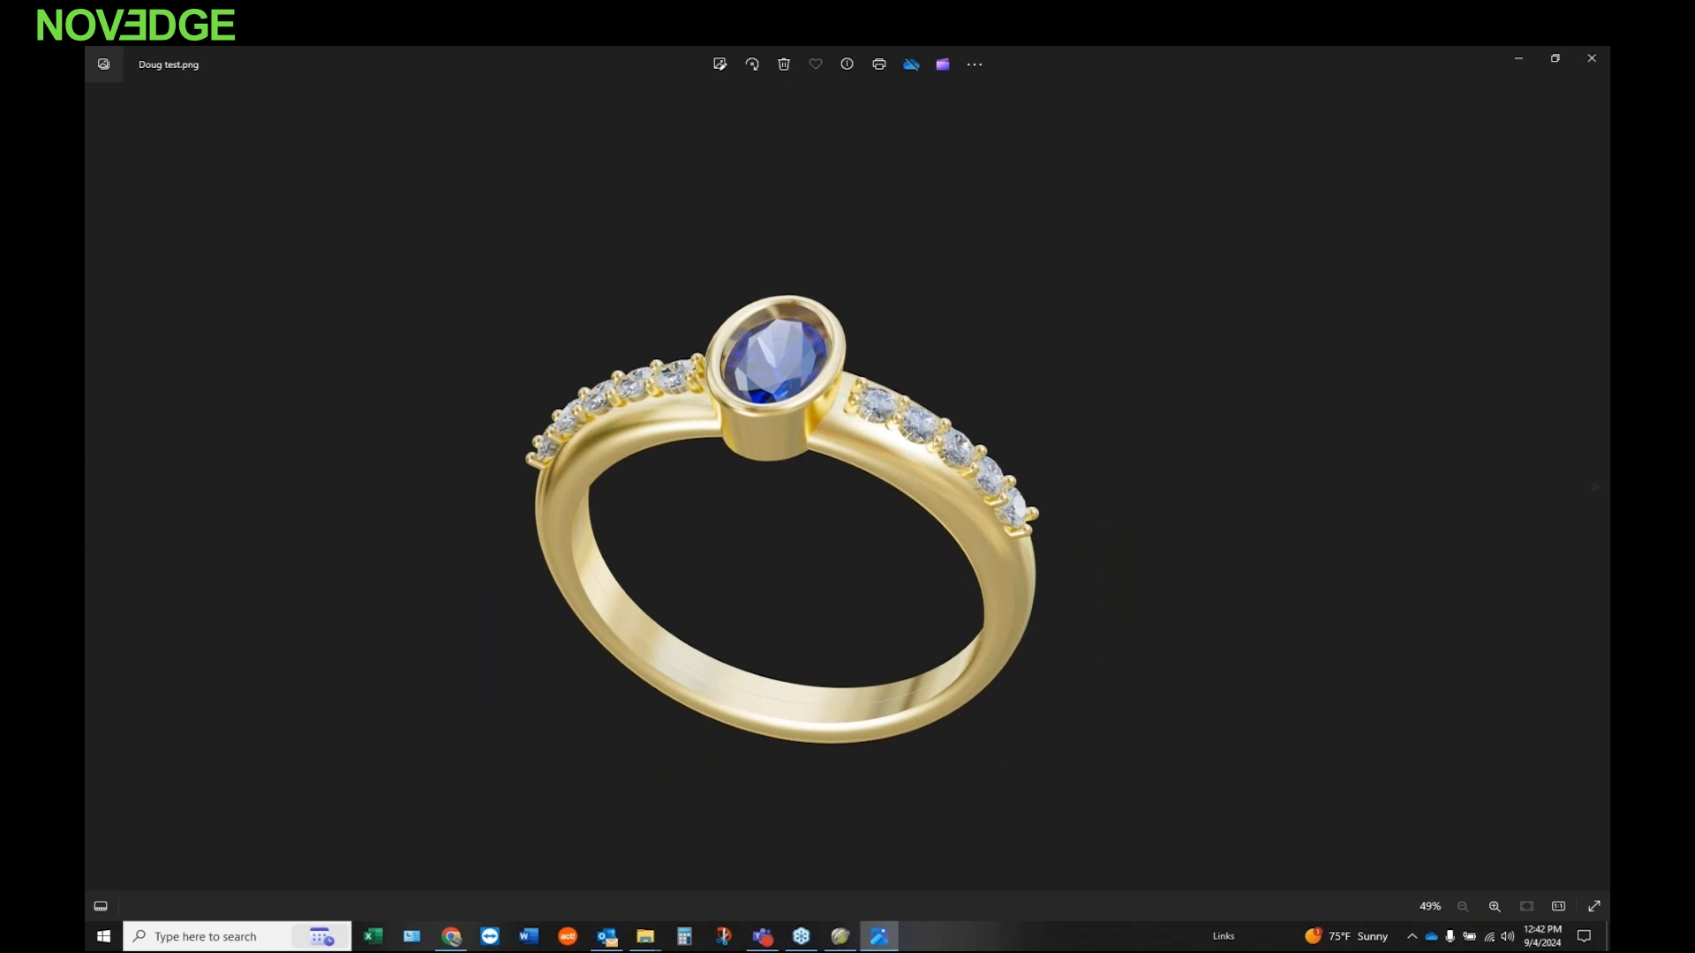
left_click(1591, 58)
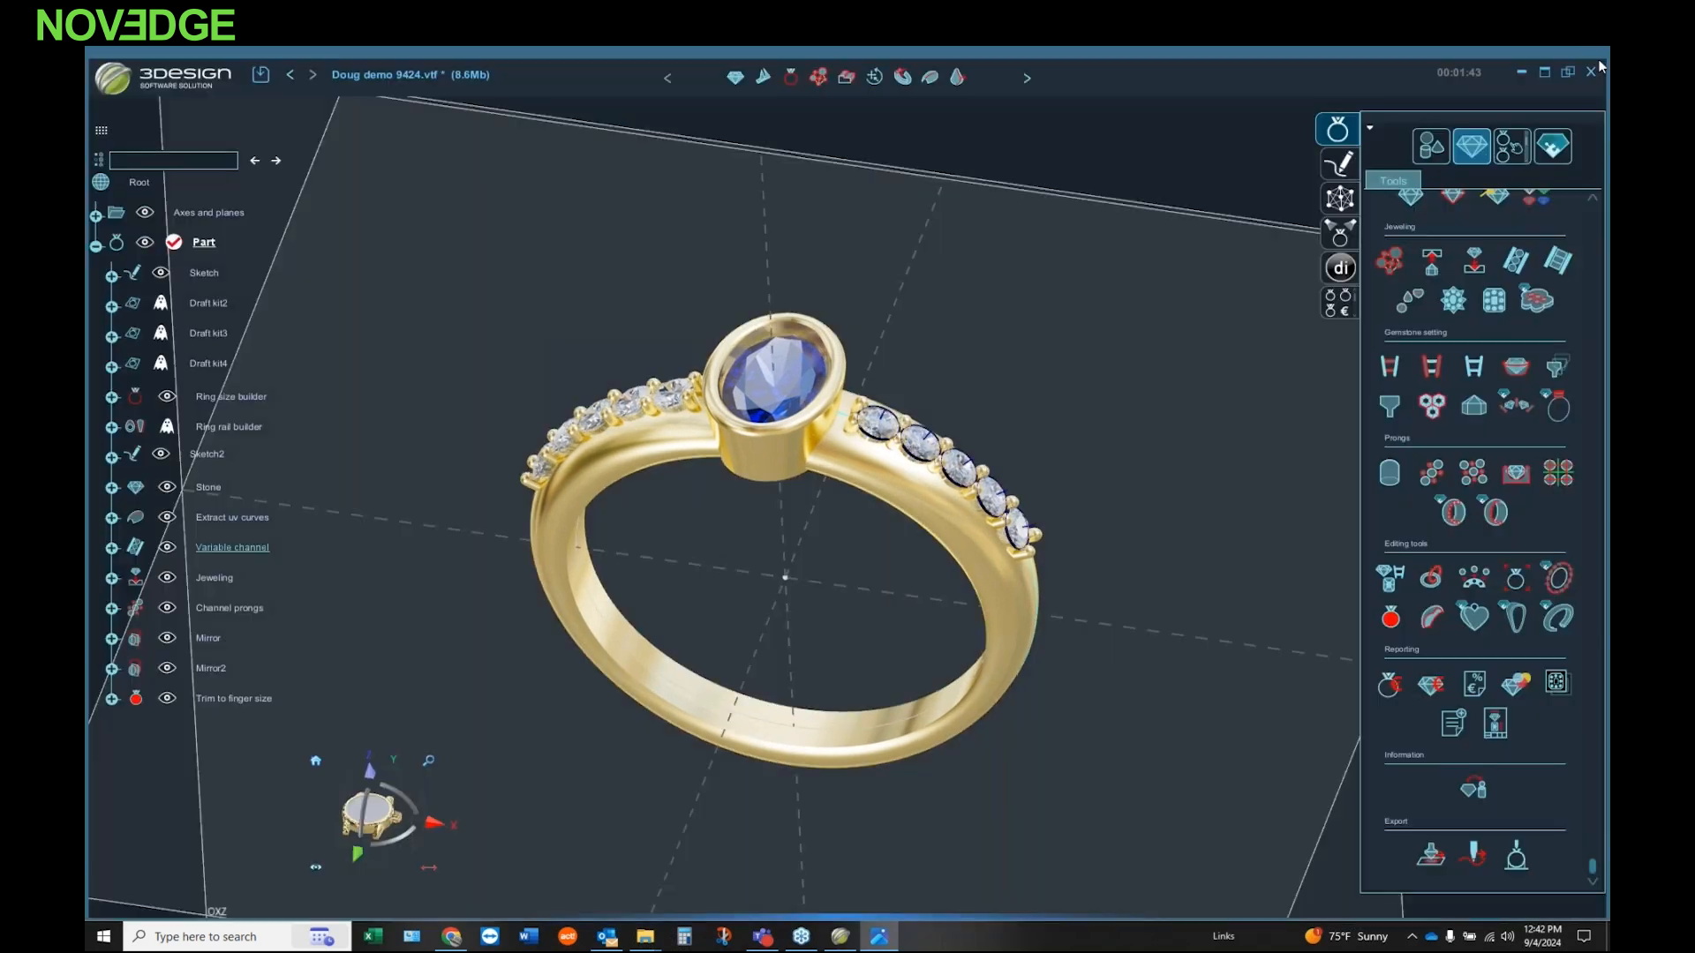
Step: Examine the ring model from several angles and review the available jewelry tools, from ring creation through reporting and export
middle_click_drag(770, 625, 830, 582)
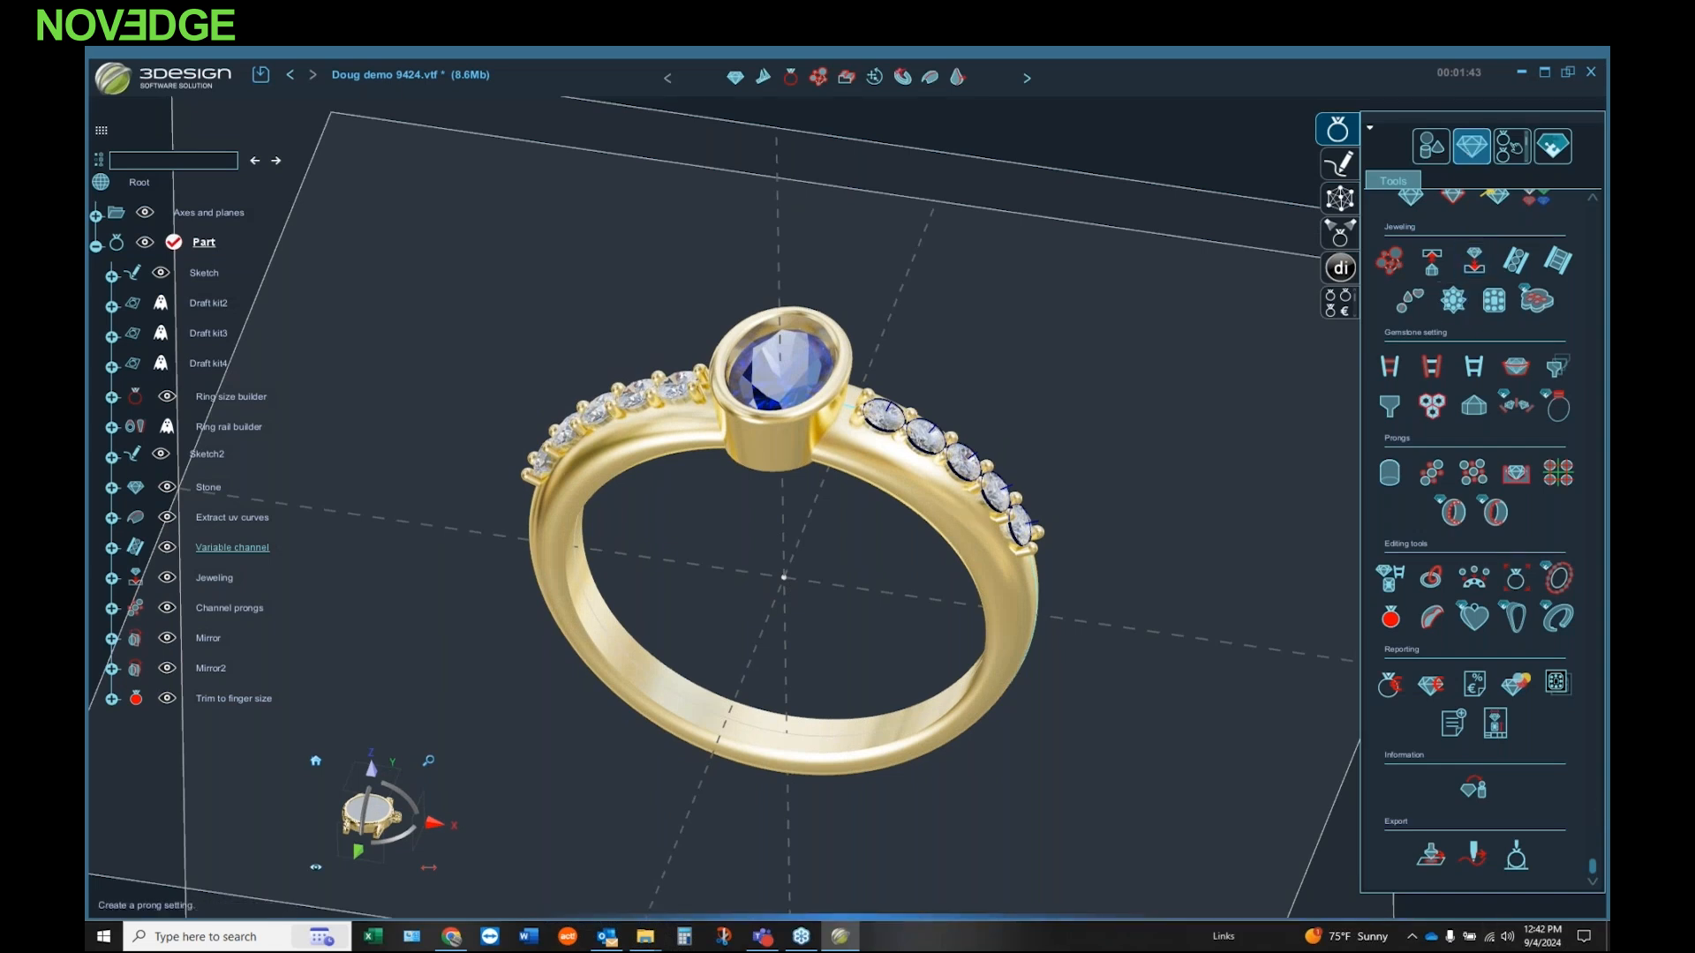
scroll(1412, 324, "up", 3)
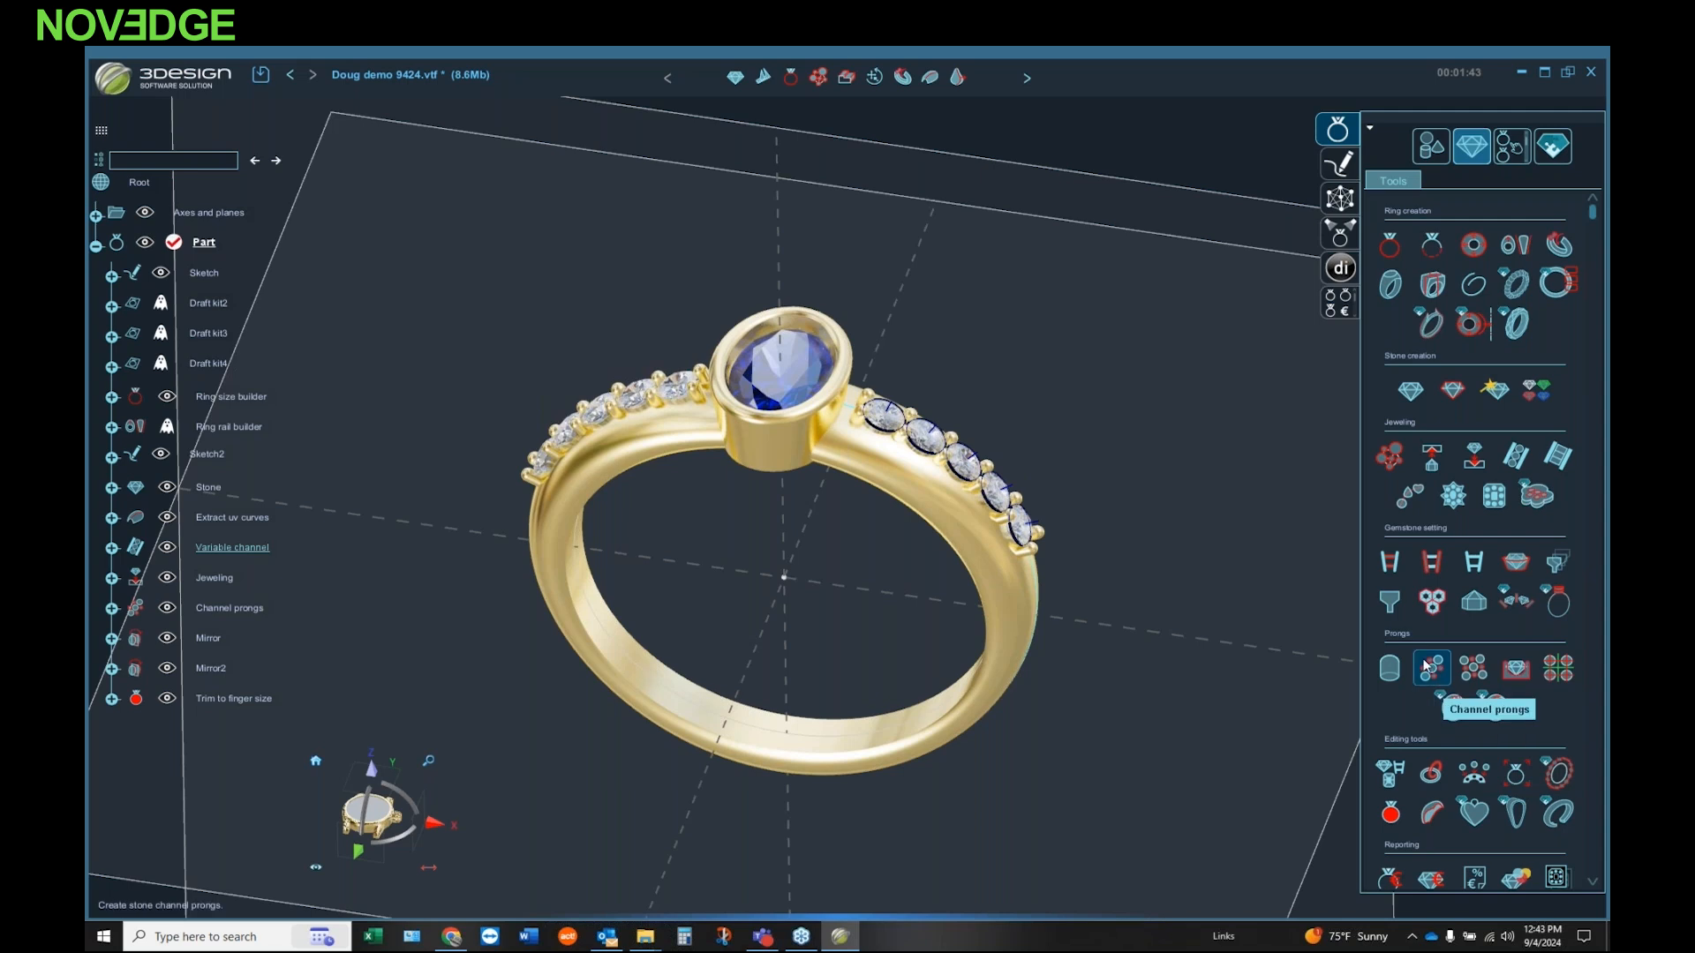
scroll(1436, 605, "down", 3)
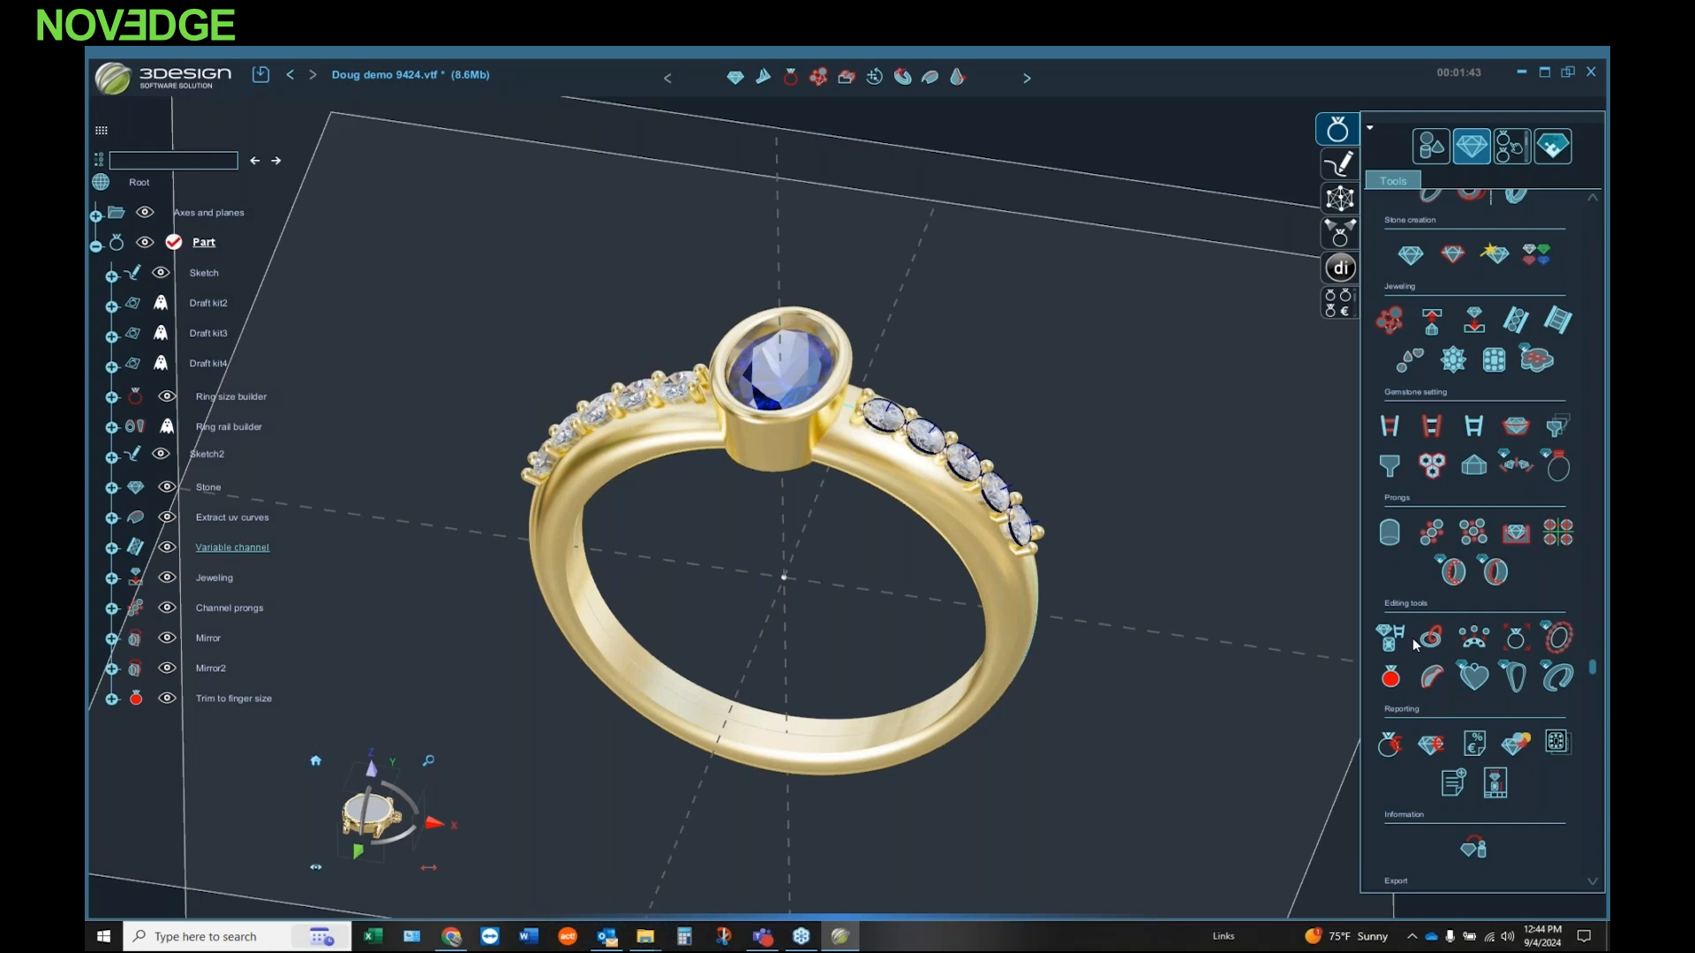
left_click(1522, 632)
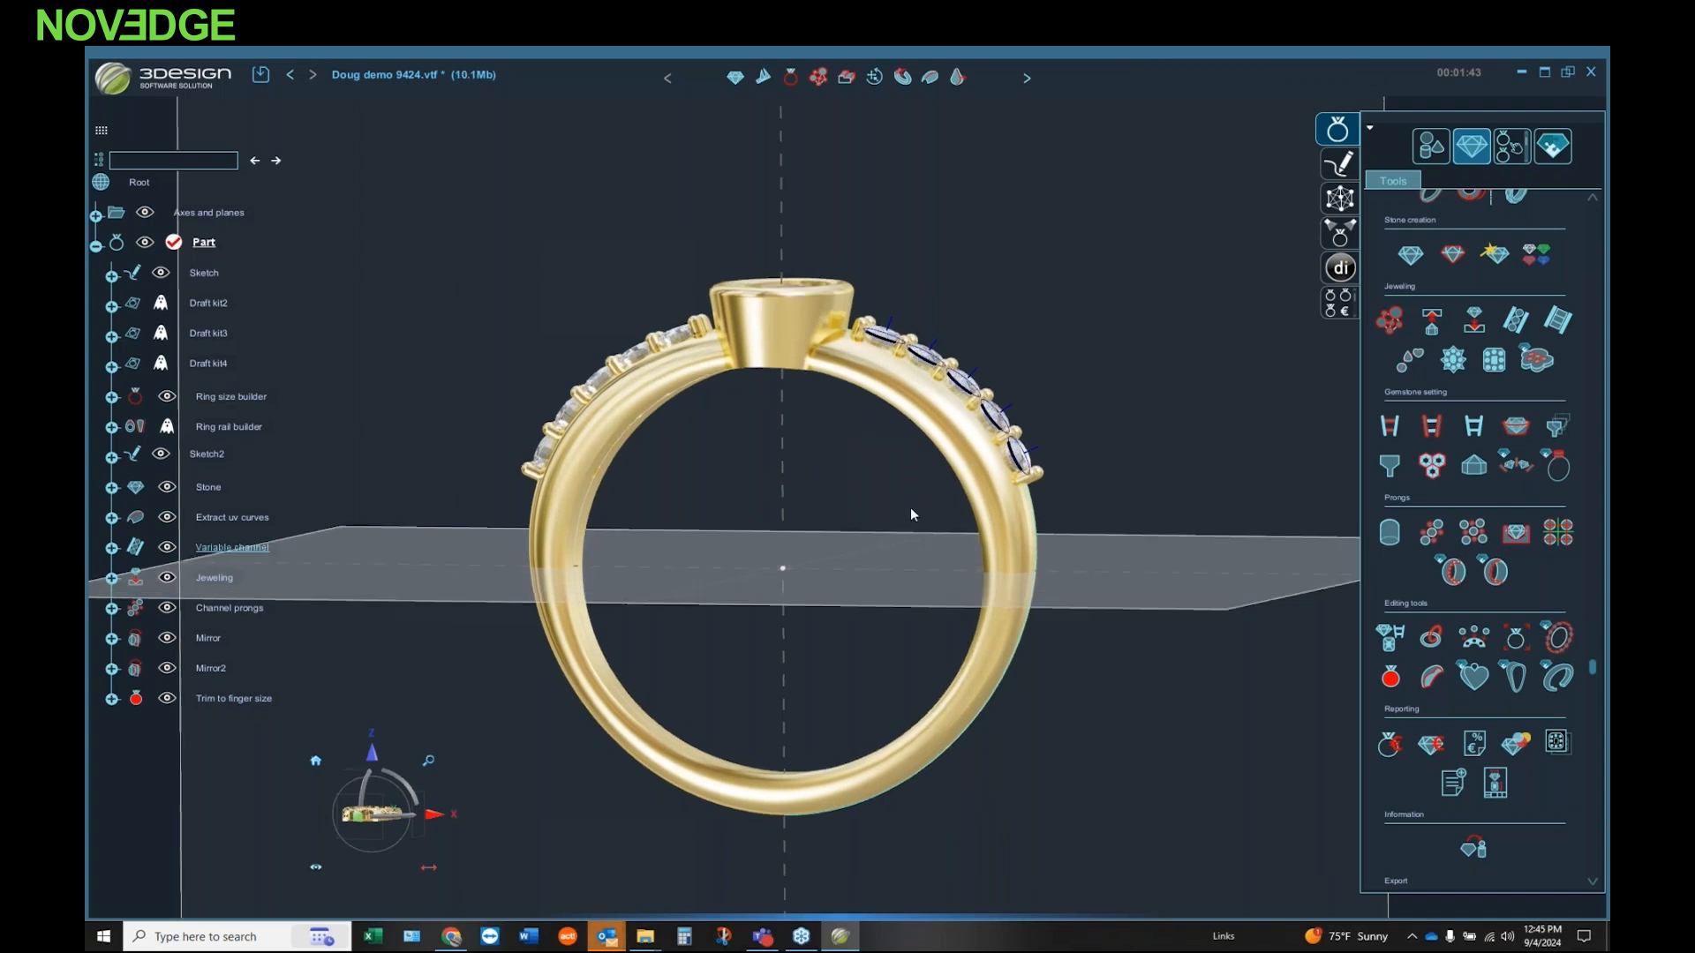
middle_click_drag(912, 513, 991, 598)
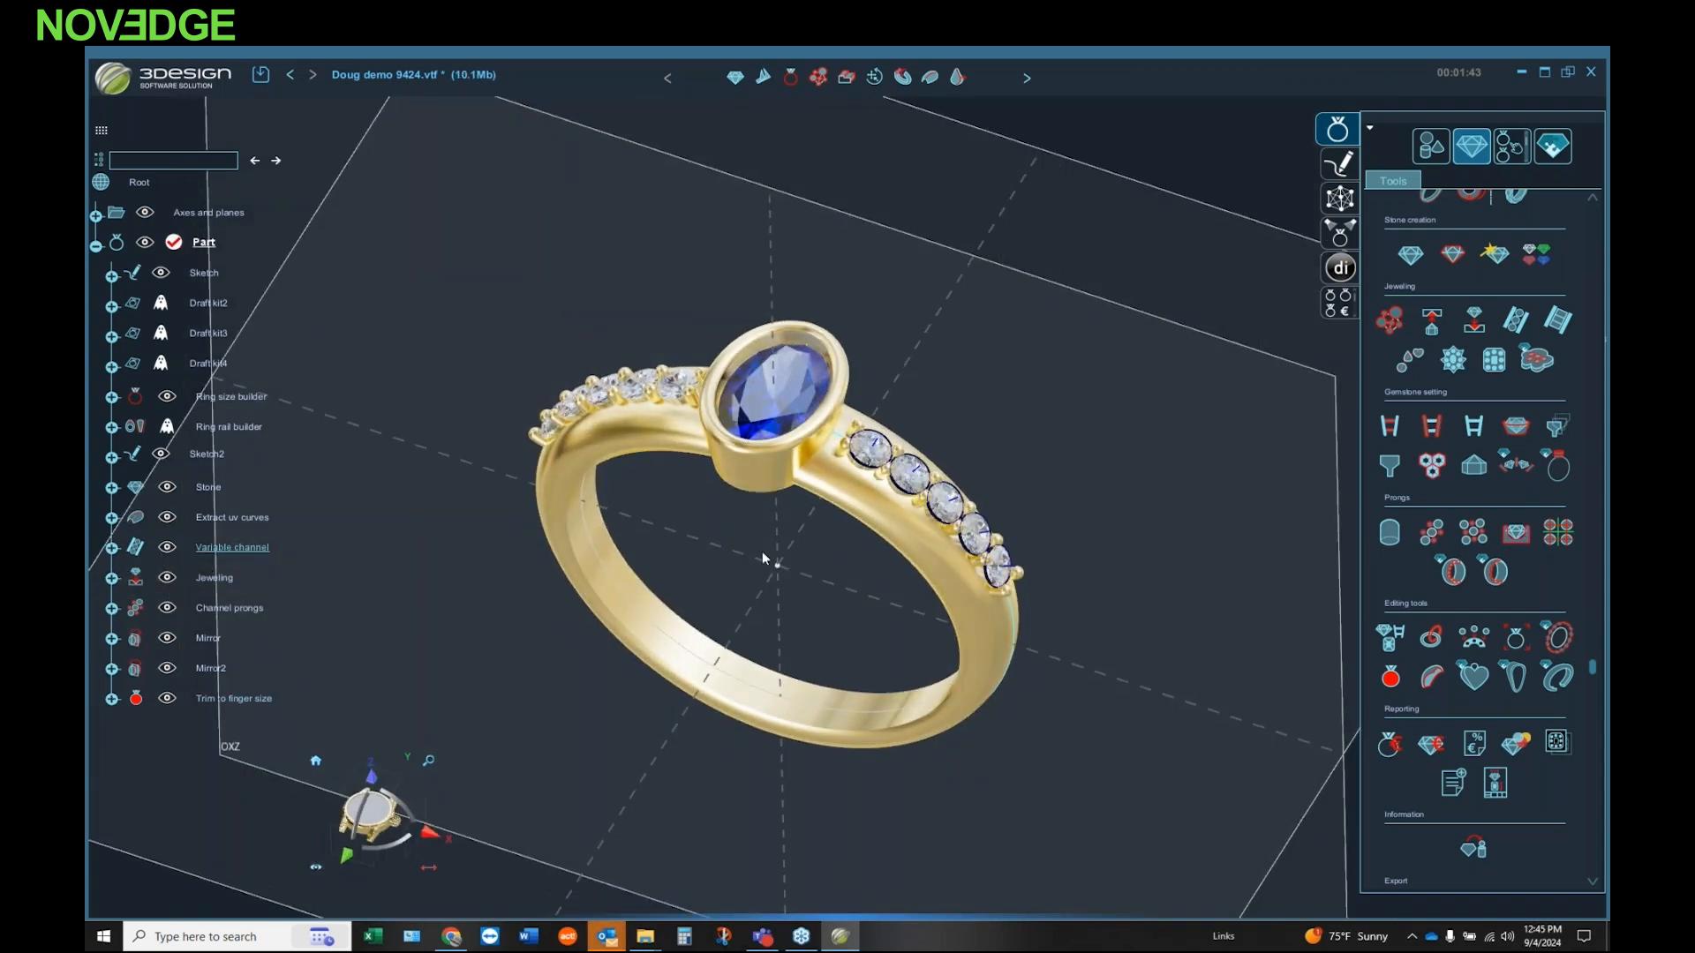
middle_click_drag(763, 559, 775, 586)
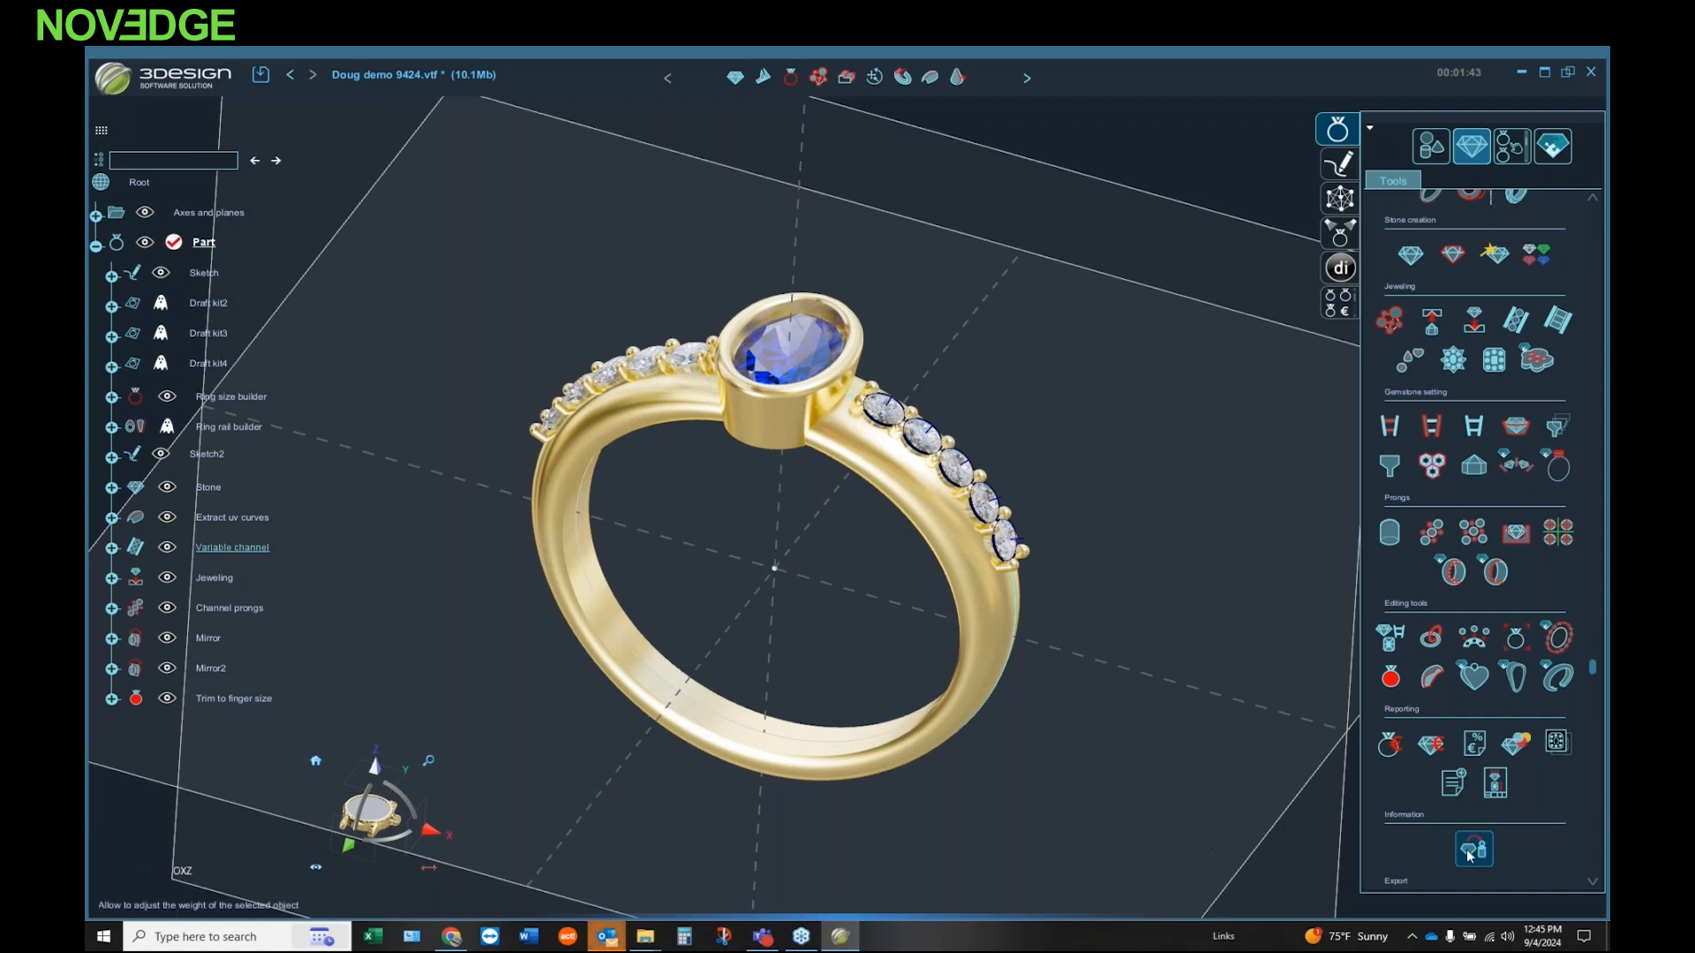
scroll(1470, 853, "down", 1)
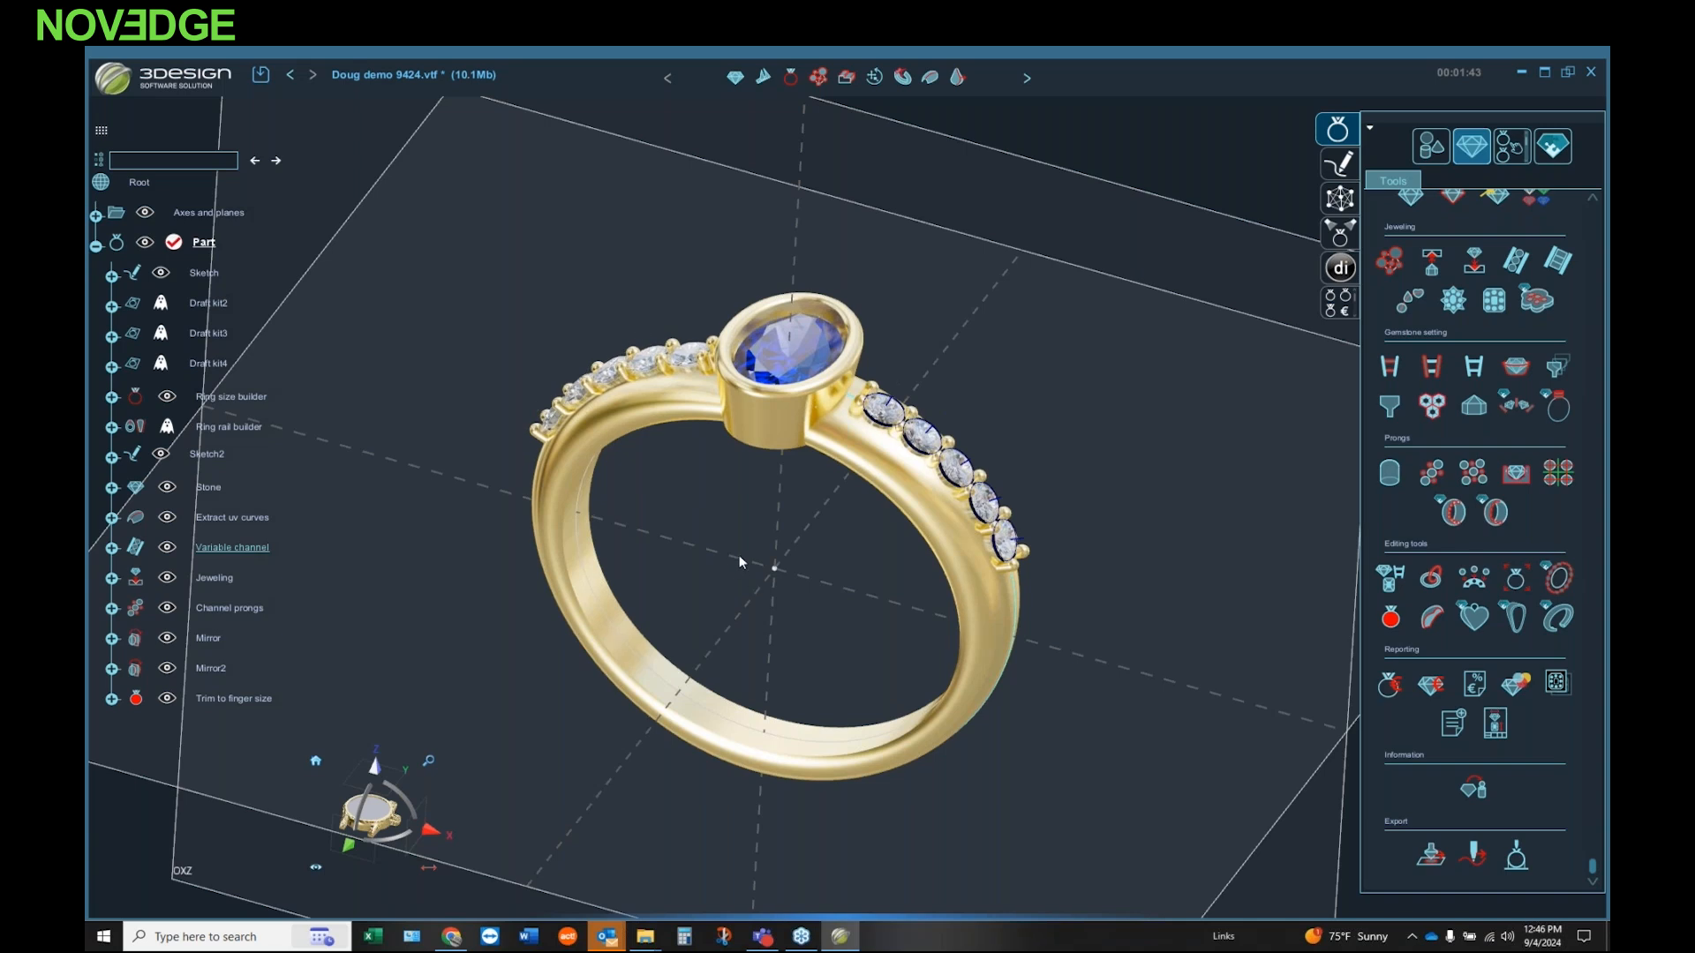
middle_click_drag(754, 549, 721, 517)
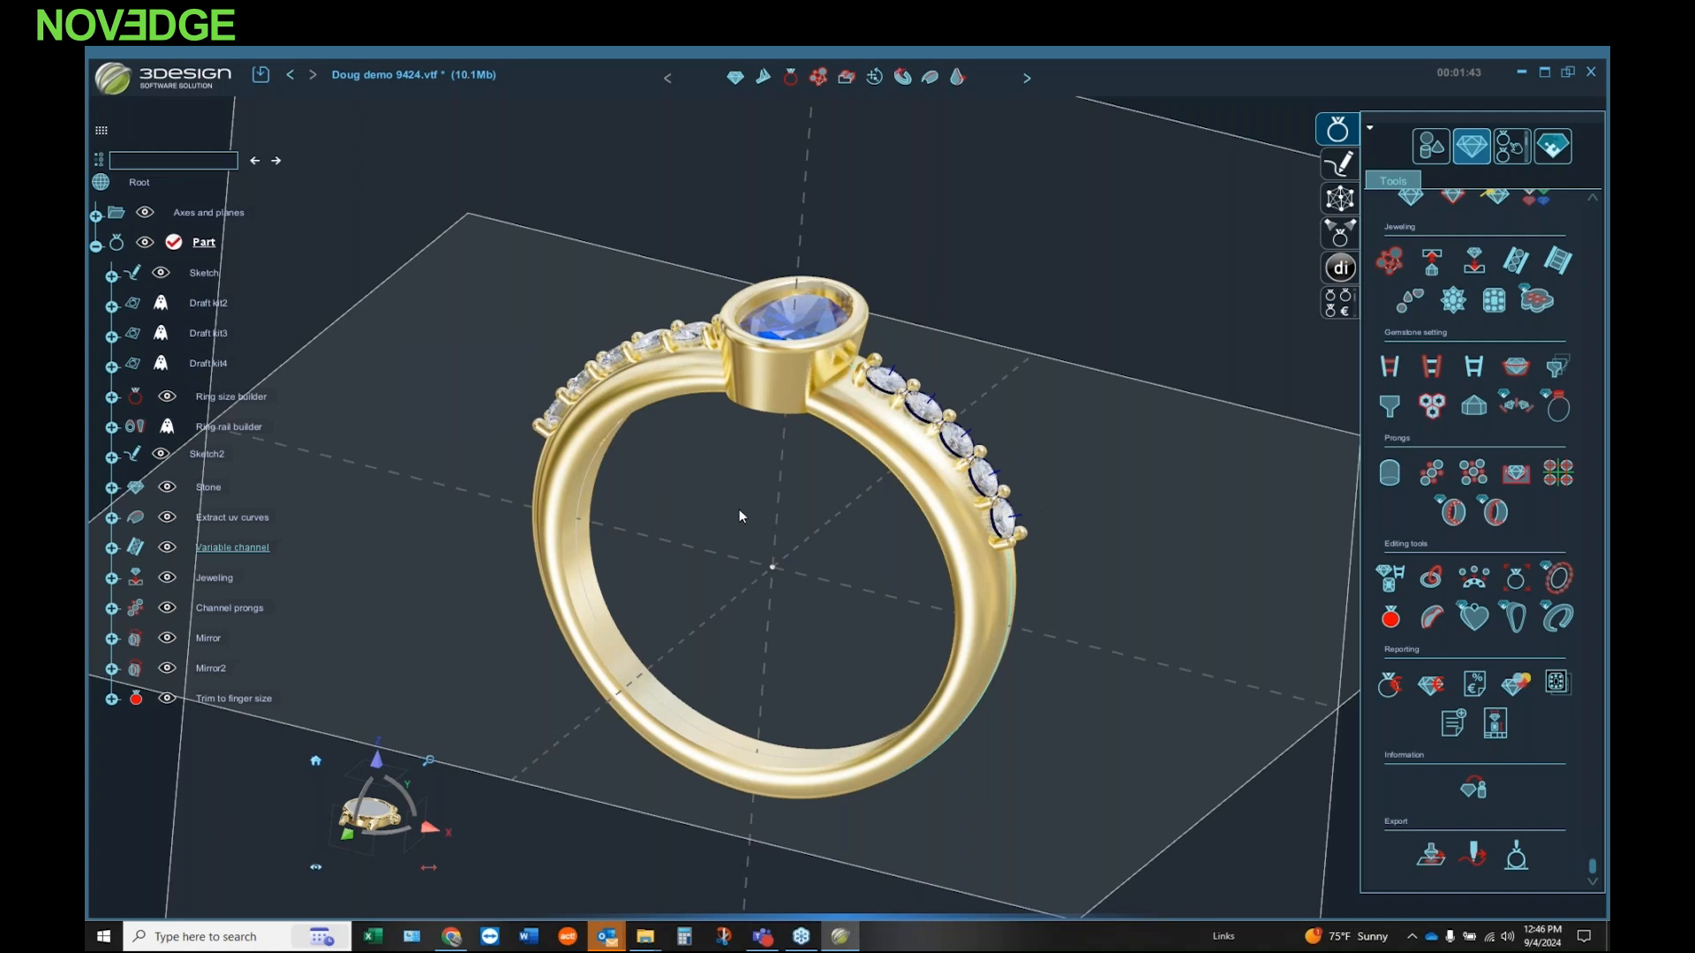
middle_click_drag(776, 409, 766, 450)
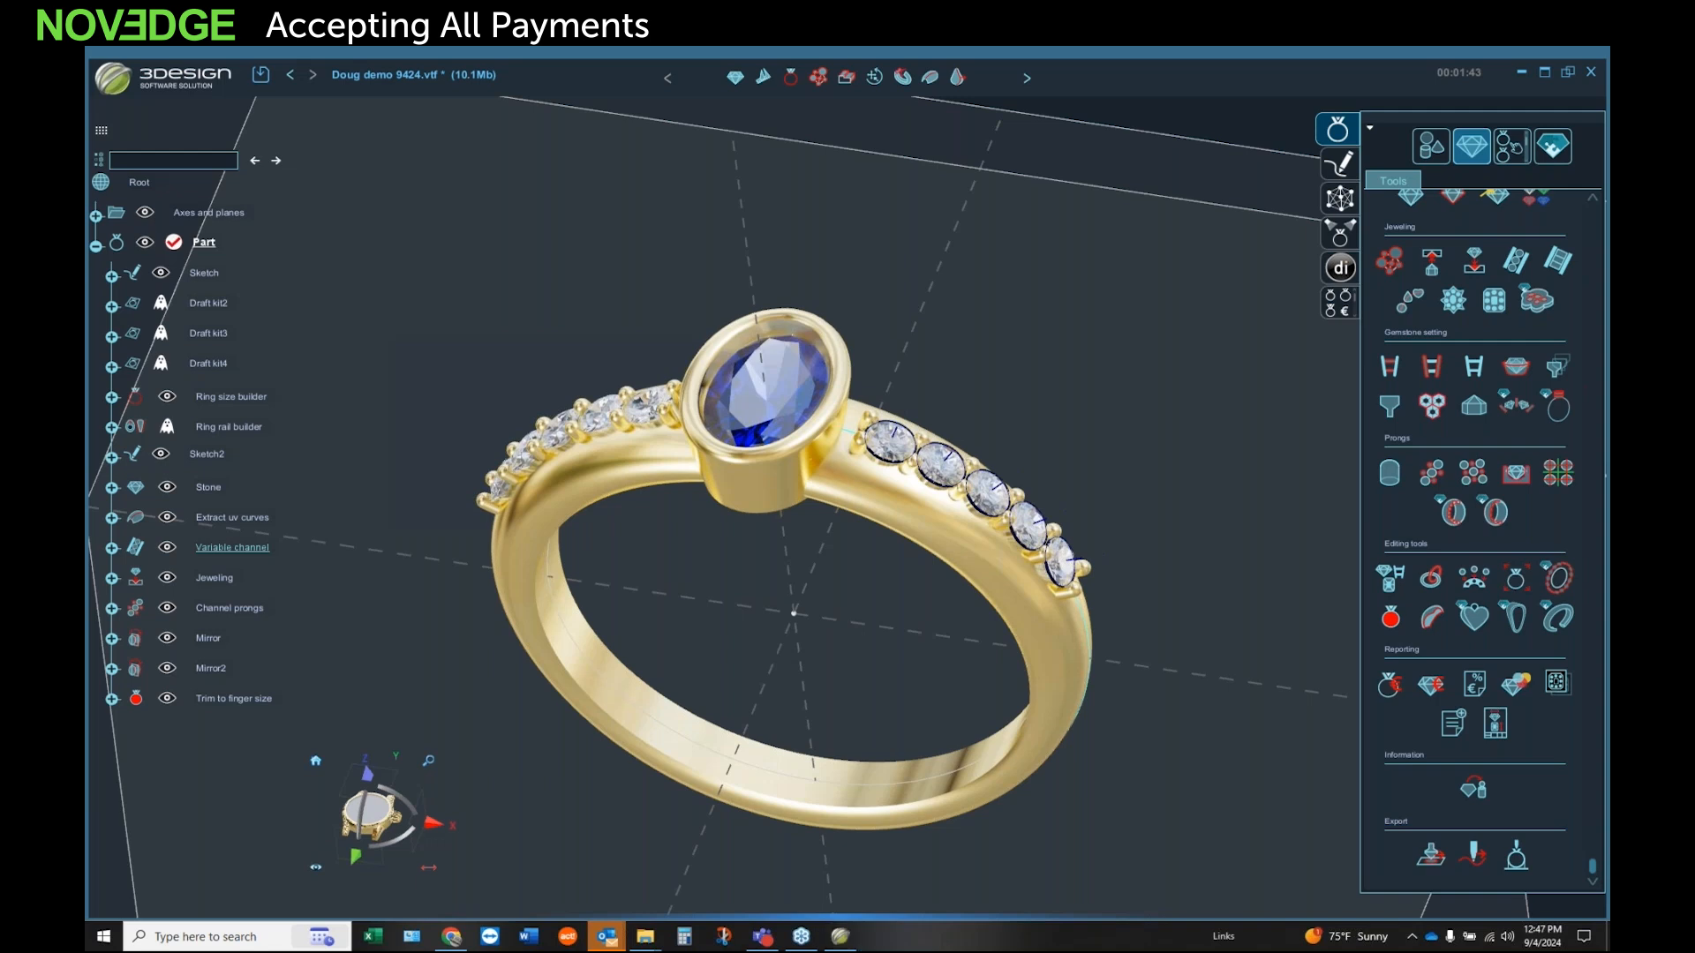
middle_click_drag(816, 450, 701, 296)
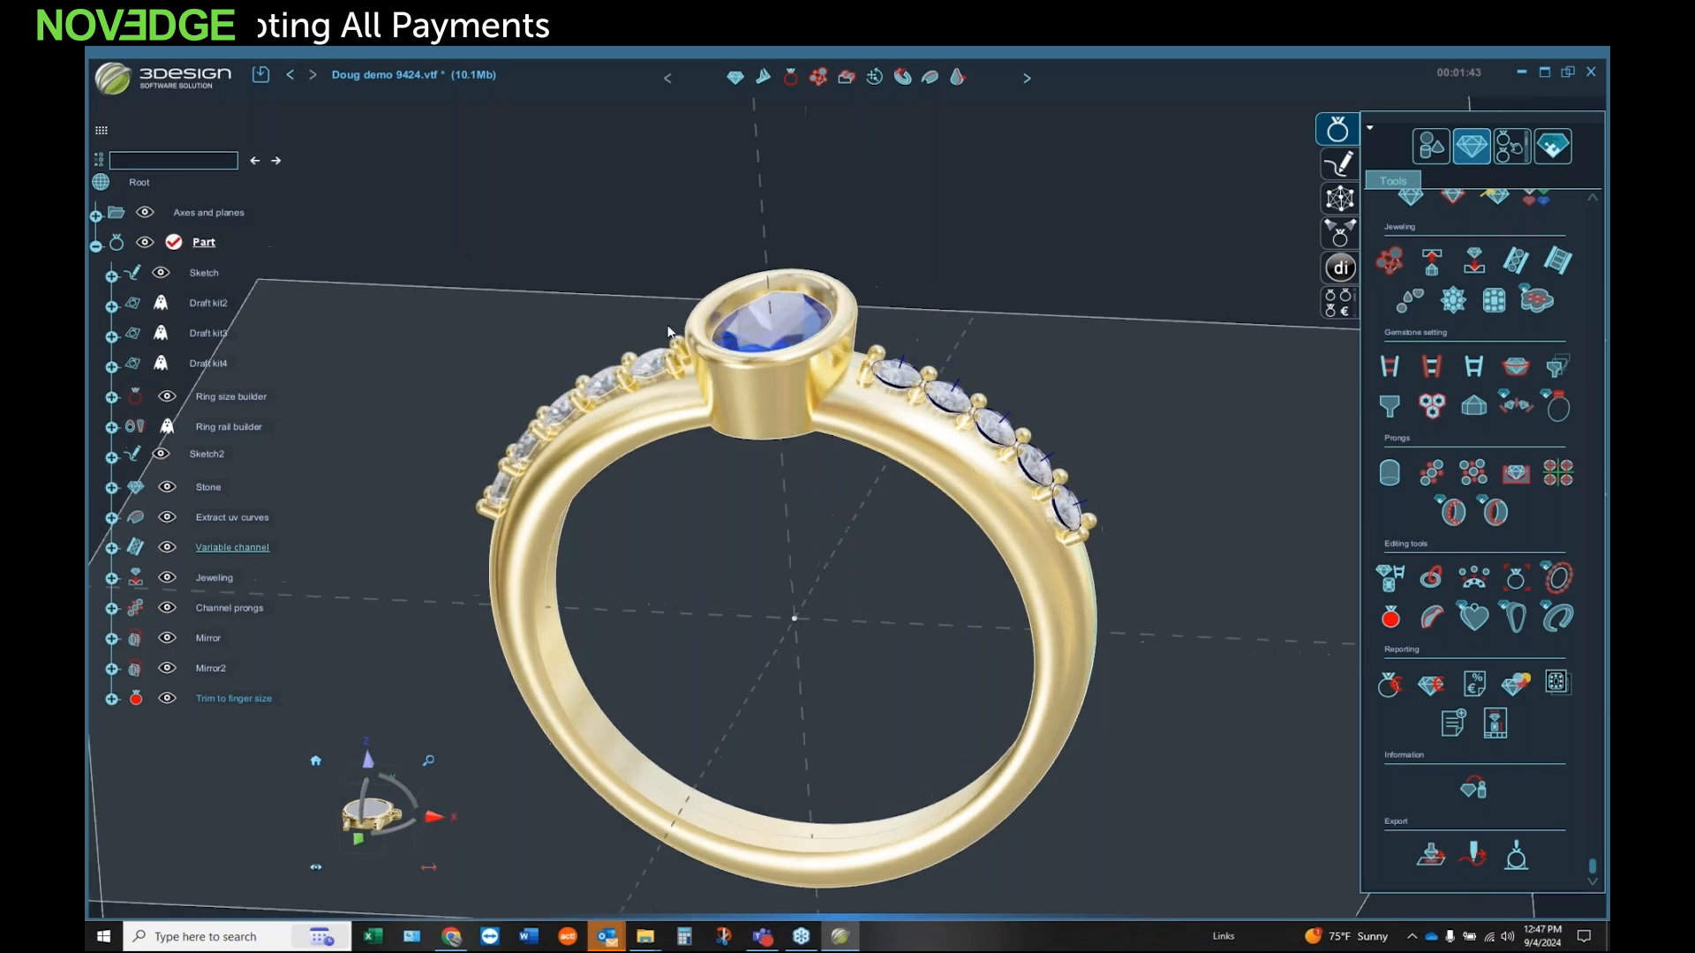
Step: Check the stone depth in the Variable channel feature's parameters, confirm the feature, and select Channel prongs in the model tree
double_click(242, 548)
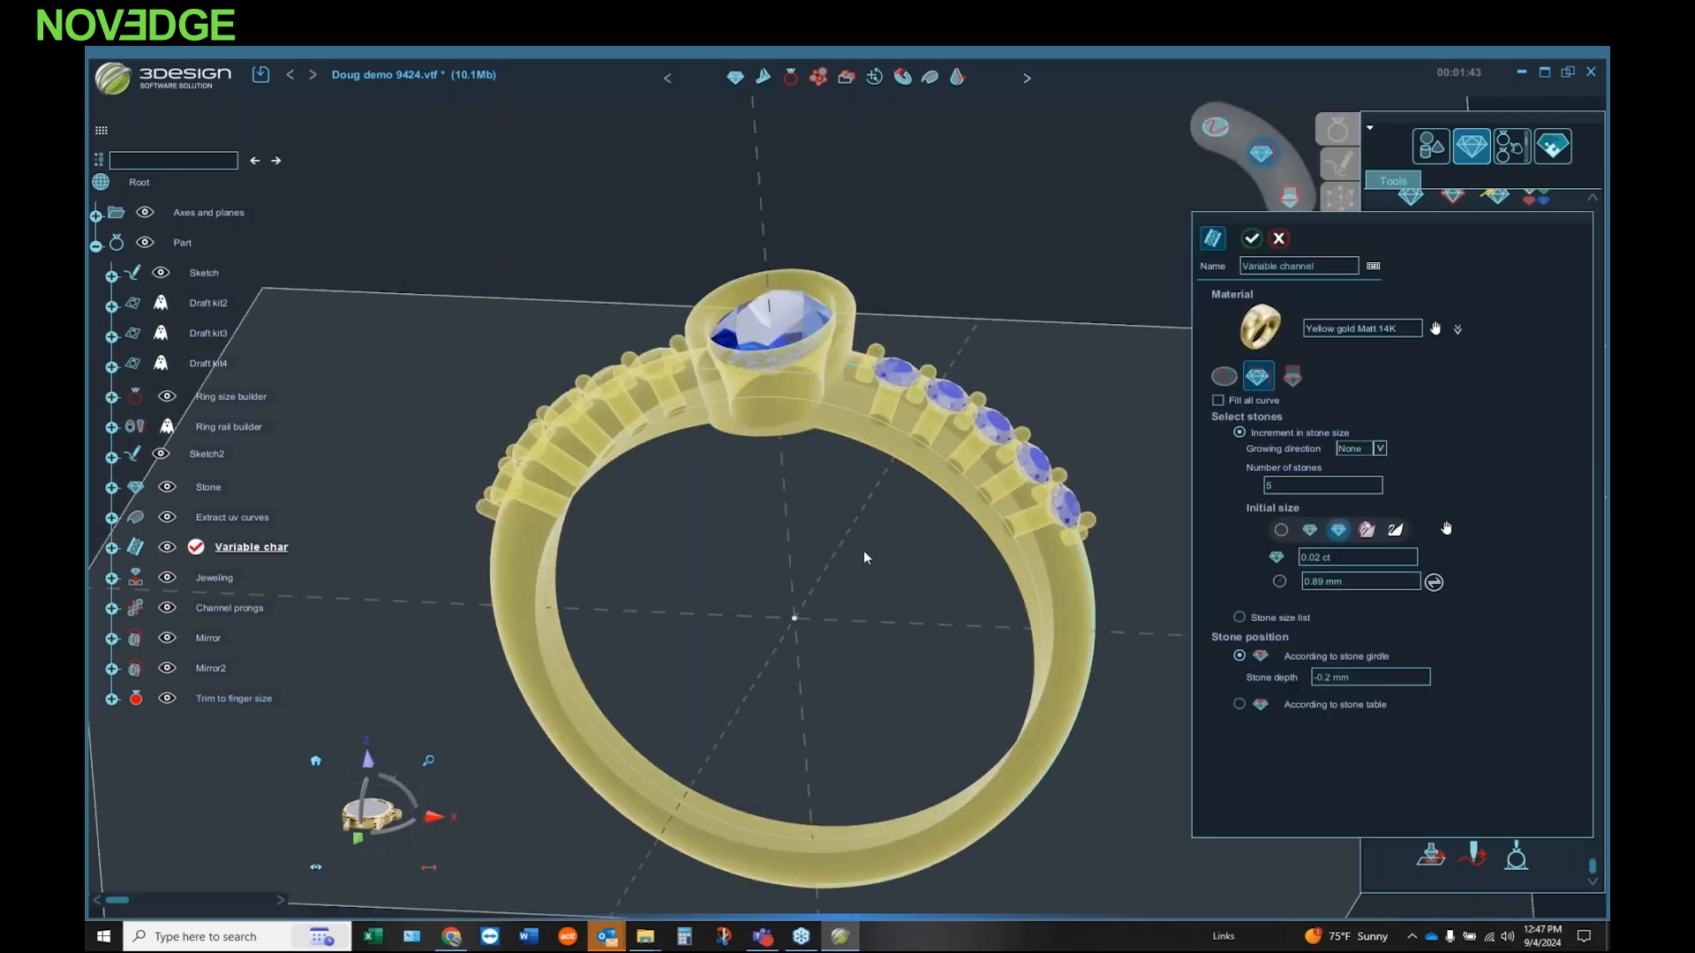
left_click(1392, 677)
left_click(1252, 238)
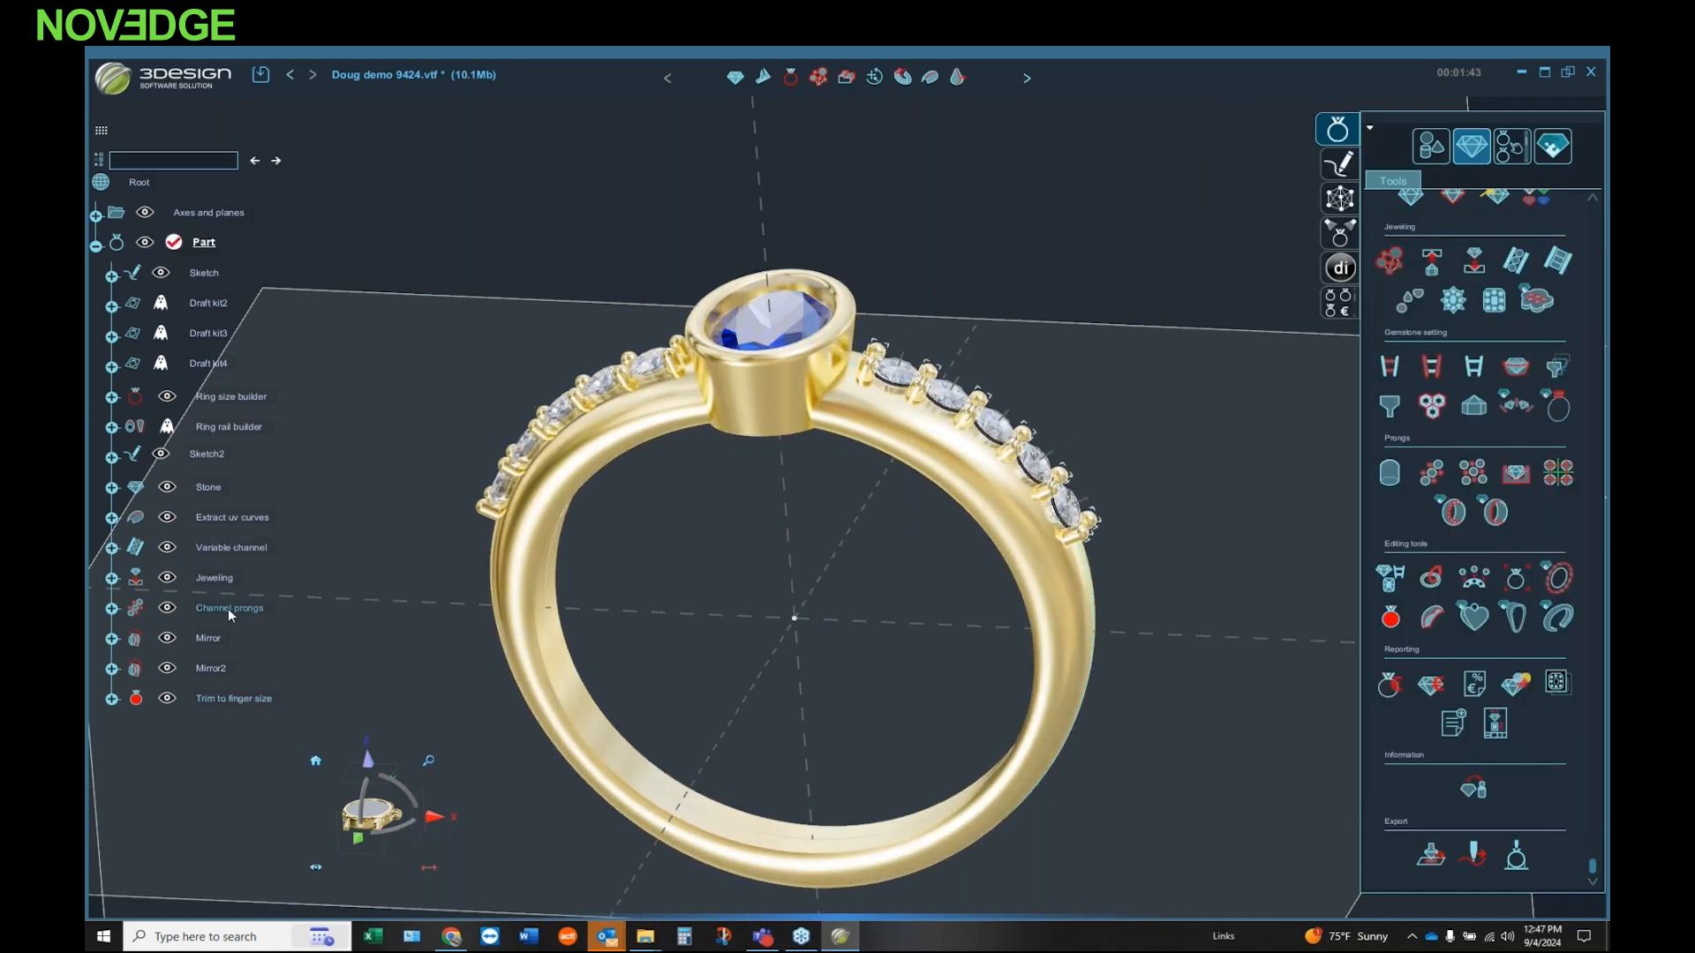
left_click(112, 608)
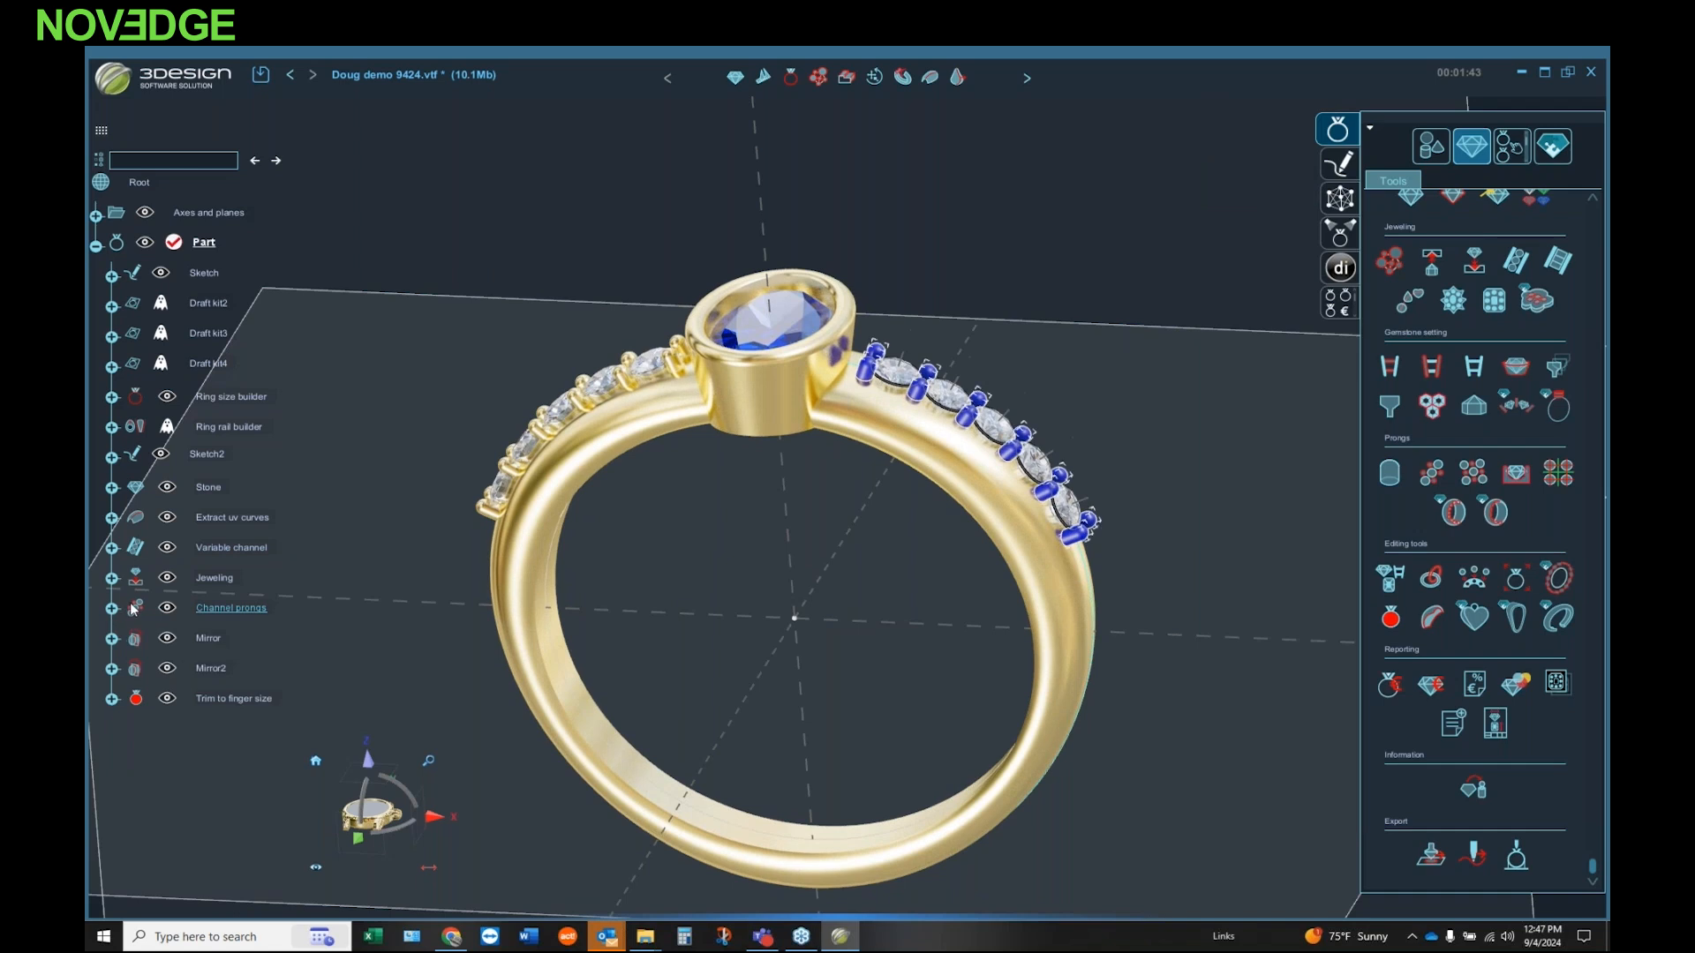